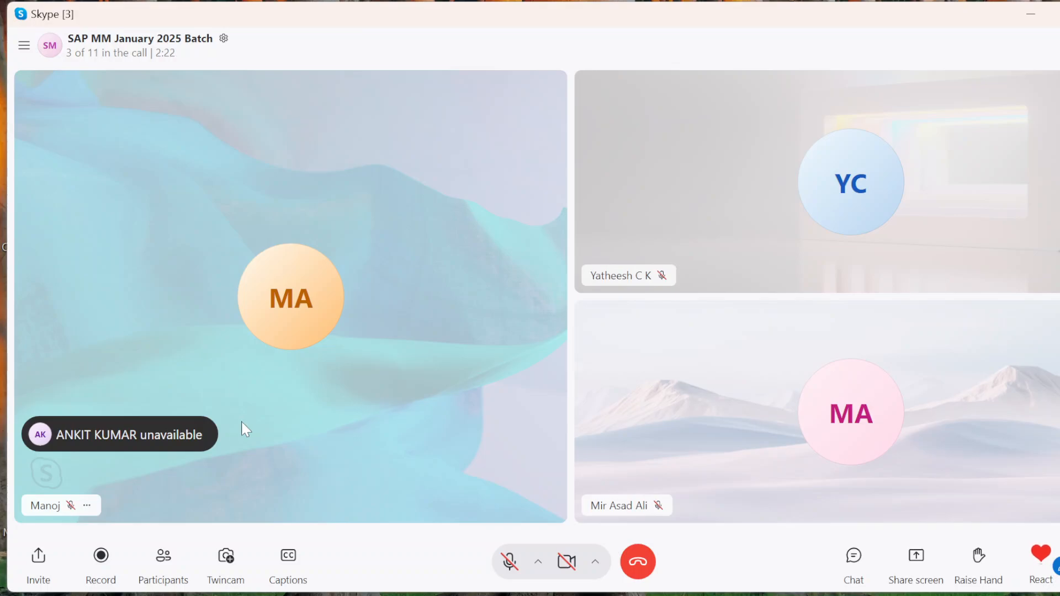
# Step: Start recording the group call and ring the first four participants listed as not on the call
pyautogui.click(110, 566)
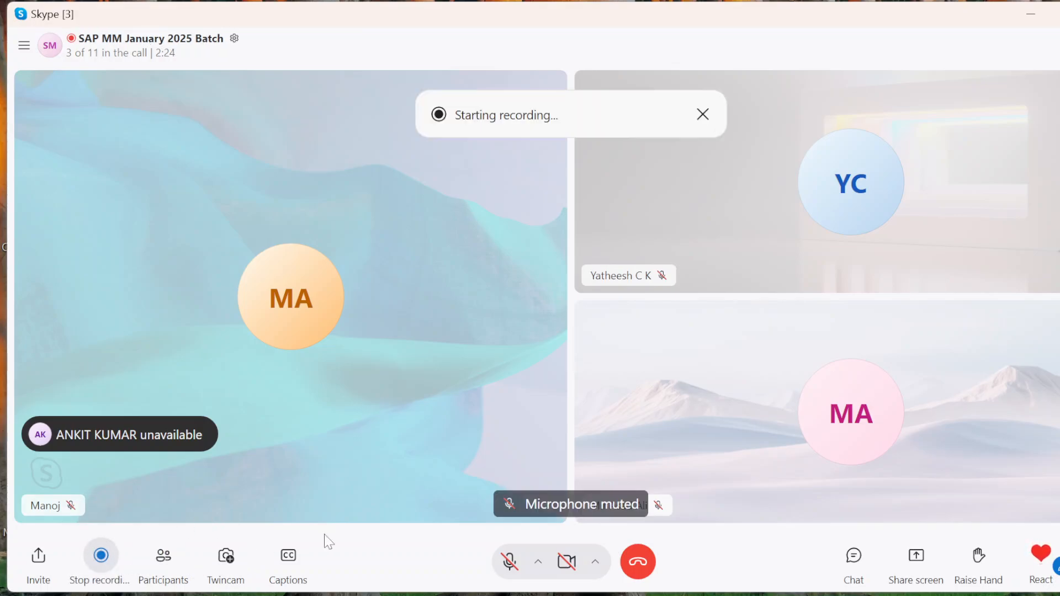
pyautogui.click(162, 560)
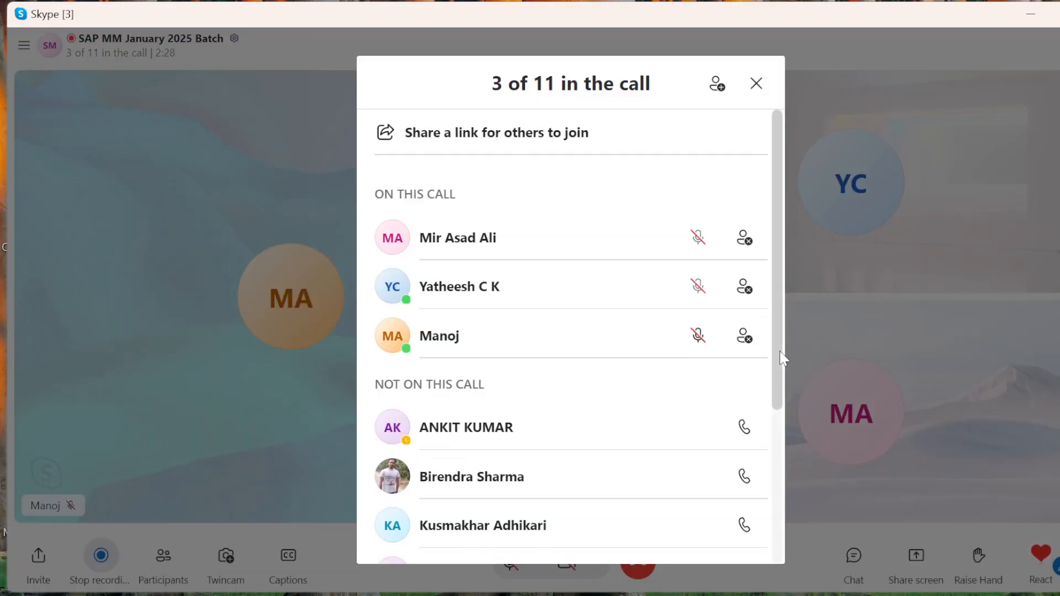
pyautogui.moveTo(780, 352); pyautogui.dragTo(780, 436)
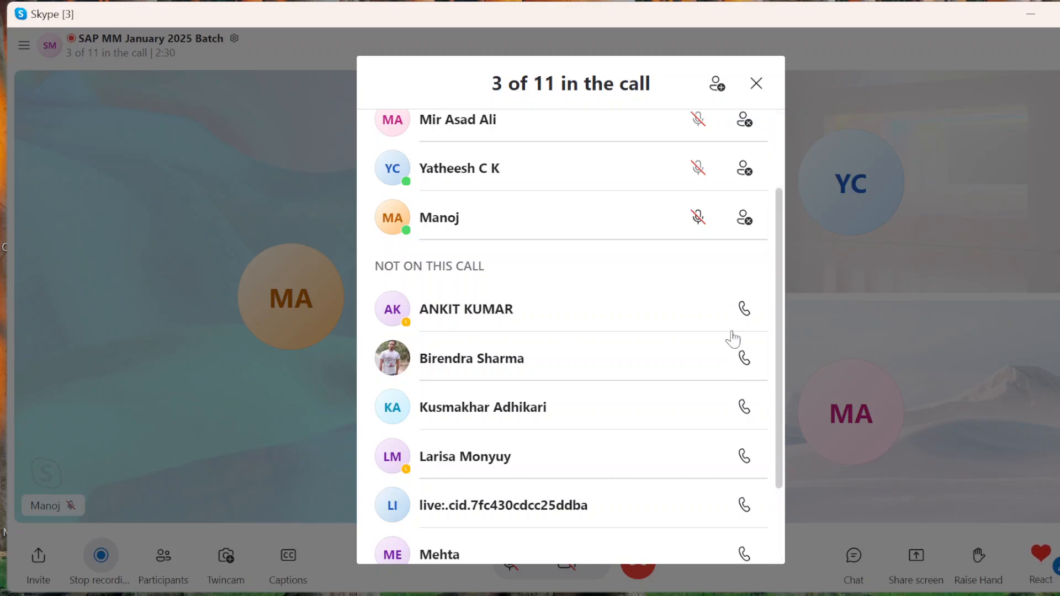
pyautogui.click(743, 309)
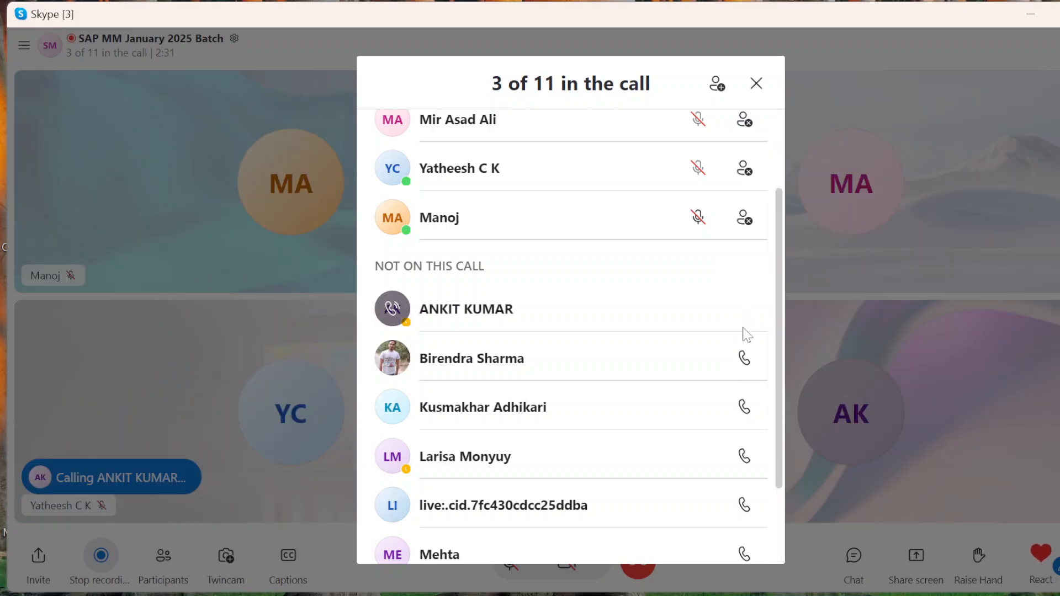
pyautogui.click(746, 365)
pyautogui.click(745, 408)
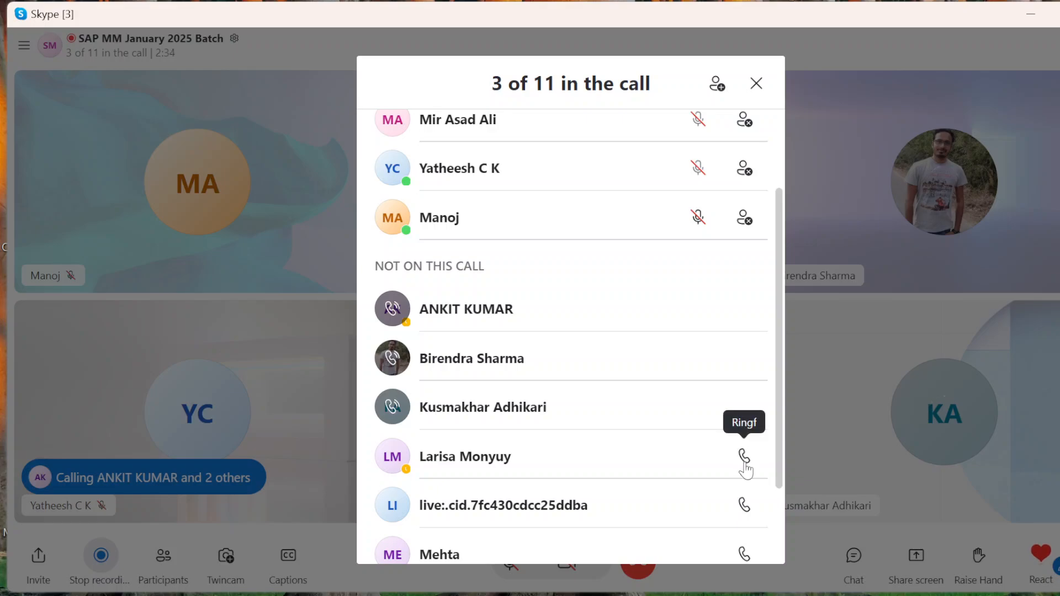
pyautogui.click(744, 455)
# Step: Ring the second-to-last participant listed as not on the call and close the participants list
pyautogui.moveTo(776, 438); pyautogui.dragTo(769, 485)
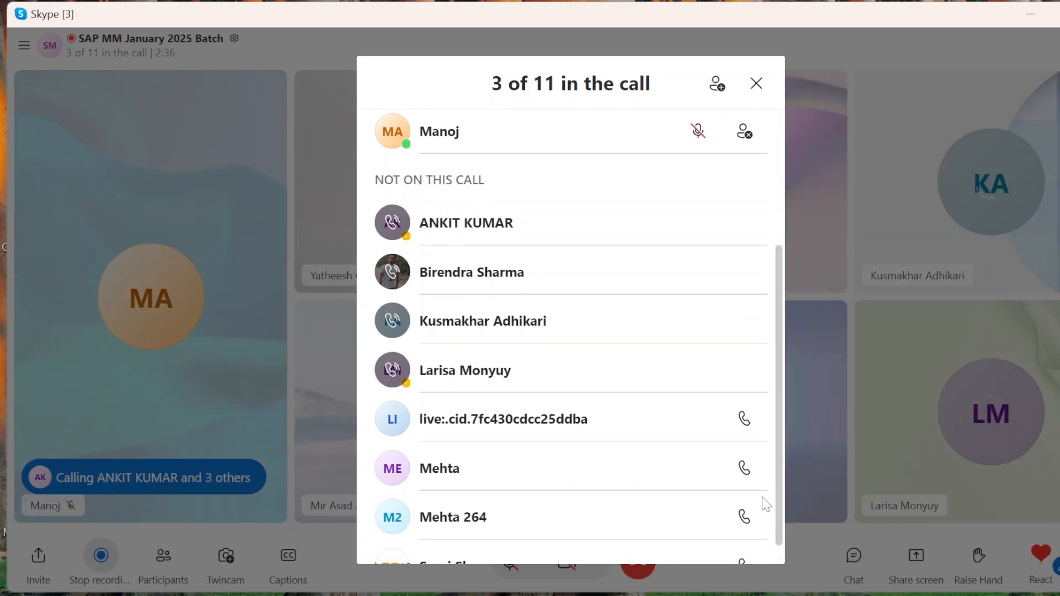
pyautogui.click(744, 519)
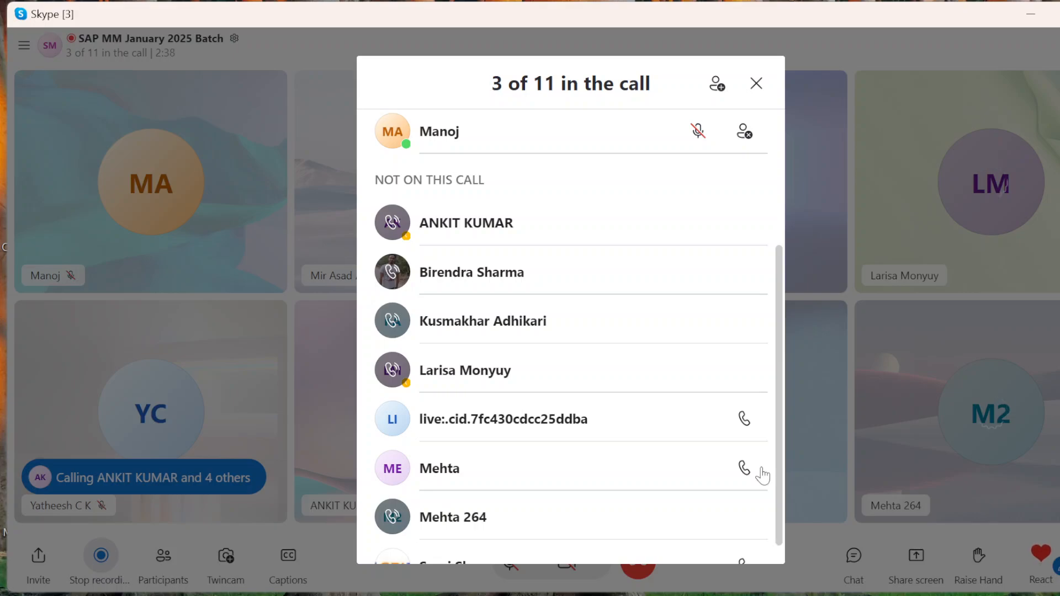
pyautogui.scroll(-1, 784, 490)
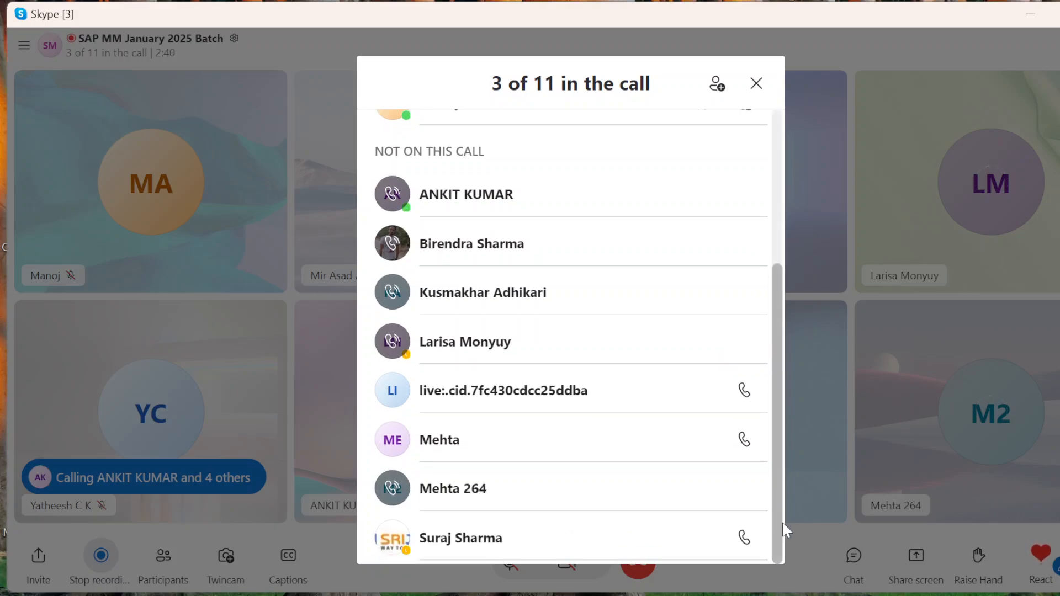
pyautogui.click(757, 88)
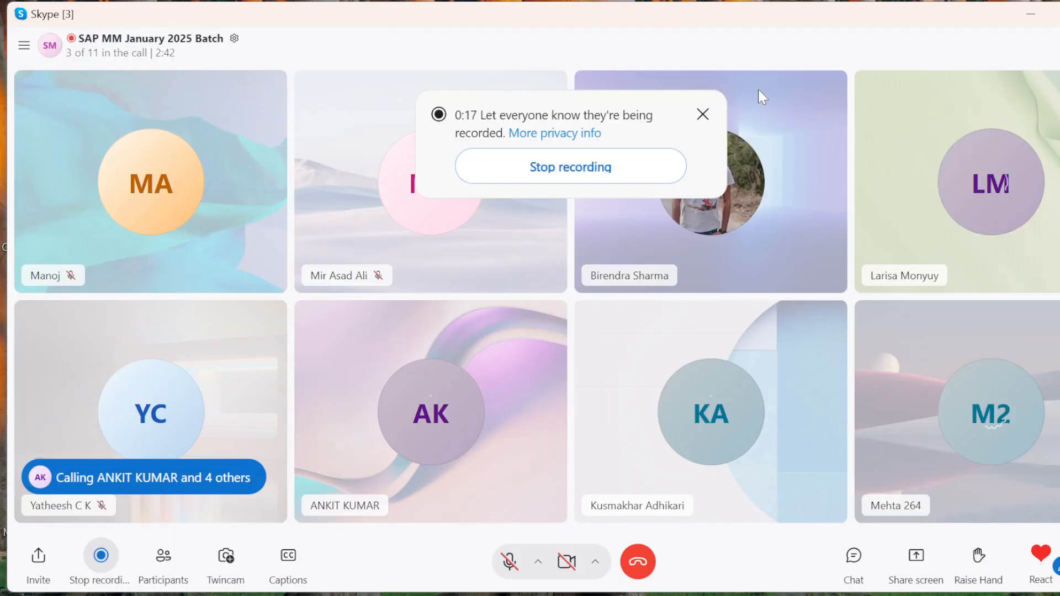
# Step: Unmute the microphone and share the Generic PnP Monitor desktop in the call, clearing the call window out of view
pyautogui.click(509, 572)
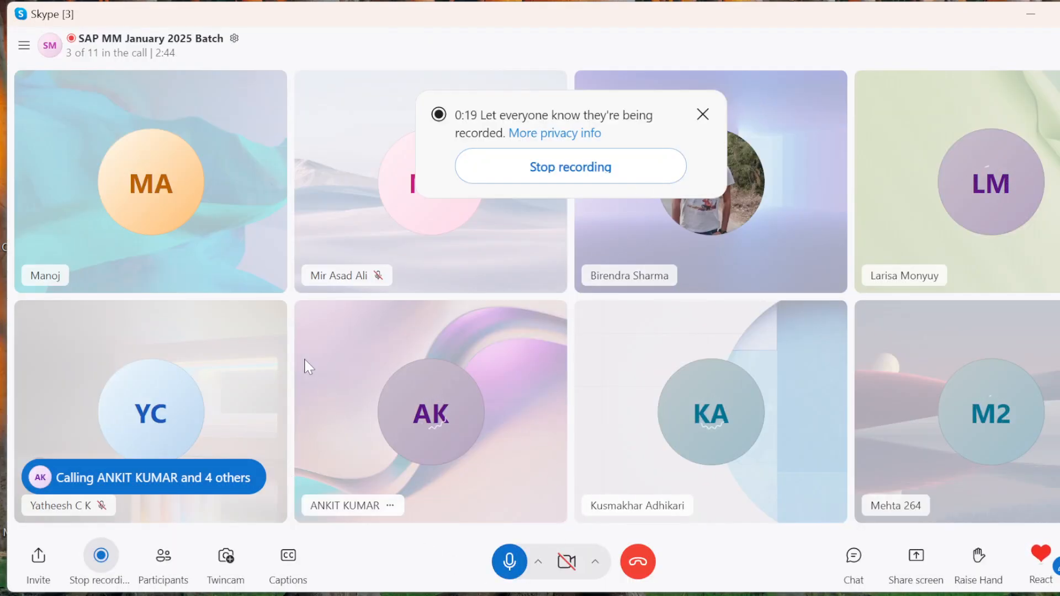
pyautogui.click(703, 115)
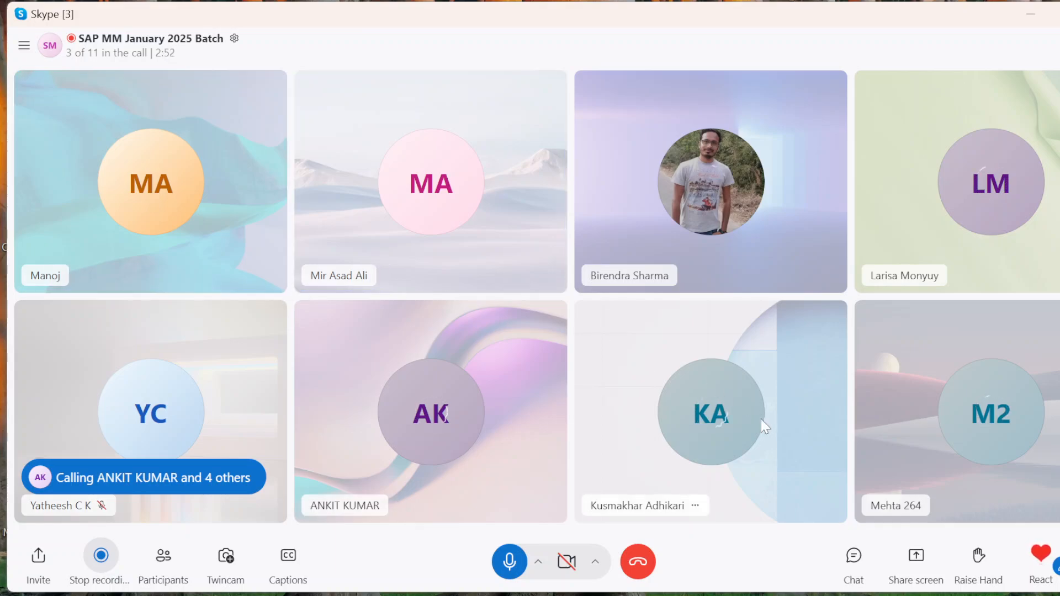
pyautogui.click(922, 569)
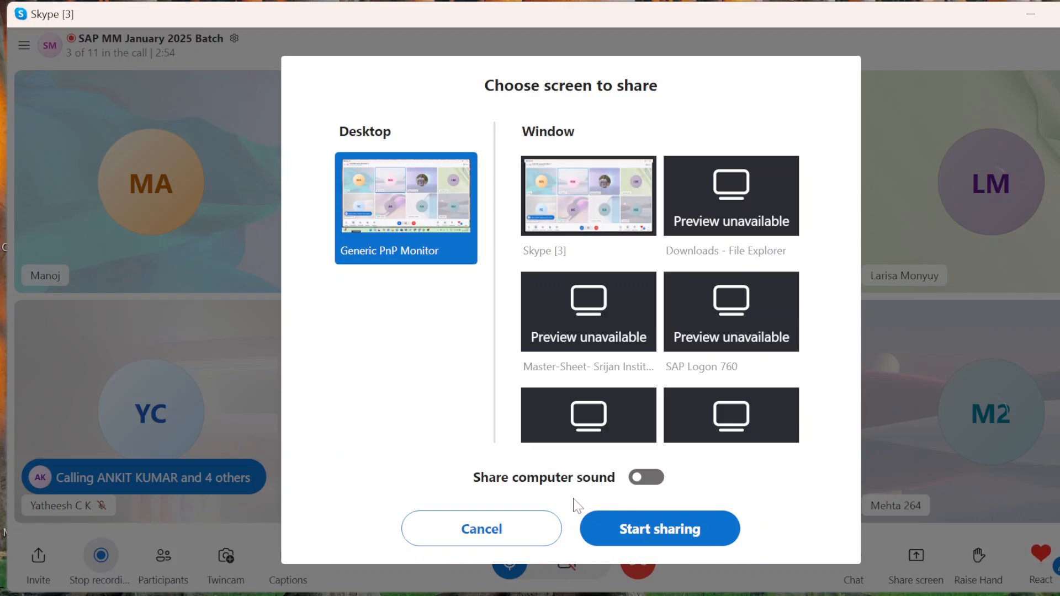
pyautogui.click(617, 525)
pyautogui.click(1031, 16)
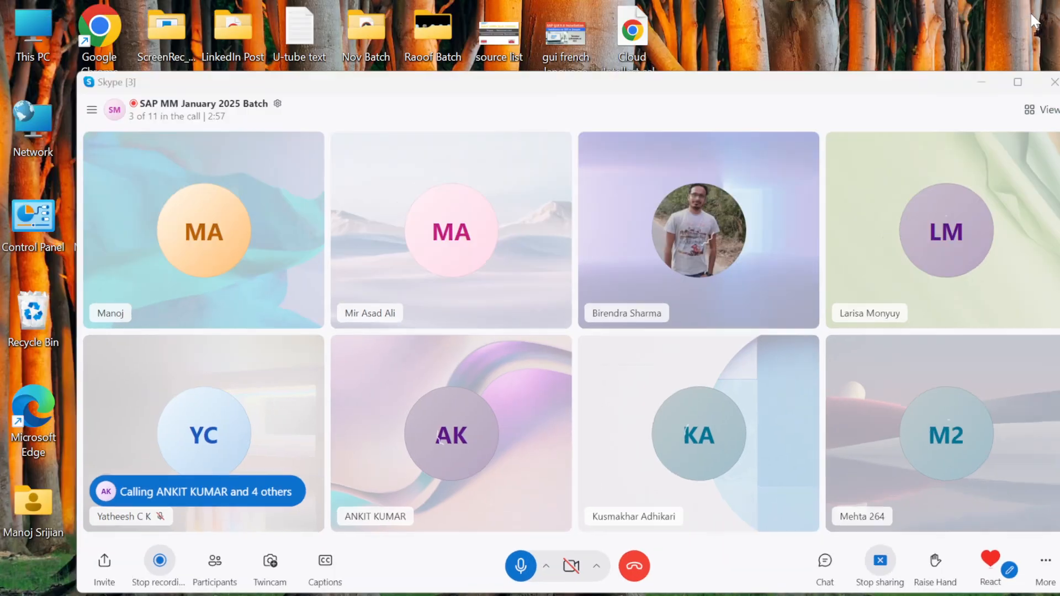
pyautogui.rightClick(908, 223)
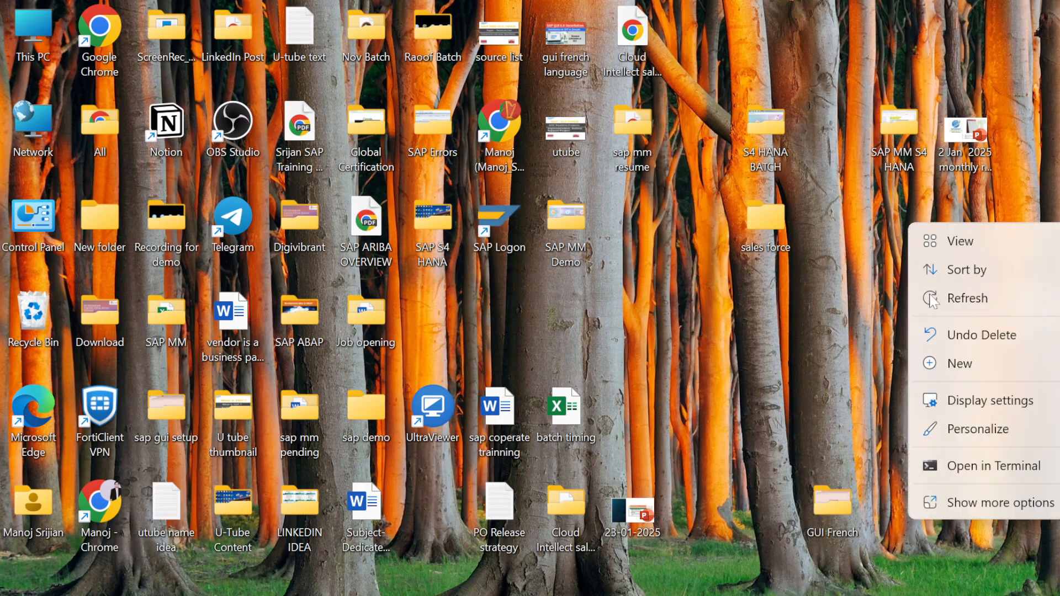
pyautogui.click(932, 299)
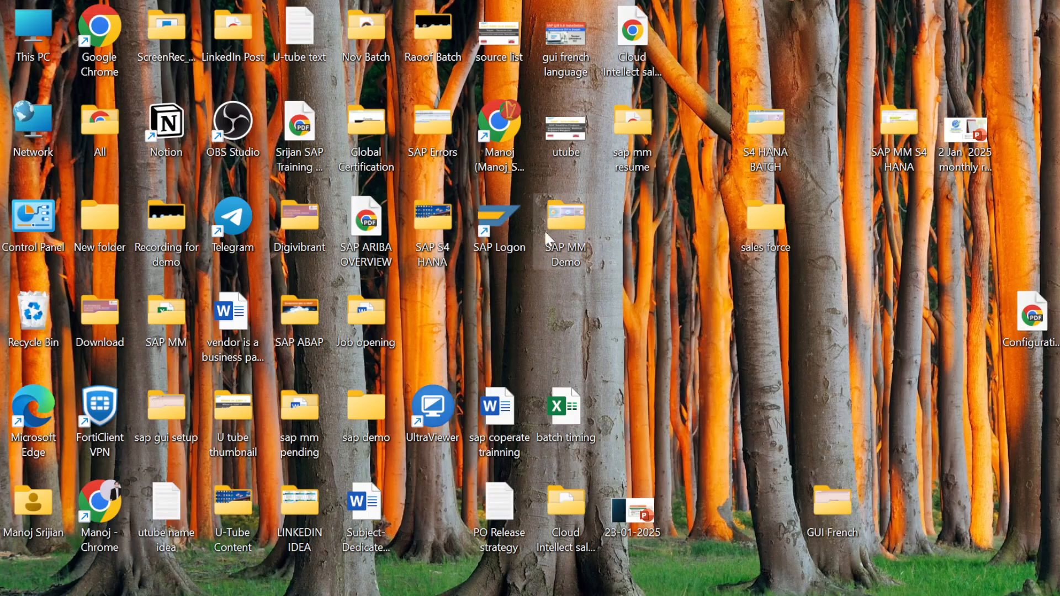
pyautogui.doubleClick(32, 42)
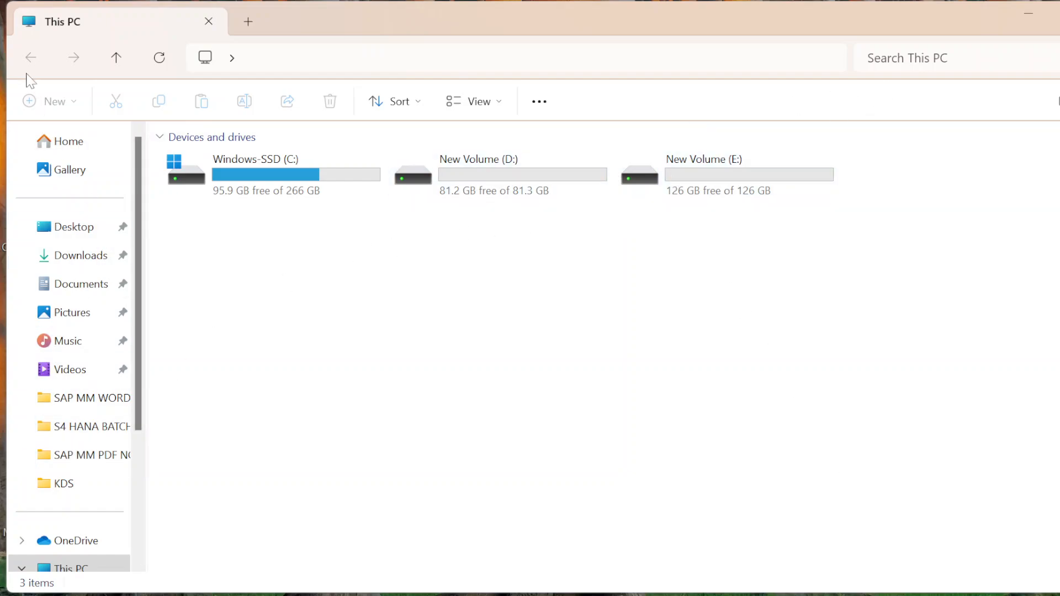
pyautogui.press('super+d')
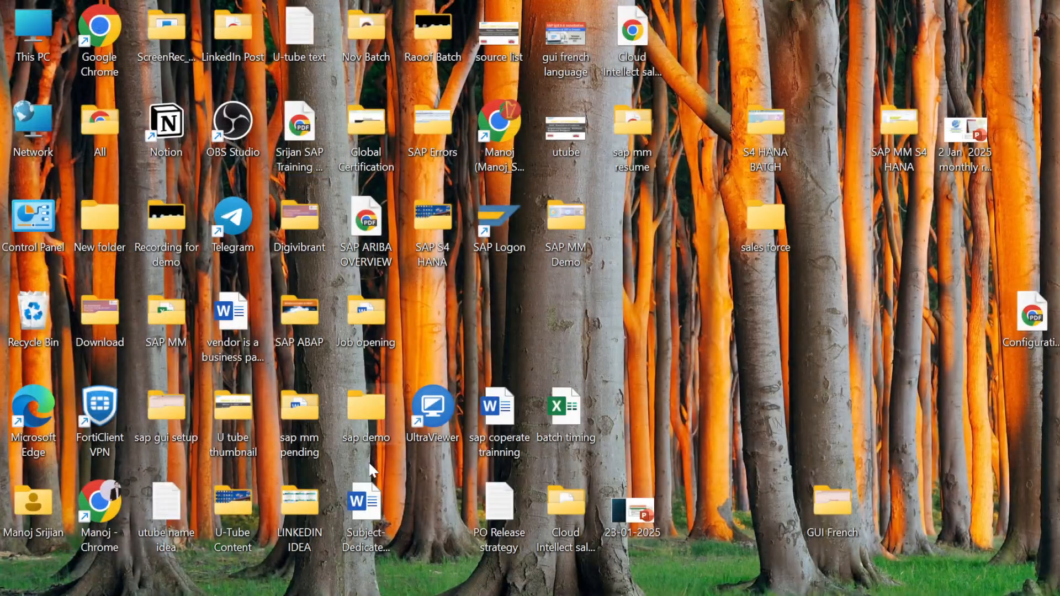
# Step: Open the Word document "Release procedure For PO" from the SAP MM WORD folder inside SAP MM, maximized at its Client Requirement section
pyautogui.doubleClick(162, 325)
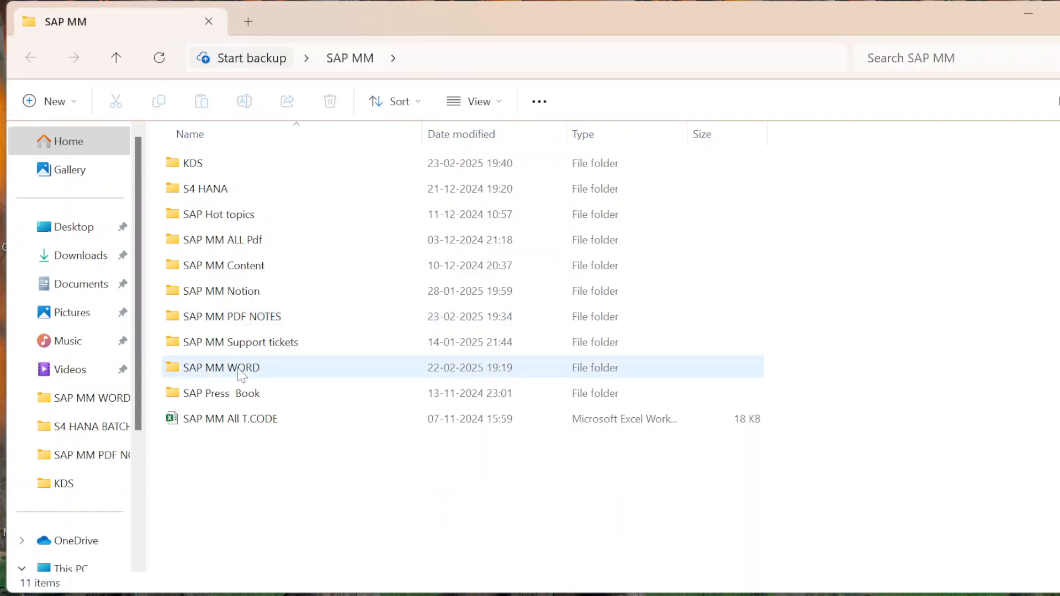
pyautogui.doubleClick(208, 377)
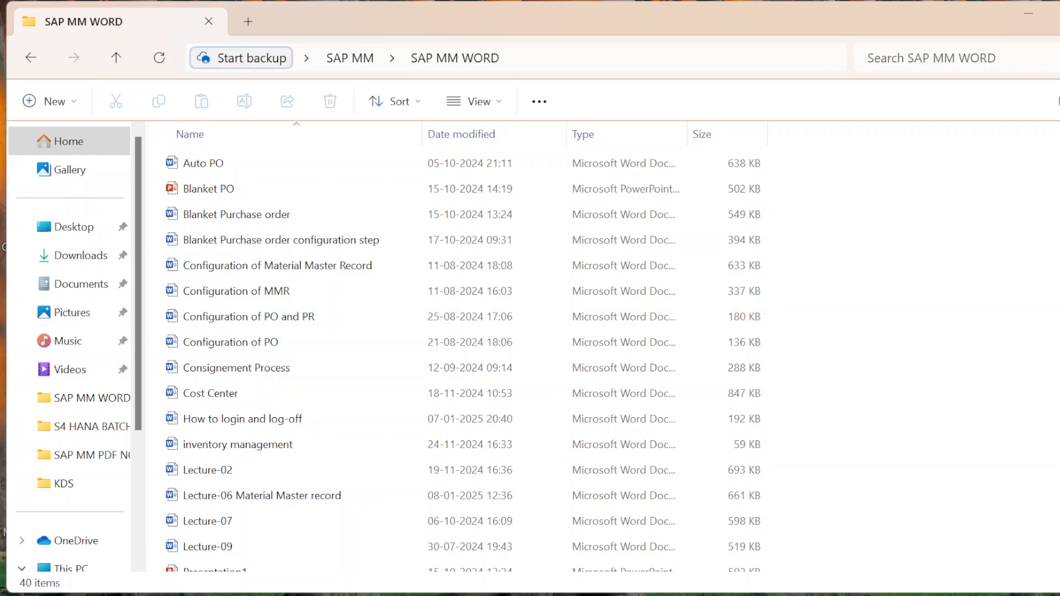
pyautogui.scroll(-7, 463, 358)
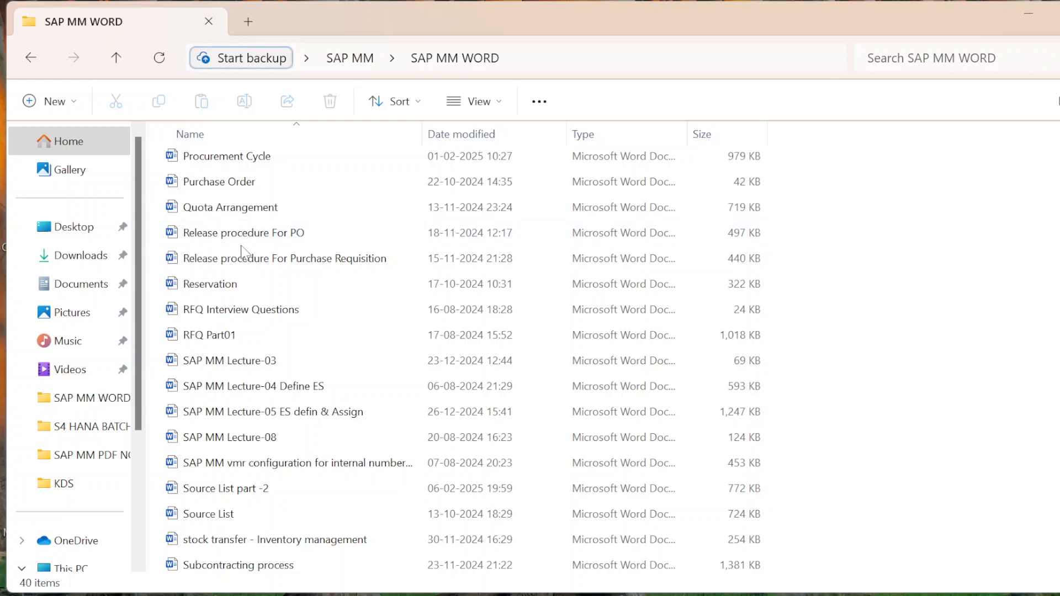
pyautogui.click(246, 240)
pyautogui.doubleClick(245, 243)
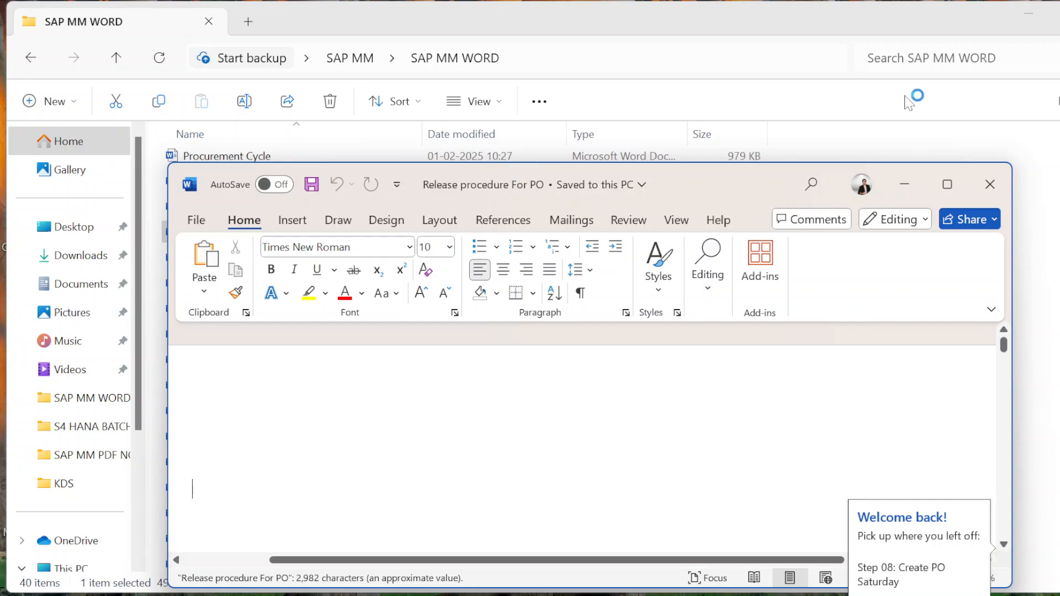
pyautogui.click(947, 185)
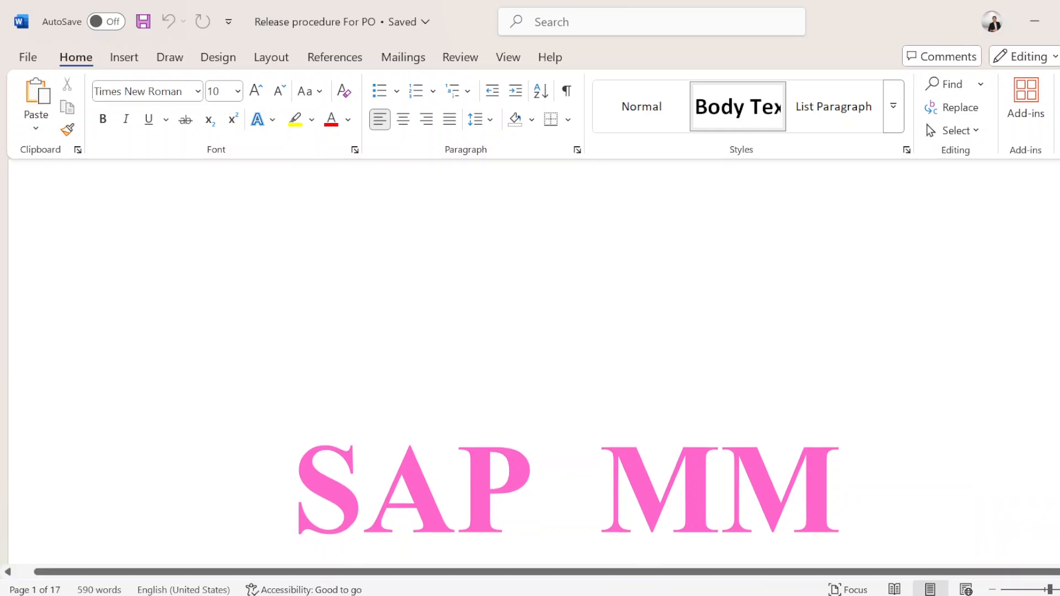
pyautogui.scroll(-10, 570, 399)
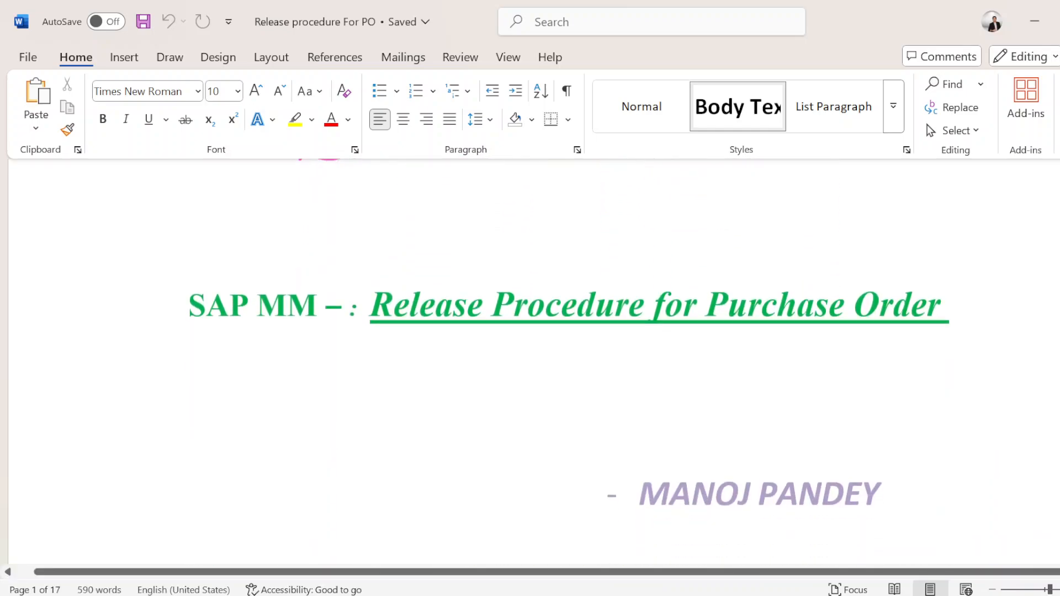
pyautogui.scroll(-10, 570, 399)
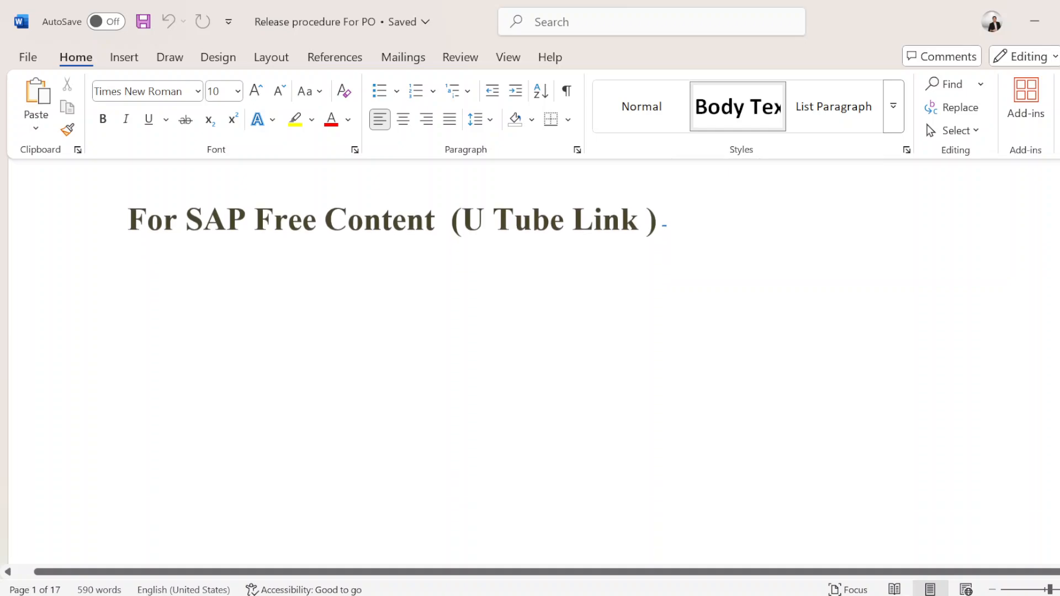
pyautogui.scroll(-8, 569, 399)
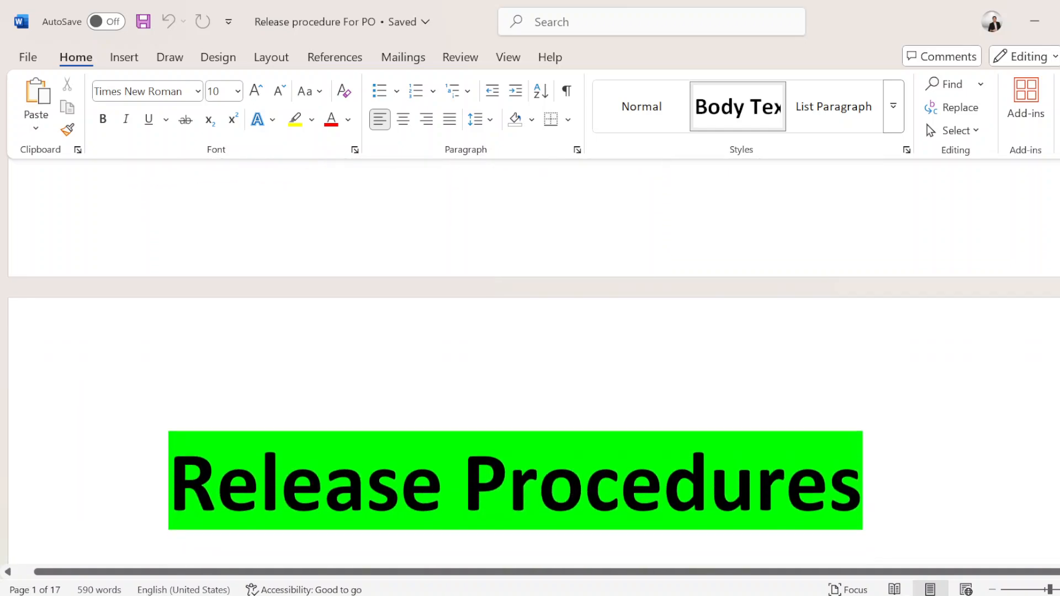
pyautogui.scroll(-4, 569, 399)
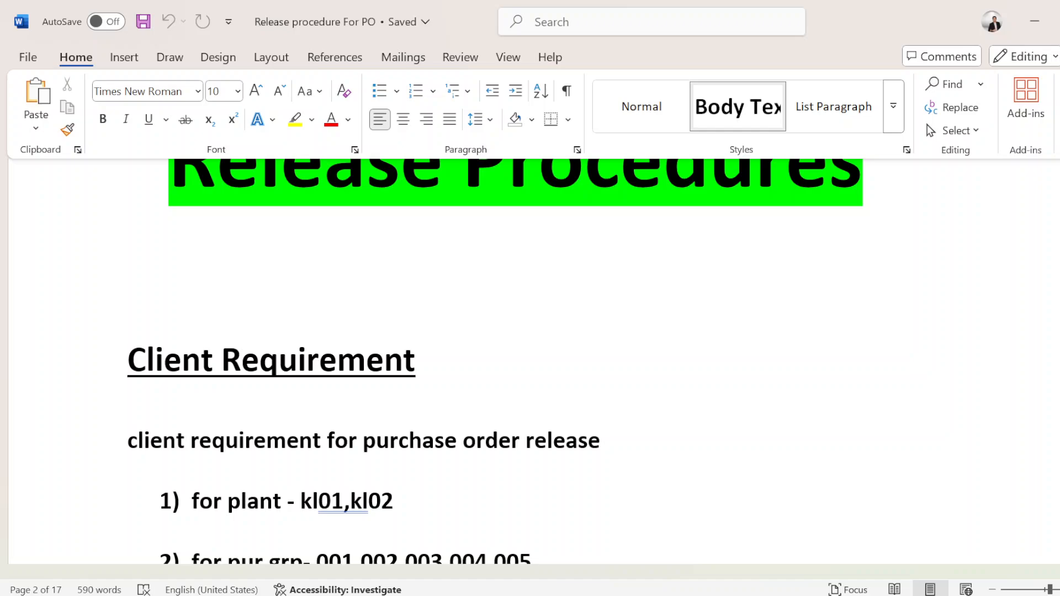
# Step: Switch to the Skype call, mute the other participant whose microphone is on, and return to the Word document
pyautogui.hotkey('alt', 'Tab')
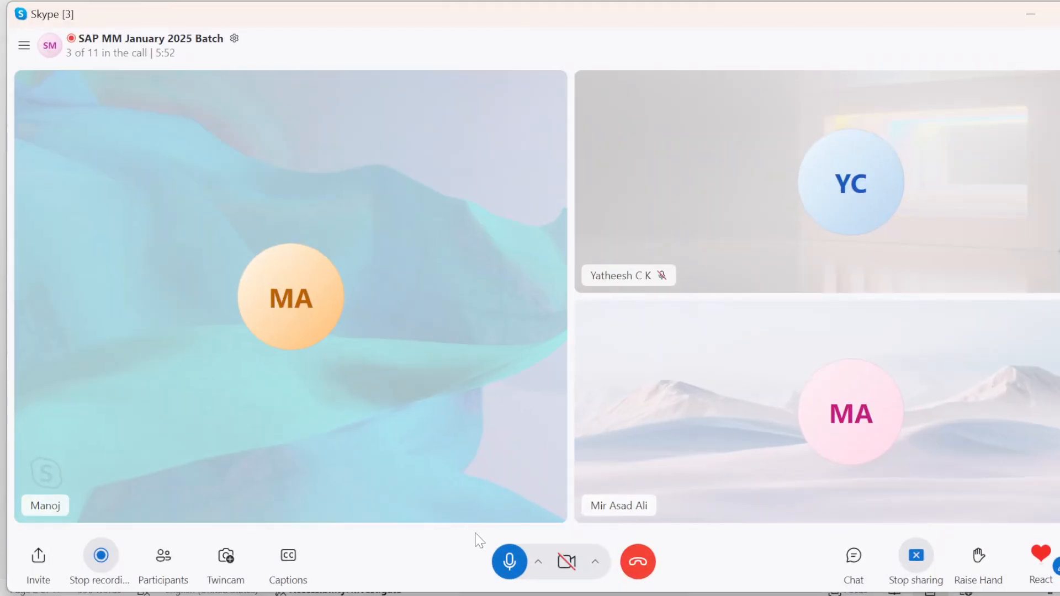
pyautogui.click(657, 506)
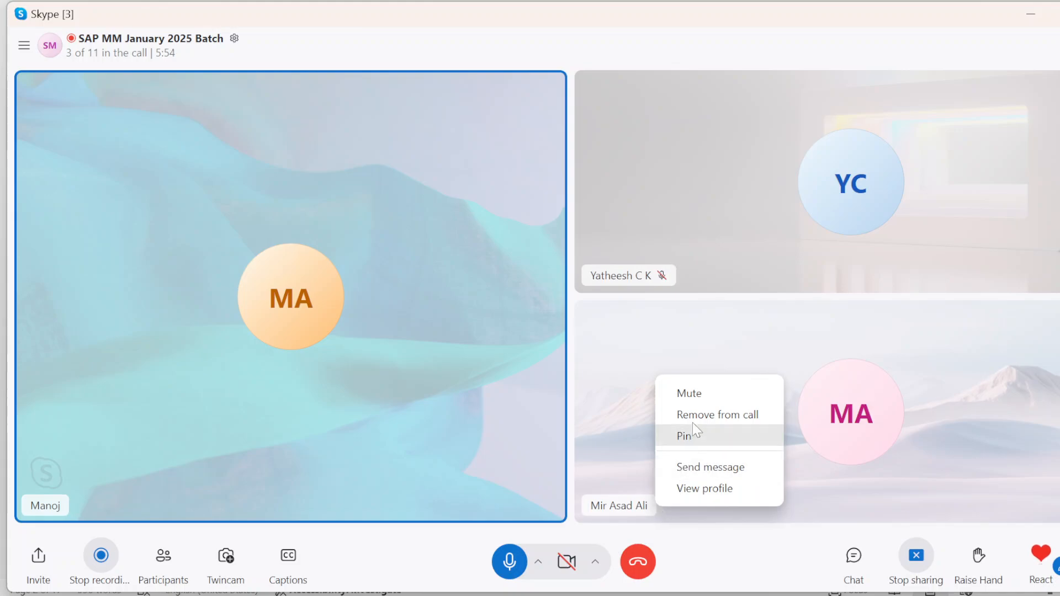
pyautogui.click(694, 393)
pyautogui.click(1032, 9)
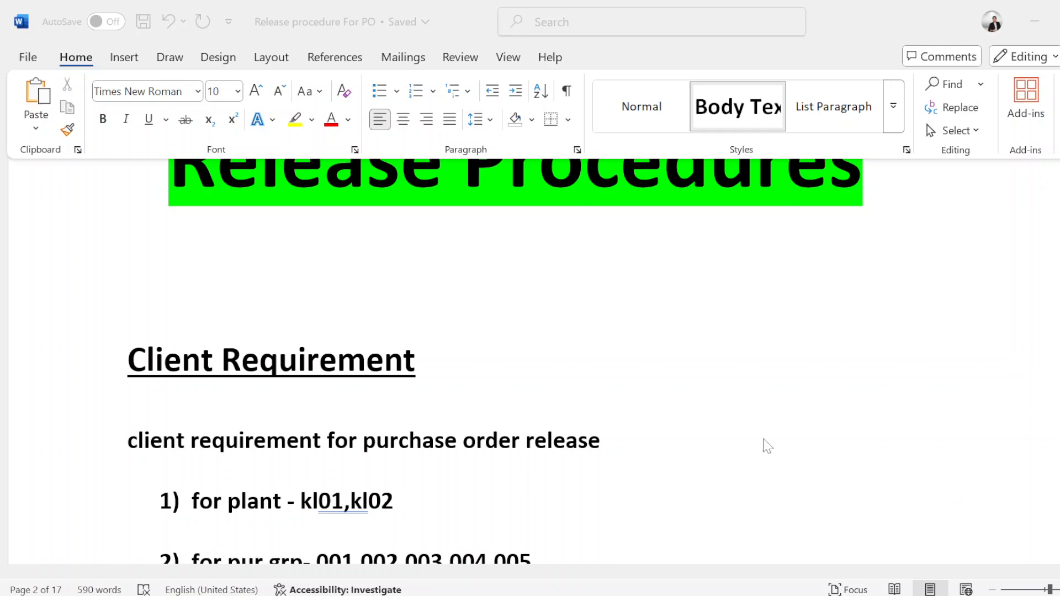
# Step: Examine the purchase order release requirements: plants, purchasing groups, document type, strategies S1 to S3, characteristics, class and release codes
pyautogui.click(733, 450)
pyautogui.click(394, 474)
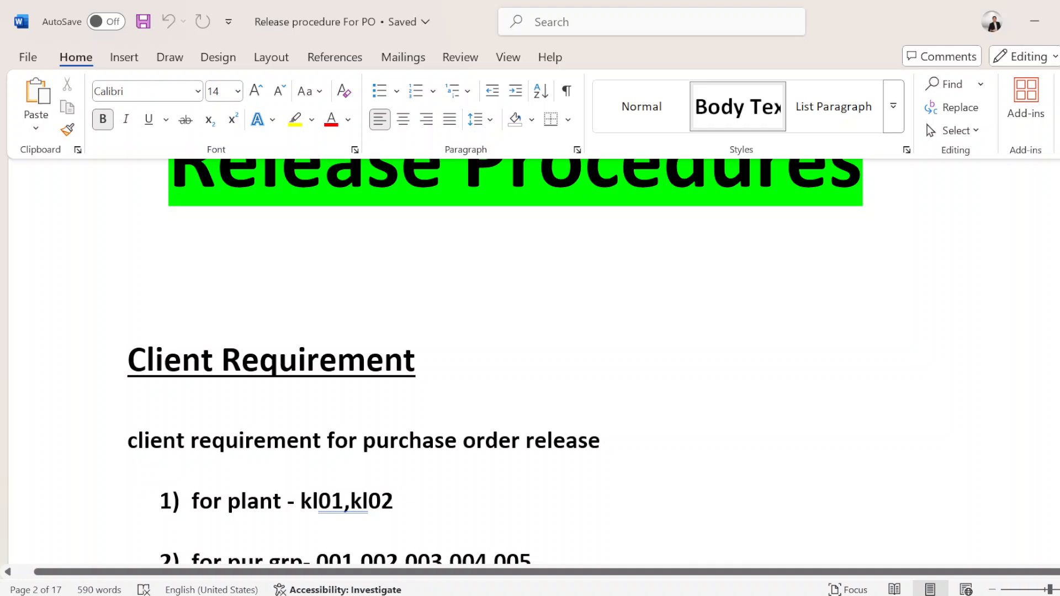
pyautogui.scroll(-10, 394, 475)
pyautogui.scroll(-1, 530, 364)
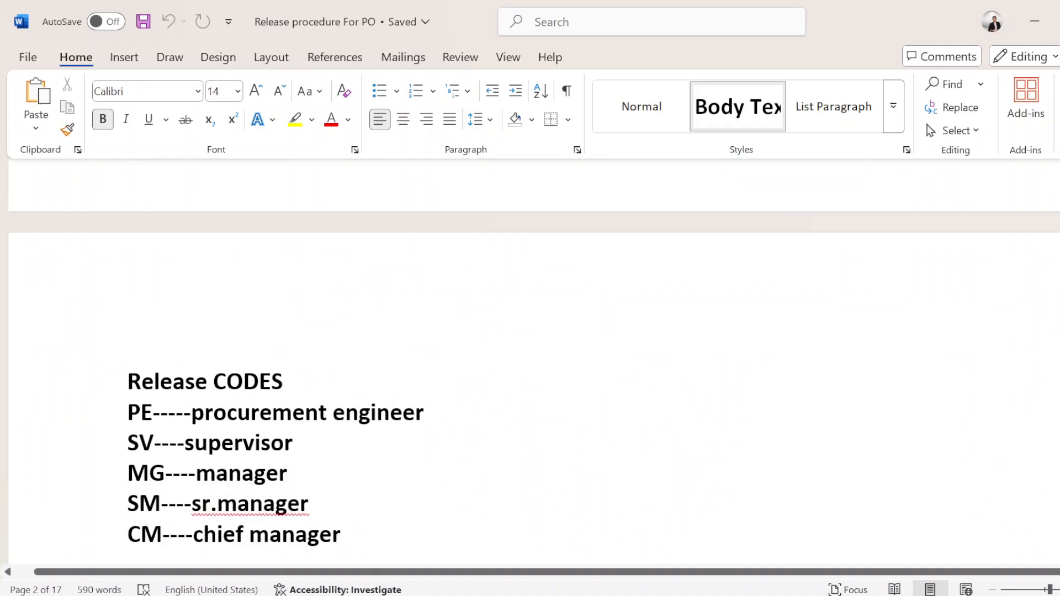
pyautogui.scroll(15, 530, 365)
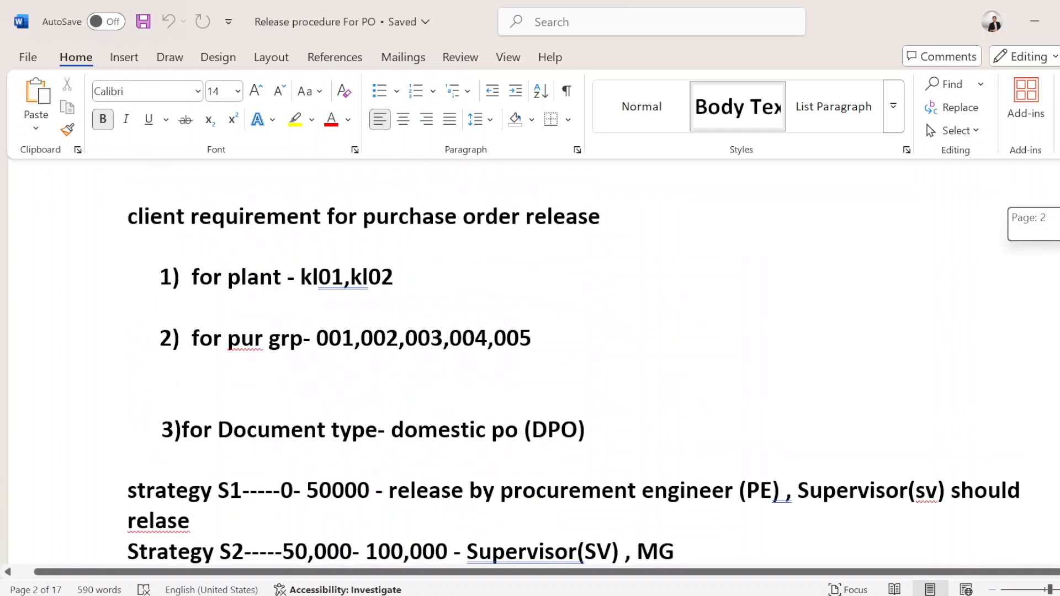
pyautogui.scroll(4, 530, 365)
pyautogui.scroll(-11, 530, 364)
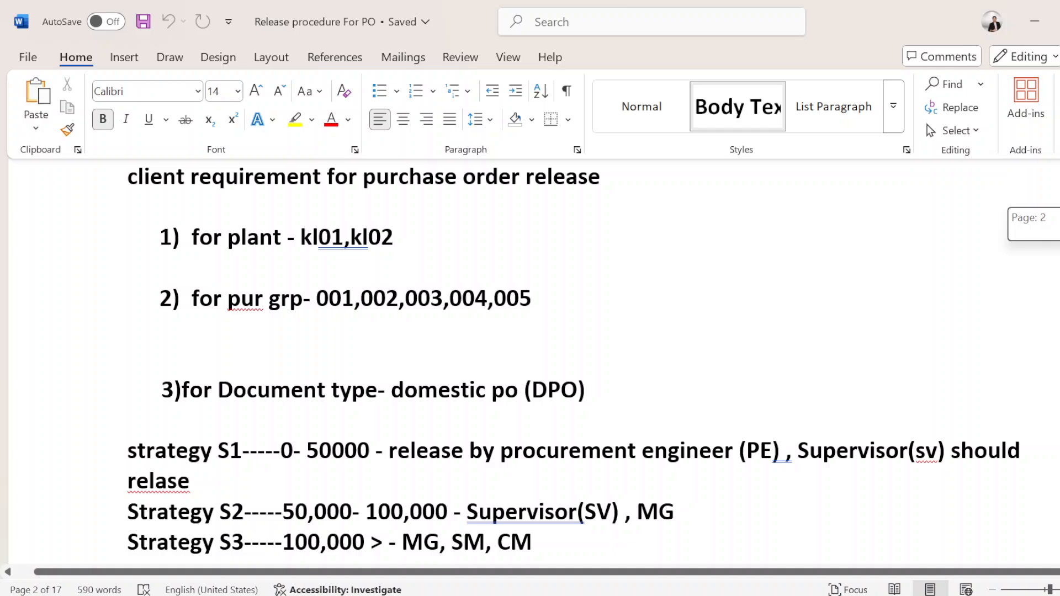
pyautogui.scroll(-10, 530, 365)
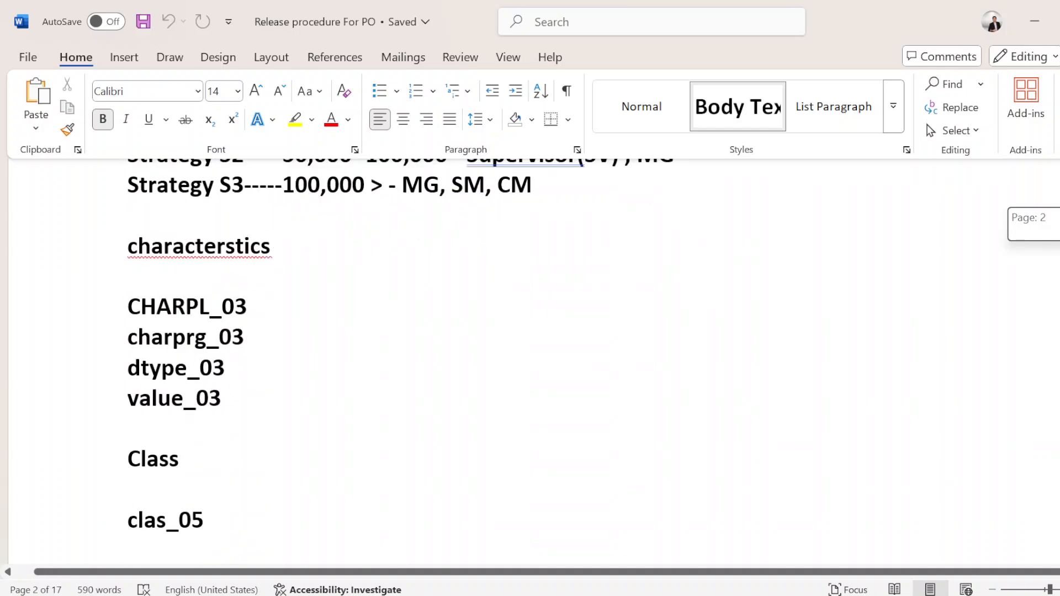
pyautogui.scroll(-12, 530, 364)
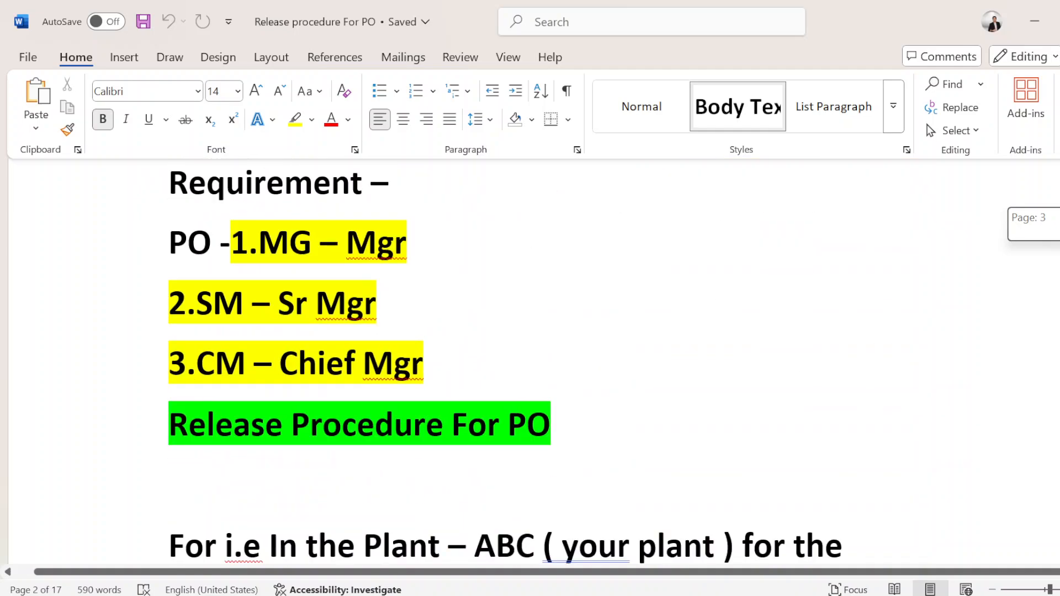
# Step: Examine the requirement section's purchase order approvers MG, SM and CM and the release procedure for domestic PO value in plant ABC
pyautogui.press('super')
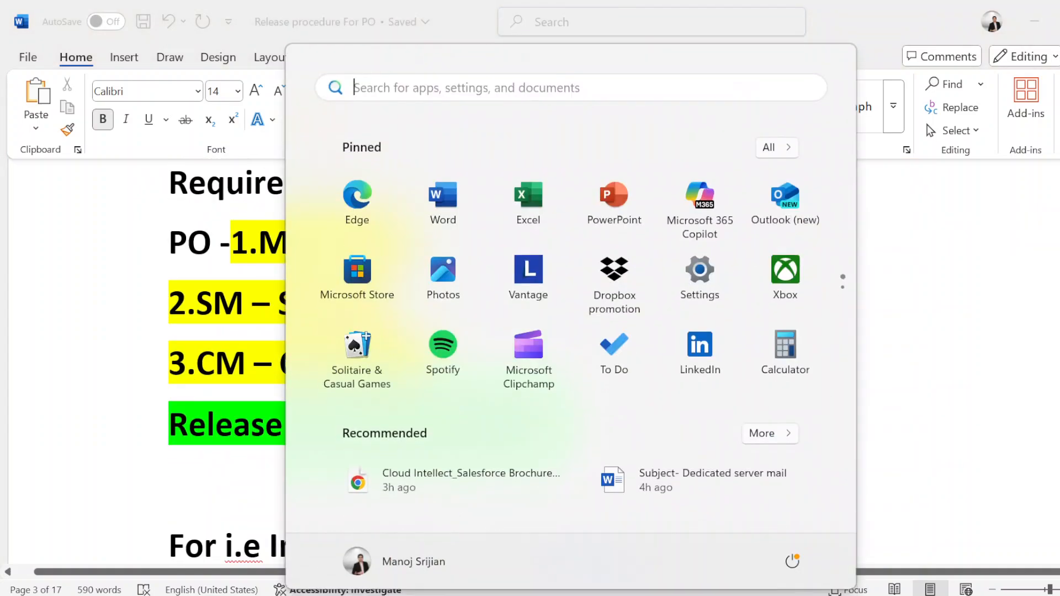
pyautogui.press('super')
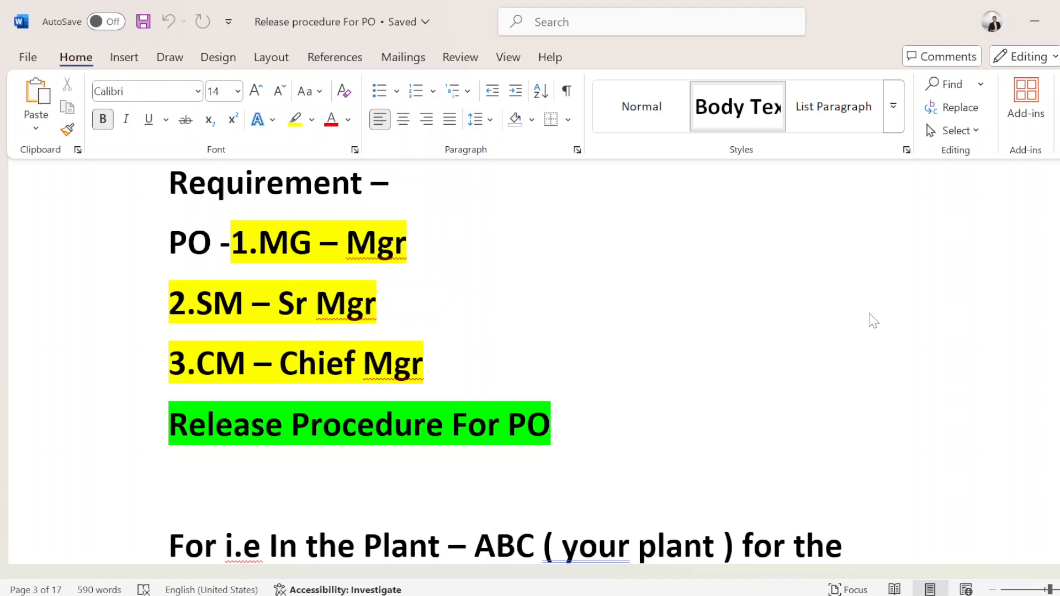
pyautogui.click(606, 510)
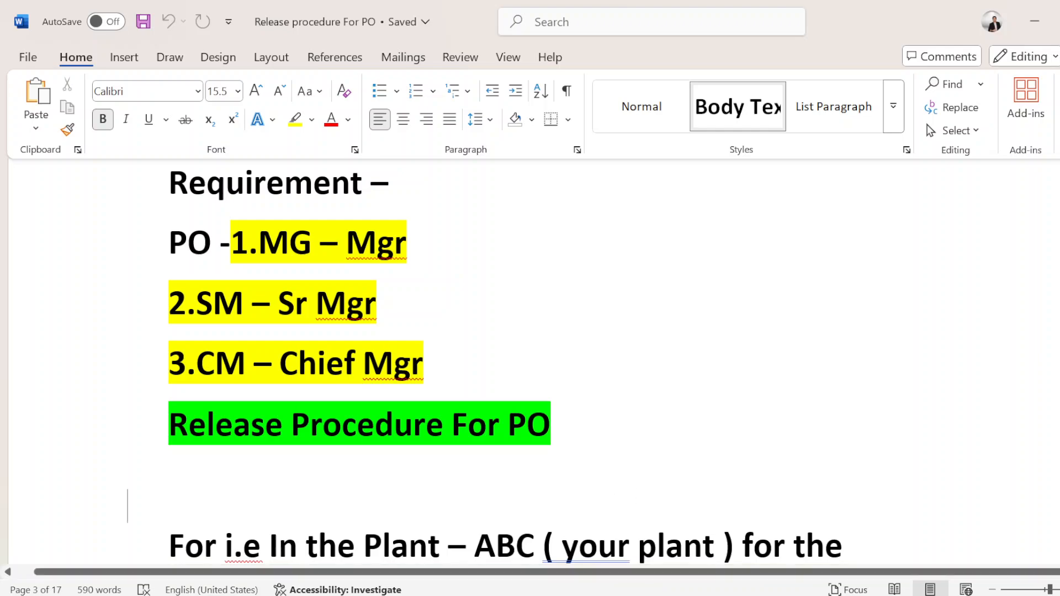
pyautogui.scroll(-1, 530, 362)
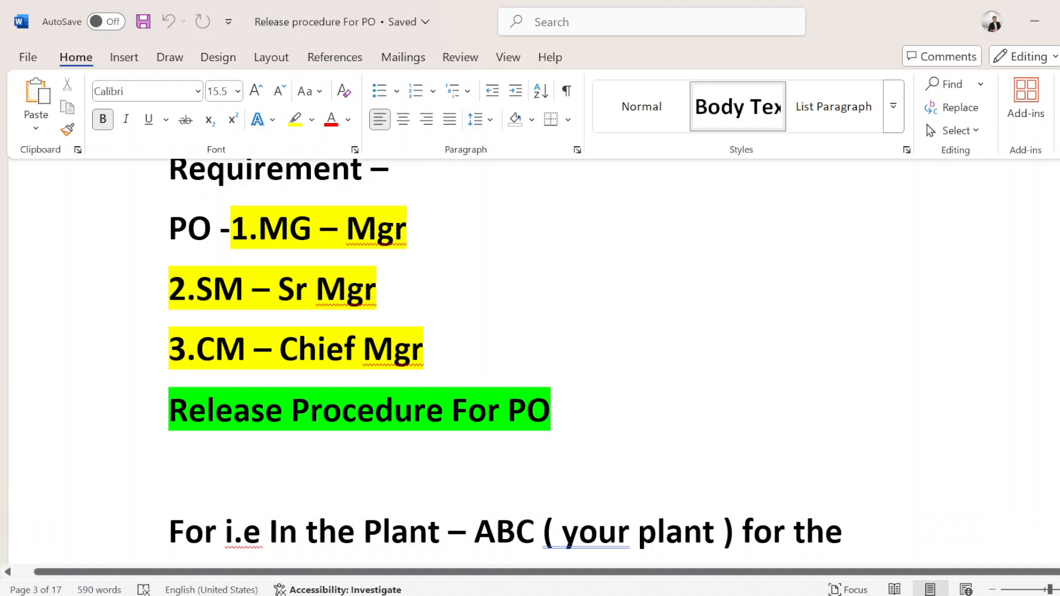
pyautogui.scroll(2, 483, 360)
pyautogui.scroll(5, 530, 362)
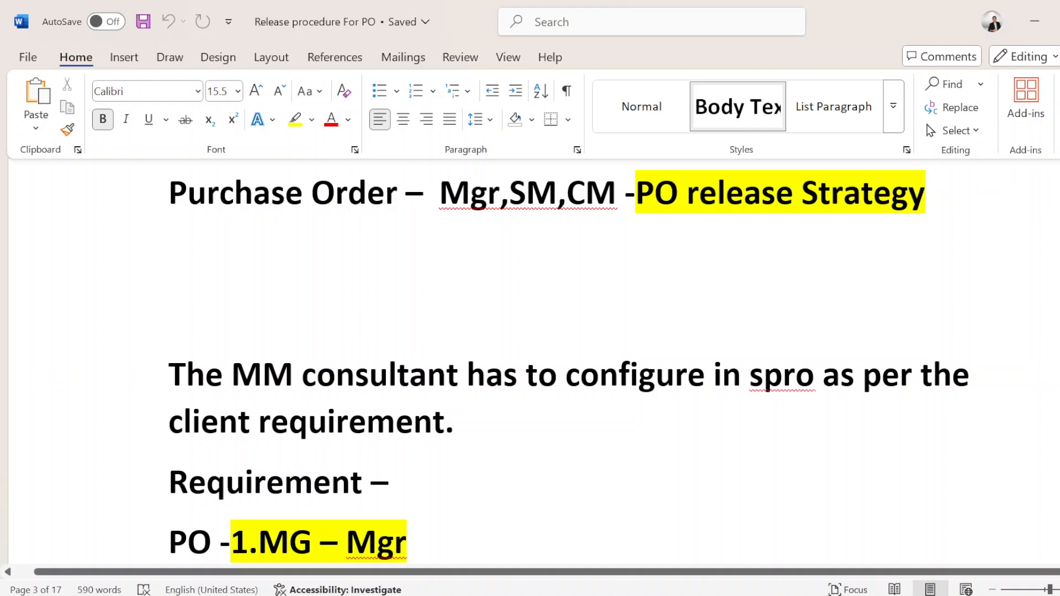
pyautogui.scroll(-5, 530, 362)
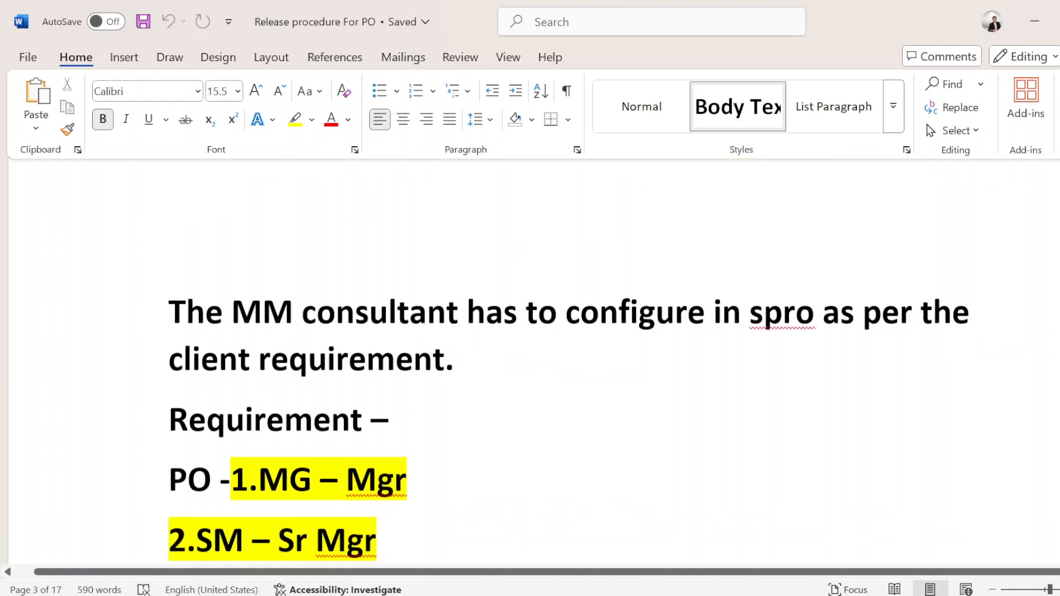
pyautogui.scroll(-6, 530, 362)
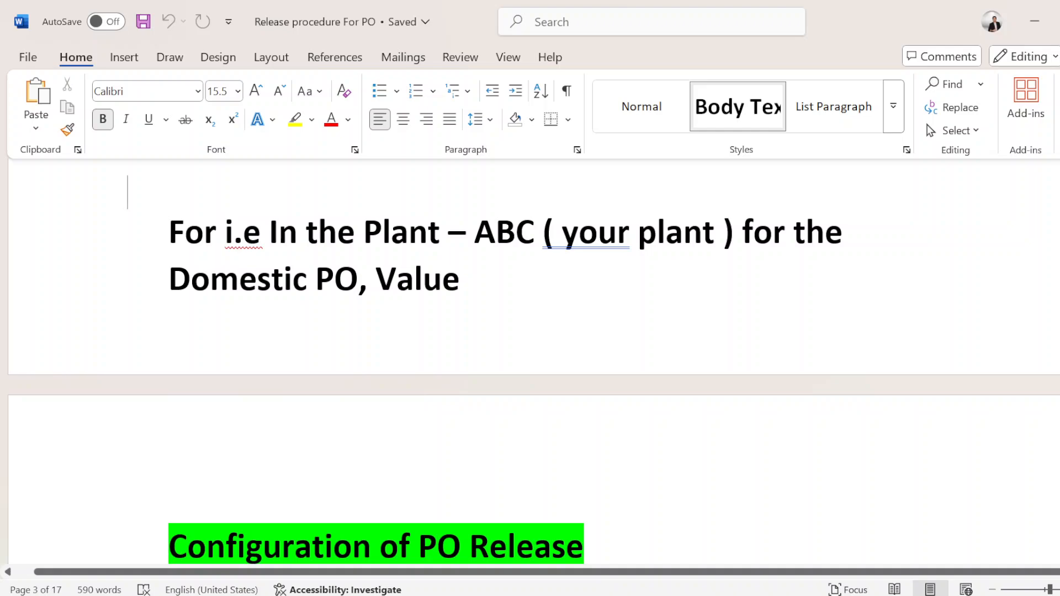
pyautogui.scroll(2, 530, 370)
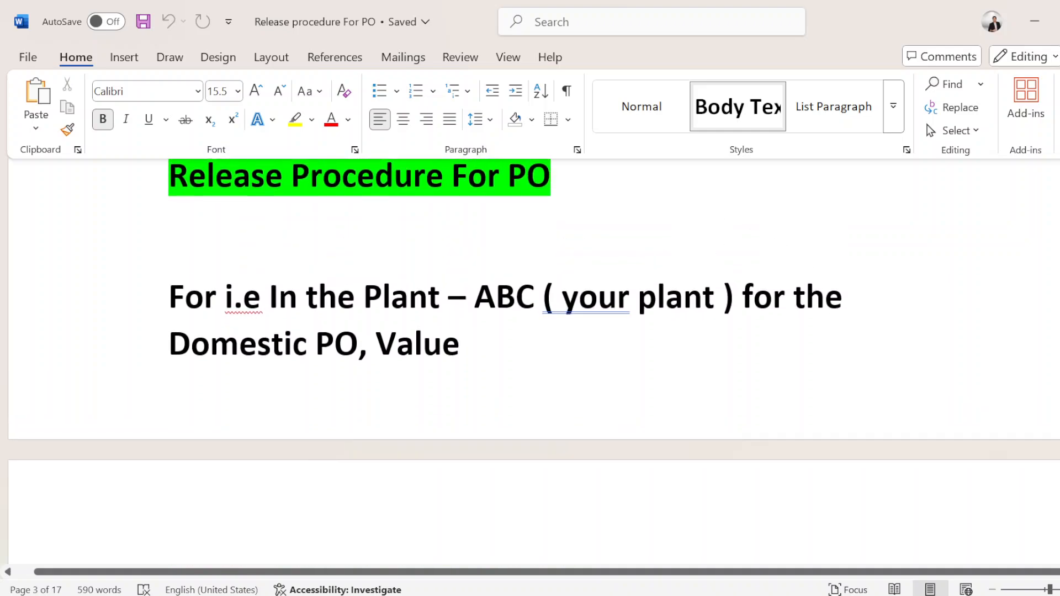
pyautogui.scroll(8, 530, 359)
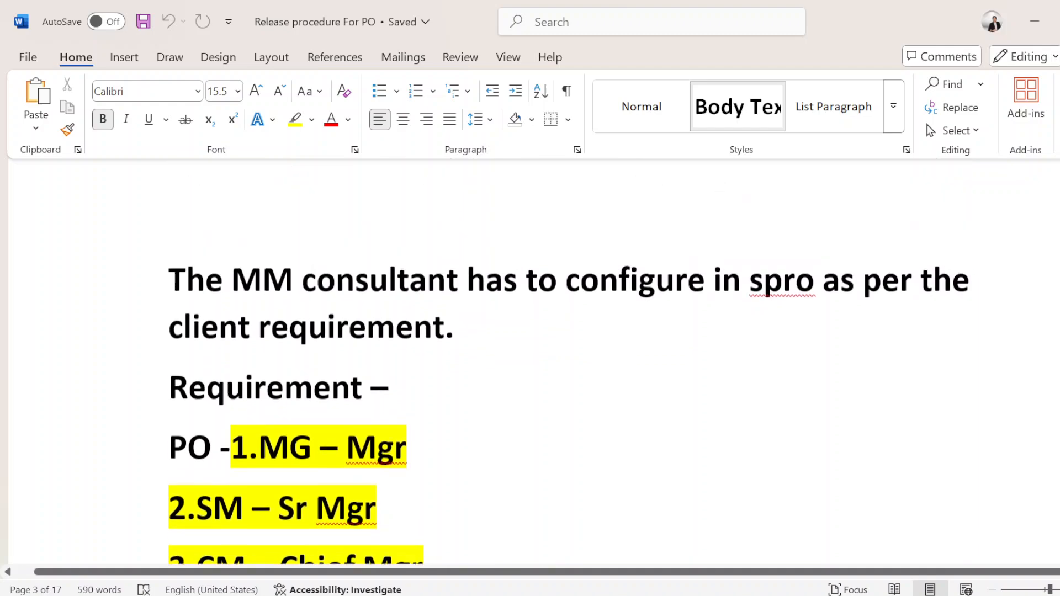
pyautogui.scroll(1, 530, 359)
pyautogui.scroll(-2, 568, 420)
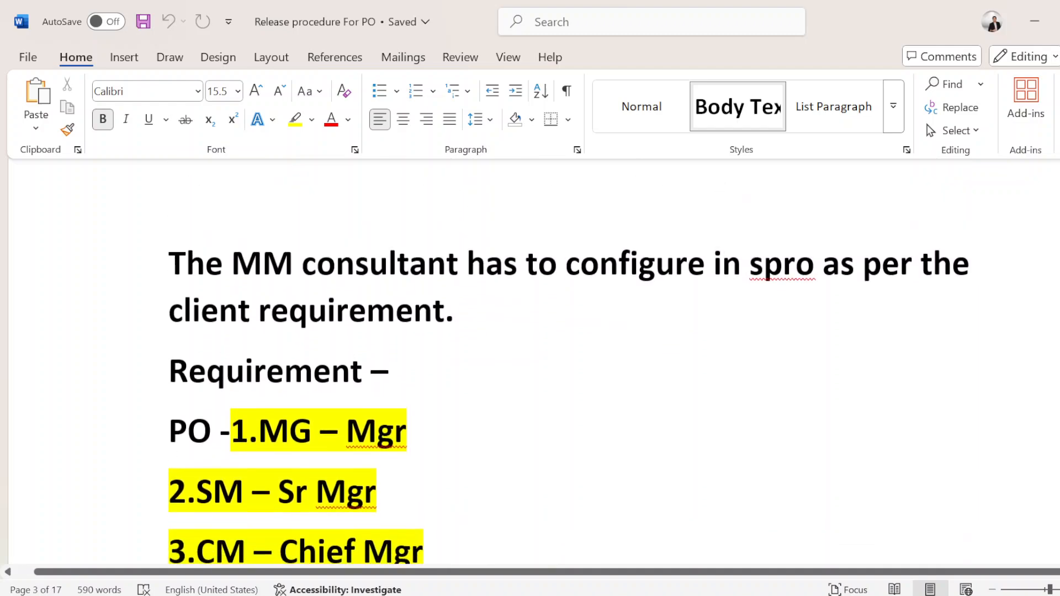
# Step: Switch to Notepad and maximize the untitled note containing the PR release procedure steps
pyautogui.press('super')
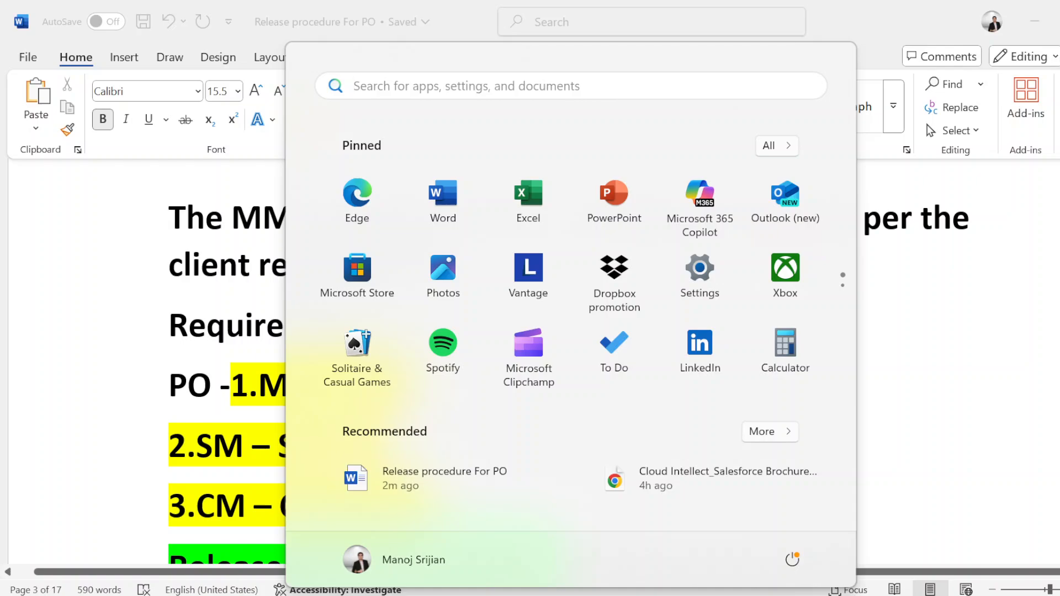
pyautogui.write('note')
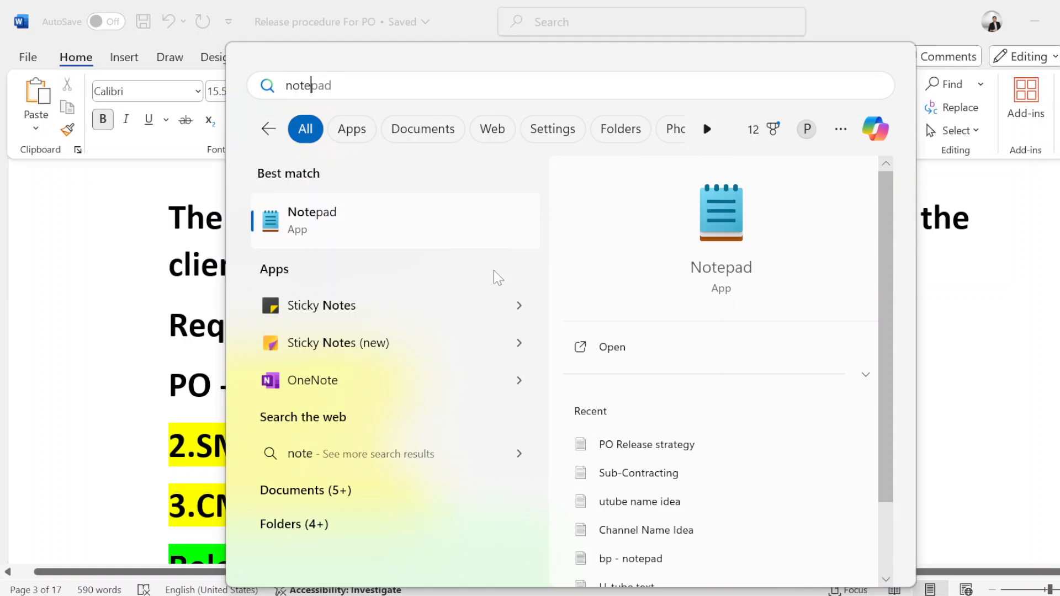
pyautogui.click(402, 237)
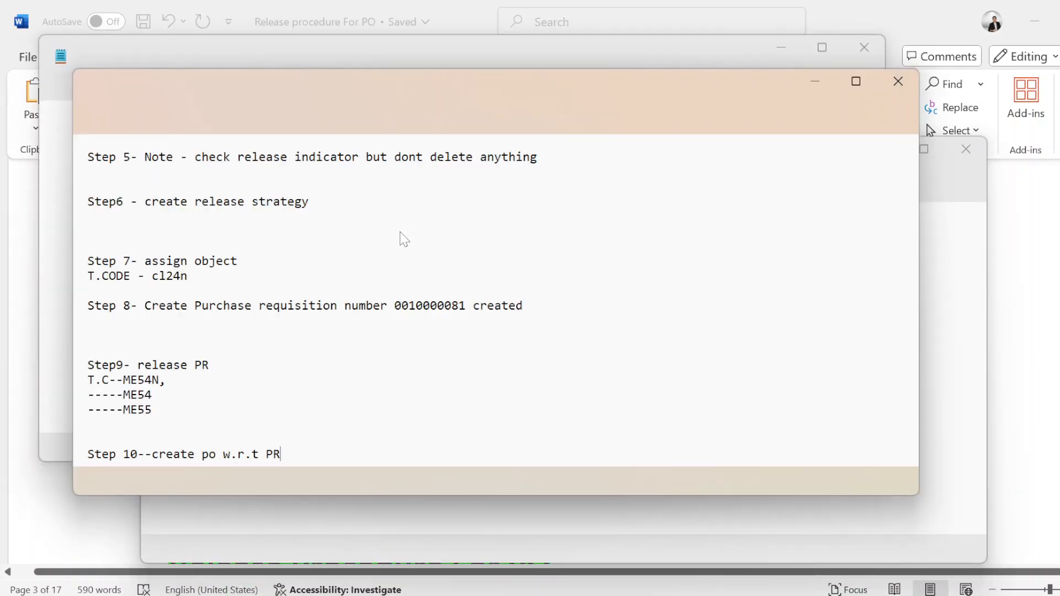
pyautogui.click(856, 81)
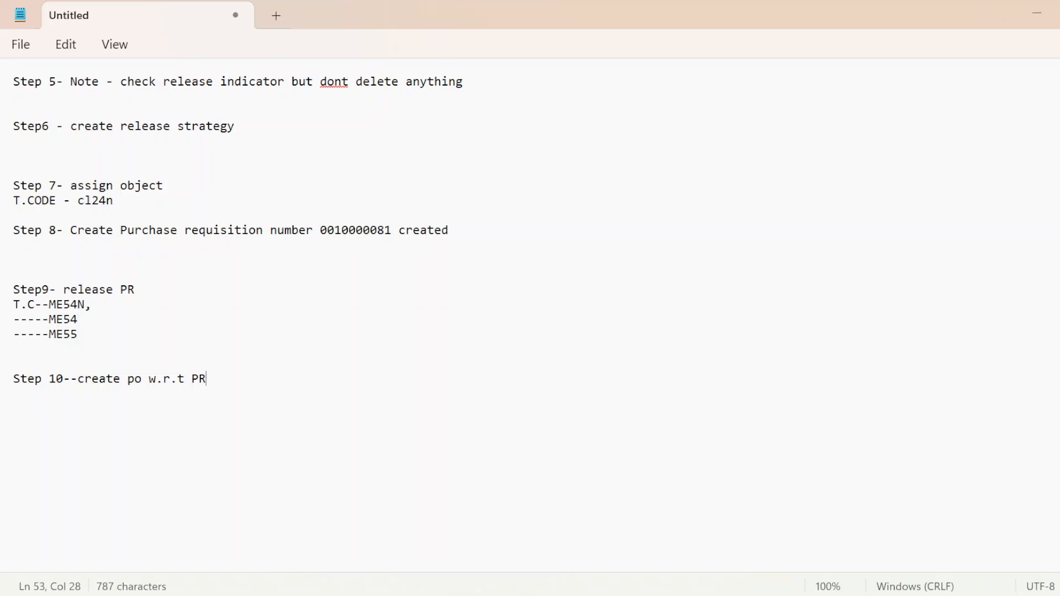
# Step: Review the PR release notes from step 1 to step 10, pointing out the client requirement's plant, purchasing group and document type values
pyautogui.scroll(9, 530, 315)
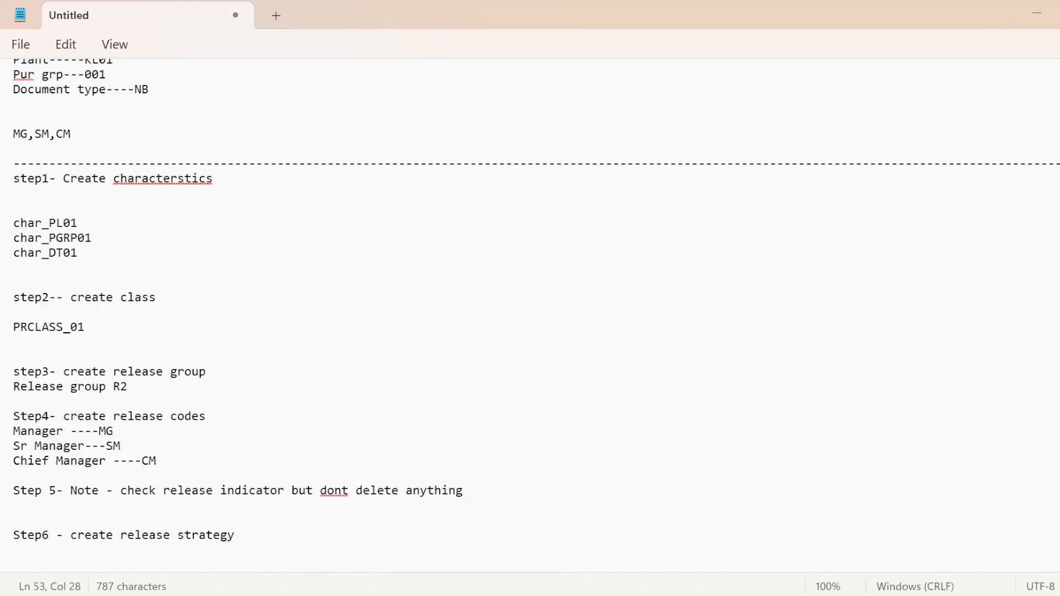
pyautogui.scroll(-6, 530, 315)
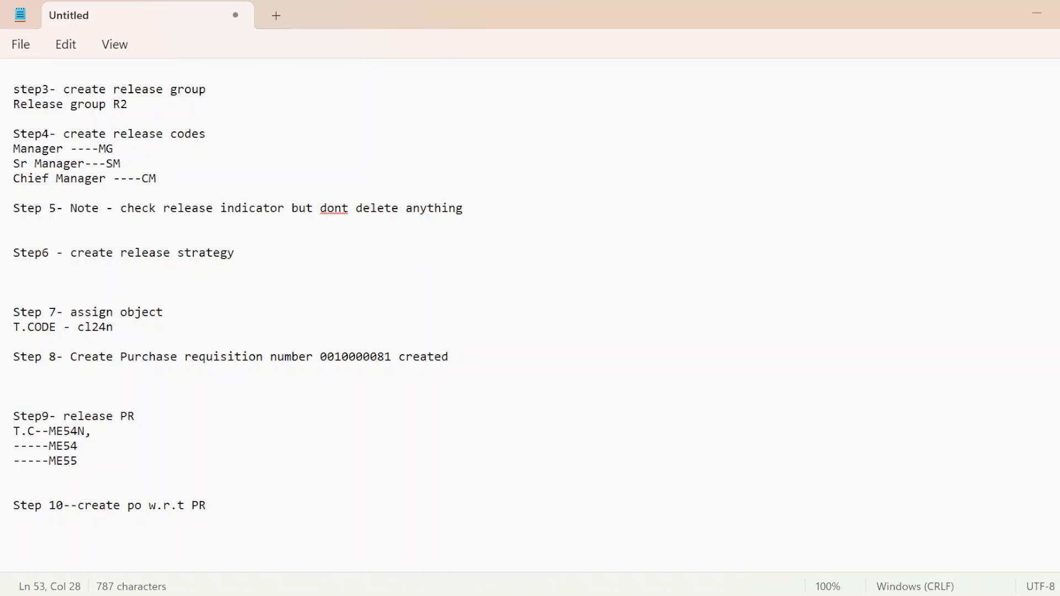
pyautogui.scroll(7, 530, 314)
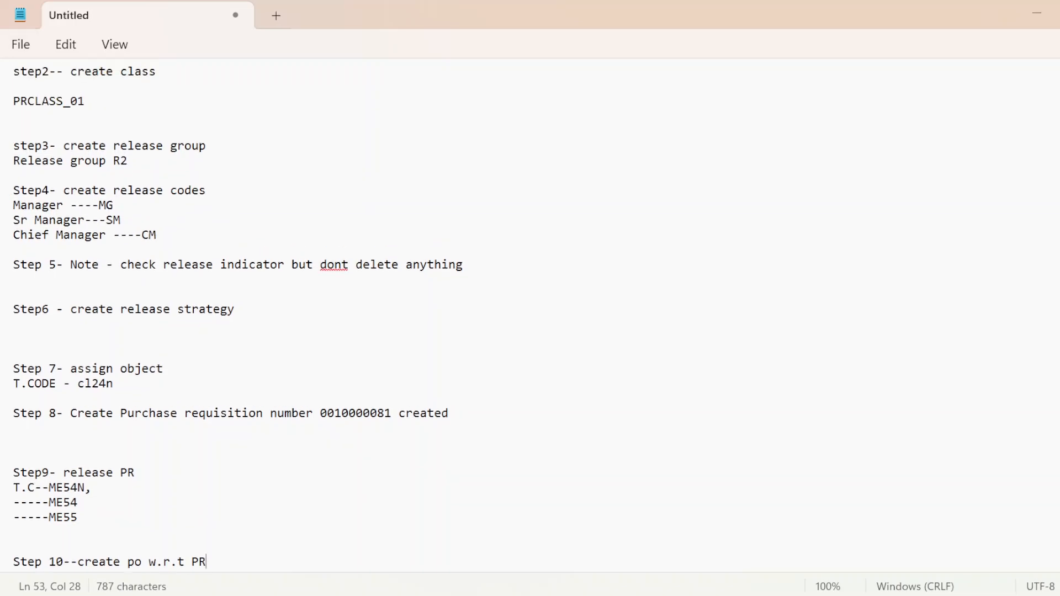
pyautogui.scroll(2, 530, 315)
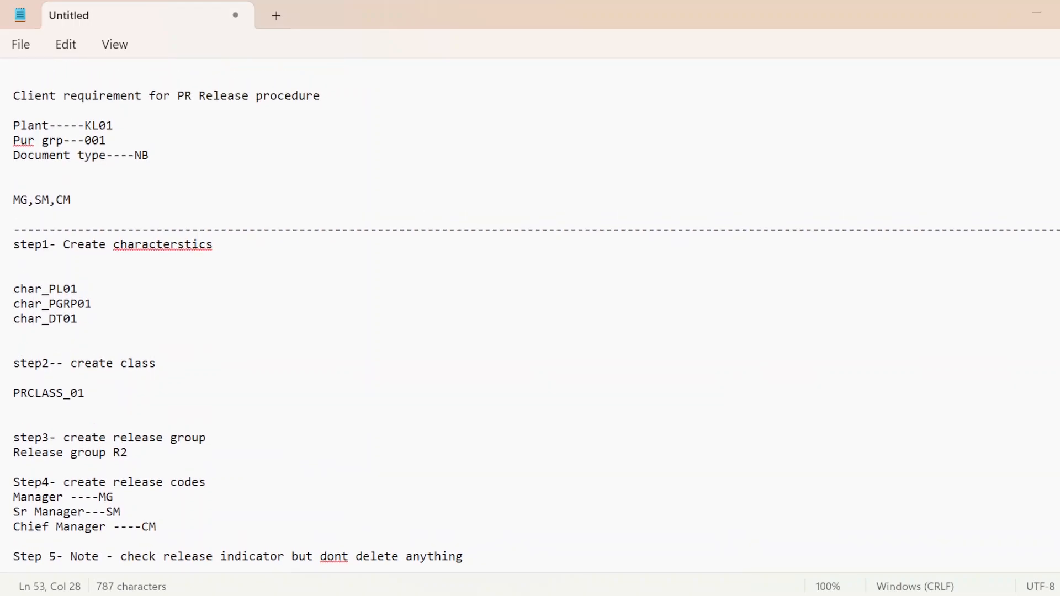
pyautogui.moveTo(113, 124); pyautogui.dragTo(86, 124)
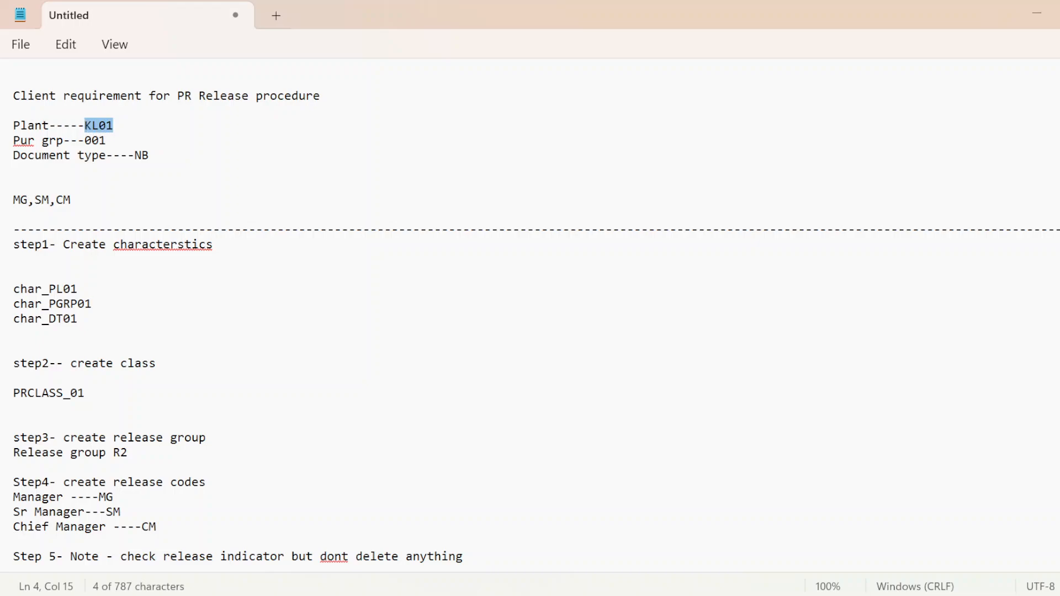
pyautogui.click(114, 125)
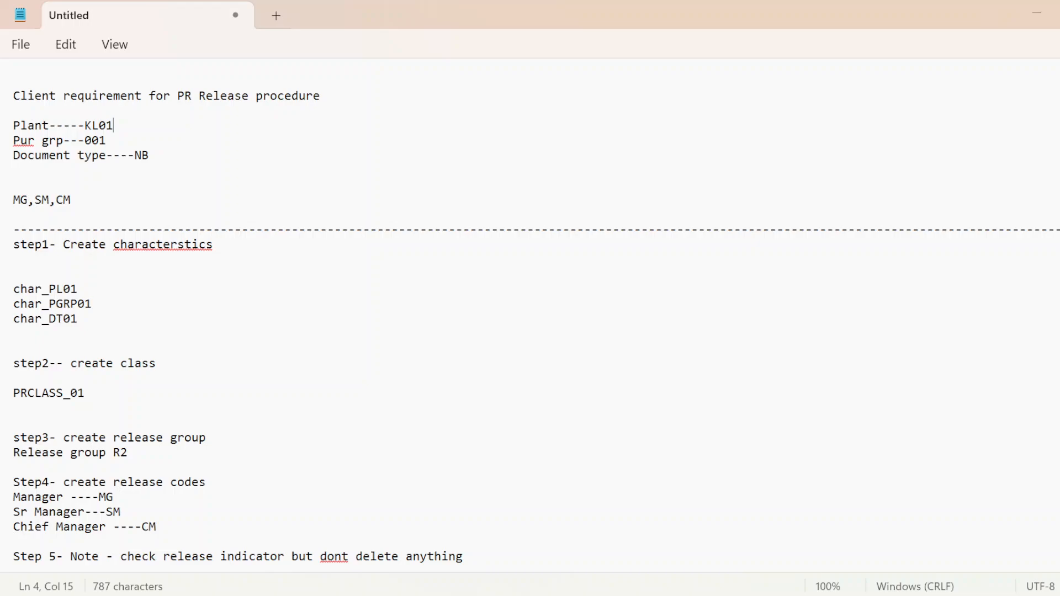
pyautogui.click(101, 141)
pyautogui.press('Right')
pyautogui.doubleClick(90, 141)
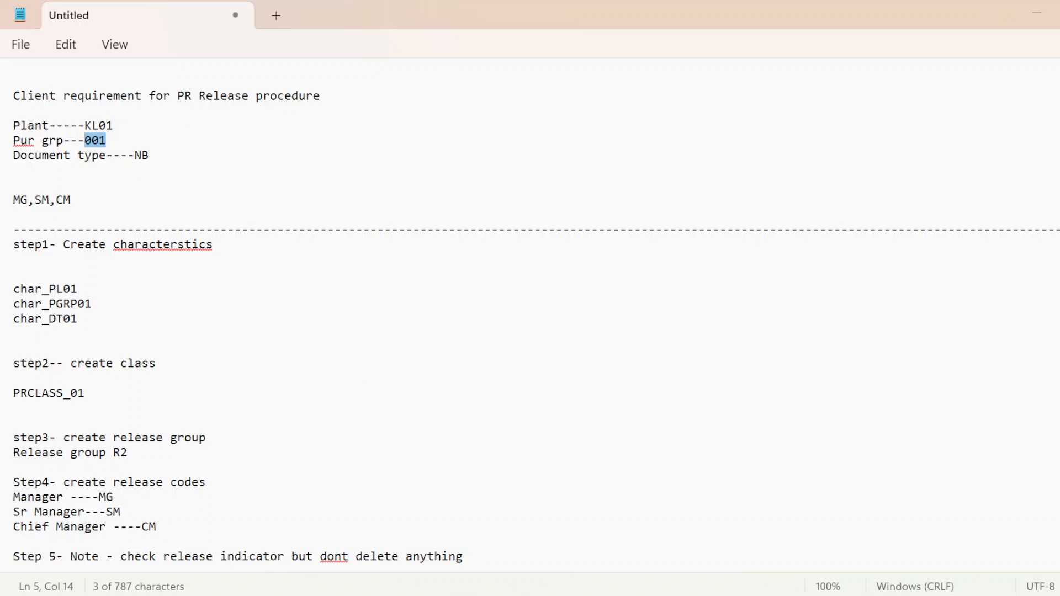
pyautogui.click(121, 157)
pyautogui.click(150, 156)
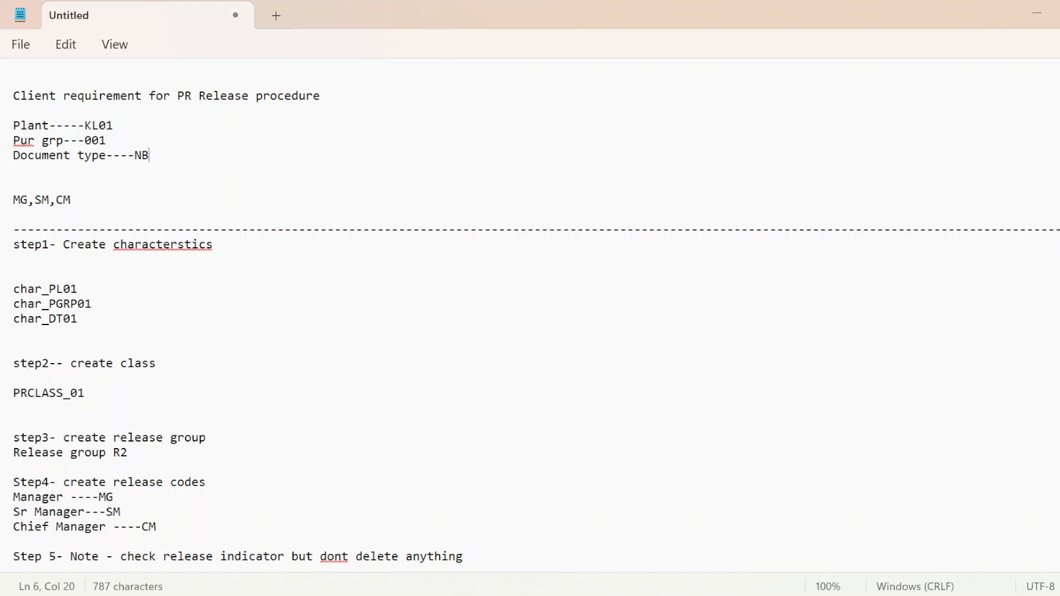
pyautogui.doubleClick(142, 155)
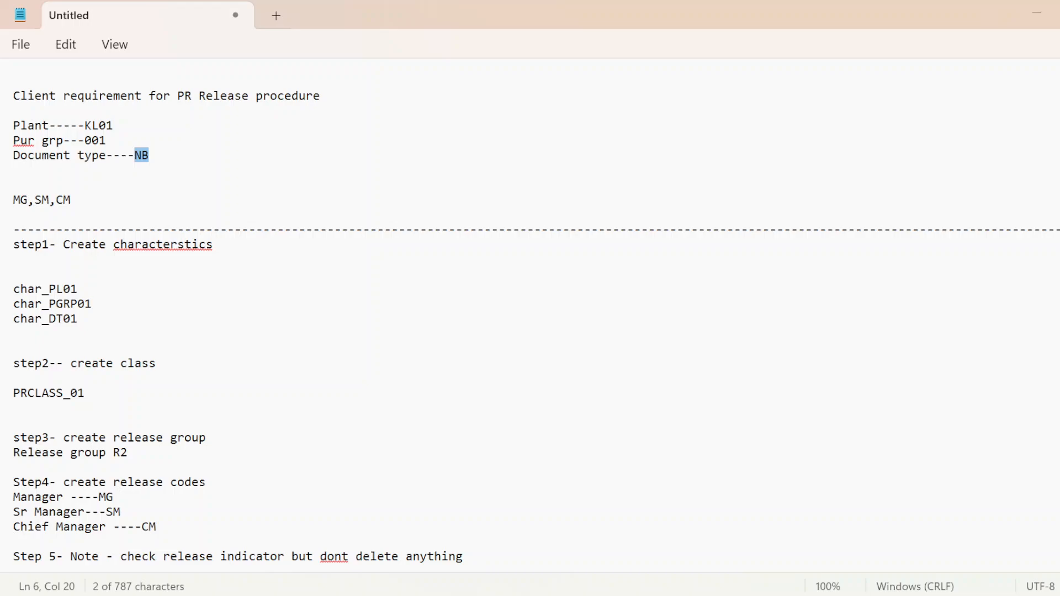
pyautogui.click(77, 203)
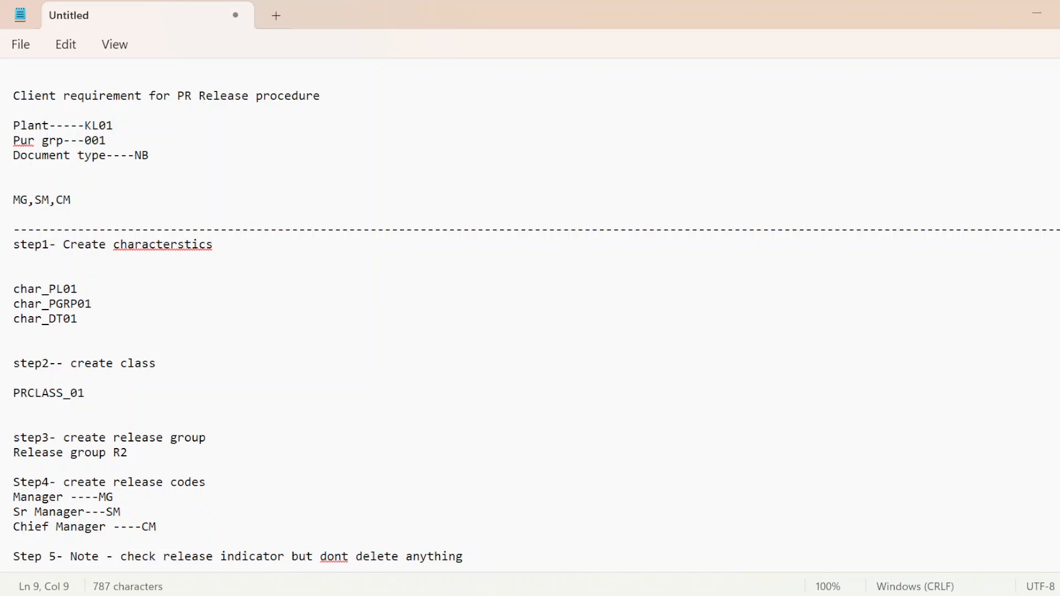
# Step: Create a new note in its own tab and give it the heading "client requirements"
pyautogui.click(20, 44)
pyautogui.click(55, 81)
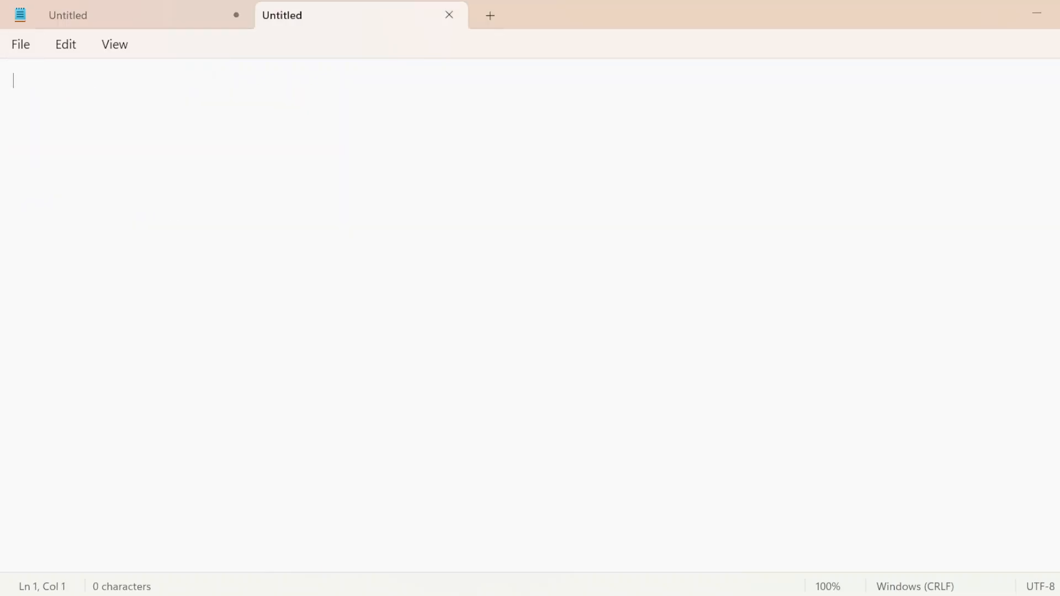
pyautogui.write('ck')
pyautogui.press('BackSpace')
pyautogui.write('lient ')
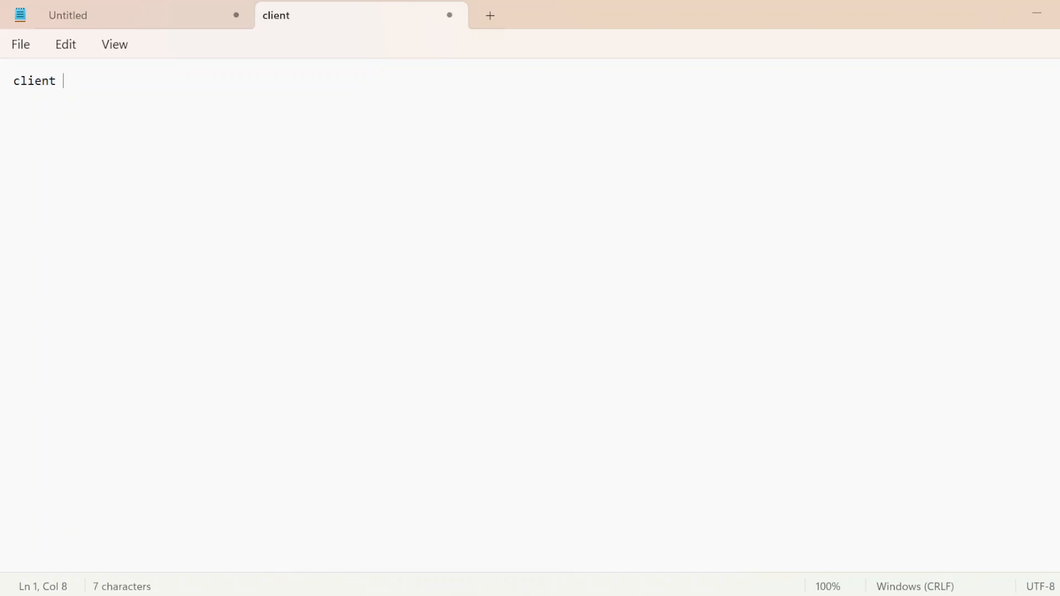
pyautogui.write('requir')
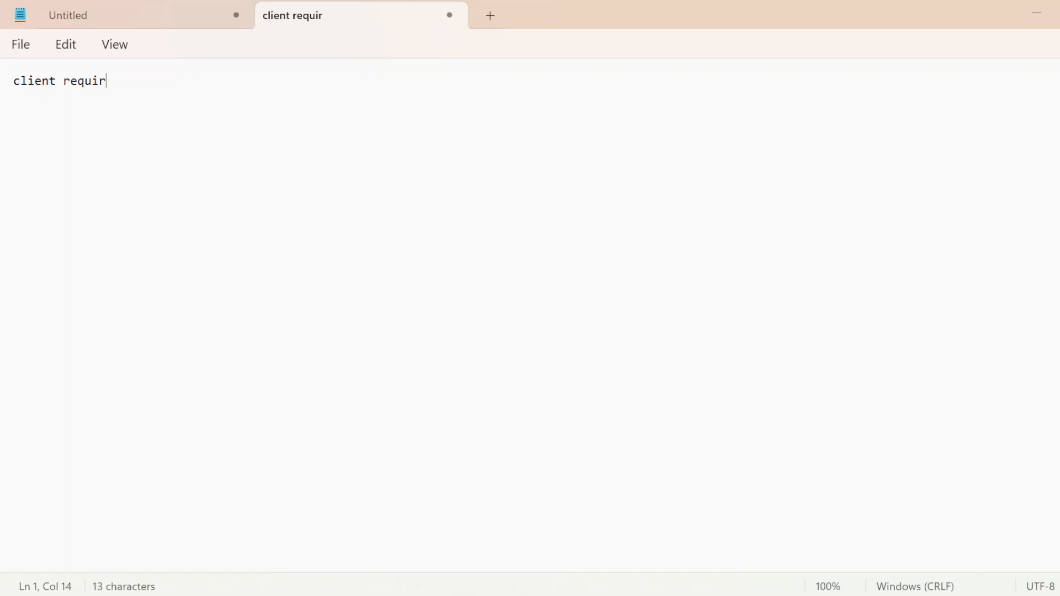
pyautogui.write('ements')
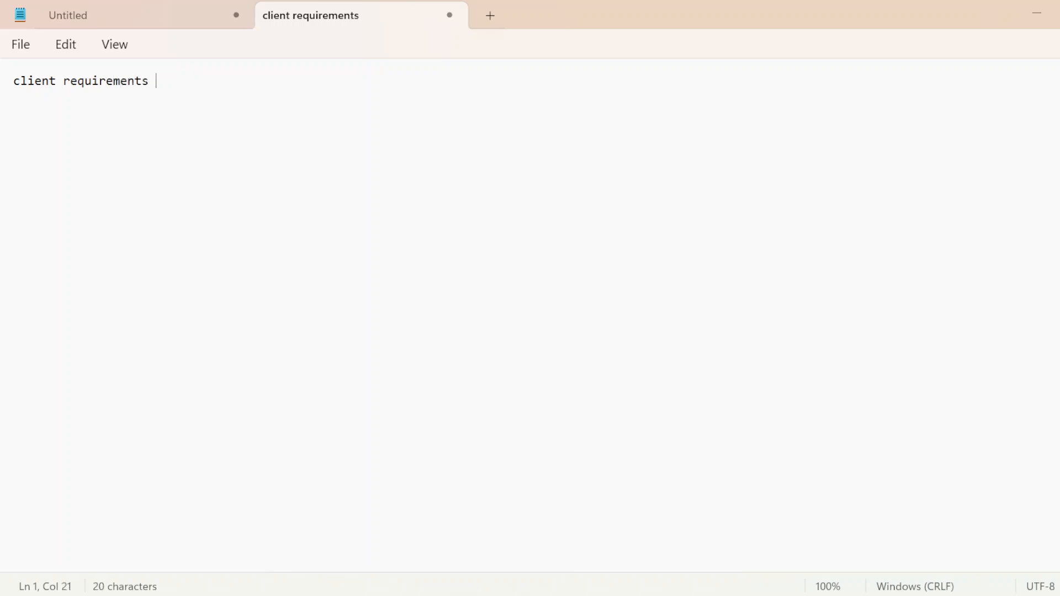
pyautogui.press('Return')
pyautogui.press('Return')
# Step: Add the line "Plant- KL01,KL02" under the heading, leaving one blank line between them
pyautogui.press('capslock')
pyautogui.write('P')
pyautogui.press('capslock')
pyautogui.write('lant')
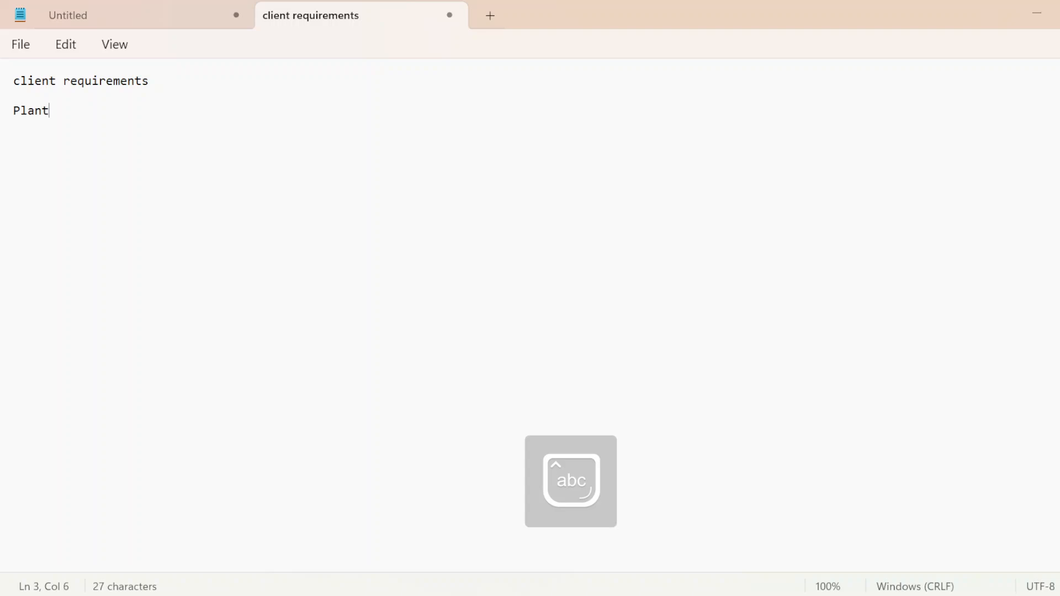
pyautogui.write('-')
pyautogui.press('capslock')
pyautogui.write('KL01.')
pyautogui.press('BackSpace')
pyautogui.write(',K')
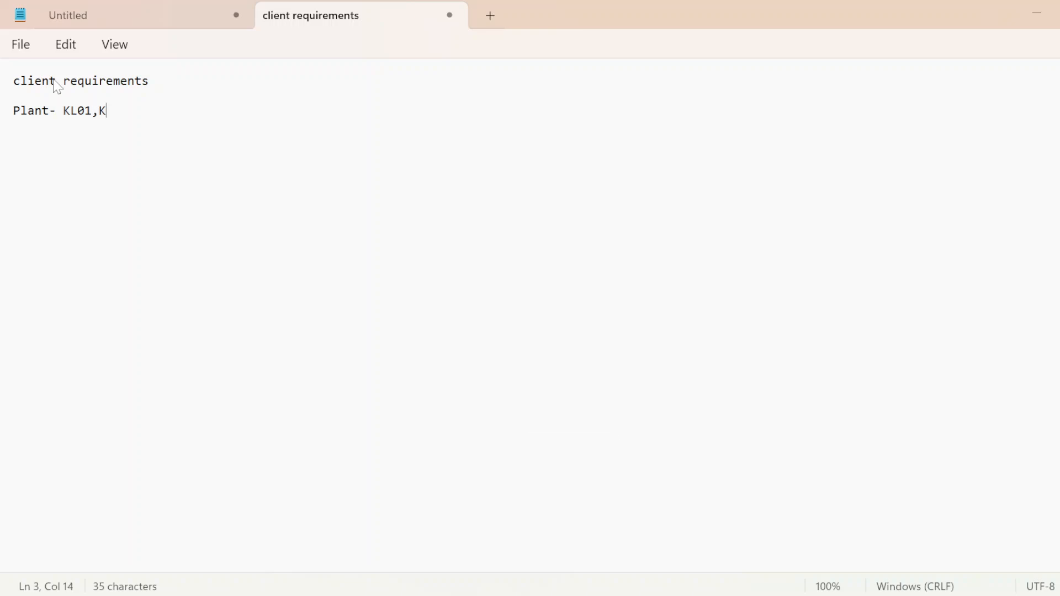
pyautogui.write('L02')
pyautogui.press('Return')
# Step: Add the purchasing group line "Pur grp- 001,002,003,004,005" below the plant line
pyautogui.write('P')
pyautogui.press('capslock')
pyautogui.write('ur')
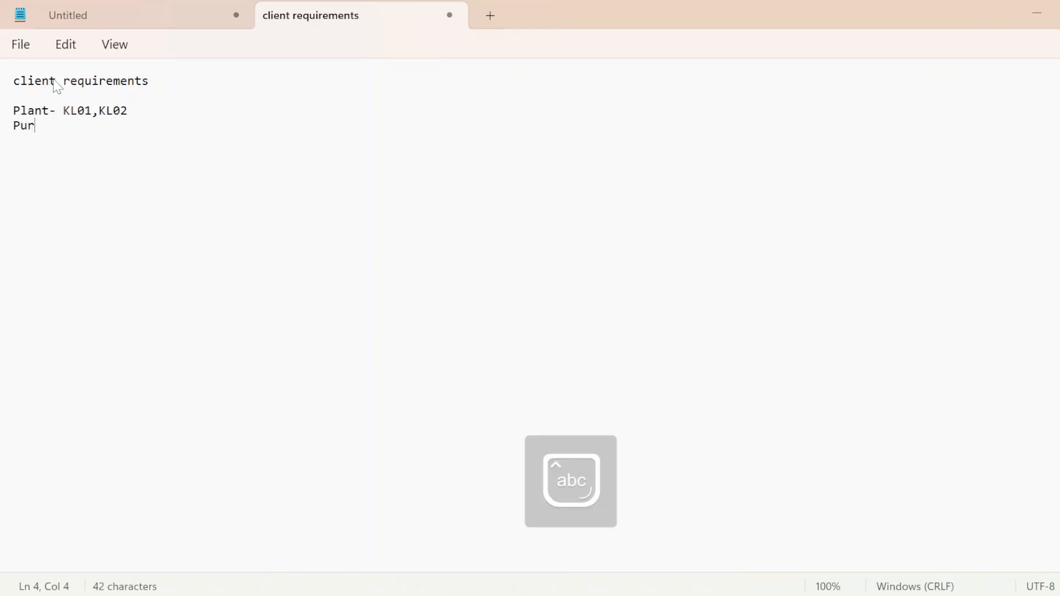
pyautogui.write(' grp- ')
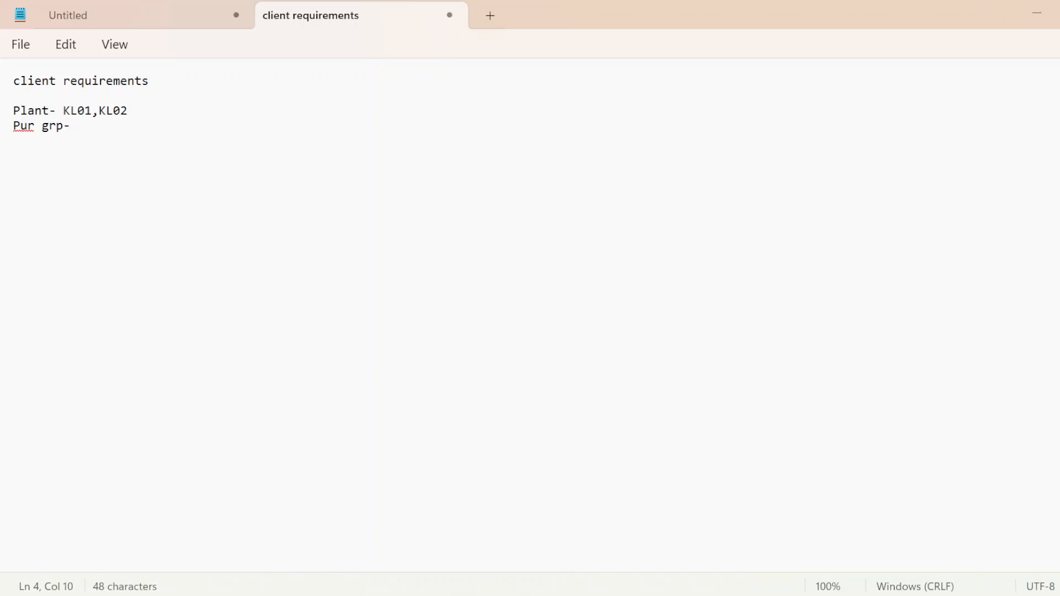
pyautogui.write('001,002,003,004,')
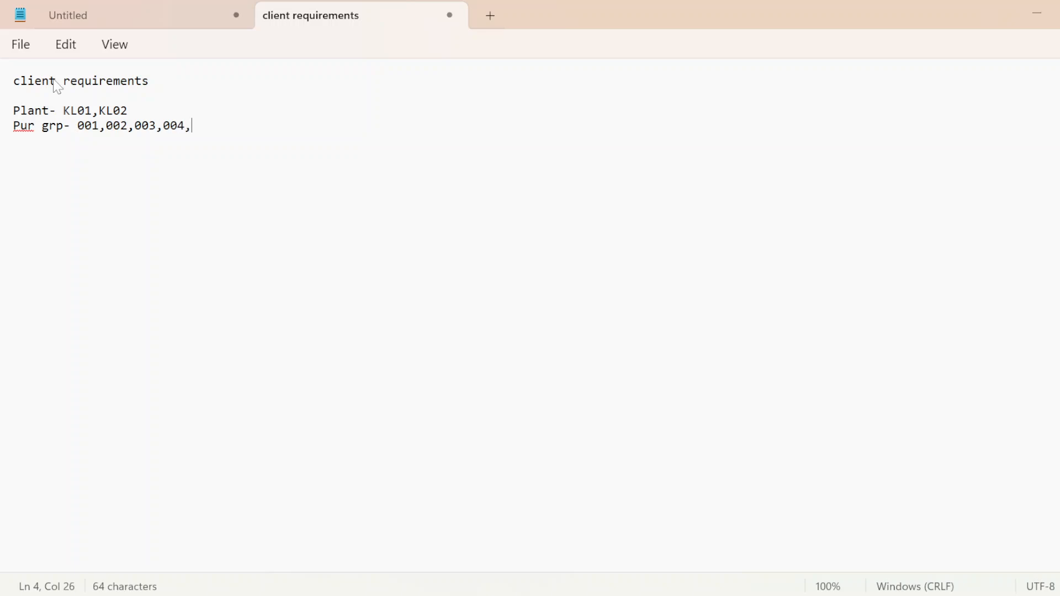
pyautogui.write('00')
pyautogui.press('Return')
# Step: Add the line "document type - DNB" below the purchasing group line
pyautogui.write('doc')
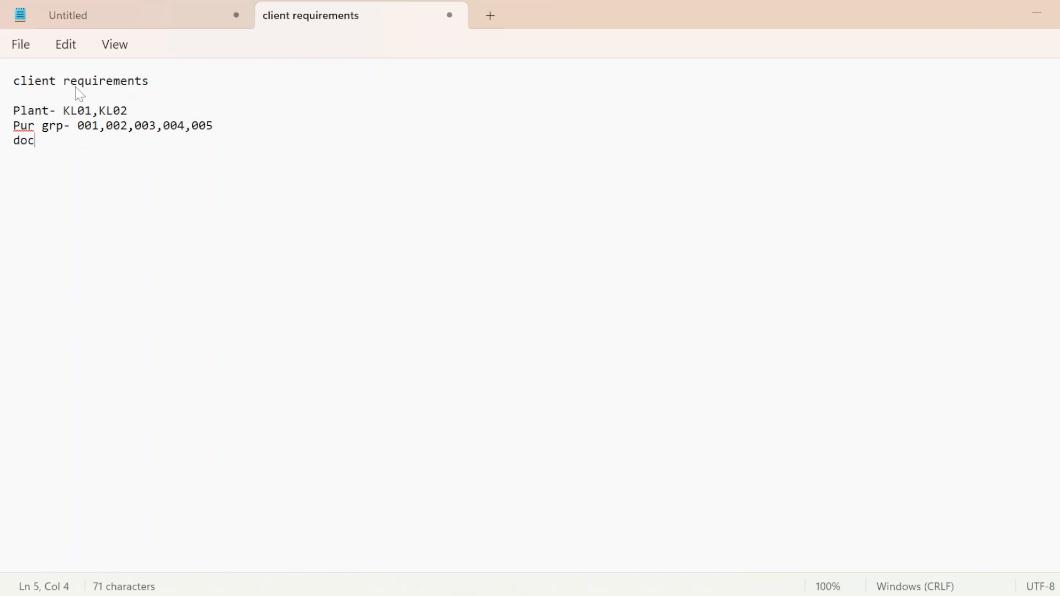
pyautogui.write('ume')
pyautogui.press('BackSpace')
pyautogui.press('BackSpace')
pyautogui.write('ment ')
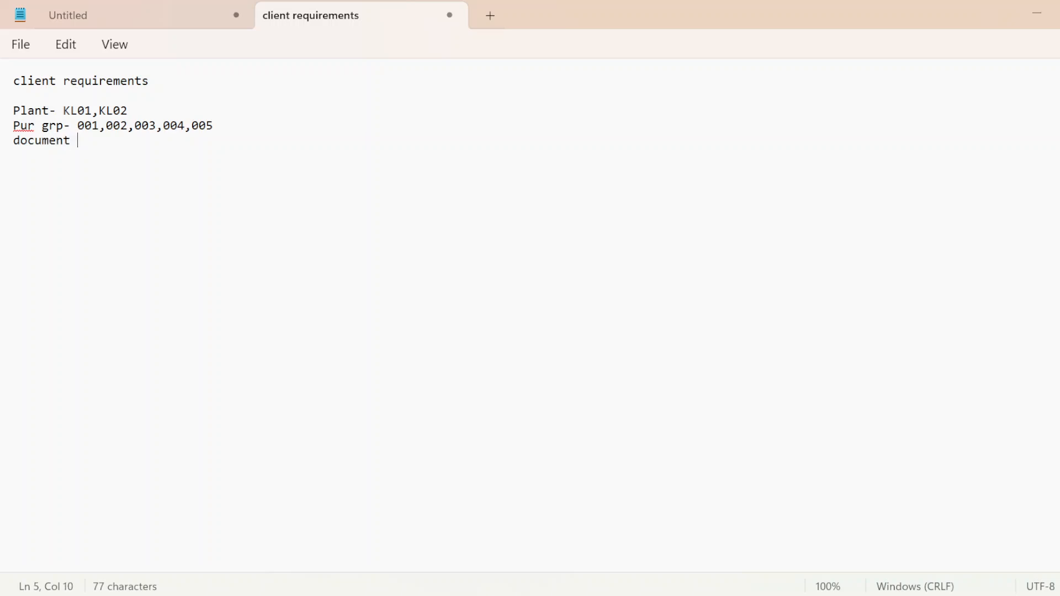
pyautogui.write('type -')
pyautogui.press('alt')
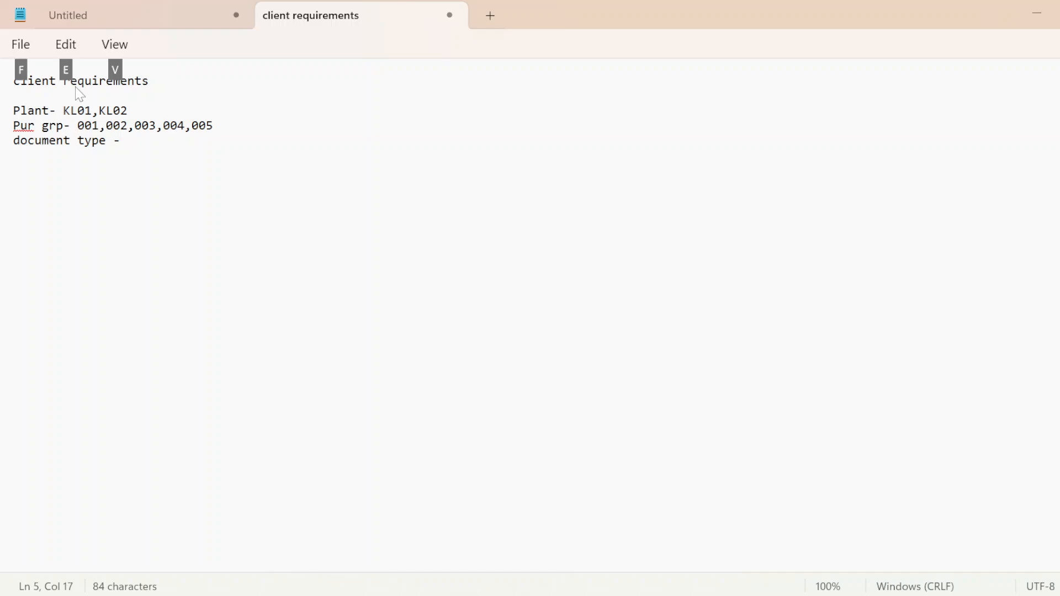
pyautogui.click(136, 146)
pyautogui.press('capslock')
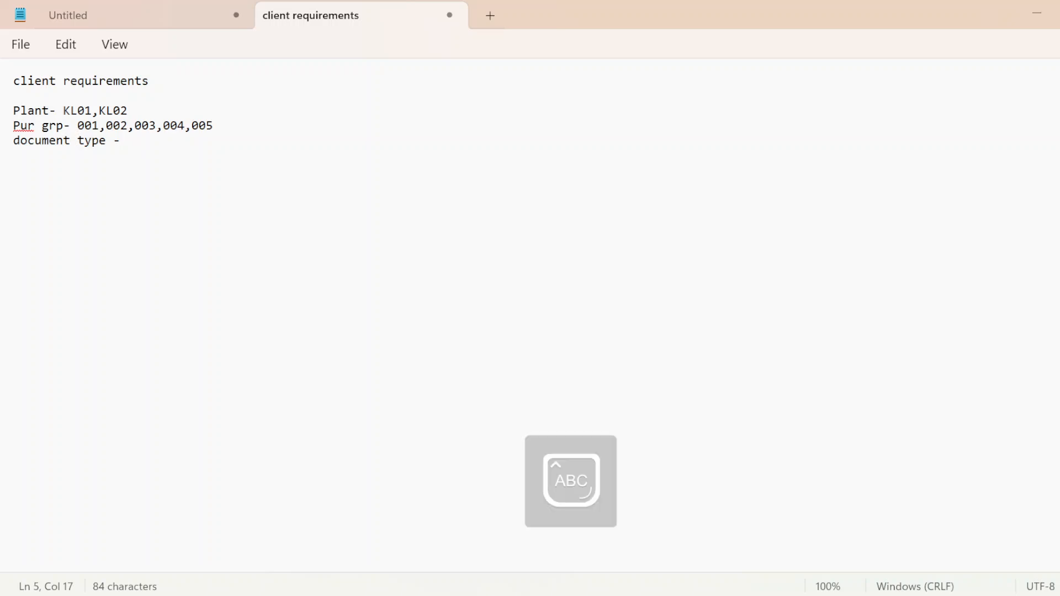
pyautogui.write('DNB')
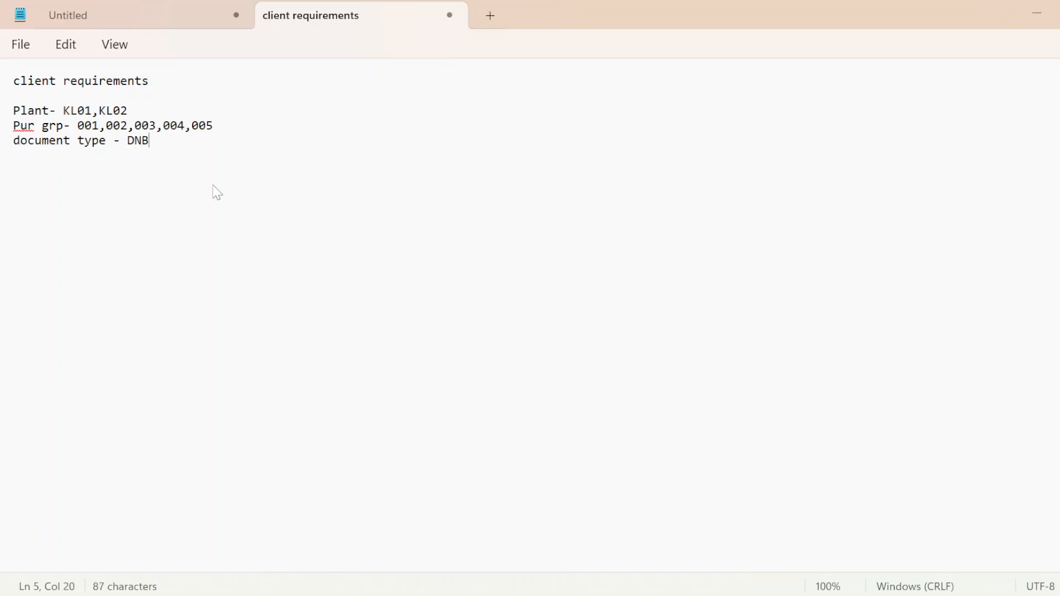
# Step: Open SAP Logon from the desktop and log on to "S/4 HANA 2023 - INSTANCE-26" as admin, entering the account password
pyautogui.press('super+d')
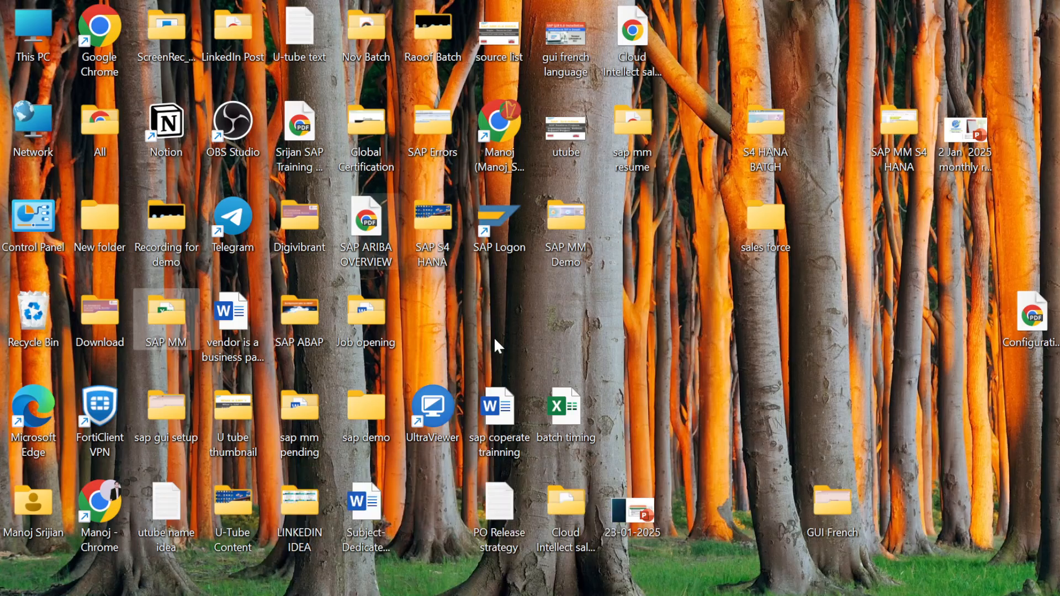
pyautogui.doubleClick(494, 224)
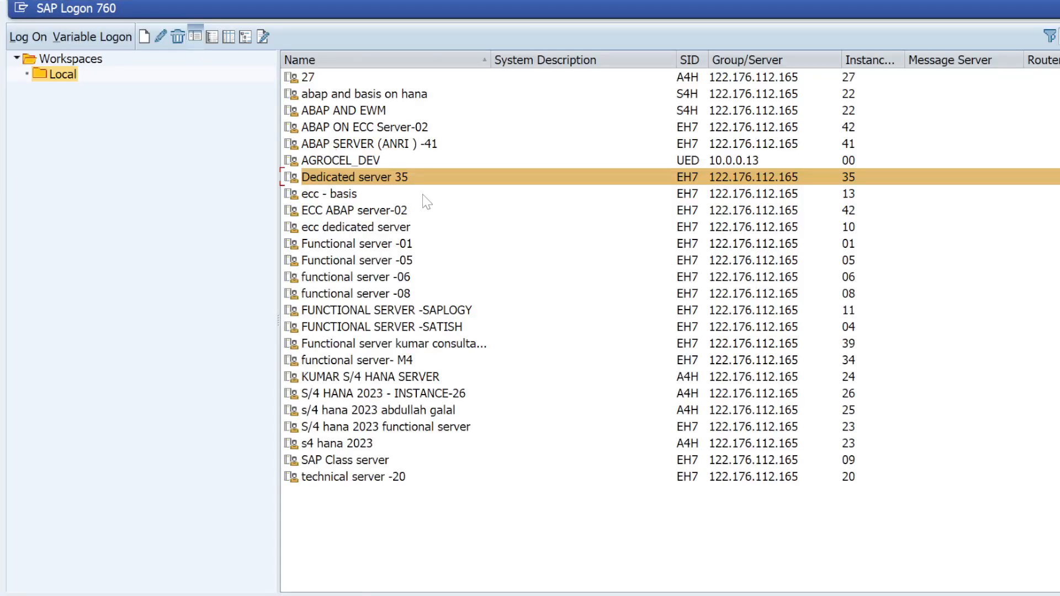
pyautogui.doubleClick(412, 393)
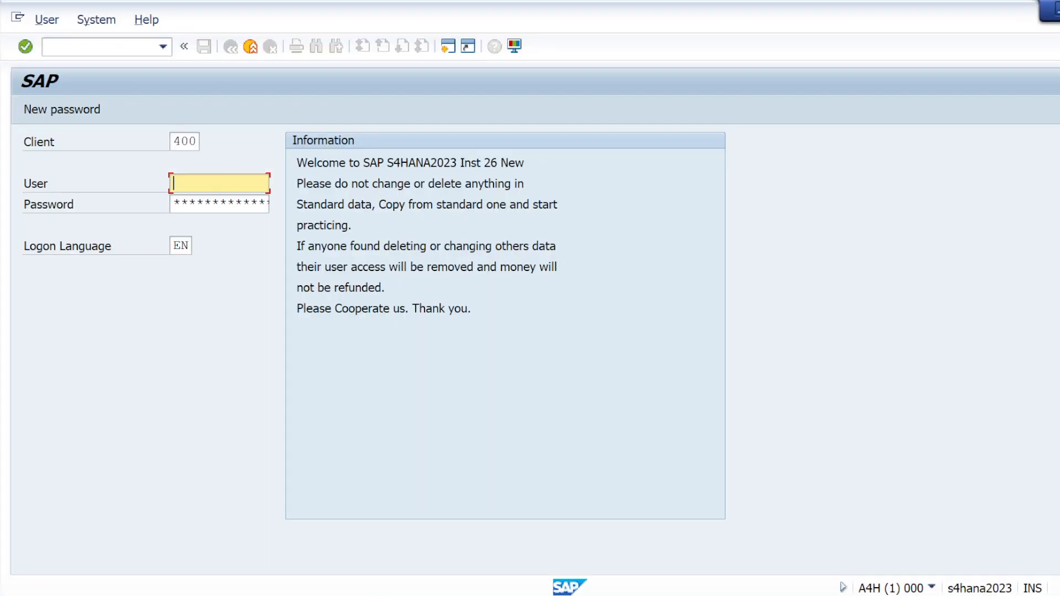
pyautogui.click(242, 184)
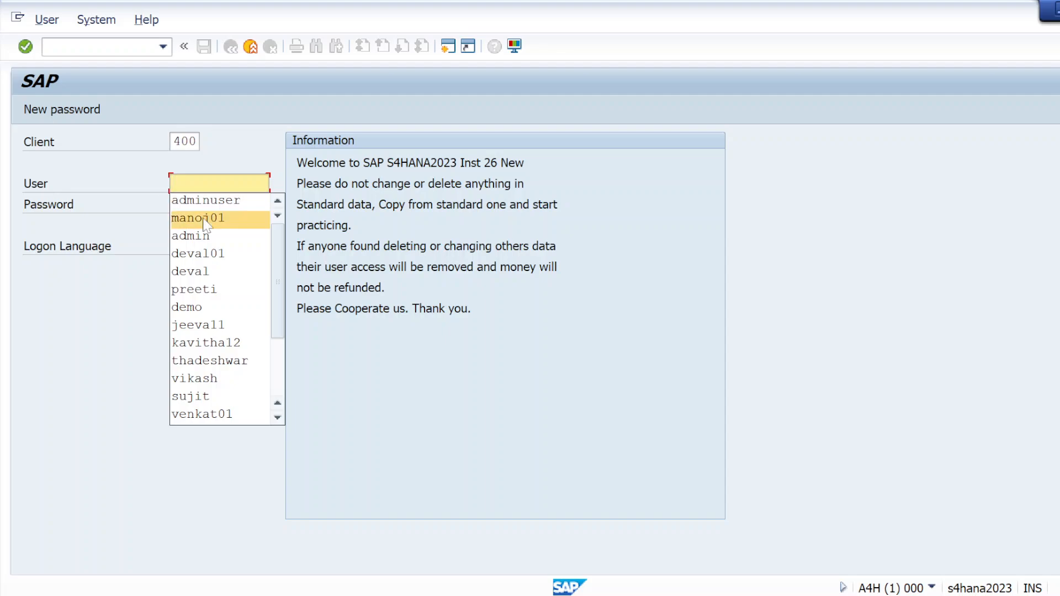
pyautogui.click(202, 239)
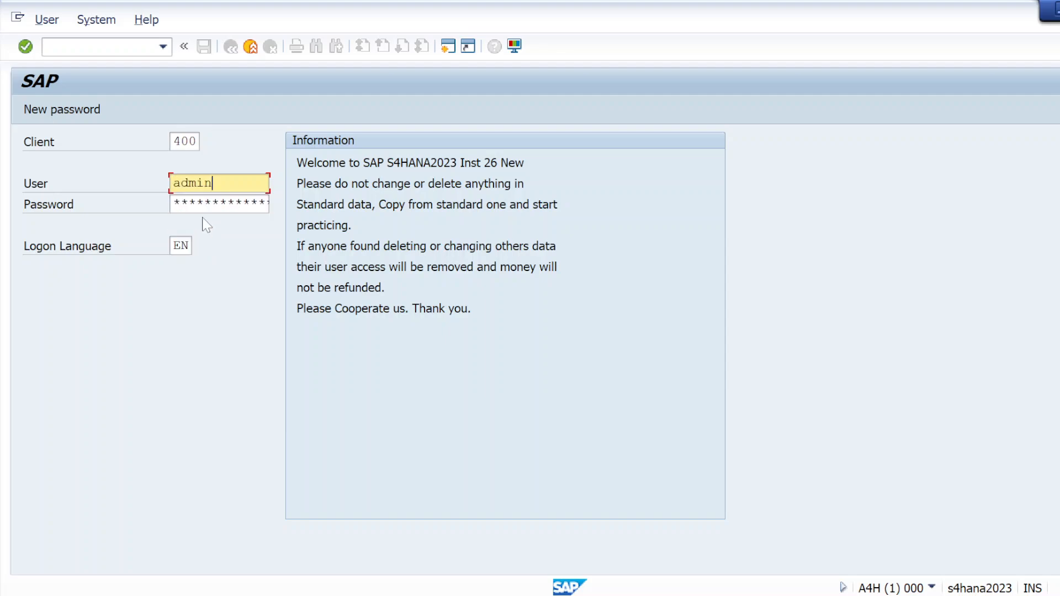
pyautogui.press('Tab')
pyautogui.press('capslock')
pyautogui.write('*****')
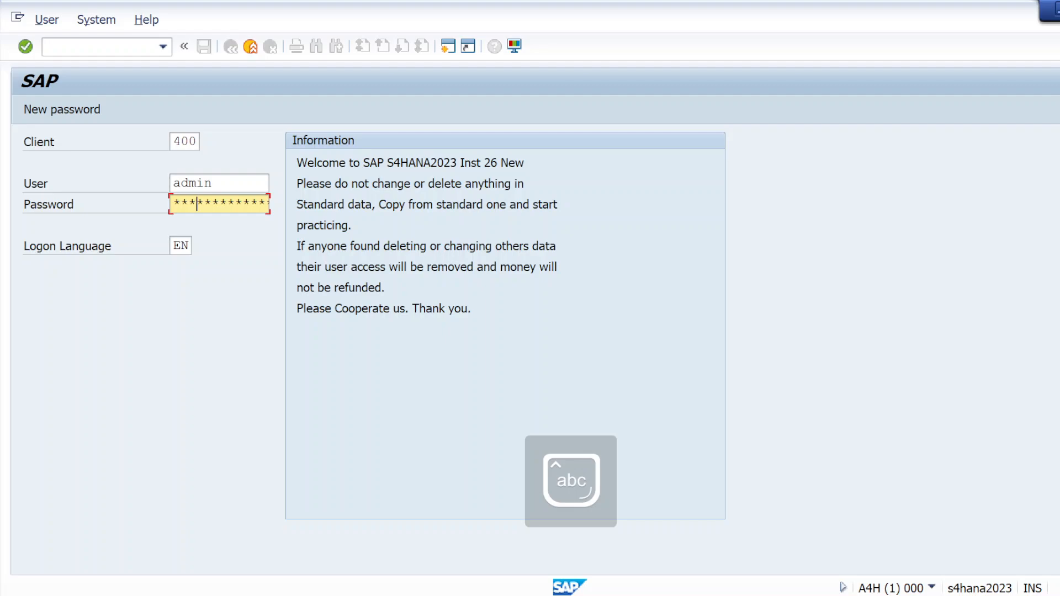
pyautogui.press('Return')
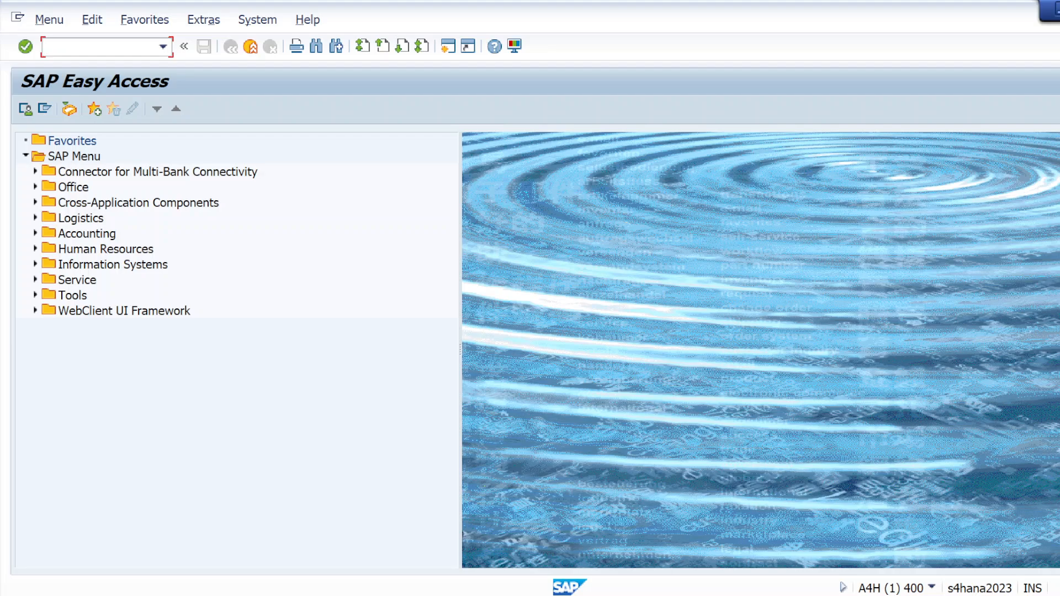
# Step: Open purchase order creation with transaction me21n and look up DNB Domestic procurement among the document types
pyautogui.write('me21n')
pyautogui.press('Return')
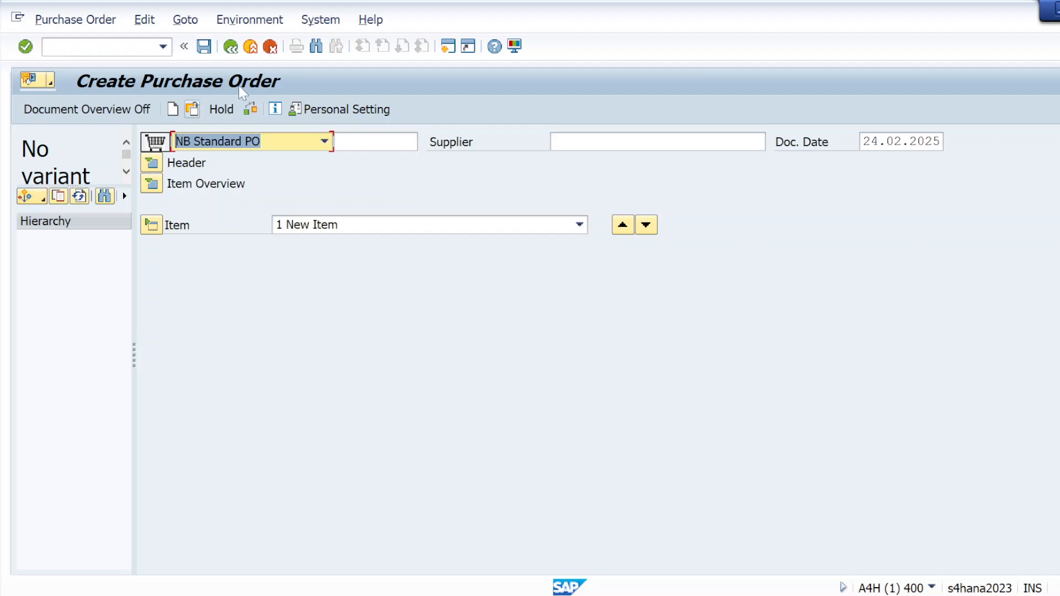
pyautogui.click(325, 142)
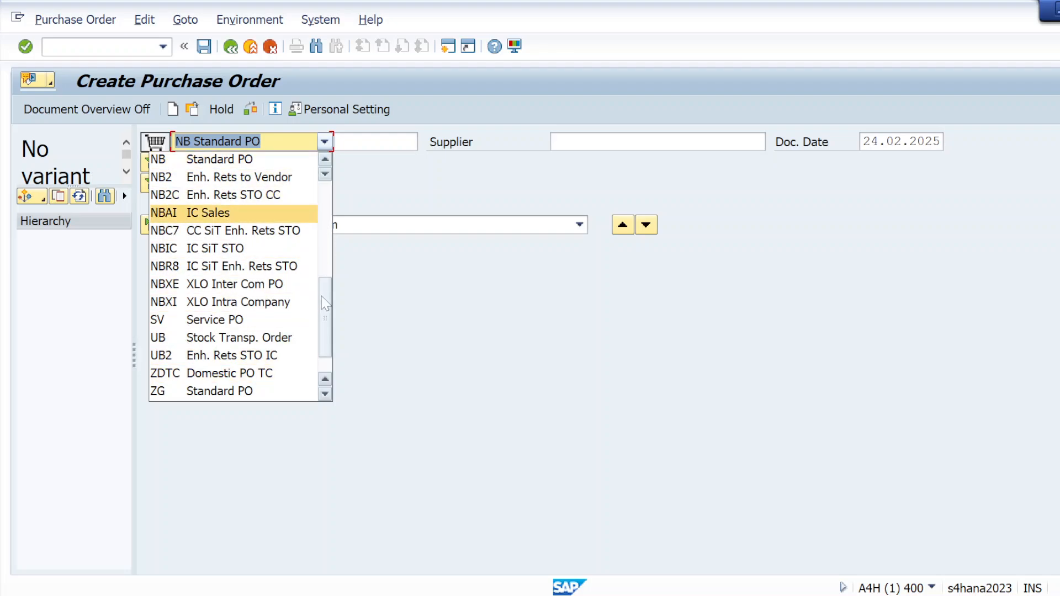
pyautogui.moveTo(323, 306); pyautogui.dragTo(323, 207)
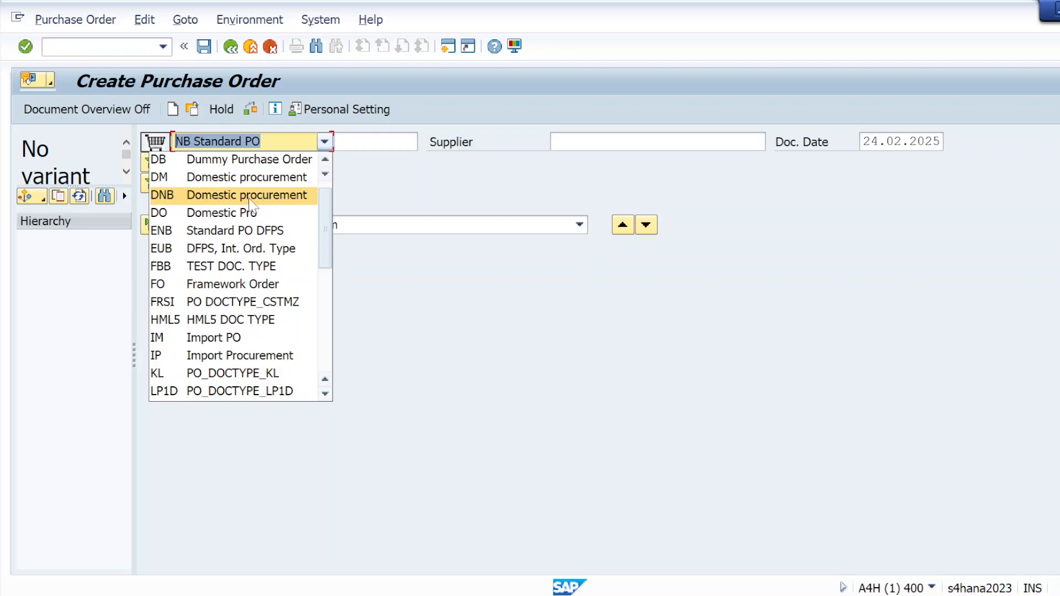
# Step: Switch back to the client requirements note in Notepad and add "PO Value -- 0-50000" below the document type line
pyautogui.hotkey('alt', 'Tab')
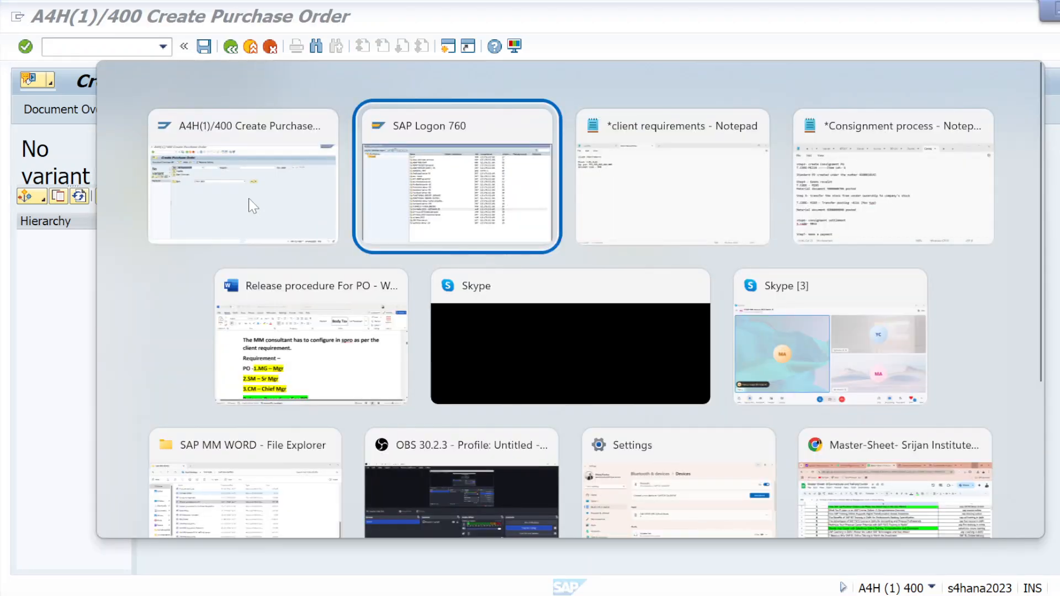
pyautogui.press('Tab')
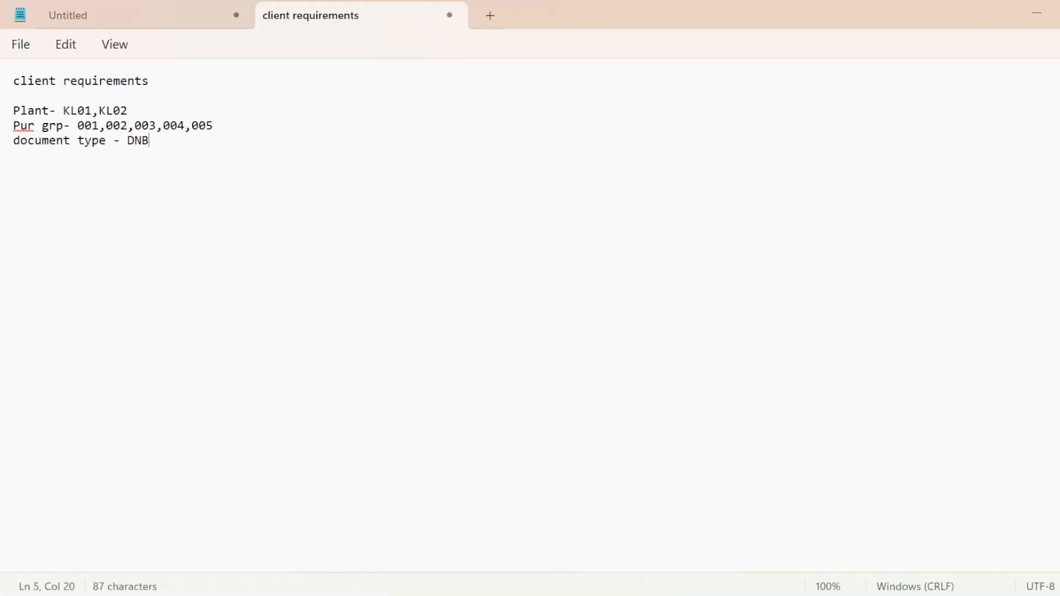
pyautogui.press('Return')
pyautogui.write('val')
pyautogui.press('BackSpace')
pyautogui.press('BackSpace')
pyautogui.press('BackSpace')
pyautogui.press('capslock')
pyautogui.write('PO V')
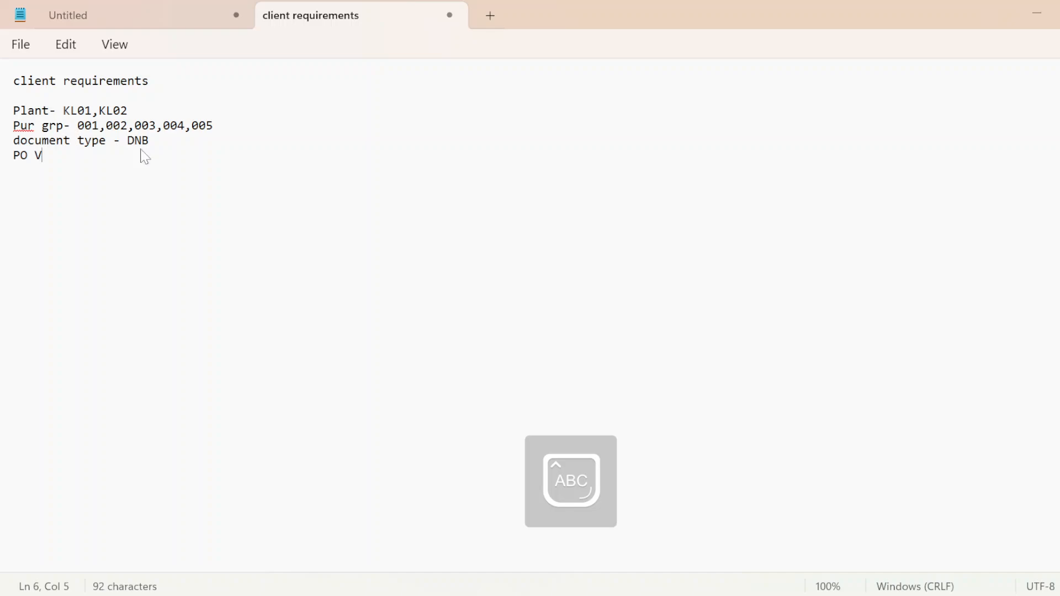
pyautogui.write('A')
pyautogui.press('BackSpace')
pyautogui.press('capslock')
pyautogui.write('alue -- 0-')
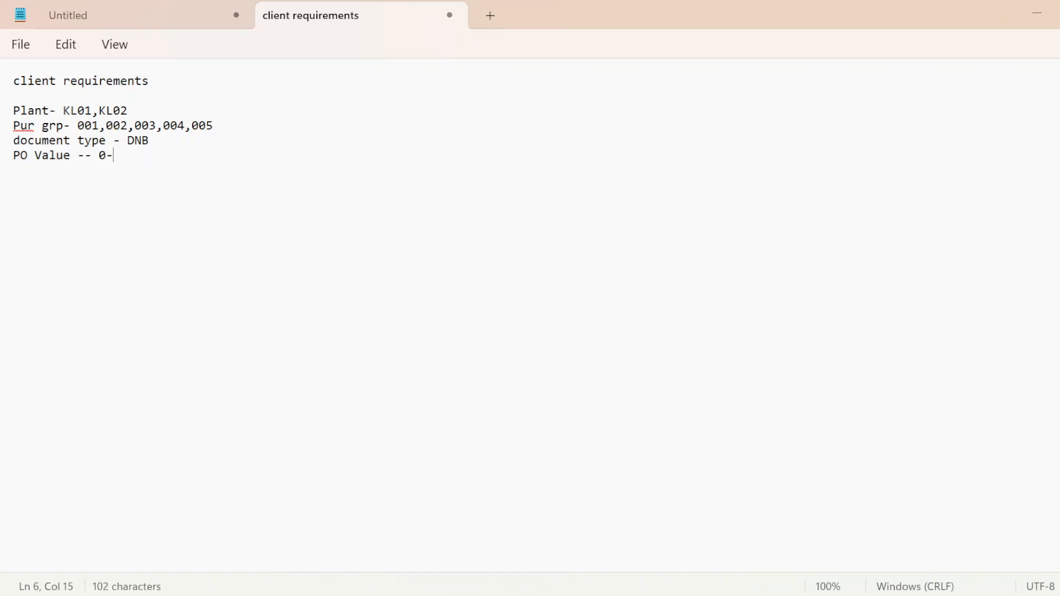
pyautogui.write('50000 ---a')
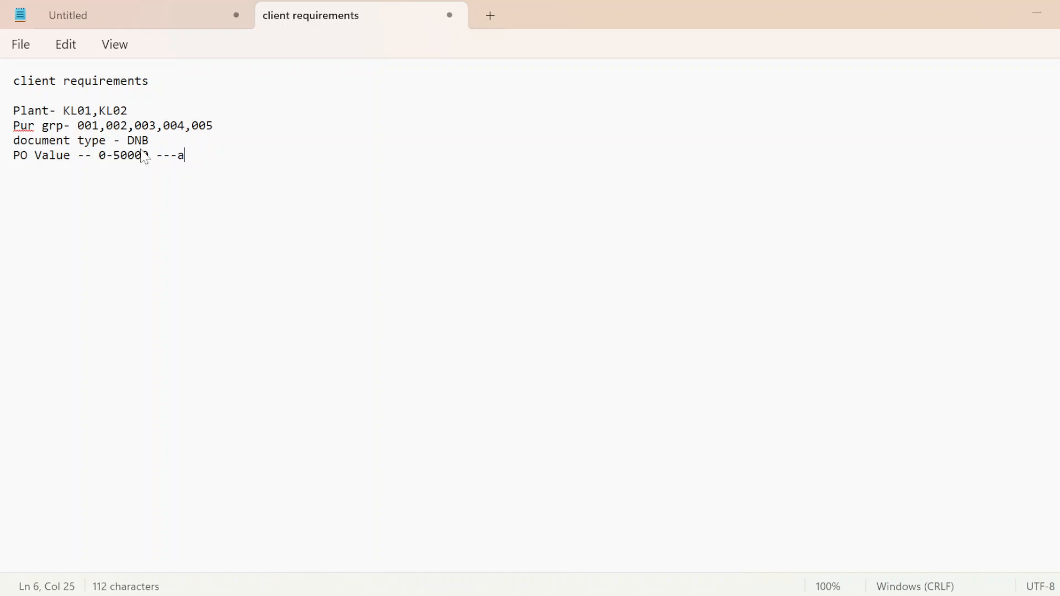
pyautogui.write('pproved bt')
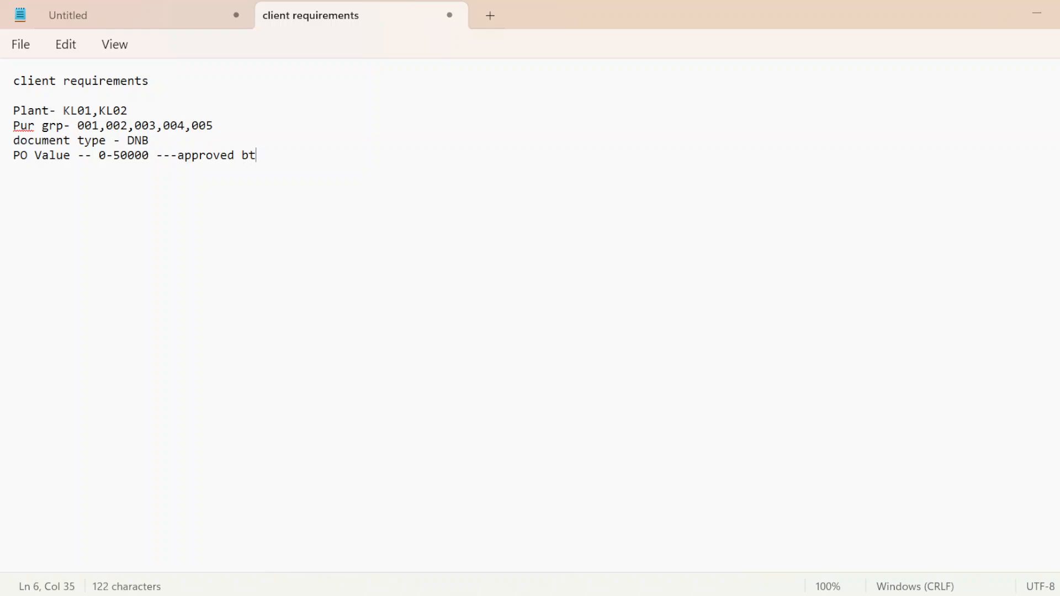
# Step: Append "---approved by - SV," to the 0-50000 PO value line
pyautogui.press('BackSpace')
pyautogui.write('y -')
pyautogui.press('capslock')
pyautogui.write('P')
pyautogui.press('BackSpace')
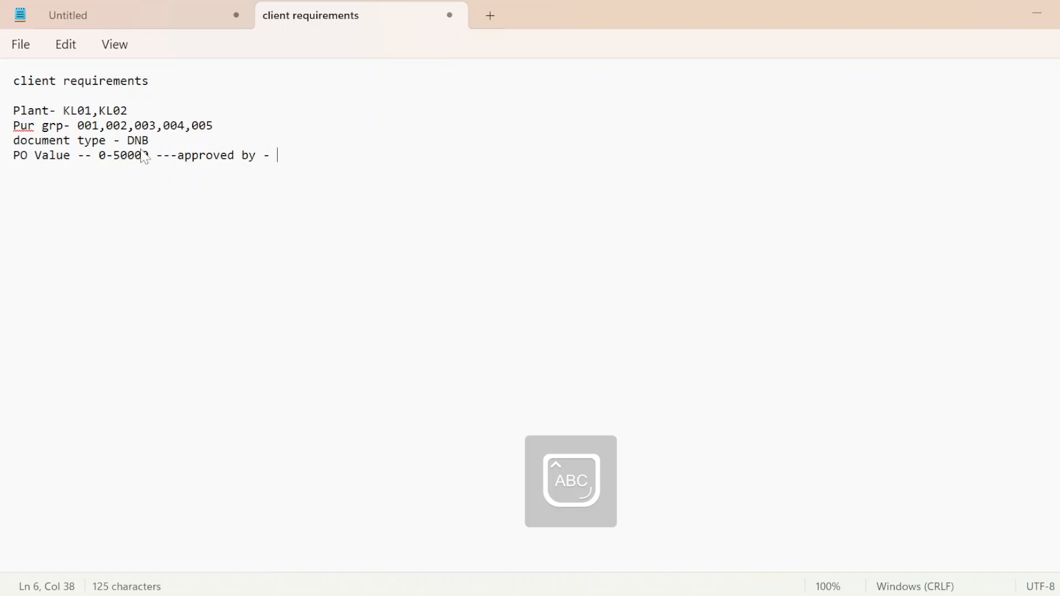
pyautogui.write('SV, ')
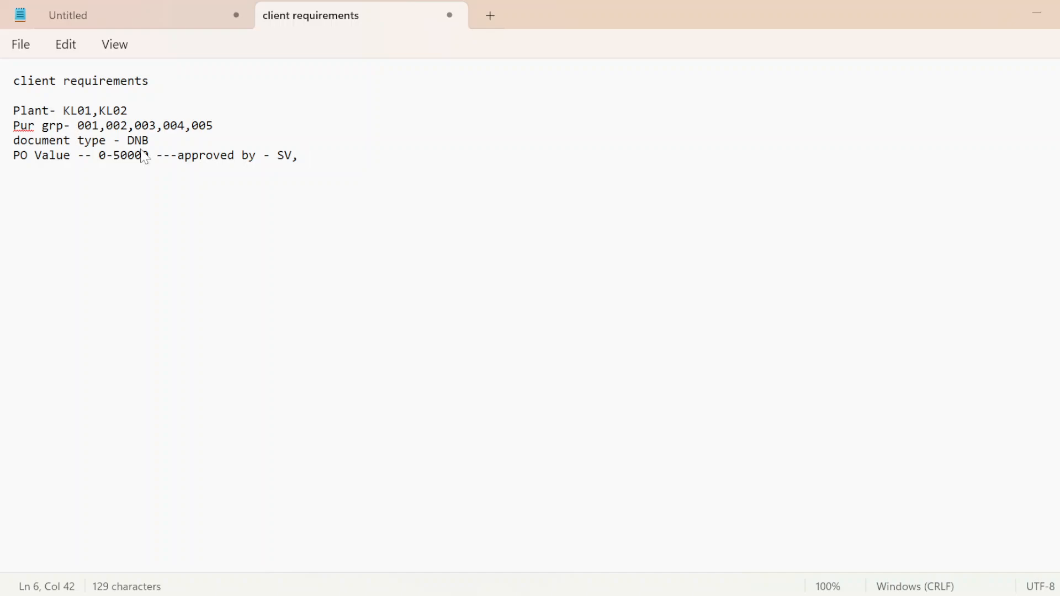
pyautogui.write('M')
# Step: Complete the approver list of the 0-50000 PO value line with "Manager, Sr manager"
pyautogui.press('BackSpace')
pyautogui.press('capslock')
pyautogui.press('capslock')
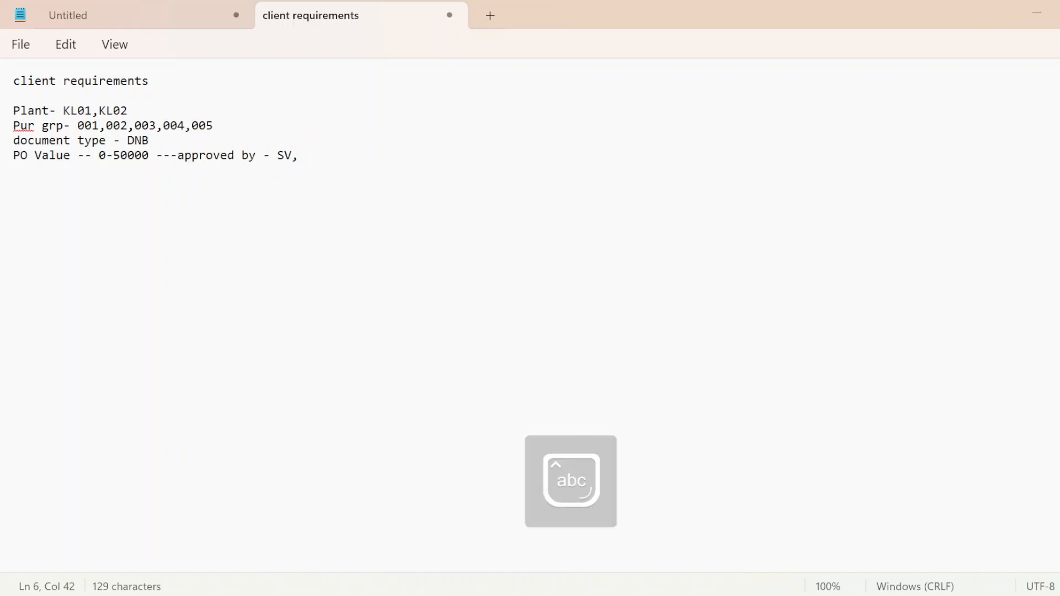
pyautogui.write('M')
pyautogui.press('capslock')
pyautogui.write('anager')
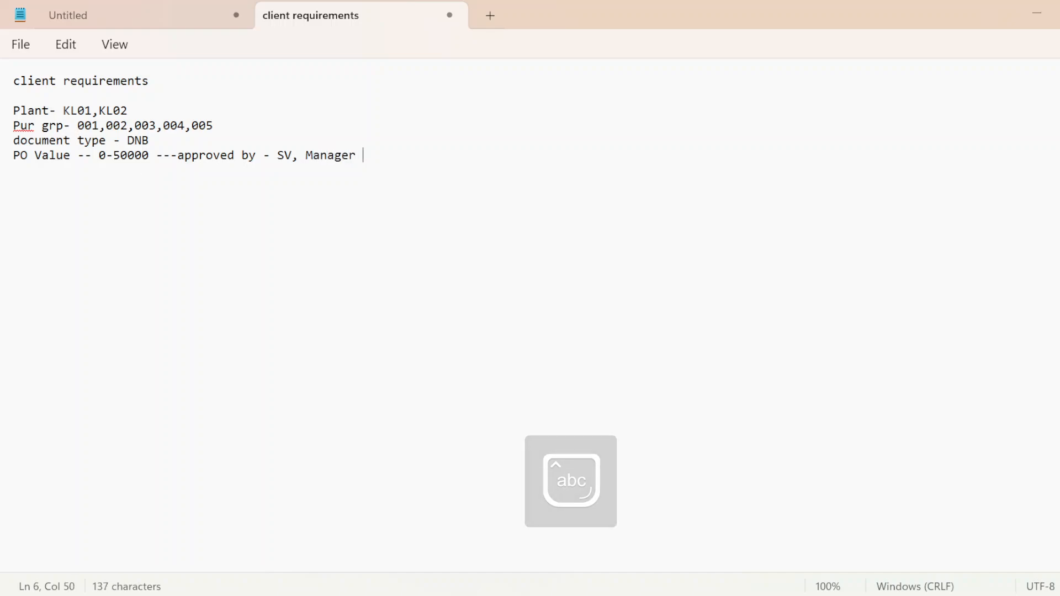
pyautogui.press('BackSpace')
pyautogui.write(', s')
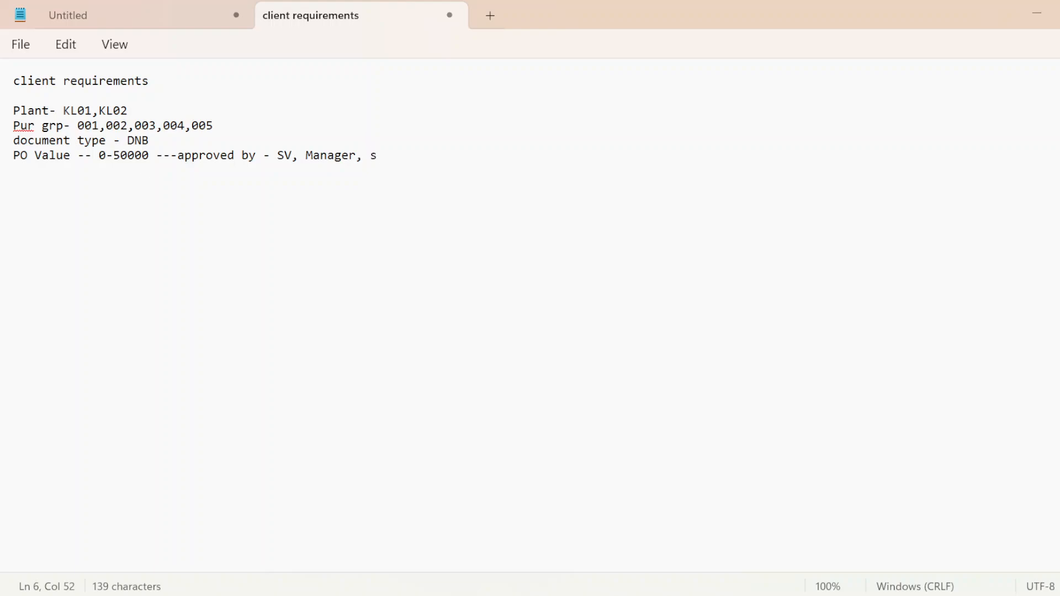
pyautogui.press('capslock')
pyautogui.press('BackSpace')
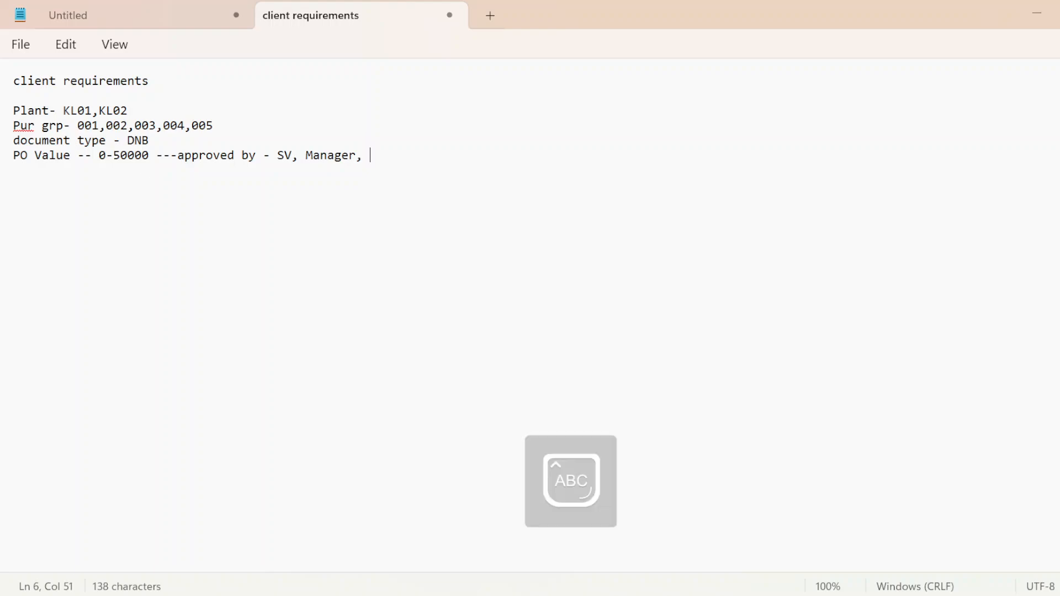
pyautogui.write('S')
pyautogui.press('capslock')
pyautogui.write('r manager')
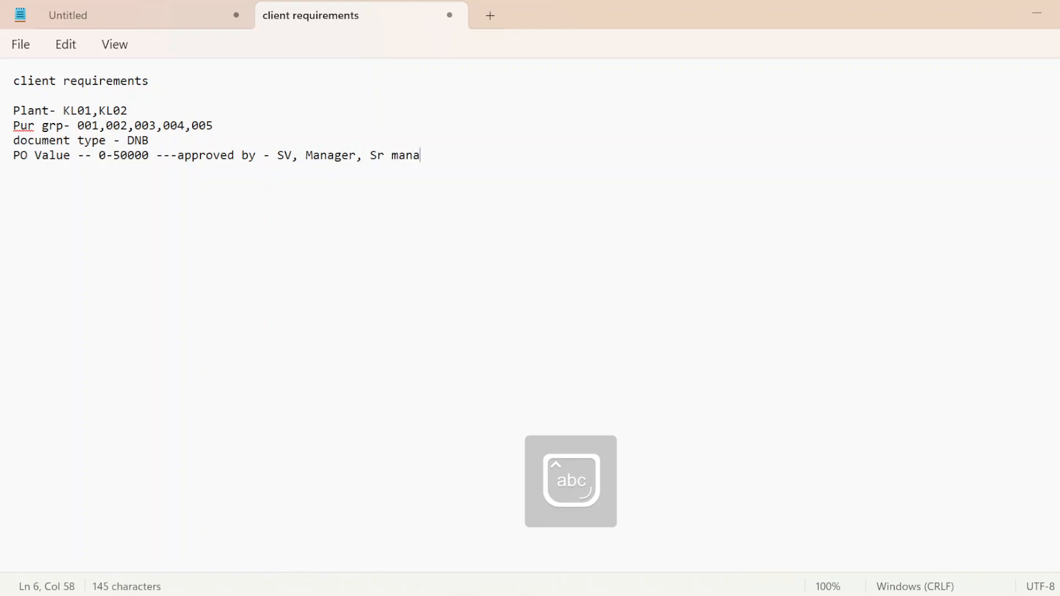
# Step: Add a second PO value line reading "PO Value----50,000-100000" below the first one
pyautogui.press('Return')
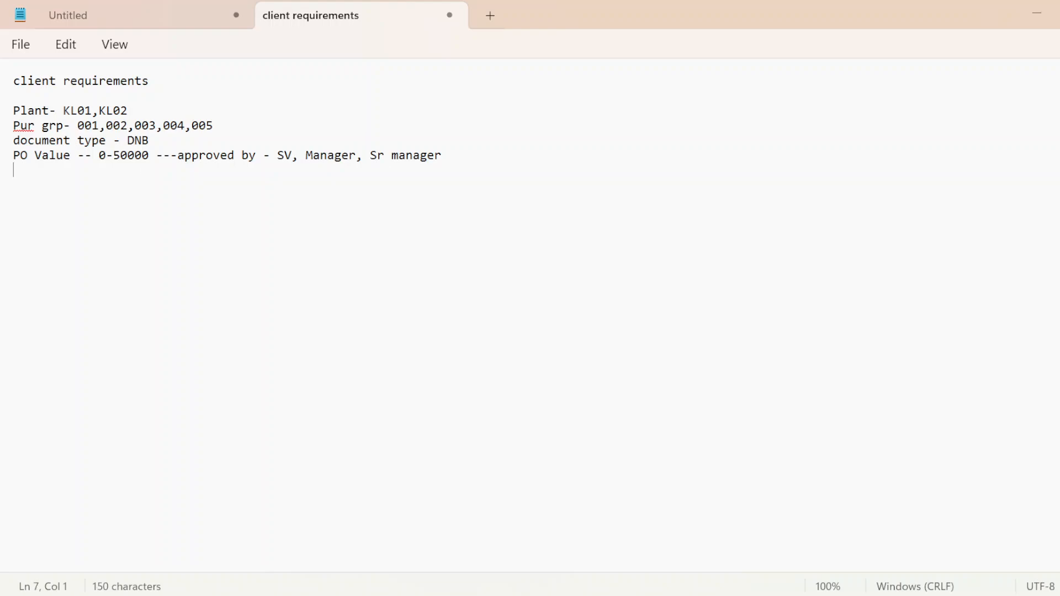
pyautogui.press('capslock')
pyautogui.write('P')
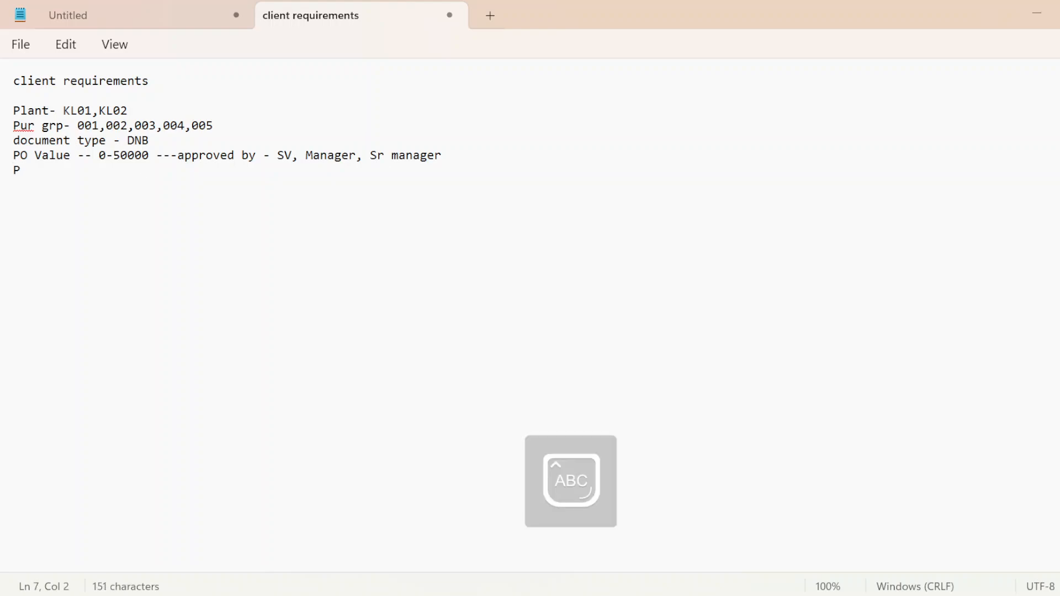
pyautogui.press('BackSpace')
pyautogui.write('PO')
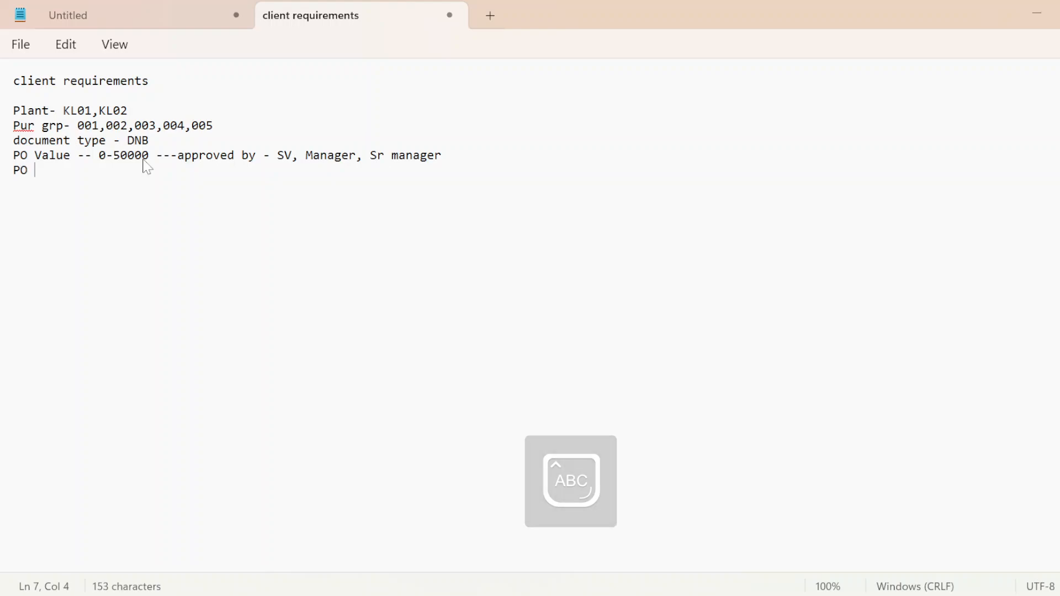
pyautogui.press('capslock')
pyautogui.write('Val')
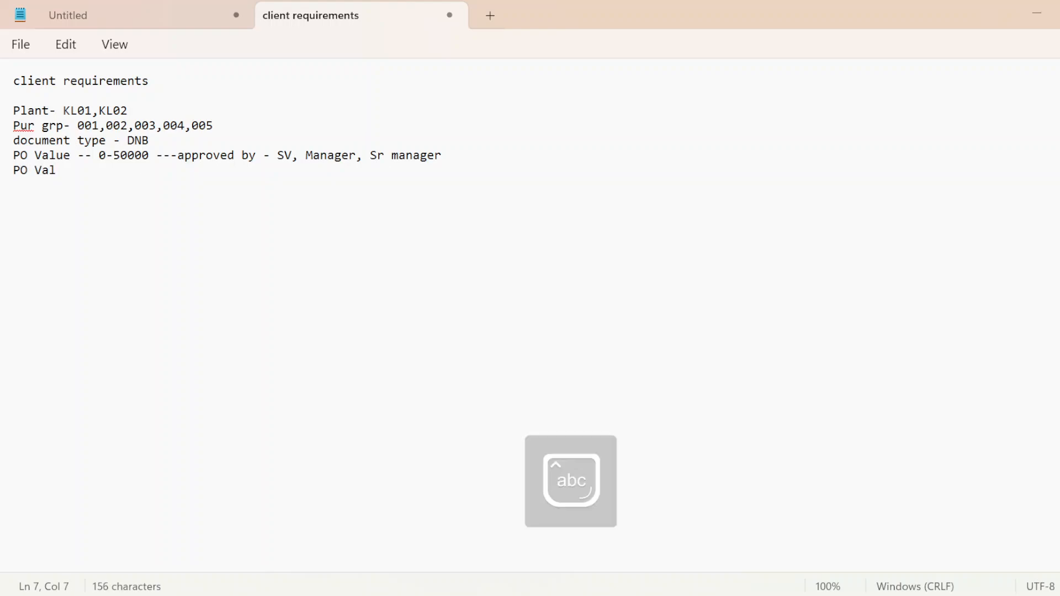
pyautogui.write('ue----50')
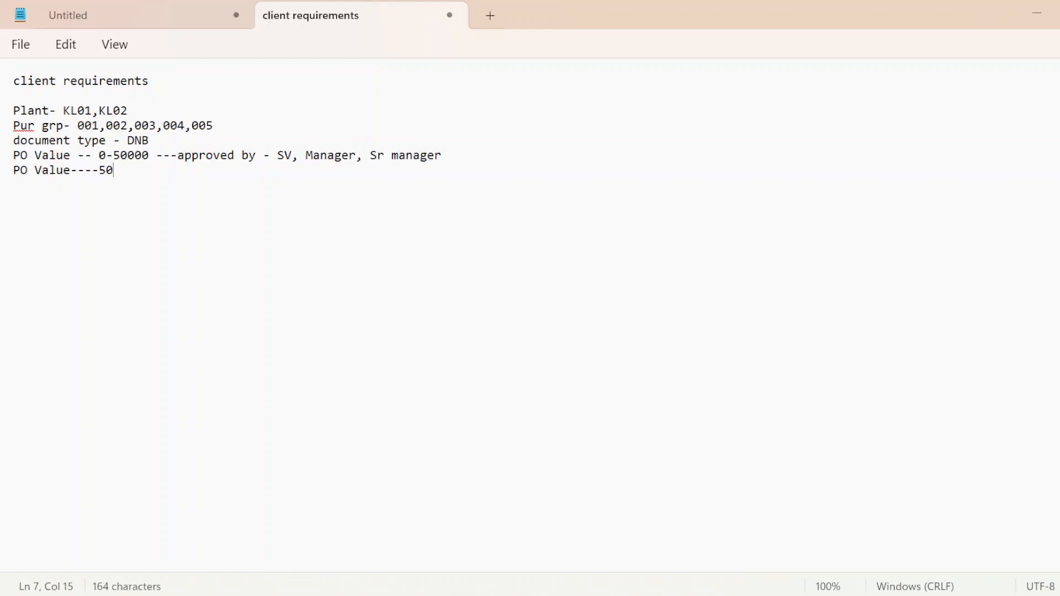
pyautogui.write(',000-100000')
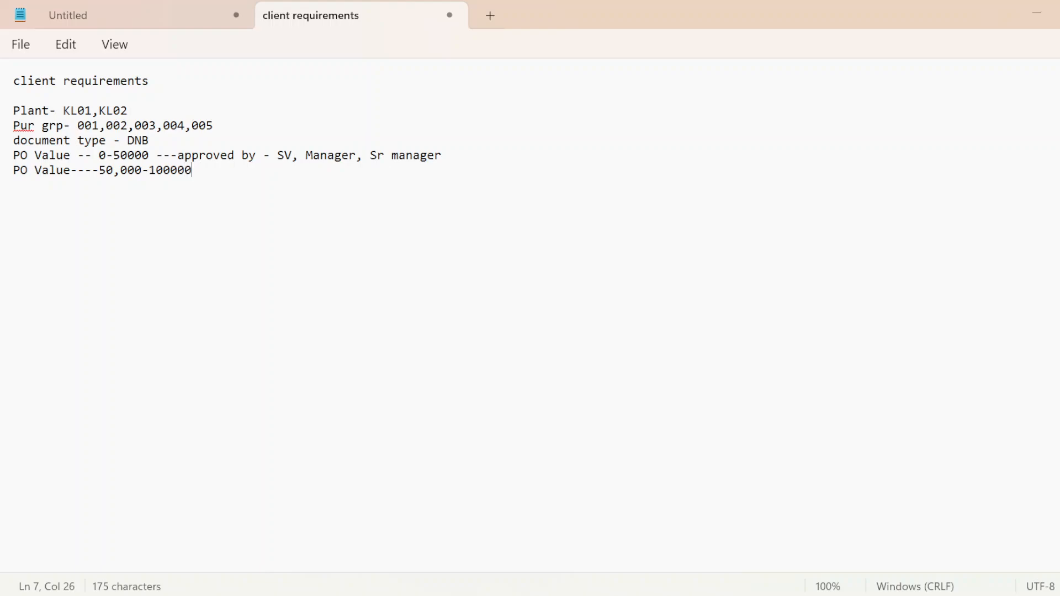
pyautogui.write('---approved bt')
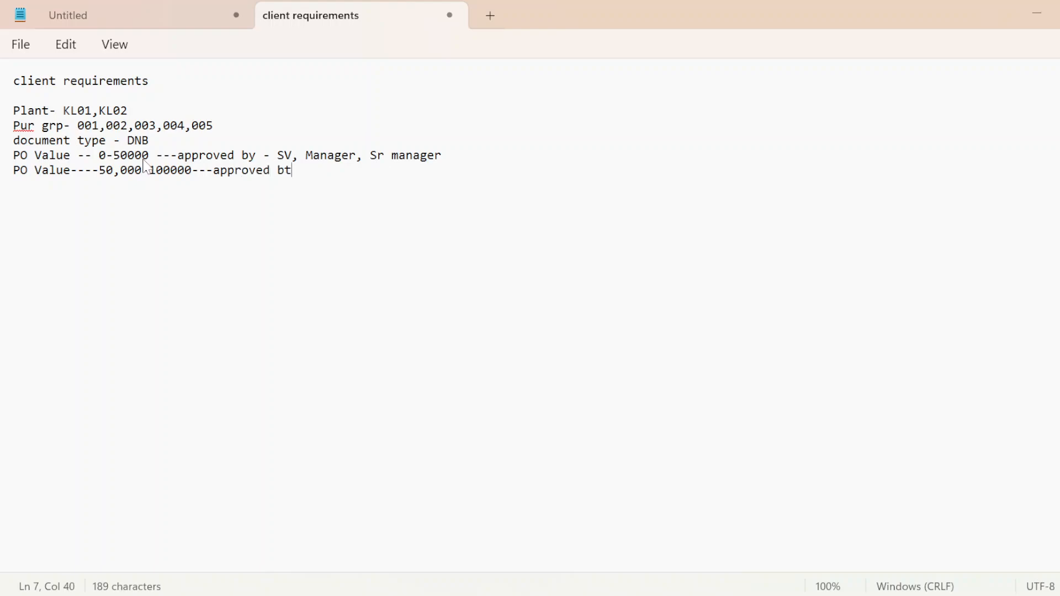
# Step: Append "---approved by MG" to the 50,000-100000 PO value line
pyautogui.press('BackSpace')
pyautogui.write('y')
pyautogui.press('capslock')
pyautogui.write('MG')
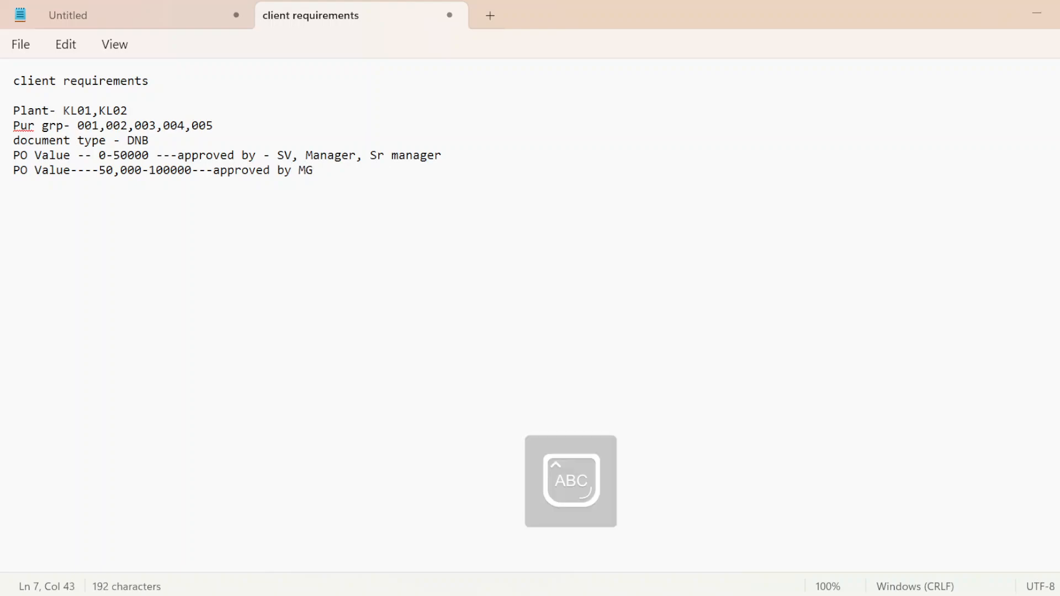
pyautogui.write(', S')
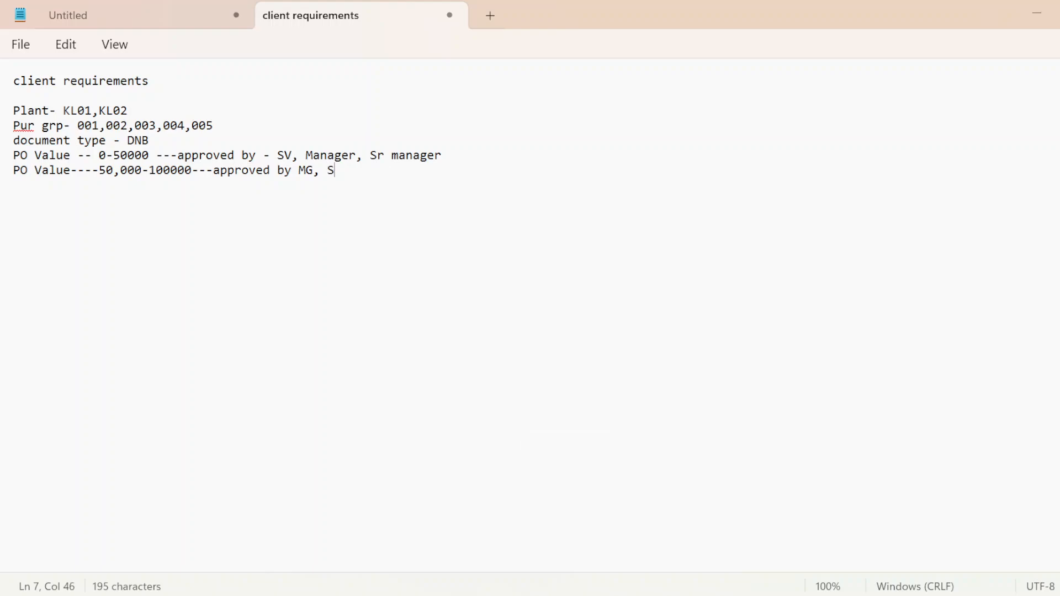
pyautogui.write('M, S')
# Step: Complete the approver list of the 50,000-100000 PO value line with ", SM, CM" and start a new line
pyautogui.press('BackSpace')
pyautogui.write('CM')
pyautogui.press('Return')
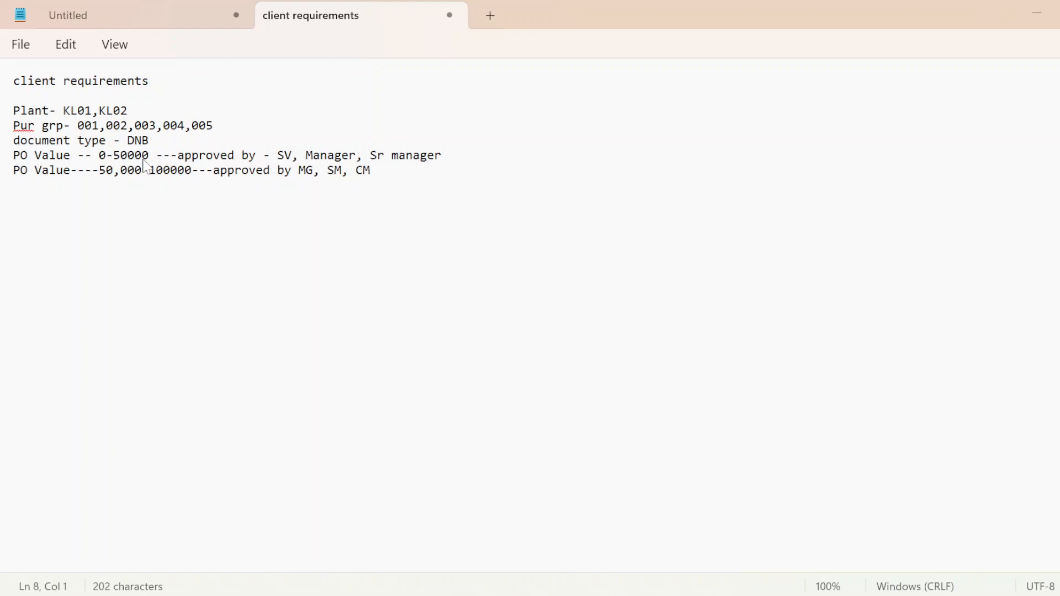
# Step: Add a third PO value line reading "PO Value > 100000" followed by a run of dashes
pyautogui.write('PO Val')
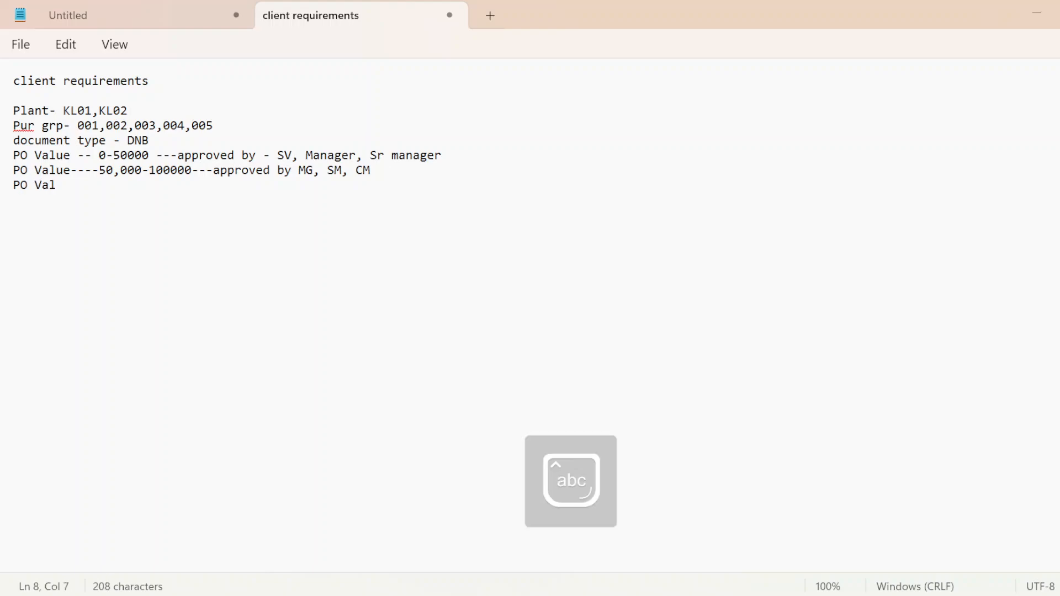
pyautogui.write('ue > ')
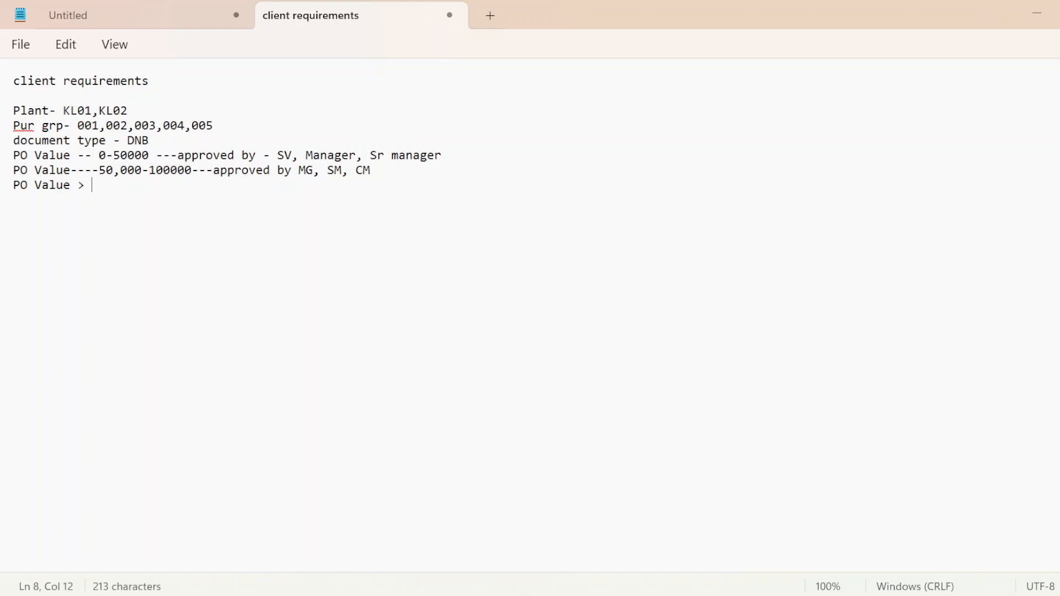
pyautogui.write('100000 --')
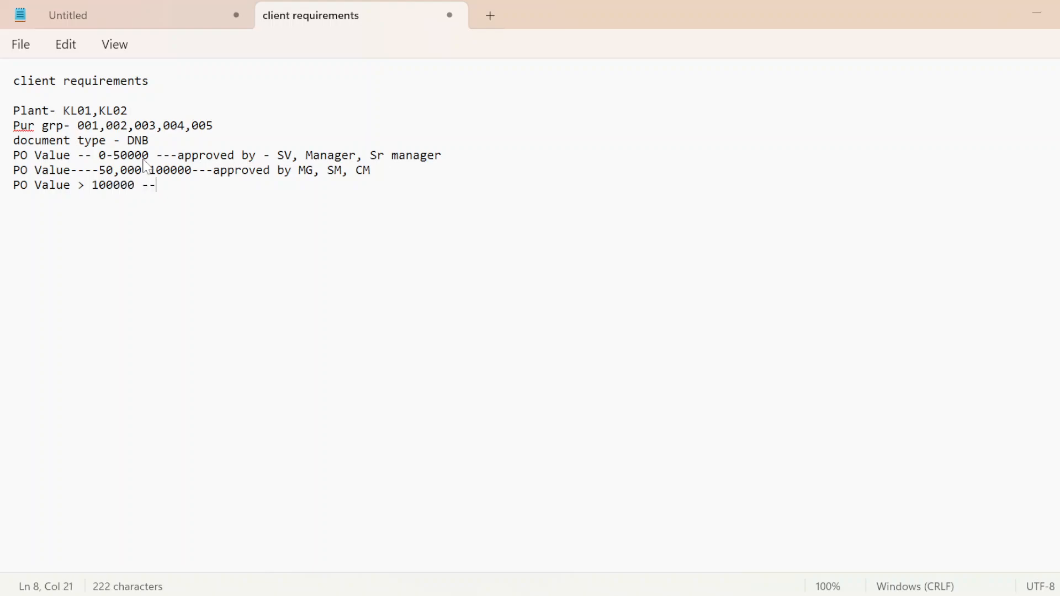
pyautogui.write('------ ap')
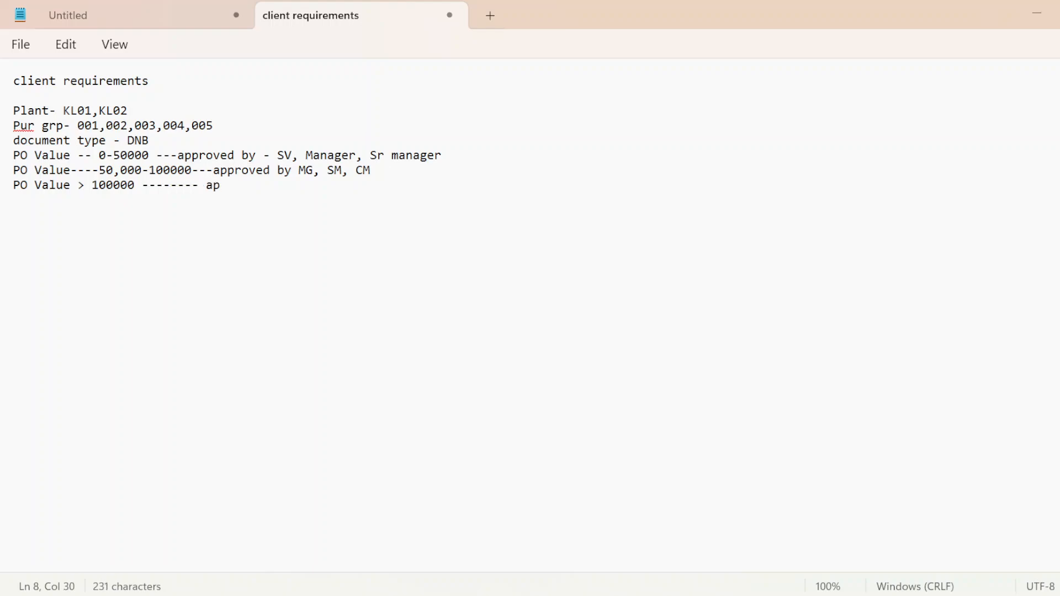
pyautogui.write('proved bt')
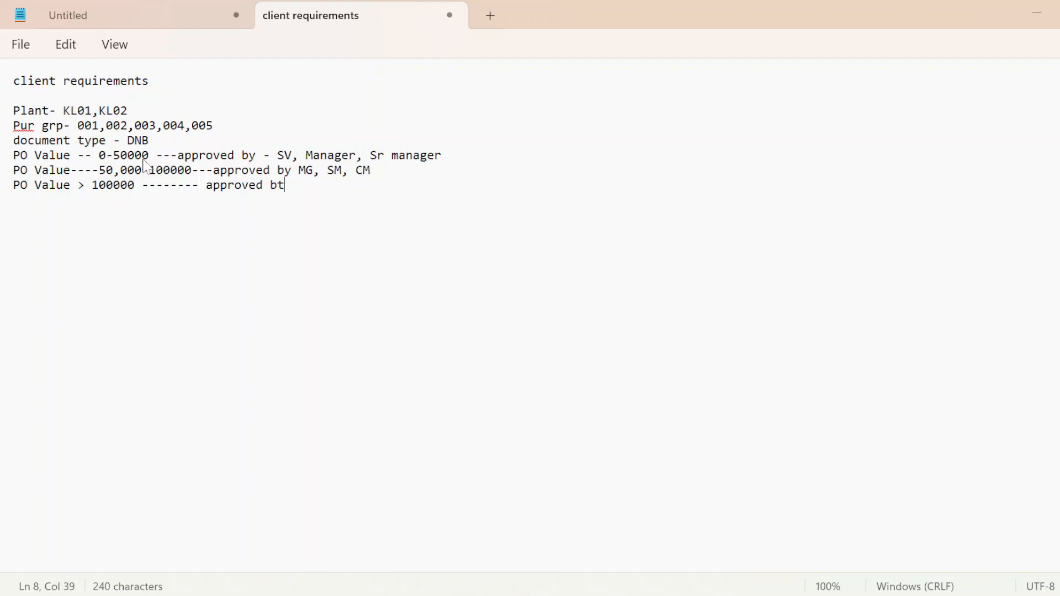
# Step: Extend the dashes on the > 100000 PO value line and append "approved by"
pyautogui.press('BackSpace')
pyautogui.write('y')
pyautogui.press('capslock')
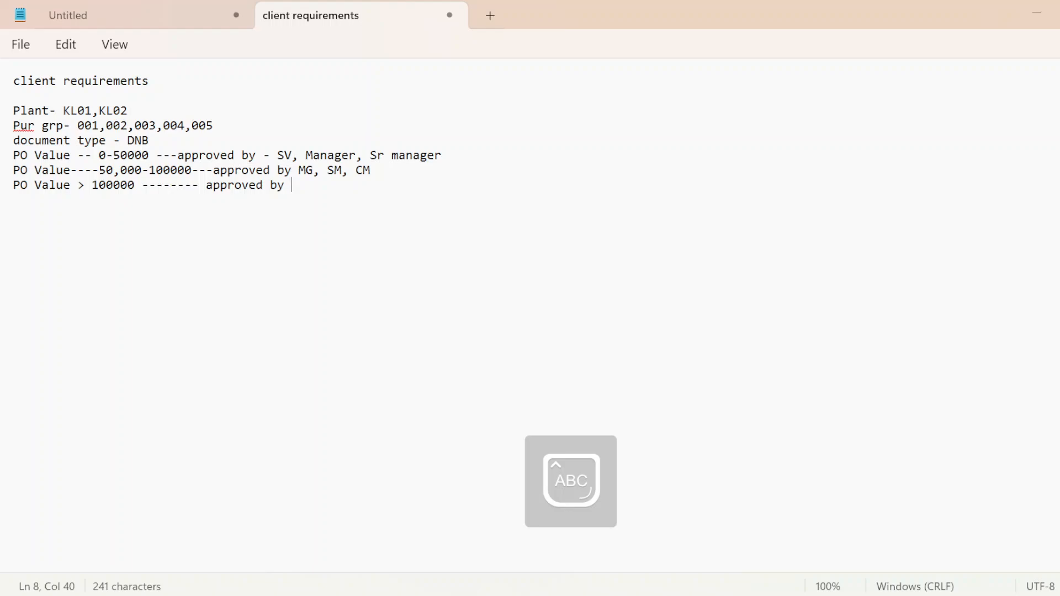
# Step: Enter the approvers "SM,CM,PH" on the > 100000 PO value line and add blank lines below it
pyautogui.write('SM.MG')
pyautogui.press('BackSpace')
pyautogui.press('BackSpace')
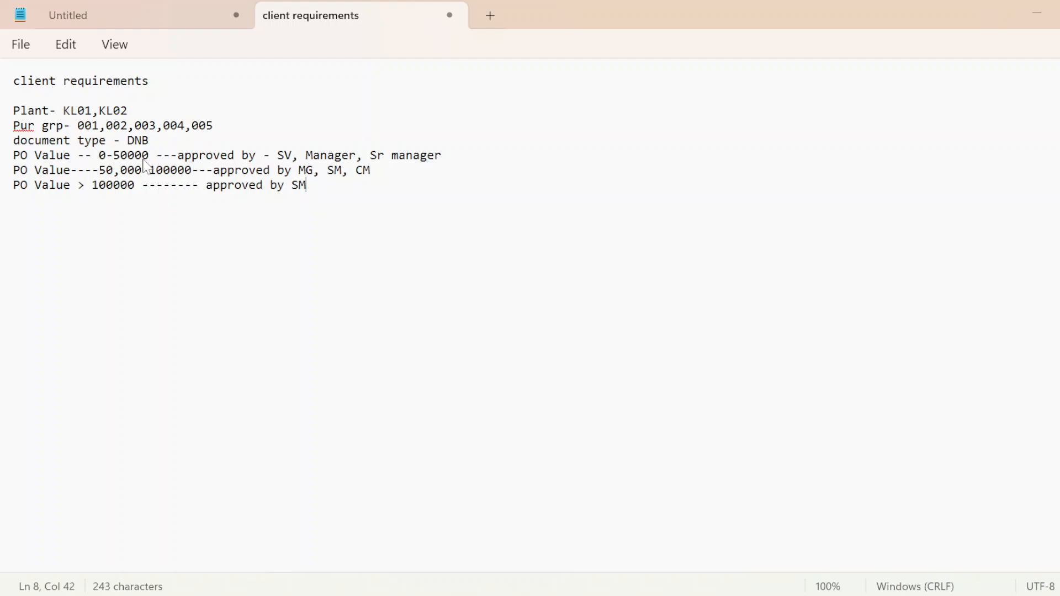
pyautogui.write(',S')
pyautogui.press('BackSpace')
pyautogui.write('CM,PH')
pyautogui.press('Return')
pyautogui.press('Return')
pyautogui.press('Return')
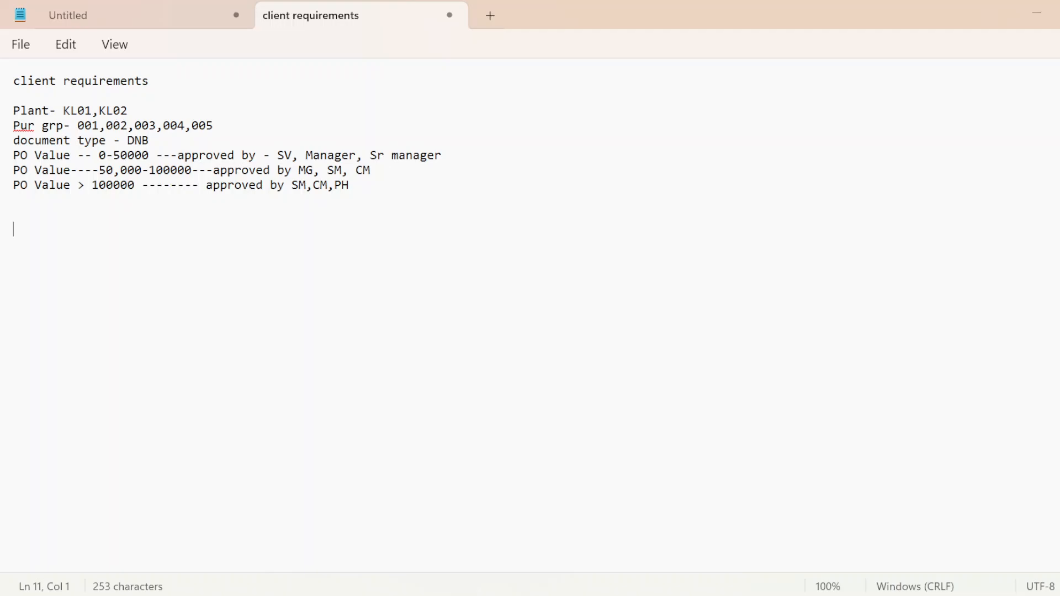
# Step: Switch to the "Release procedure For PO" document in Word
pyautogui.hotkey('alt', 'Tab')
pyautogui.hotkey('alt', 'Tab')
pyautogui.hotkey('alt', 'Tab')
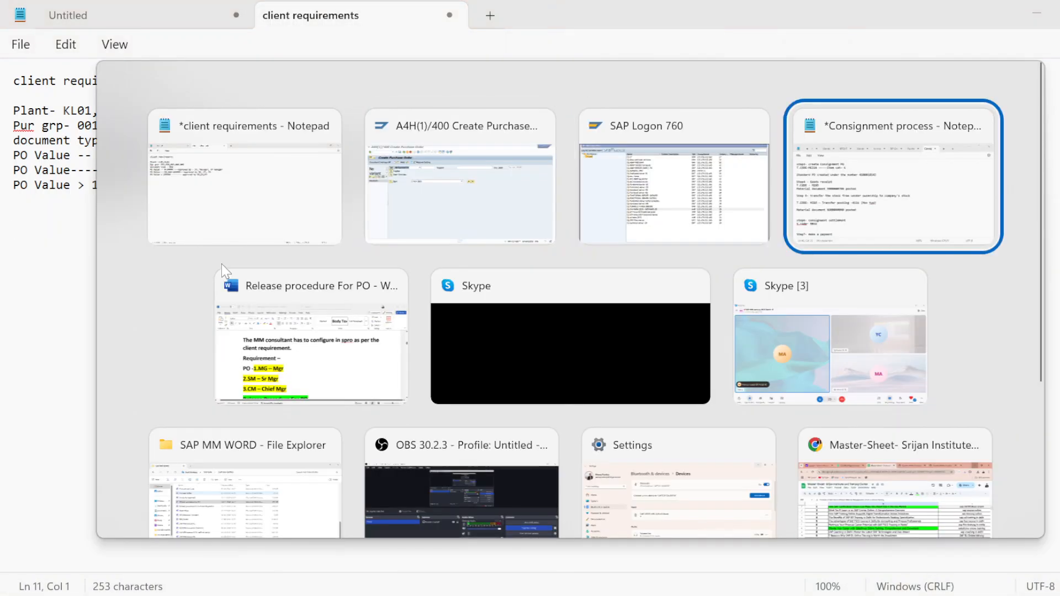
pyautogui.hotkey('alt', 'Left')
pyautogui.hotkey('alt', 'Left')
pyautogui.hotkey('alt', 'Down')
pyautogui.hotkey('alt', 'Left')
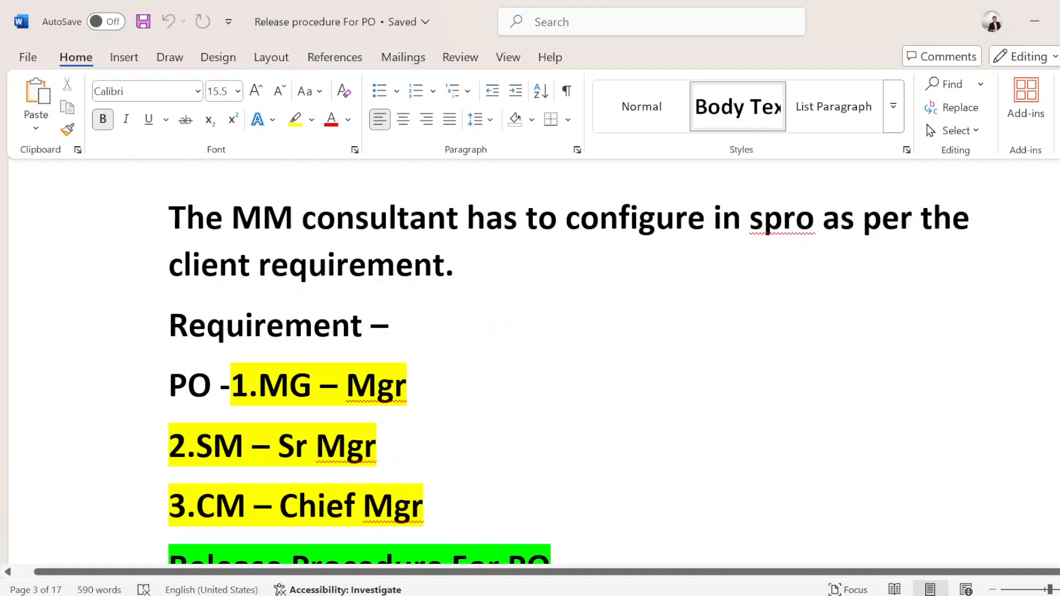
# Step: Switch to the Notepad window with the "A number range is not assigned" note and close it, discarding the unsaved changes in all its notes
pyautogui.moveTo(825, 578)
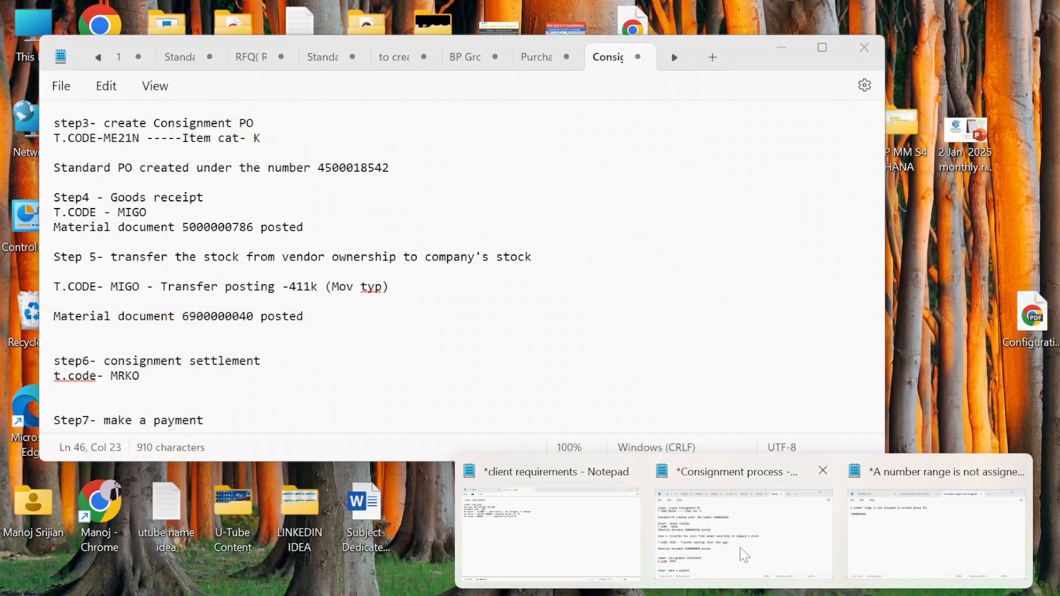
pyautogui.click(743, 552)
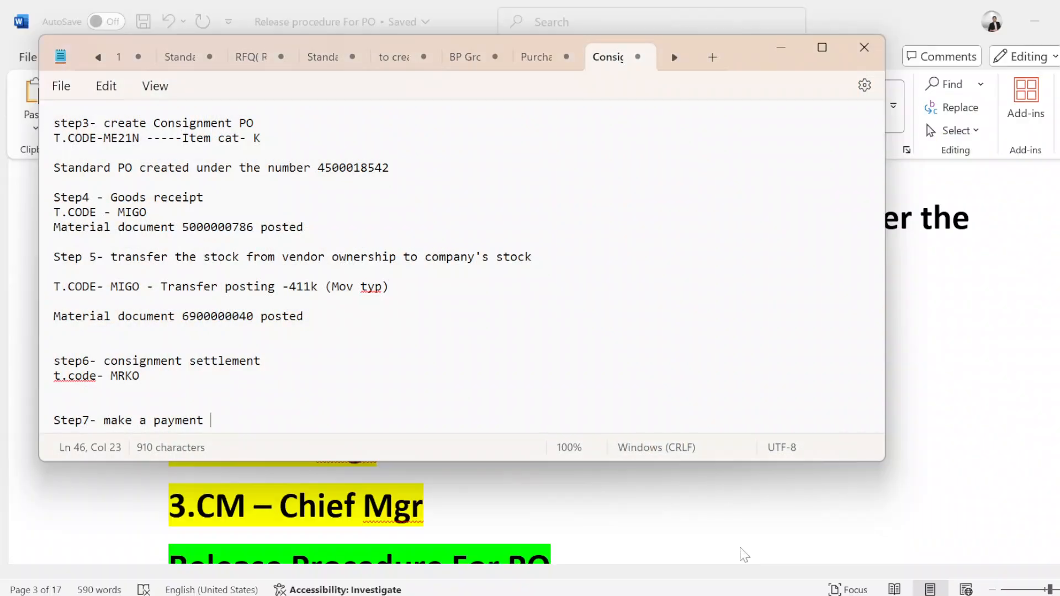
pyautogui.moveTo(828, 577)
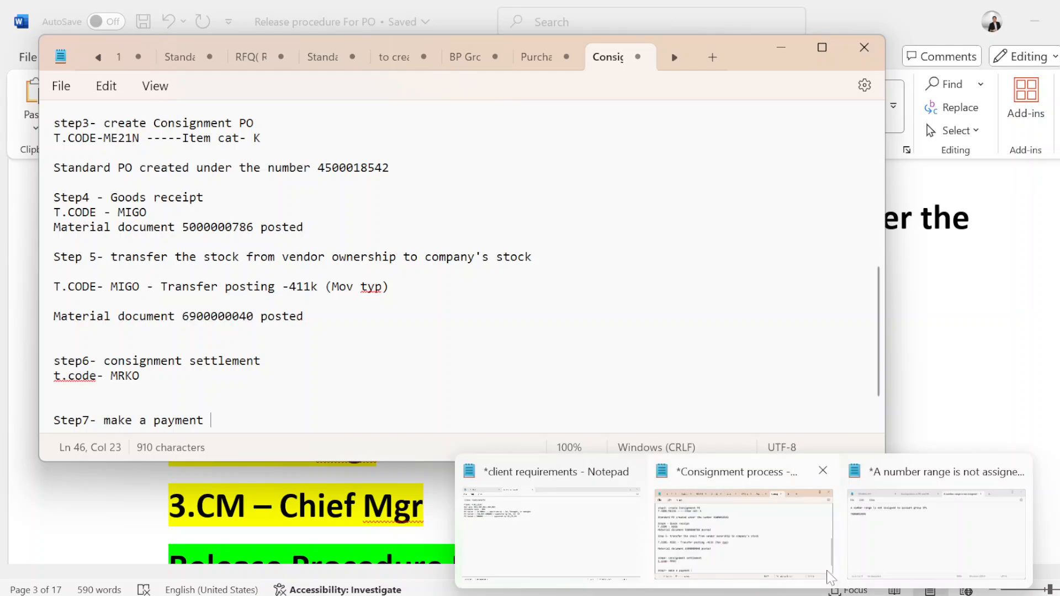
pyautogui.click(936, 533)
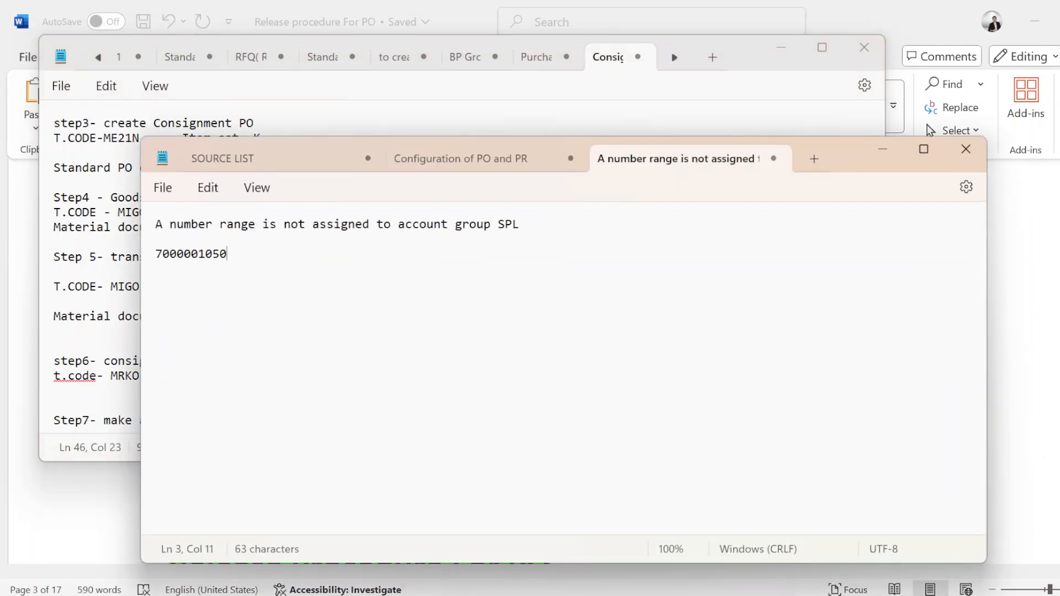
pyautogui.click(966, 150)
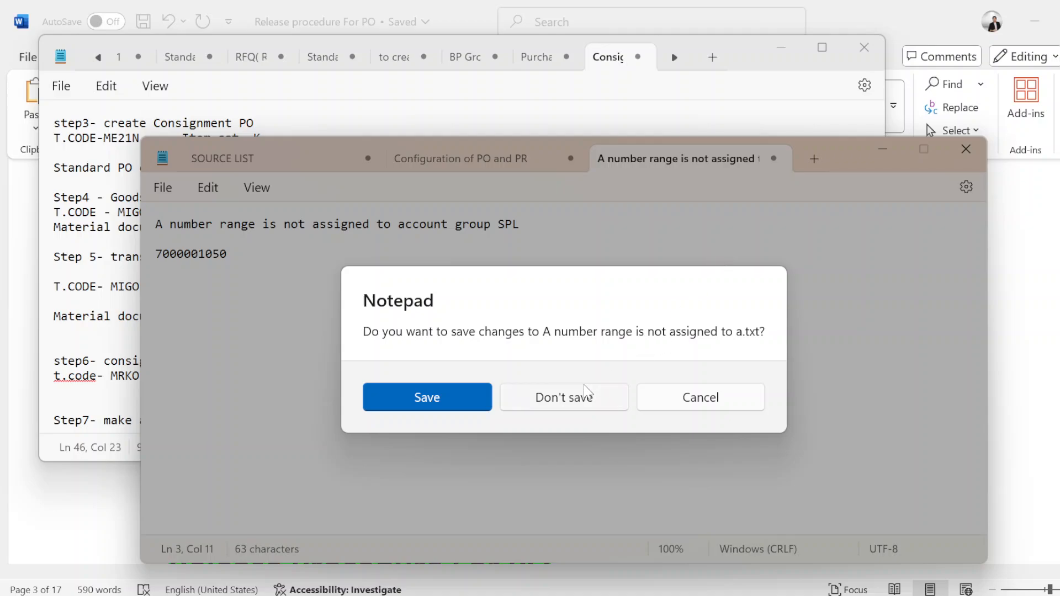
pyautogui.click(586, 406)
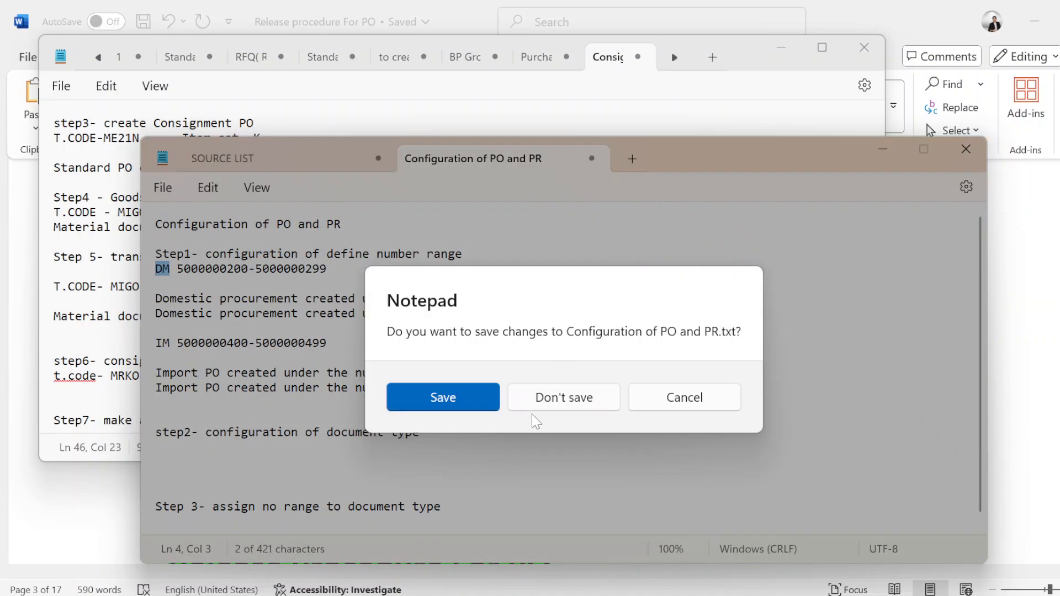
pyautogui.click(539, 407)
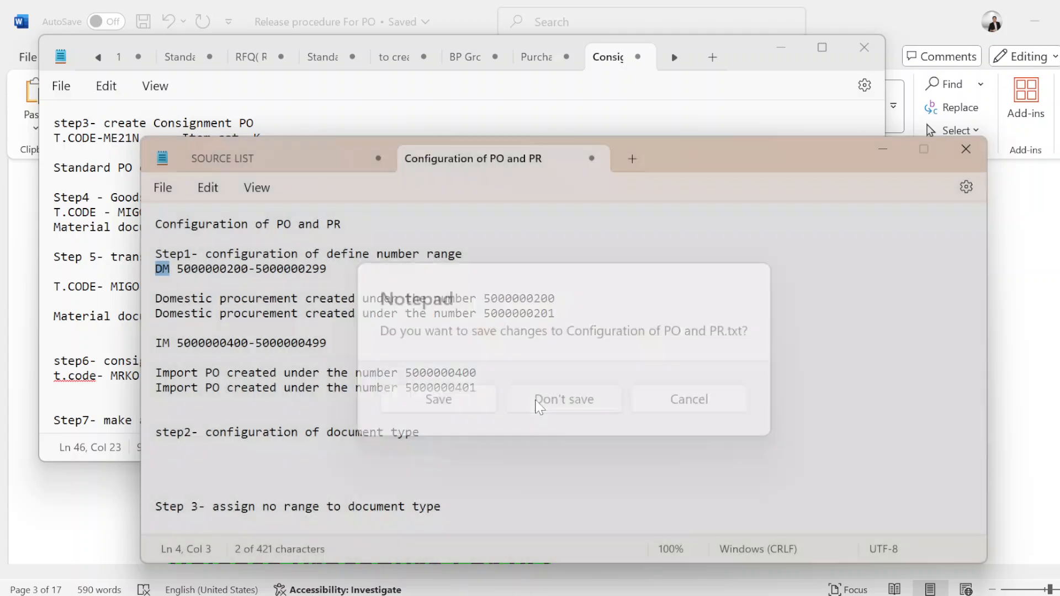
pyautogui.click(580, 397)
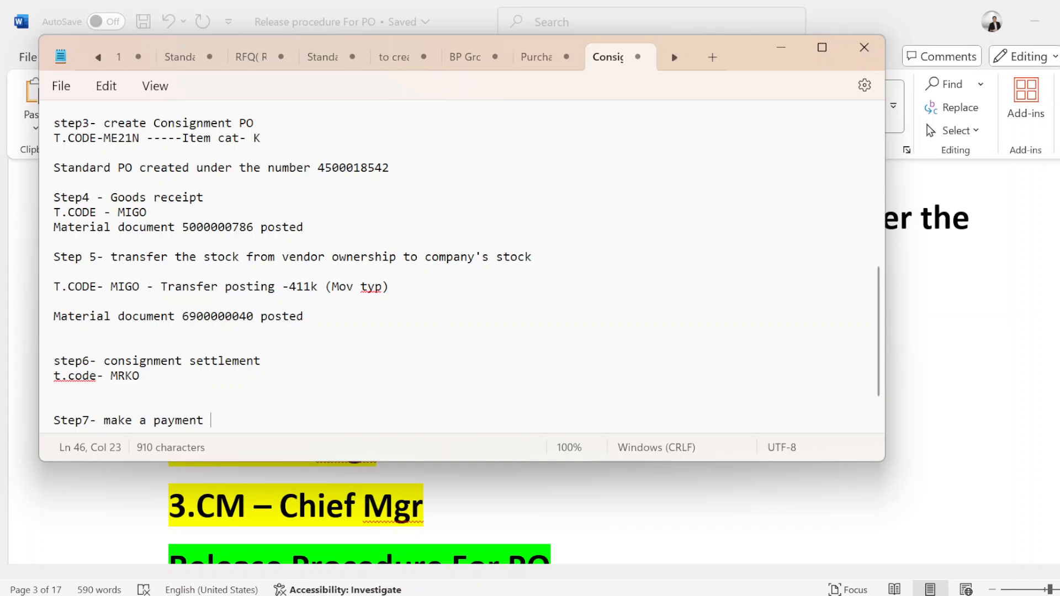
# Step: Close the Notepad window containing the Consignment process note, discarding the unsaved changes in all its notes
pyautogui.click(864, 47)
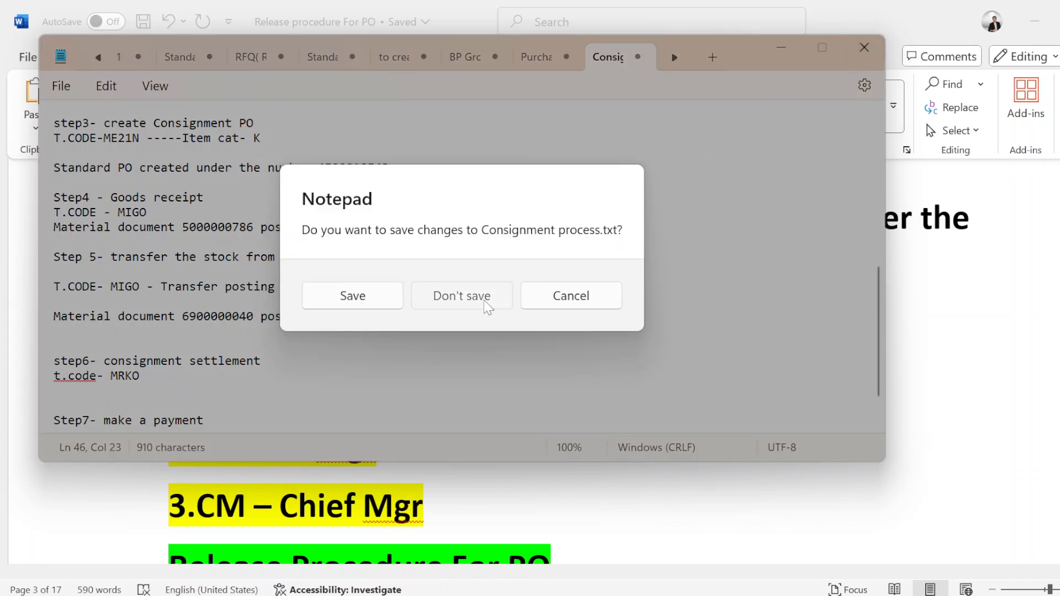
pyautogui.click(486, 302)
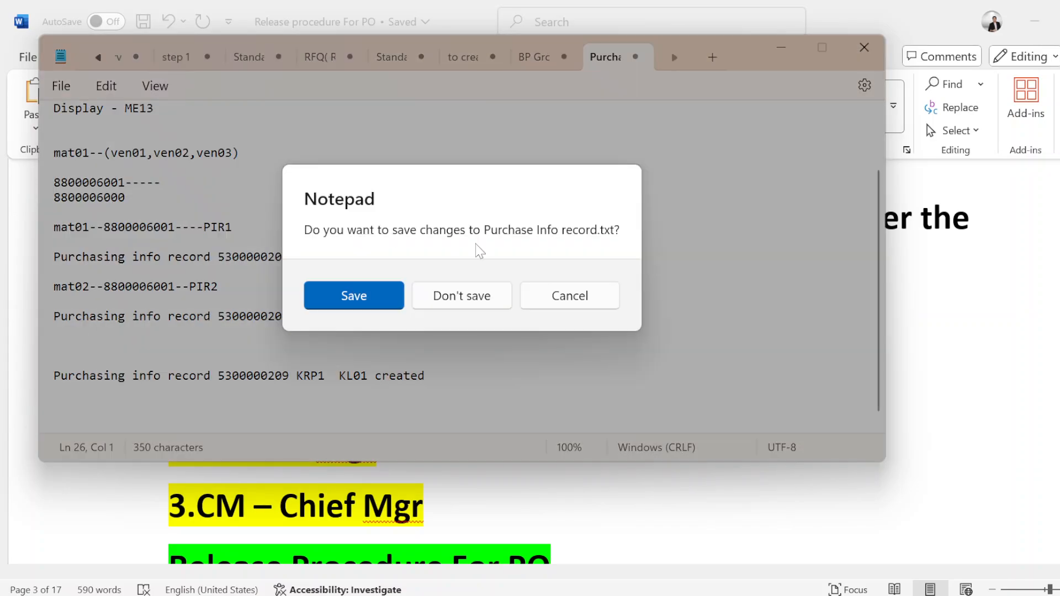
pyautogui.click(447, 303)
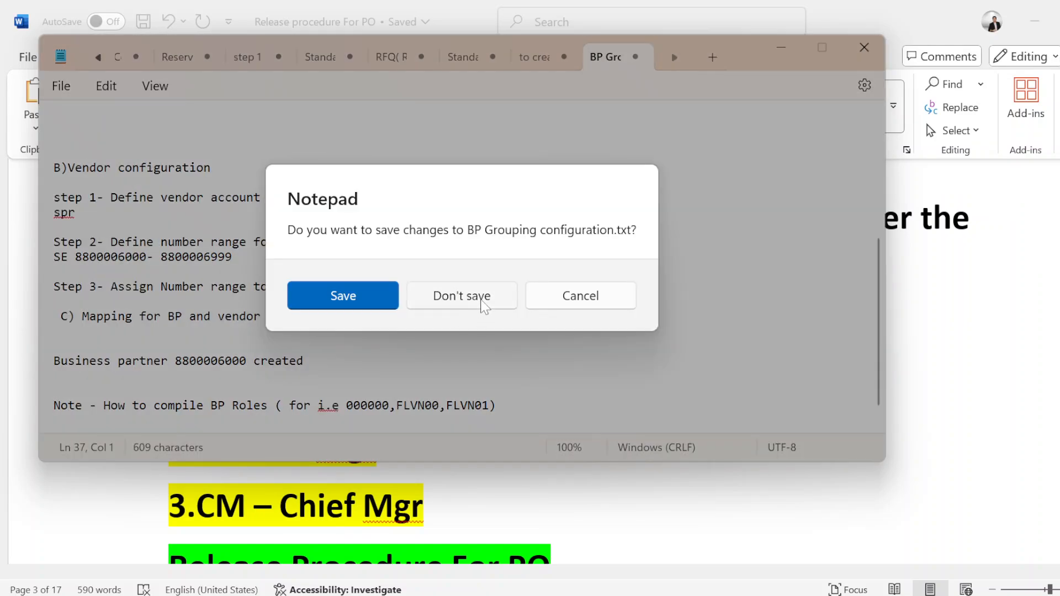
pyautogui.click(485, 303)
pyautogui.click(483, 303)
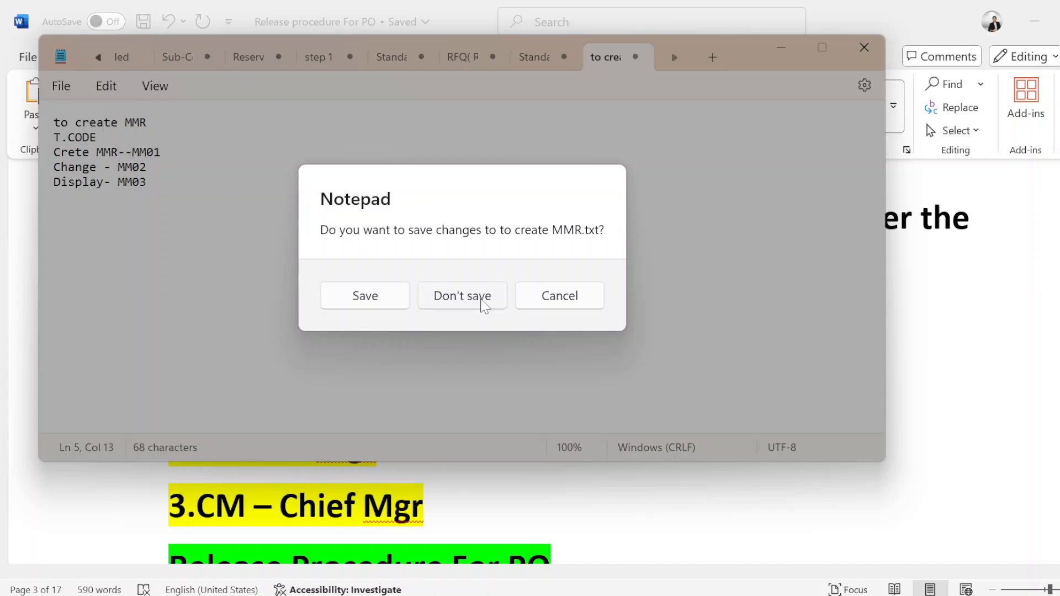
pyautogui.click(484, 302)
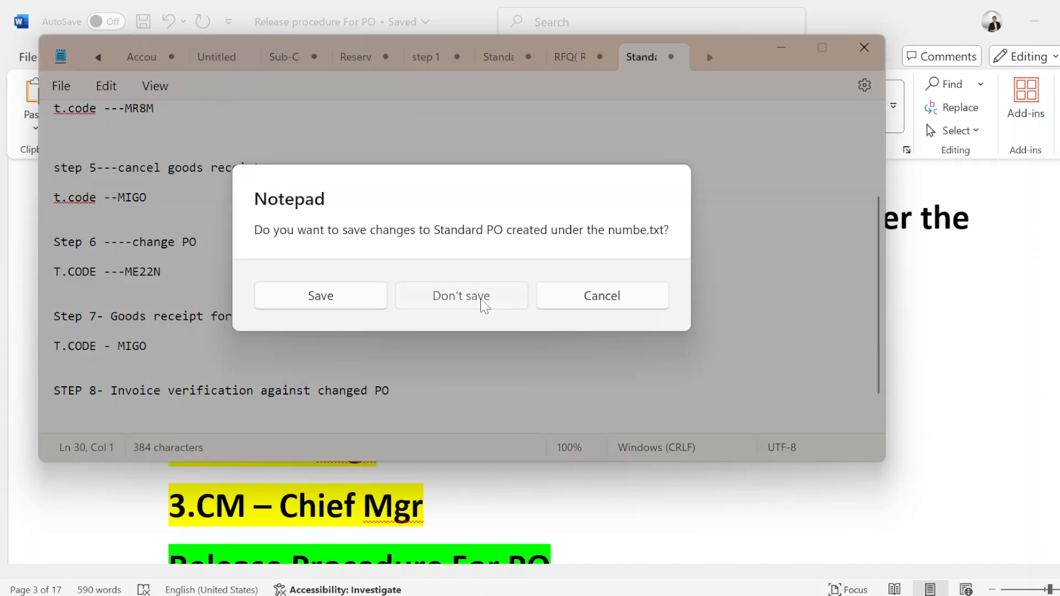
pyautogui.click(484, 303)
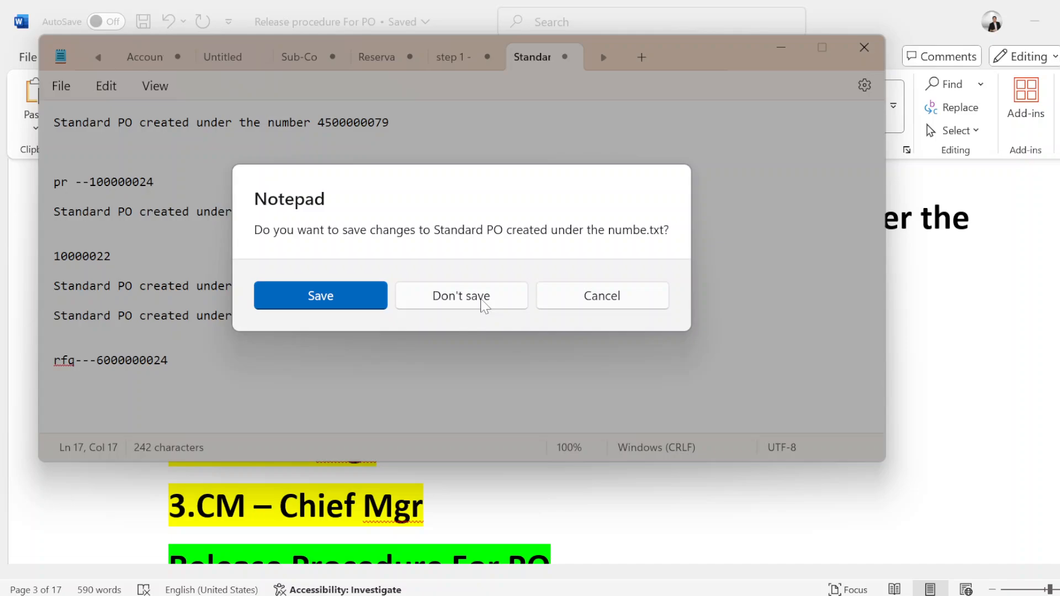
pyautogui.click(483, 302)
pyautogui.click(484, 302)
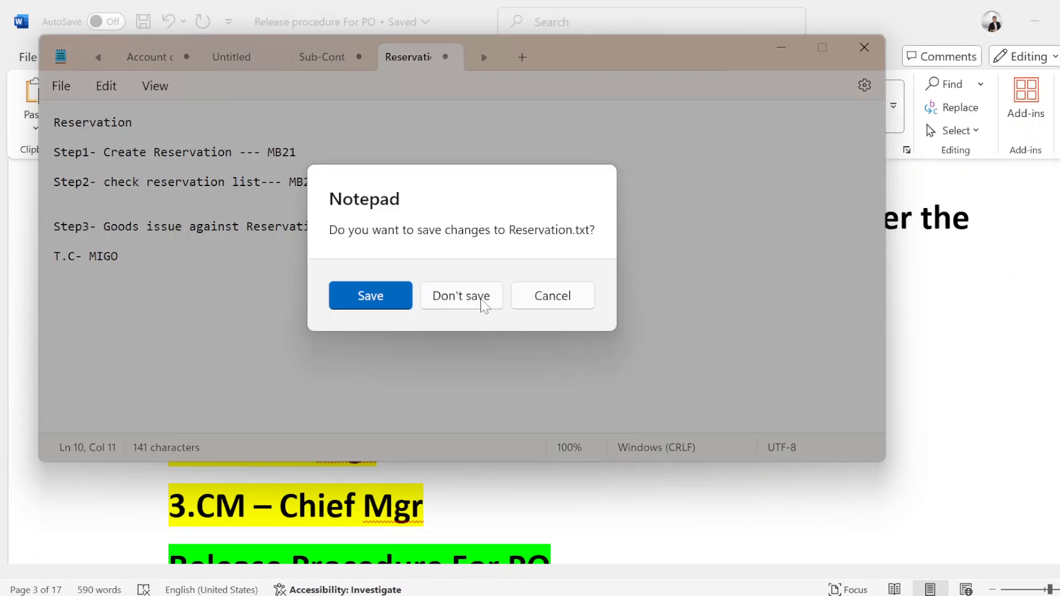
pyautogui.click(484, 303)
pyautogui.click(483, 303)
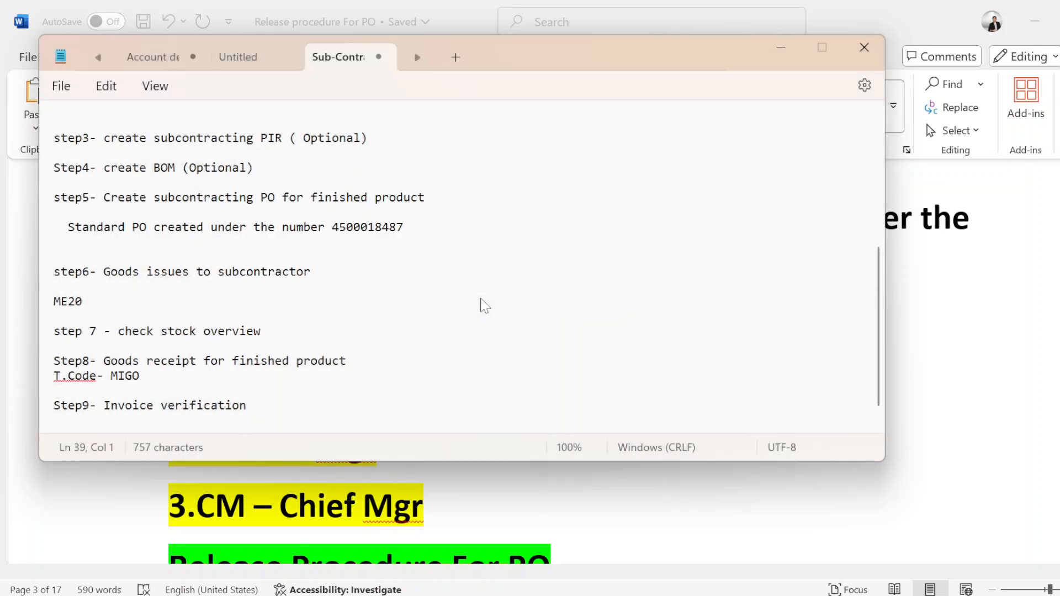
pyautogui.click(484, 303)
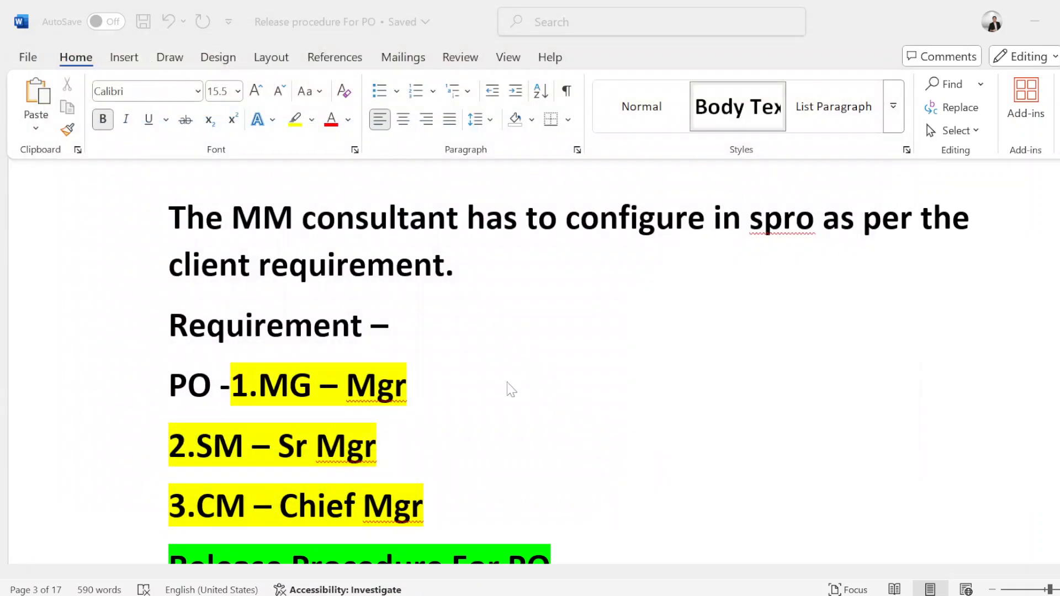
# Step: Return to the client requirements note in Notepad, highlight its heading, and place the cursor on the last blank line
pyautogui.moveTo(733, 594)
pyautogui.click(747, 552)
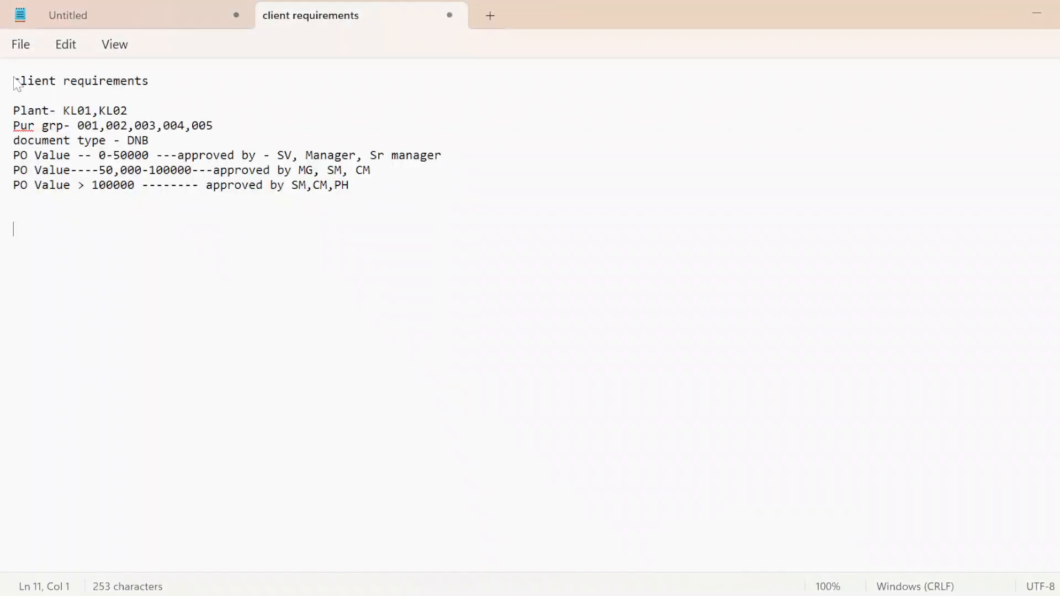
pyautogui.moveTo(13, 81); pyautogui.dragTo(166, 90)
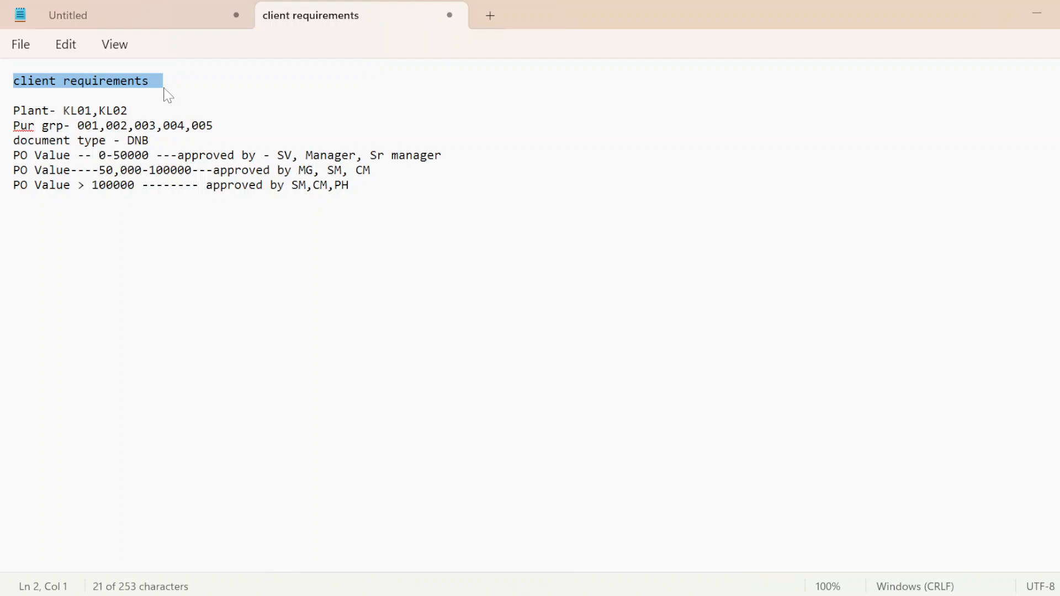
pyautogui.click(165, 90)
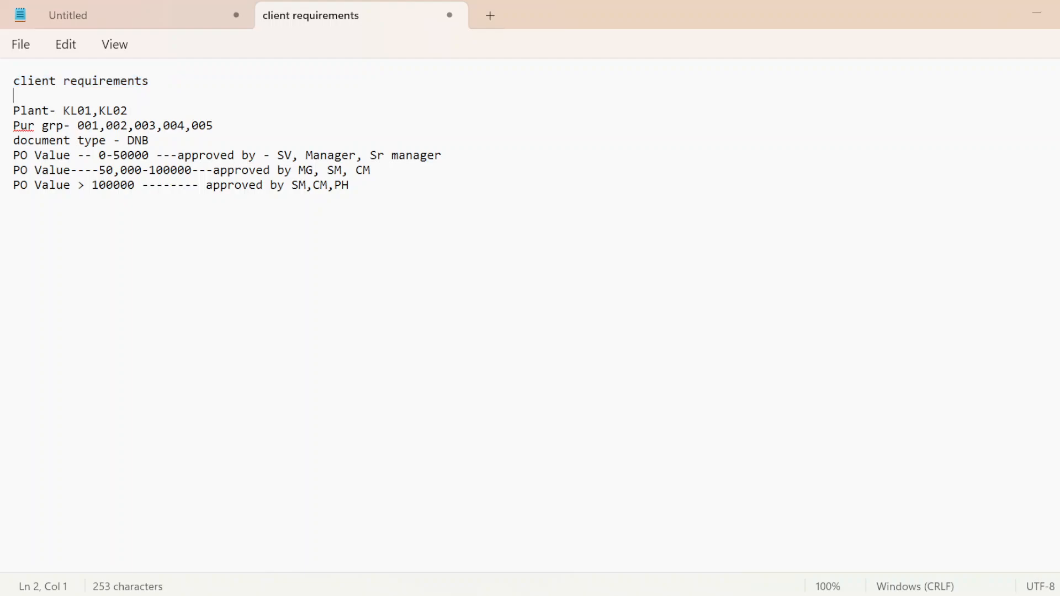
pyautogui.moveTo(148, 85); pyautogui.dragTo(9, 88)
pyautogui.click(22, 95)
pyautogui.click(14, 229)
# Step: Switch from Notepad back to the Word document on the PO release procedure
pyautogui.hotkey('alt', 'Tab')
pyautogui.hotkey('alt', 'Tab')
pyautogui.hotkey('alt', 'shift', 'Tab')
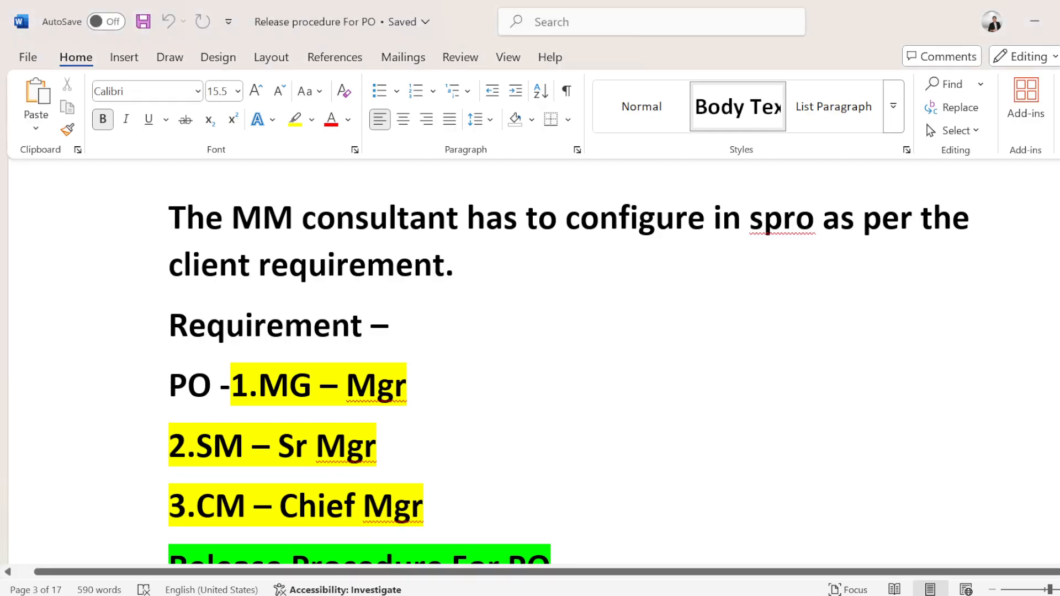
# Step: Review the requirement and PO release configuration notes, picking out CEKKO in the communication structure note
pyautogui.scroll(-5, 531, 359)
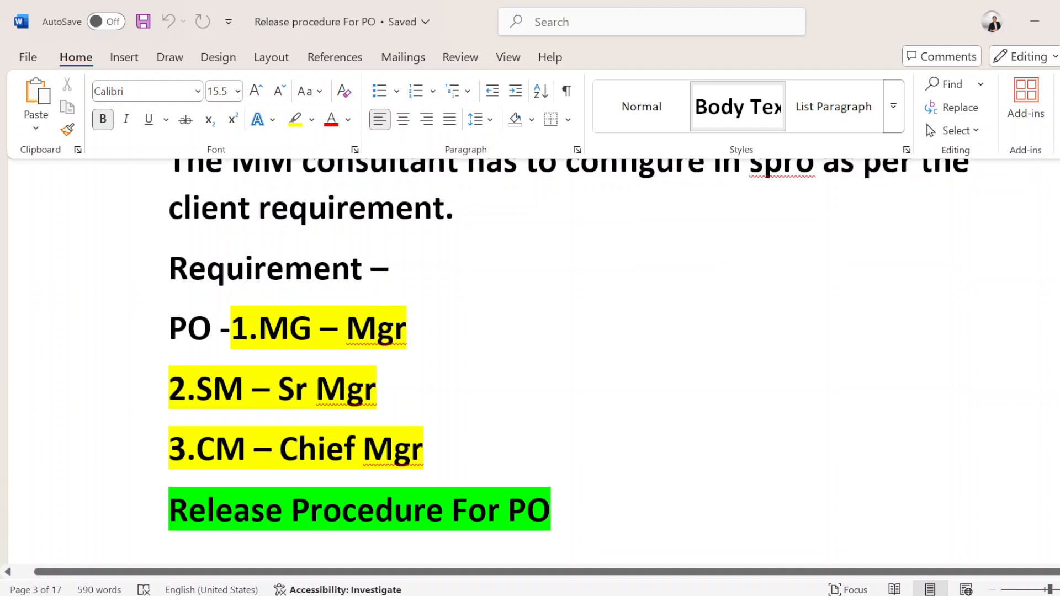
pyautogui.scroll(-8, 530, 359)
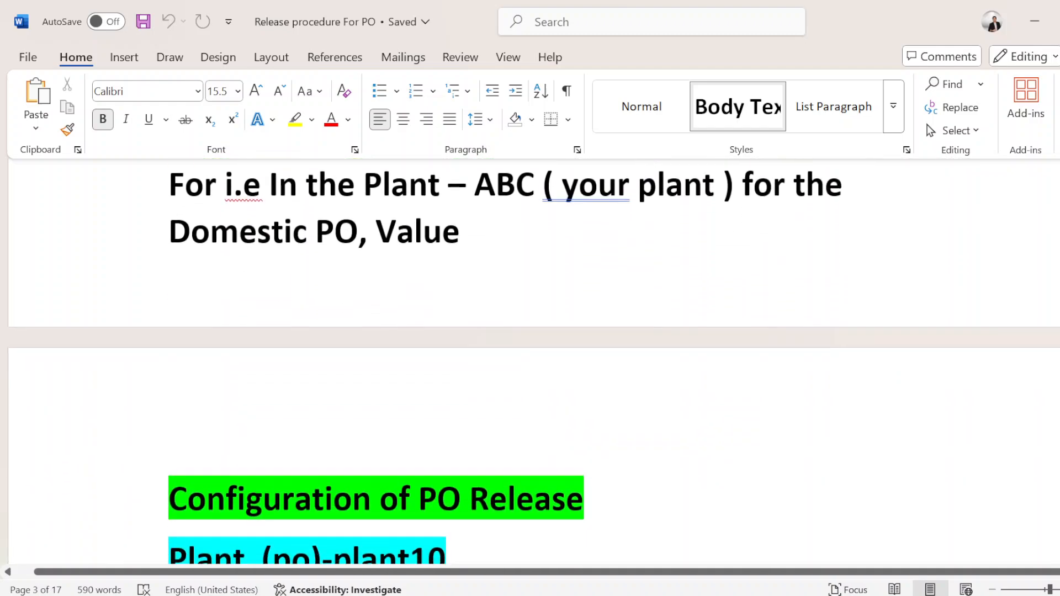
pyautogui.scroll(-4, 530, 359)
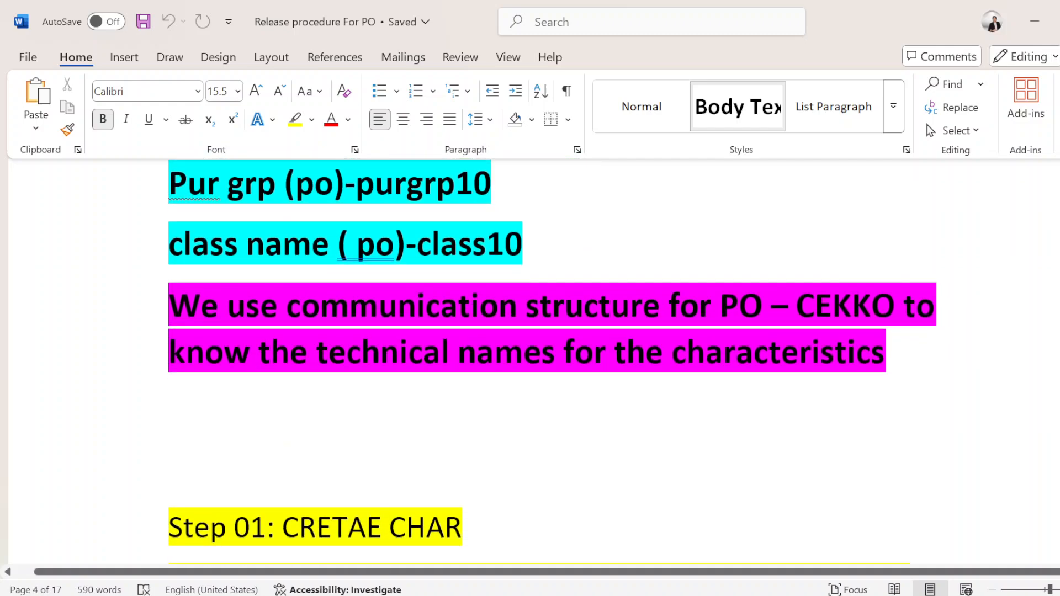
pyautogui.moveTo(896, 305); pyautogui.dragTo(796, 305)
pyautogui.click(797, 305)
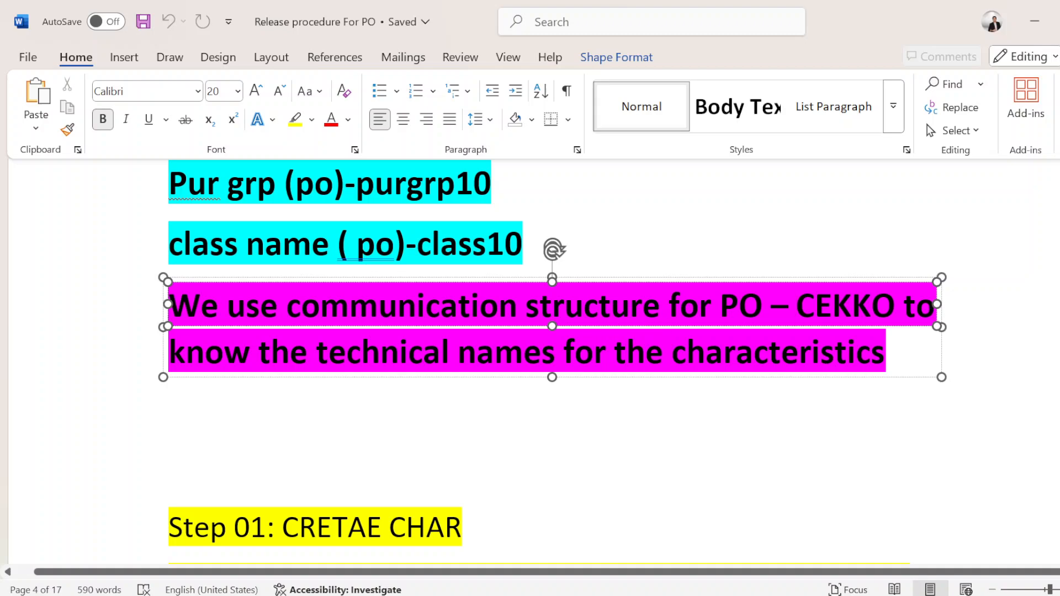
pyautogui.click(833, 305)
pyautogui.click(815, 304)
pyautogui.click(750, 450)
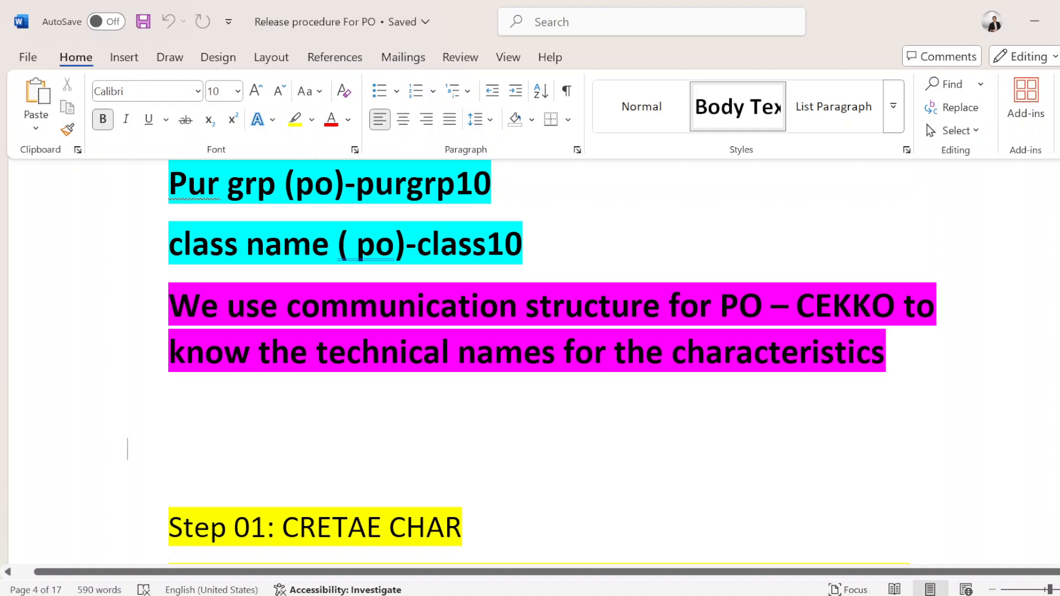
pyautogui.moveTo(903, 305); pyautogui.dragTo(797, 305)
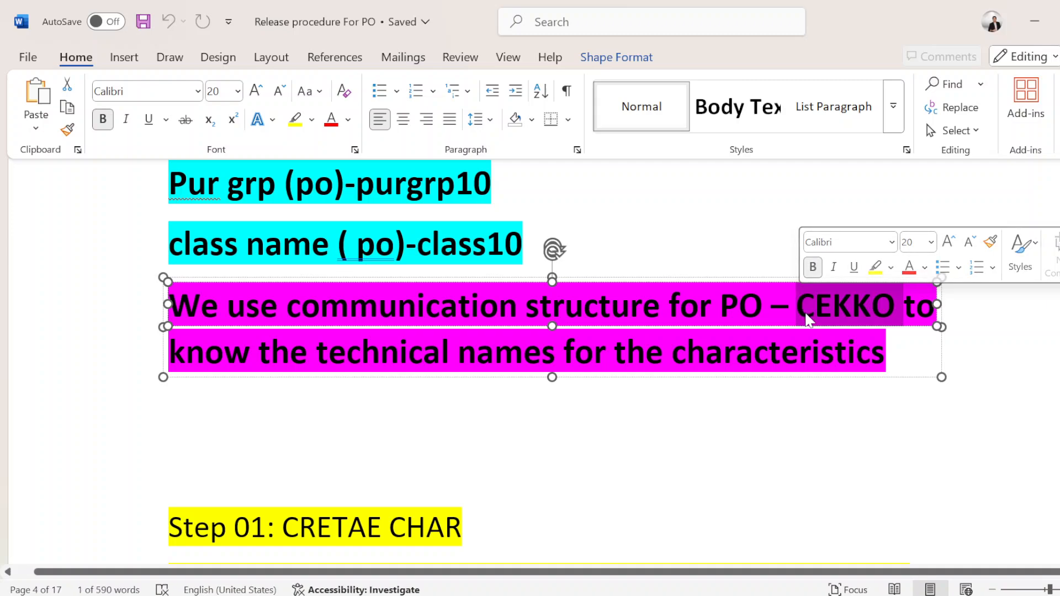
pyautogui.click(127, 384)
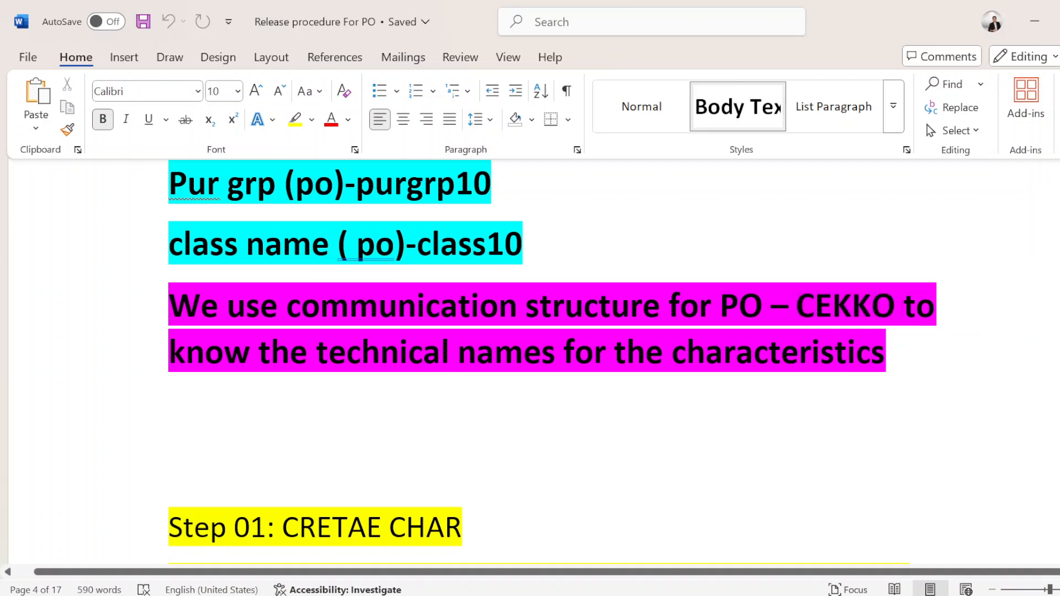
# Step: Go through Steps 01 to 04 of the configuration list, covering characteristics, class, release group and release codes
pyautogui.hotkey('alt', 'Tab')
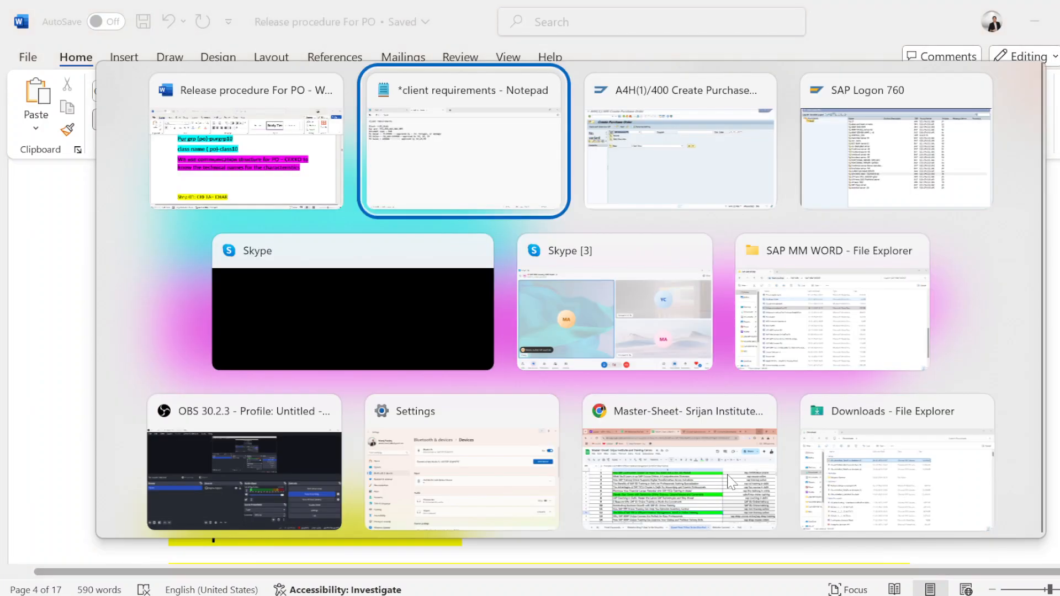
pyautogui.hotkey('alt', 'shift', 'Tab')
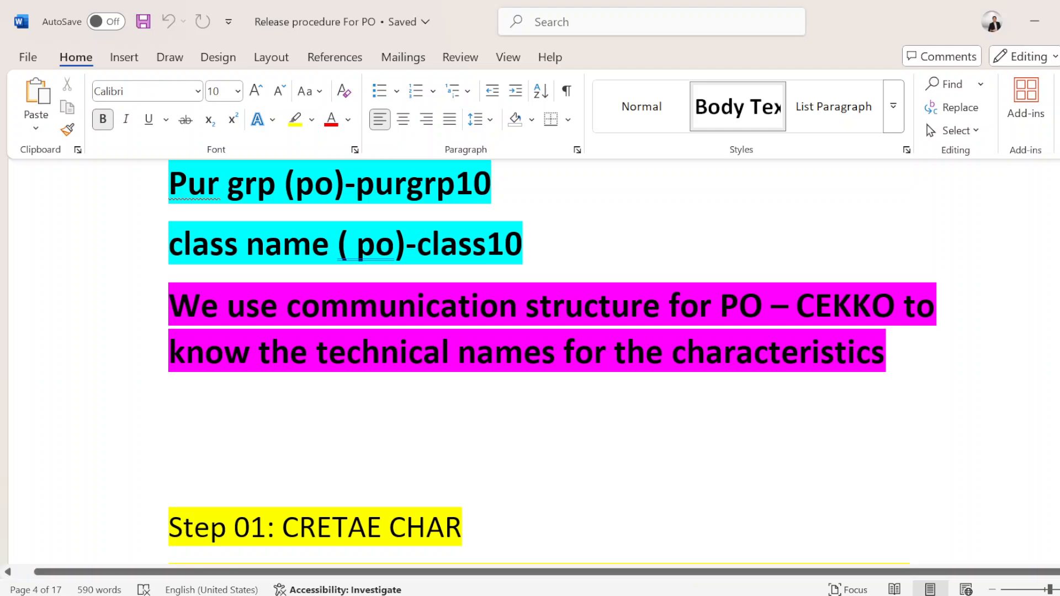
pyautogui.moveTo(1059, 244); pyautogui.dragTo(1059, 246)
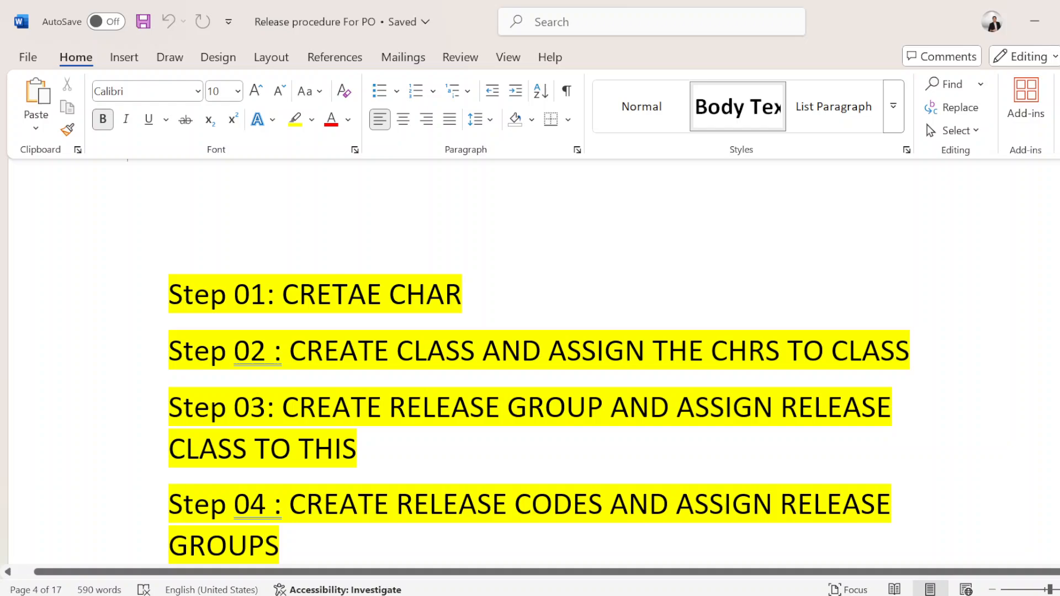
pyautogui.click(234, 350)
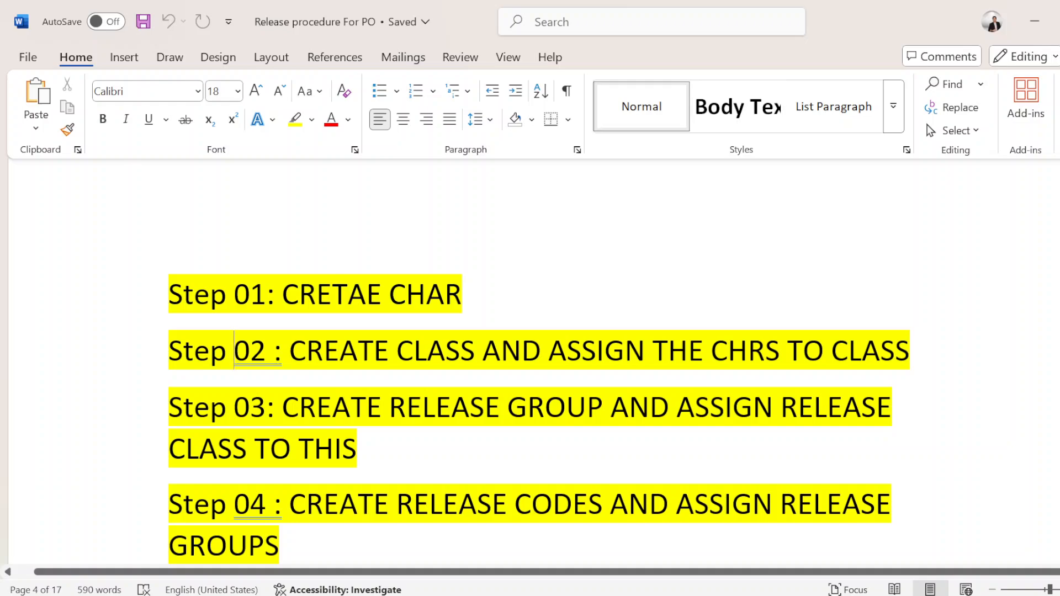
pyautogui.click(250, 294)
pyautogui.click(234, 350)
pyautogui.click(234, 408)
pyautogui.moveTo(299, 294); pyautogui.dragTo(461, 294)
pyautogui.click(340, 351)
pyautogui.click(316, 407)
pyautogui.click(340, 351)
pyautogui.click(358, 504)
# Step: Examine Steps 05 to 09 of the list, marking transaction CL24N in Step 07 and GR in Step 08
pyautogui.moveTo(1059, 249); pyautogui.dragTo(1059, 253)
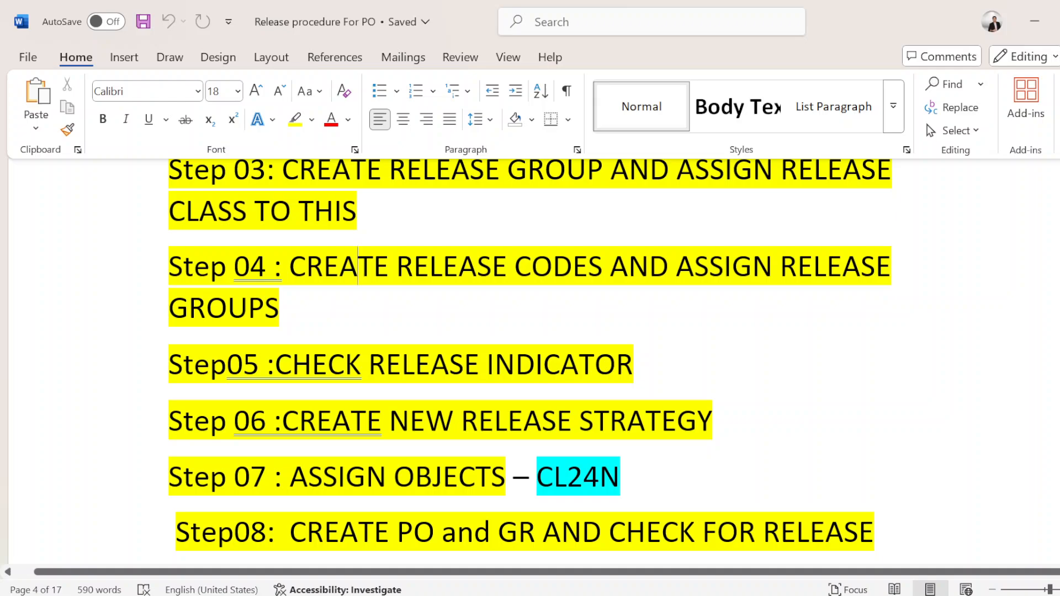
pyautogui.moveTo(622, 478); pyautogui.dragTo(538, 478)
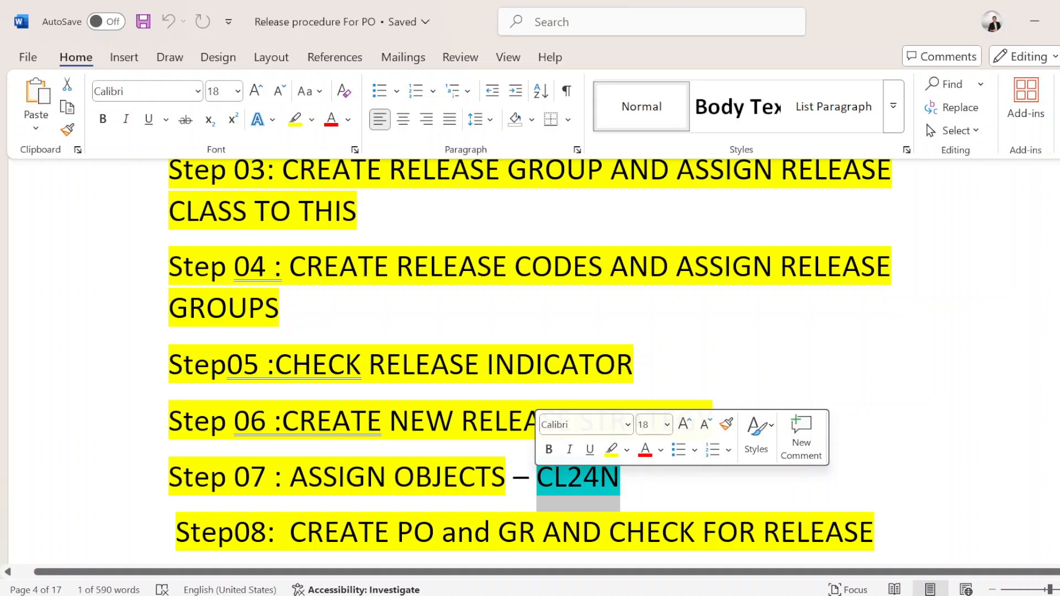
pyautogui.click(390, 532)
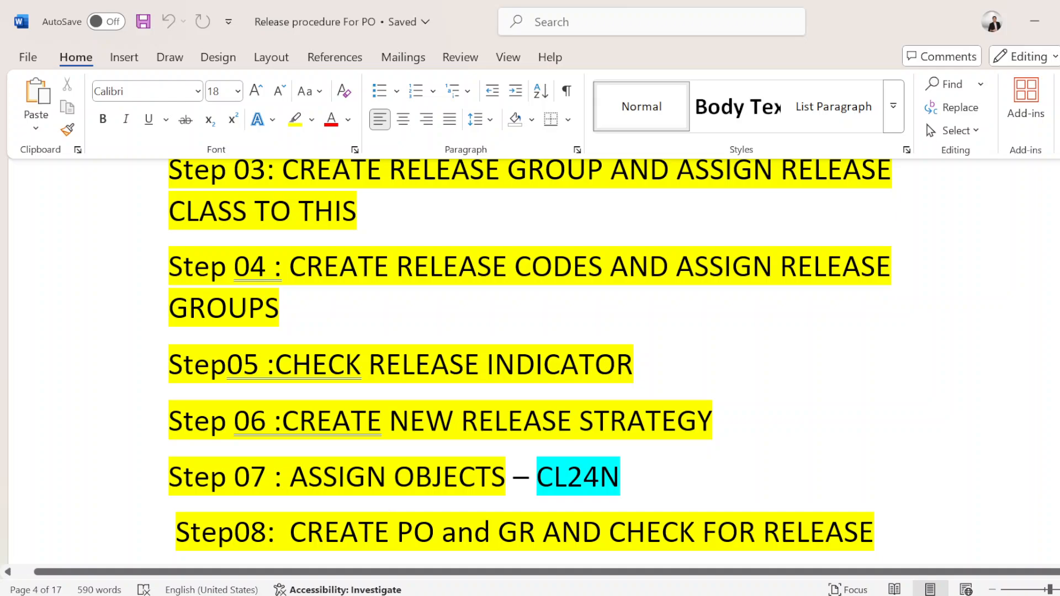
pyautogui.scroll(-2, 531, 361)
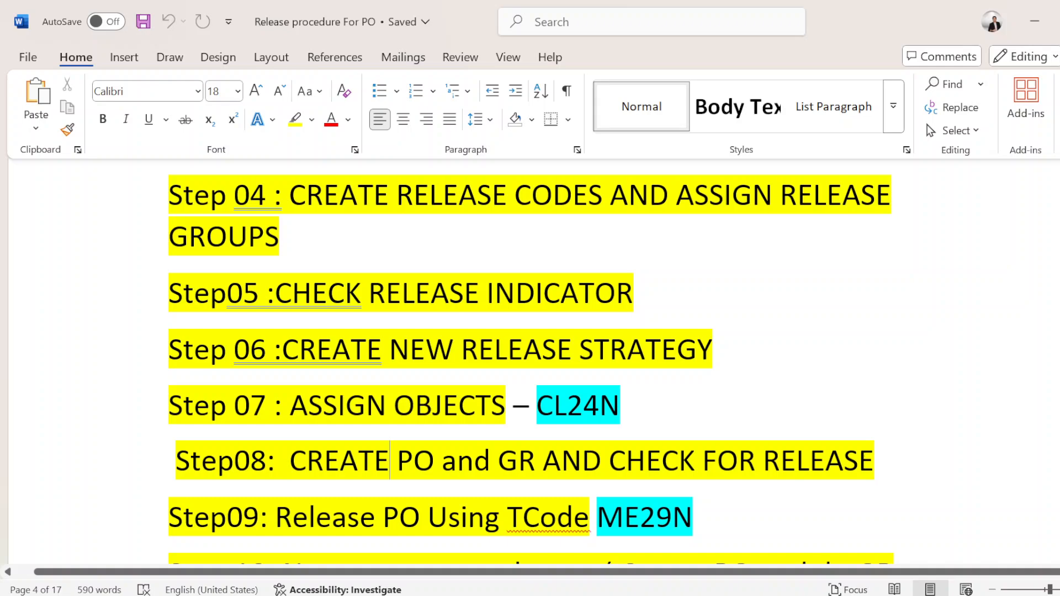
pyautogui.moveTo(535, 463); pyautogui.dragTo(507, 465)
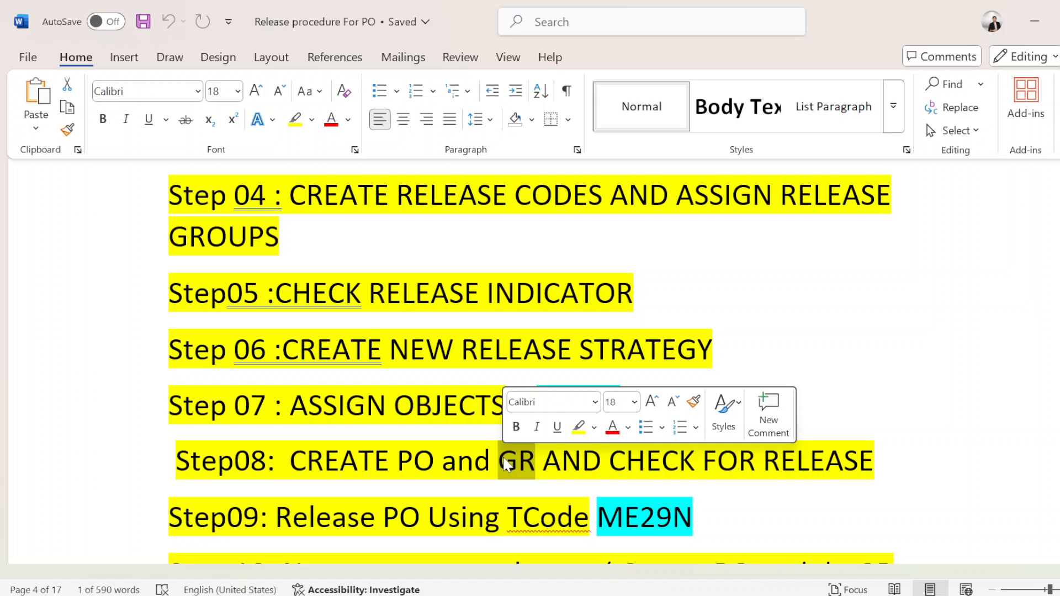
pyautogui.click(537, 461)
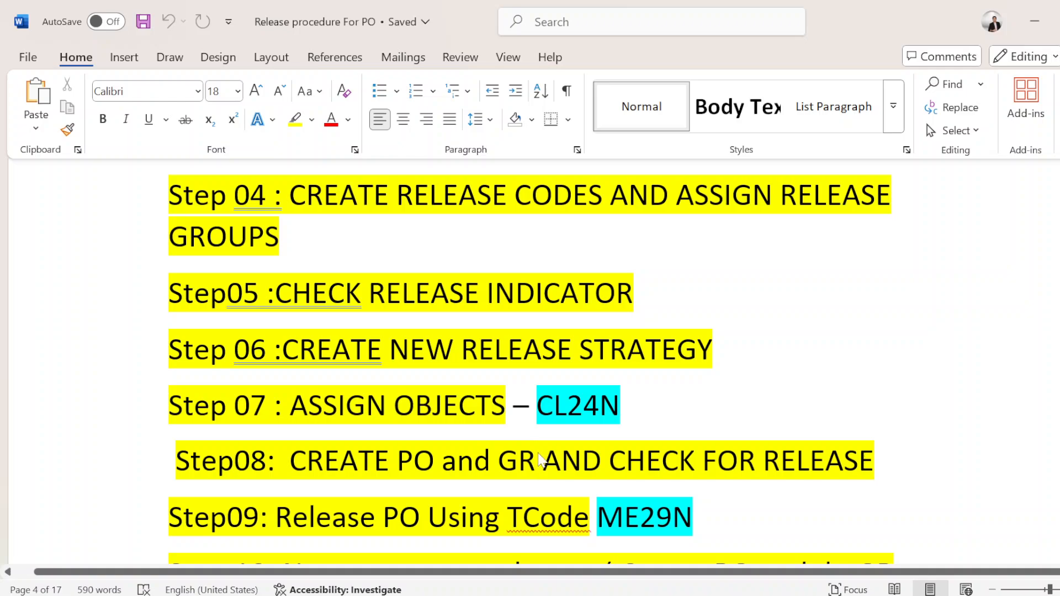
# Step: Minimize Word and Notepad, switch to SAP Logon from the desktop, and connect to the S/4 HANA 2023 - INSTANCE-26 system
pyautogui.click(1035, 22)
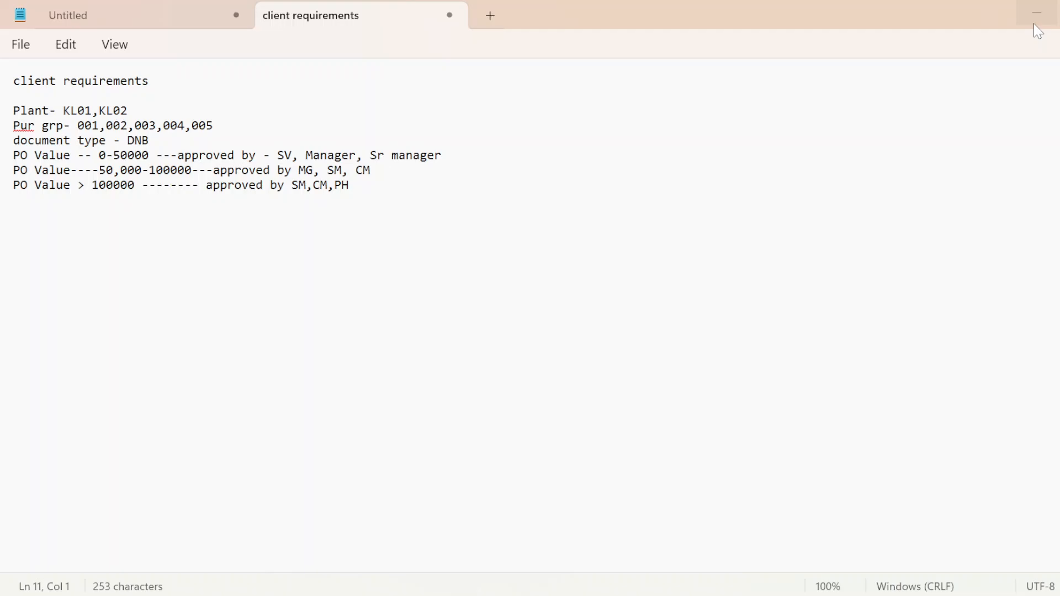
pyautogui.click(1038, 31)
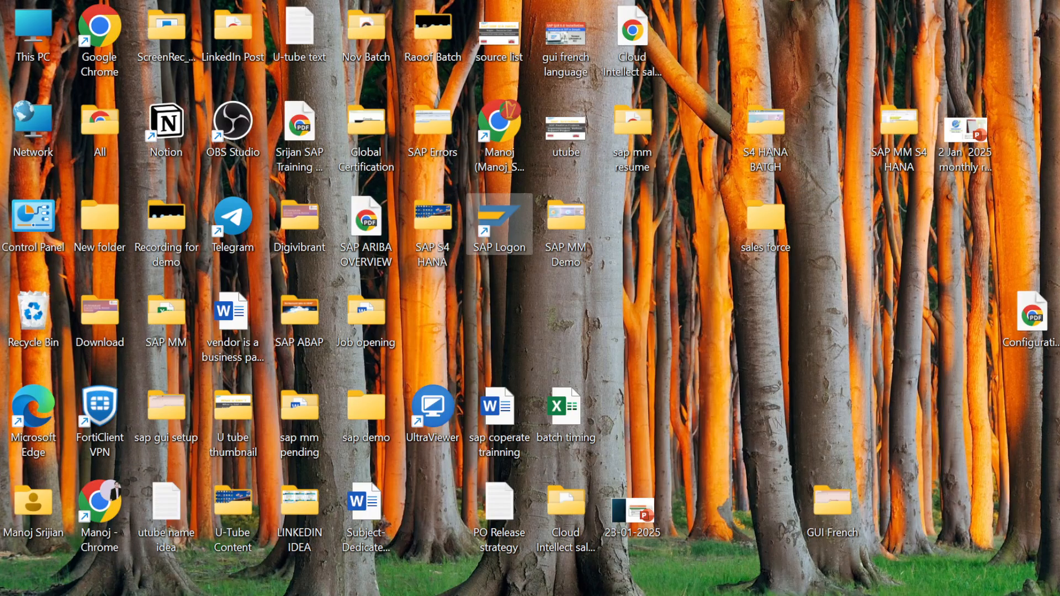
pyautogui.doubleClick(493, 215)
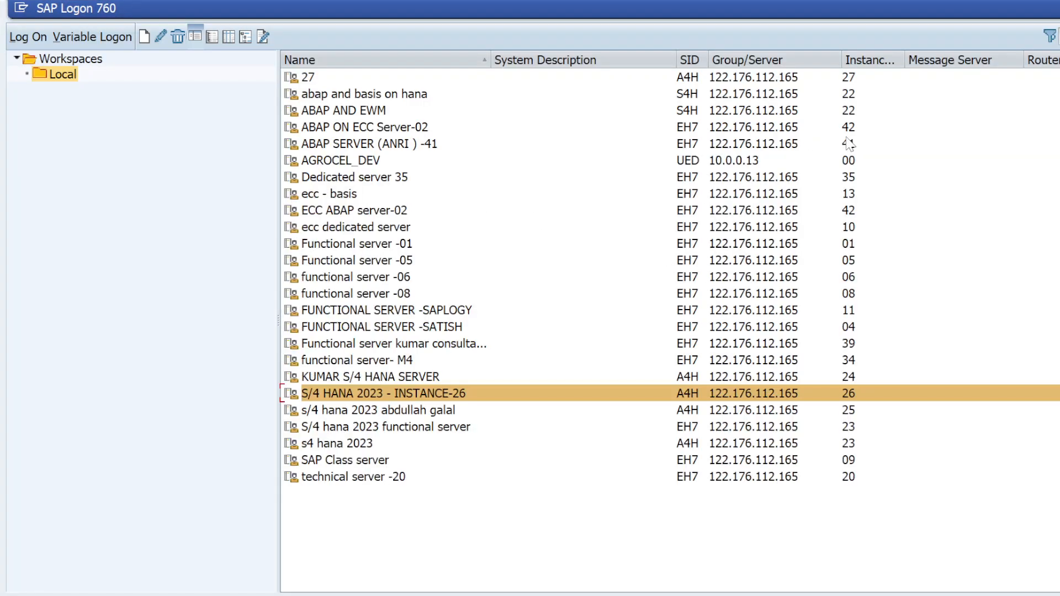
pyautogui.doubleClick(322, 401)
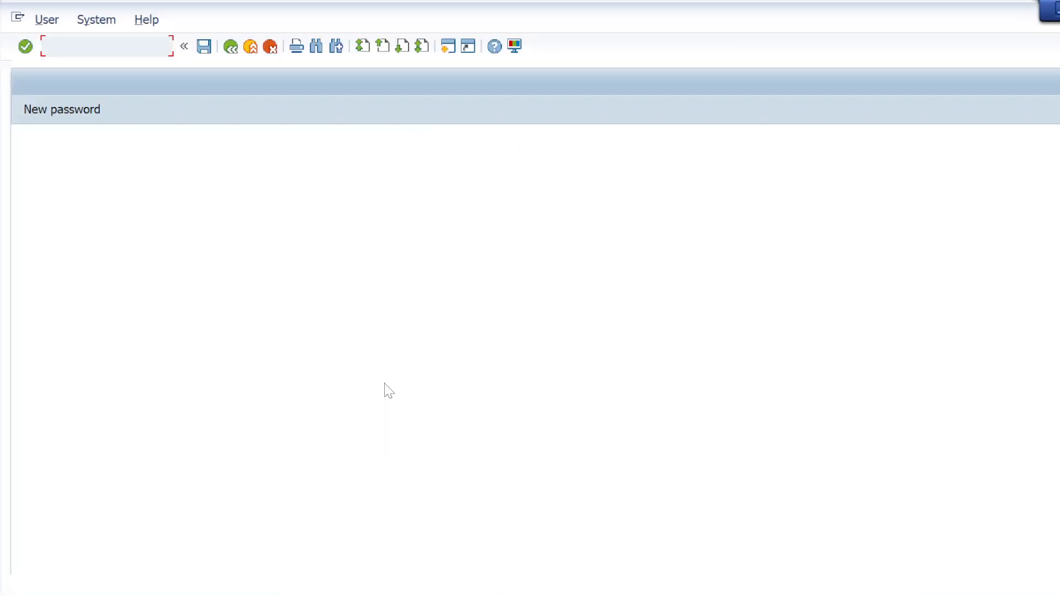
# Step: Log on to client 400 as user admin with the account password
pyautogui.press('Down')
pyautogui.press('Down')
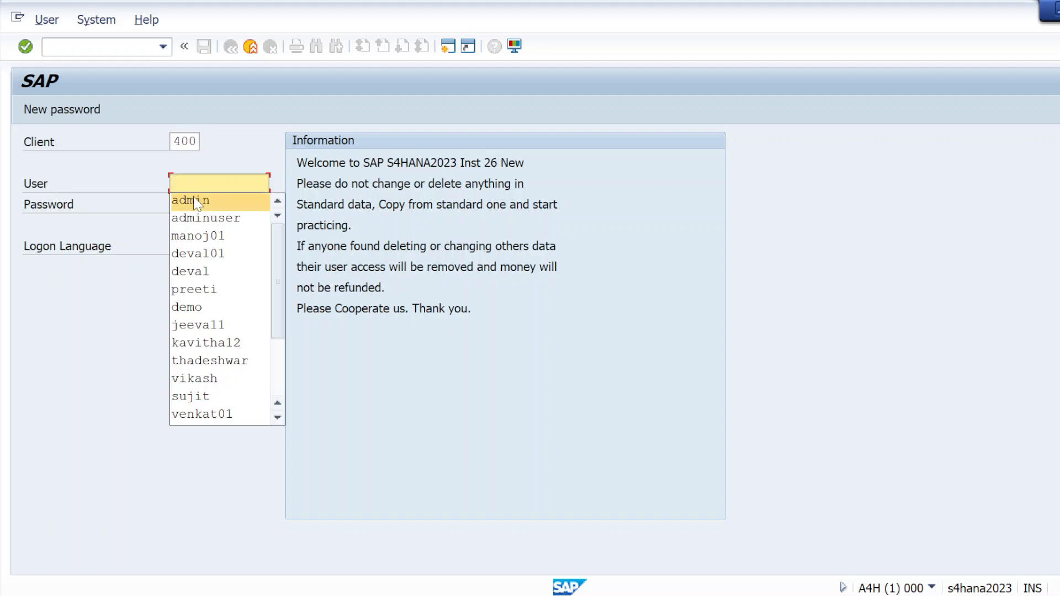
pyautogui.press('Return')
pyautogui.press('Tab')
pyautogui.press('capslock')
pyautogui.press('Right')
pyautogui.press('Right')
pyautogui.press('Right')
pyautogui.press('Right')
pyautogui.press('Right')
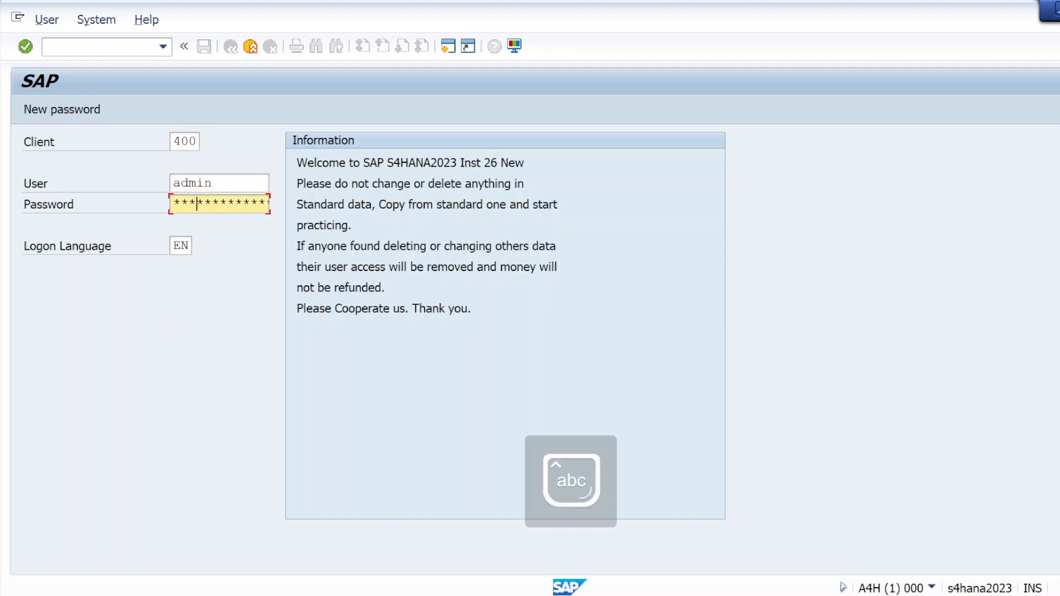
pyautogui.press('Return')
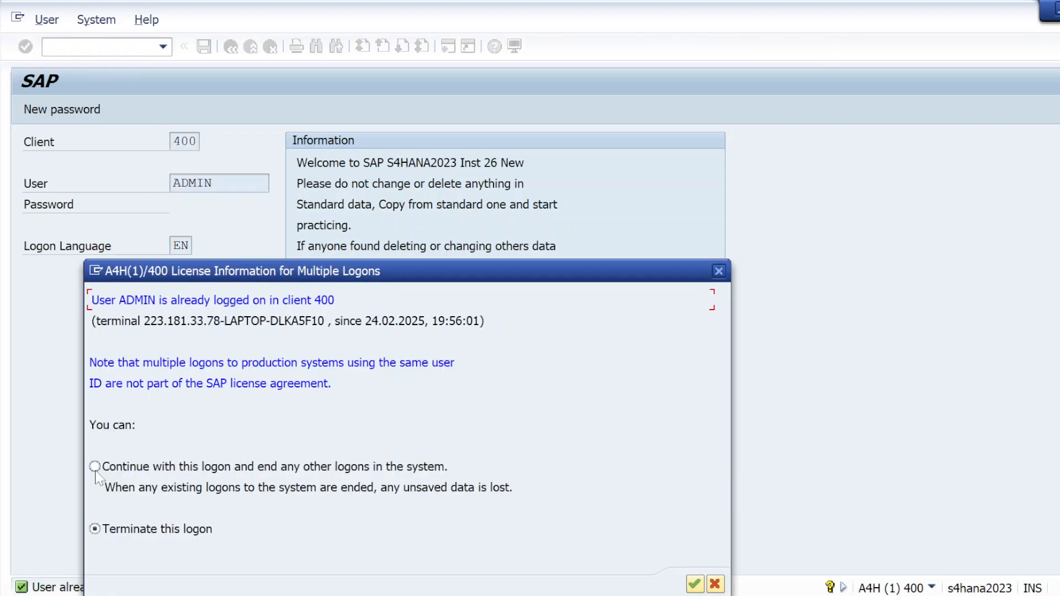
# Step: Continue with this logon, ending any other logons in the system, and dismiss the closed-session message
pyautogui.click(95, 468)
pyautogui.click(695, 584)
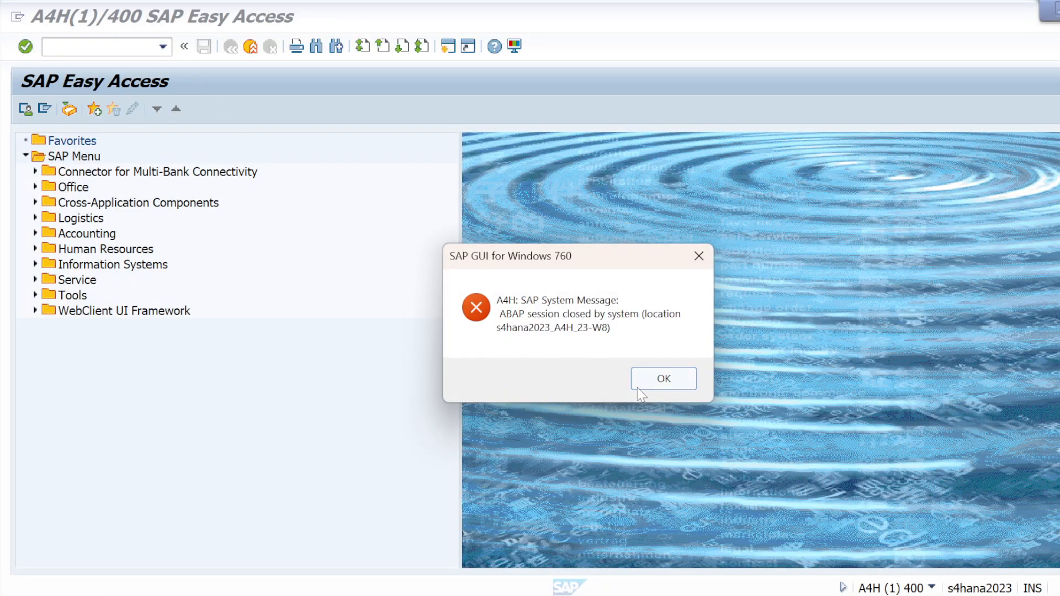
pyautogui.click(645, 386)
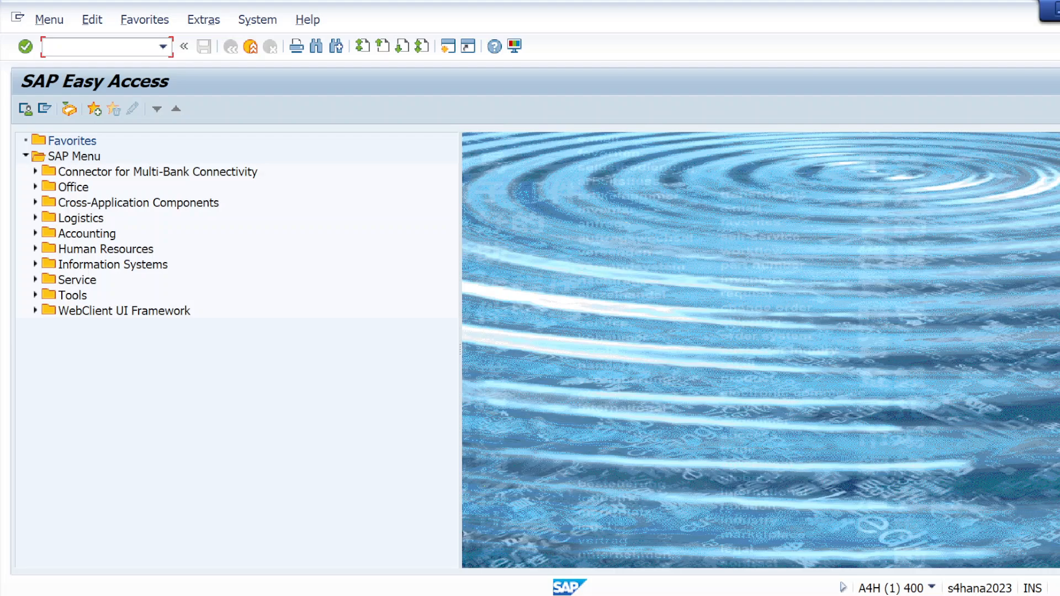
# Step: Start transaction ME21N and list my purchase orders in the document overview
pyautogui.write('me21n')
pyautogui.press('Return')
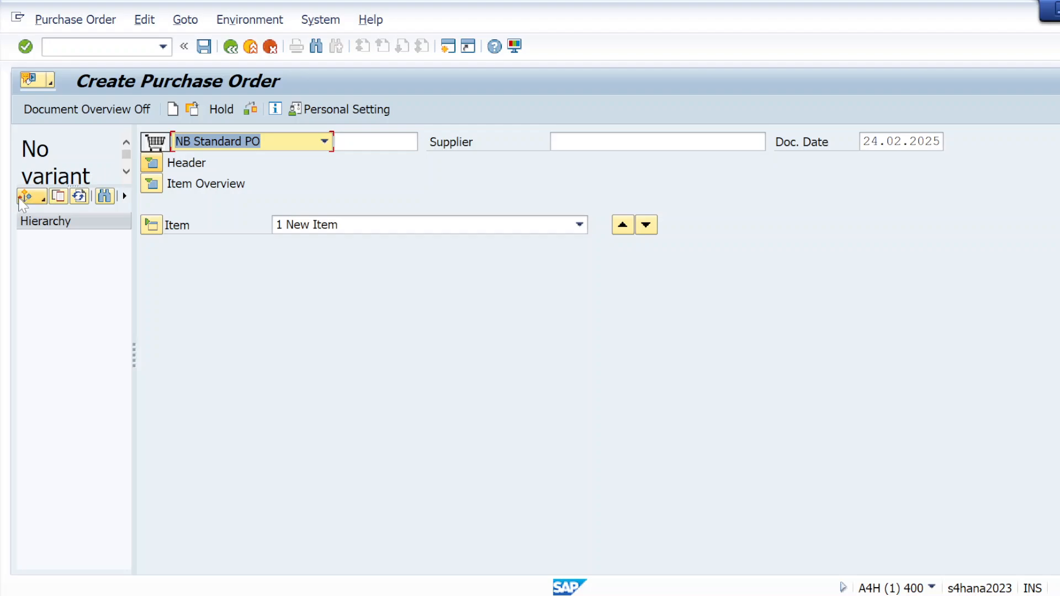
pyautogui.click(35, 197)
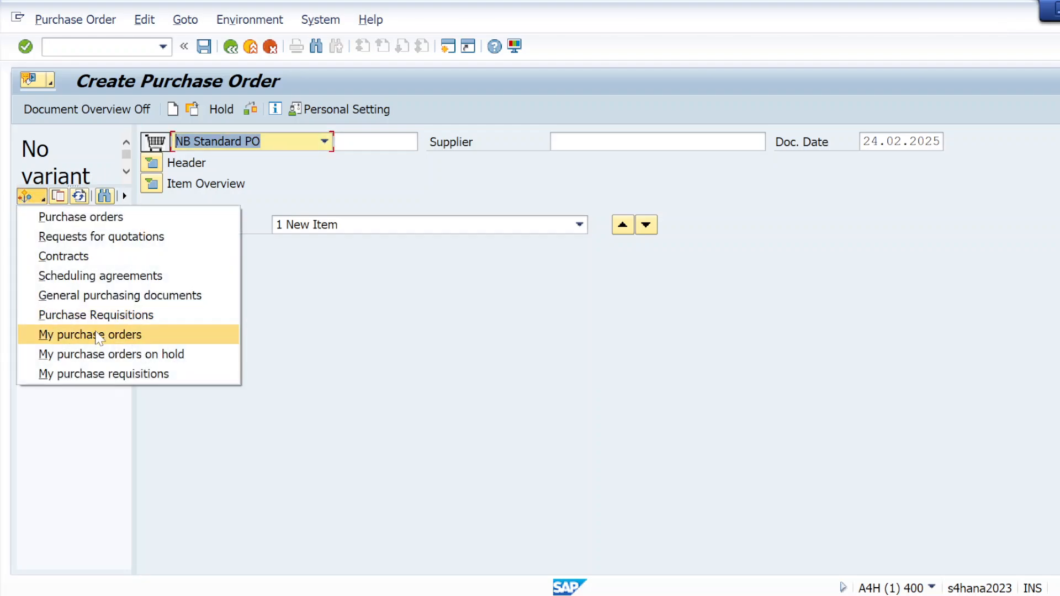
pyautogui.click(95, 338)
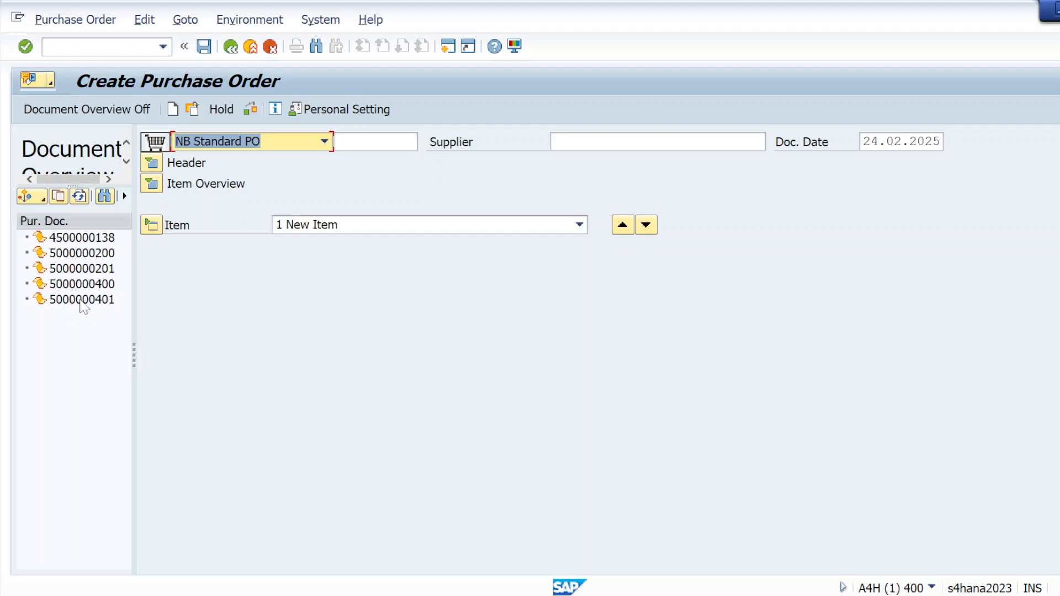
# Step: Adopt the last listed purchase order from the document overview as the template for the new order
pyautogui.click(82, 303)
pyautogui.doubleClick(82, 303)
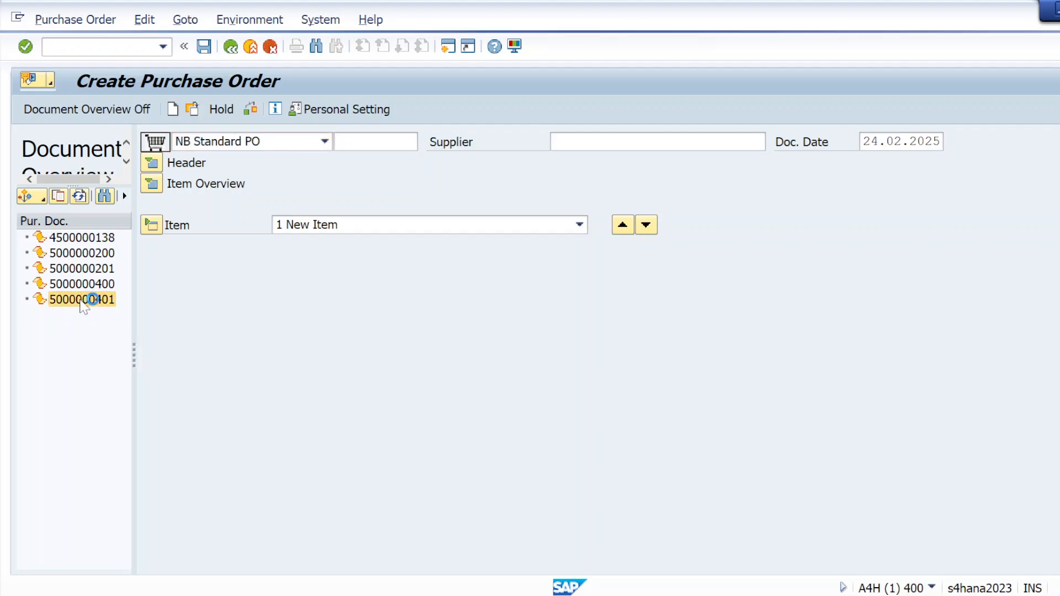
pyautogui.rightClick(81, 303)
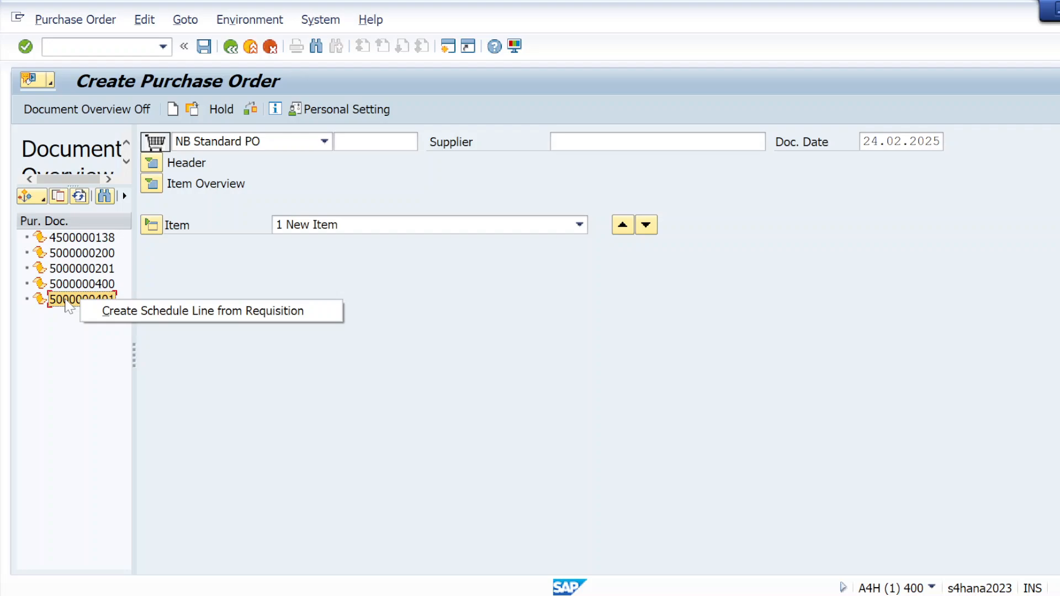
pyautogui.rightClick(66, 301)
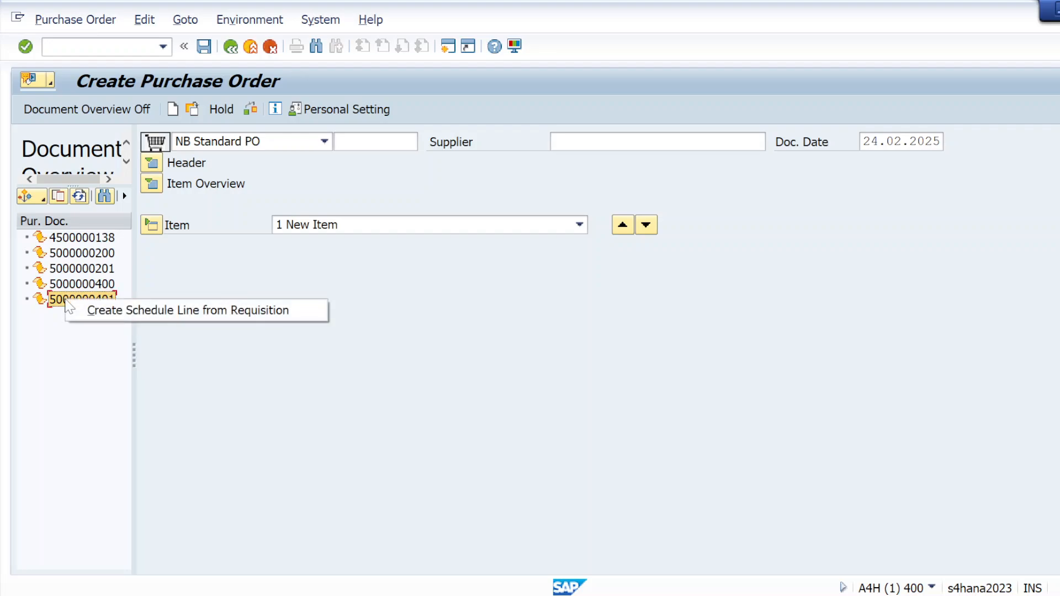
pyautogui.click(58, 196)
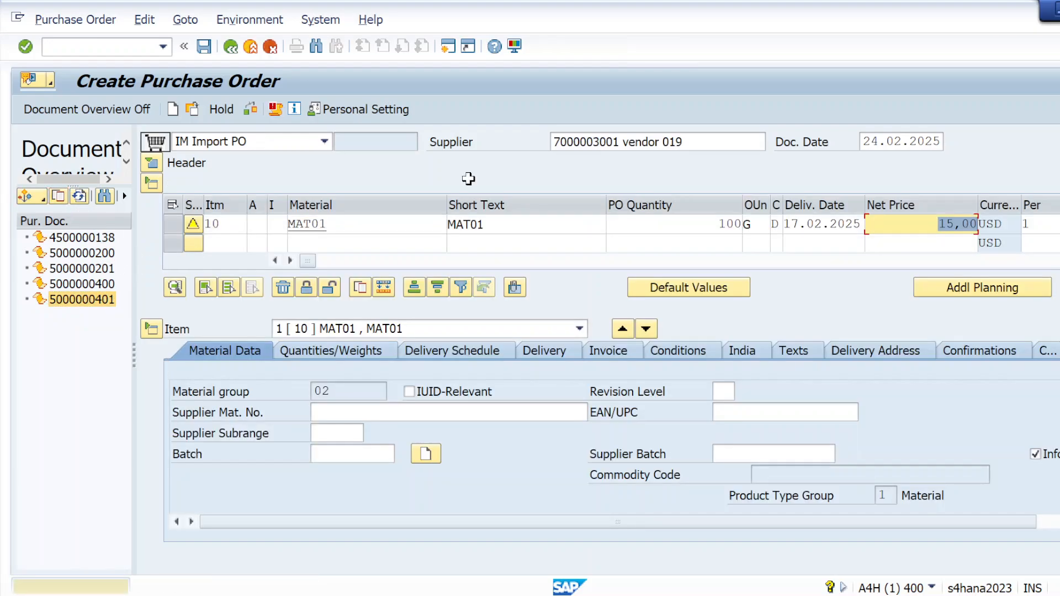
# Step: Save the copied import purchase order for material MAT01
pyautogui.click(69, 301)
pyautogui.doubleClick(70, 303)
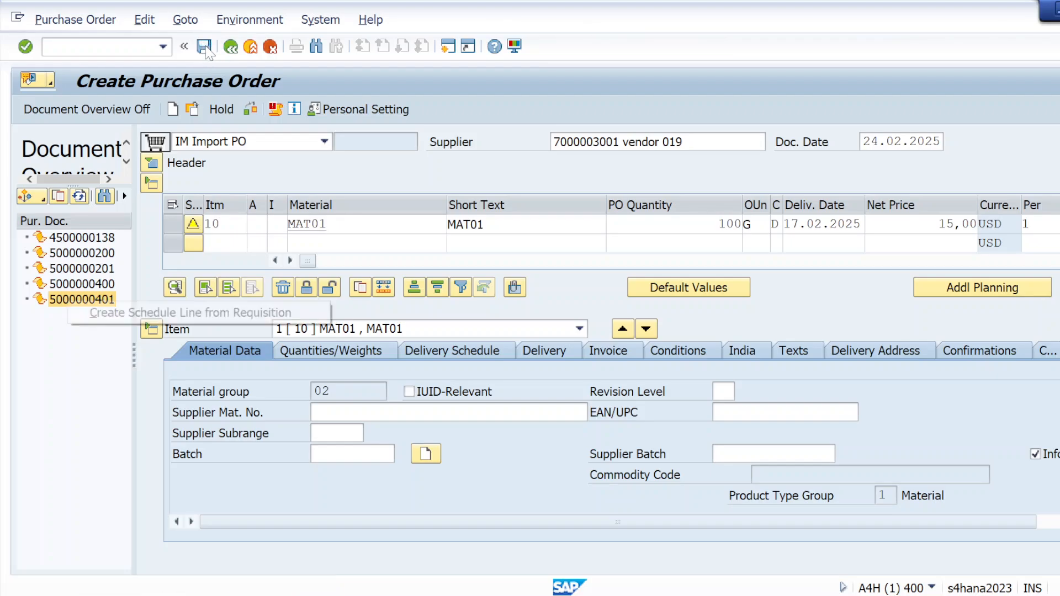
pyautogui.click(204, 48)
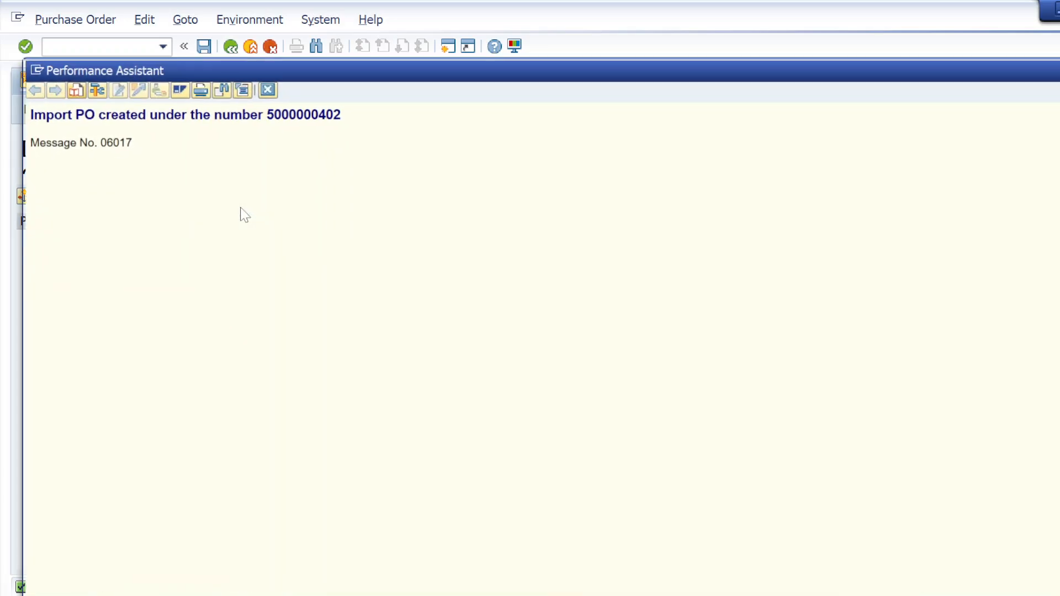
# Step: Copy the new import purchase order's number from its message details and start transaction MIGO
pyautogui.moveTo(266, 114); pyautogui.dragTo(341, 123)
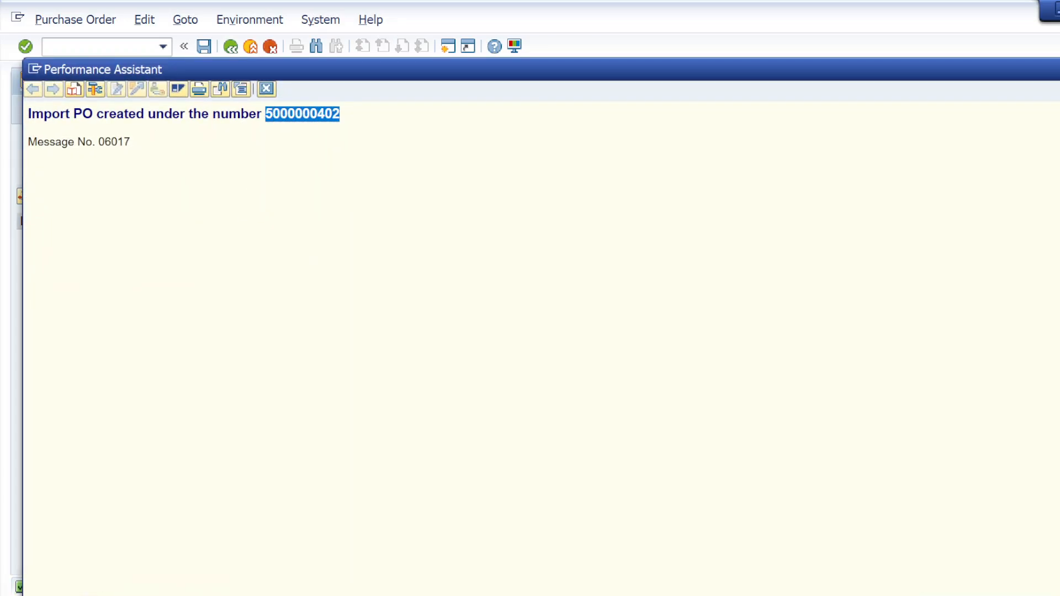
pyautogui.click(266, 89)
pyautogui.click(95, 47)
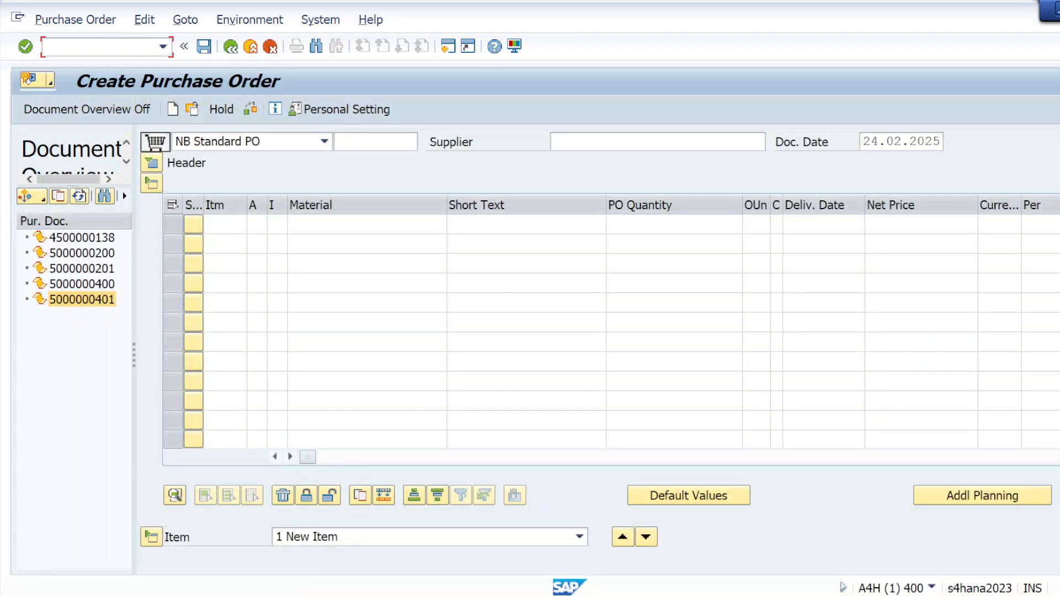
pyautogui.write('/nmigo')
pyautogui.press('Return')
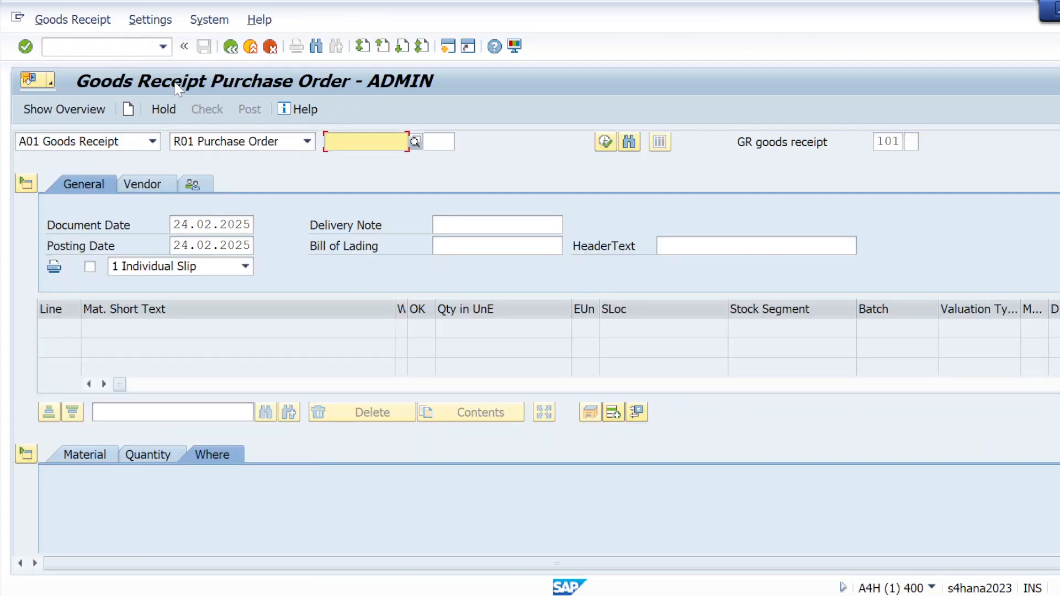
# Step: Load the newly created import purchase order into the goods receipt
pyautogui.click(330, 141)
pyautogui.write('5000000402')
pyautogui.click(24, 47)
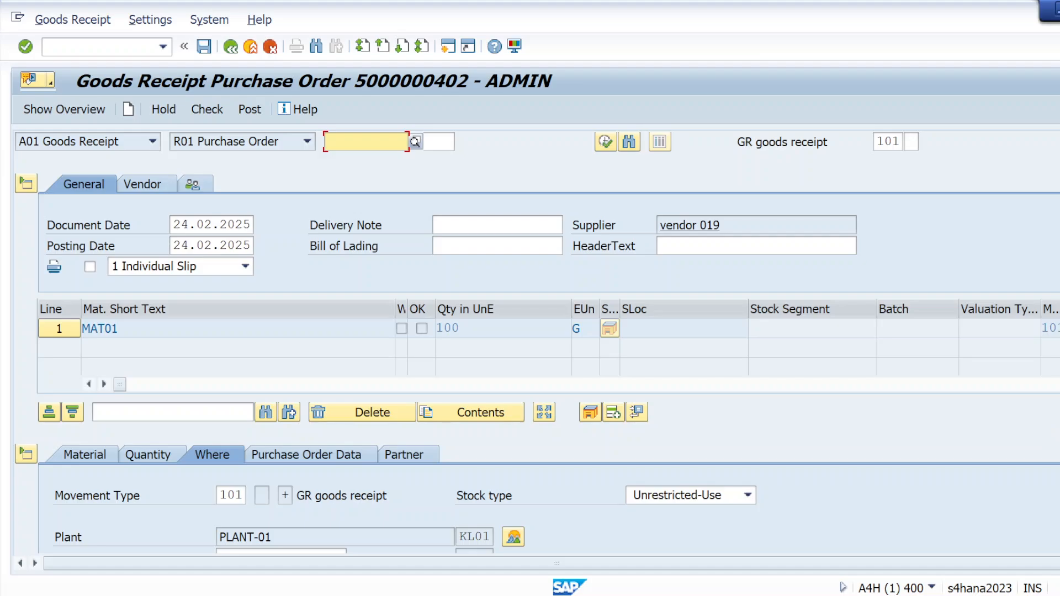
# Step: Mark the MAT01 item as OK and set its storage location to KS01
pyautogui.scroll(-3, 536, 343)
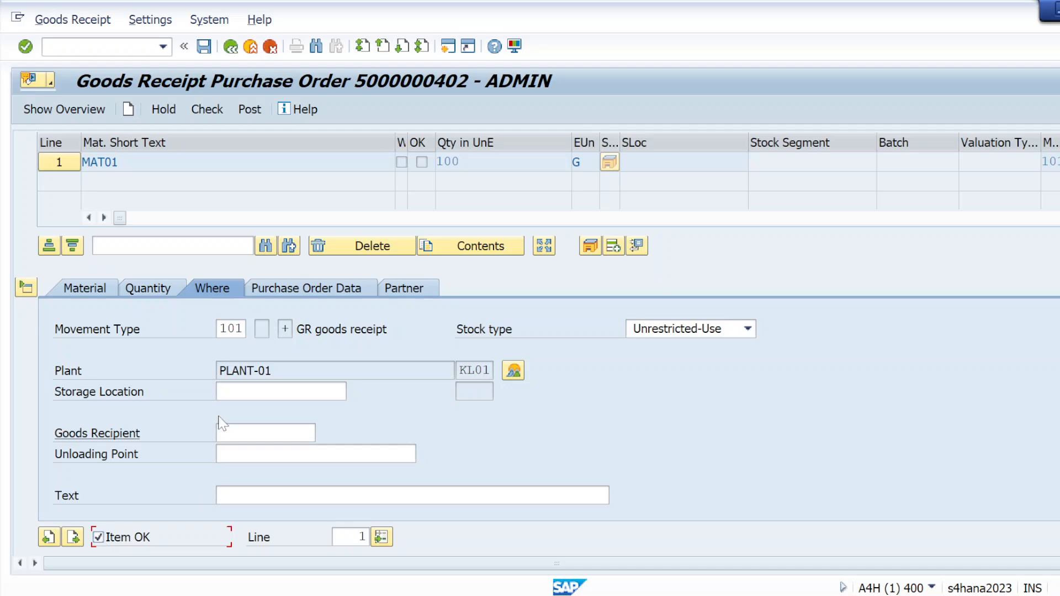
pyautogui.click(223, 391)
pyautogui.press('Down')
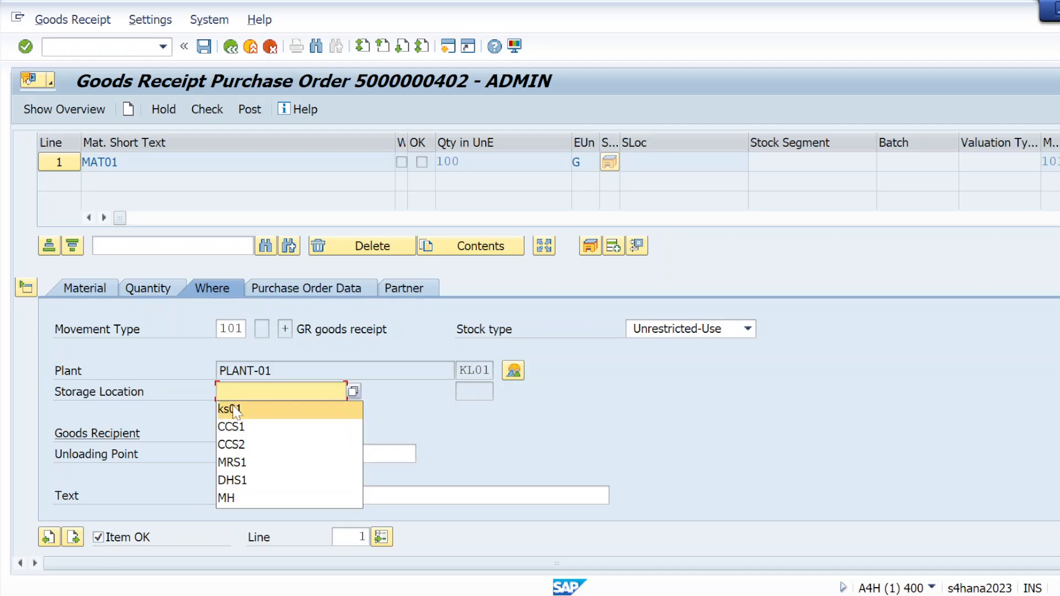
pyautogui.press('Return')
# Step: Check the goods receipt entries, read the long text of the logged message, and close the log
pyautogui.click(199, 115)
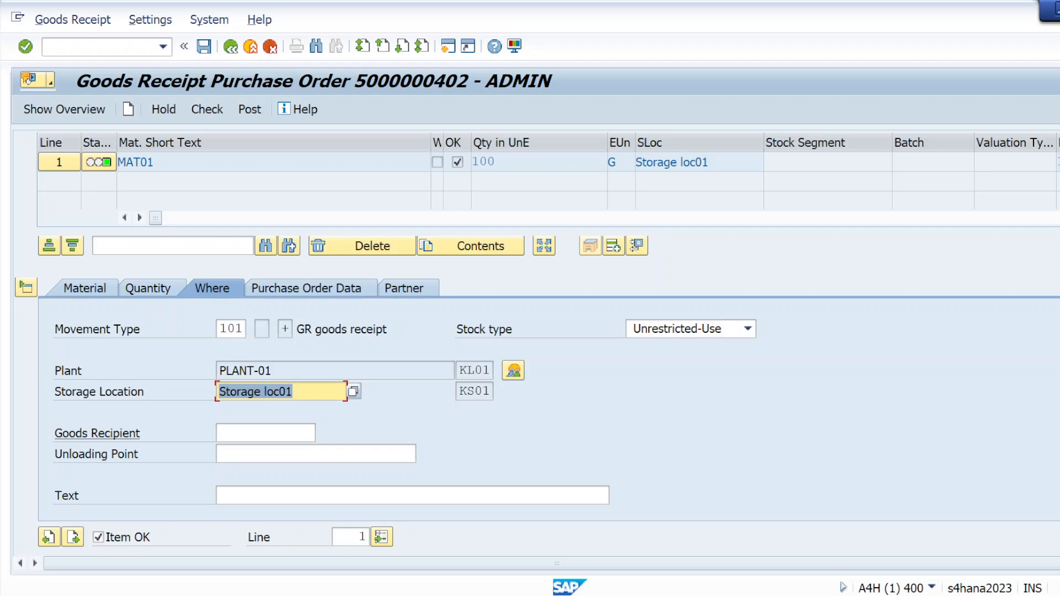
pyautogui.click(88, 47)
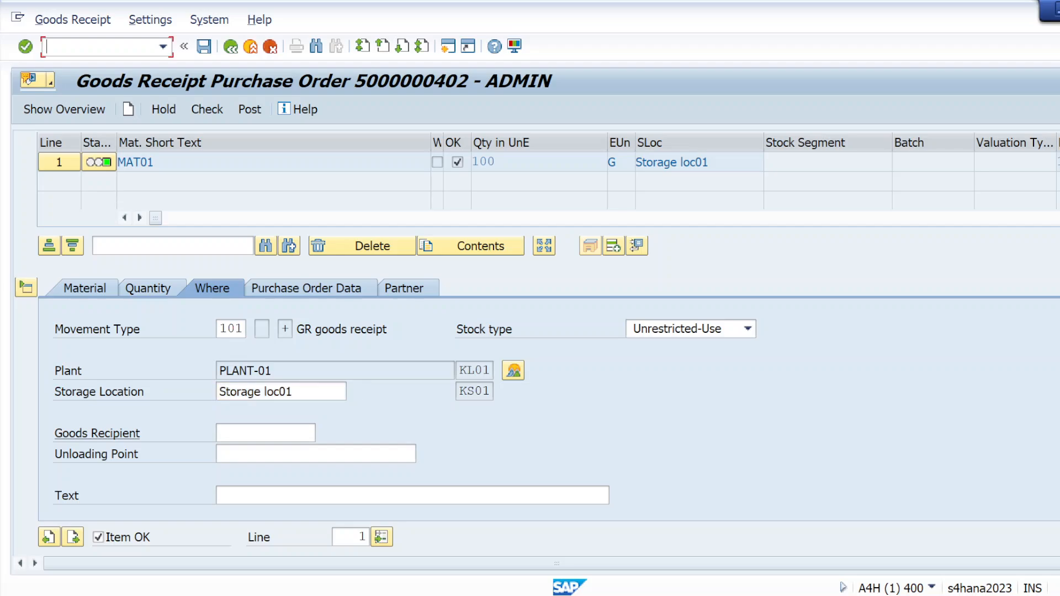
pyautogui.click(214, 113)
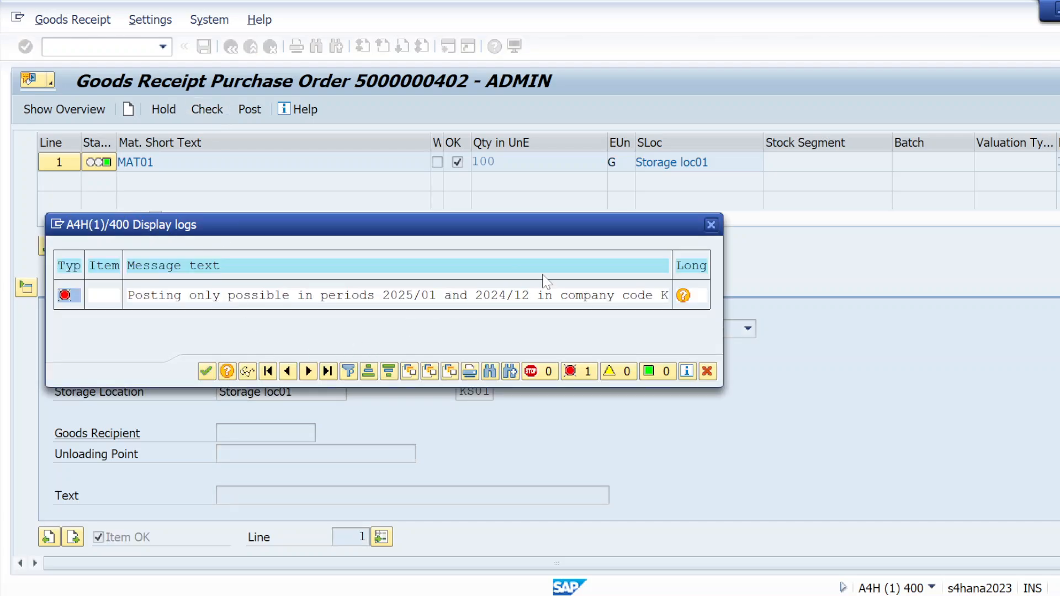
pyautogui.click(684, 297)
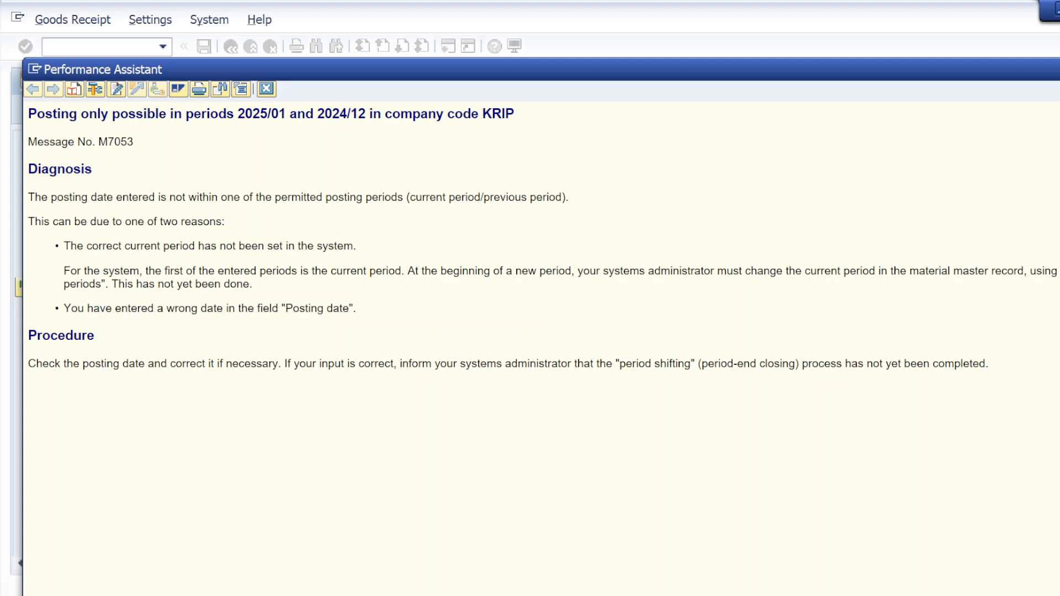
pyautogui.click(267, 89)
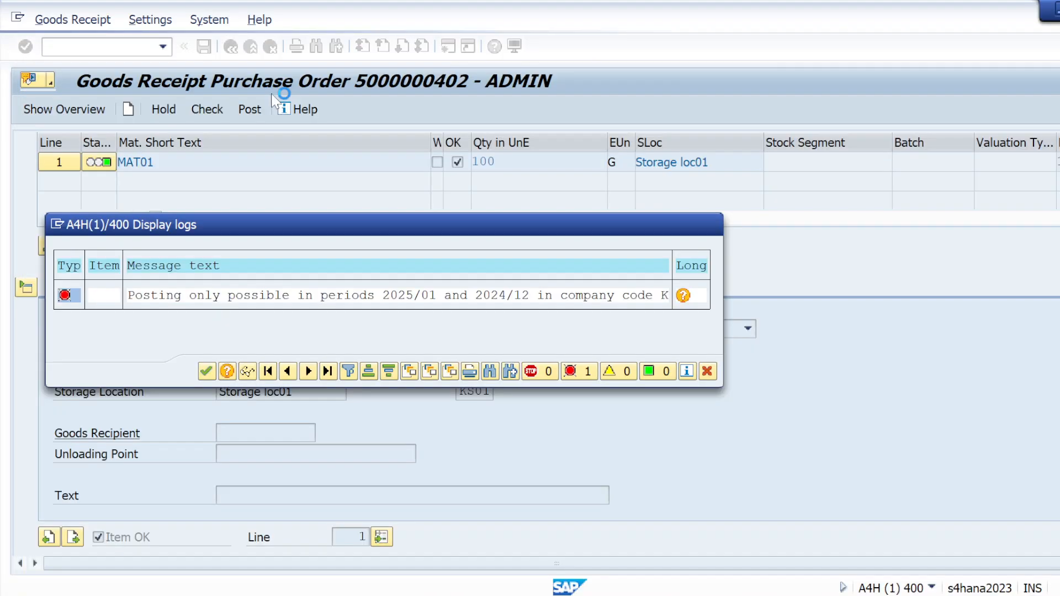
pyautogui.click(713, 232)
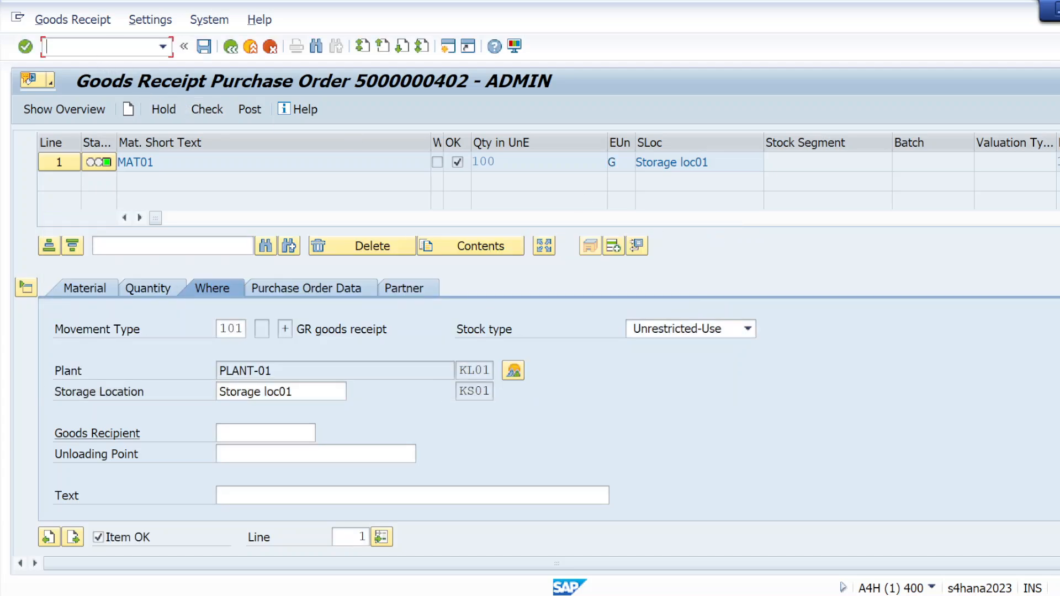
# Step: Open Close Period for Material Master Records in a new session and set the from company code to KRIP
pyautogui.write('/omm')
pyautogui.write('be')
pyautogui.press('Return')
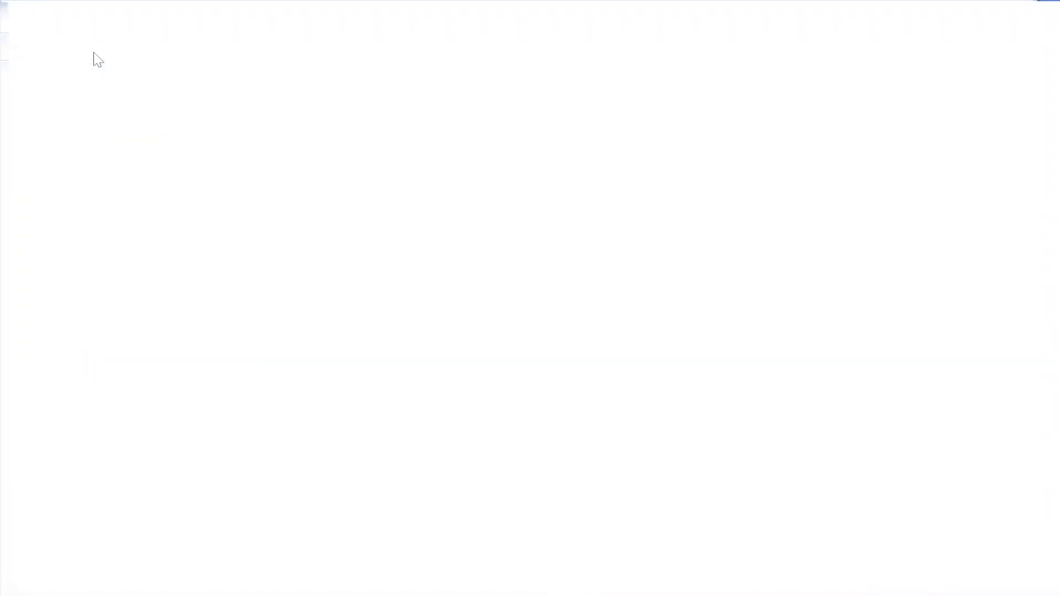
pyautogui.write('krip')
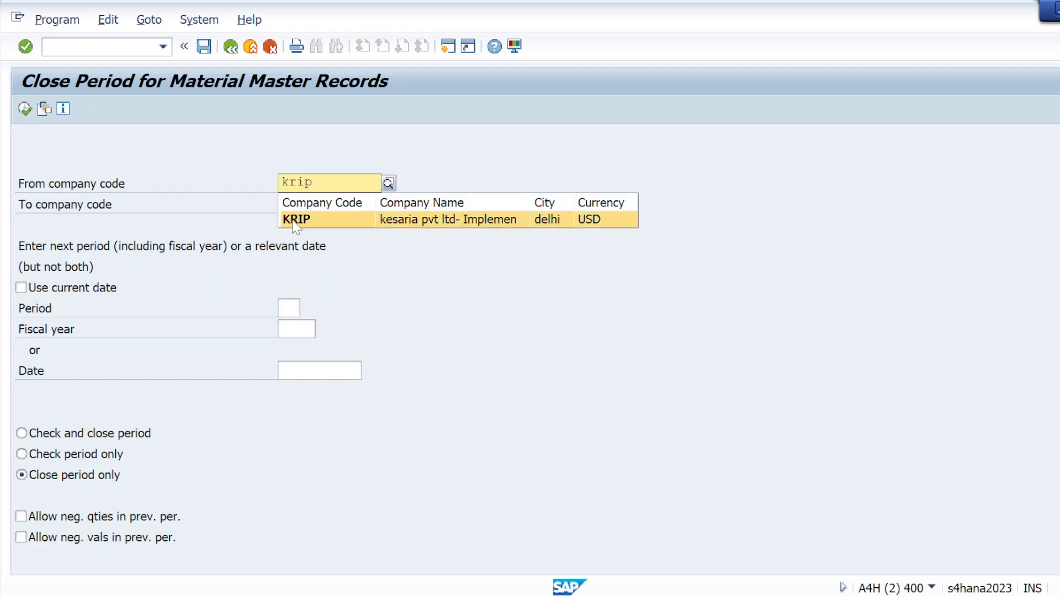
pyautogui.click(299, 219)
# Step: Set the period to 02 and the fiscal year to 2025, and execute the period closing
pyautogui.click(297, 309)
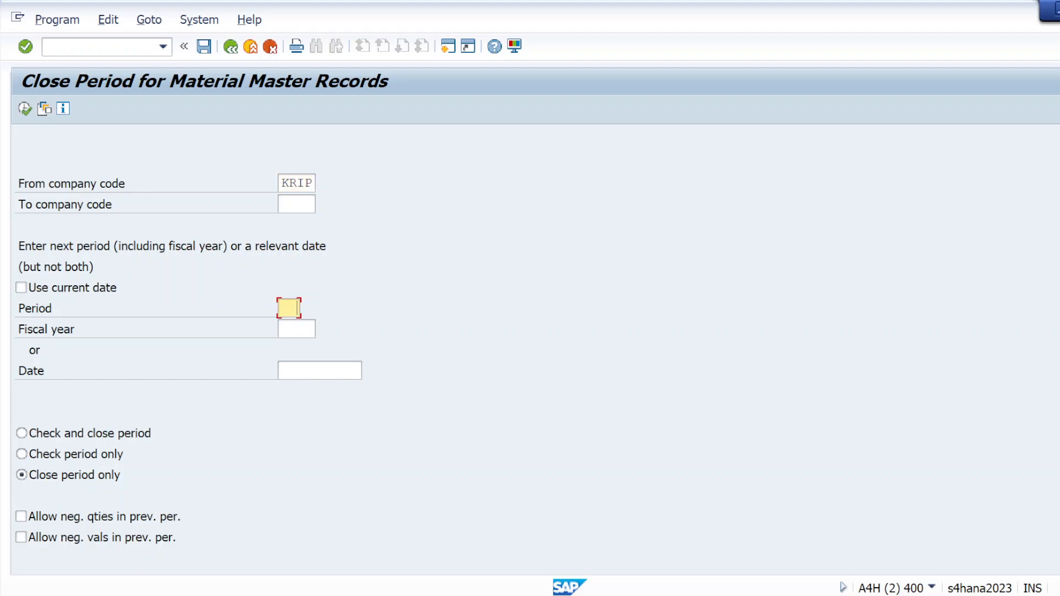
pyautogui.write('0')
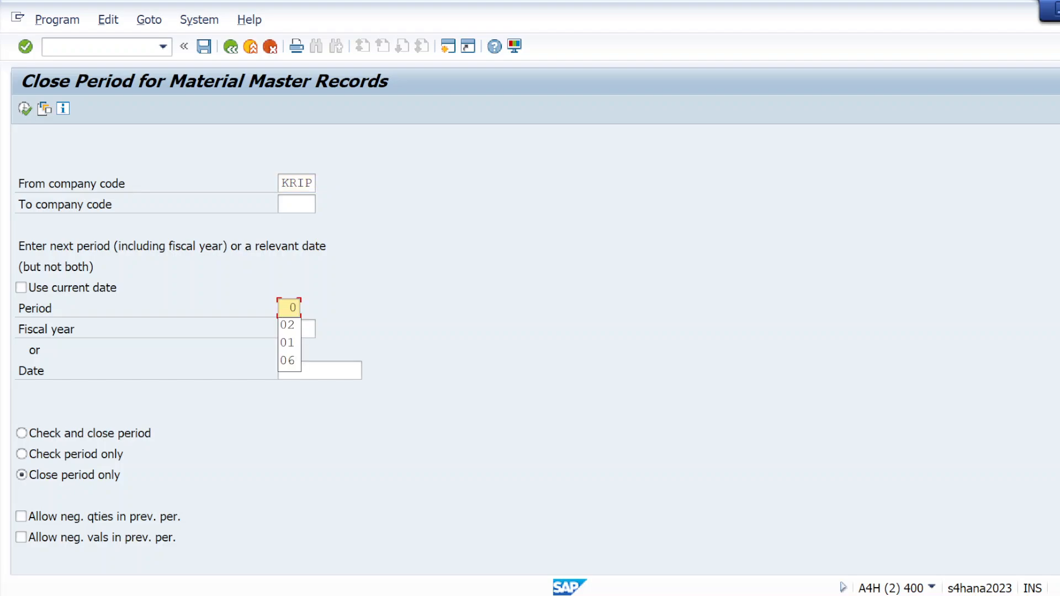
pyautogui.write('2')
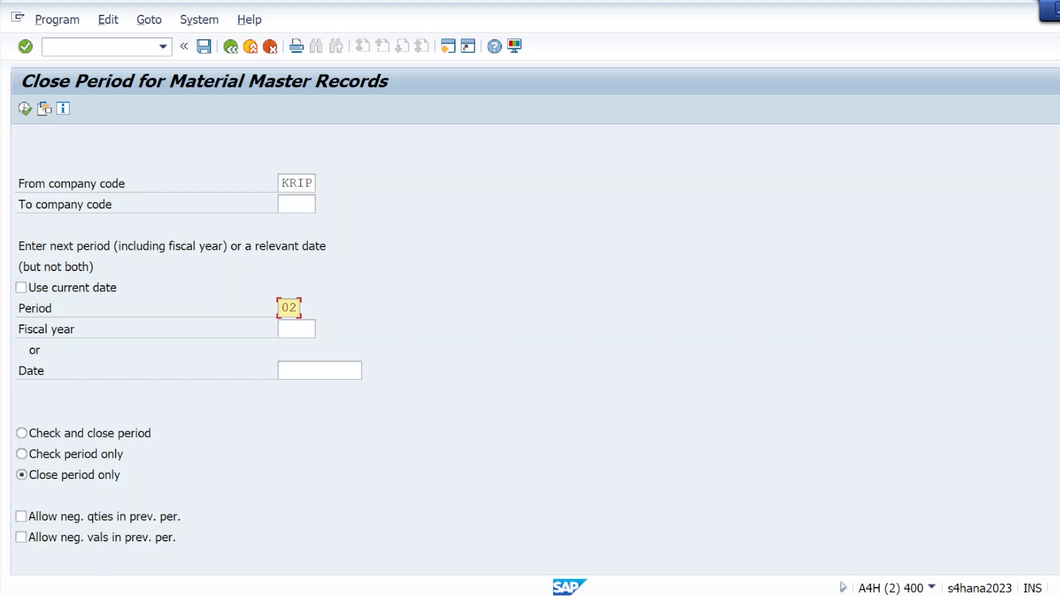
pyautogui.click(297, 329)
pyautogui.write('2012')
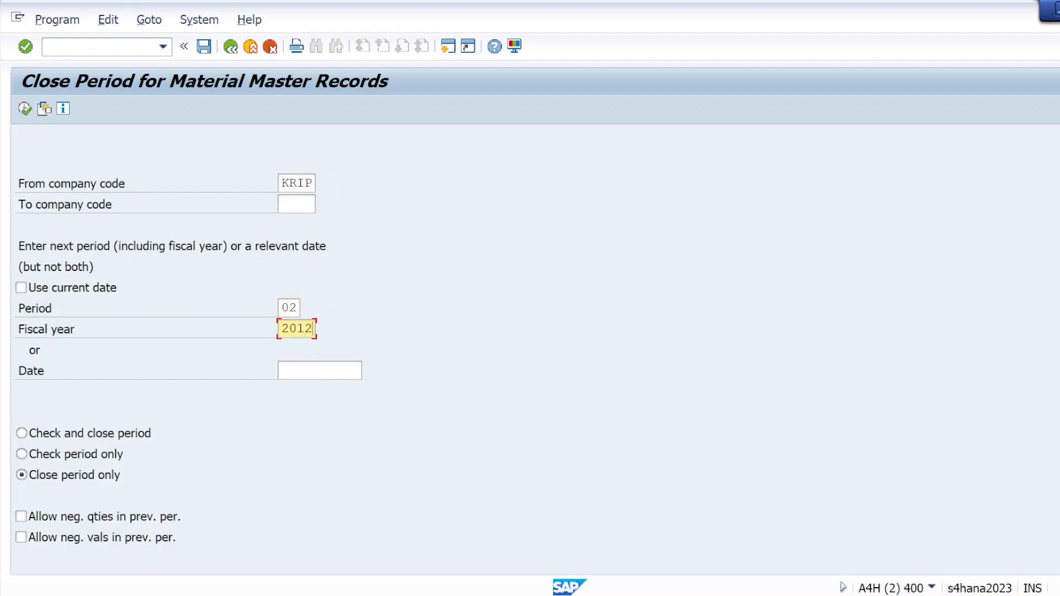
pyautogui.press('BackSpace')
pyautogui.press('BackSpace')
pyautogui.write('25')
pyautogui.click(24, 109)
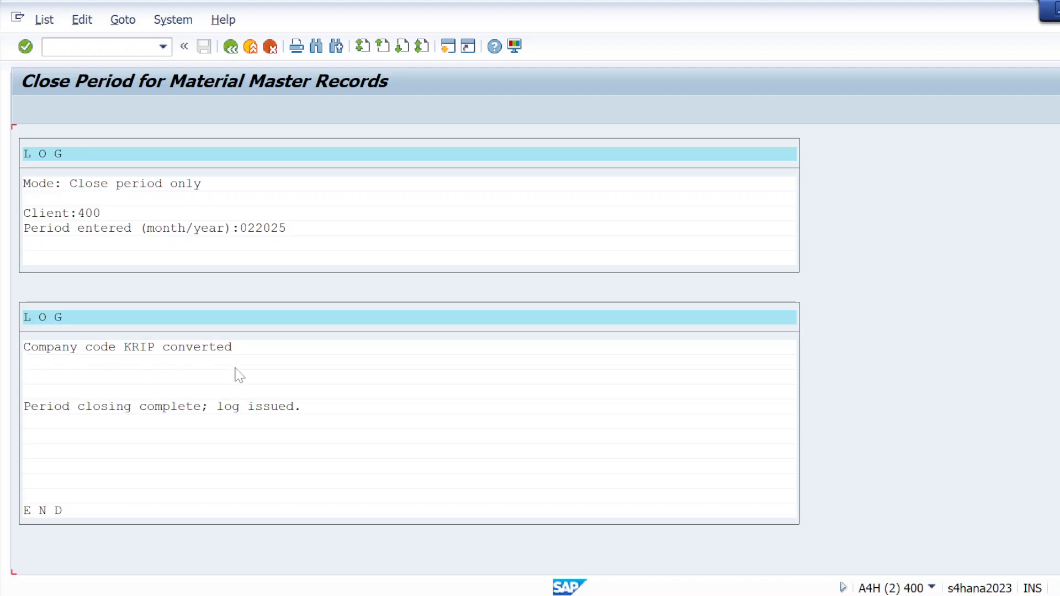
# Step: Leave the period closing log and start transaction MMRV in the same session
pyautogui.click(230, 47)
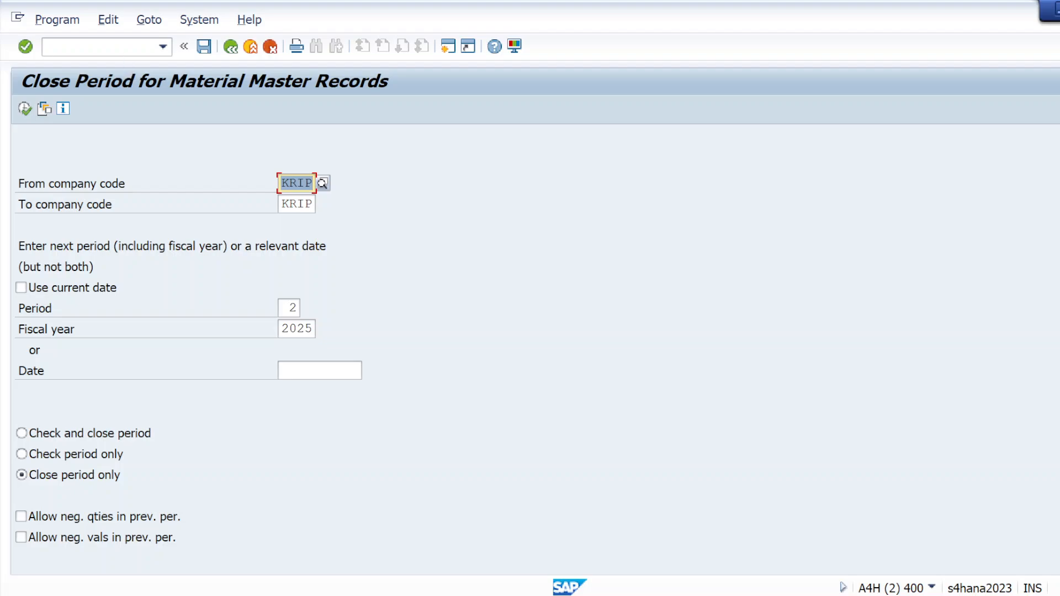
pyautogui.hotkey('ctrl', '/')
pyautogui.write('/nm')
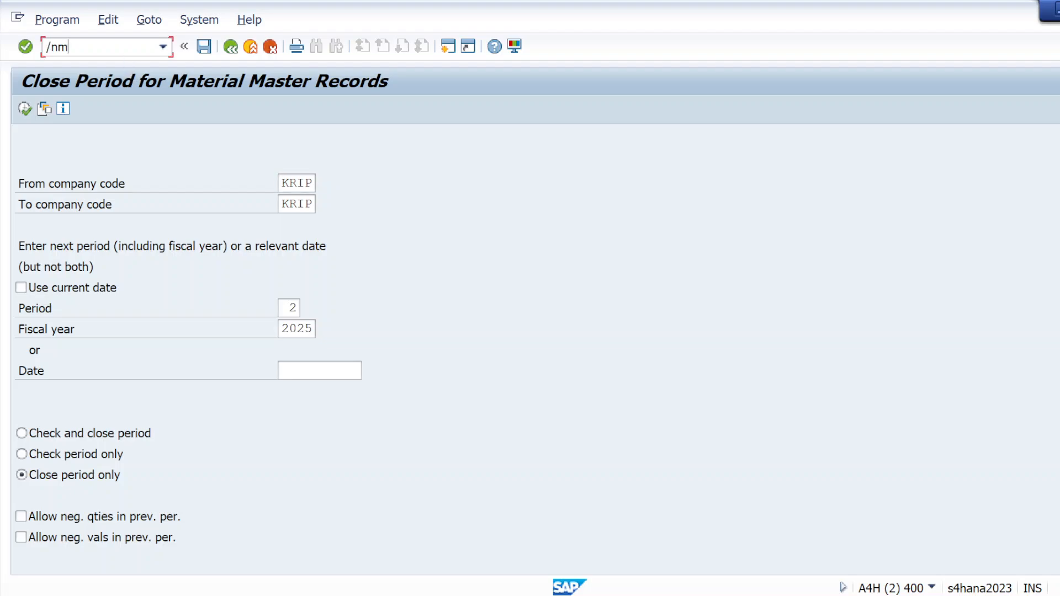
pyautogui.write('rv')
pyautogui.press('BackSpace')
pyautogui.press('BackSpace')
pyautogui.write('mrv')
pyautogui.press('Return')
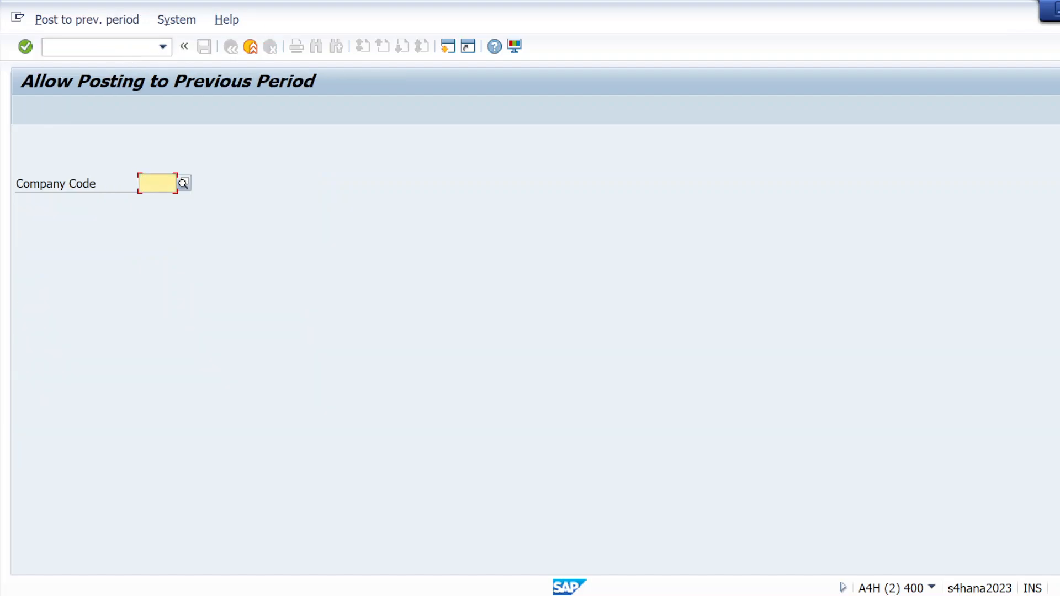
# Step: Display the posting periods and previous-period posting settings for company code KRIP
pyautogui.write('kri')
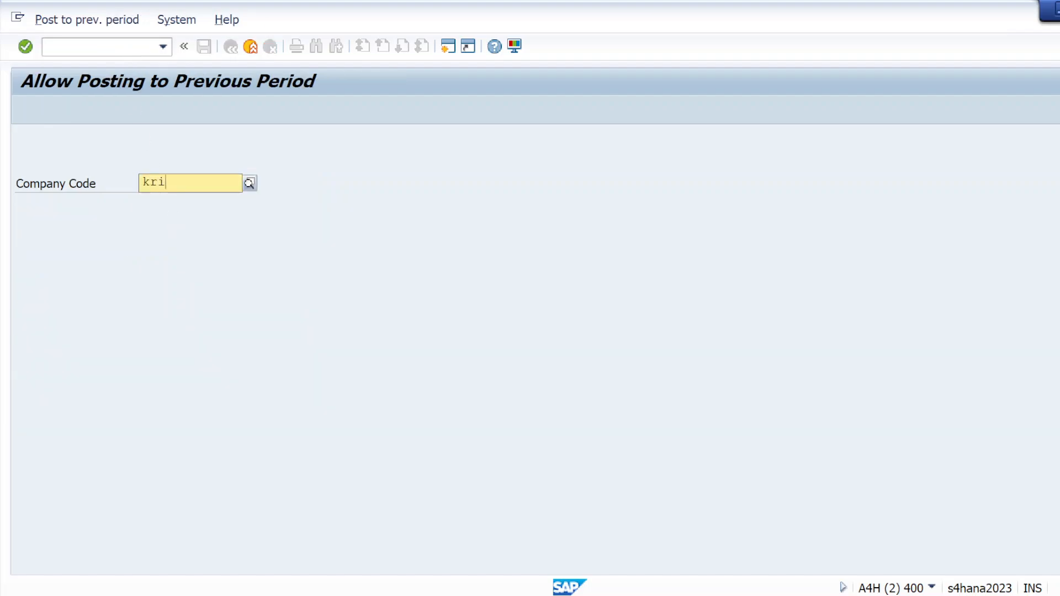
pyautogui.write('p')
pyautogui.press('Return')
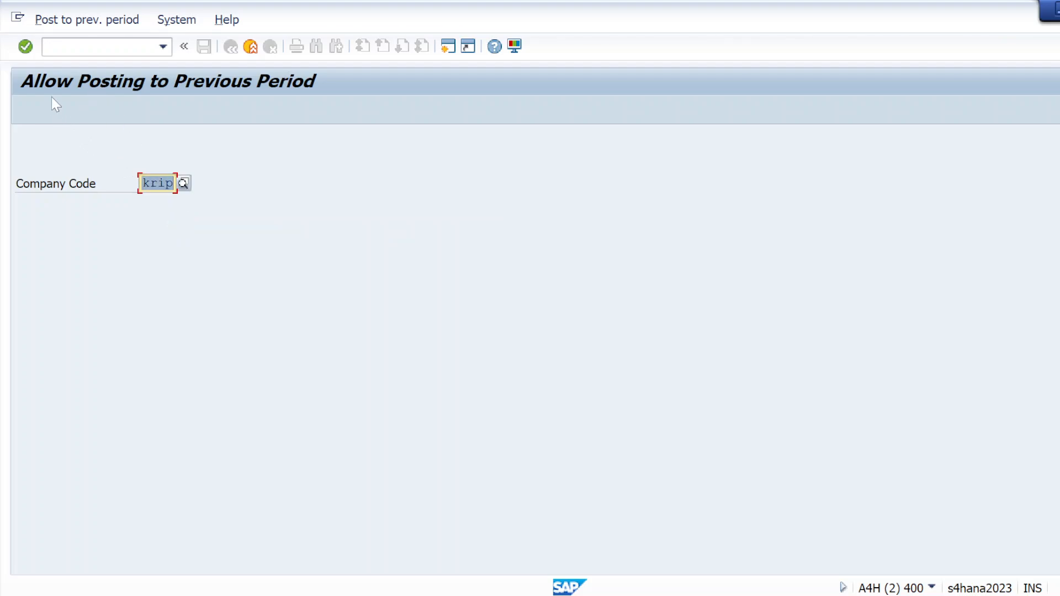
pyautogui.click(25, 47)
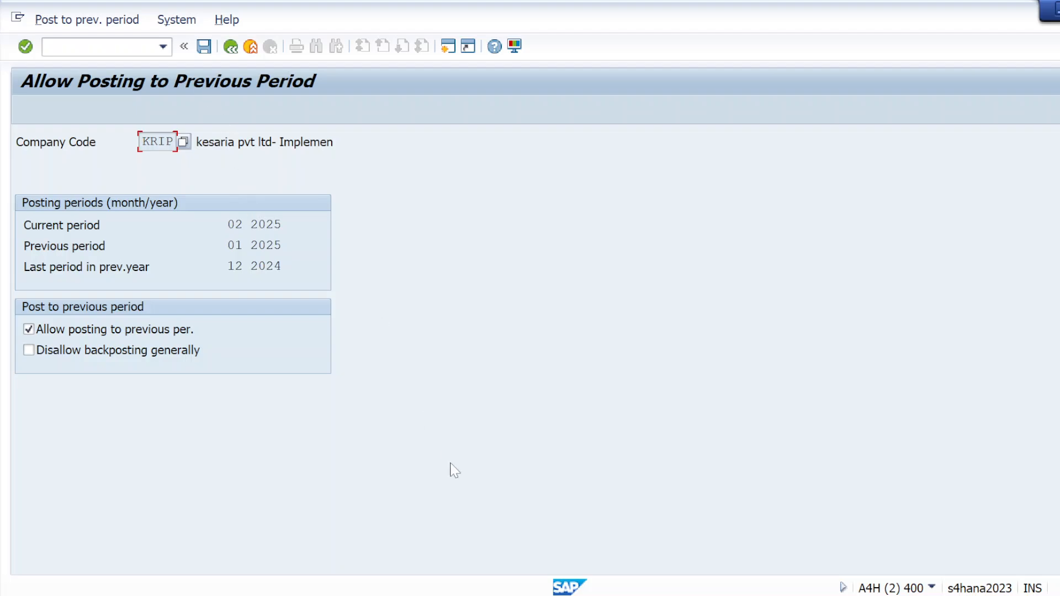
# Step: Switch back to the goods receipt session, check the entries, and try to post the receipt
pyautogui.moveTo(586, 595)
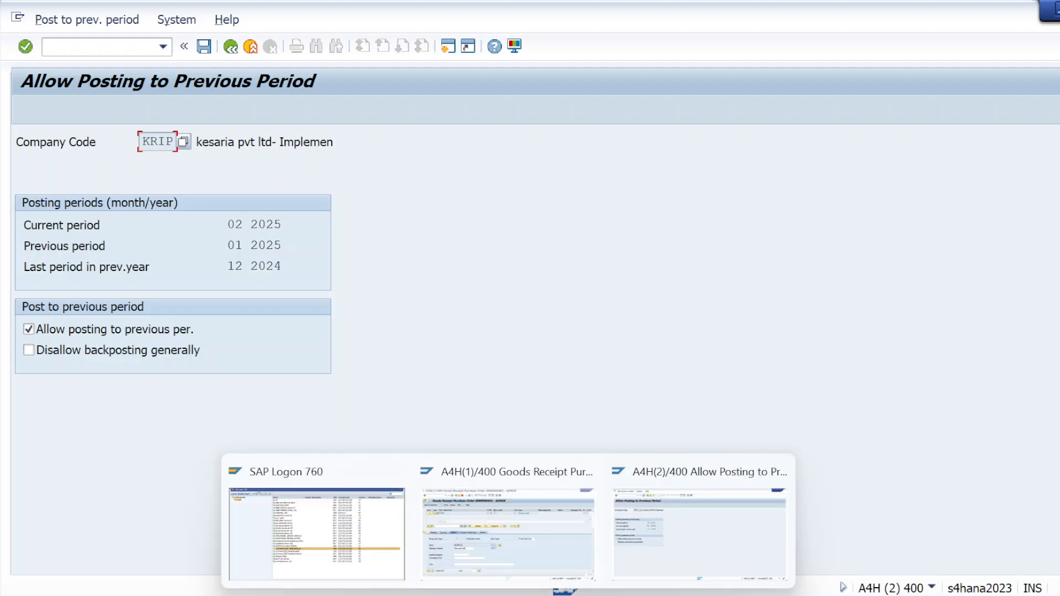
pyautogui.click(545, 559)
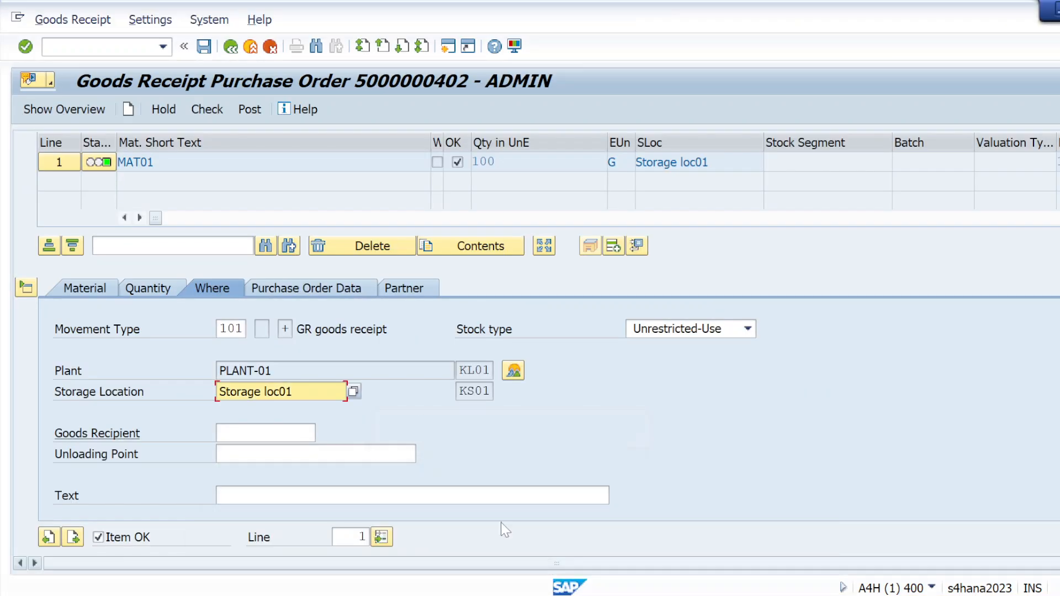
pyautogui.click(214, 113)
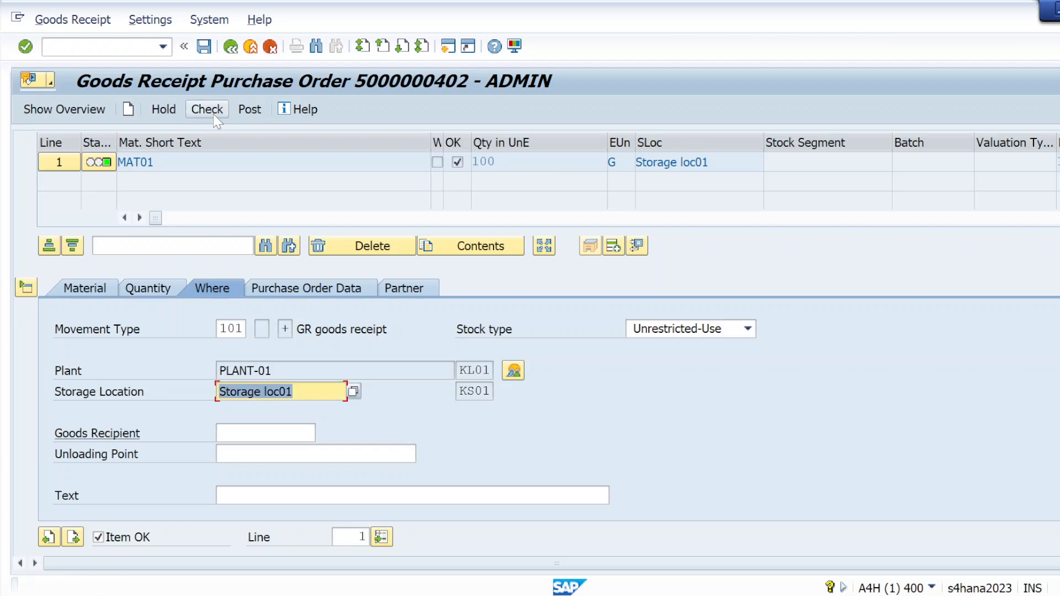
pyautogui.click(248, 112)
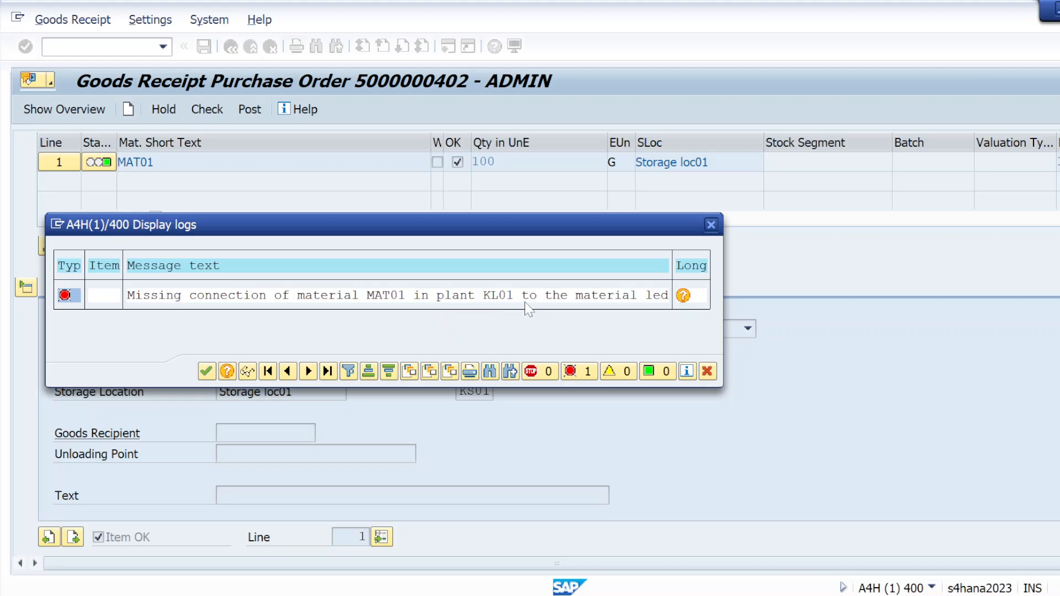
# Step: Read the long text of the message about material MAT01 in plant KL01 and close the log
pyautogui.click(685, 298)
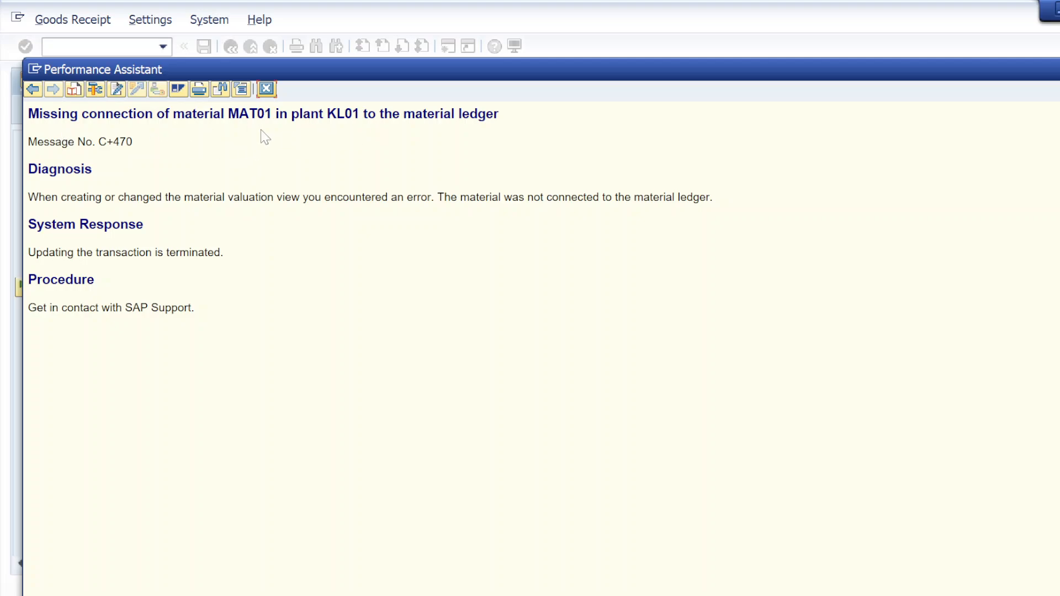
pyautogui.click(267, 88)
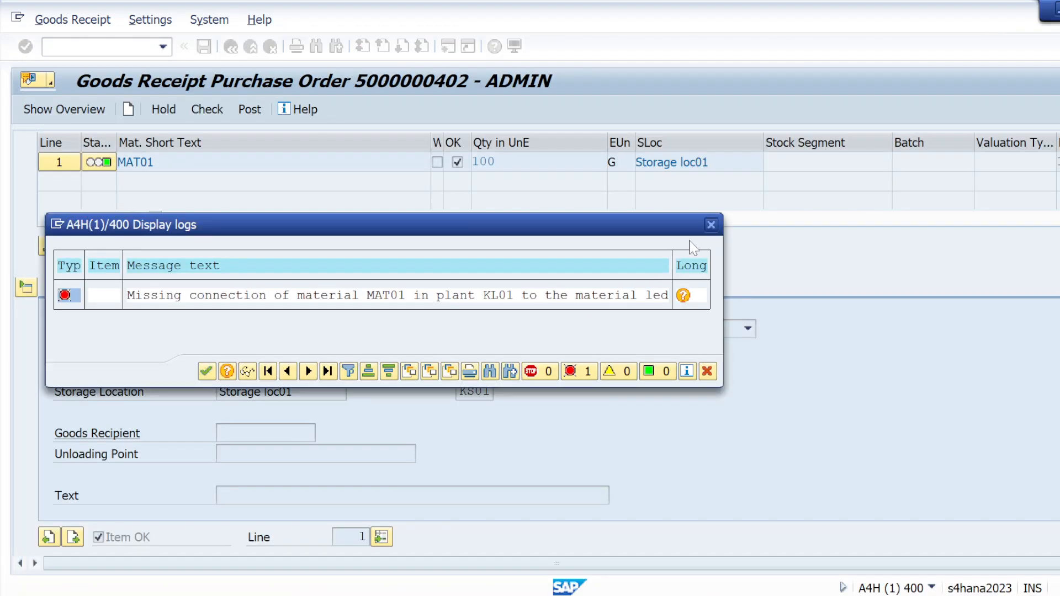
pyautogui.click(713, 226)
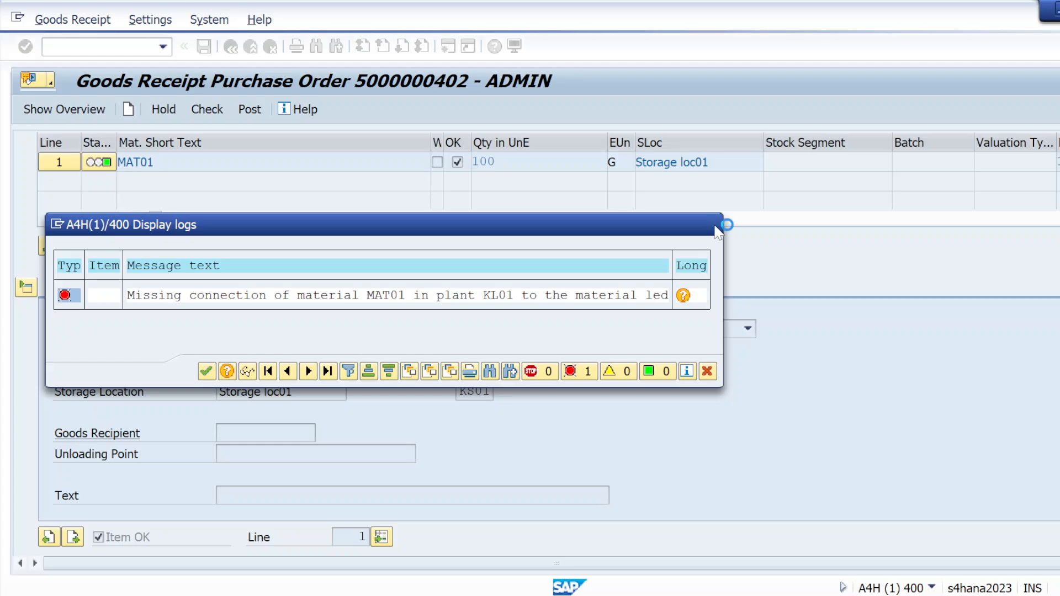
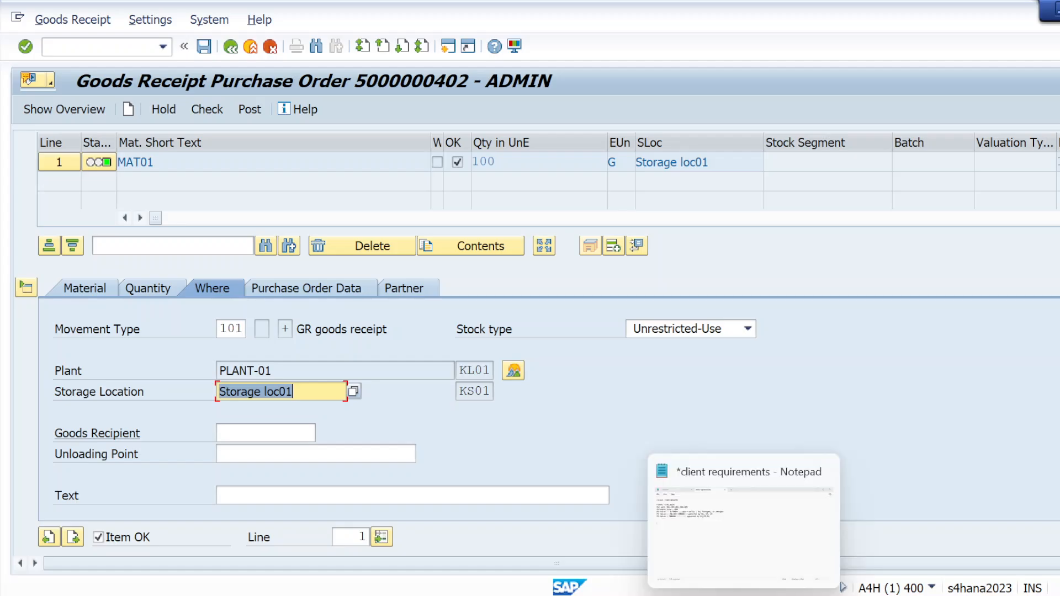
# Step: Switch to the client requirements note and add a line below the PO value rules for step01, creating the characteristics
pyautogui.click(723, 569)
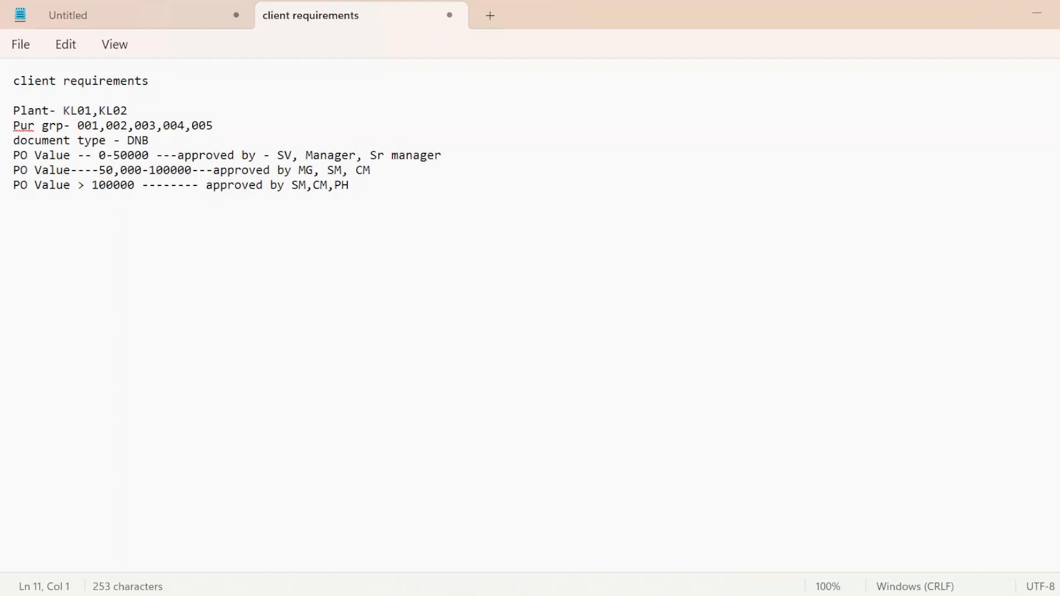
pyautogui.write('step01- create chadr')
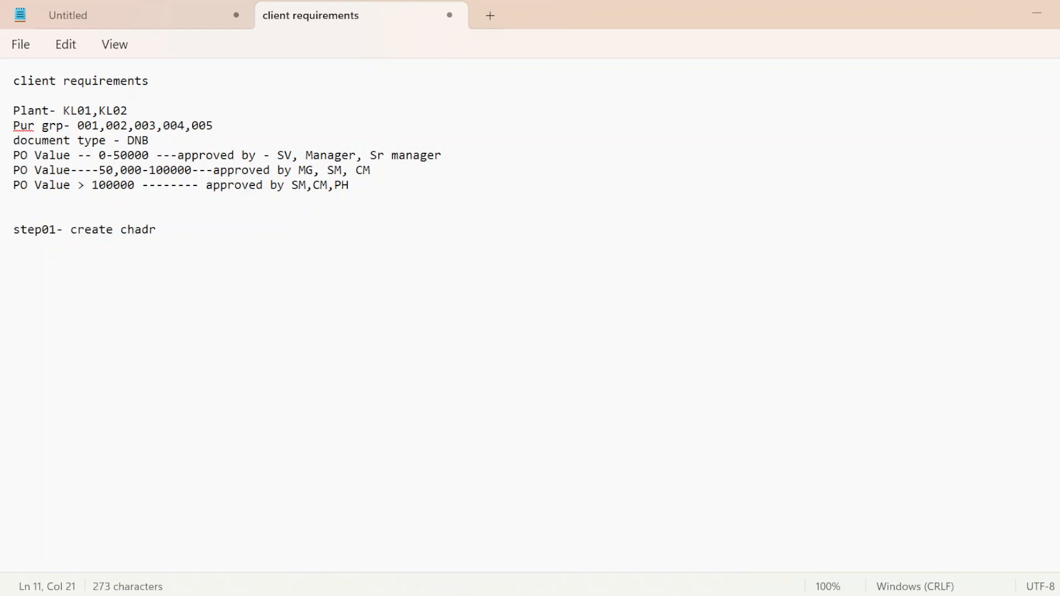
pyautogui.press('BackSpace')
pyautogui.press('BackSpace')
pyautogui.write('r')
pyautogui.write('cterstic')
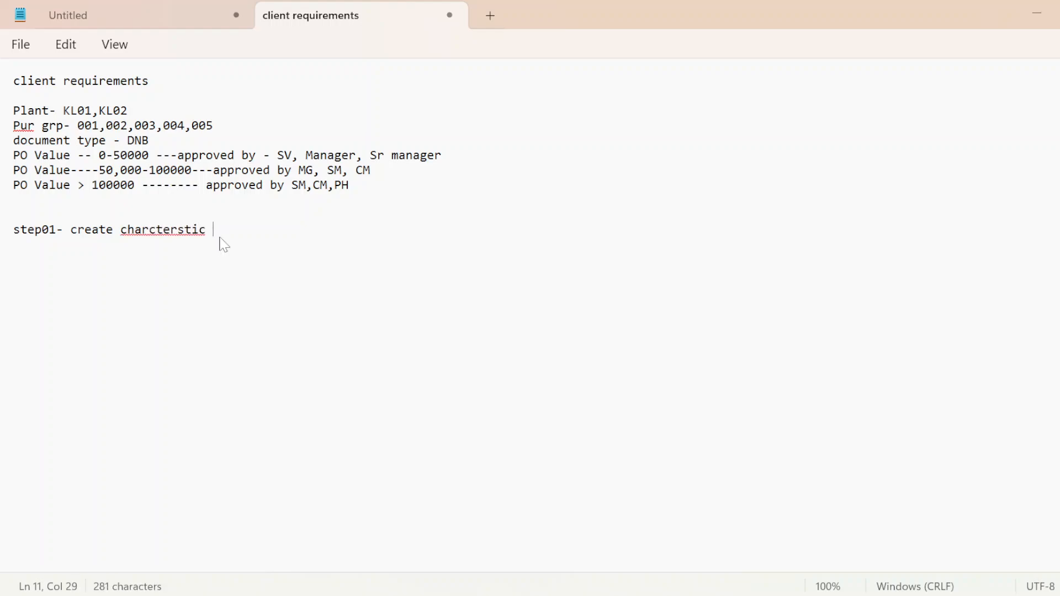
pyautogui.press('BackSpace')
pyautogui.write('s')
pyautogui.press('Return')
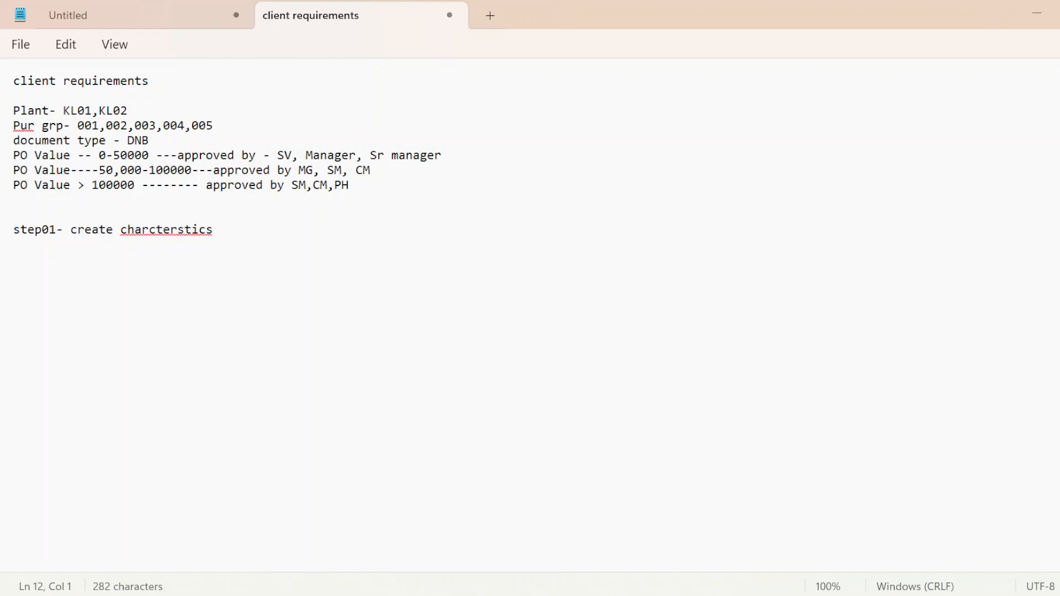
# Step: Correct the misspelled last word of the step01 line to "characteristics" and leave a blank line below it
pyautogui.click(204, 232)
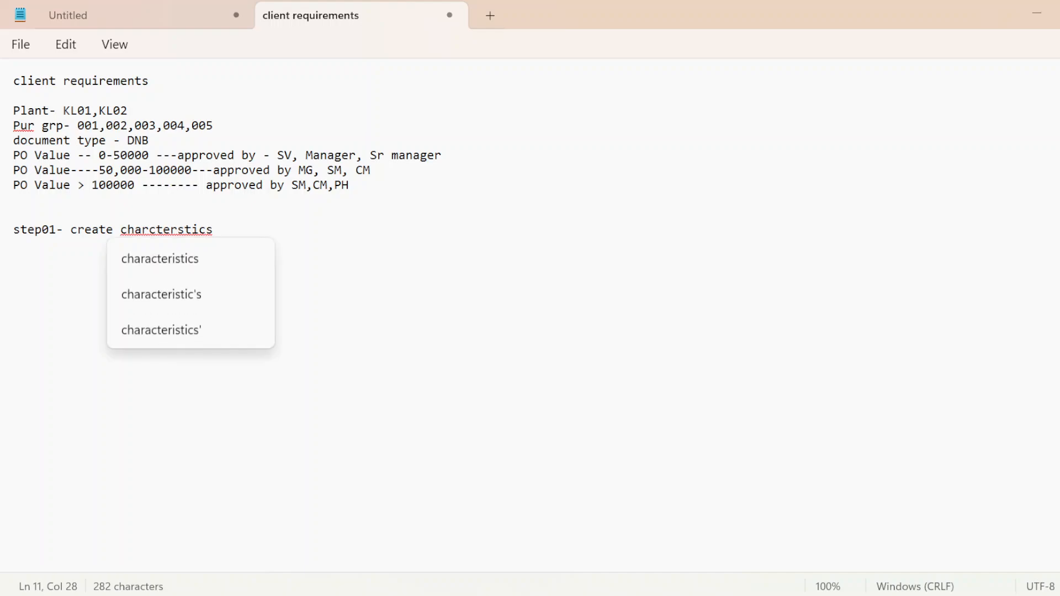
pyautogui.click(173, 259)
pyautogui.press('Return')
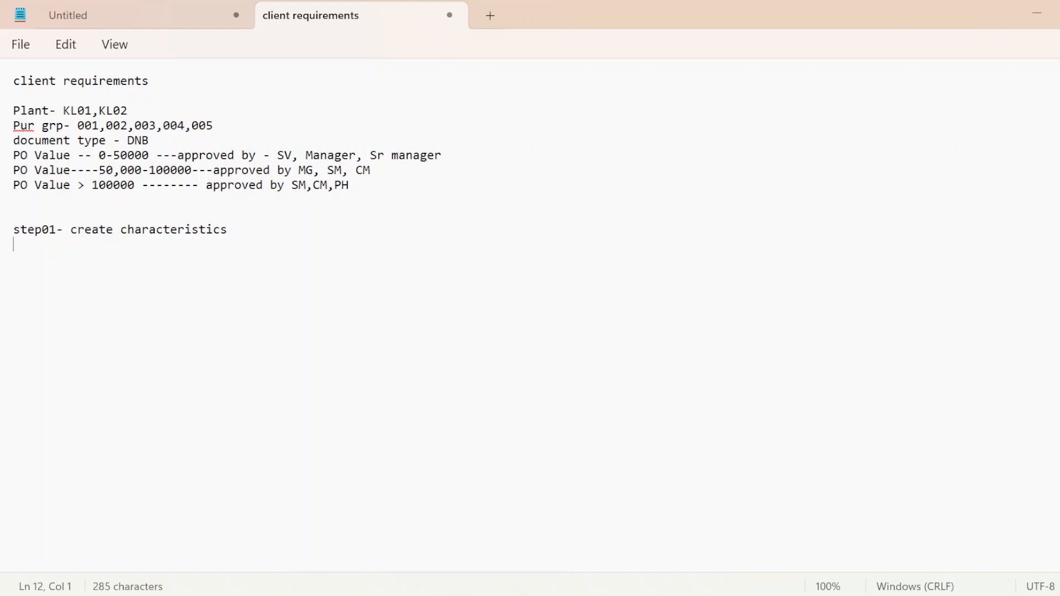
pyautogui.press('Return')
# Step: Switch to the second SAP session, start transaction SPRO in place of the posting period display, and open the SAP Reference IMG
pyautogui.press('super+d')
pyautogui.hotkey('alt', 'Tab')
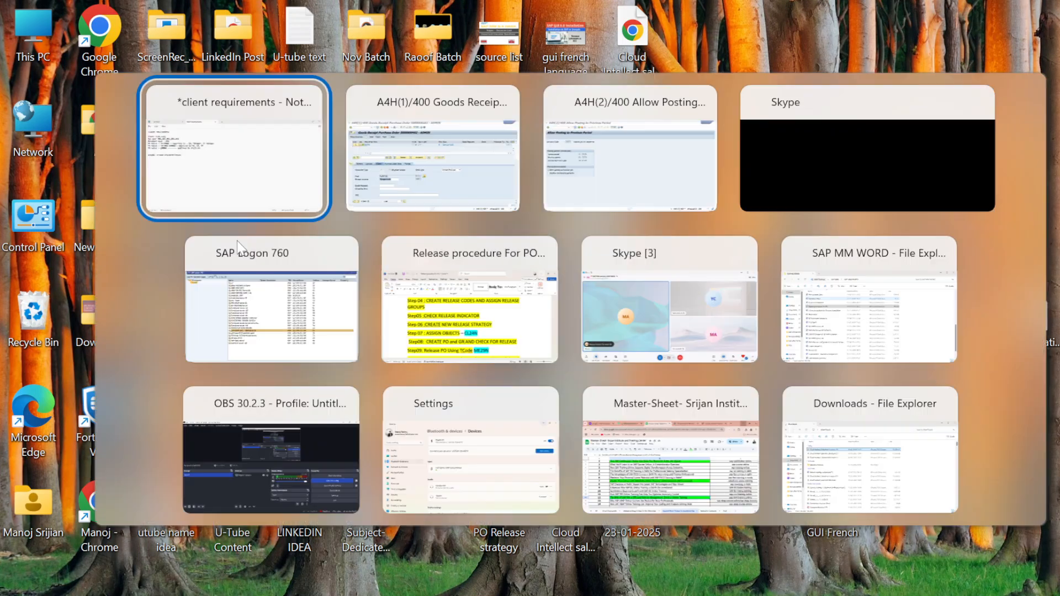
pyautogui.hotkey('alt', 'Tab')
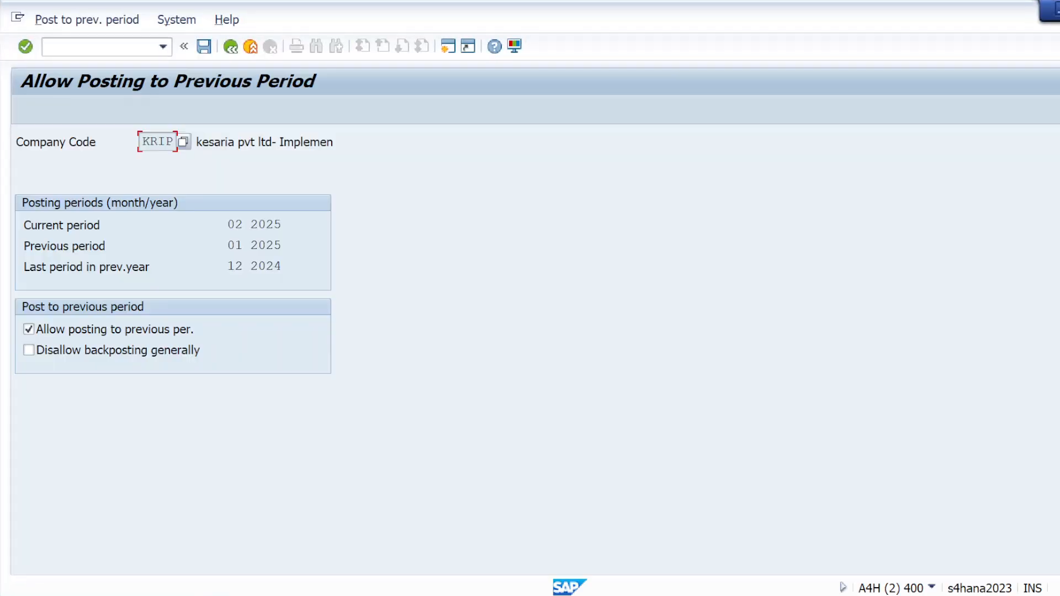
pyautogui.write('/nspro')
pyautogui.press('Return')
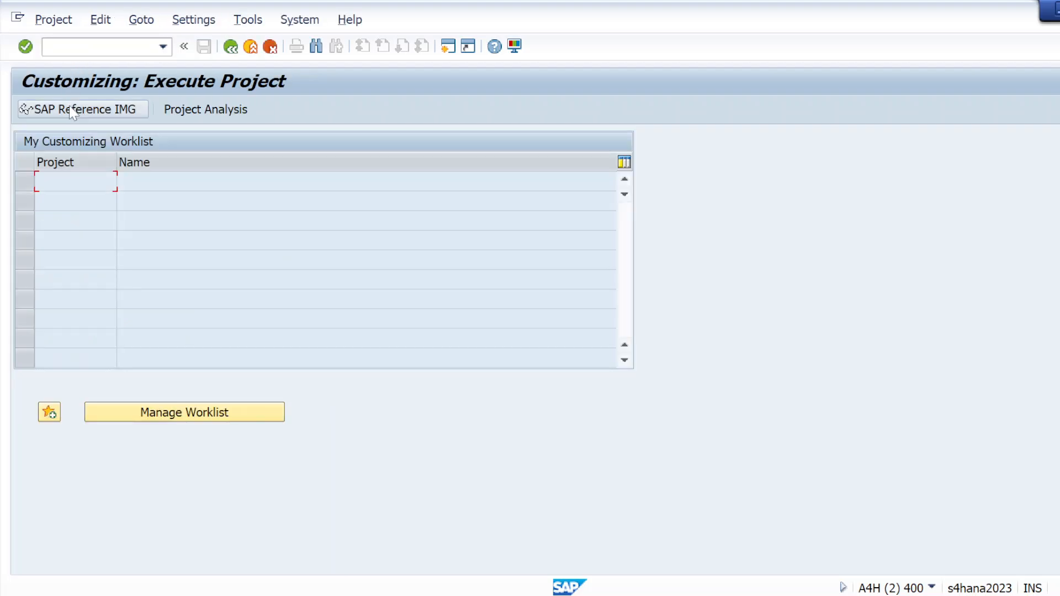
pyautogui.click(72, 110)
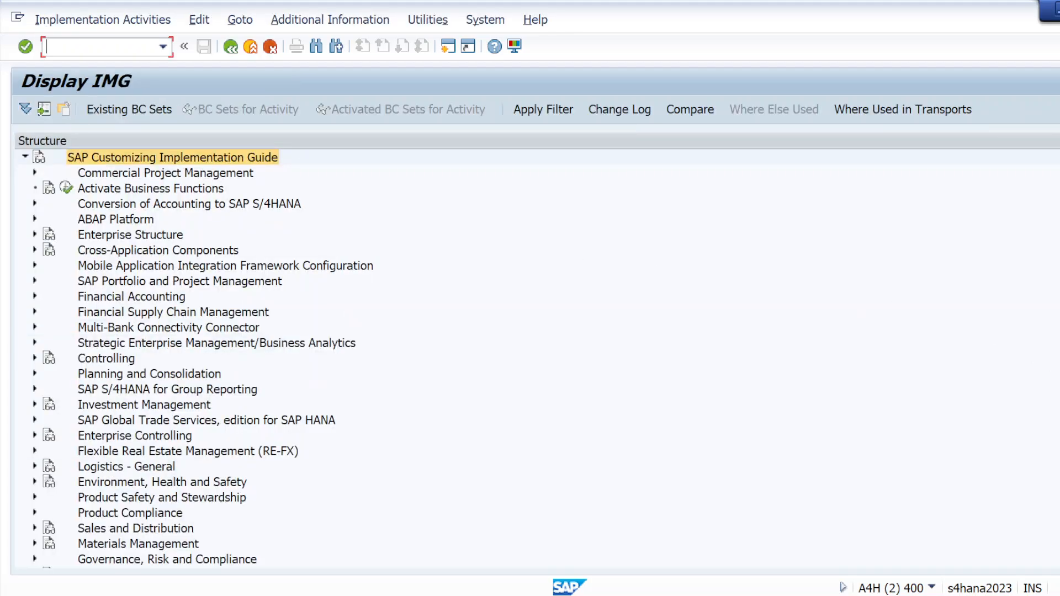
# Step: Open the Edit Characteristic activity in the IMG under Materials Management, Purchasing, Purchase Order, Release Procedure for Purchase Orders
pyautogui.scroll(-3, 207, 358)
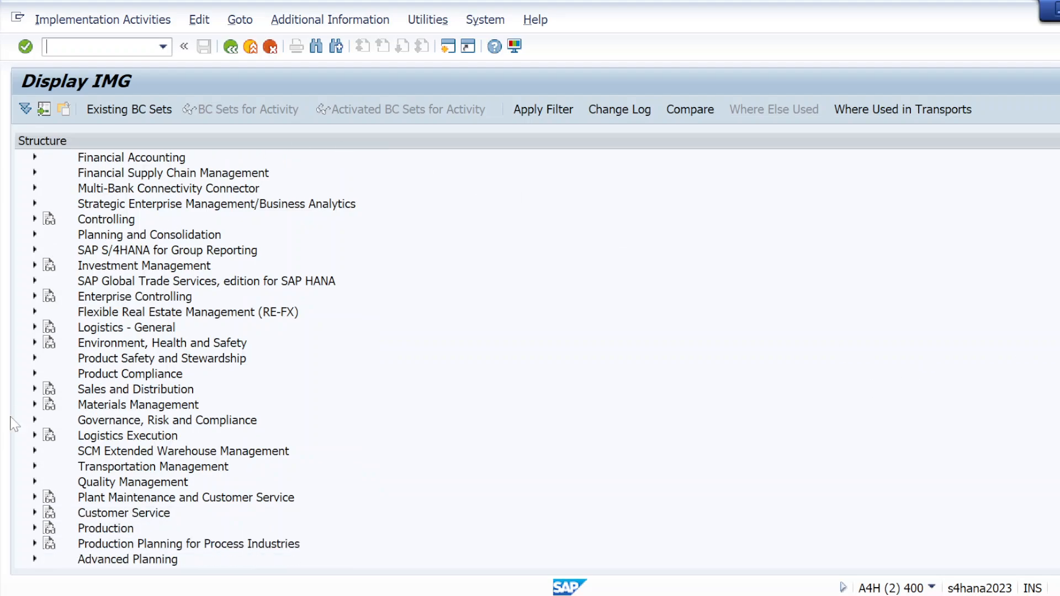
pyautogui.click(35, 405)
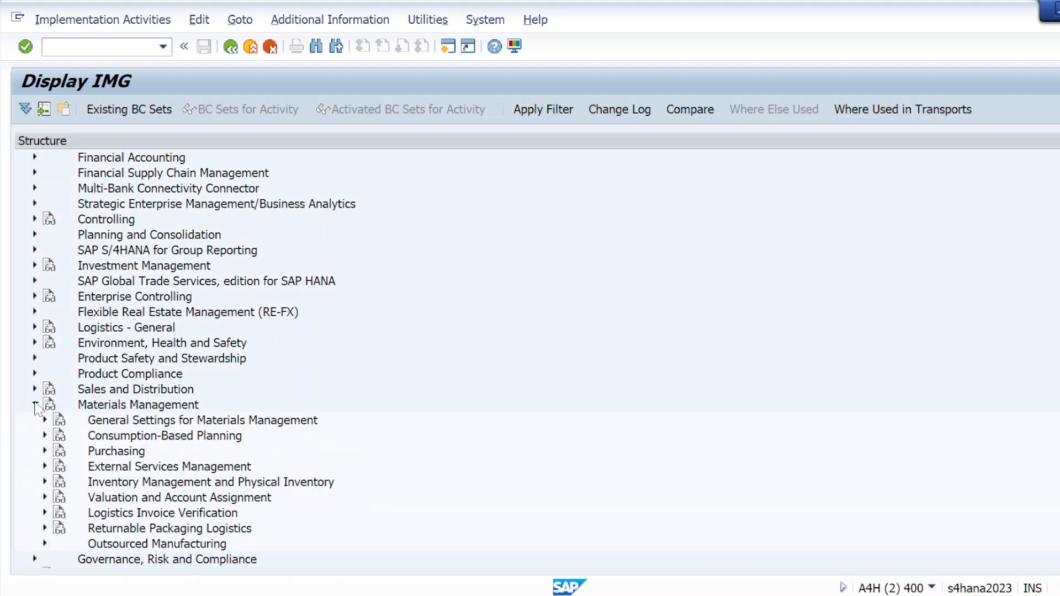
pyautogui.click(43, 452)
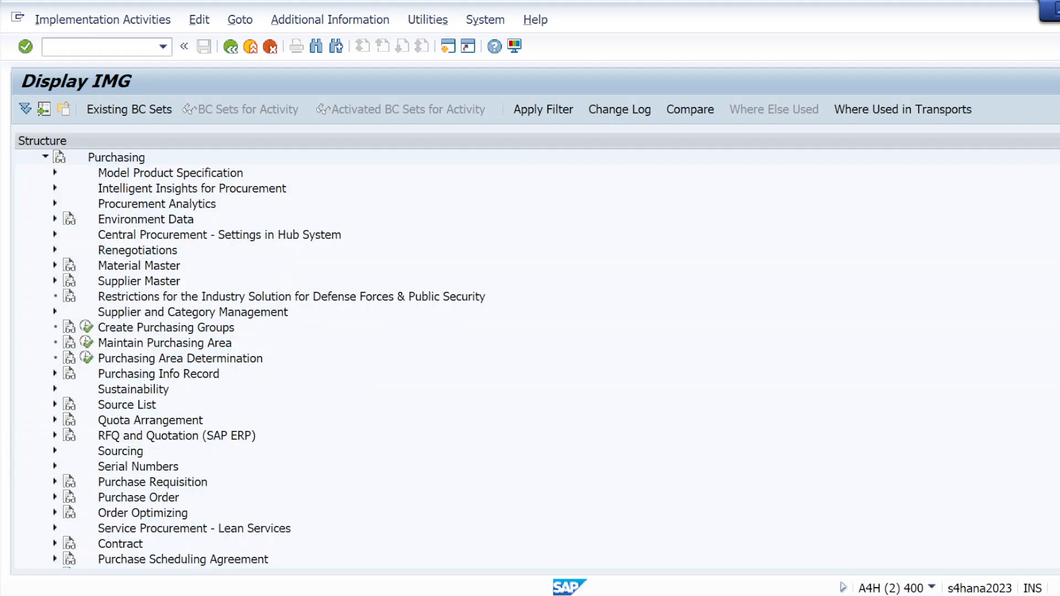
pyautogui.scroll(-2, 268, 357)
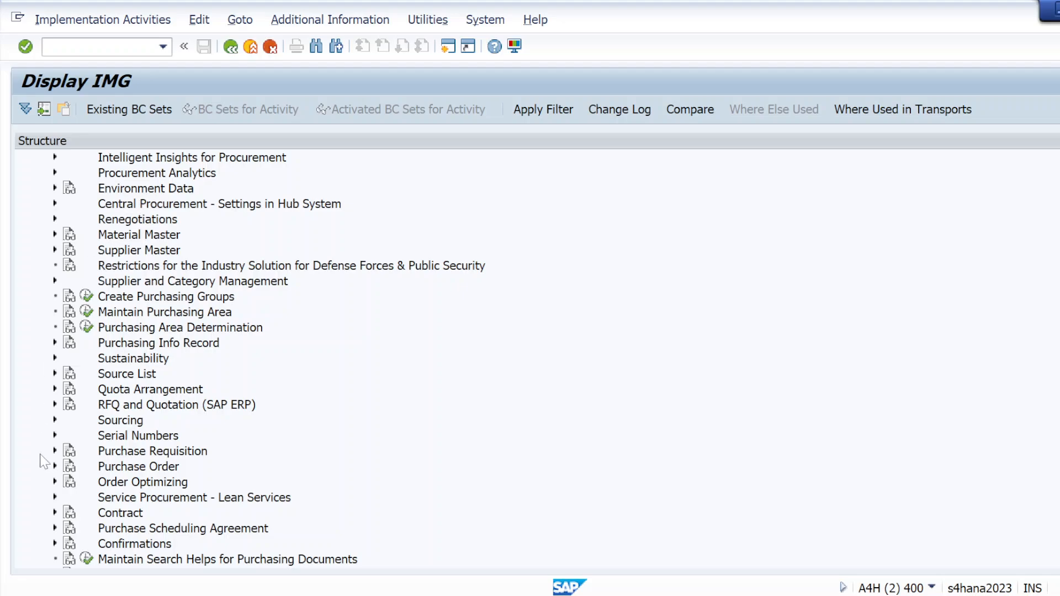
pyautogui.click(55, 467)
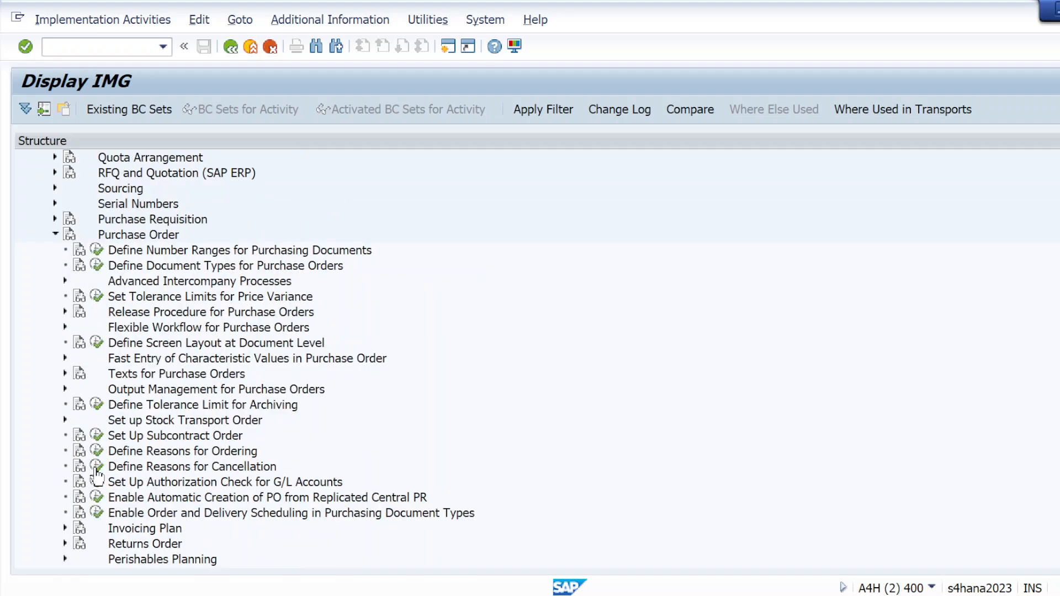
pyautogui.scroll(-1, 530, 359)
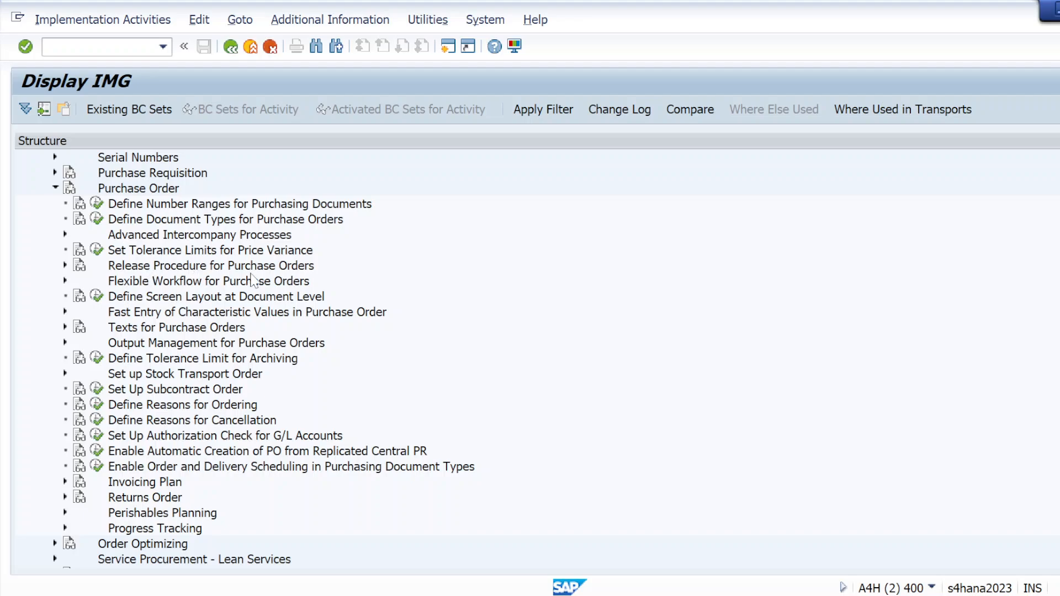
pyautogui.click(65, 265)
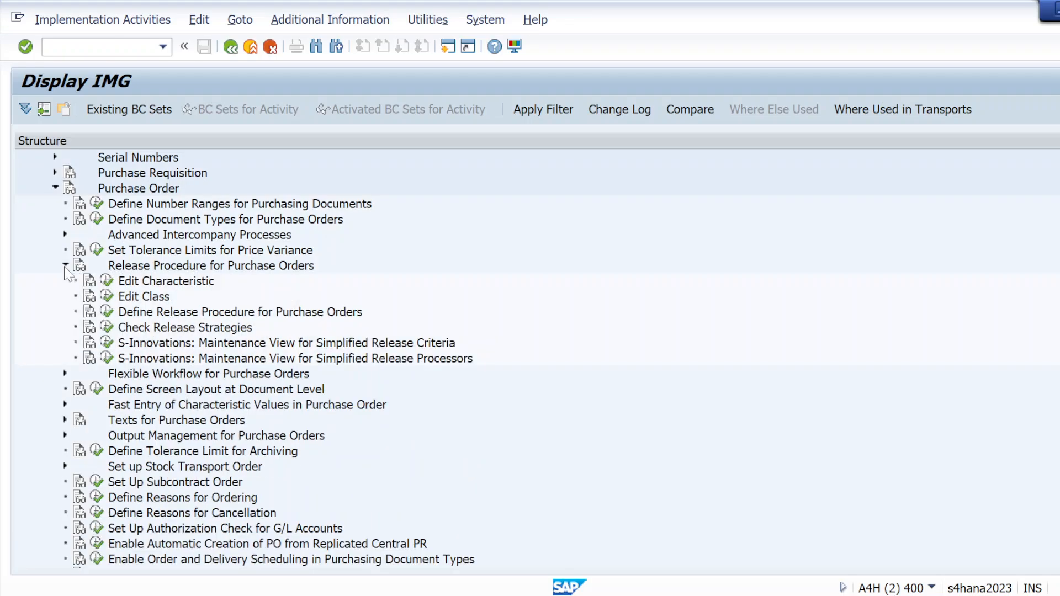
pyautogui.click(107, 282)
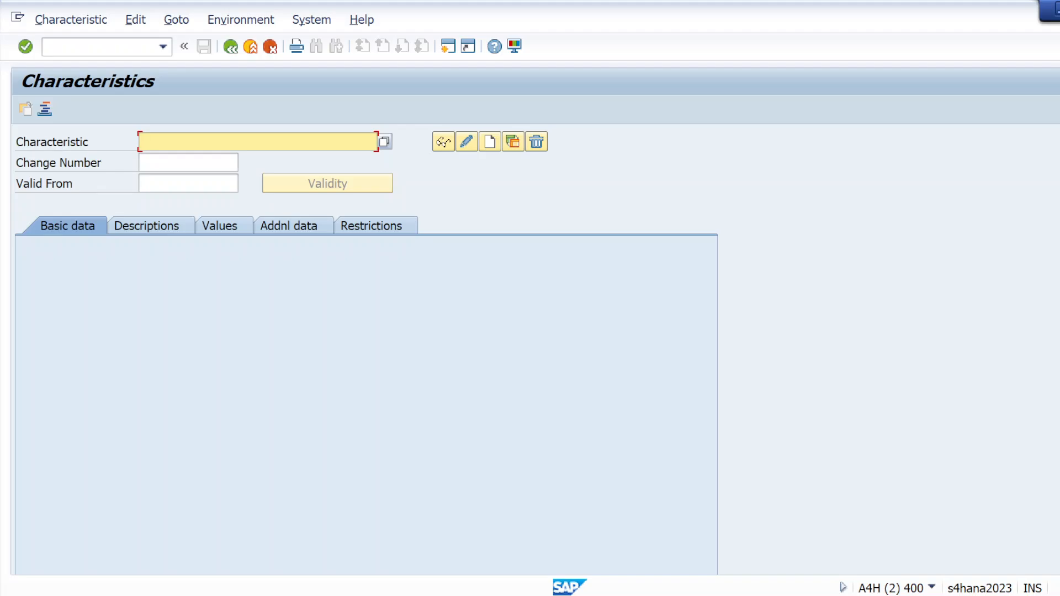
# Step: Switch back to the client requirements note and write the draft characteristic name PO_Char_01 below the step01 heading
pyautogui.hotkey('alt', 'Tab')
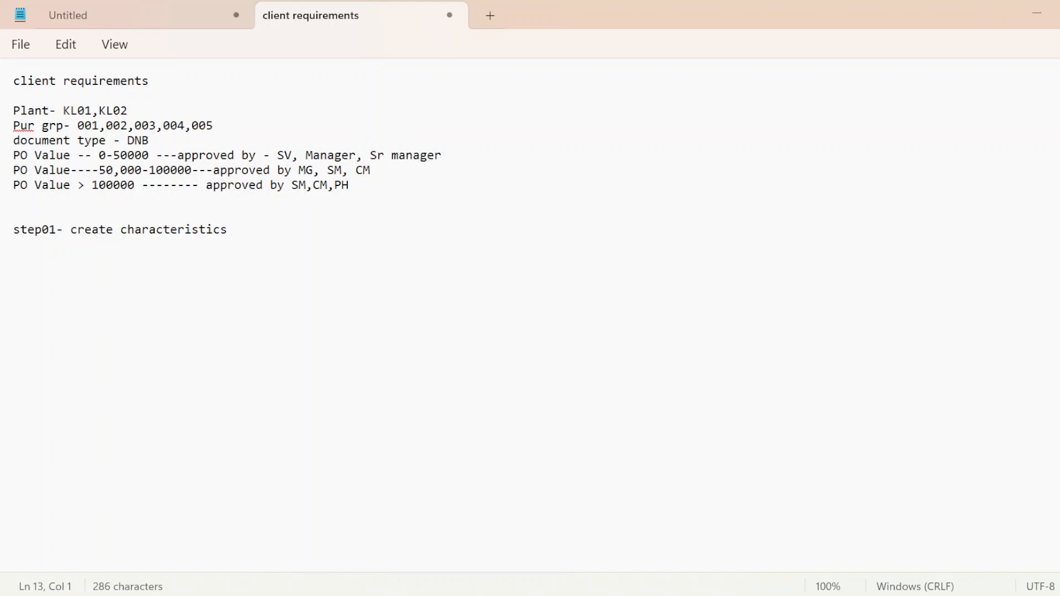
pyautogui.write('char')
pyautogui.press('BackSpace')
pyautogui.press('BackSpace')
pyautogui.press('BackSpace')
pyautogui.press('BackSpace')
pyautogui.press('capslock')
pyautogui.write('PO')
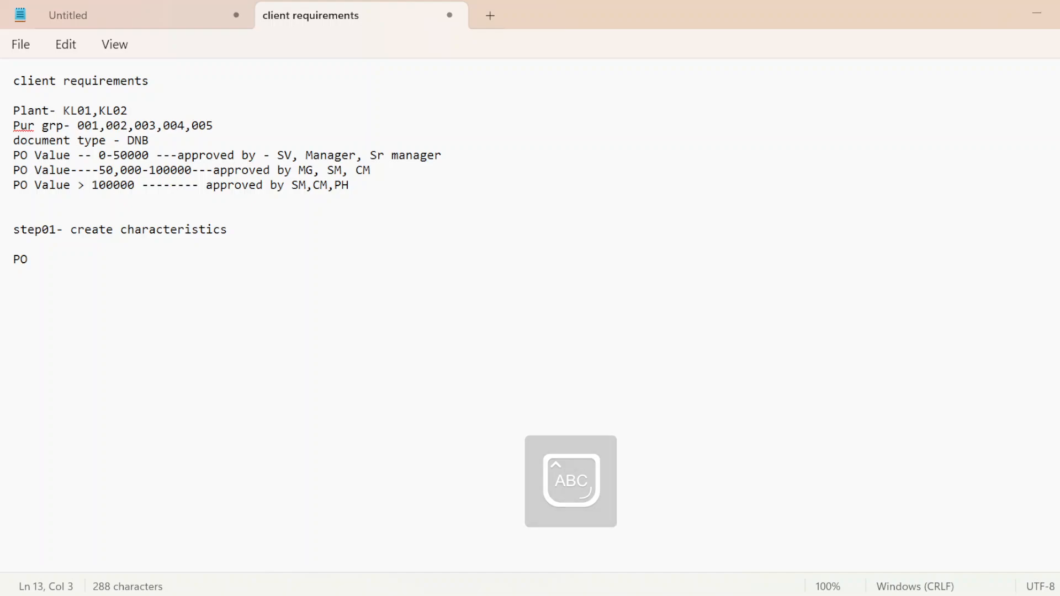
pyautogui.write('_CH')
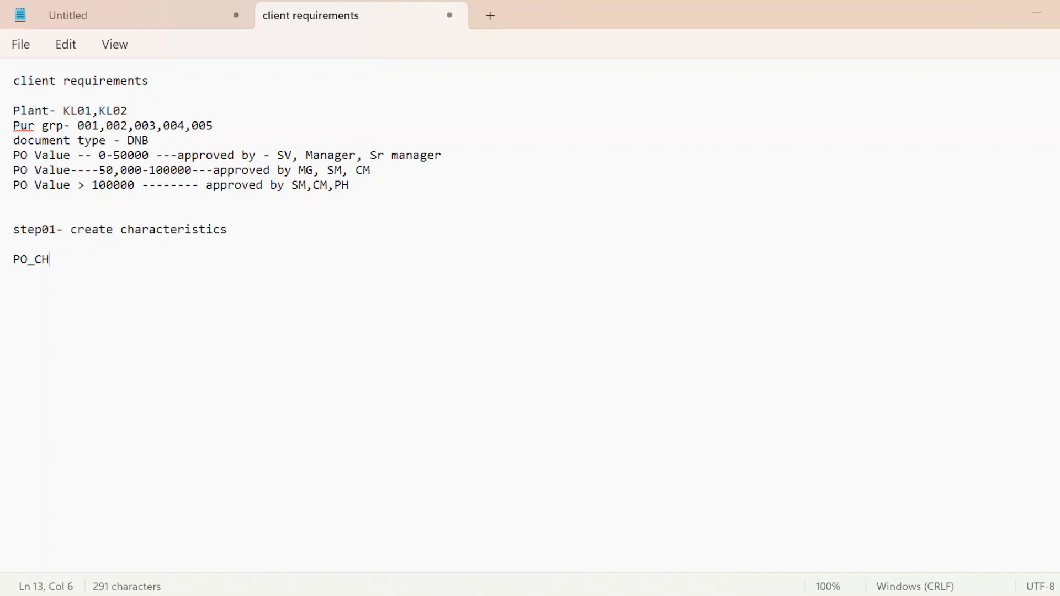
pyautogui.press('BackSpace')
pyautogui.press('capslock')
pyautogui.write('har')
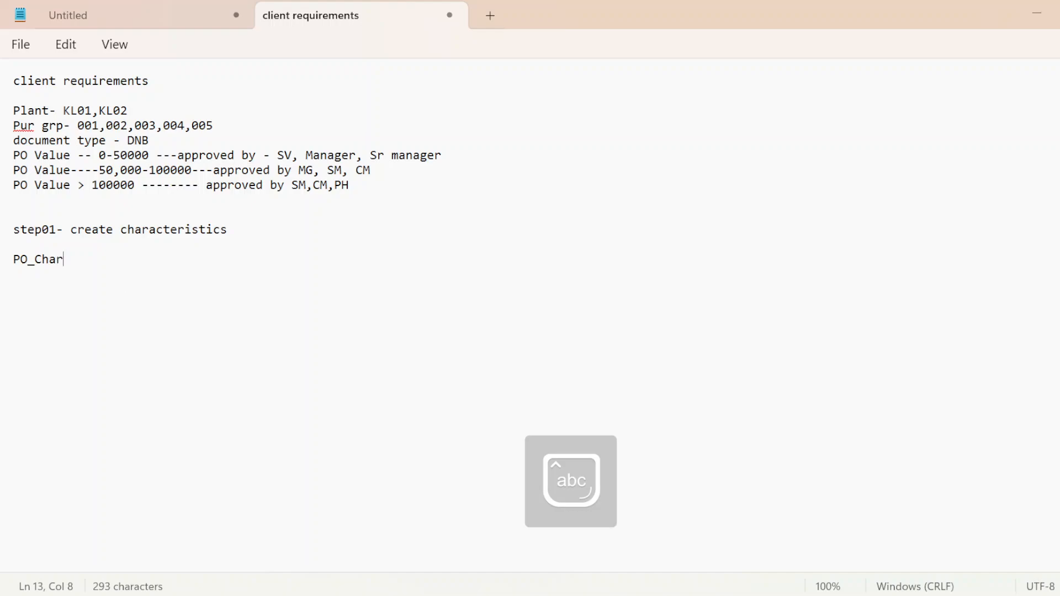
pyautogui.write('_01')
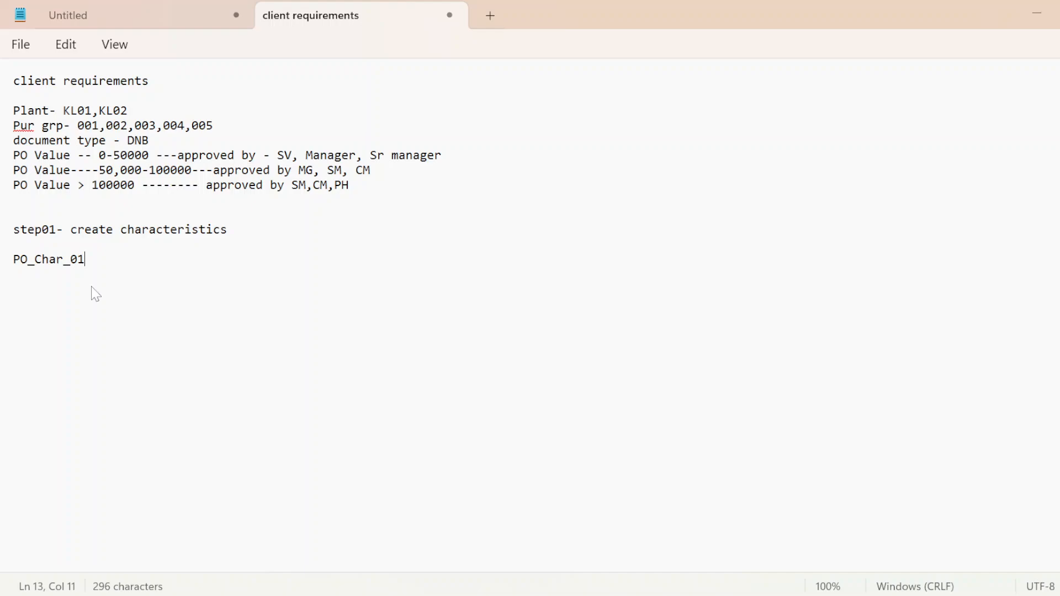
# Step: Cut the draft characteristic name back to the prefix PO_
pyautogui.press('BackSpace')
pyautogui.press('BackSpace')
pyautogui.press('BackSpace')
pyautogui.press('BackSpace')
pyautogui.press('BackSpace')
pyautogui.press('BackSpace')
pyautogui.press('BackSpace')
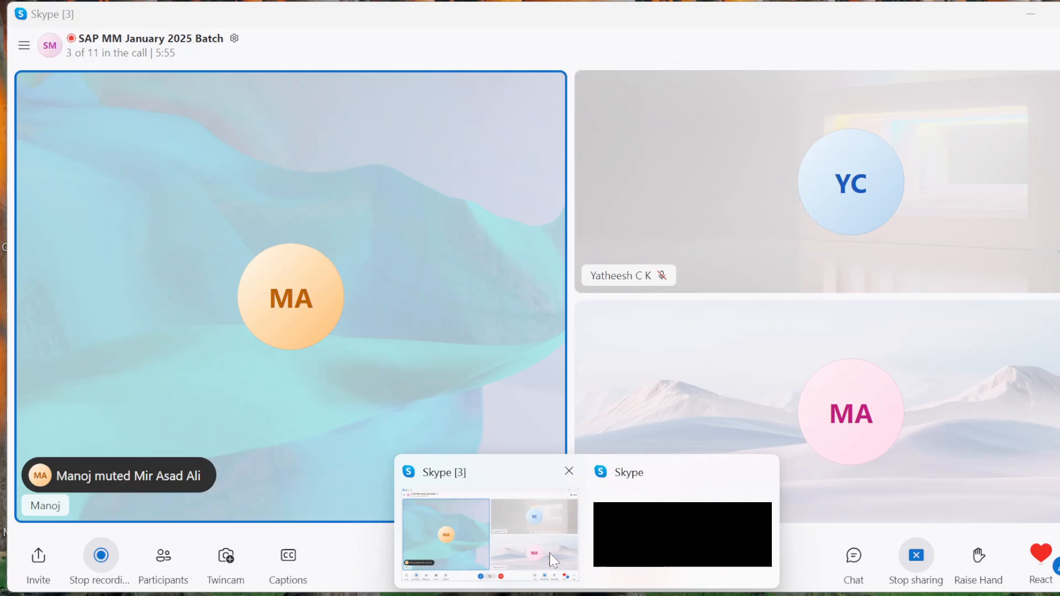
# Step: Check the Skype call window, then review the plant, purchasing group, document type and PO value requirements in the note
pyautogui.click(549, 552)
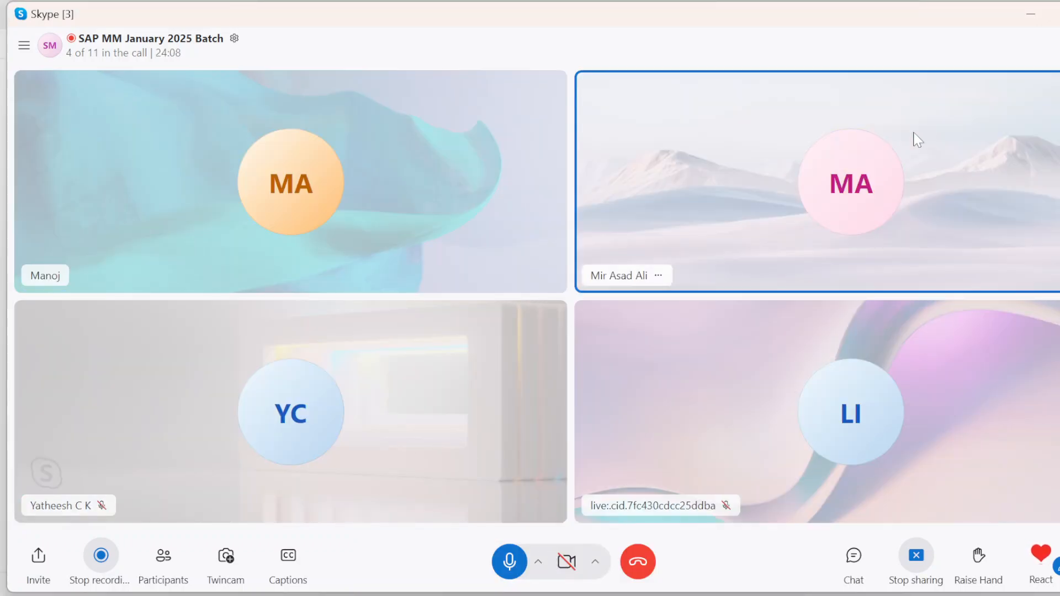
pyautogui.click(1028, 13)
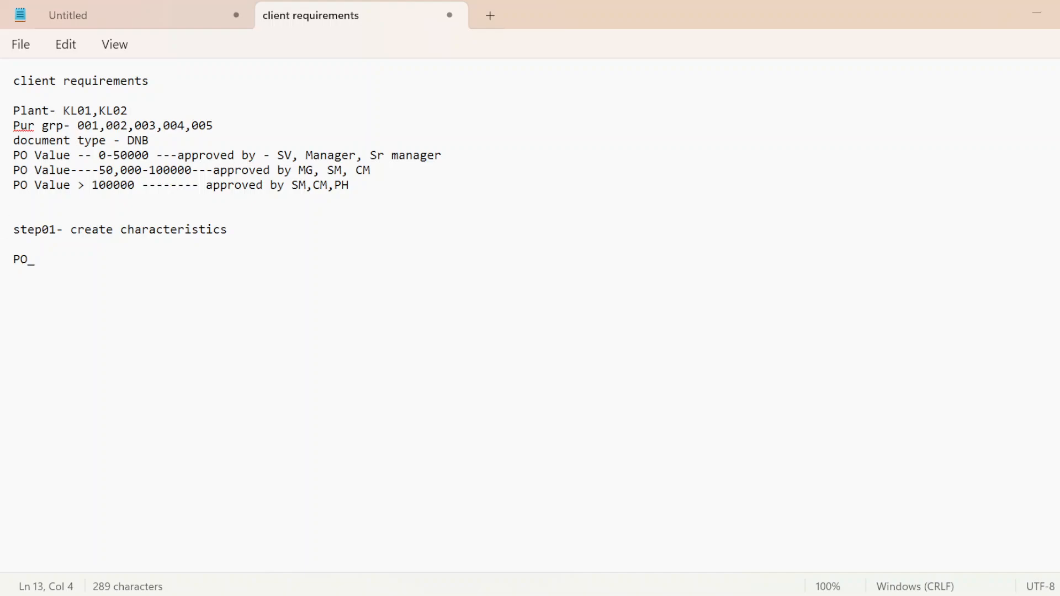
pyautogui.click(35, 111)
pyautogui.click(50, 114)
pyautogui.rightClick(28, 126)
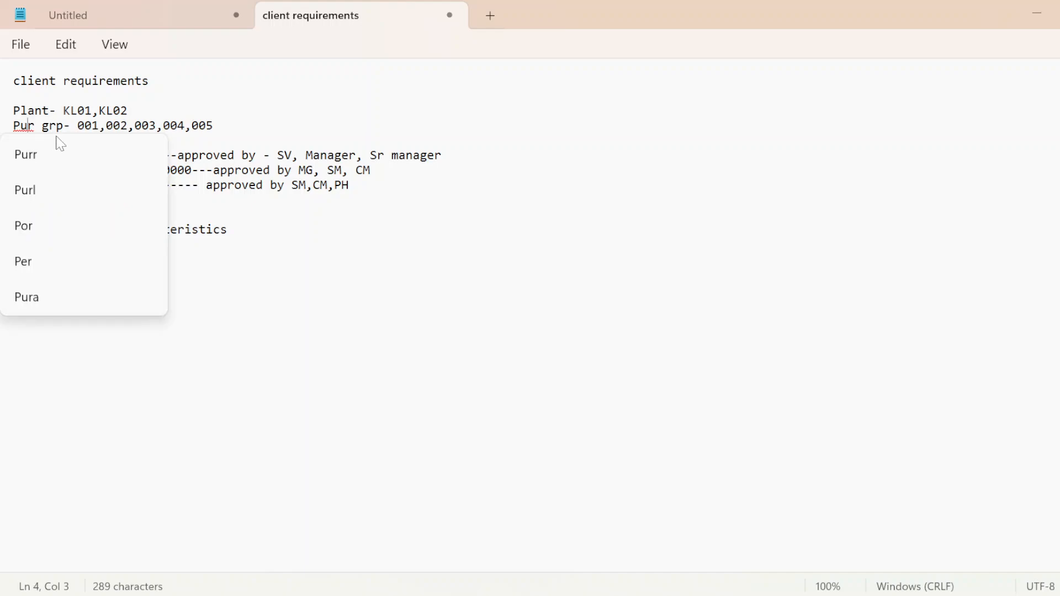
pyautogui.click(214, 126)
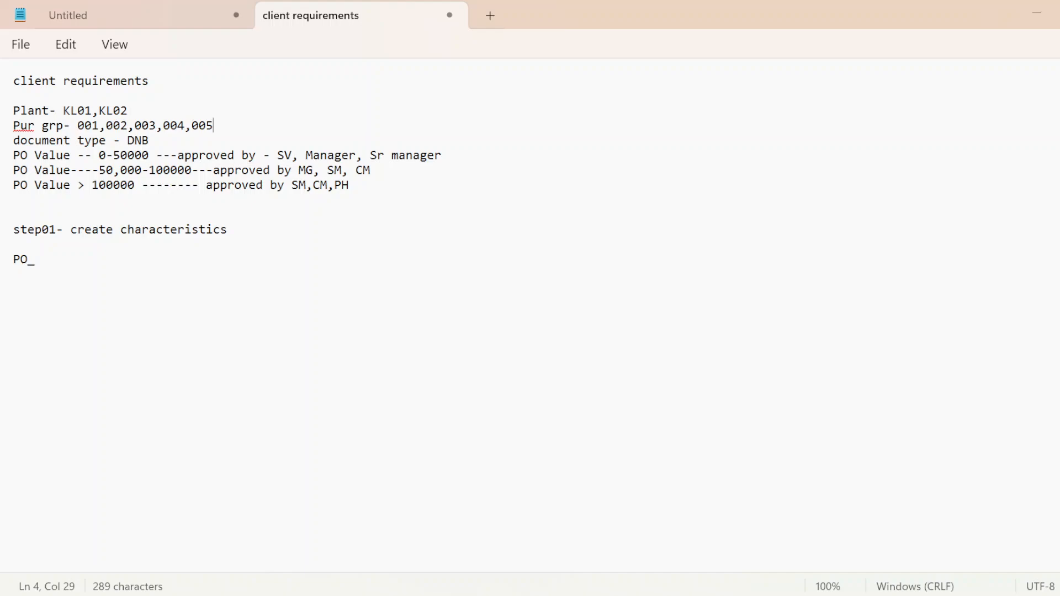
pyautogui.click(85, 141)
pyautogui.click(65, 170)
# Step: Complete the first characteristic name as PO_Plant_01 and begin a new line
pyautogui.click(43, 271)
pyautogui.press('capslock')
pyautogui.write('P')
pyautogui.press('capslock')
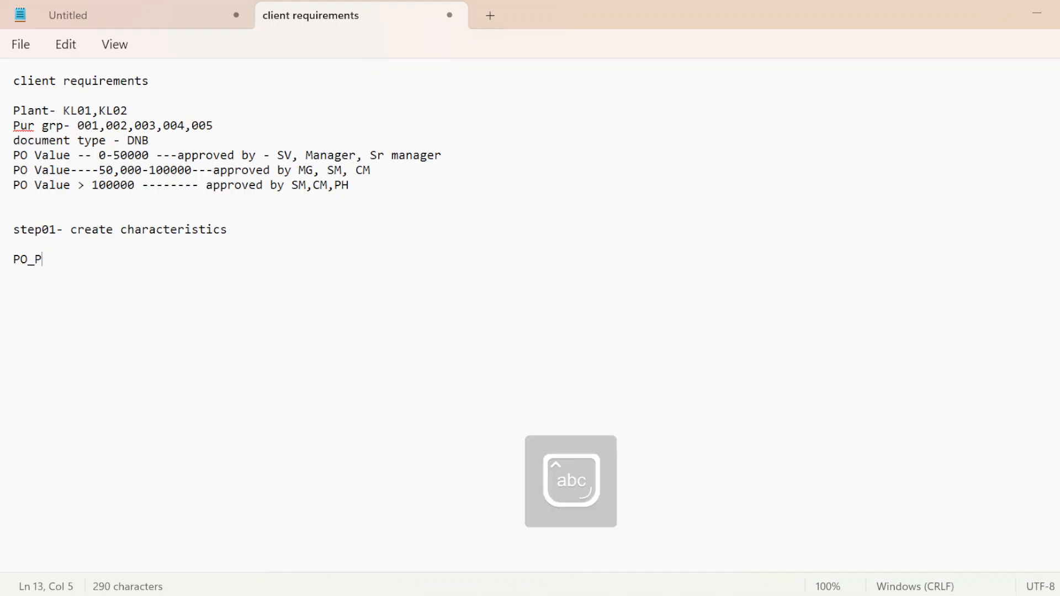
pyautogui.write('k')
pyautogui.press('BackSpace')
pyautogui.write('lant')
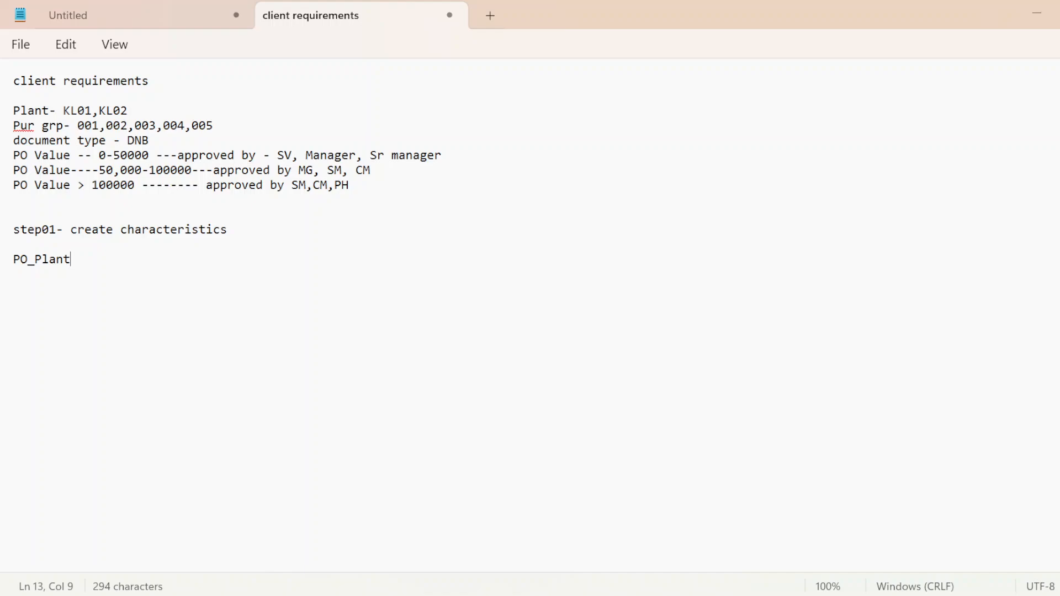
pyautogui.write('_01')
pyautogui.press('Return')
# Step: Add the purchasing group characteristic name po_PRGRP_01 on the line below the plant one
pyautogui.write('po_')
pyautogui.press('capslock')
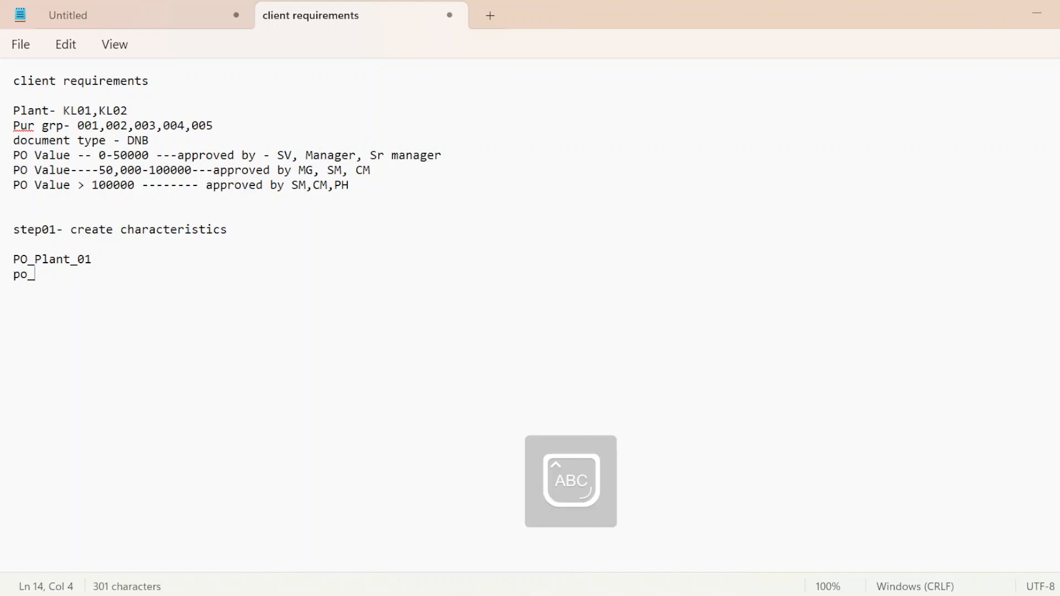
pyautogui.write('PRGRP')
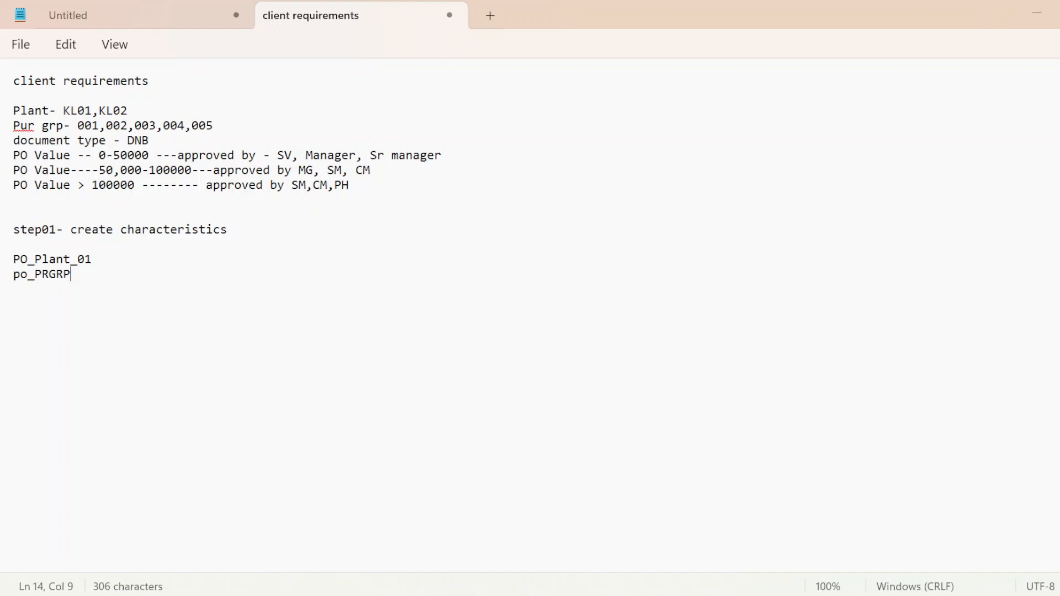
pyautogui.write('_01')
pyautogui.press('Return')
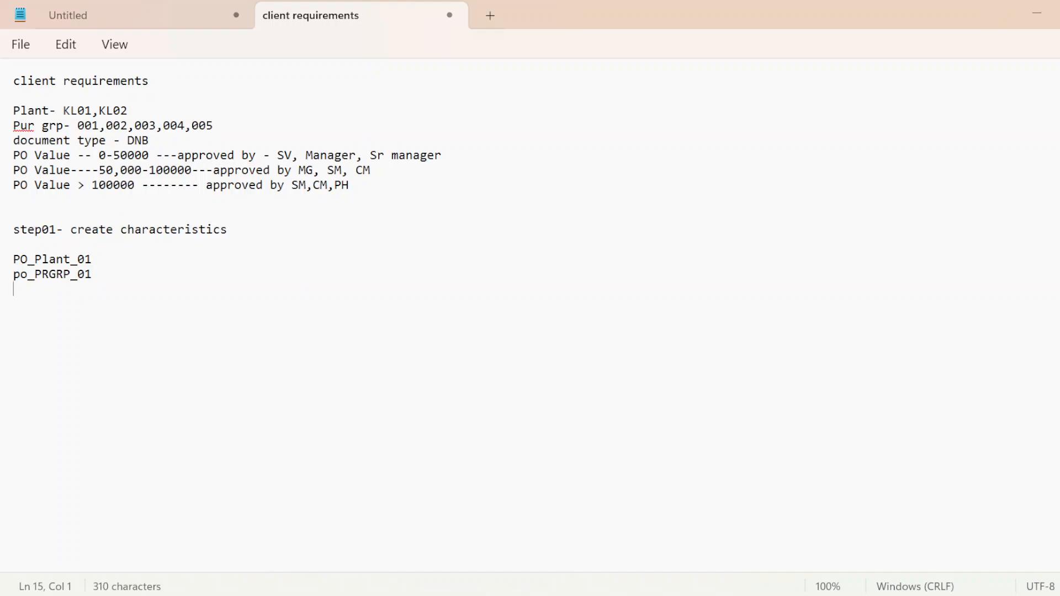
# Step: Add the document type and PO value characteristic names PO_DT_01 and PO_VL_01 on separate lines
pyautogui.write('PO')
pyautogui.write('_DT_01')
pyautogui.press('Return')
pyautogui.write('PO')
pyautogui.write('_')
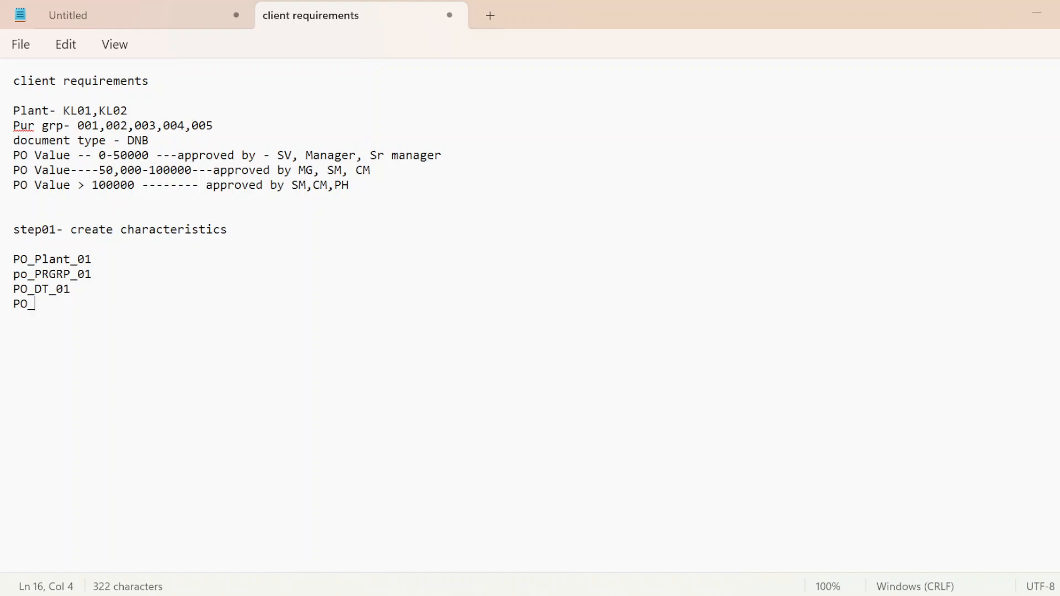
pyautogui.write('VL_01')
pyautogui.press('Return')
pyautogui.press('Return')
# Step: Copy PO_Plant_01 from the note and start creating a characteristic with that name in the SAP Characteristics window
pyautogui.moveTo(13, 259); pyautogui.dragTo(91, 260)
pyautogui.hotkey('ctrl', 'c')
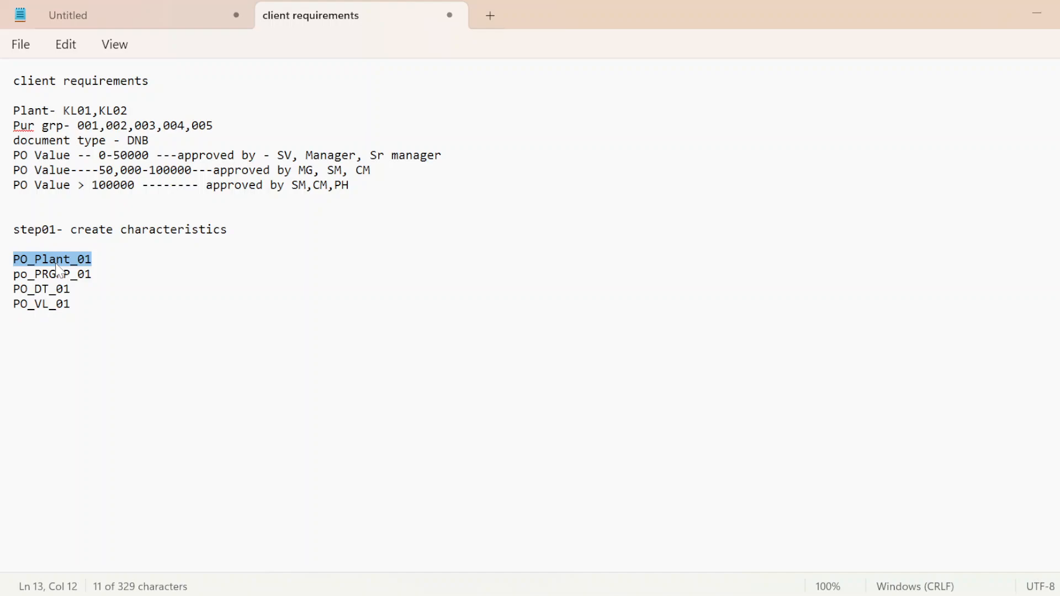
pyautogui.hotkey('alt', 'Tab')
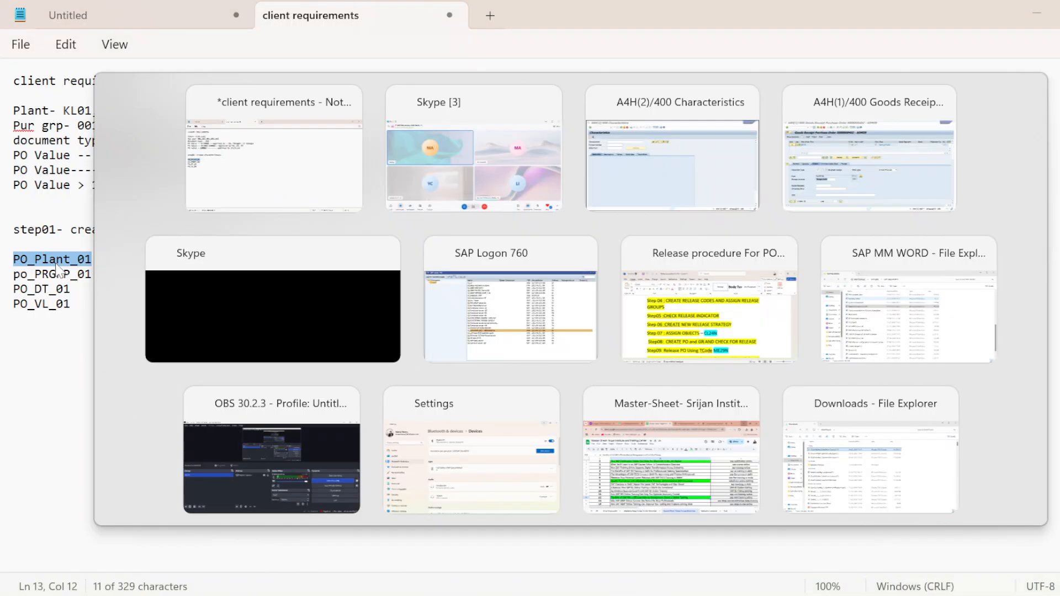
pyautogui.press('Tab')
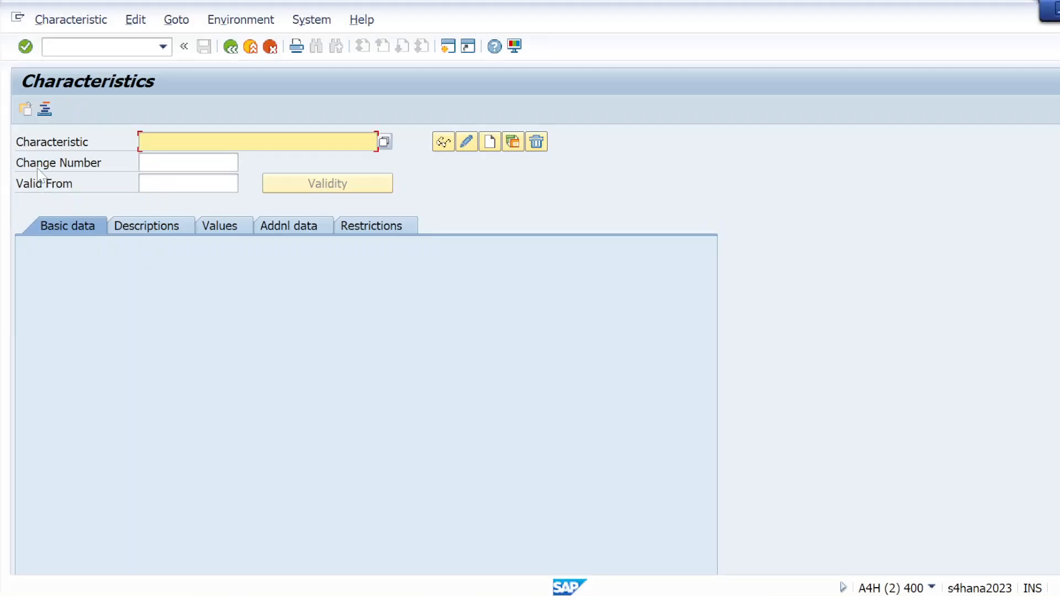
pyautogui.hotkey('ctrl', 'v')
pyautogui.click(488, 142)
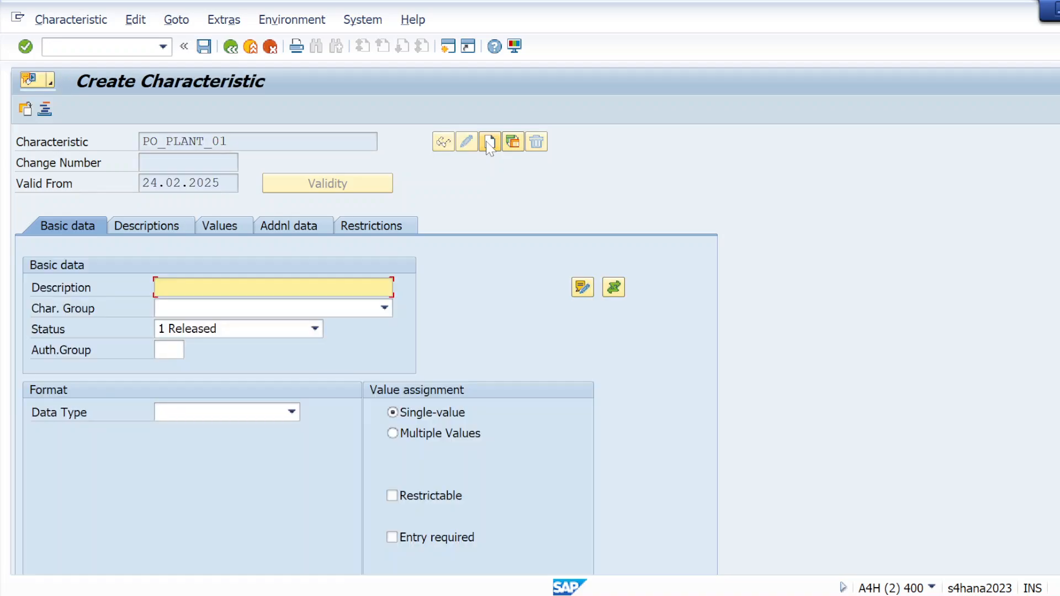
# Step: Use the characteristic name PO_PLANT_01 as its description and allow multiple values
pyautogui.moveTo(224, 142); pyautogui.dragTo(142, 141)
pyautogui.hotkey('ctrl', 'c')
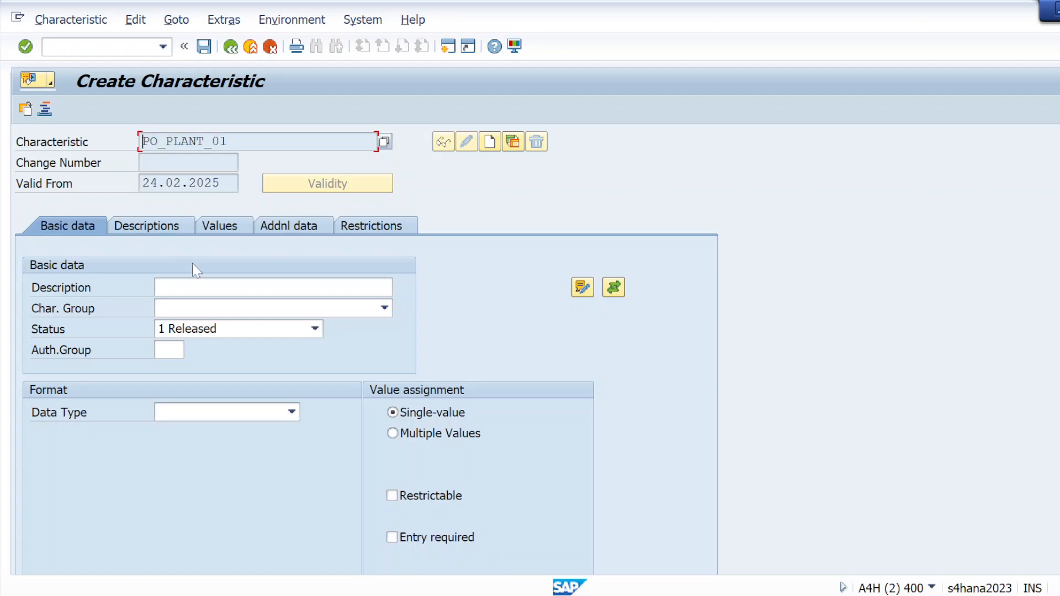
pyautogui.click(193, 287)
pyautogui.hotkey('ctrl', 'v')
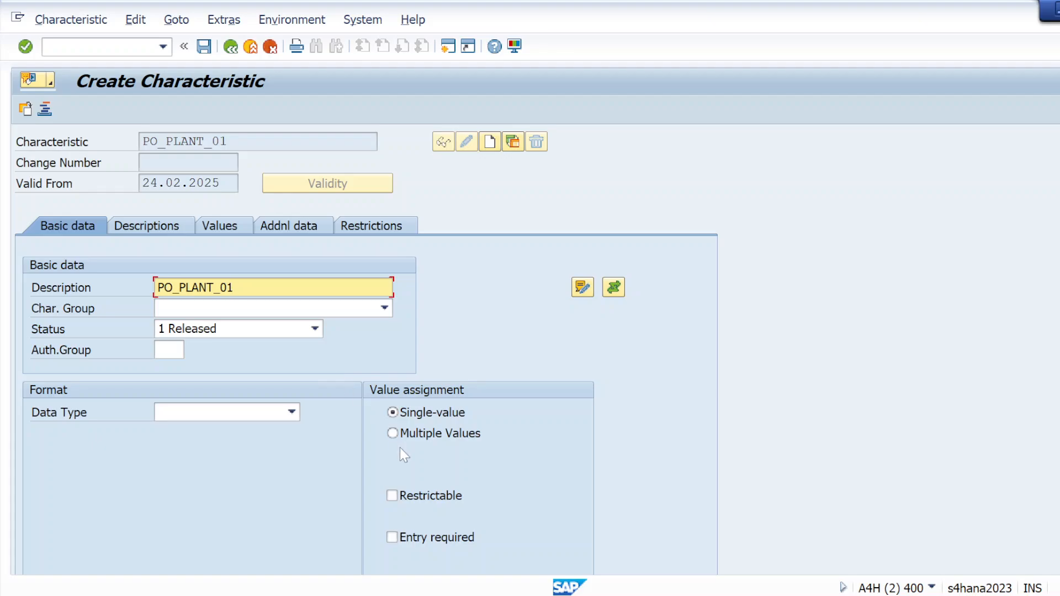
pyautogui.click(393, 434)
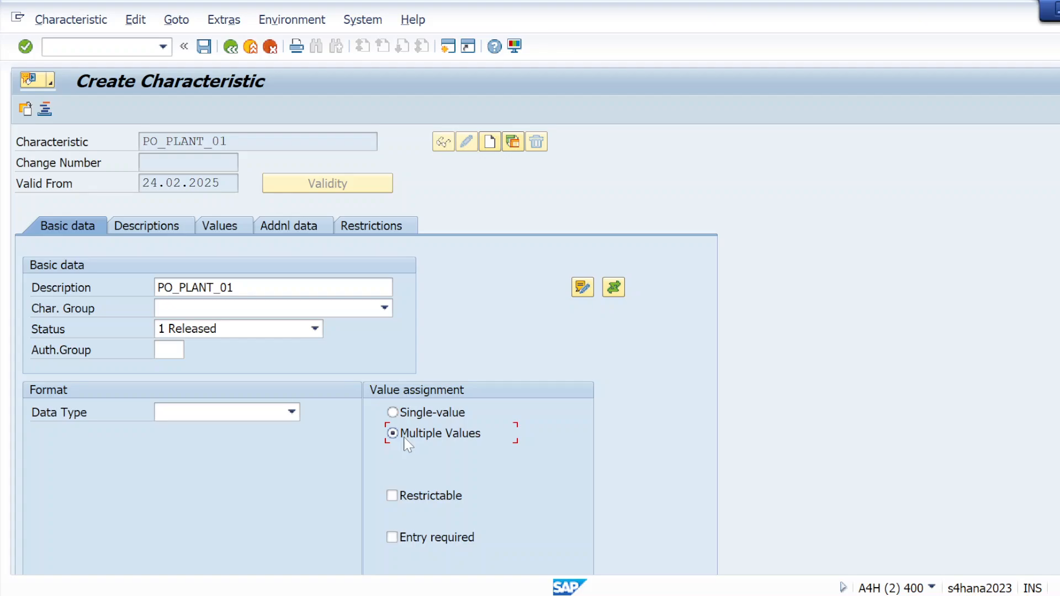
# Step: In the additional data of PO_PLANT_01, set the reference table name to CEKKO
pyautogui.click(293, 232)
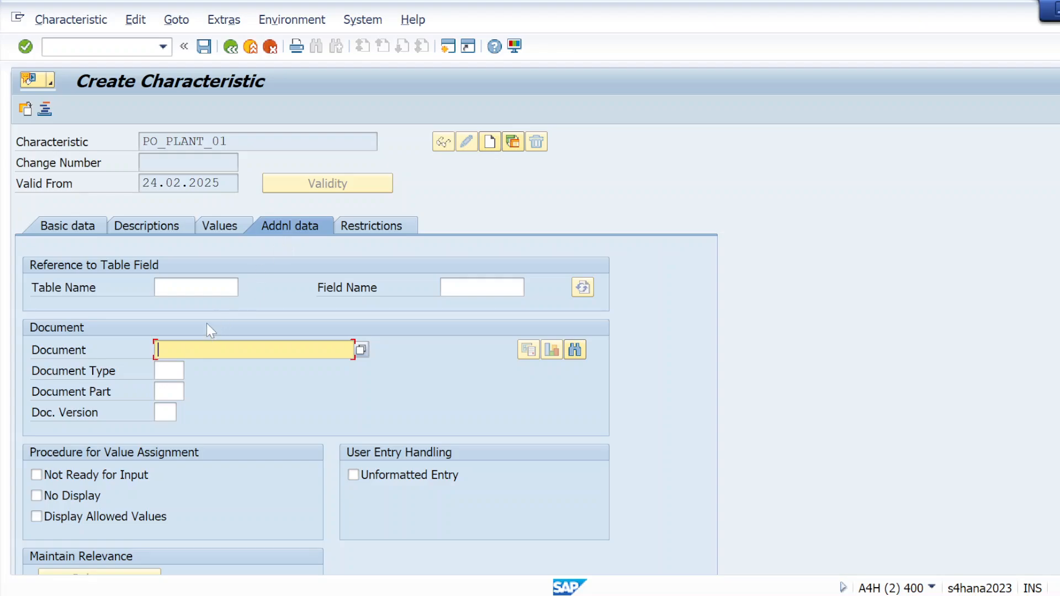
pyautogui.click(196, 287)
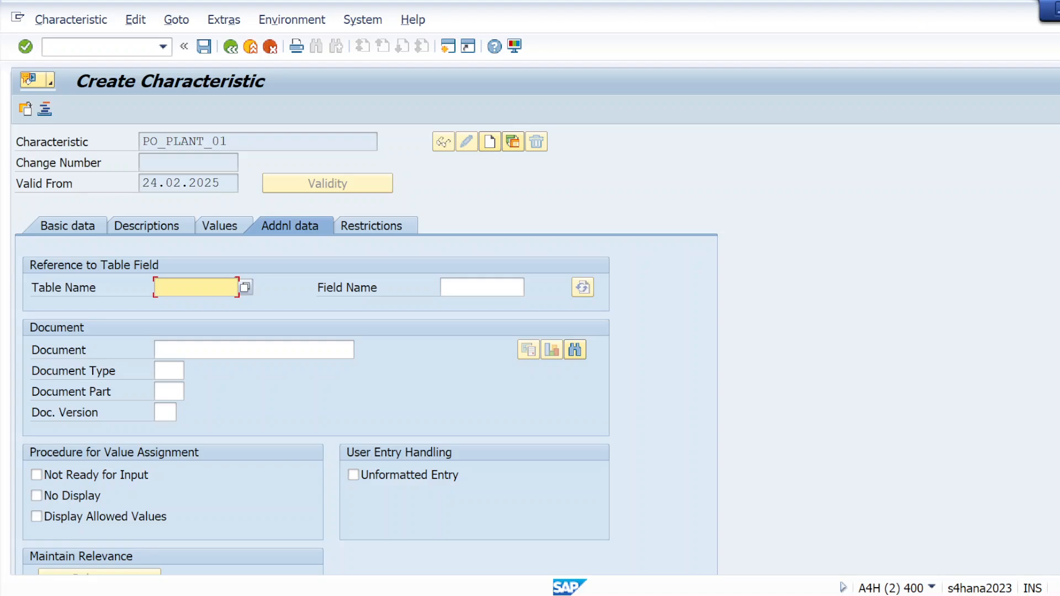
pyautogui.write('CE')
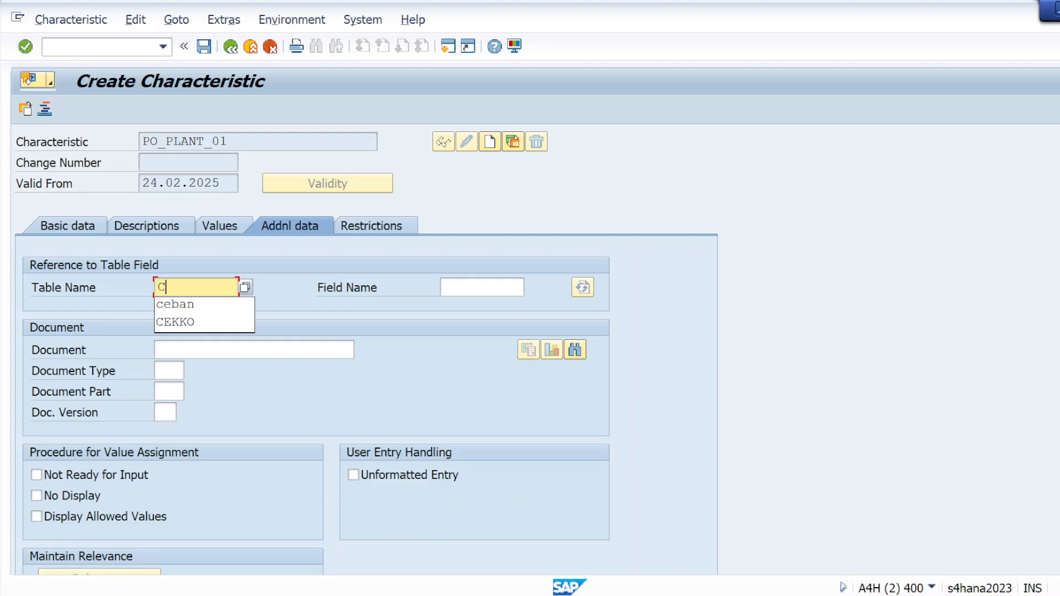
pyautogui.click(177, 323)
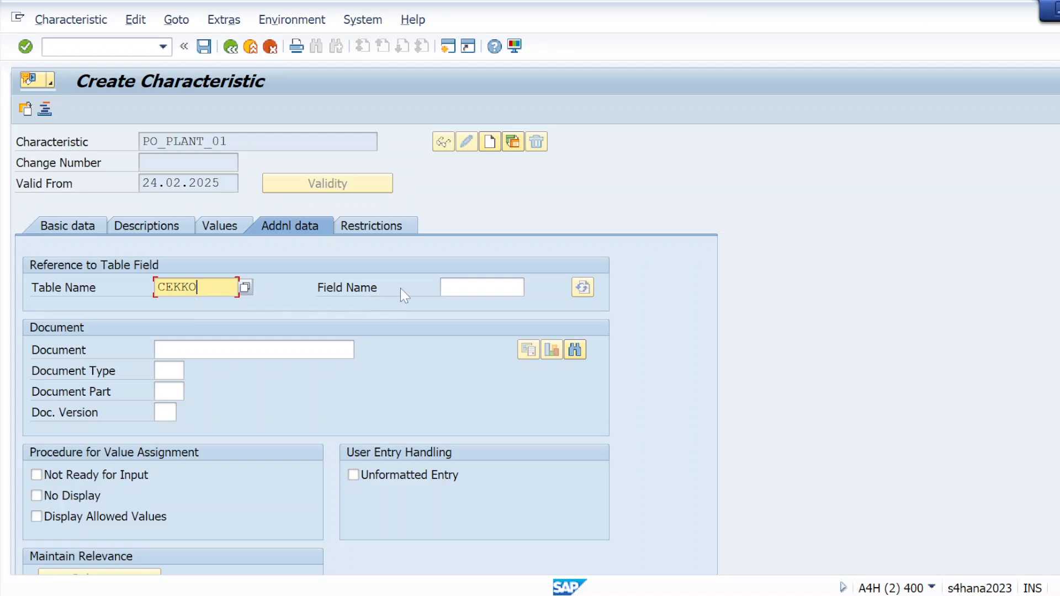
pyautogui.click(458, 287)
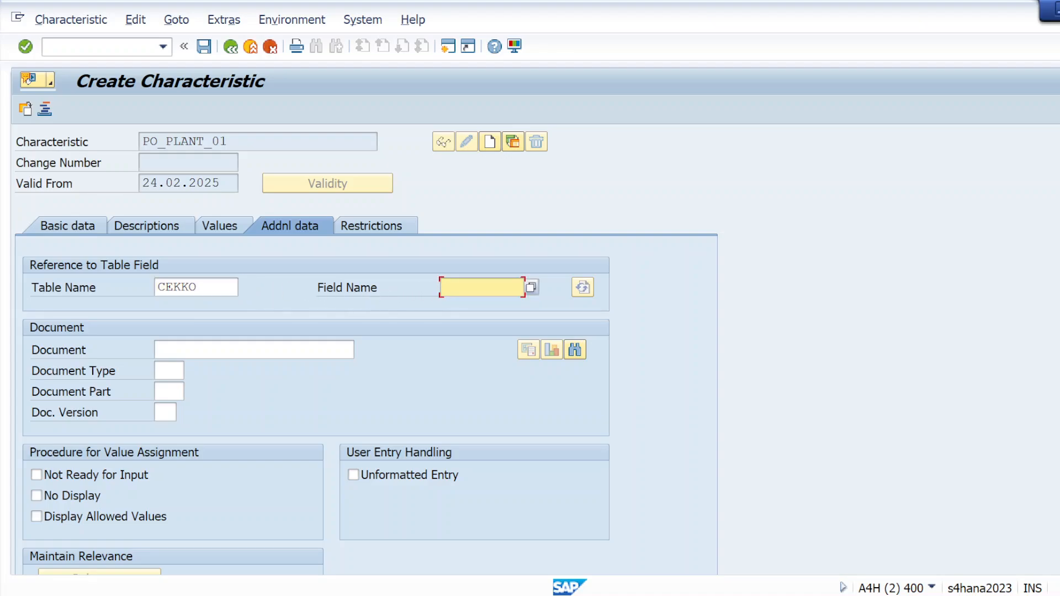
# Step: Open transaction SE12 in a new session and display the CEKKO structure
pyautogui.click(113, 46)
pyautogui.write('/OSE1')
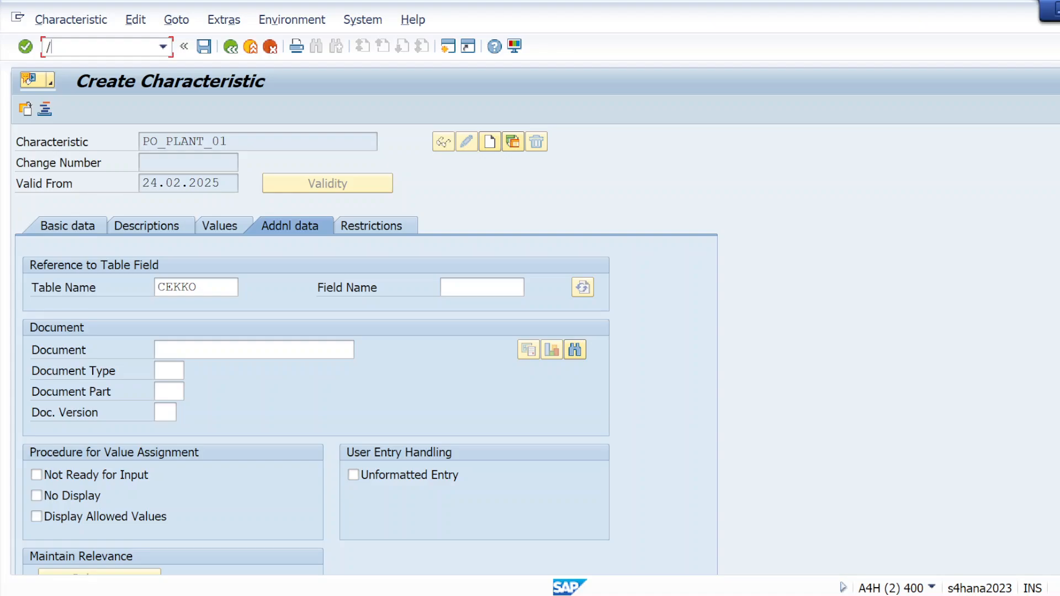
pyautogui.write('2')
pyautogui.press('Return')
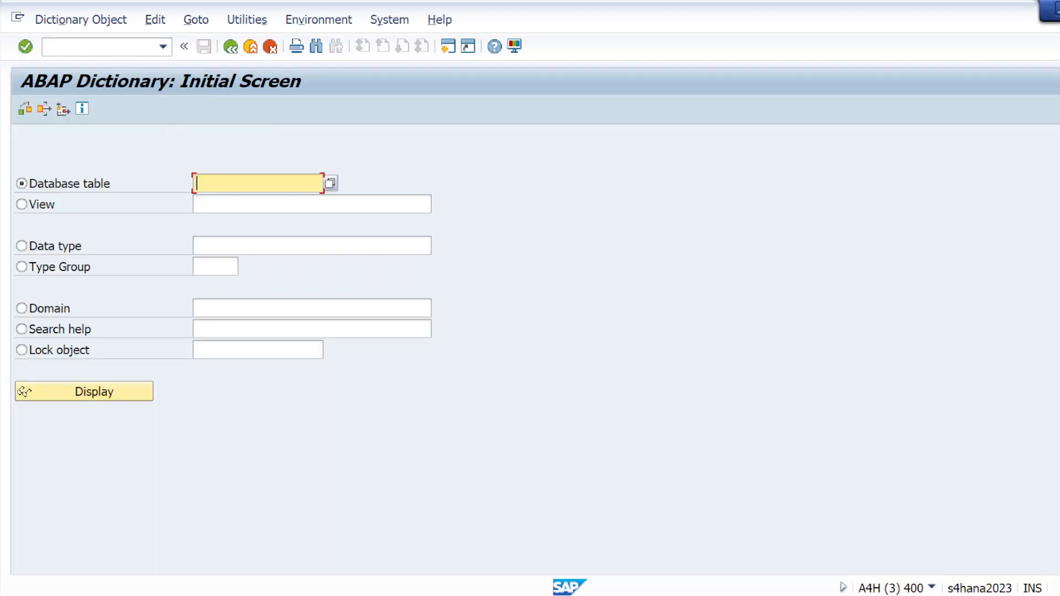
pyautogui.write('CE')
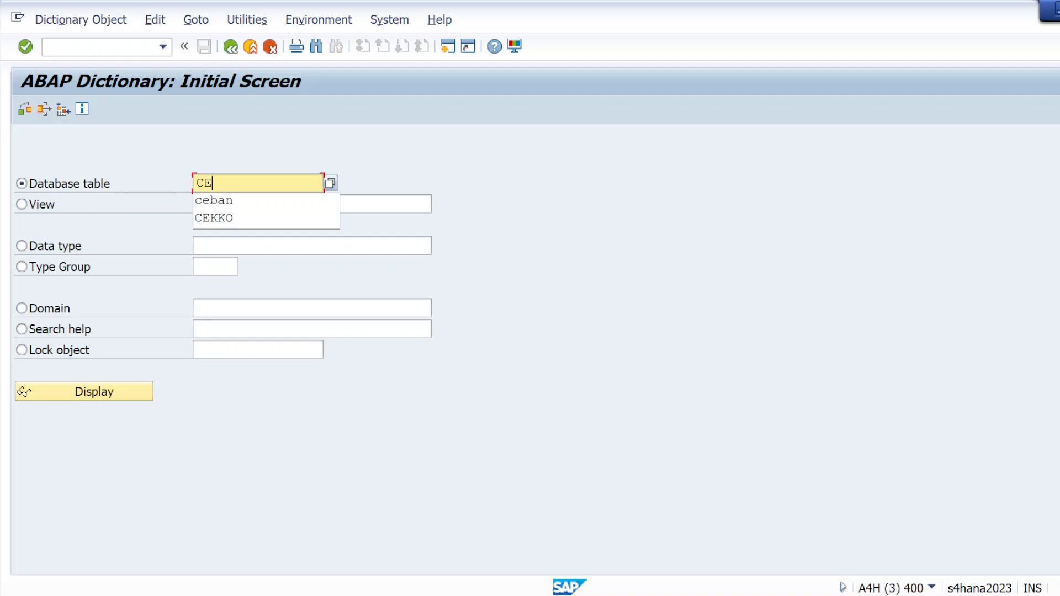
pyautogui.click(209, 220)
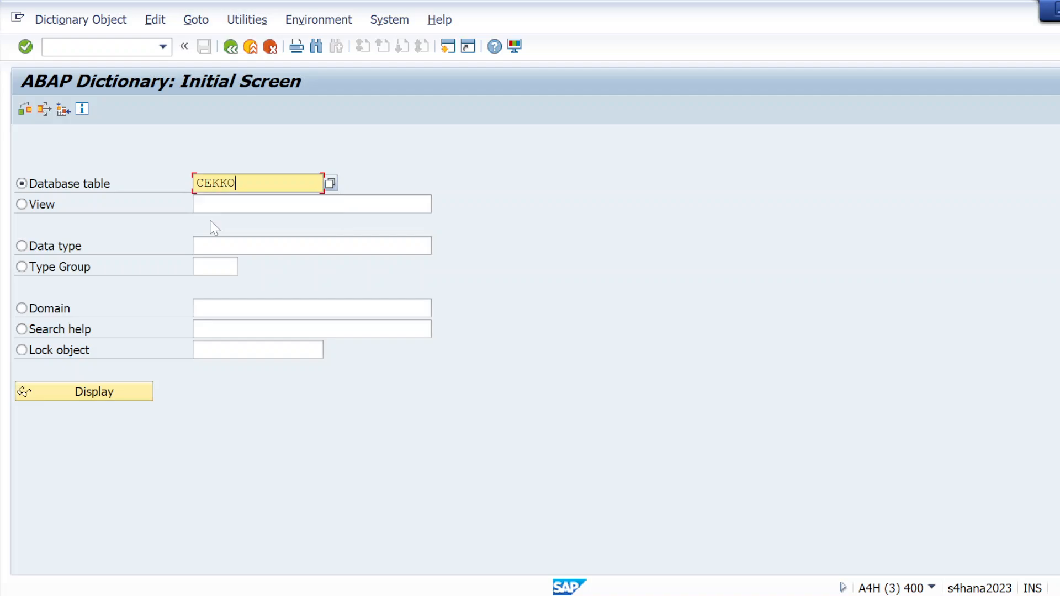
pyautogui.click(25, 47)
pyautogui.click(71, 395)
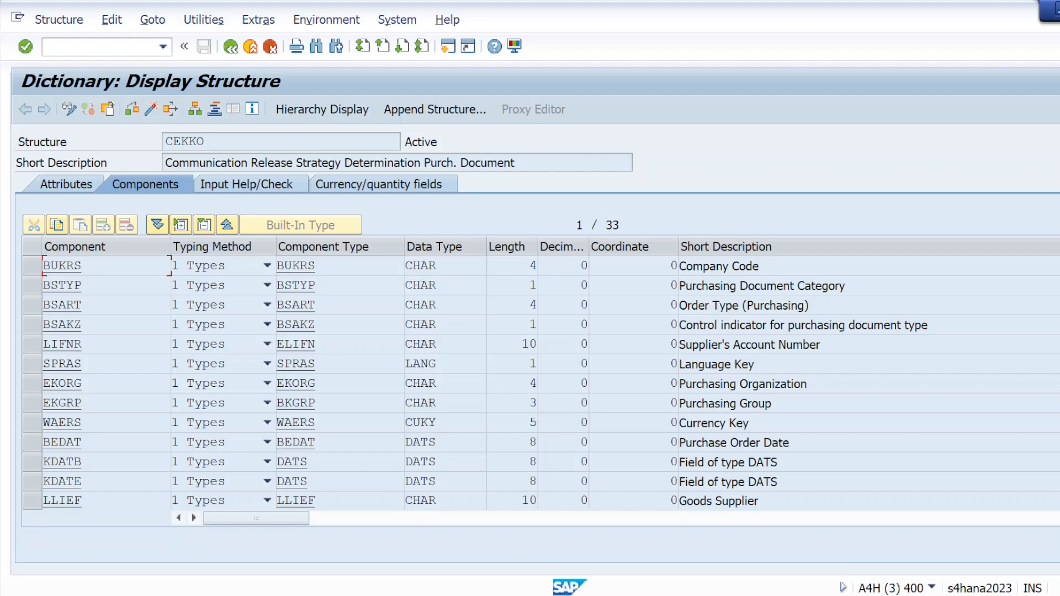
# Step: Find the Plant component WERKS in CEKKO and copy it into the characteristic's reference field name
pyautogui.scroll(-4, 486, 381)
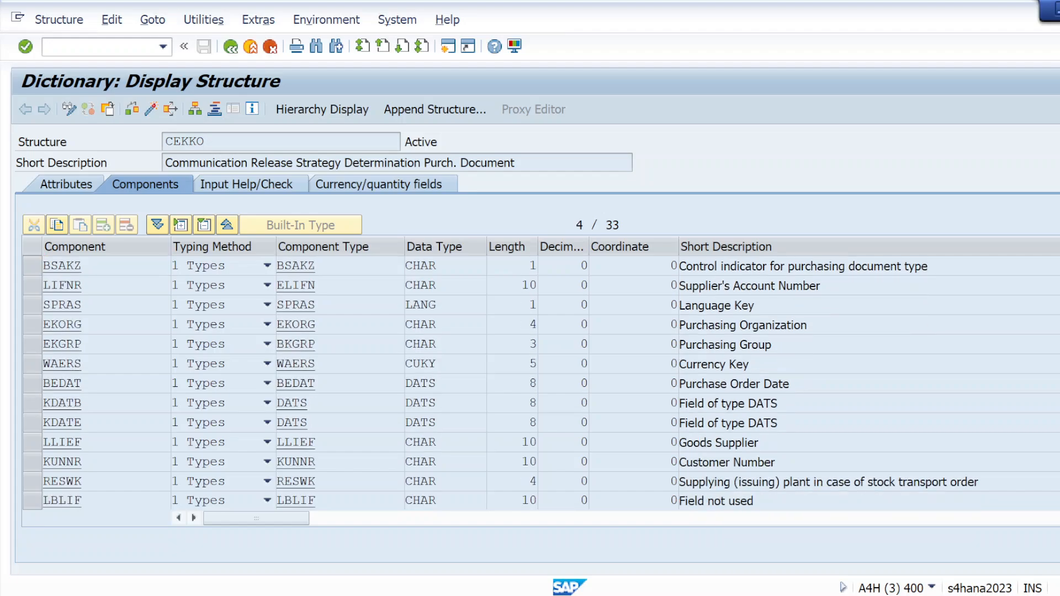
pyautogui.scroll(-4, 486, 381)
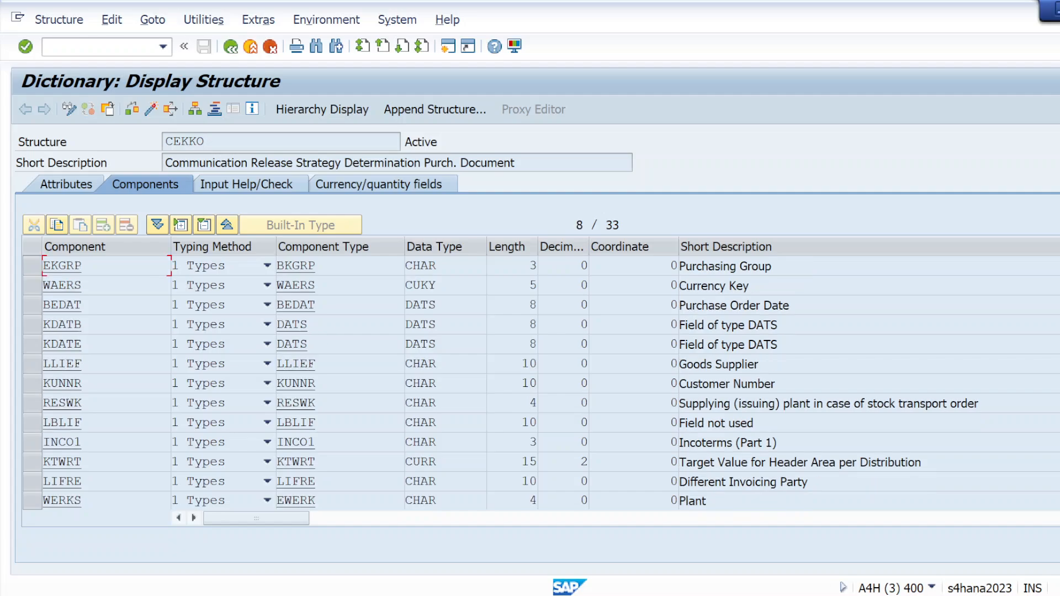
pyautogui.scroll(-1, 892, 519)
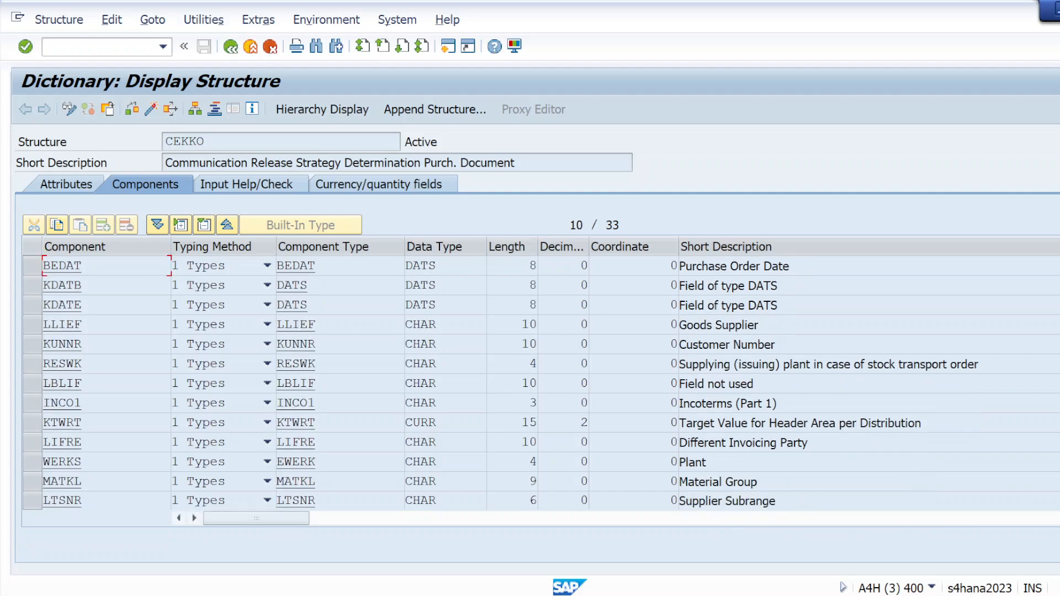
pyautogui.click(43, 462)
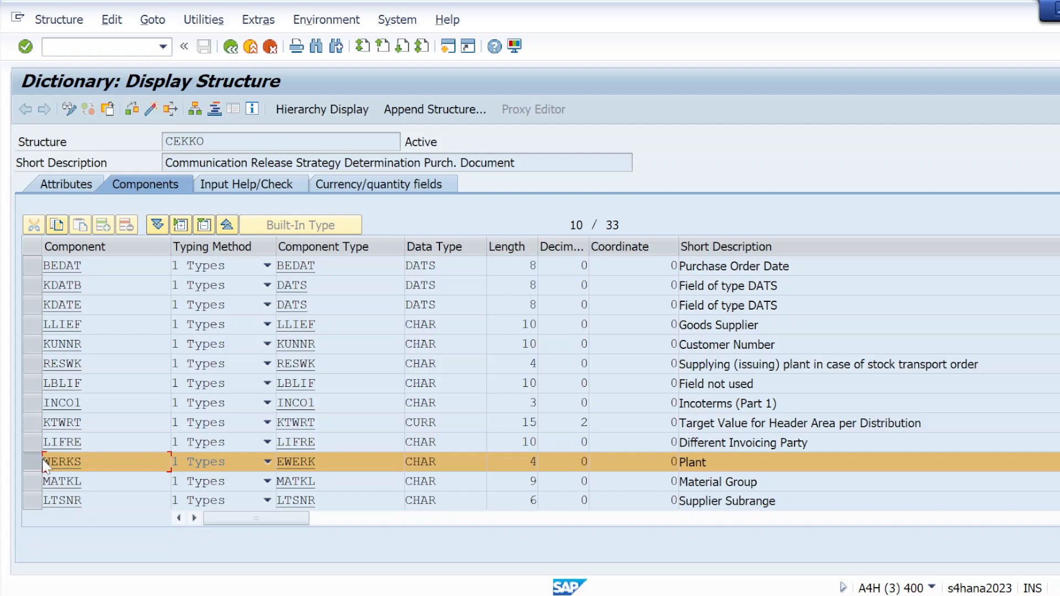
pyautogui.hotkey('alt', 'Tab')
pyautogui.write('WERKS')
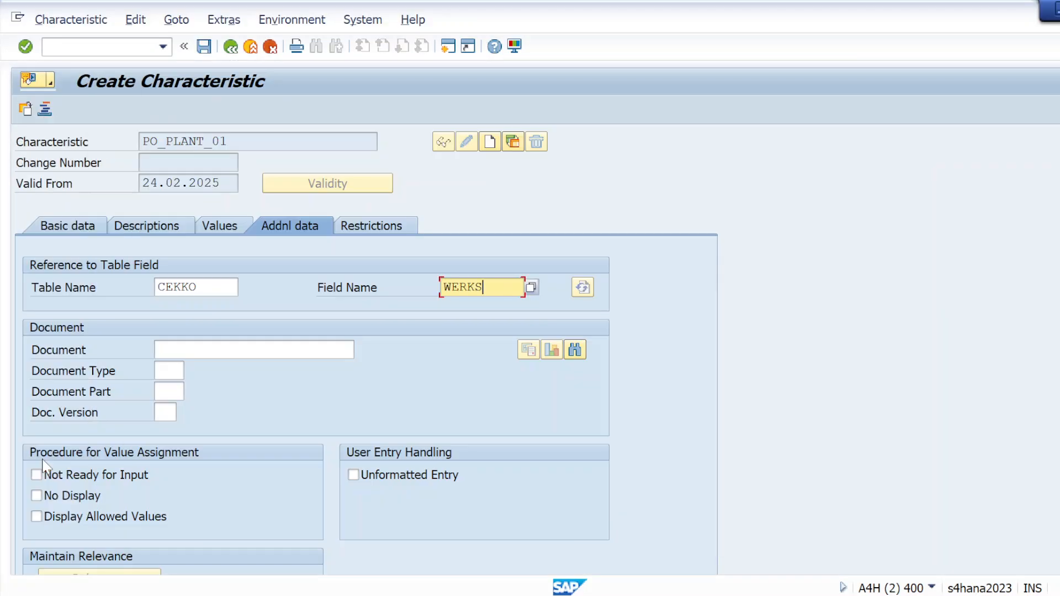
# Step: Apply the CEKKO-WERKS table field reference, accept the dictionary format data and save the plant characteristic
pyautogui.click(24, 47)
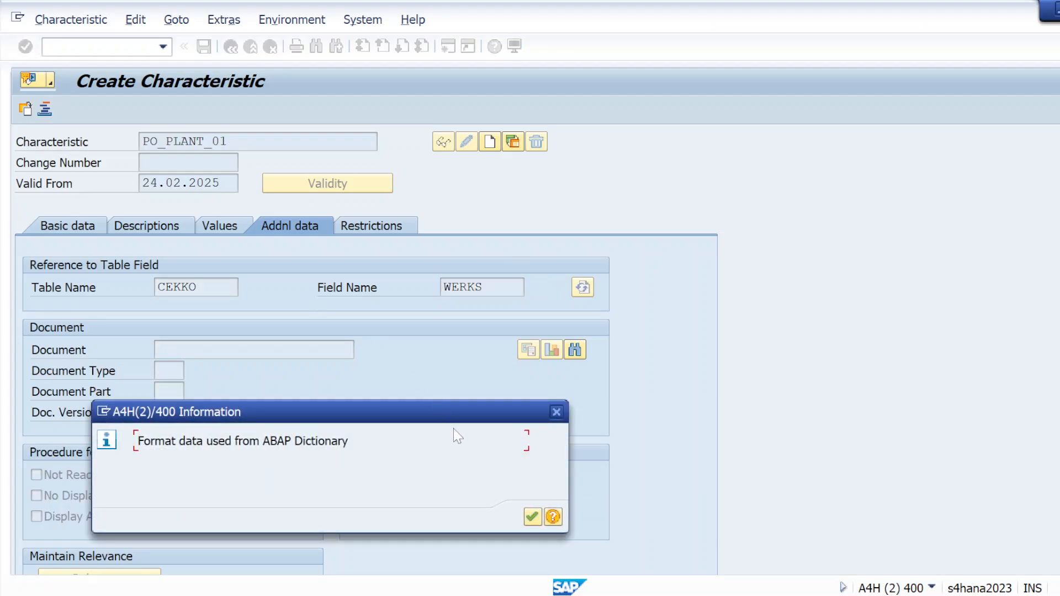
pyautogui.click(525, 516)
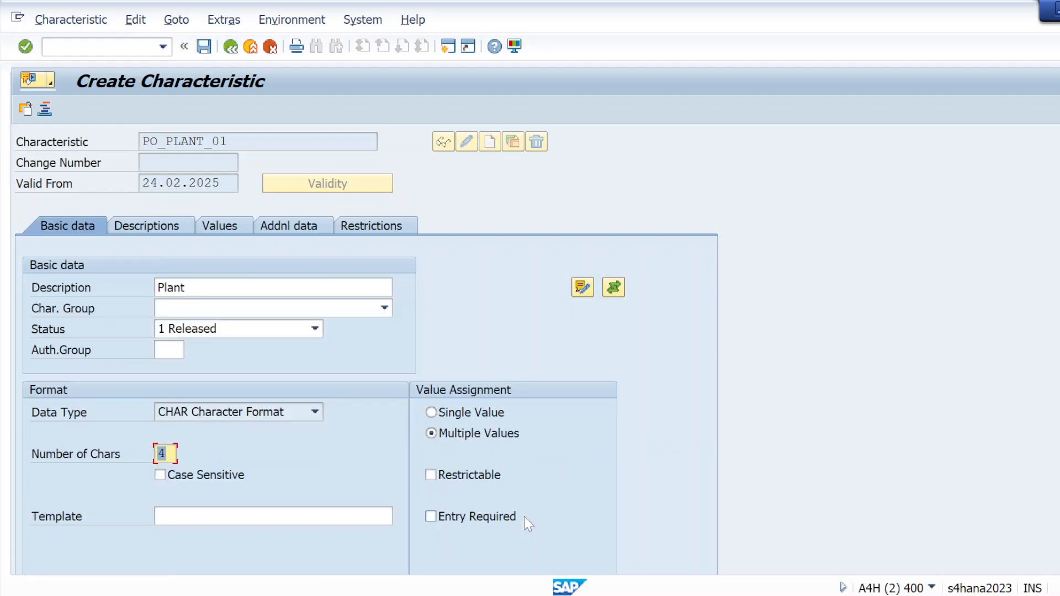
pyautogui.click(204, 49)
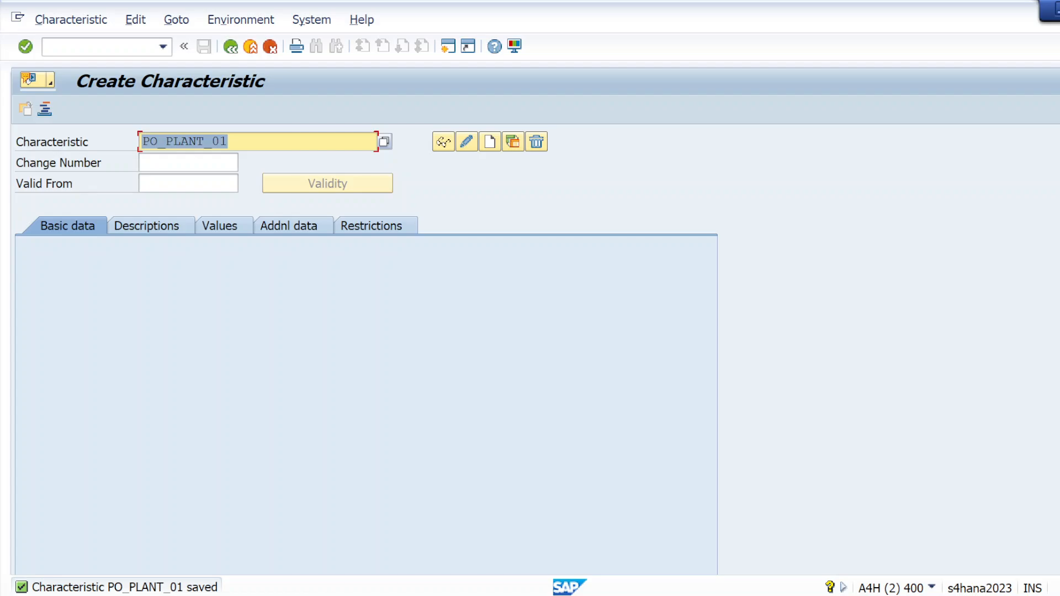
# Step: Copy po_PRGRP_01 from the client requirements note and start creating a characteristic with that name in SAP
pyautogui.hotkey('alt', 'Tab')
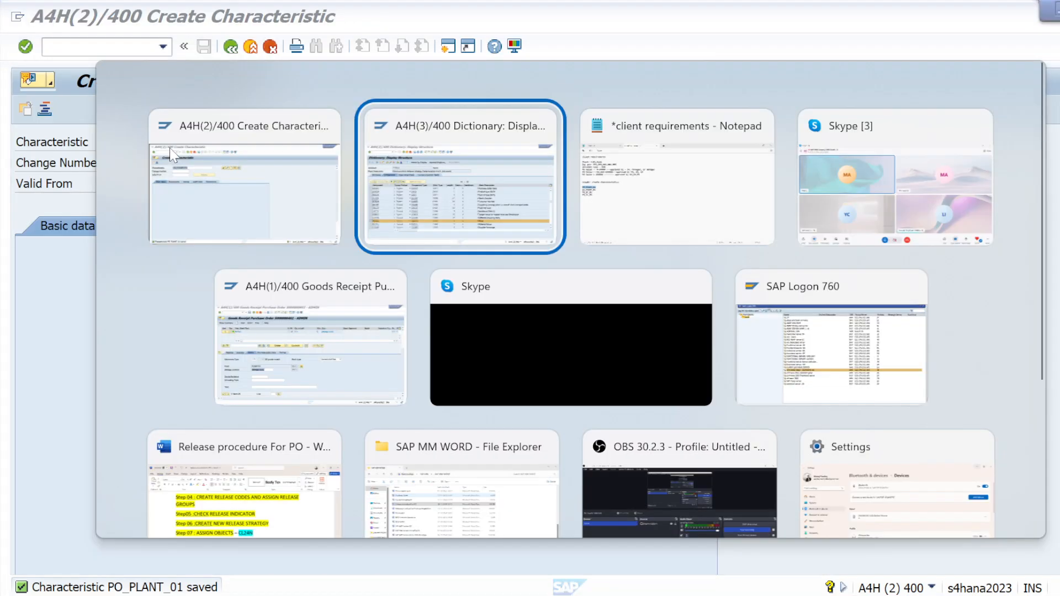
pyautogui.hotkey('alt', 'Tab')
pyautogui.click(72, 276)
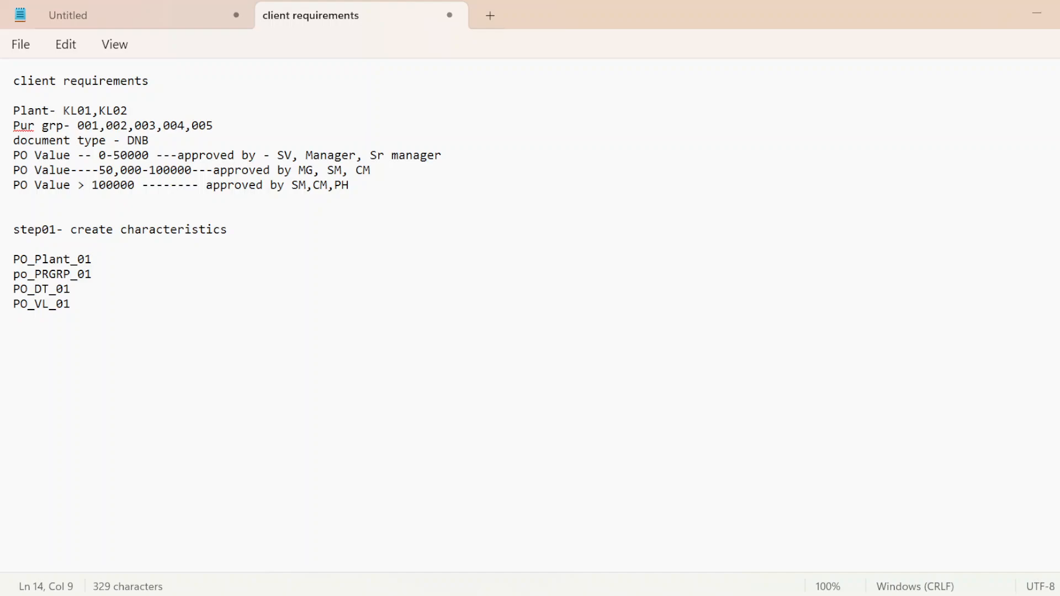
pyautogui.moveTo(13, 274); pyautogui.dragTo(95, 286)
pyautogui.hotkey('ctrl', 'c')
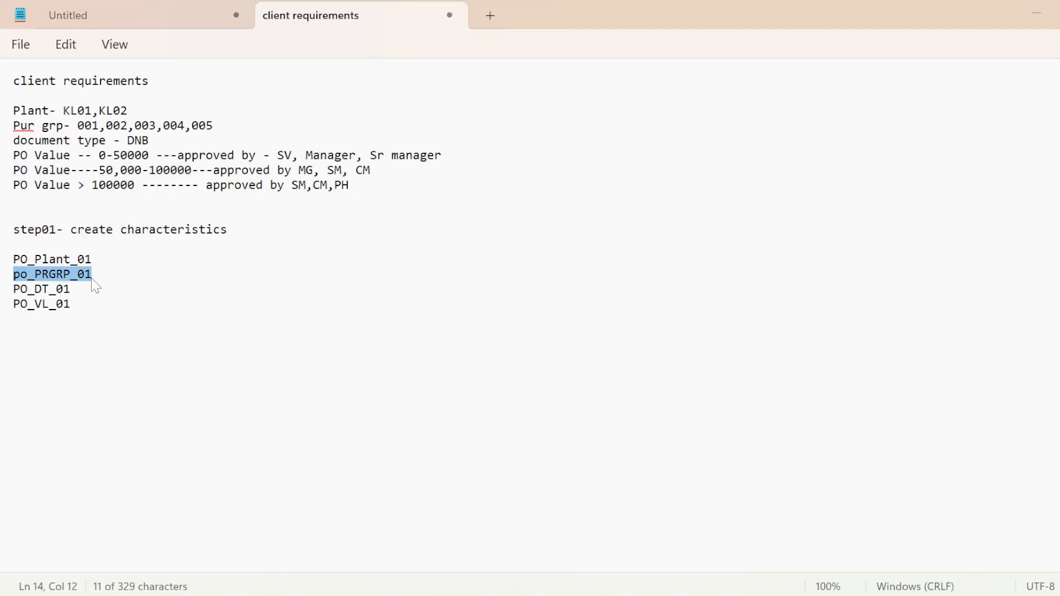
pyautogui.hotkey('alt', 'Tab')
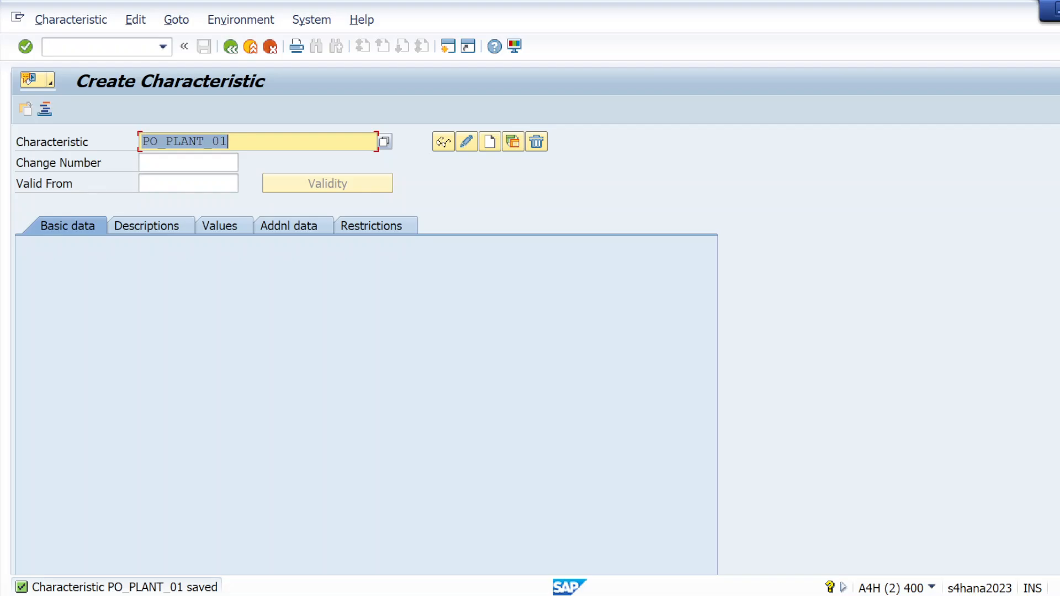
pyautogui.press('BackSpace')
pyautogui.hotkey('ctrl', 'v')
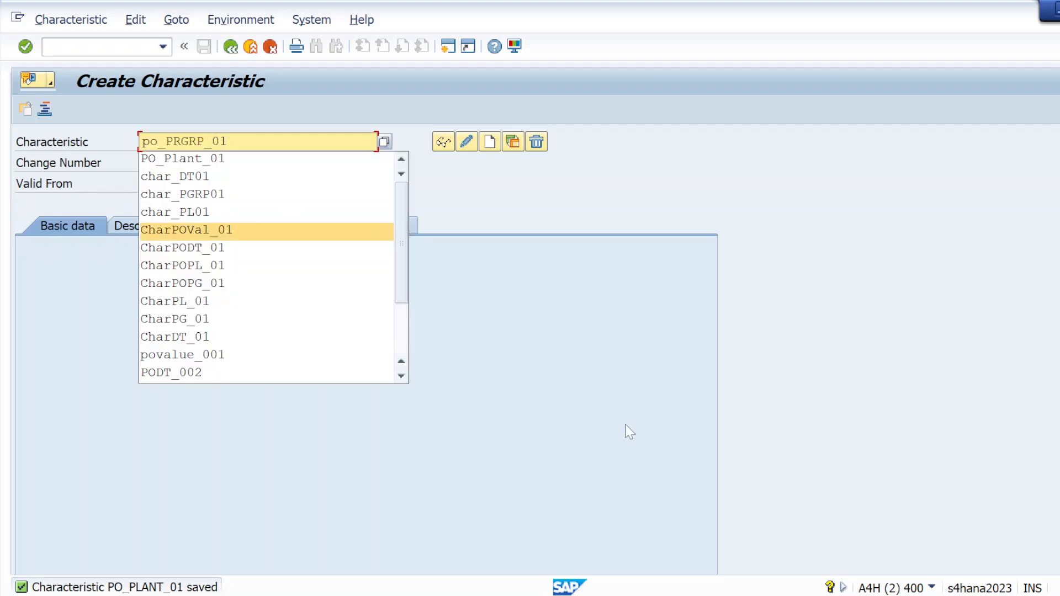
pyautogui.press('Escape')
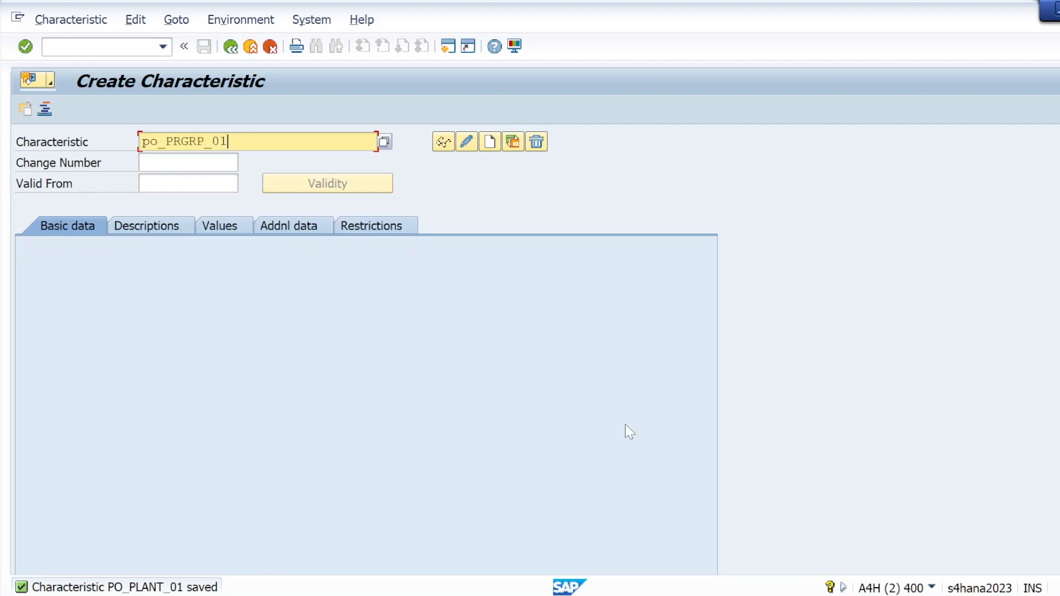
pyautogui.click(26, 46)
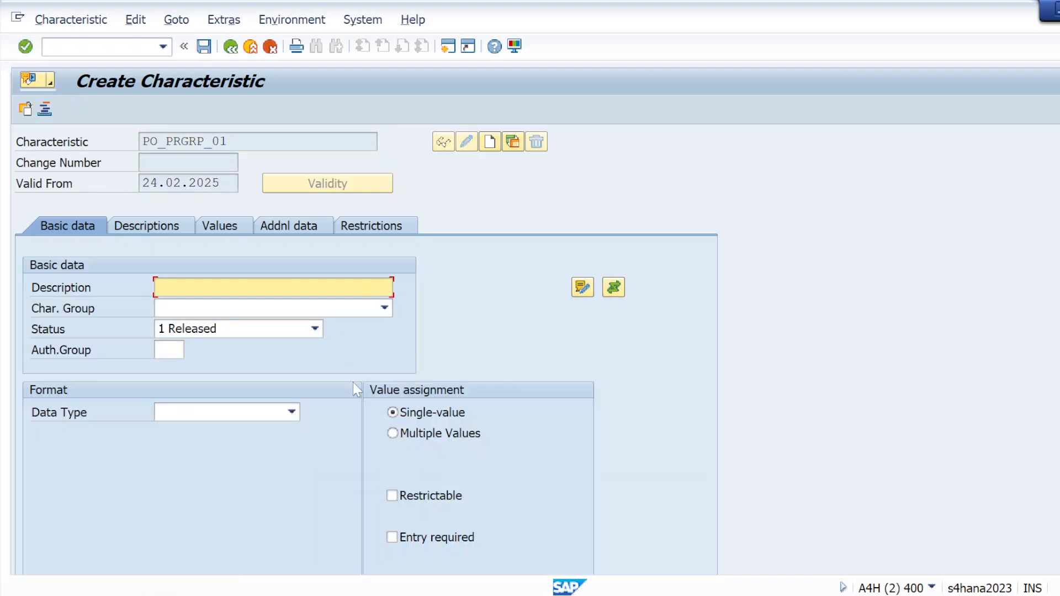
# Step: Allow multiple values for the purchasing group characteristic and set its reference table name to CEKKO
pyautogui.click(393, 433)
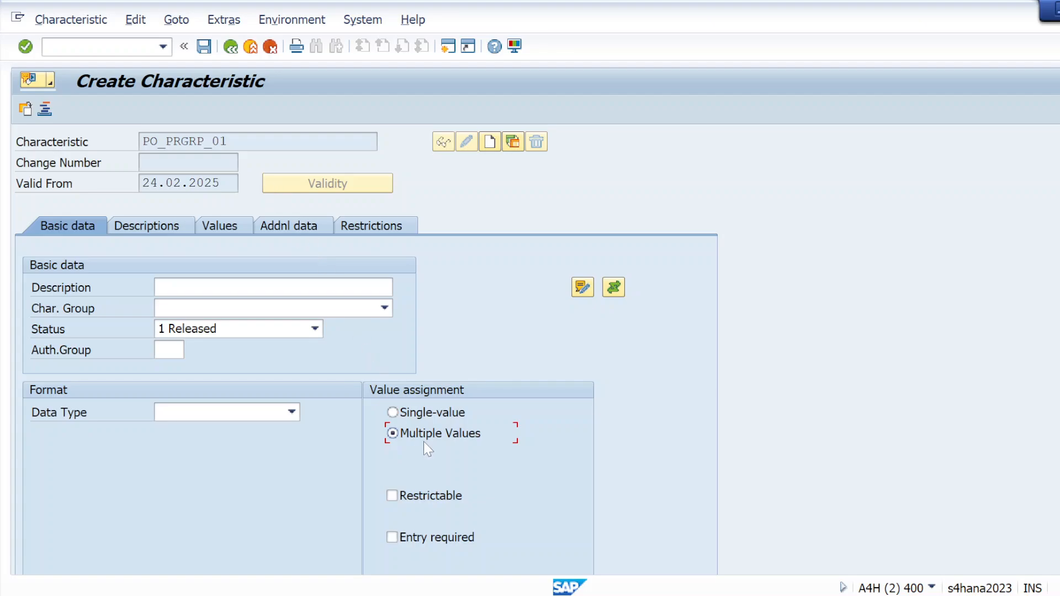
pyautogui.click(266, 229)
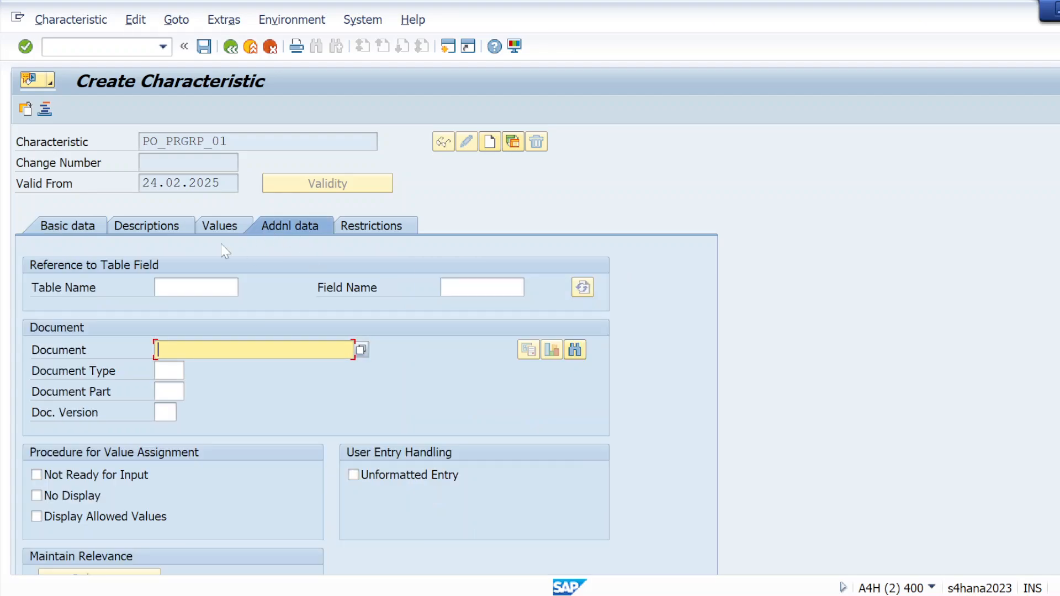
pyautogui.moveTo(230, 142); pyautogui.dragTo(141, 145)
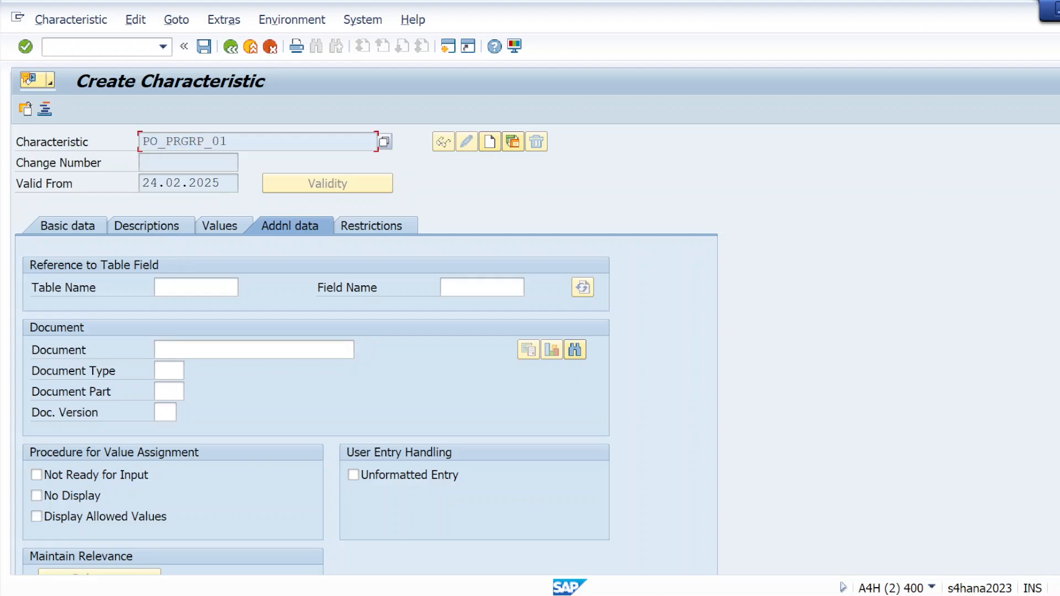
pyautogui.click(196, 287)
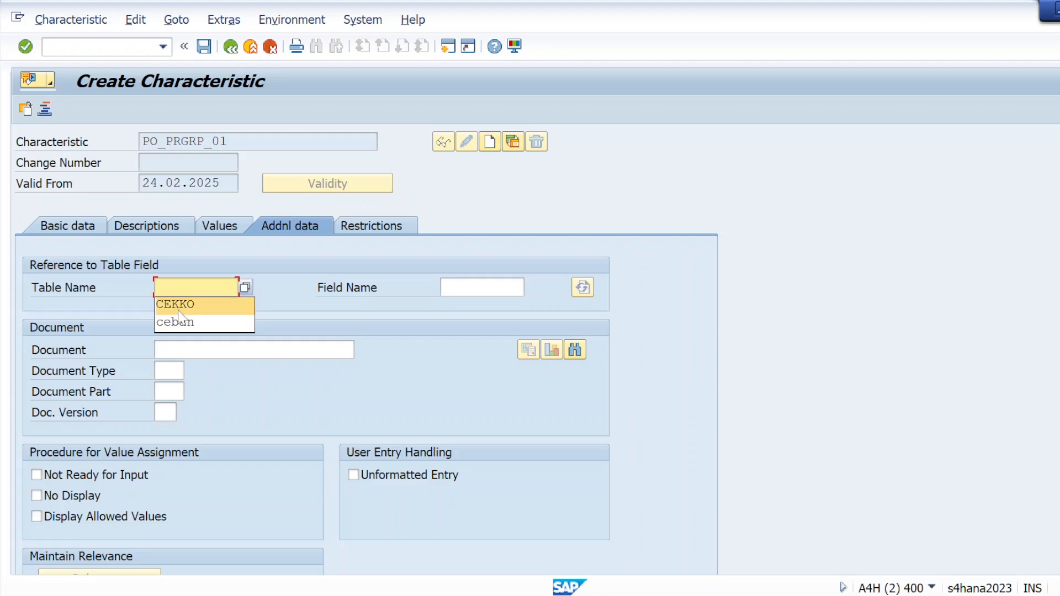
pyautogui.click(229, 305)
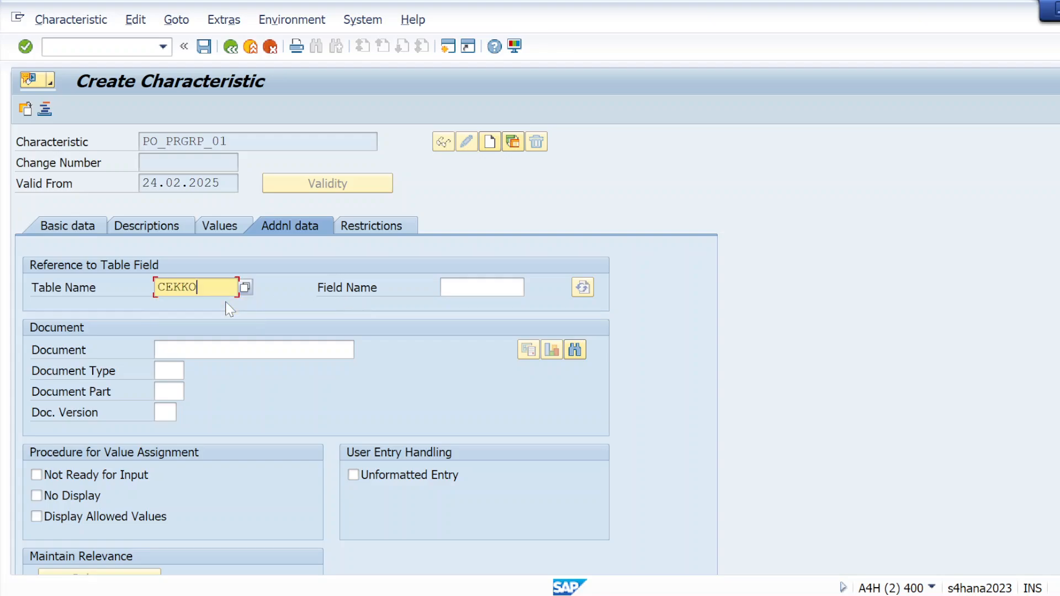
pyautogui.click(482, 287)
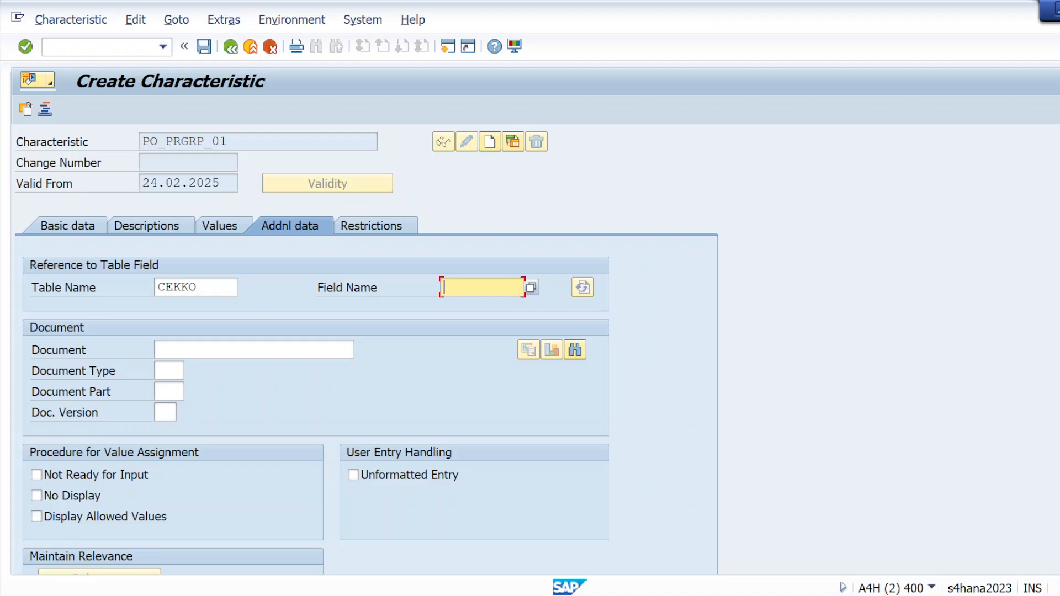
# Step: Find the Purchasing Group component EKGRP in the CEKKO structure and copy it into the characteristic's reference field name
pyautogui.hotkey('alt', 'Tab')
pyautogui.hotkey('alt', 'Tab')
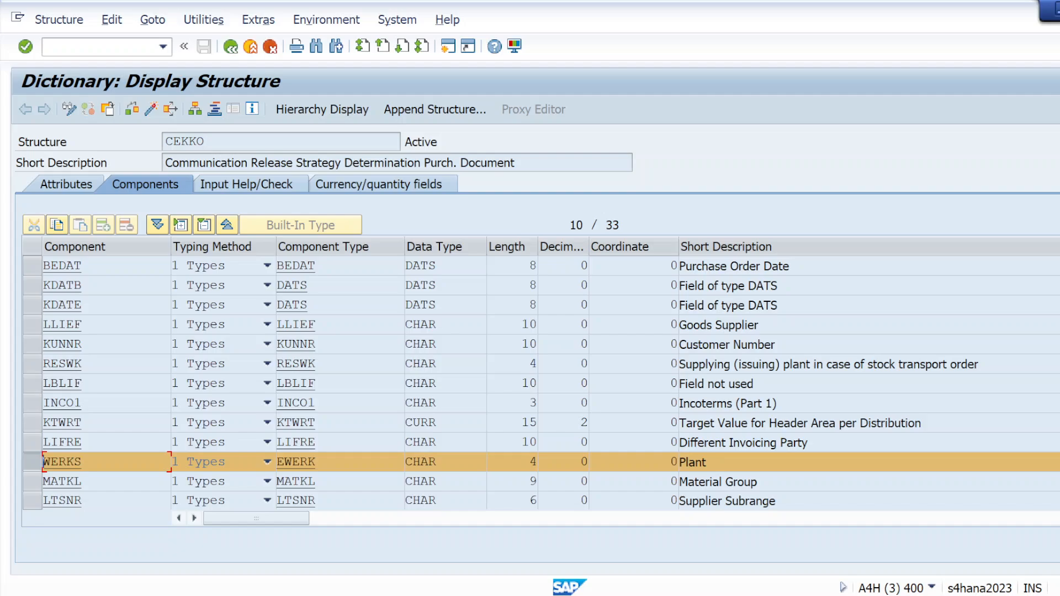
pyautogui.scroll(2, 541, 381)
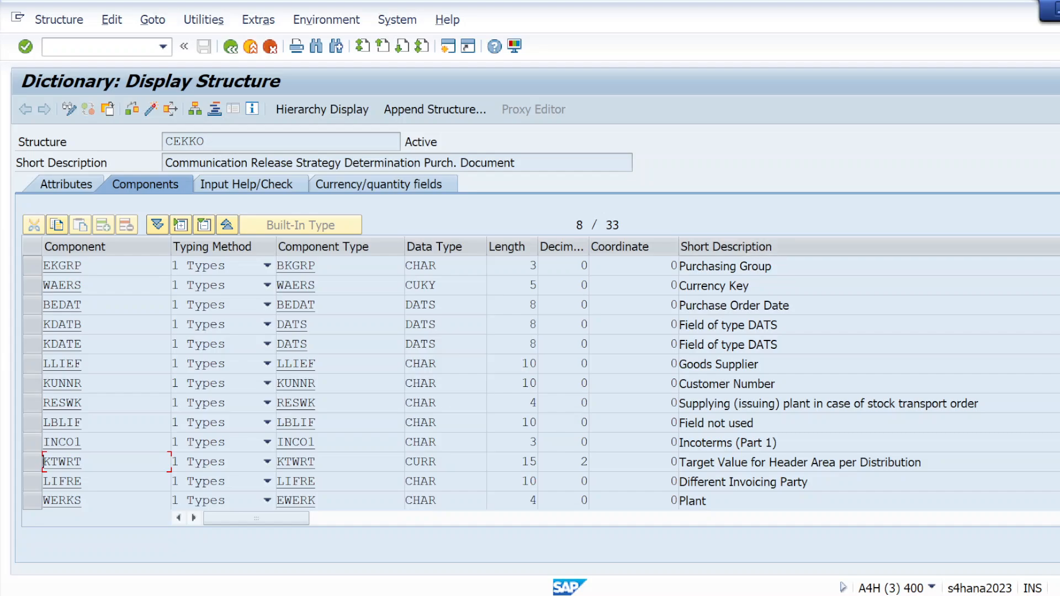
pyautogui.click(33, 268)
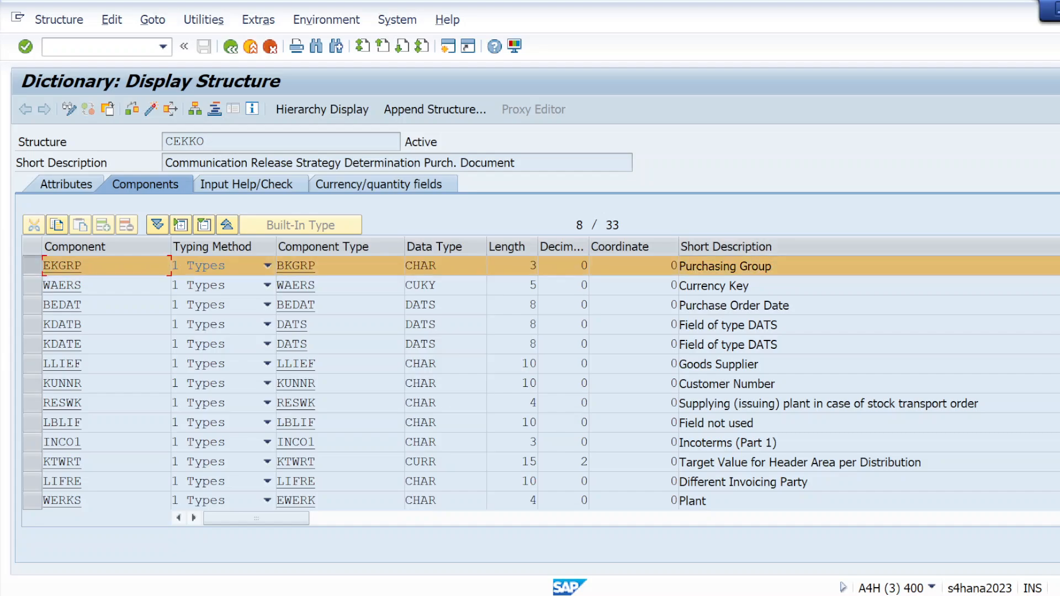
pyautogui.moveTo(81, 266); pyautogui.dragTo(41, 269)
pyautogui.hotkey('ctrl', 'c')
pyautogui.hotkey('alt', 'Tab')
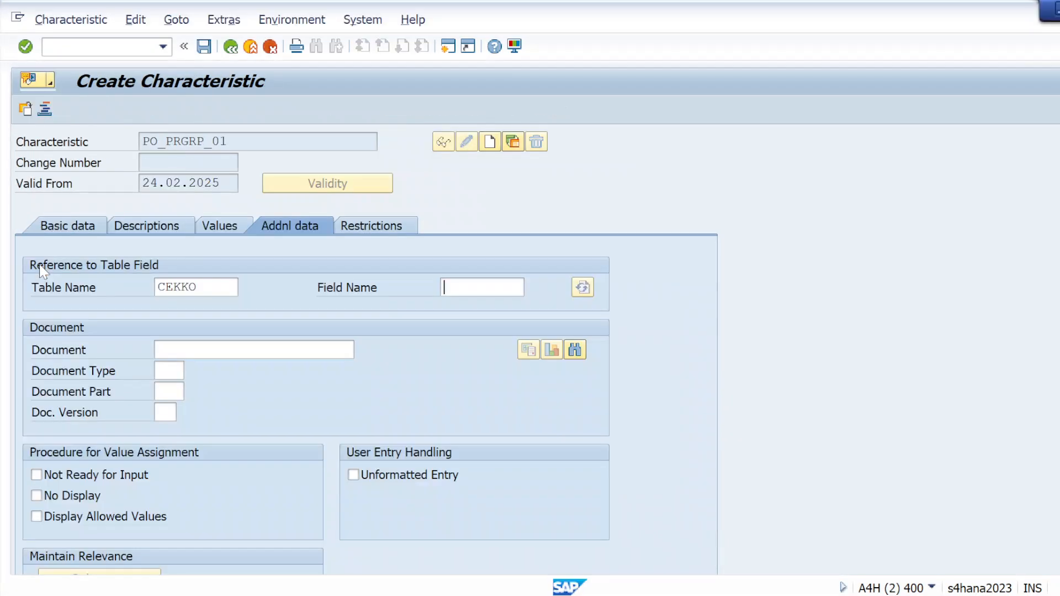
pyautogui.hotkey('ctrl', 'v')
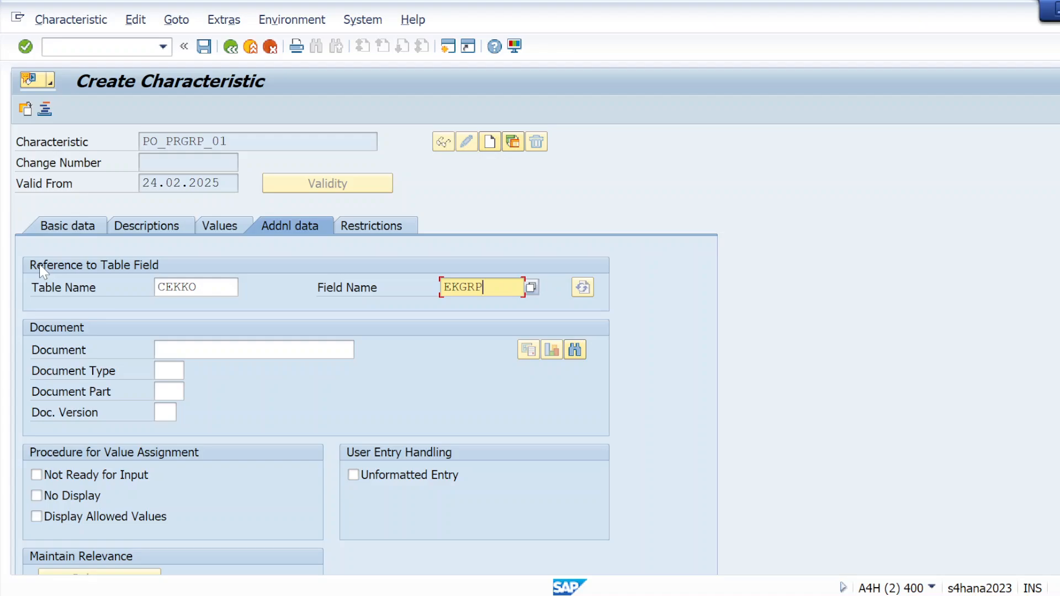
# Step: Apply the CEKKO-EKGRP table field reference, accept the dictionary format data and save the purchasing group characteristic
pyautogui.click(27, 47)
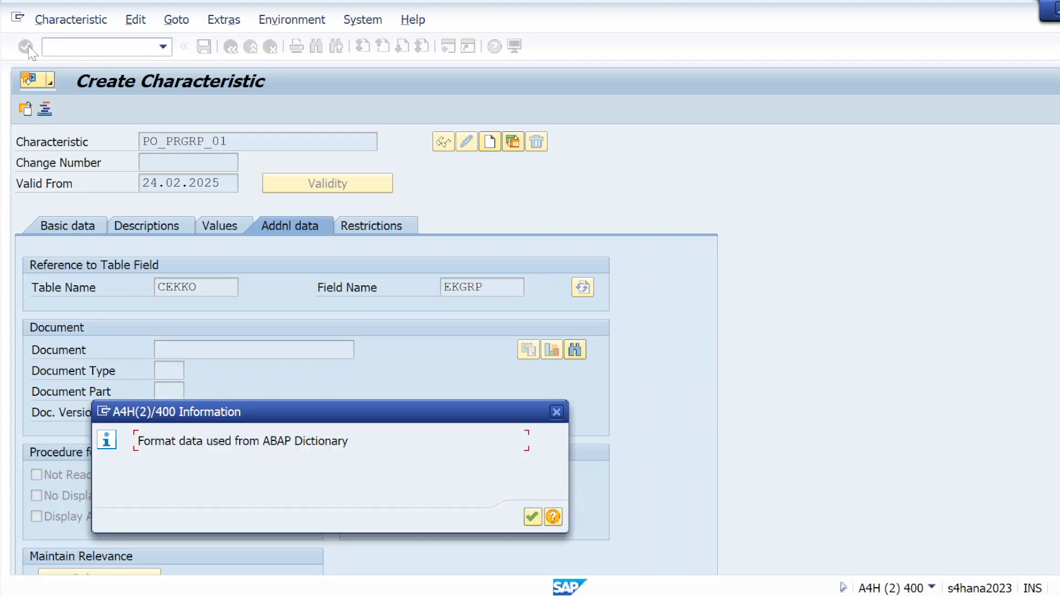
pyautogui.click(531, 517)
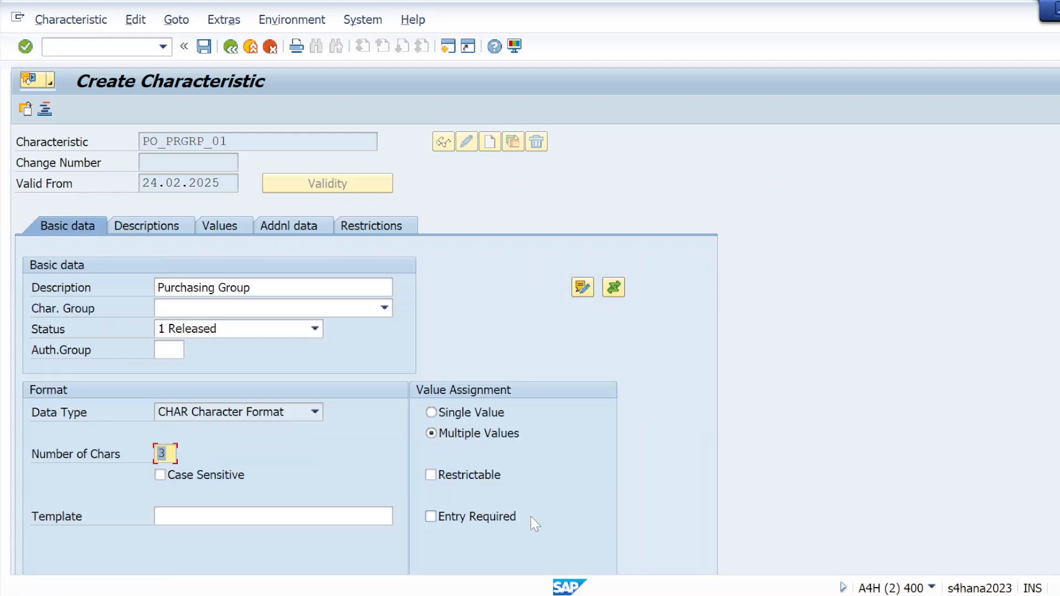
pyautogui.click(204, 47)
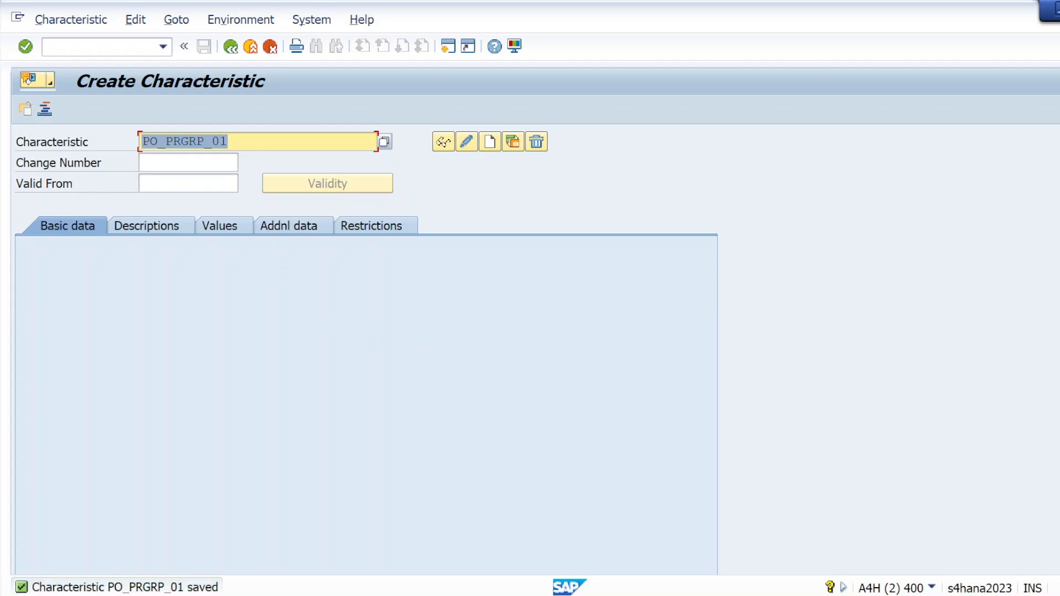
# Step: Copy PO_DT_01 from the client requirements note and start creating a characteristic with that name in SAP
pyautogui.click(247, 142)
pyautogui.hotkey('alt', 'Tab')
pyautogui.hotkey('alt', 'Tab')
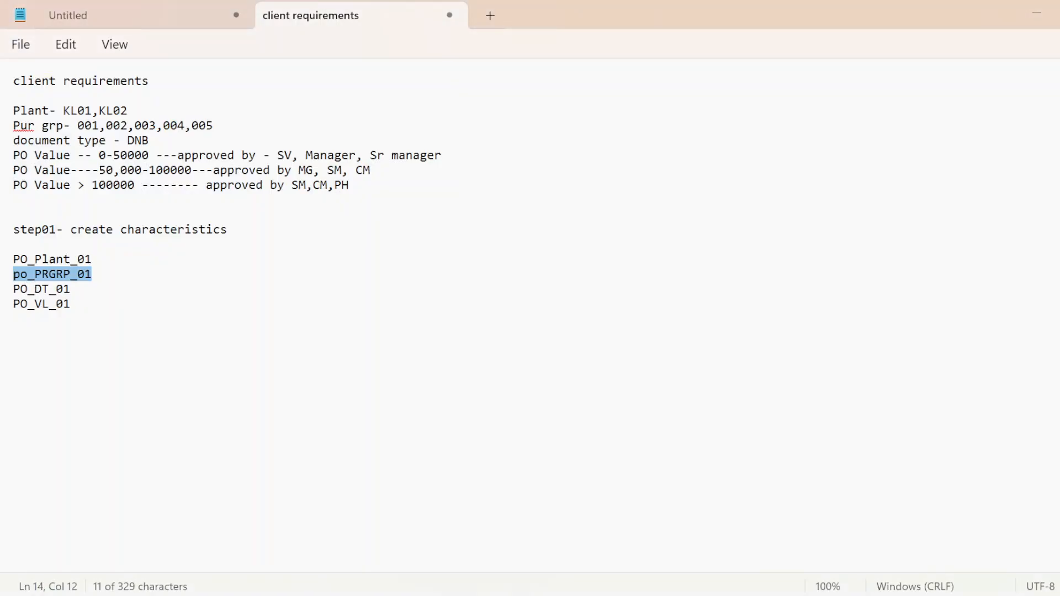
pyautogui.moveTo(14, 289); pyautogui.dragTo(71, 292)
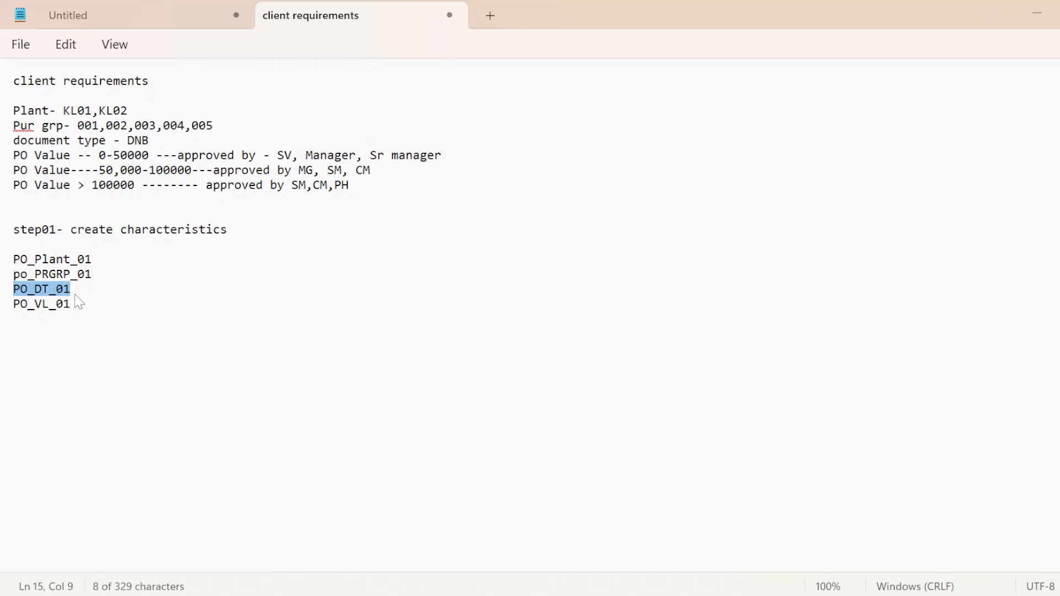
pyautogui.hotkey('alt', 'Tab')
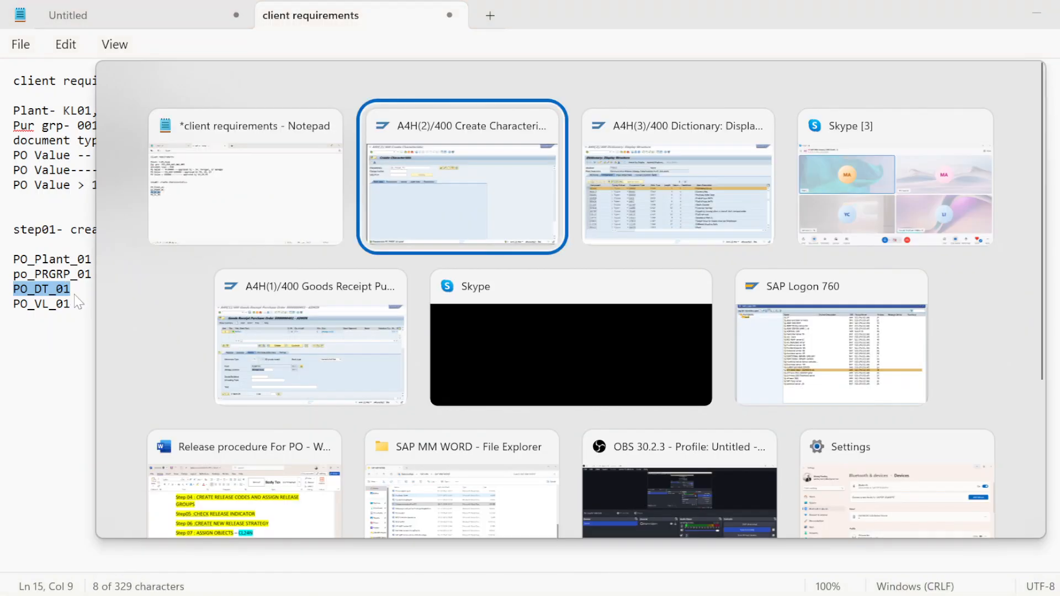
pyautogui.press('BackSpace')
pyautogui.press('BackSpace')
pyautogui.press('BackSpace')
pyautogui.press('BackSpace')
pyautogui.press('BackSpace')
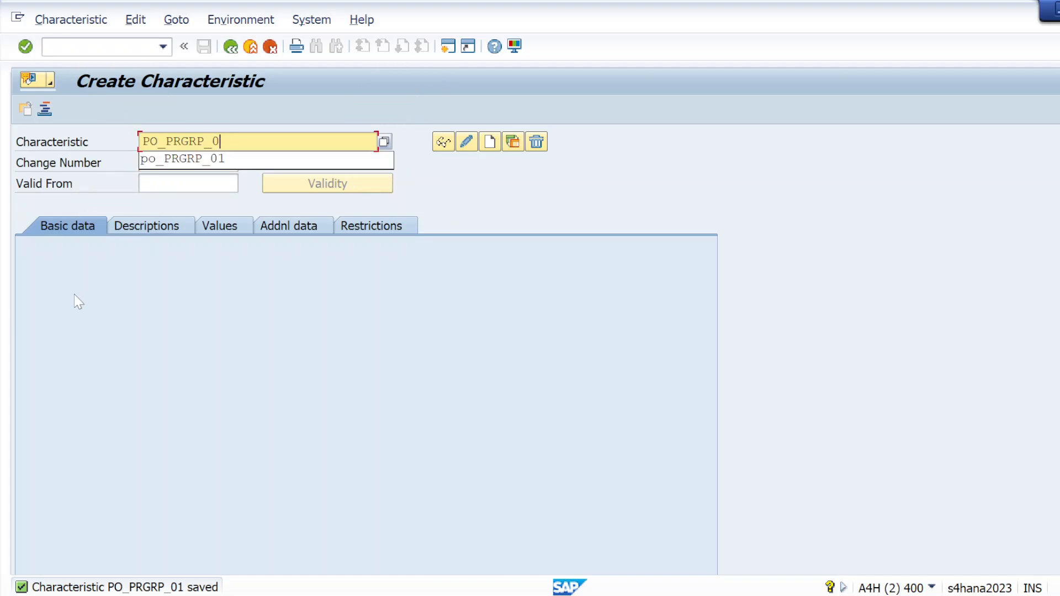
pyautogui.press('BackSpace')
pyautogui.press('BackSpace')
pyautogui.press('BackSpace')
pyautogui.press('BackSpace')
pyautogui.press('BackSpace')
pyautogui.press('BackSpace')
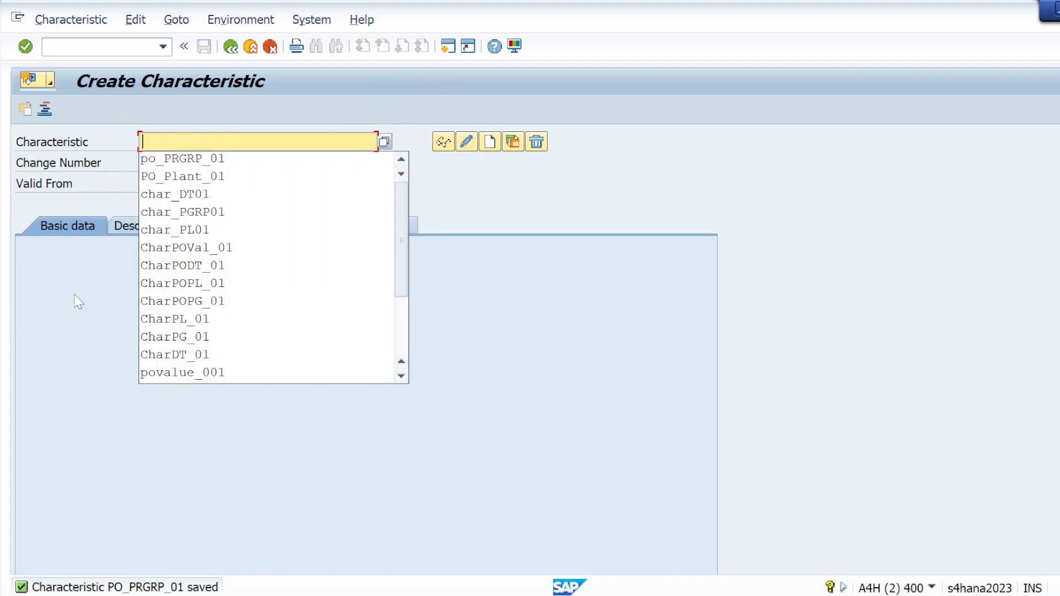
pyautogui.write('PO_DT_01')
pyautogui.click(665, 460)
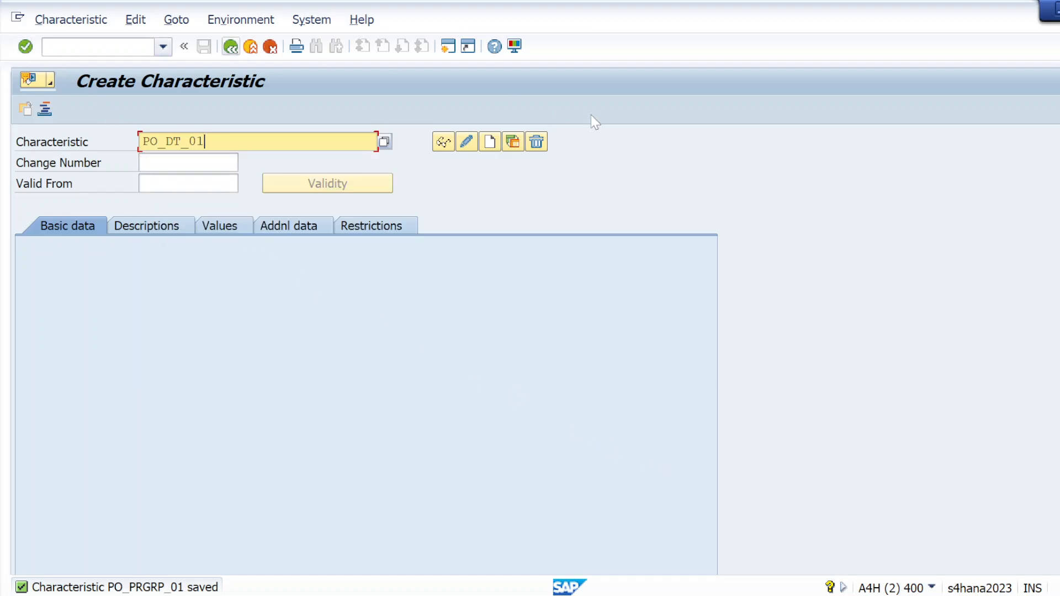
pyautogui.click(492, 144)
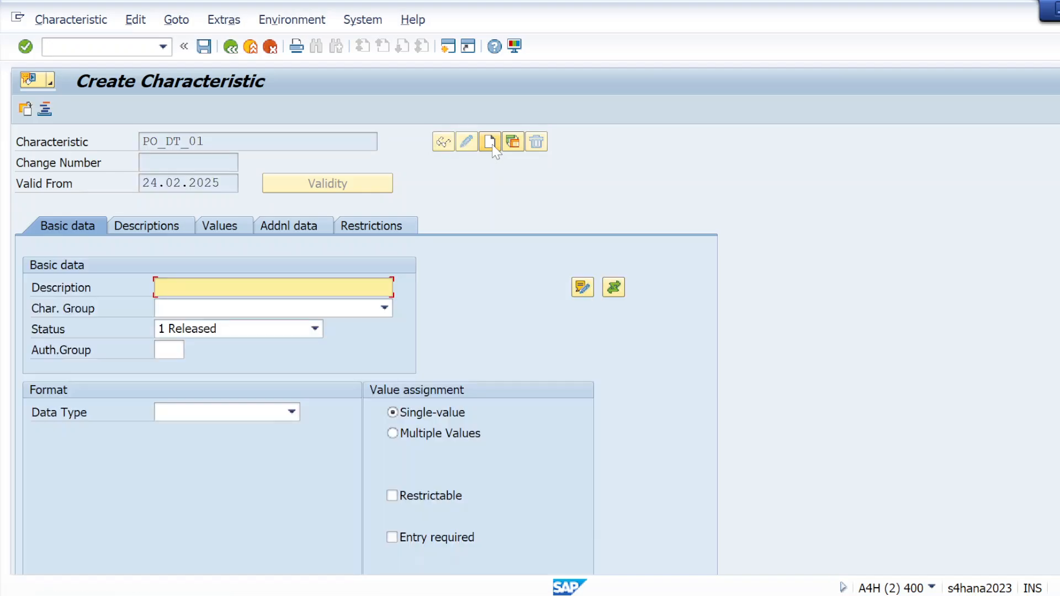
# Step: Enter PO_DT_01 as the document type characteristic's description and allow multiple values
pyautogui.moveTo(207, 142); pyautogui.dragTo(140, 142)
pyautogui.hotkey('ctrl', 'c')
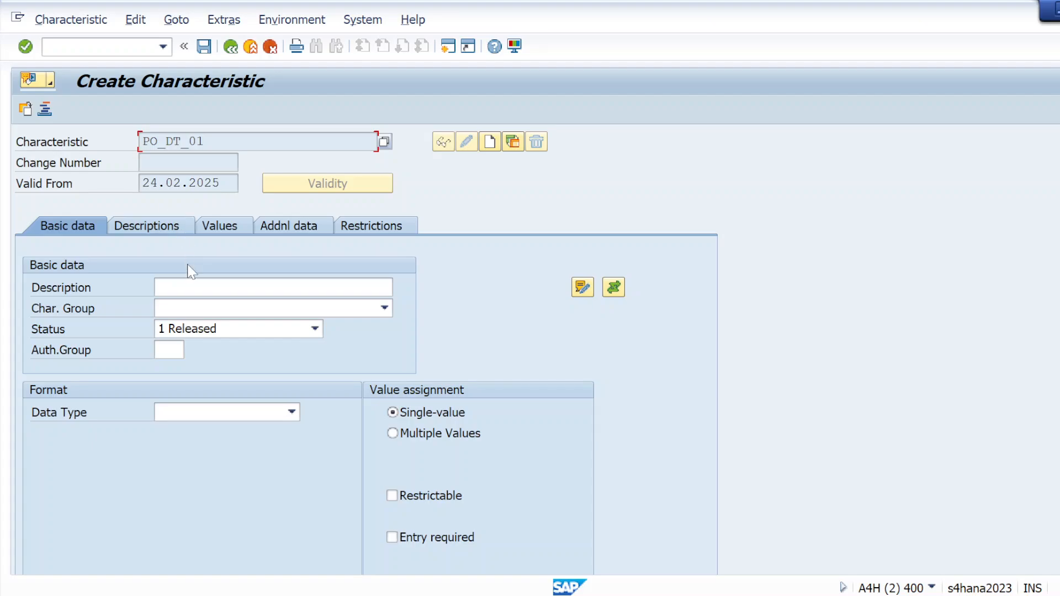
pyautogui.click(191, 287)
pyautogui.hotkey('ctrl', 'v')
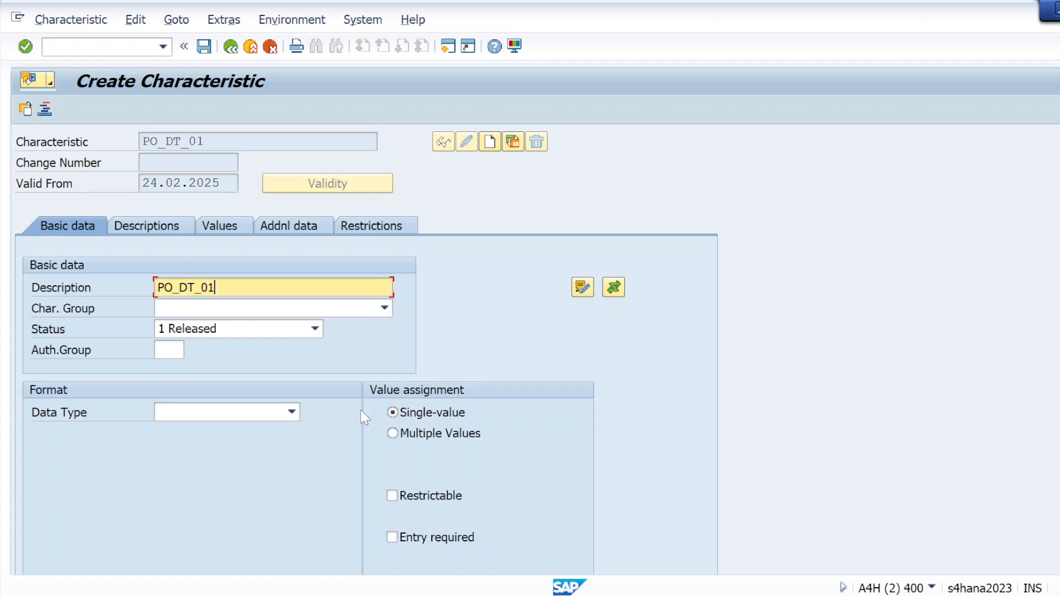
pyautogui.click(393, 439)
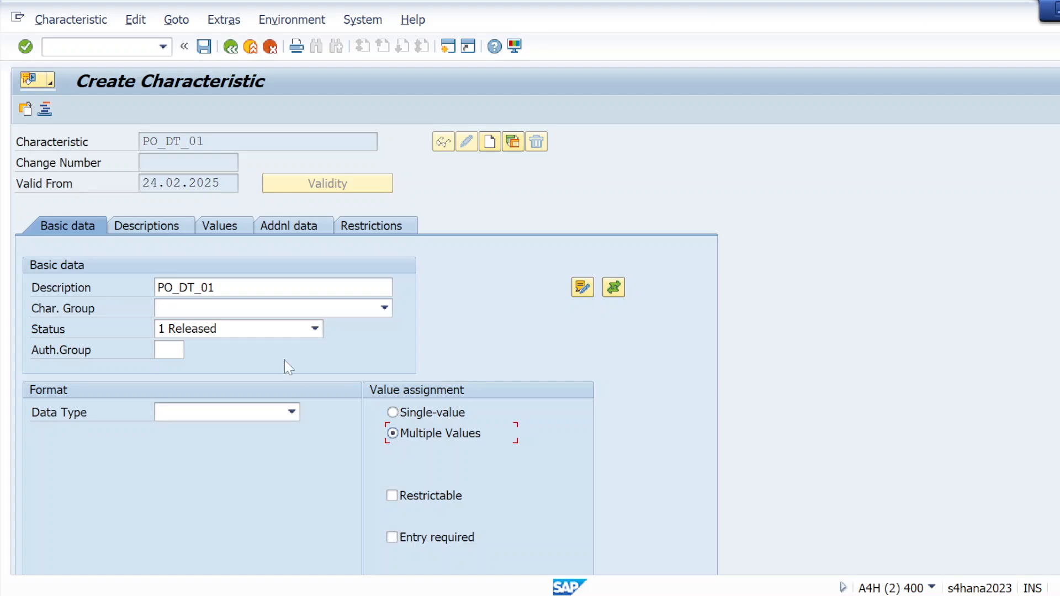
pyautogui.click(26, 47)
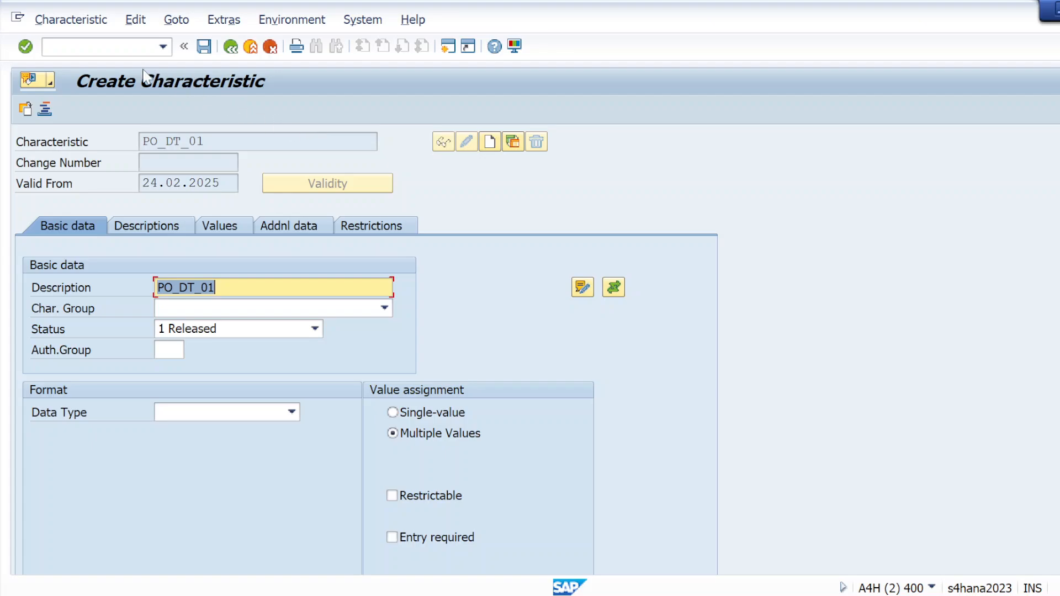
# Step: Set the reference table name of the PO_DT_01 characteristic to CEKKO
pyautogui.click(291, 226)
pyautogui.click(196, 288)
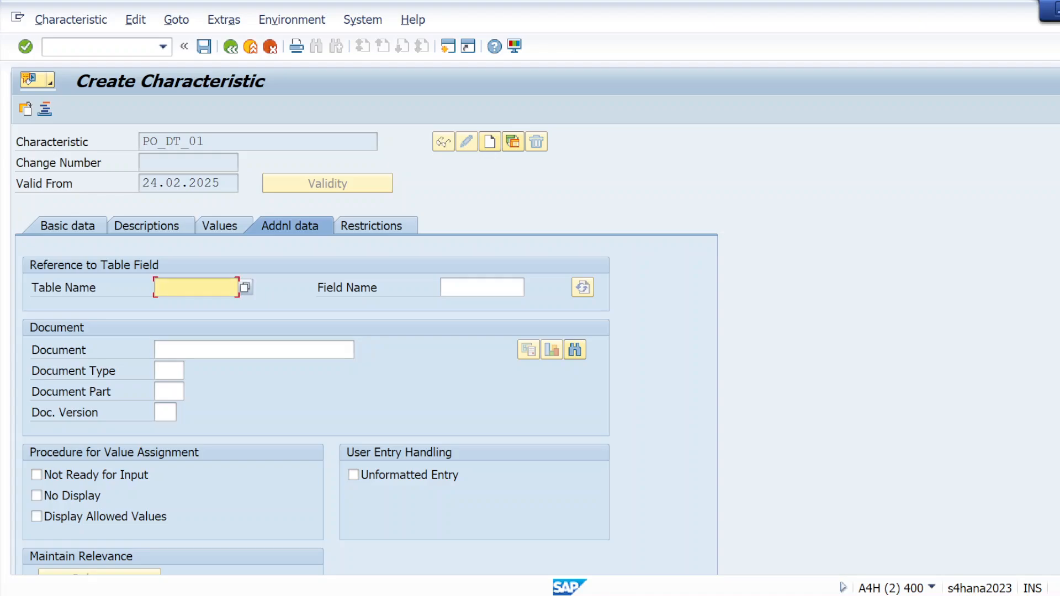
pyautogui.click(175, 306)
pyautogui.press('Tab')
# Step: Find the Order Type component BSART in the CEKKO structure and copy it into the PO_DT_01 reference field name
pyautogui.hotkey('alt', 'Tab')
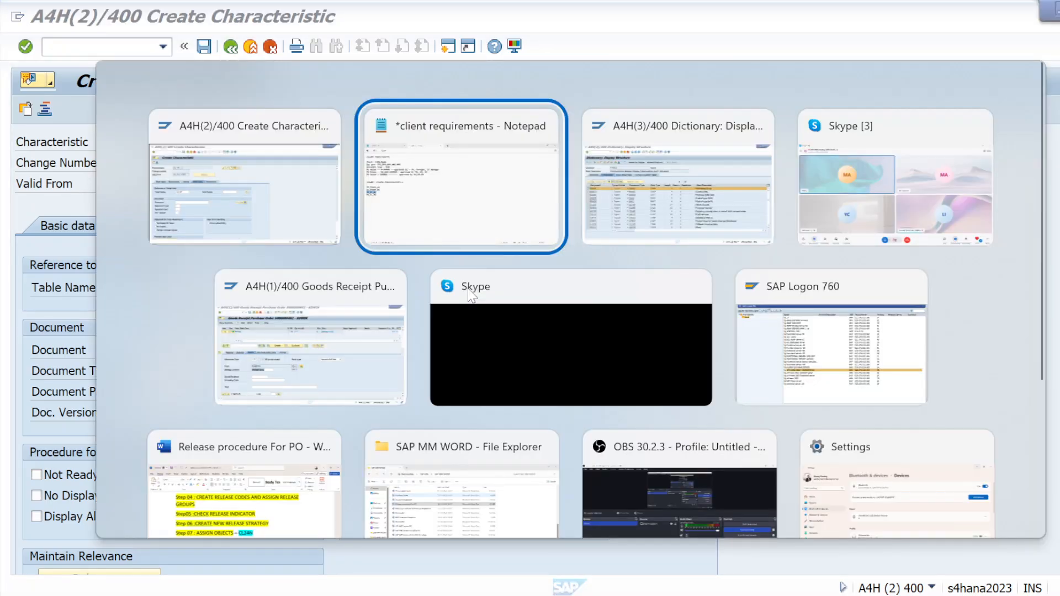
pyautogui.hotkey('alt', 'Tab')
pyautogui.press('Tab')
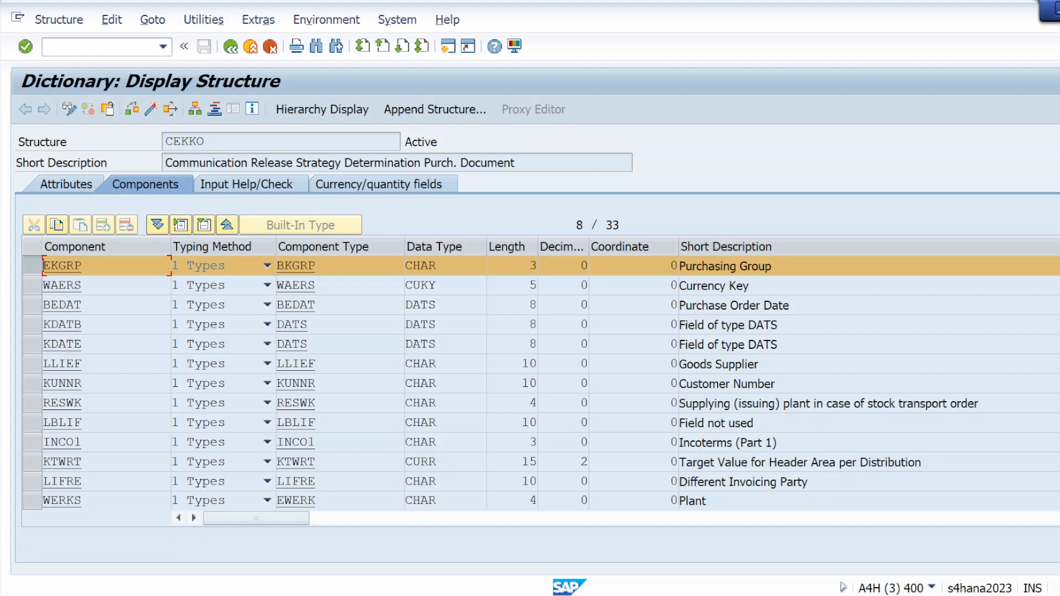
pyautogui.press('pageup')
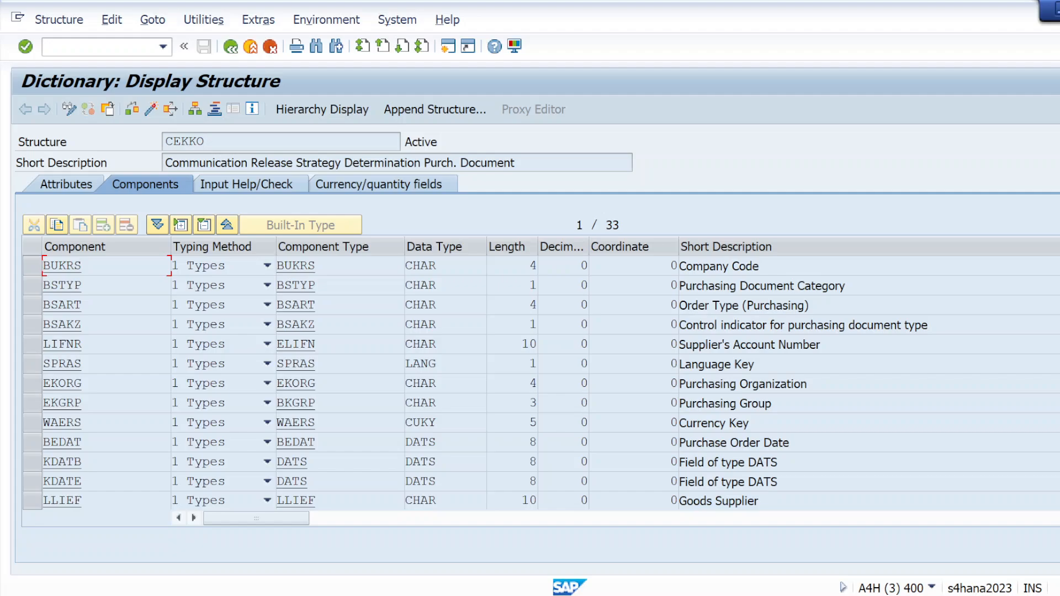
pyautogui.click(83, 305)
pyautogui.moveTo(83, 305); pyautogui.dragTo(44, 307)
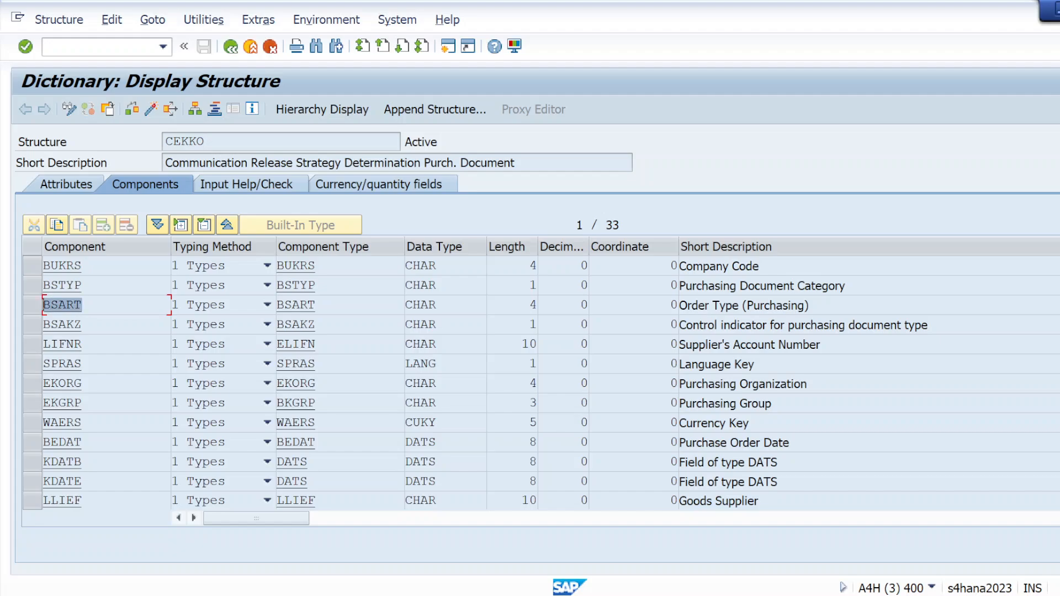
pyautogui.click(44, 307)
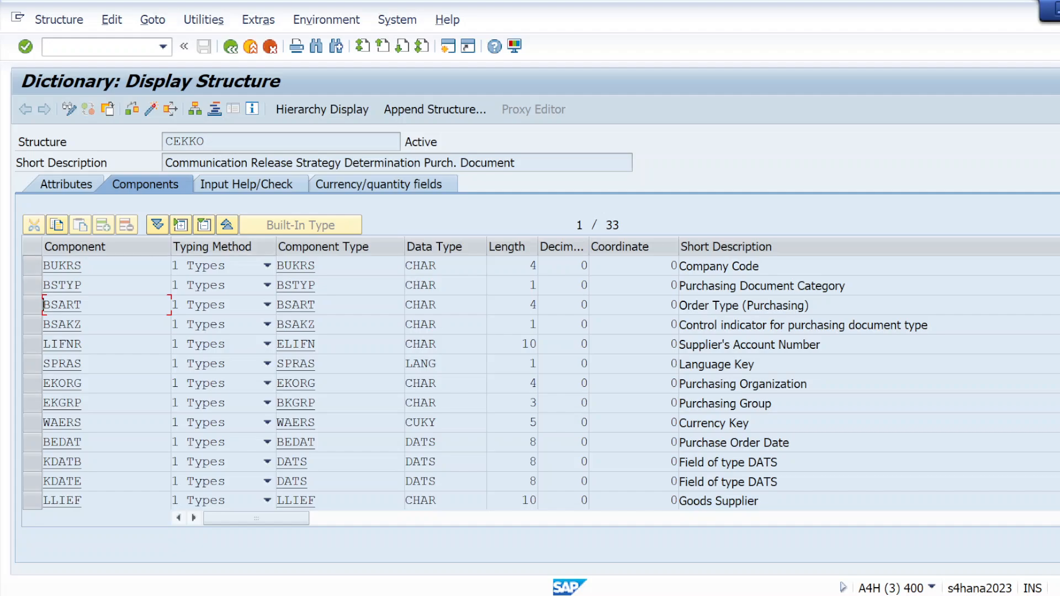
pyautogui.moveTo(82, 306); pyautogui.dragTo(44, 309)
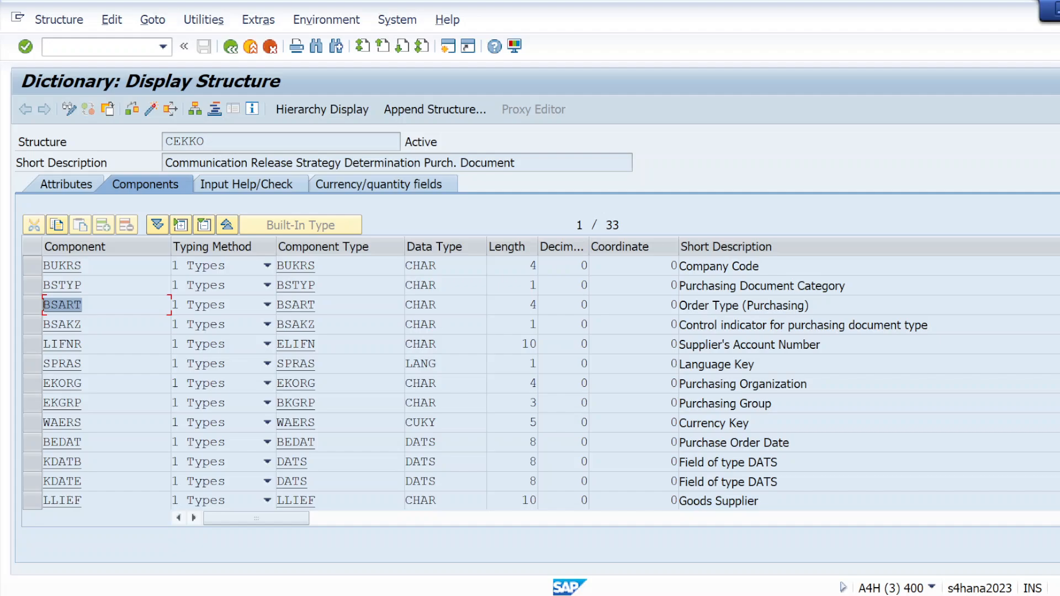
pyautogui.click(42, 305)
pyautogui.hotkey('alt', 'Tab')
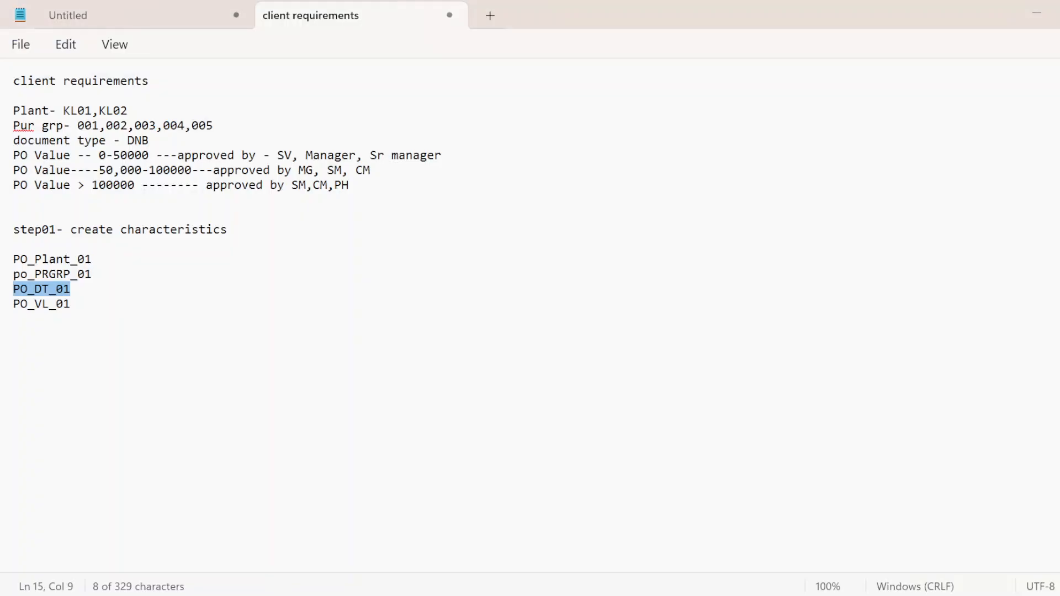
pyautogui.hotkey('alt', 'Tab')
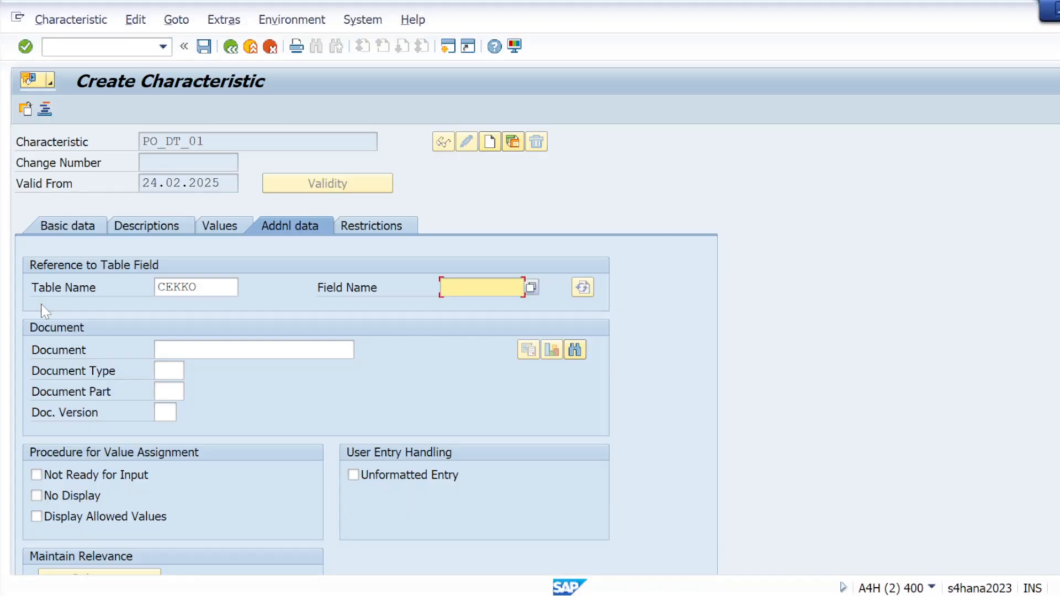
pyautogui.hotkey('ctrl', 'v')
# Step: Apply the CEKKO-BSART table field reference and accept the dictionary format data for the document type characteristic
pyautogui.click(26, 48)
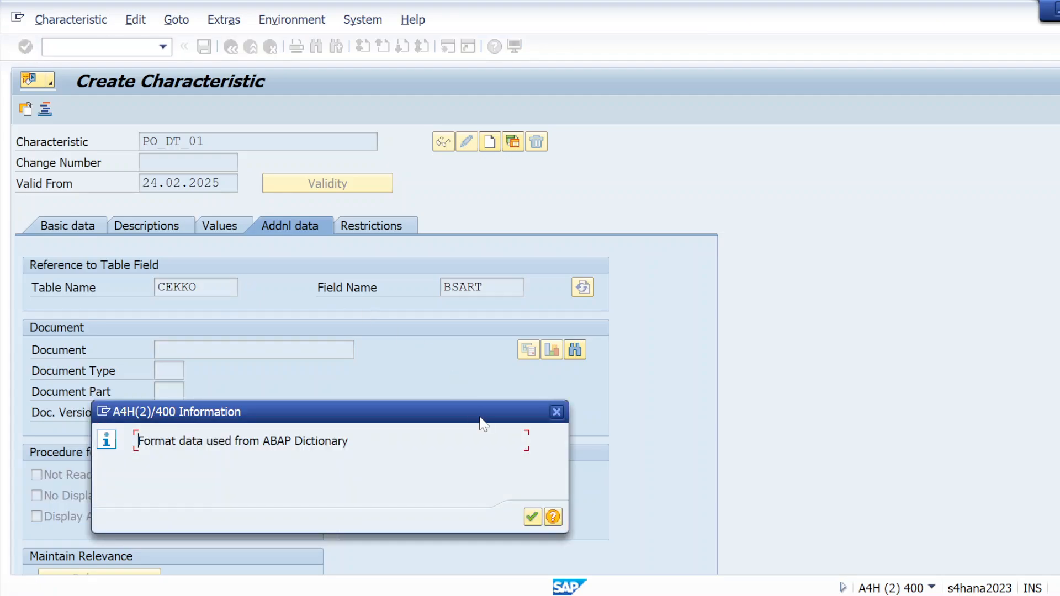
pyautogui.click(532, 517)
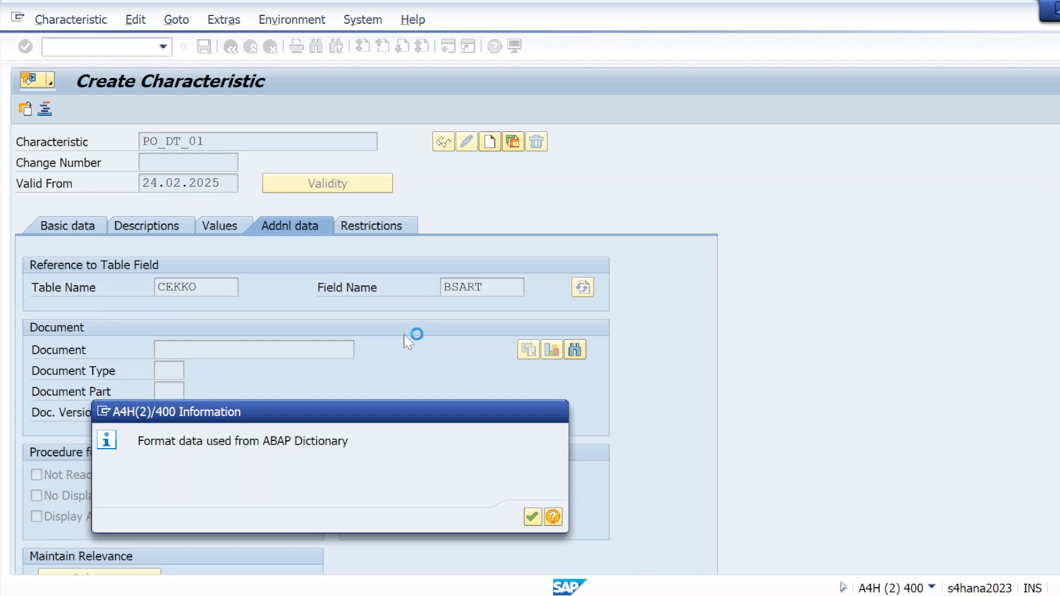
pyautogui.press('Return')
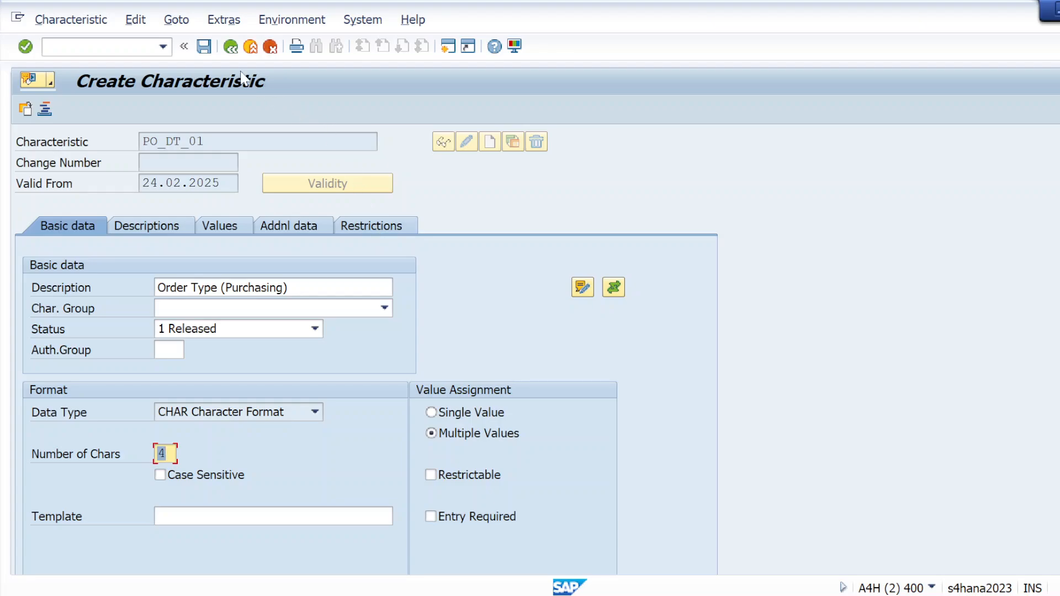
# Step: Save the PO_DT_01 characteristic and start creating characteristic PO_VL_01, copying its name from the client requirements notes in Notepad
pyautogui.click(210, 50)
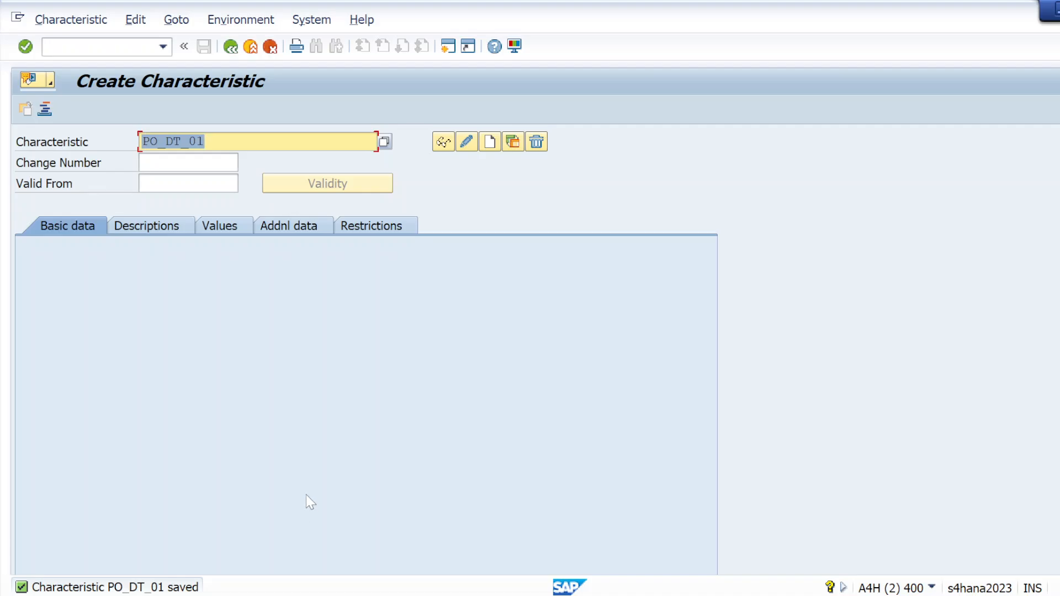
pyautogui.hotkey('alt', 'Tab')
pyautogui.hotkey('alt', 'Tab')
pyautogui.hotkey('alt', 'shift', 'Tab')
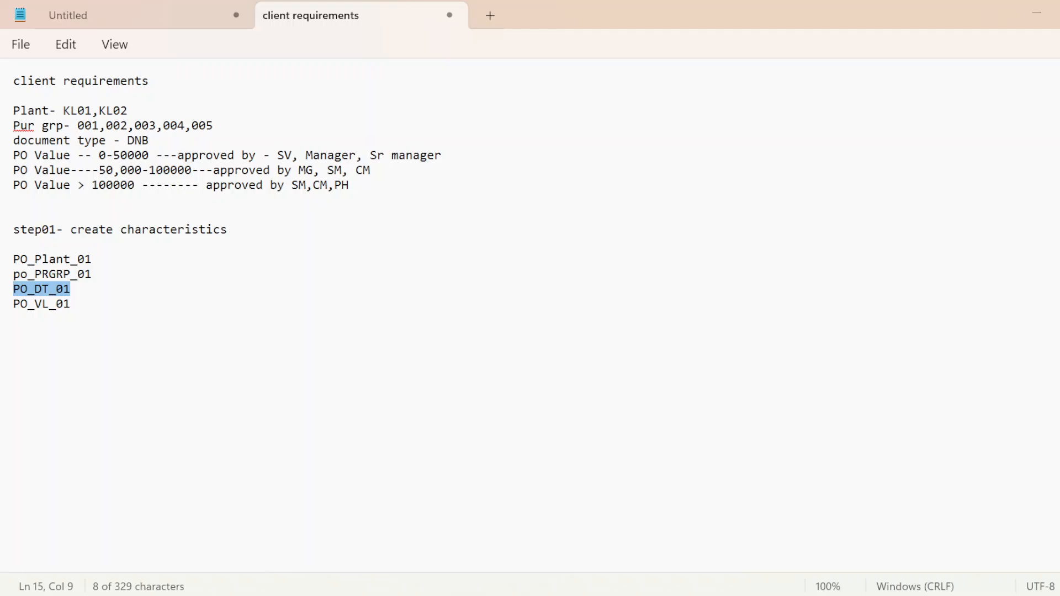
pyautogui.moveTo(13, 305); pyautogui.dragTo(70, 317)
pyautogui.hotkey('ctrl', 'c')
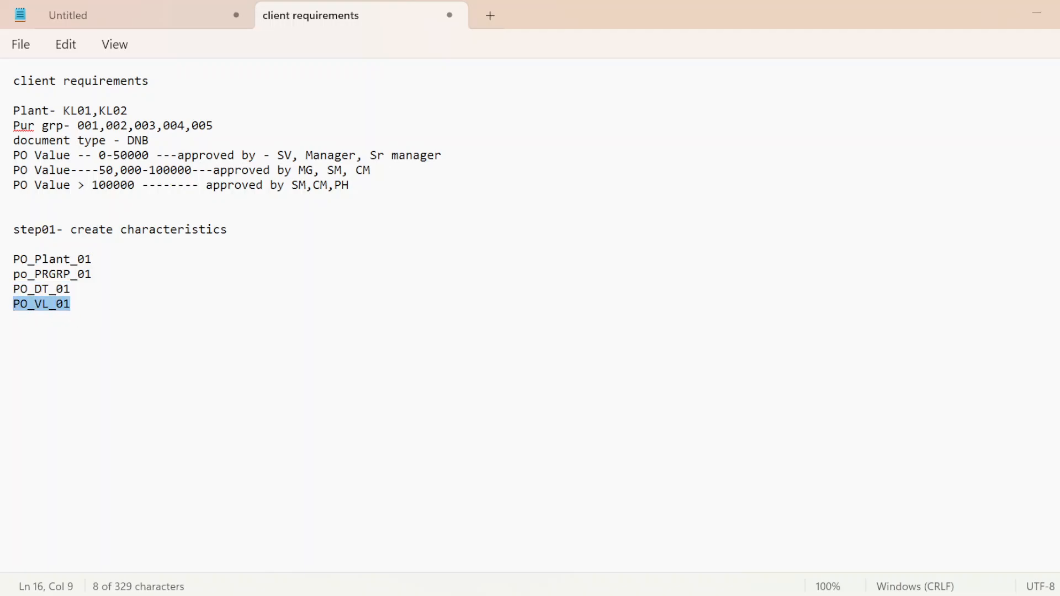
pyautogui.hotkey('alt', 'Tab')
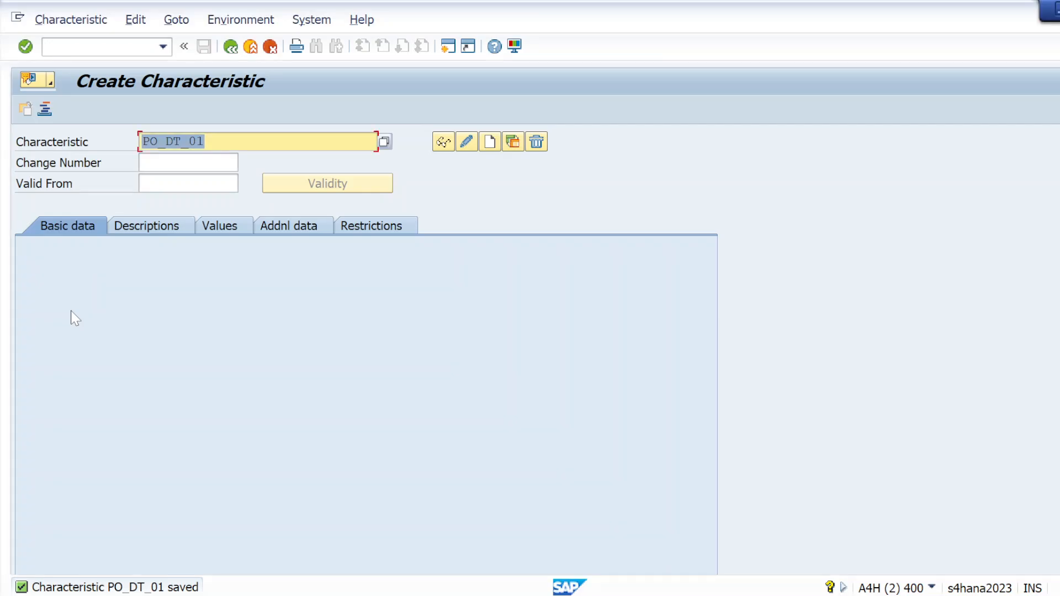
pyautogui.press('BackSpace')
pyautogui.hotkey('ctrl', 'v')
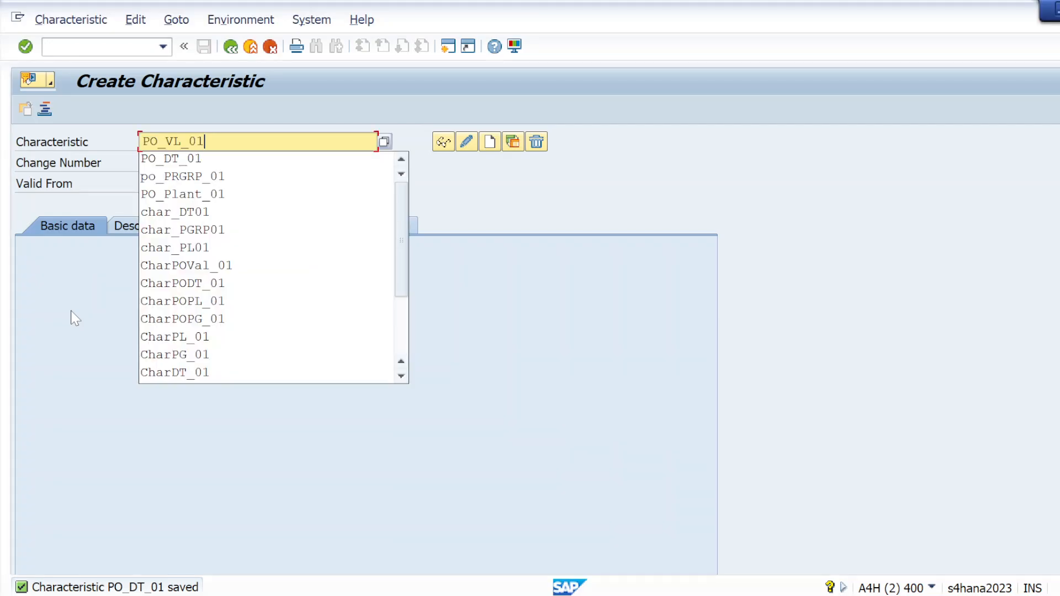
pyautogui.click(494, 149)
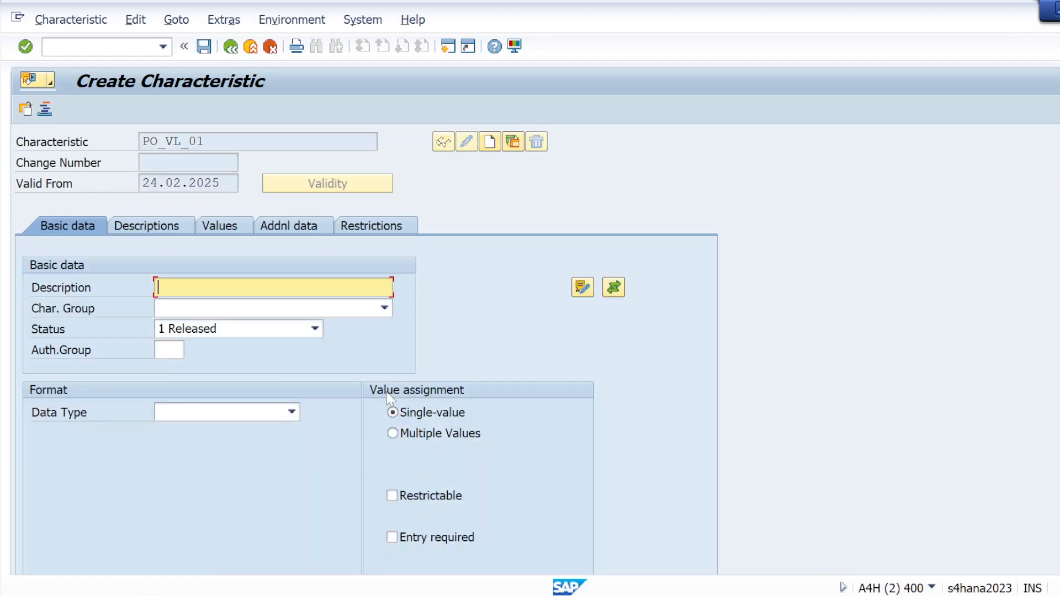
# Step: Allow multiple values for the PO value characteristic and enter PO_VL_01 as its description
pyautogui.click(393, 433)
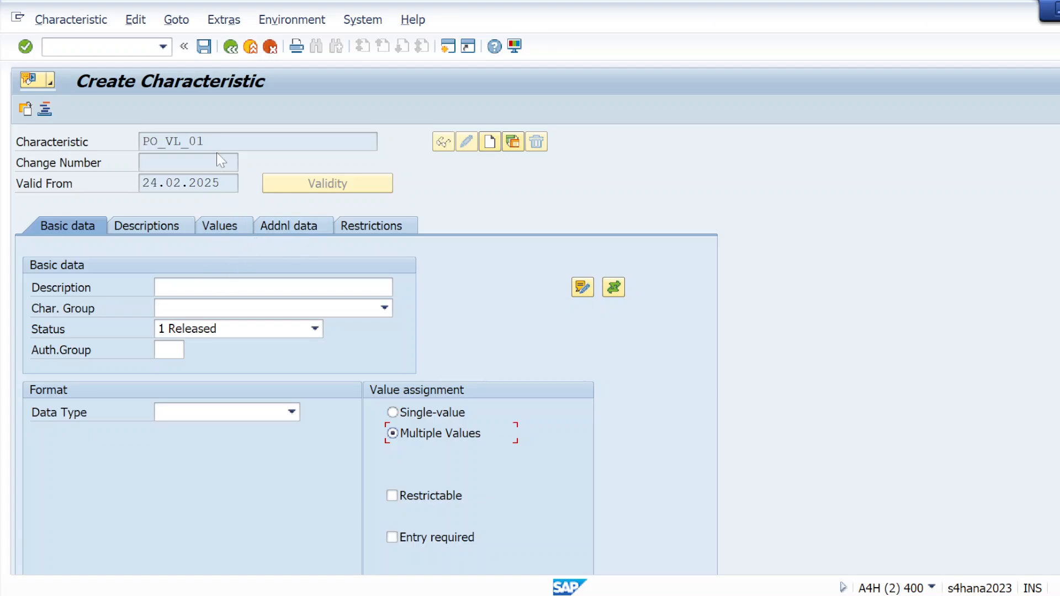
pyautogui.moveTo(211, 142); pyautogui.dragTo(142, 142)
pyautogui.hotkey('ctrl', 'c')
pyautogui.click(190, 287)
pyautogui.hotkey('ctrl', 'v')
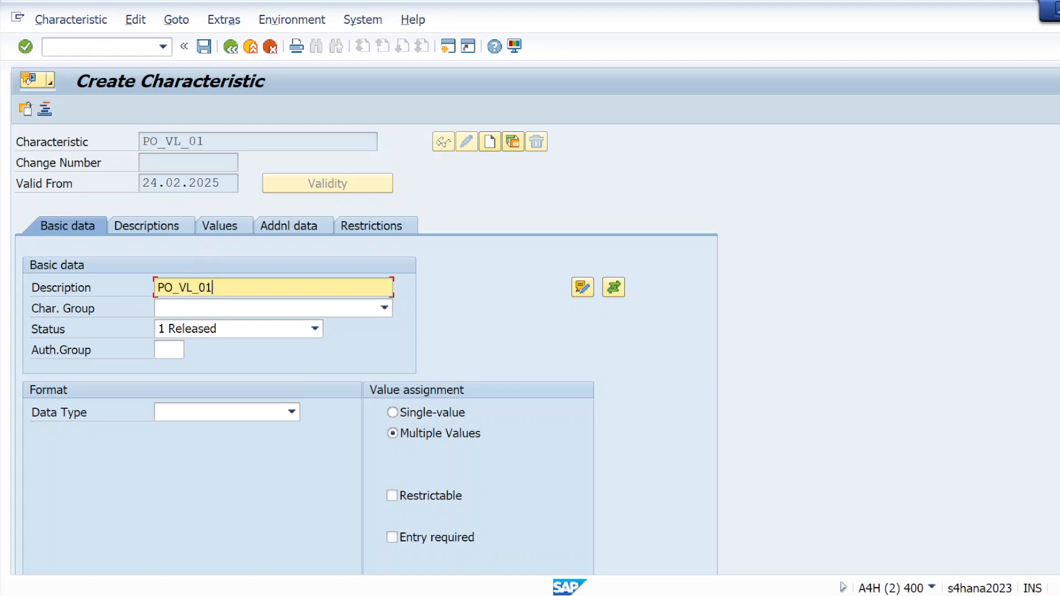
pyautogui.press('Return')
# Step: Set the reference table name of the PO_VL_01 characteristic to CEKKO
pyautogui.click(311, 234)
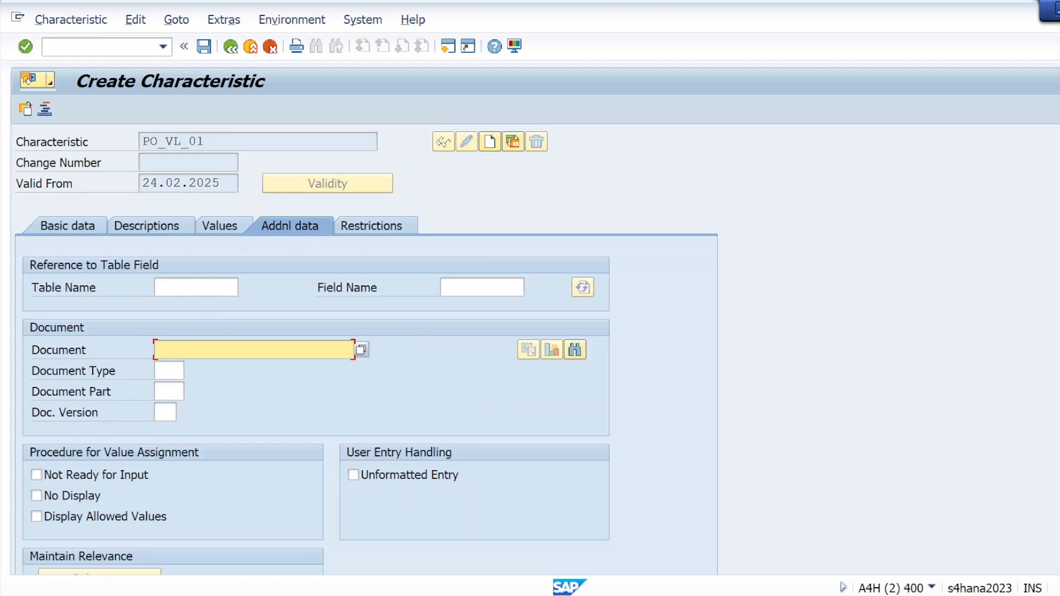
pyautogui.click(193, 287)
pyautogui.write('C')
pyautogui.press('Down')
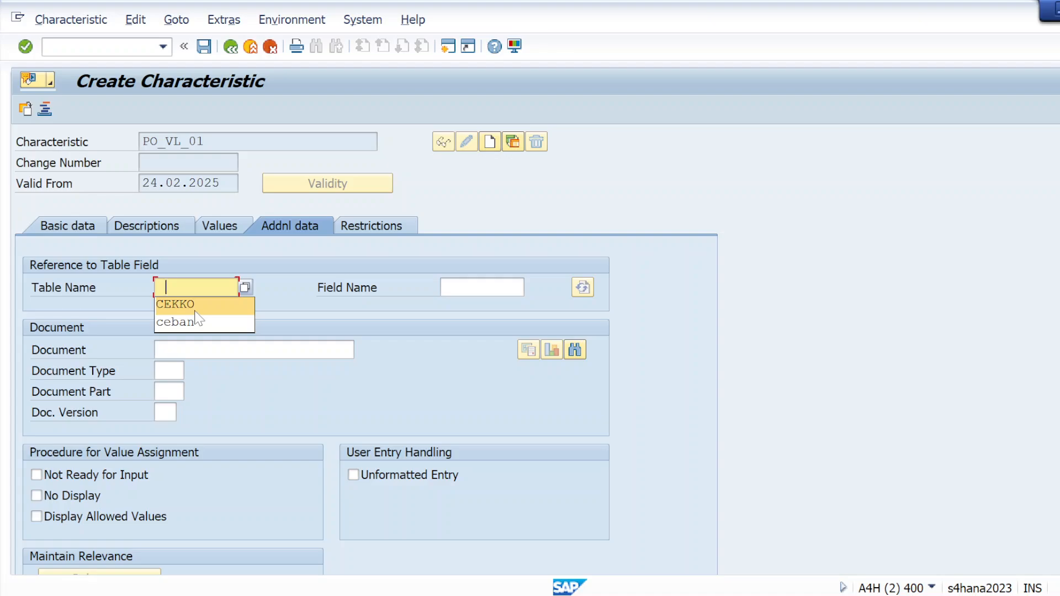
pyautogui.press('Return')
# Step: Find the Total net order value component GNETW in the CEKKO structure and copy it into the PO_VL_01 reference field name
pyautogui.click(470, 287)
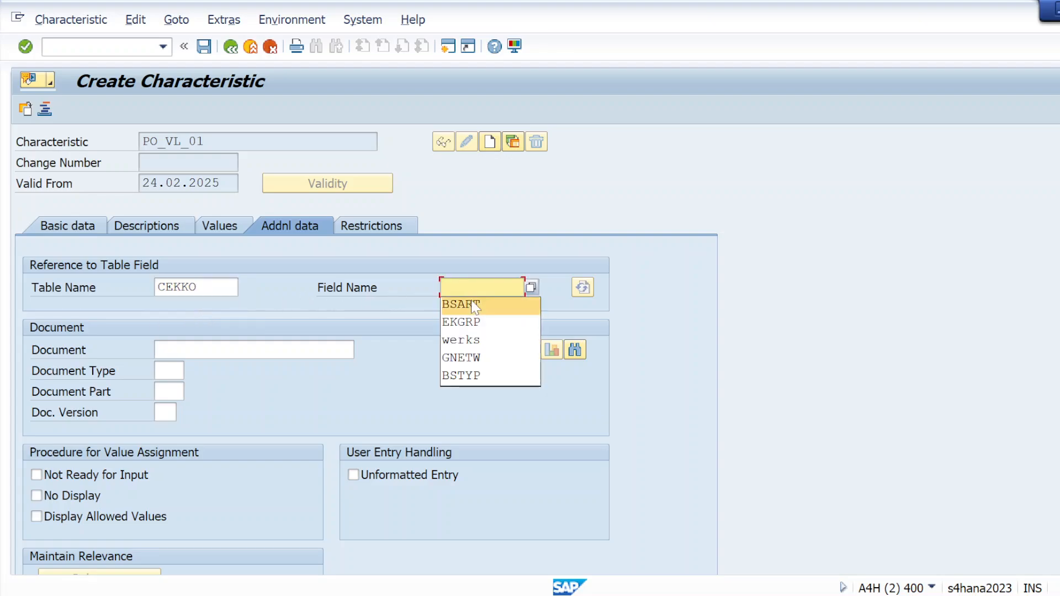
pyautogui.hotkey('alt', 'Tab')
pyautogui.hotkey('alt', 'Tab')
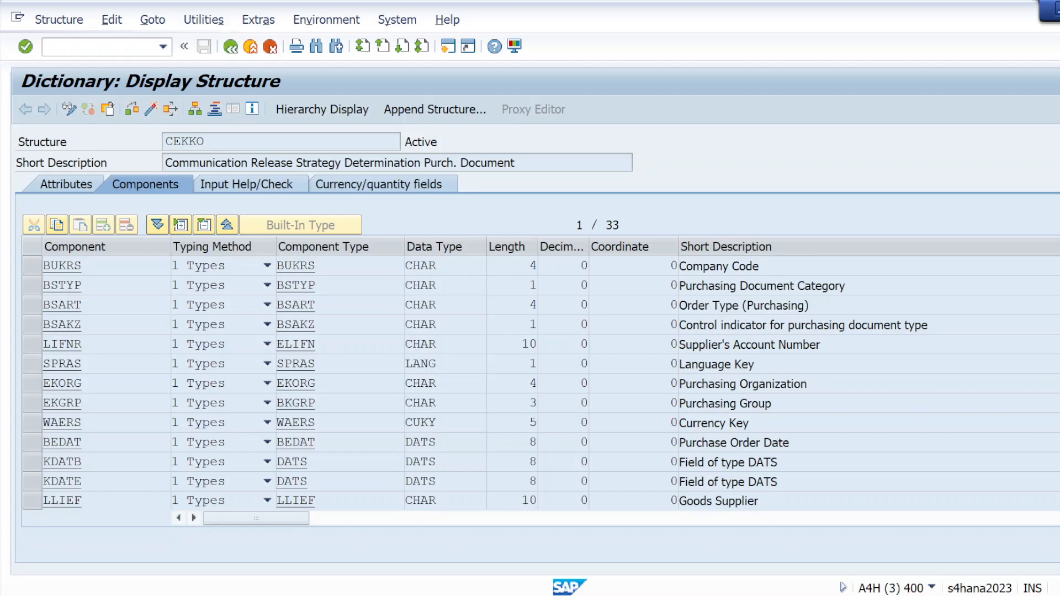
pyautogui.scroll(-1, 530, 383)
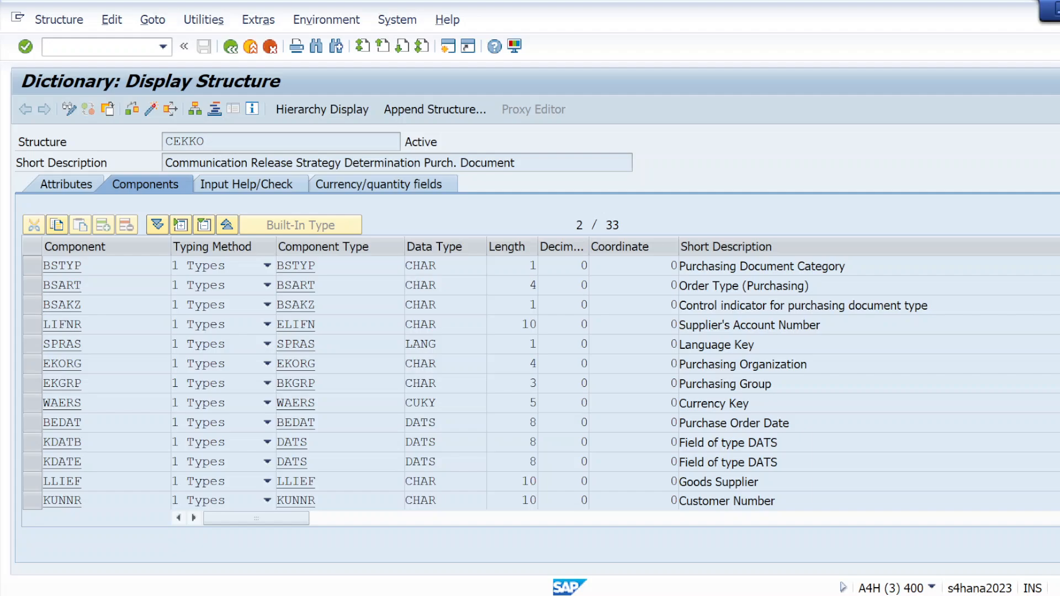
pyautogui.scroll(-2, 530, 383)
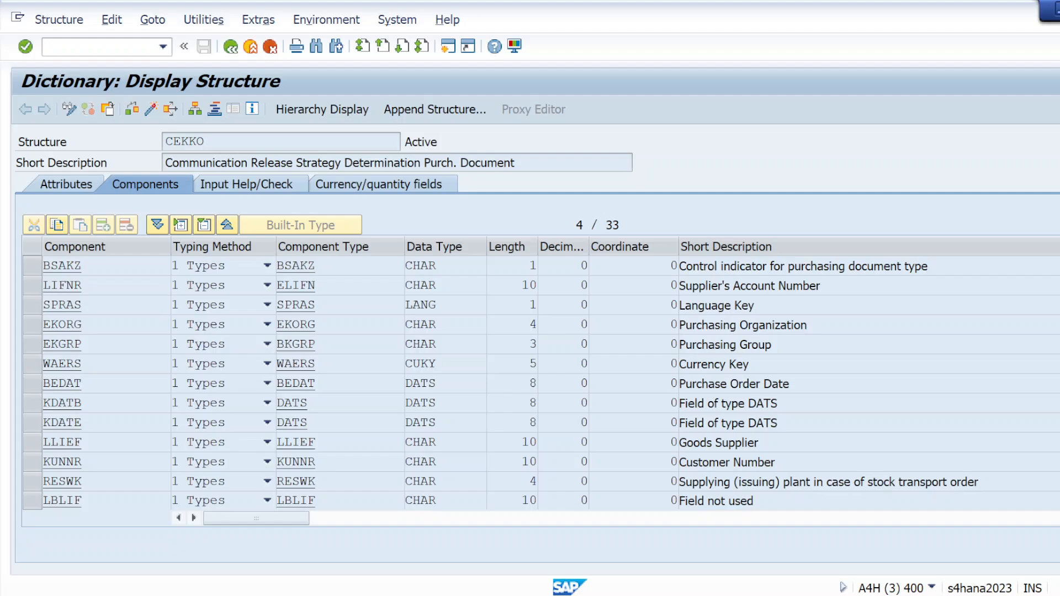
pyautogui.scroll(-3, 530, 383)
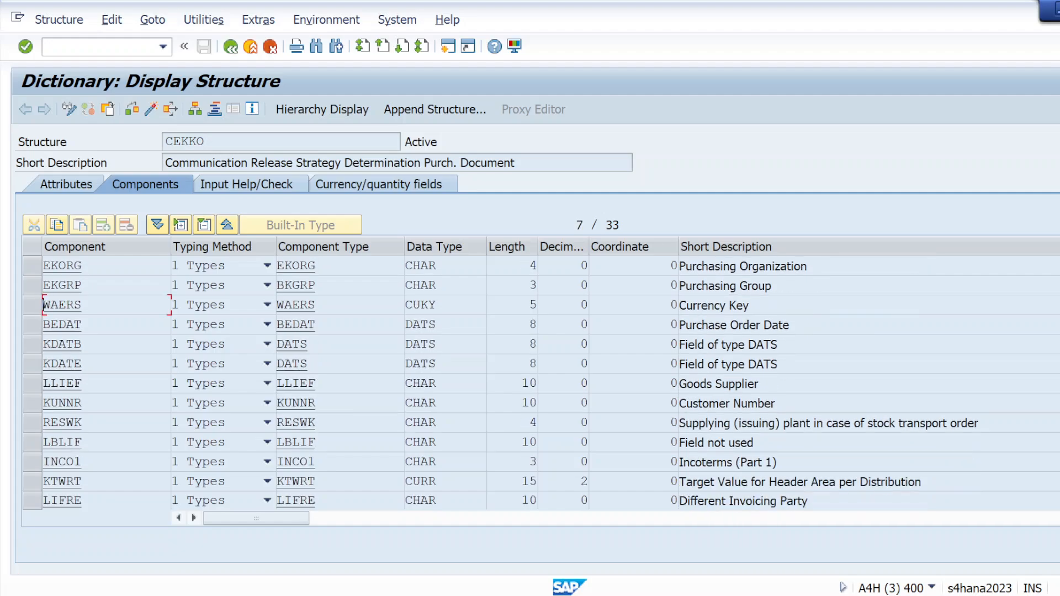
pyautogui.scroll(-1, 530, 383)
pyautogui.scroll(-1, 530, 383)
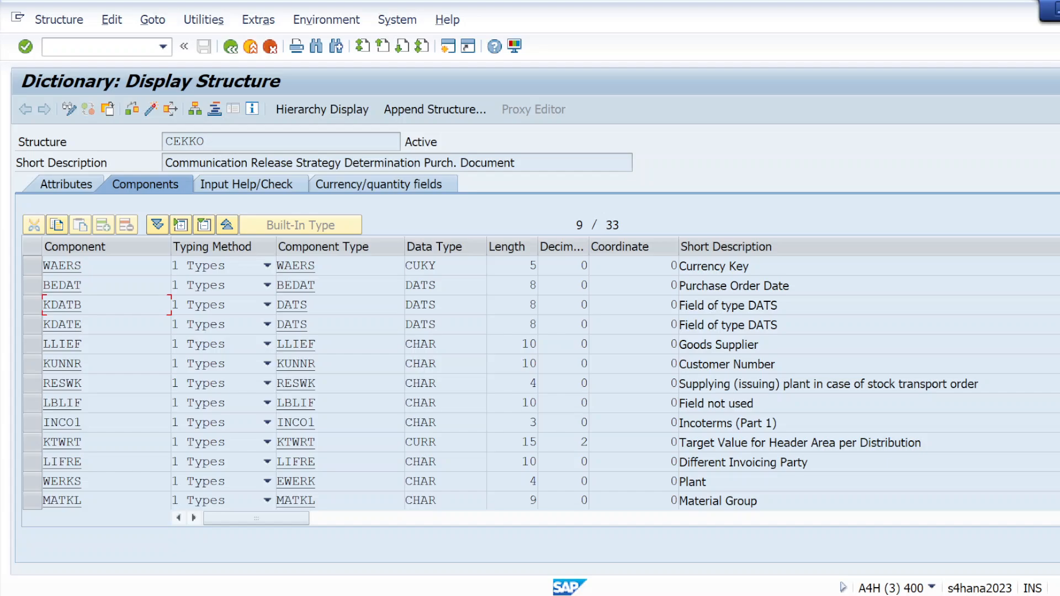
pyautogui.scroll(-4, 530, 383)
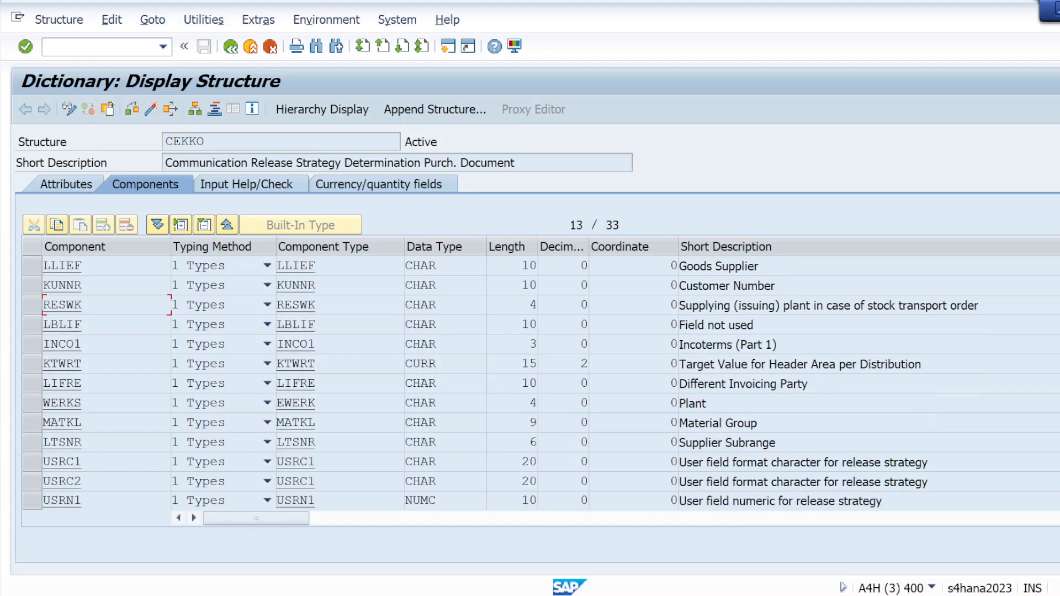
pyautogui.scroll(-4, 530, 383)
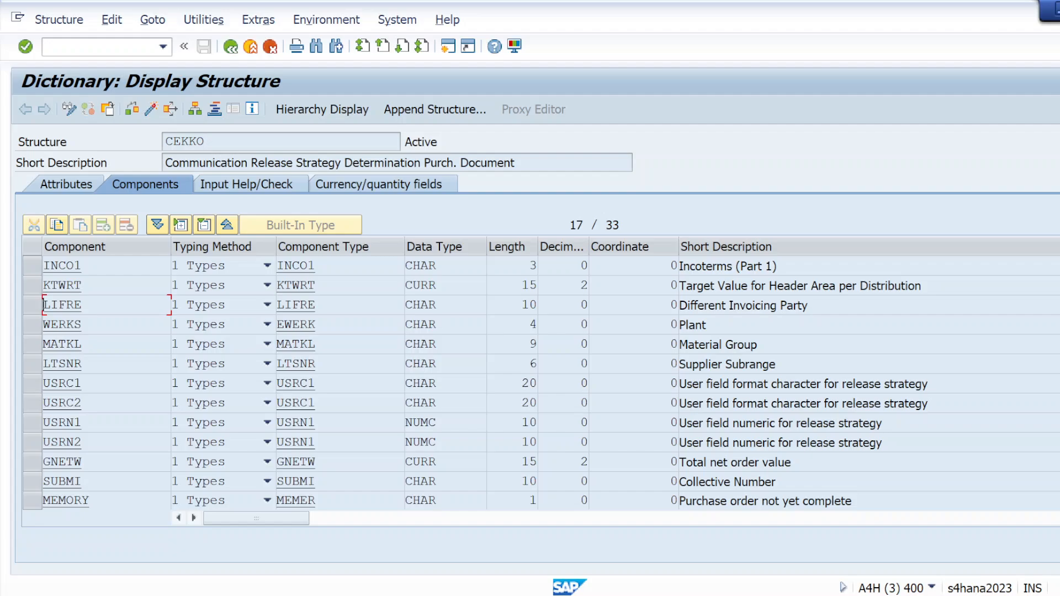
pyautogui.click(37, 462)
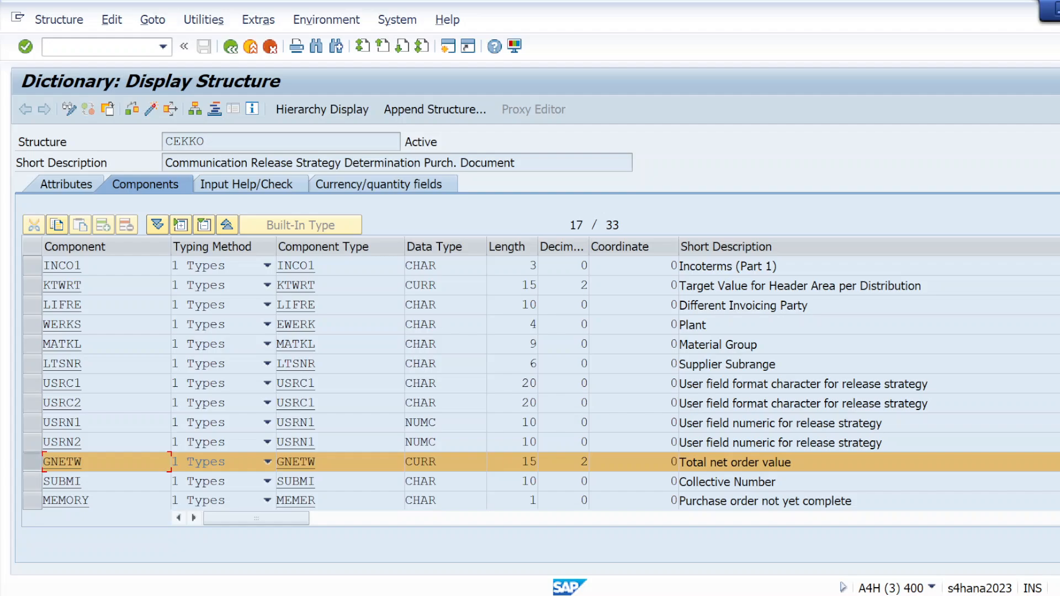
pyautogui.moveTo(83, 462); pyautogui.dragTo(44, 464)
pyautogui.hotkey('ctrl', 'c')
pyautogui.hotkey('alt', 'Tab')
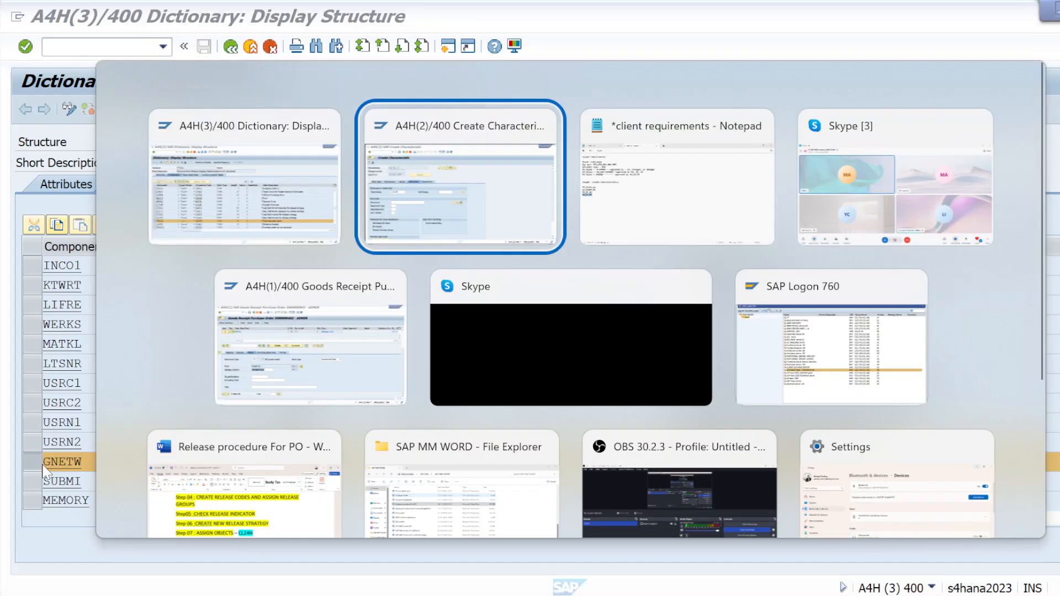
pyautogui.hotkey('ctrl', 'v')
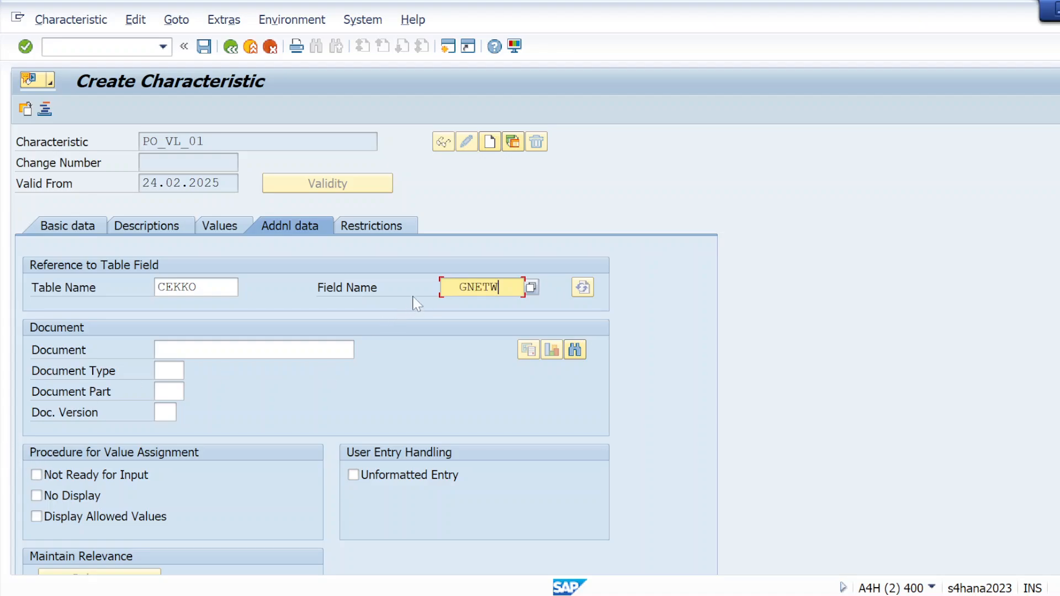
pyautogui.press('BackSpace')
pyautogui.press('BackSpace')
# Step: Apply the CEKKO-GNETW table field reference and acknowledge the dictionary format and currency messages
pyautogui.press('Return')
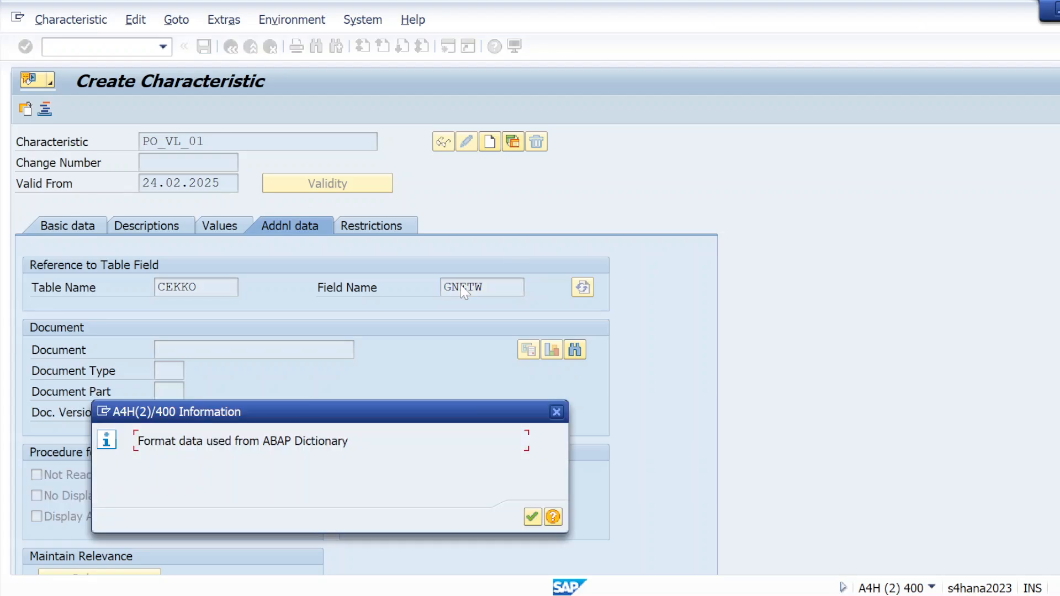
pyautogui.click(532, 517)
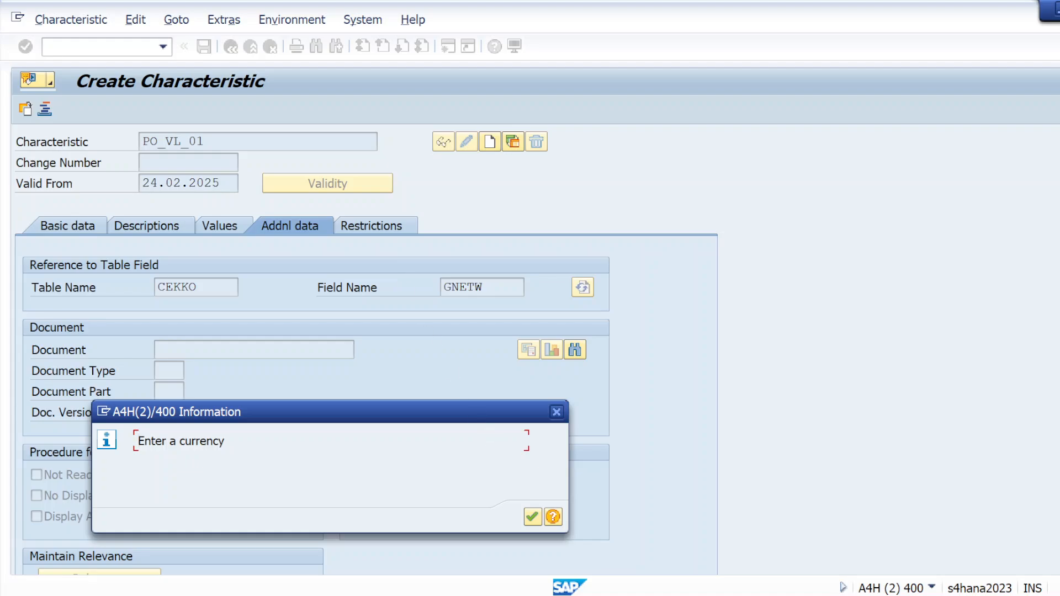
pyautogui.click(531, 518)
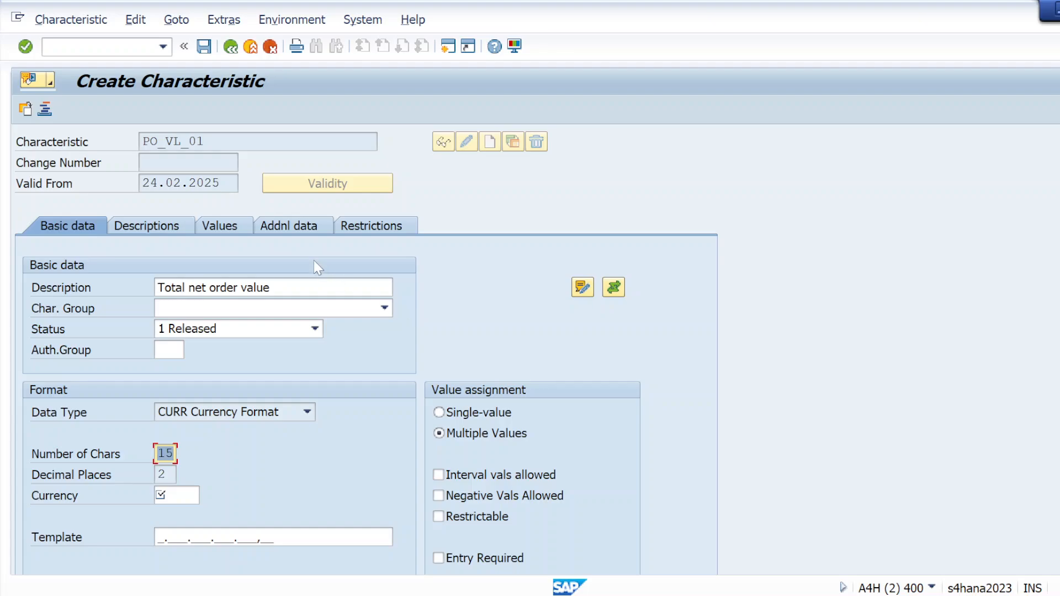
# Step: Allow interval values for the PO_VL_01 characteristic, set its currency to USD and save it
pyautogui.scroll(-3, 366, 343)
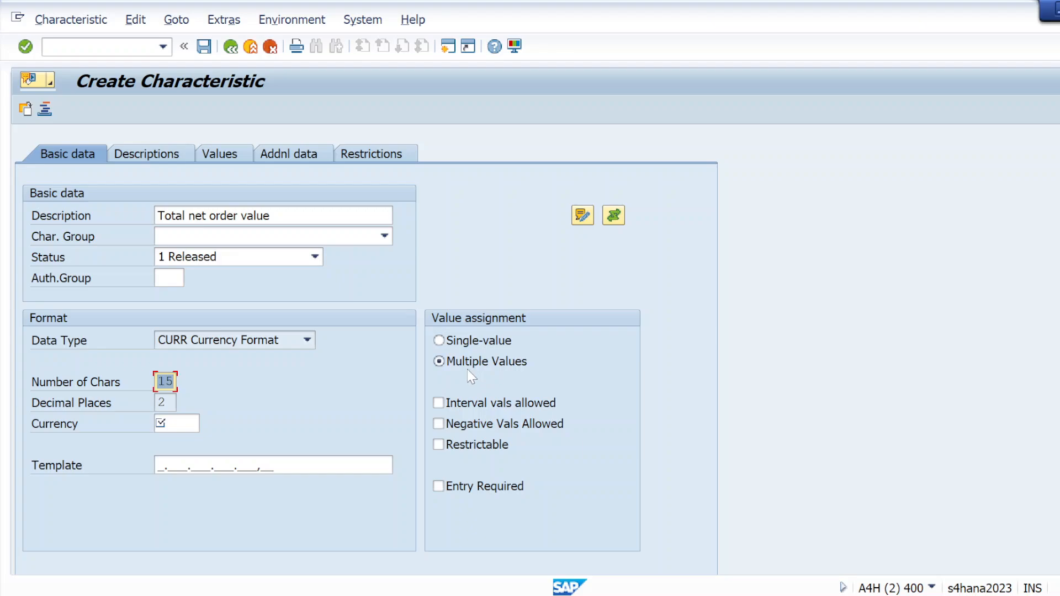
pyautogui.click(438, 403)
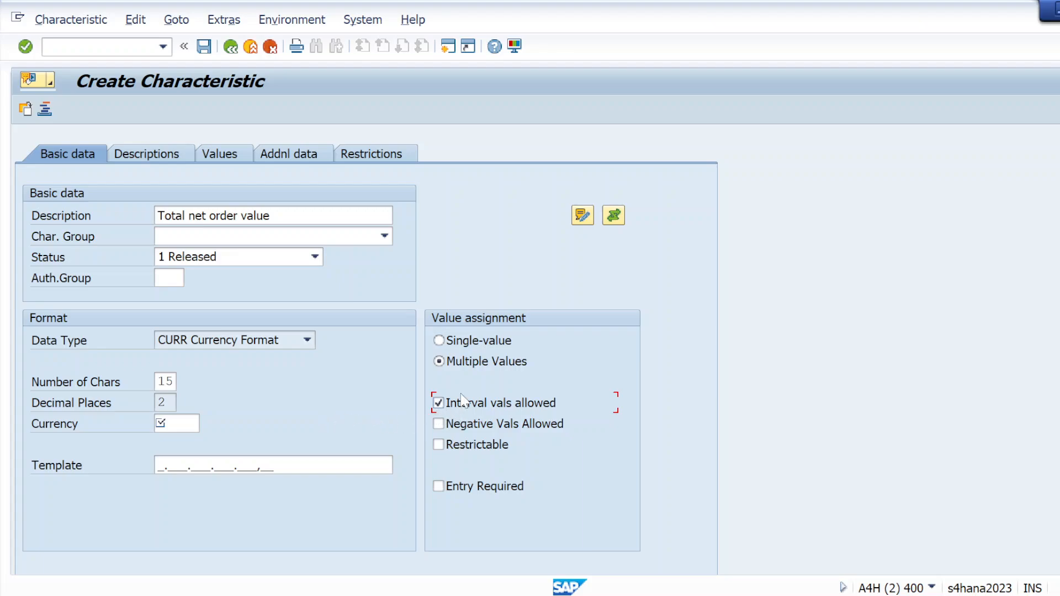
pyautogui.click(160, 423)
pyautogui.write('USD')
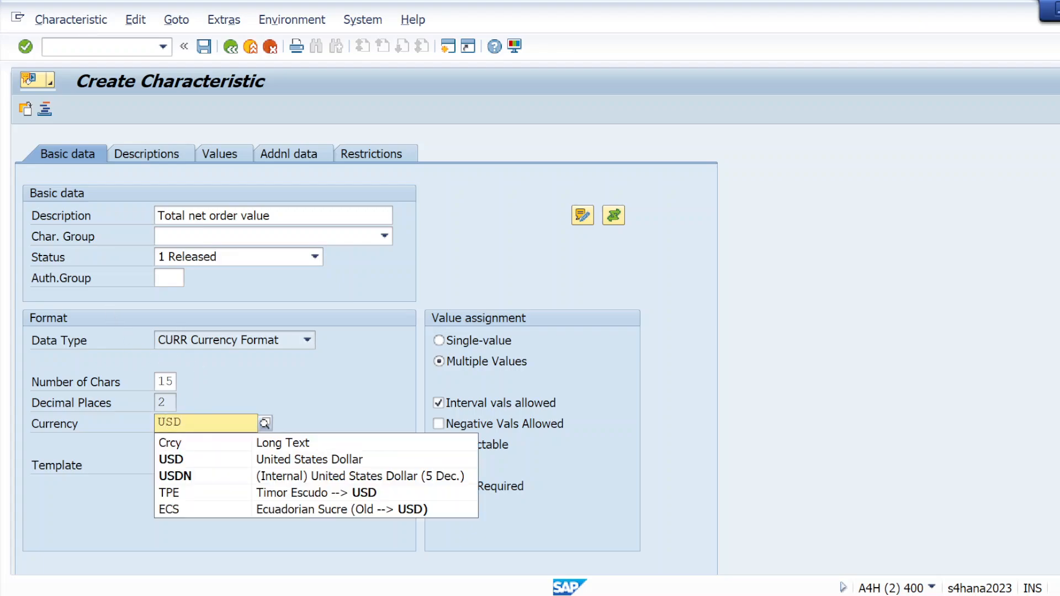
pyautogui.click(167, 461)
pyautogui.press('Return')
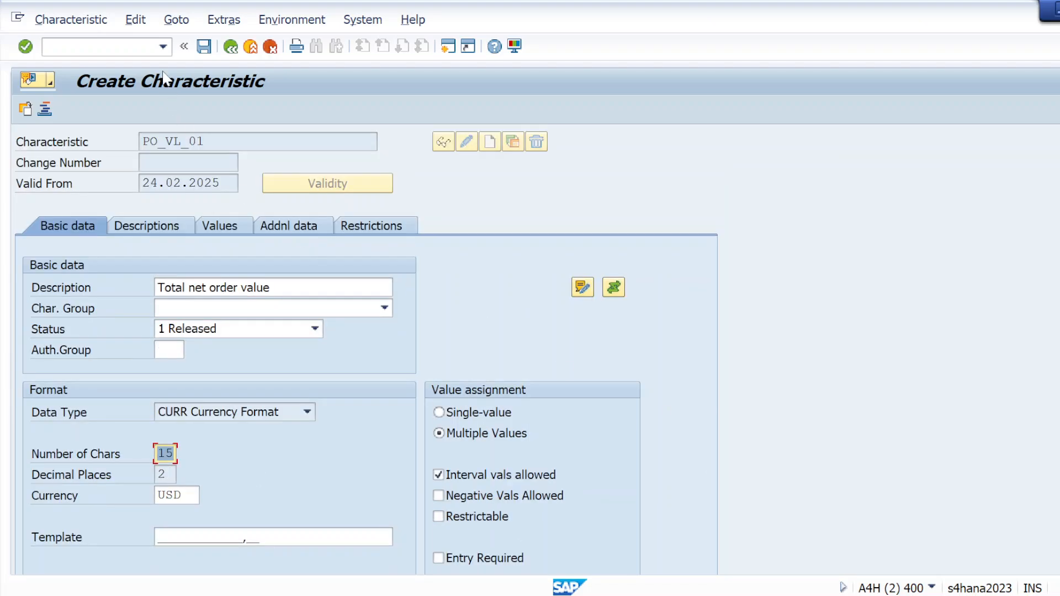
pyautogui.click(204, 47)
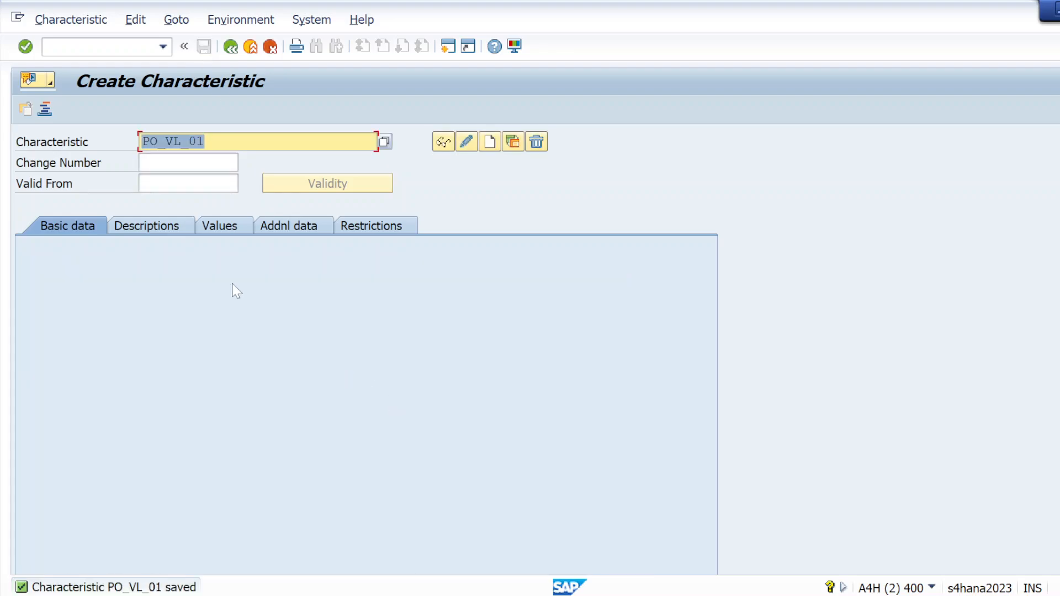
# Step: Add the line "Step02- create a class" below the characteristic names in the Notepad client requirements notes, then return to SAP
pyautogui.hotkey('alt', 'Tab')
pyautogui.hotkey('alt', 'Tab')
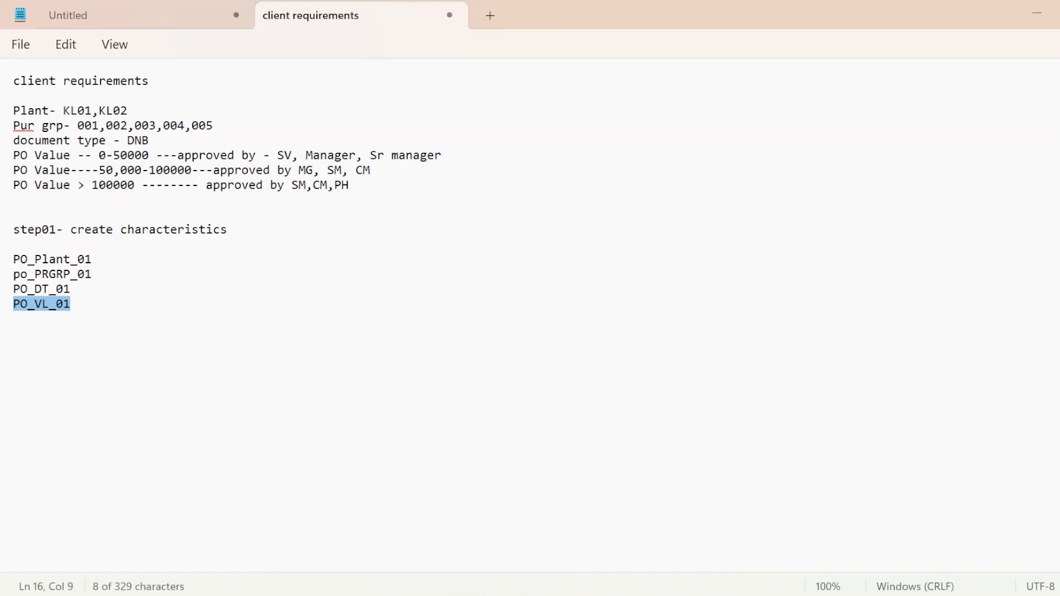
pyautogui.click(13, 333)
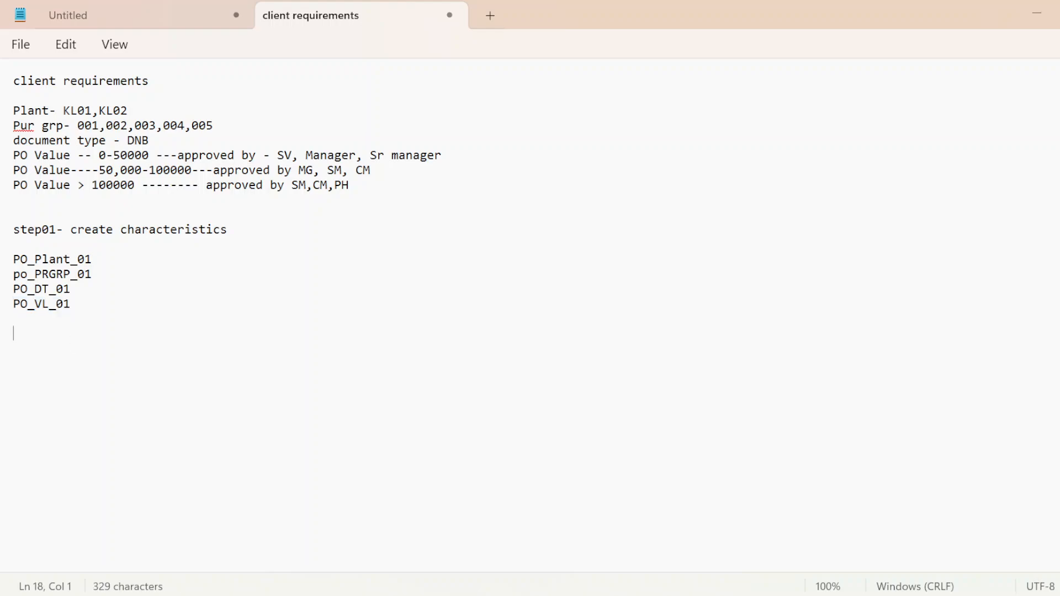
pyautogui.write('S')
pyautogui.press('capslock')
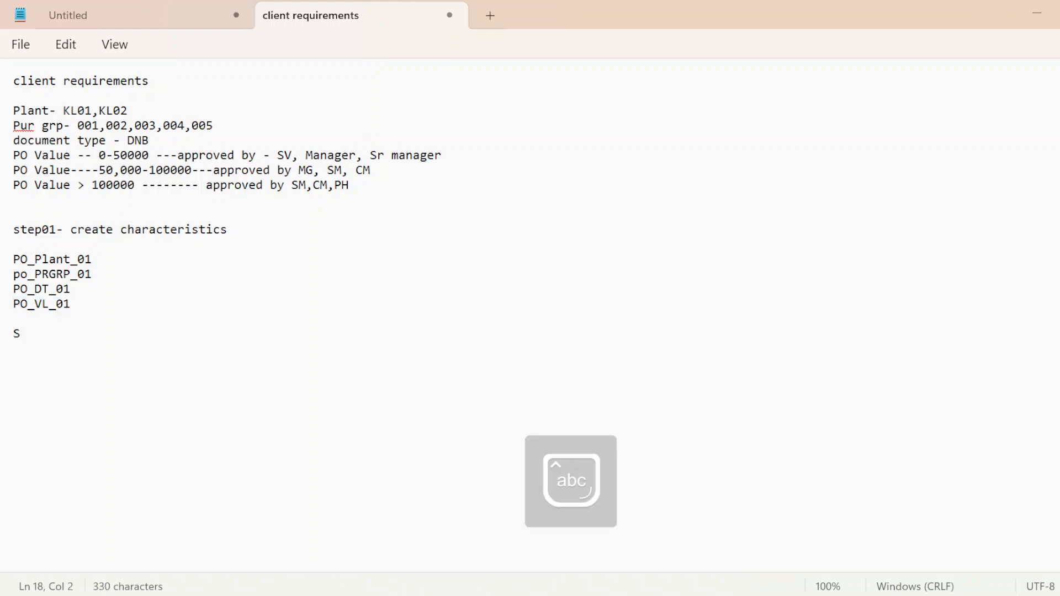
pyautogui.write('tep02- c')
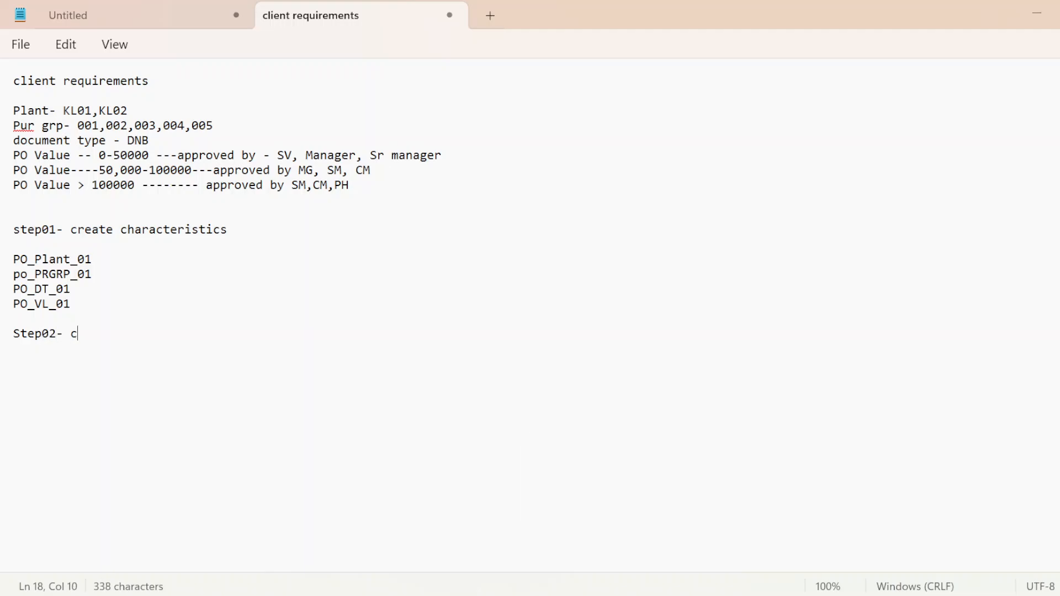
pyautogui.write('reate a class')
pyautogui.press('Return')
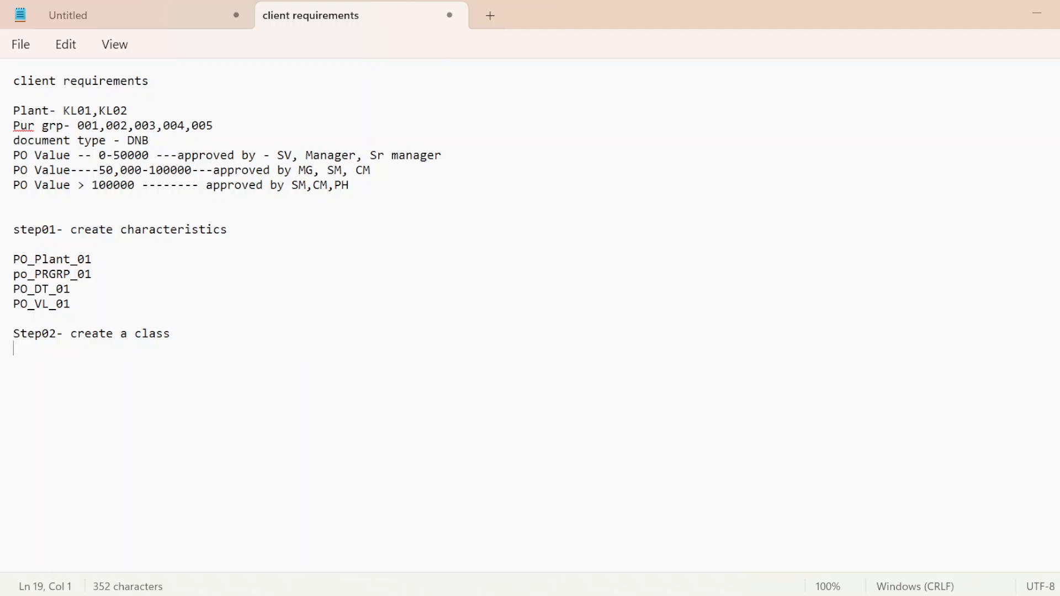
pyautogui.hotkey('alt', 'Tab')
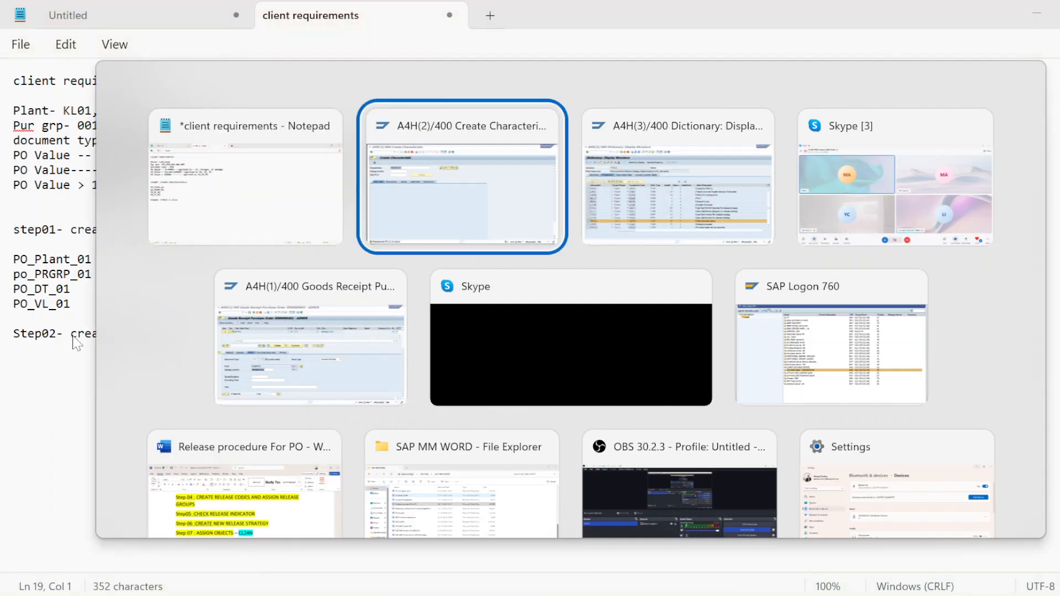
# Step: Switch to SAP, run transaction /nspro and display the SAP Reference IMG
pyautogui.press('Tab')
pyautogui.hotkey('shift', 'Tab')
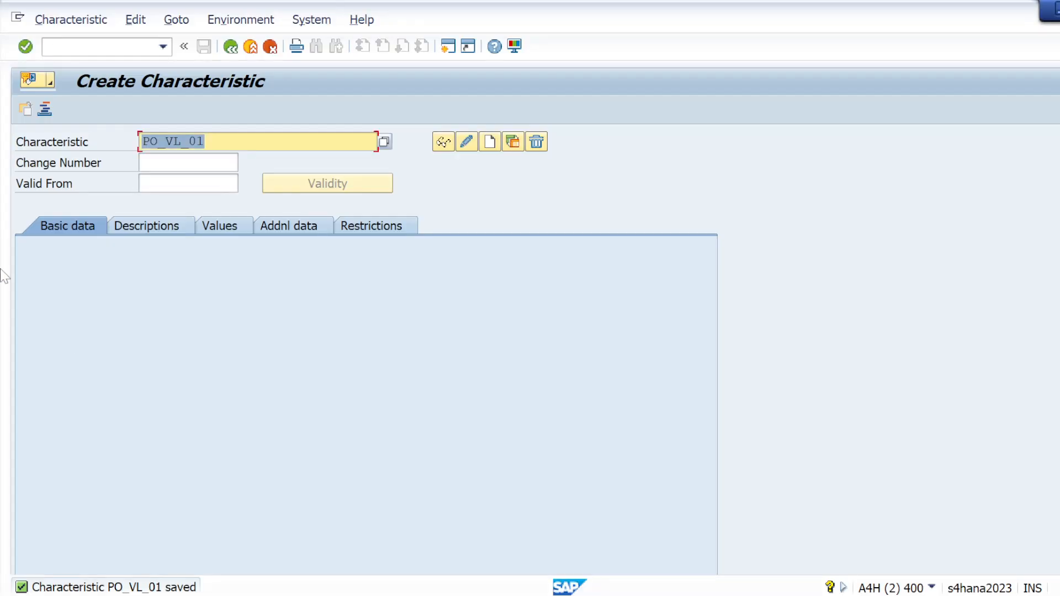
pyautogui.hotkey('ctrl', '/')
pyautogui.write('/')
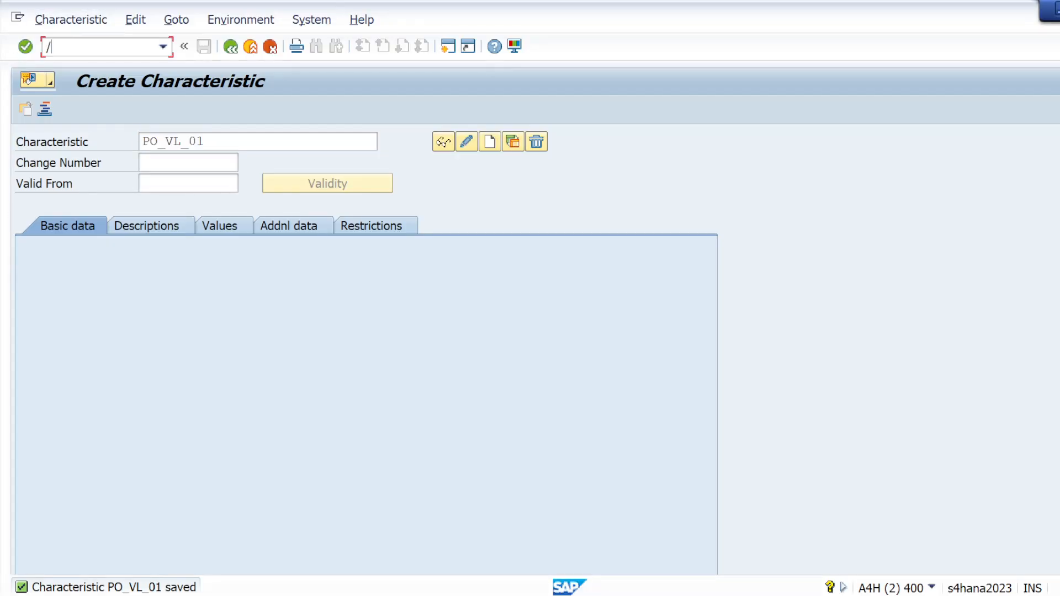
pyautogui.write('nspro')
pyautogui.press('Return')
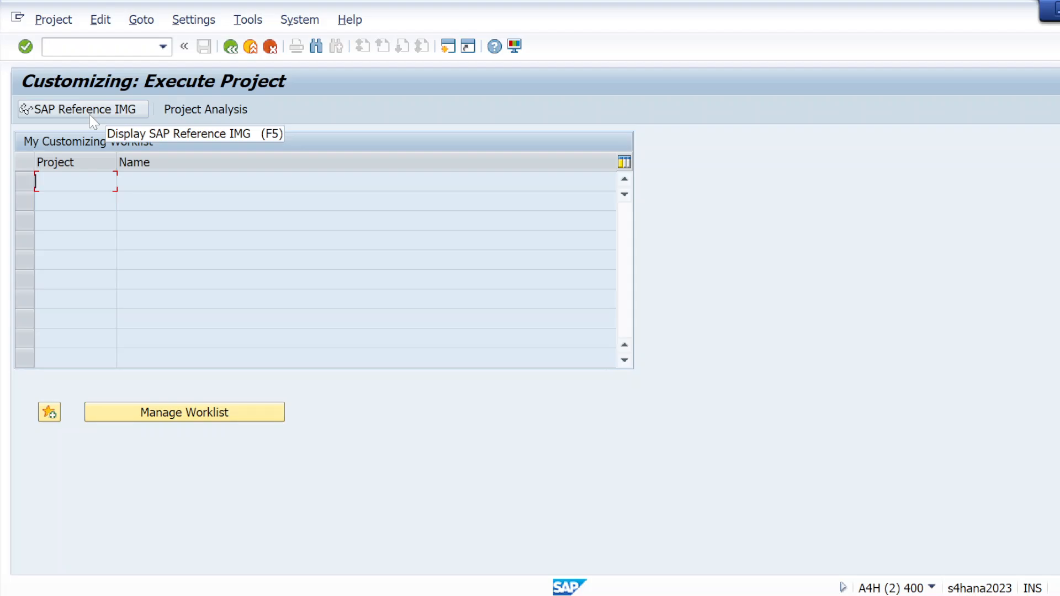
pyautogui.click(90, 114)
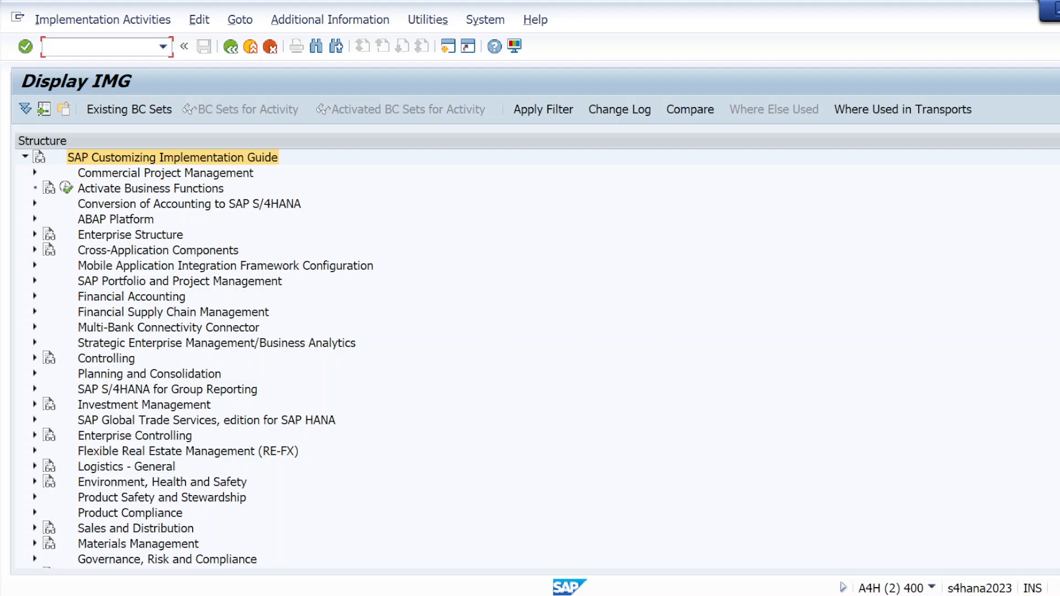
# Step: Expand Materials Management, Purchasing and Purchase Order in the IMG structure
pyautogui.scroll(-2, 198, 359)
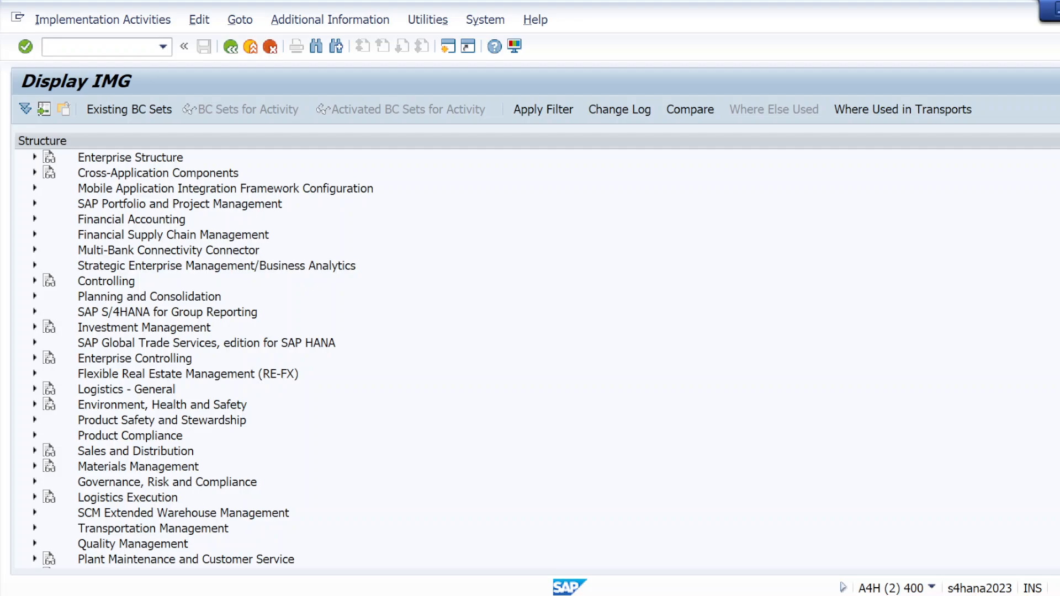
pyautogui.scroll(2, 208, 359)
pyautogui.scroll(-1, 202, 358)
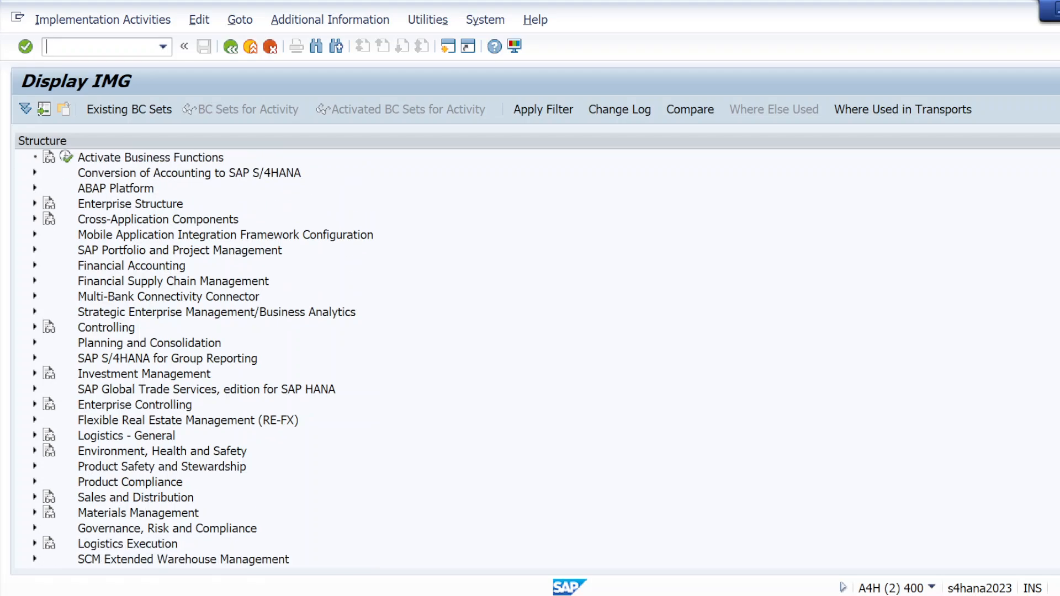
pyautogui.scroll(-3, 202, 358)
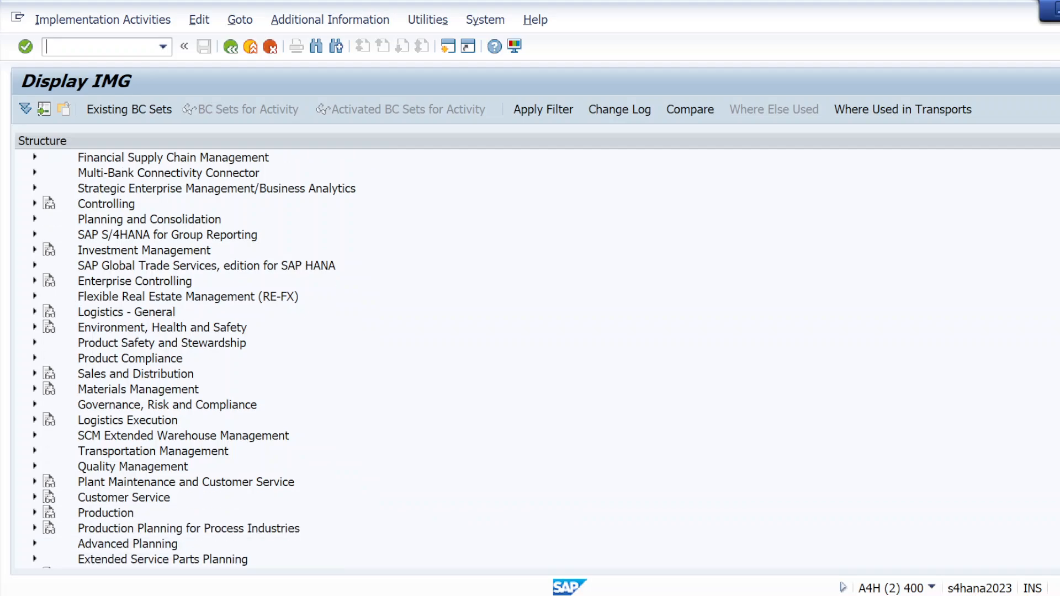
pyautogui.click(35, 389)
pyautogui.click(45, 436)
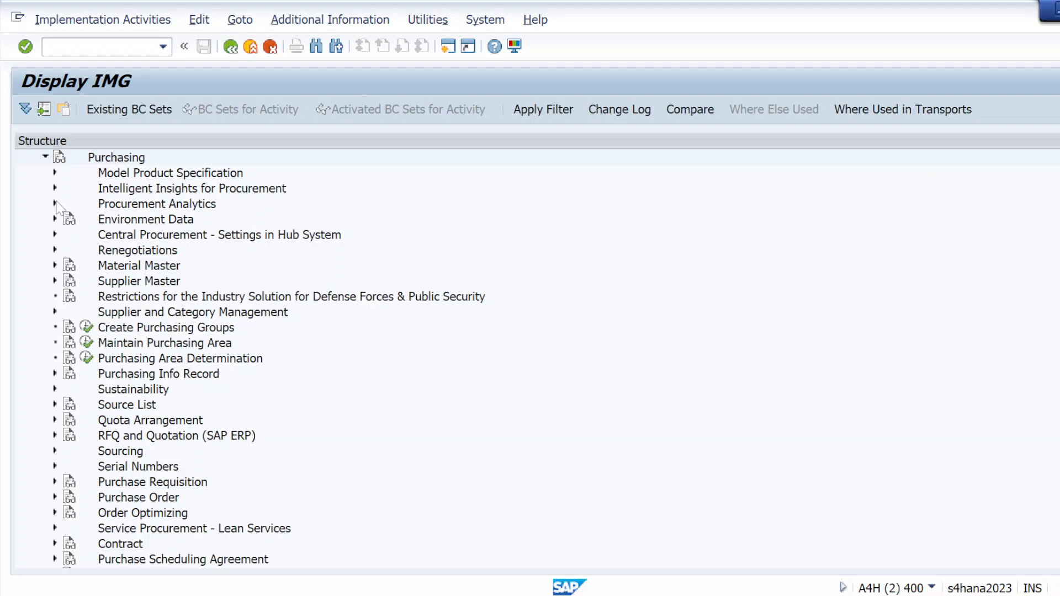
pyautogui.scroll(1, 114, 459)
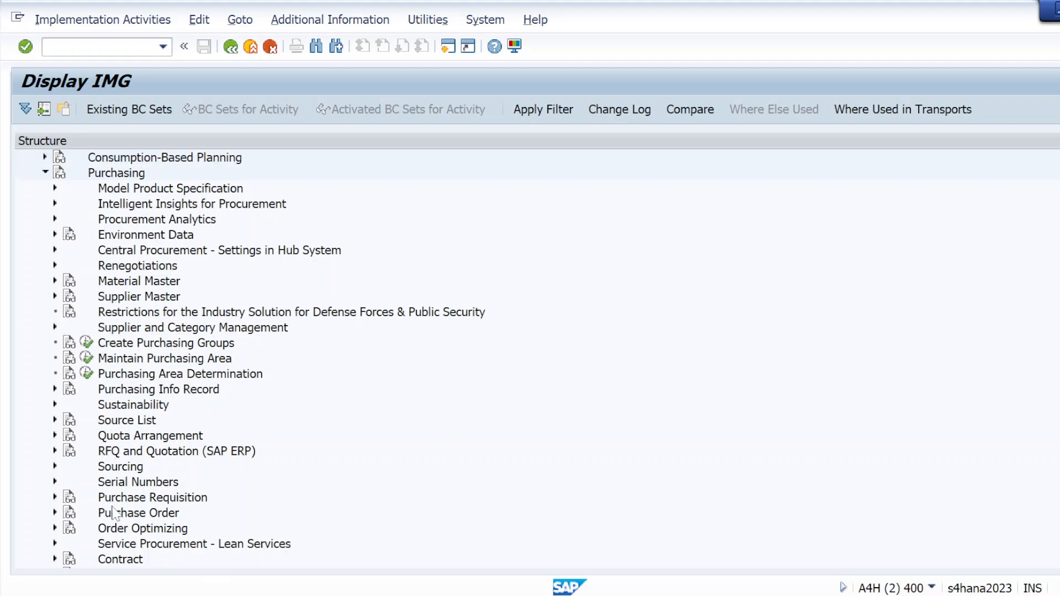
pyautogui.click(55, 513)
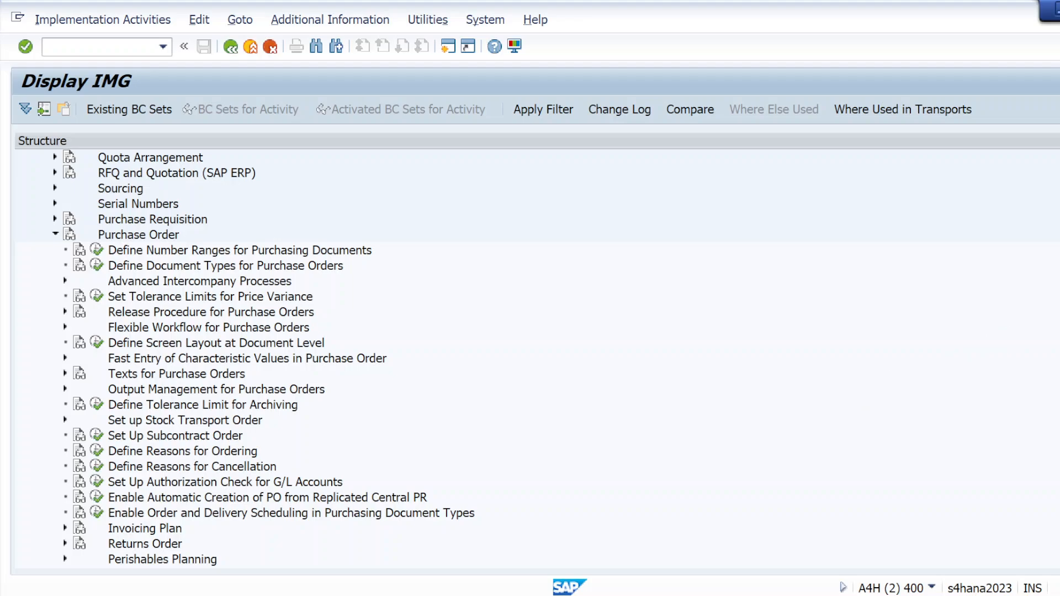
# Step: Expand Release Procedure for Purchase Orders and execute the Edit Class activity
pyautogui.scroll(-5, 263, 358)
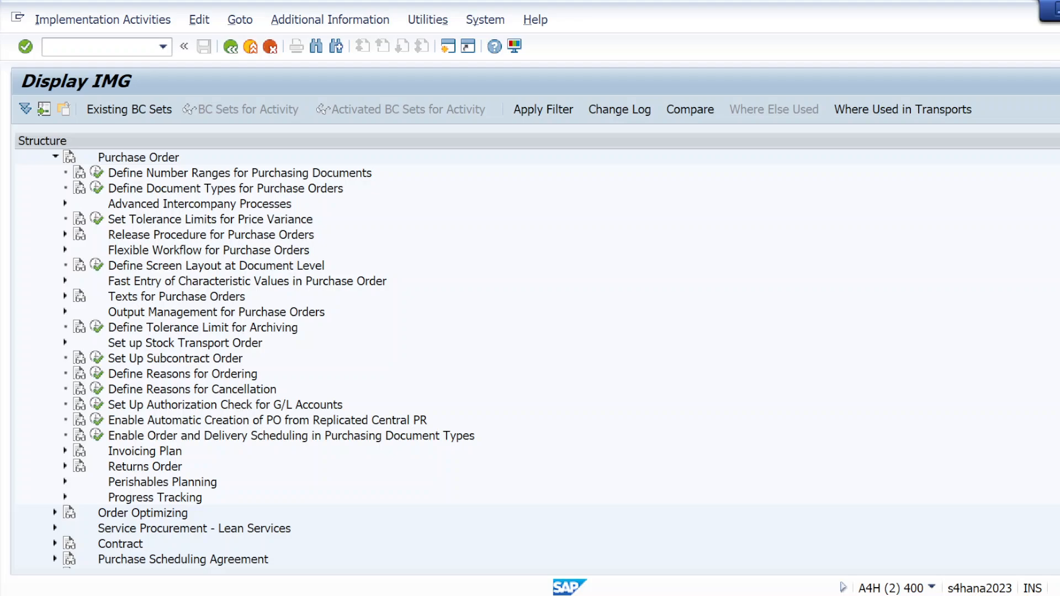
pyautogui.scroll(2, 264, 357)
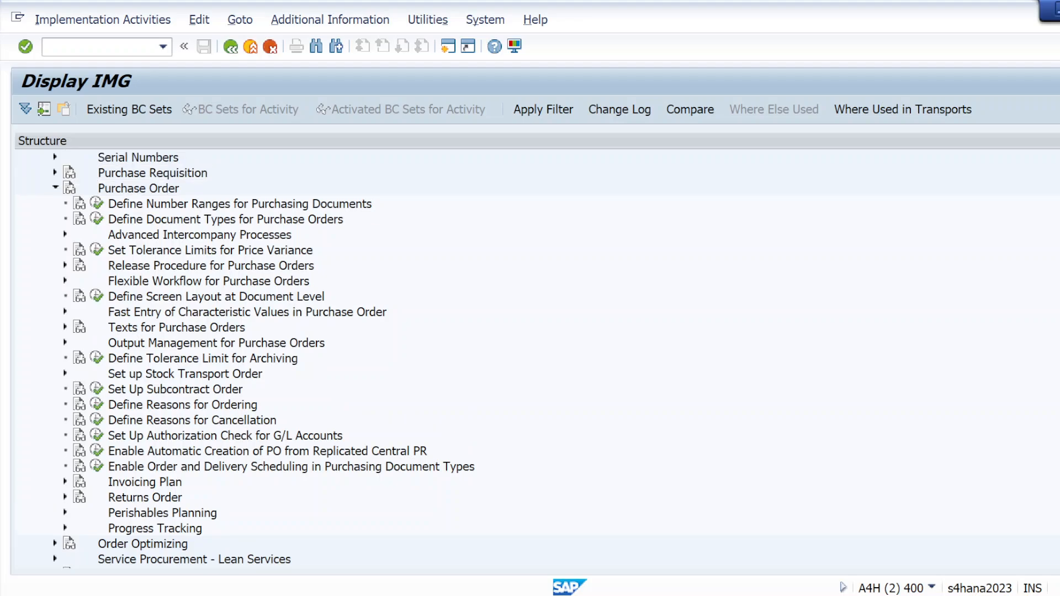
pyautogui.scroll(-2, 264, 357)
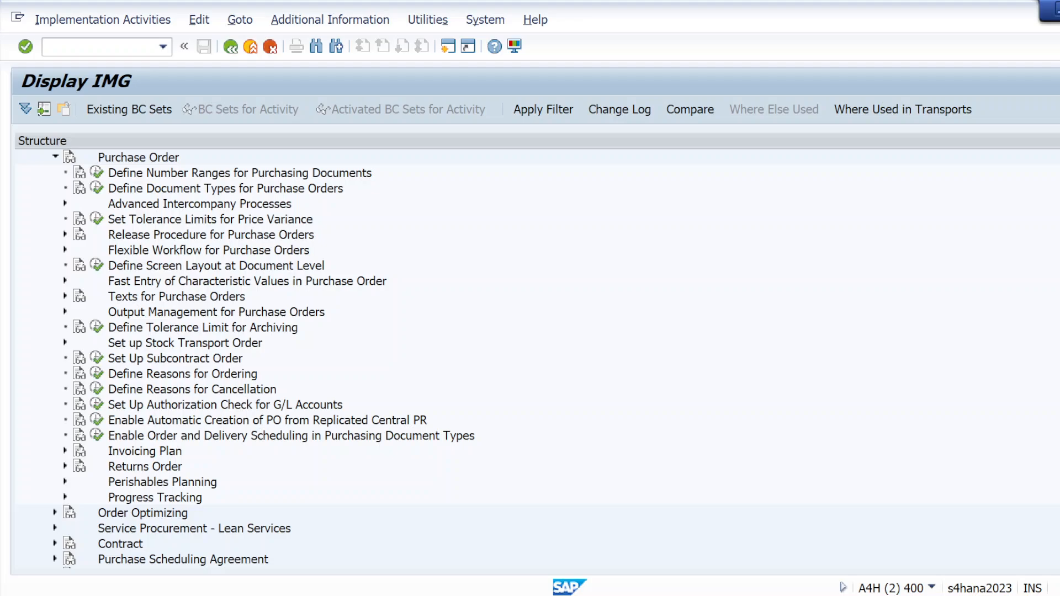
pyautogui.scroll(1, 657, 279)
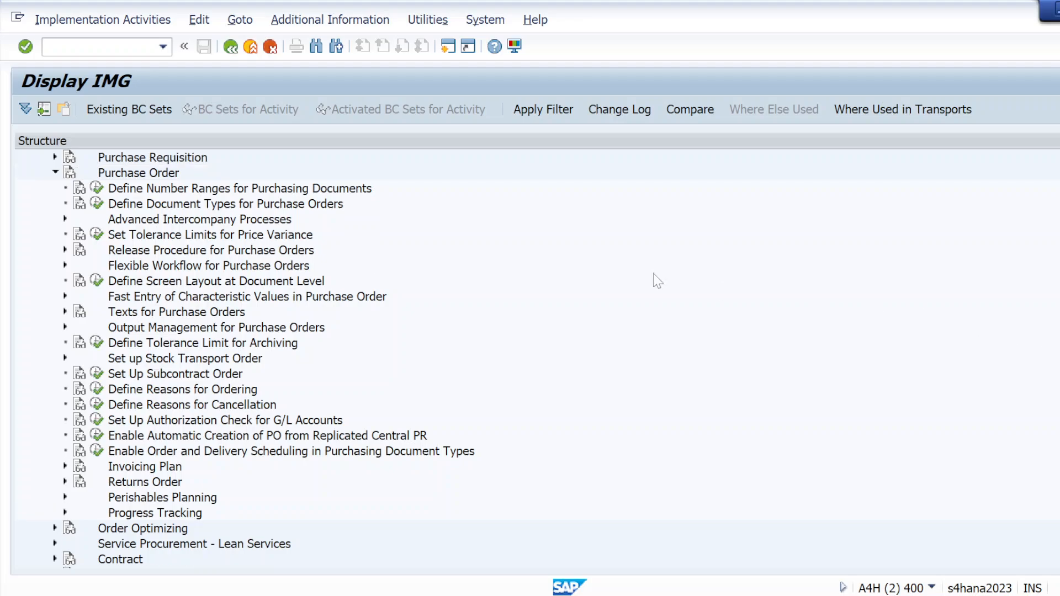
pyautogui.click(64, 251)
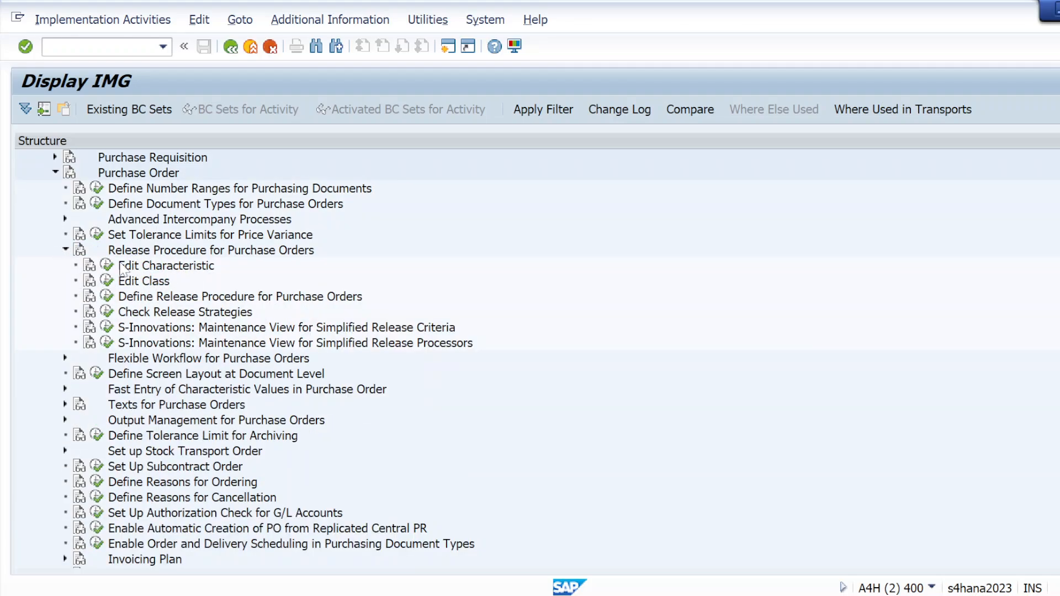
pyautogui.click(107, 280)
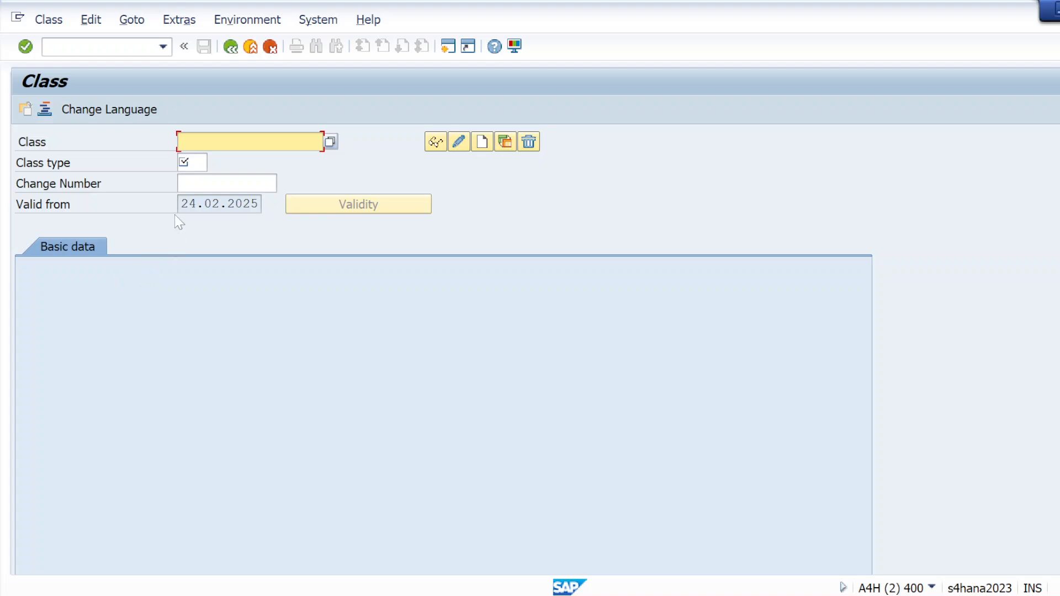
# Step: Switch to the Notepad client requirements notes and add the class name Class_po_01 under the Step02 line
pyautogui.hotkey('alt', 'Tab')
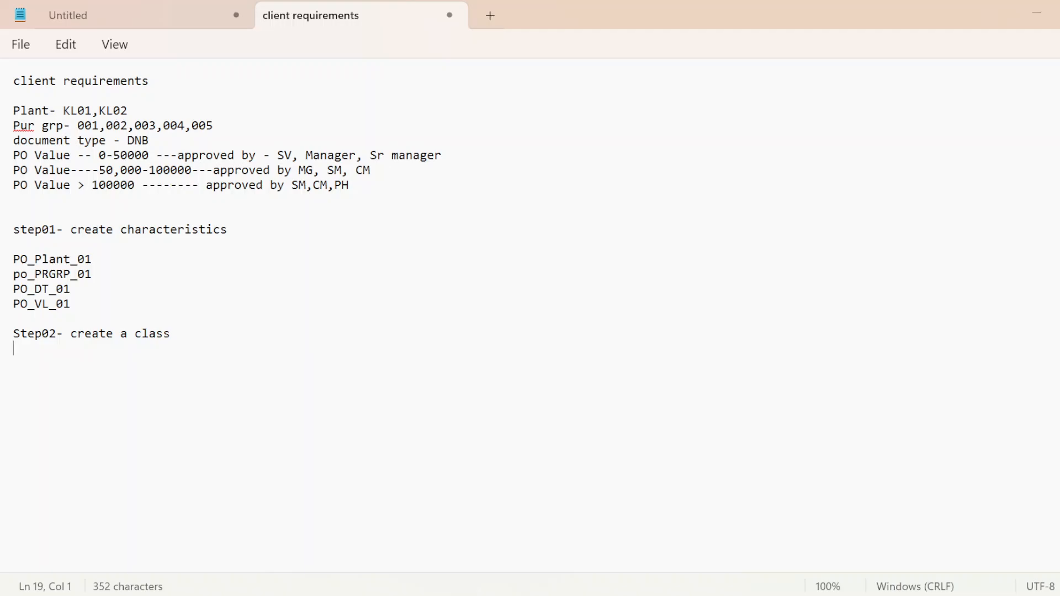
pyautogui.press('capslock')
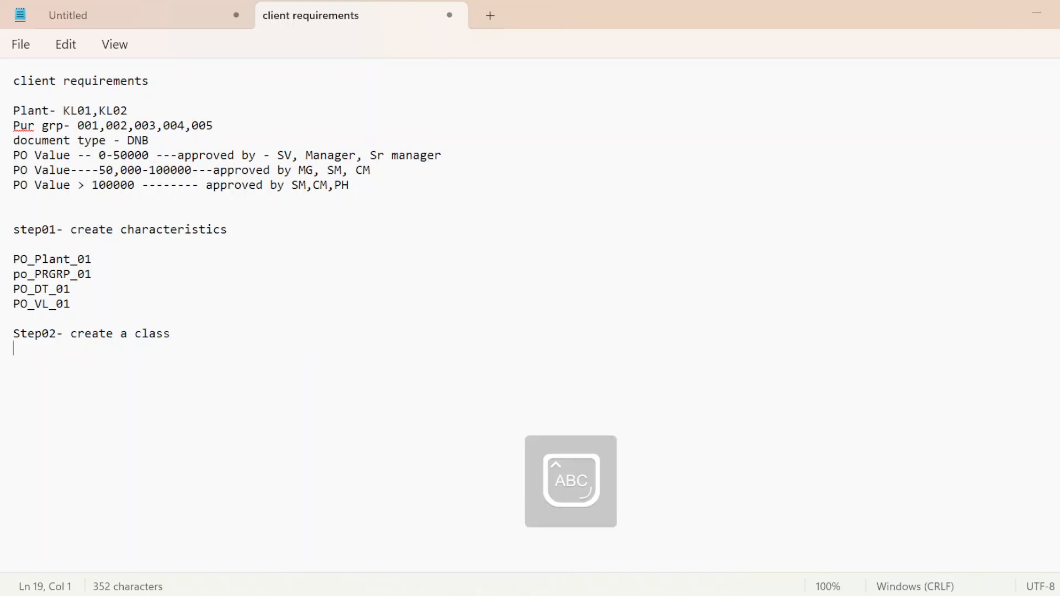
pyautogui.write('C')
pyautogui.press('capslock')
pyautogui.write('lass_')
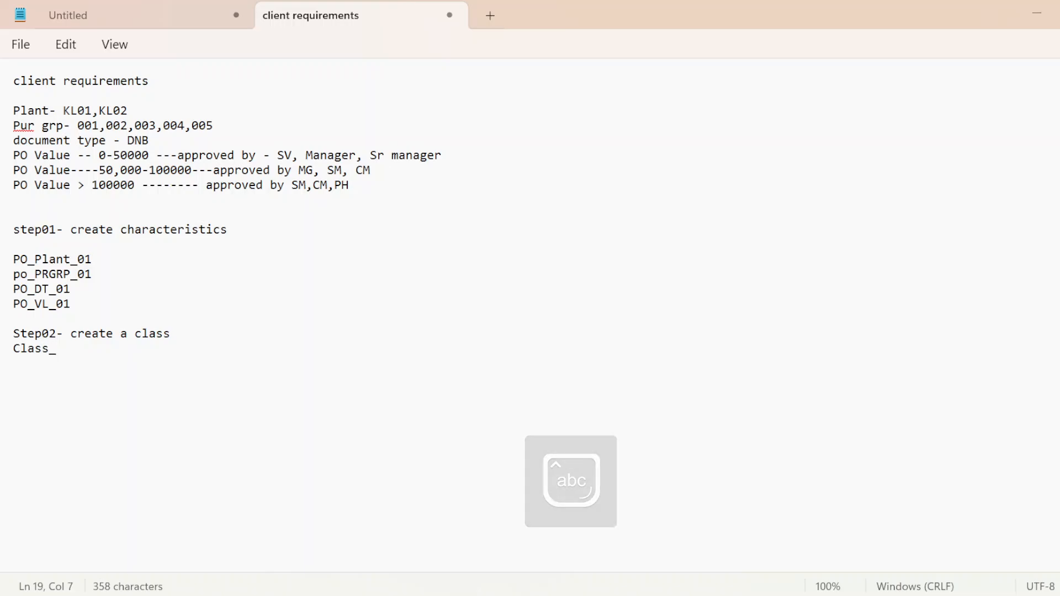
pyautogui.write('po_')
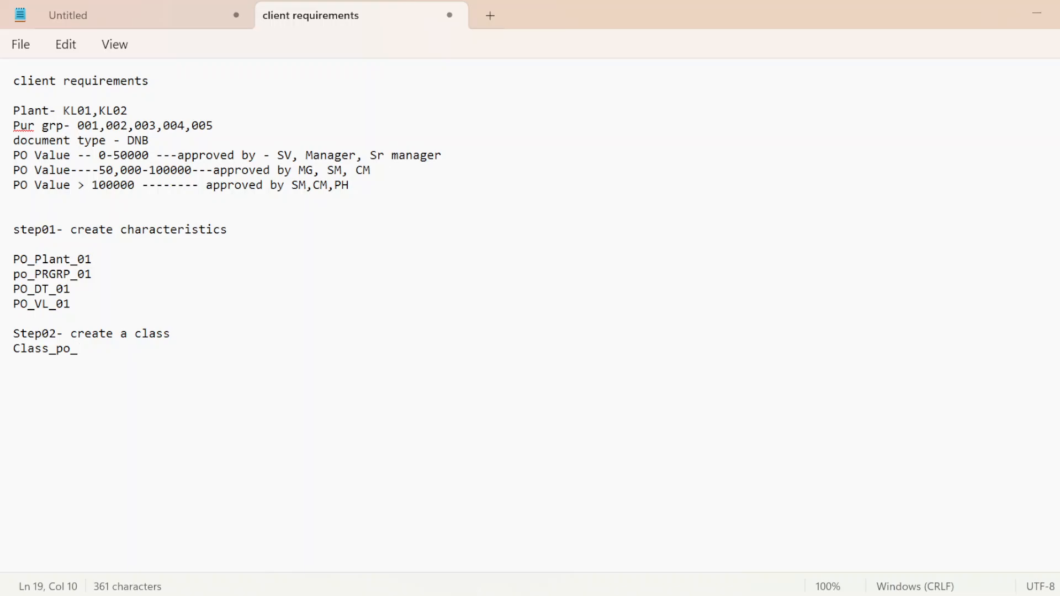
pyautogui.write('01')
# Step: Copy Class_po_01 from the notes into SAP's Class field, choose class type 032 Release Strategy and start creating the class
pyautogui.moveTo(13, 351); pyautogui.dragTo(98, 358)
pyautogui.hotkey('ctrl', 'c')
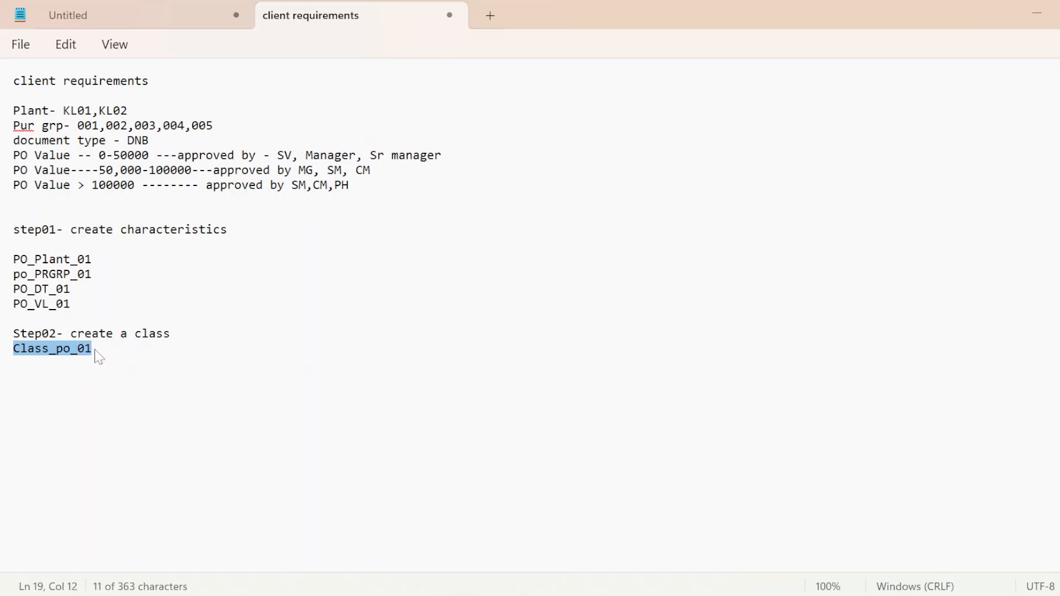
pyautogui.hotkey('alt', 'Tab')
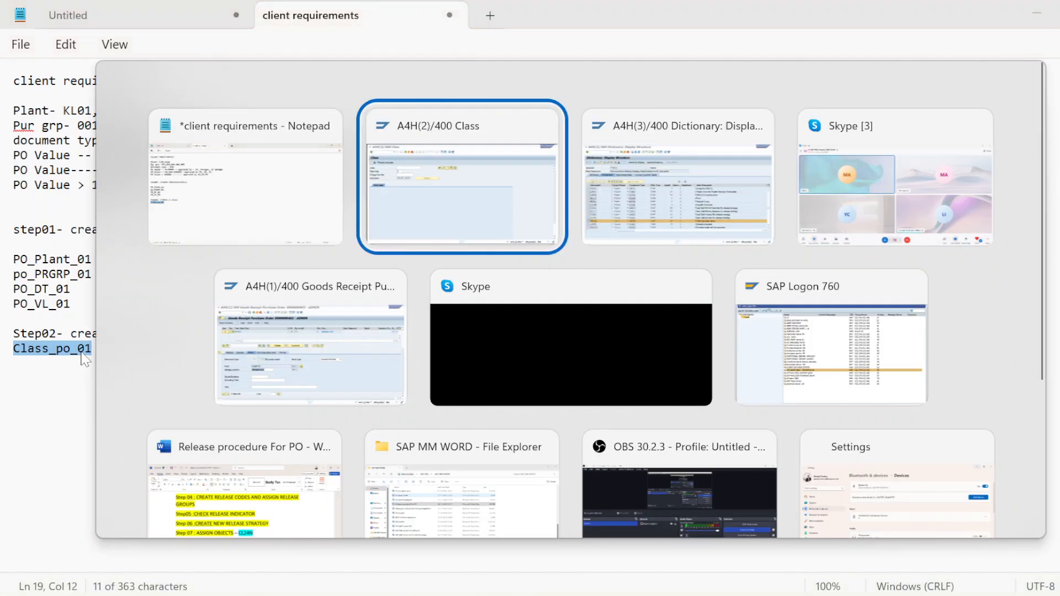
pyautogui.hotkey('ctrl', 'v')
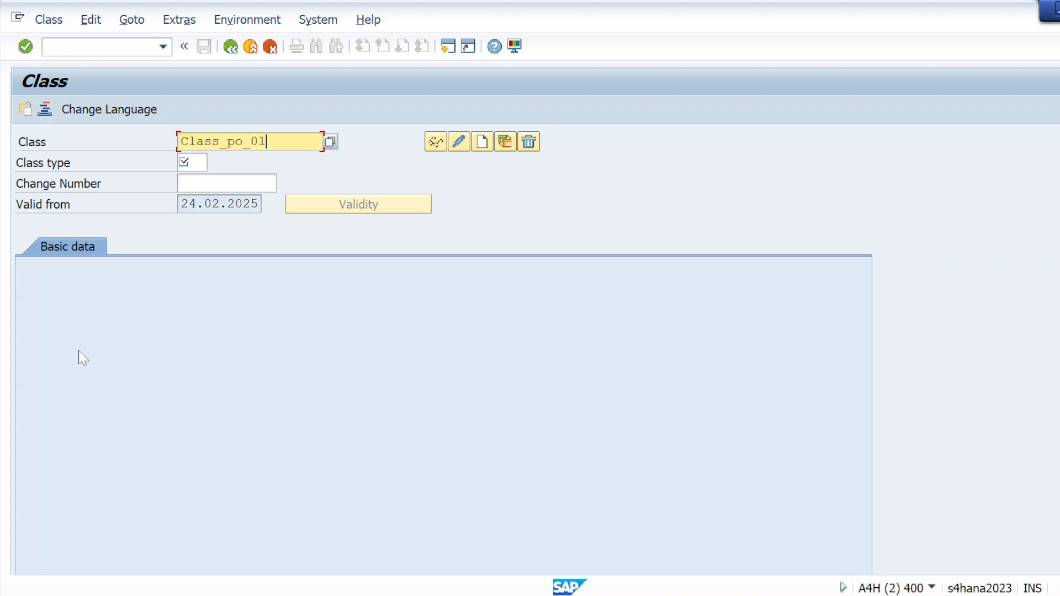
pyautogui.click(205, 163)
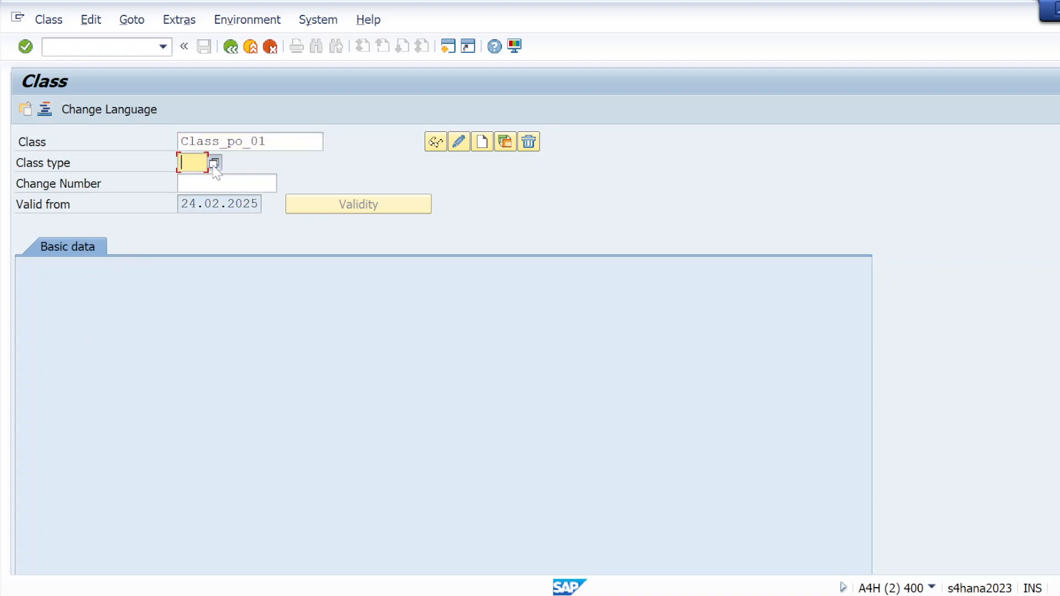
pyautogui.press('Return')
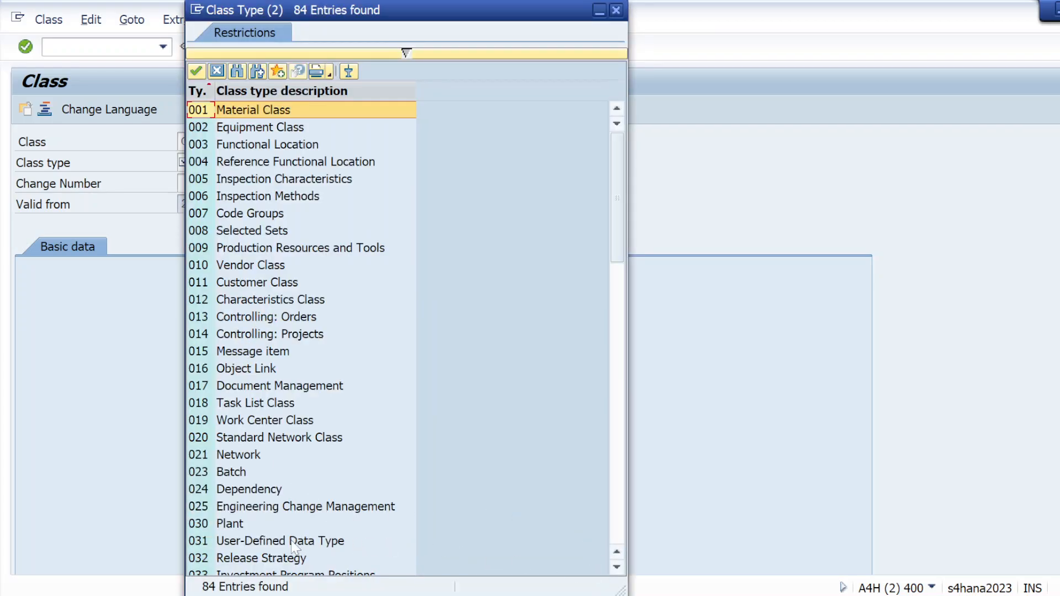
pyautogui.doubleClick(264, 557)
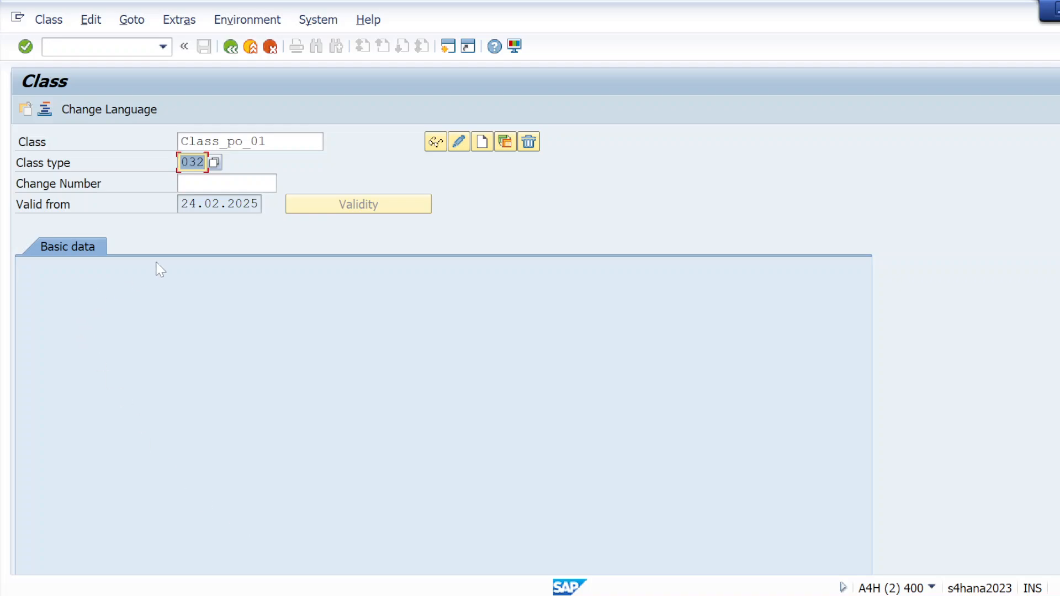
pyautogui.click(481, 142)
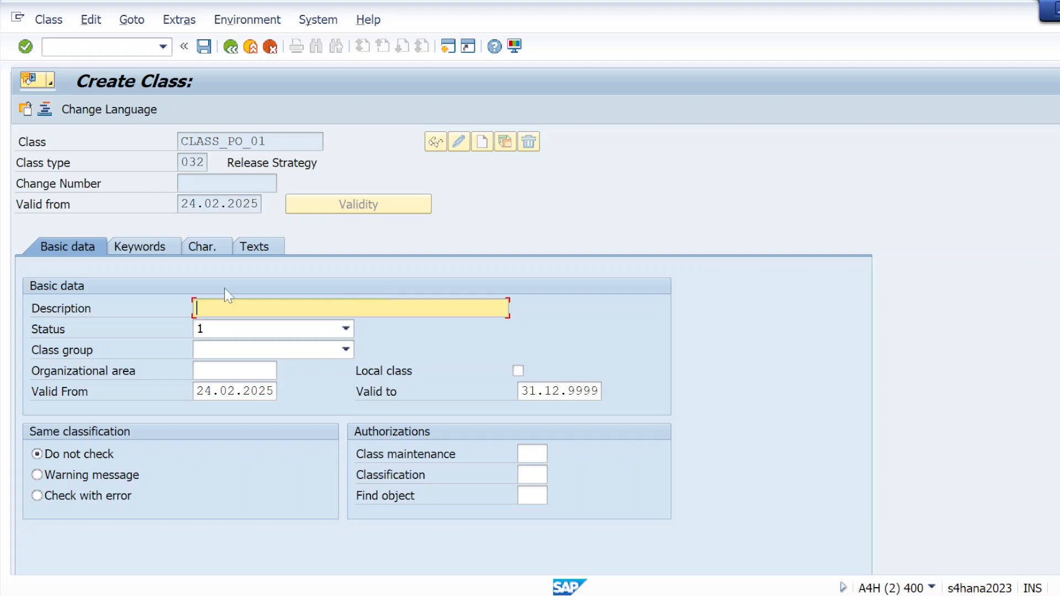
# Step: Copy the class name CLASS_PO_01 into the class description
pyautogui.moveTo(268, 141); pyautogui.dragTo(155, 138)
pyautogui.hotkey('ctrl', 'c')
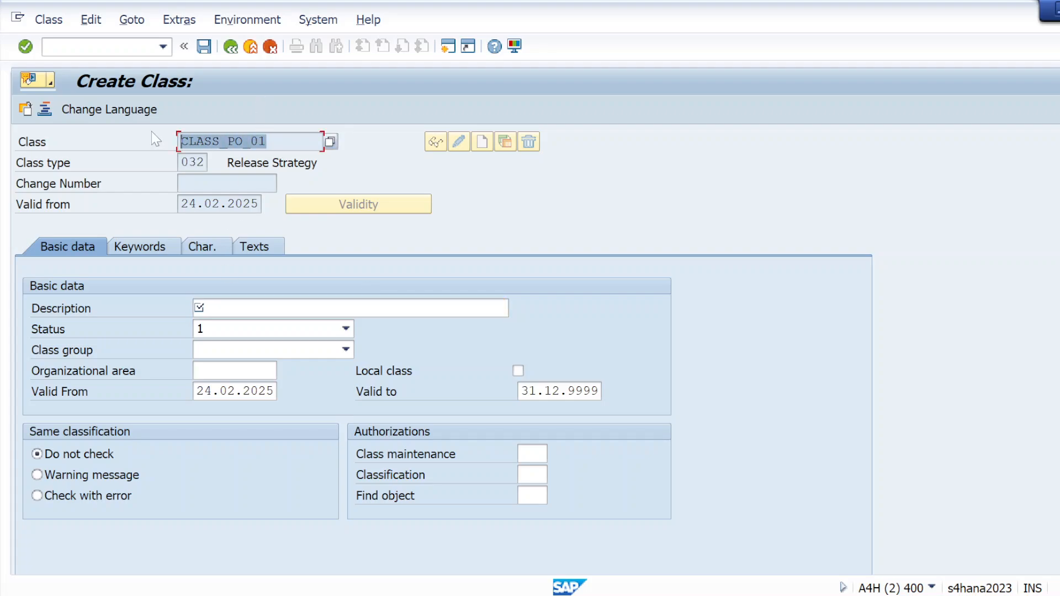
pyautogui.click(227, 308)
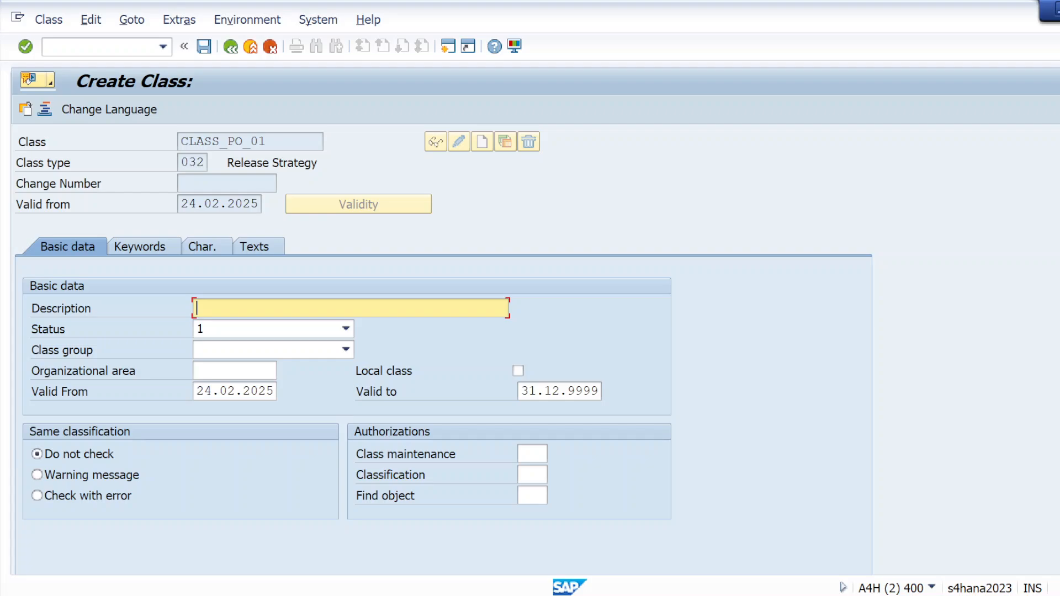
pyautogui.hotkey('ctrl', 'v')
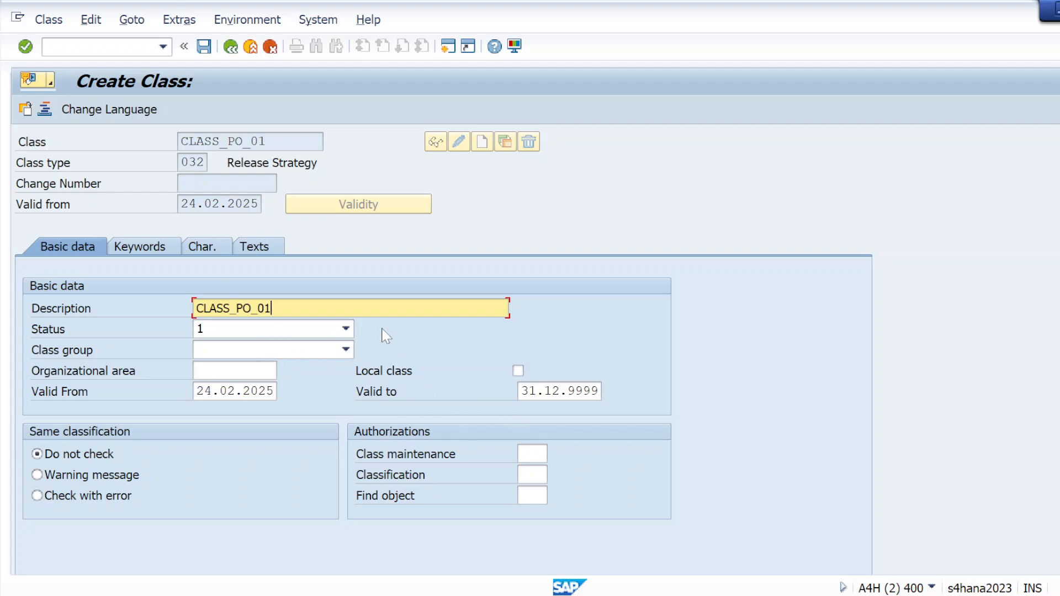
# Step: Copy PO_Plant_01, po_PRGRP_01, PO_DT_01 and PO_VL_01 from the notes into the class's characteristics list and save the class
pyautogui.click(197, 246)
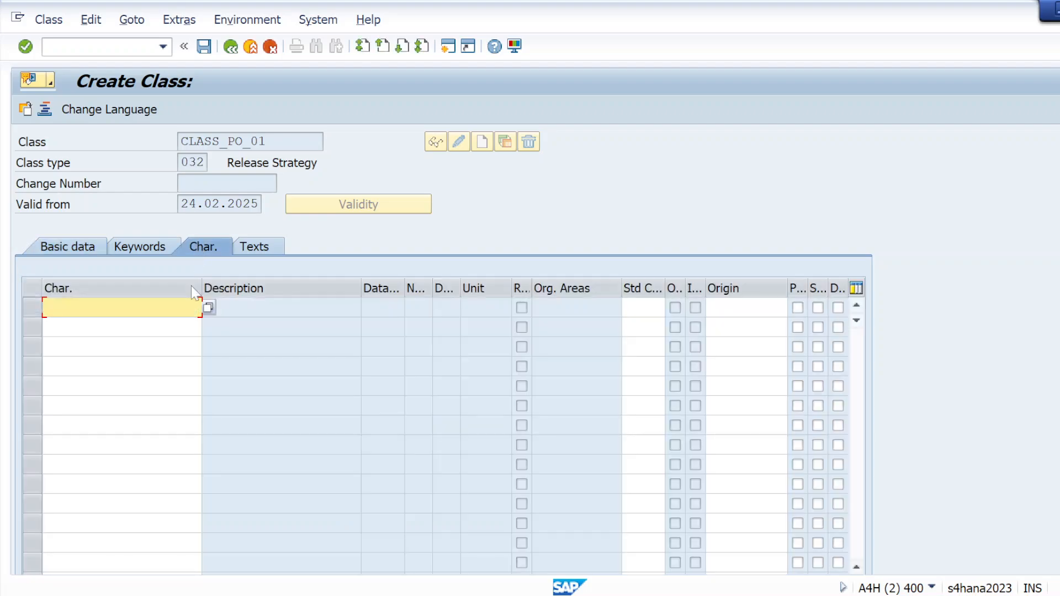
pyautogui.hotkey('alt', 'Tab')
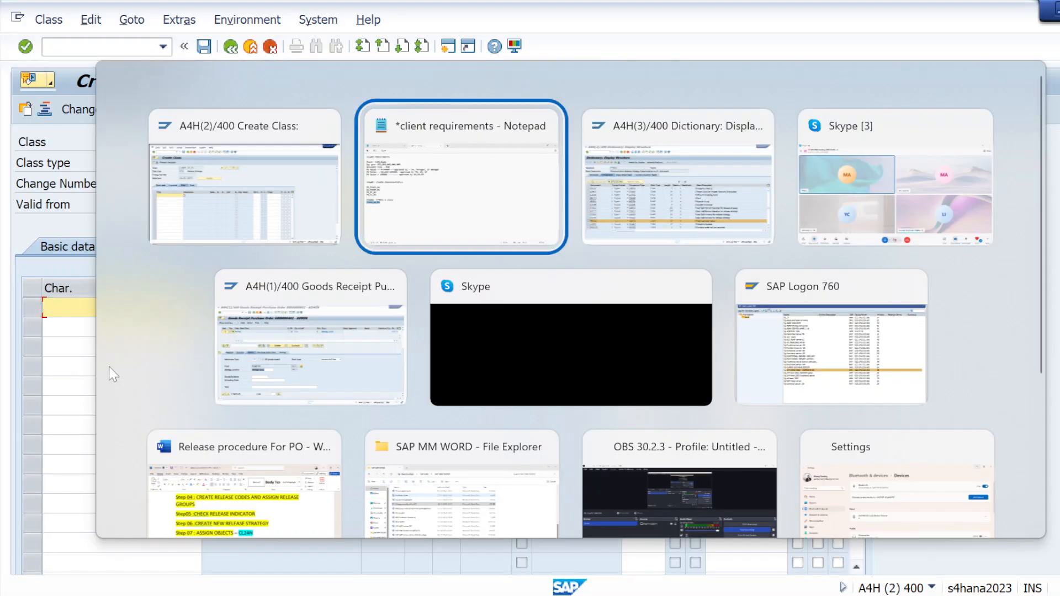
pyautogui.moveTo(13, 258); pyautogui.dragTo(79, 309)
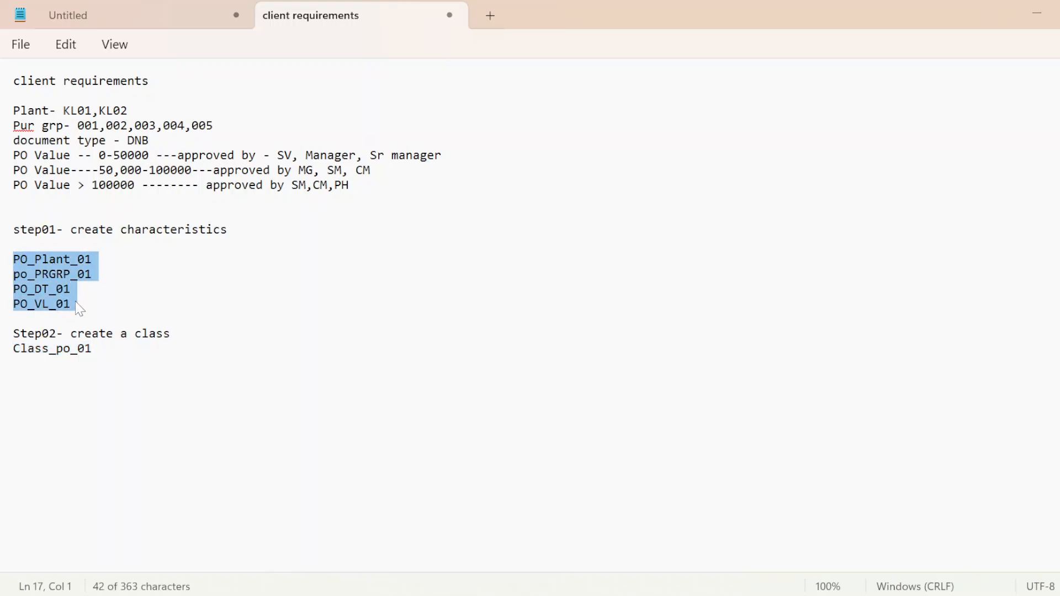
pyautogui.click(90, 310)
pyautogui.moveTo(13, 259); pyautogui.dragTo(71, 308)
pyautogui.hotkey('ctrl', 'c')
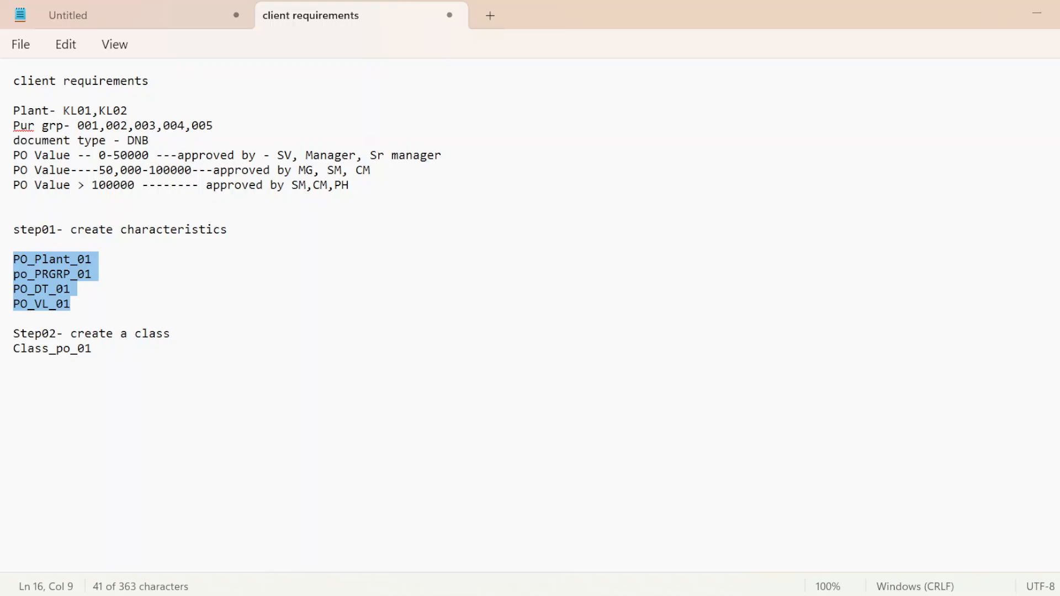
pyautogui.hotkey('alt', 'Tab')
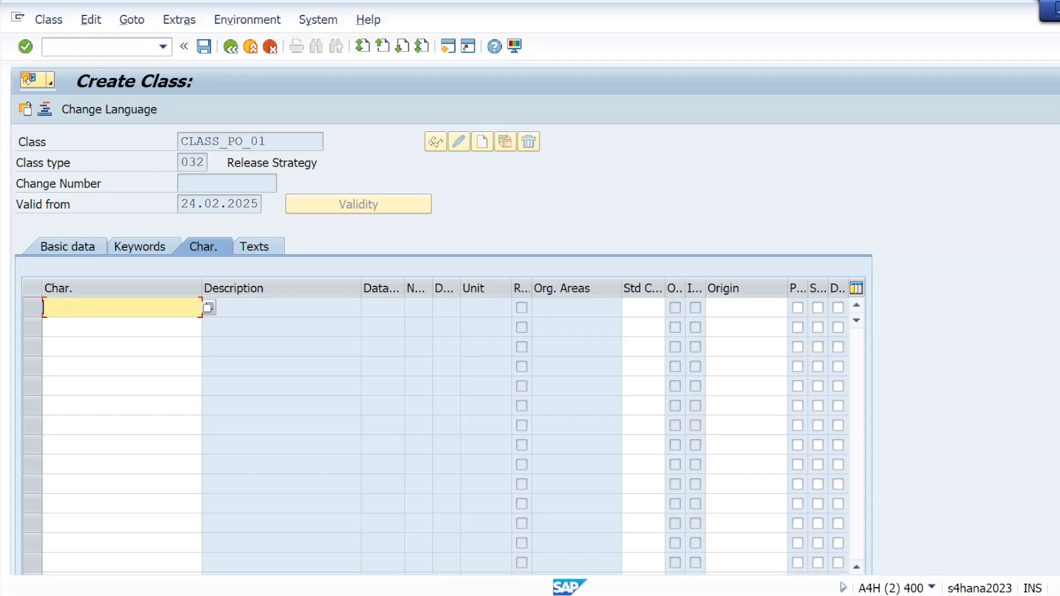
pyautogui.hotkey('ctrl', 'v')
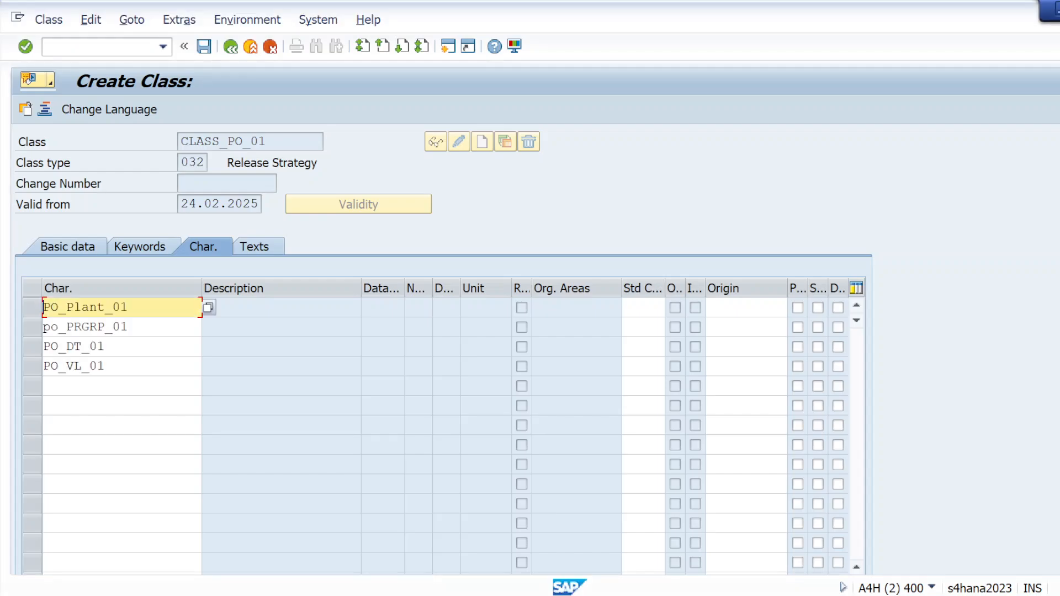
pyautogui.click(25, 46)
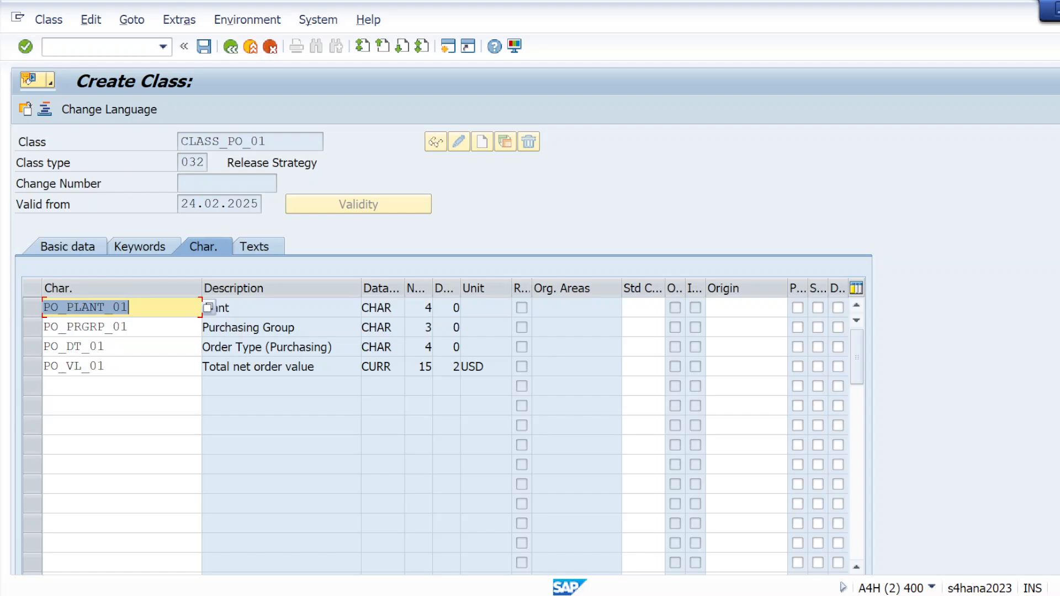
pyautogui.click(204, 47)
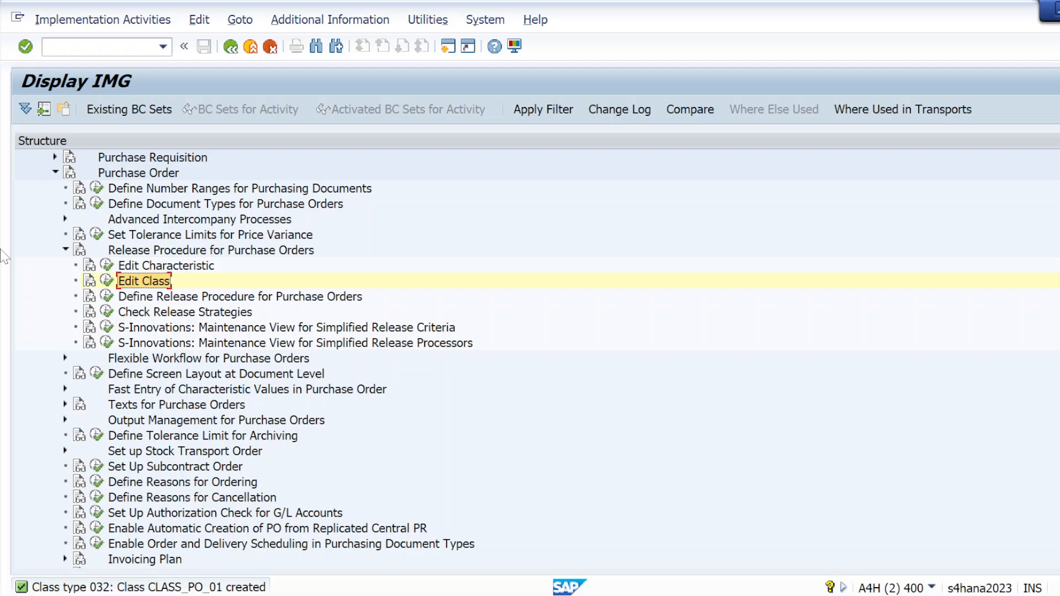
# Step: Switch to the Notepad client requirements notes and add the line "Step03- create release group" below the class name
pyautogui.hotkey('alt', 'Tab')
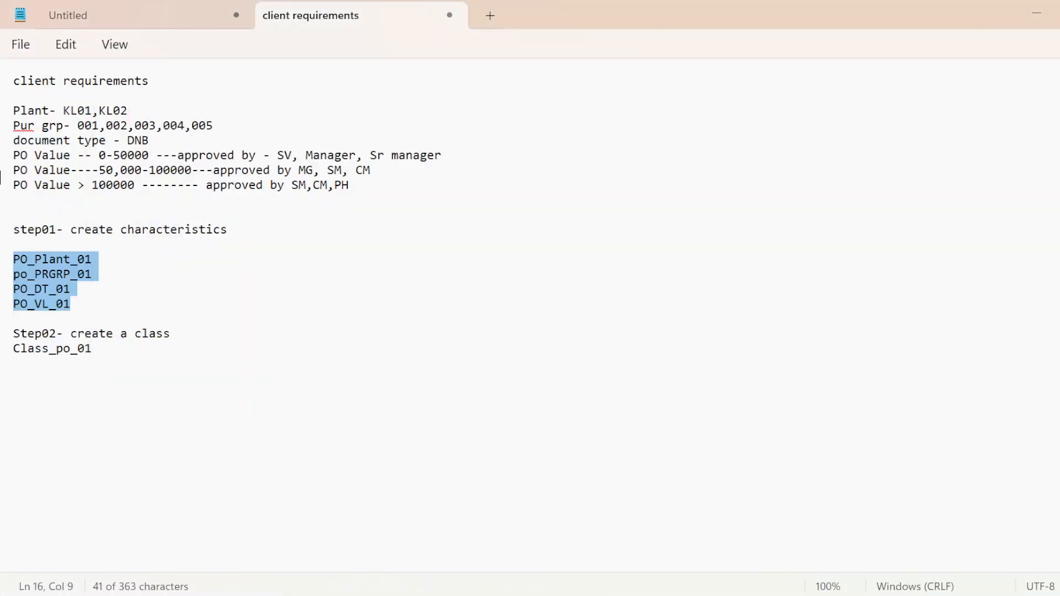
pyautogui.click(27, 392)
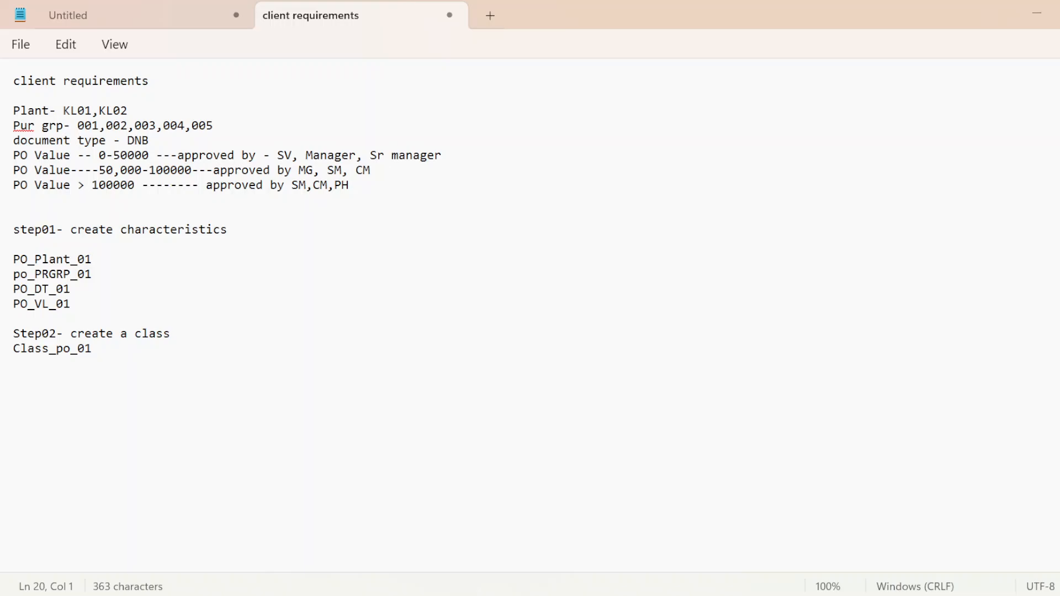
pyautogui.press('Return')
pyautogui.write('a')
pyautogui.press('BackSpace')
pyautogui.write(';')
pyautogui.press('BackSpace')
pyautogui.write('s')
pyautogui.press('BackSpace')
pyautogui.press('capslock')
pyautogui.write('S')
pyautogui.press('capslock')
pyautogui.write('te[')
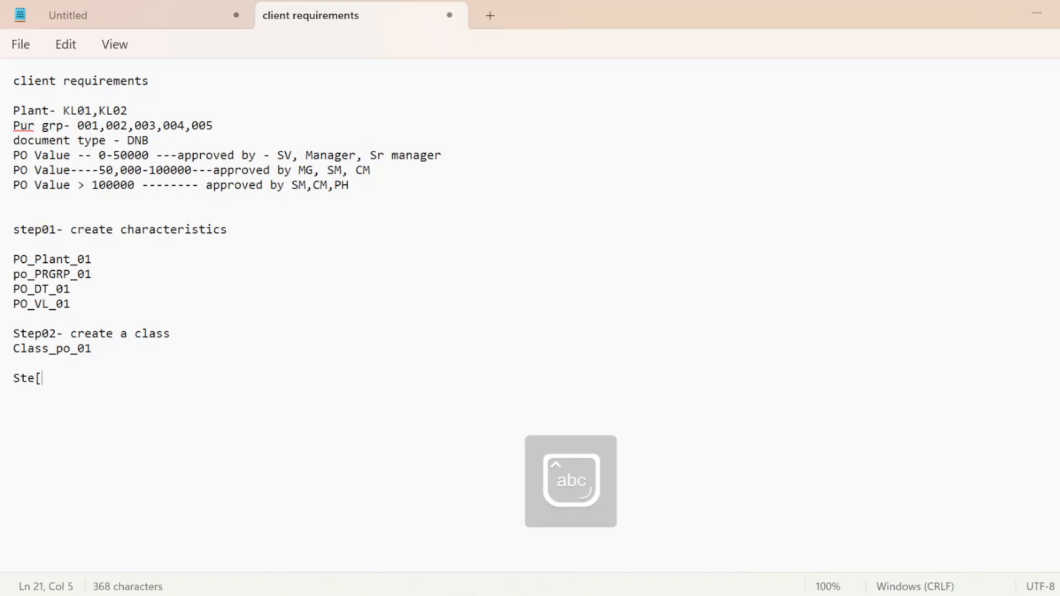
pyautogui.press('BackSpace')
pyautogui.write('p')
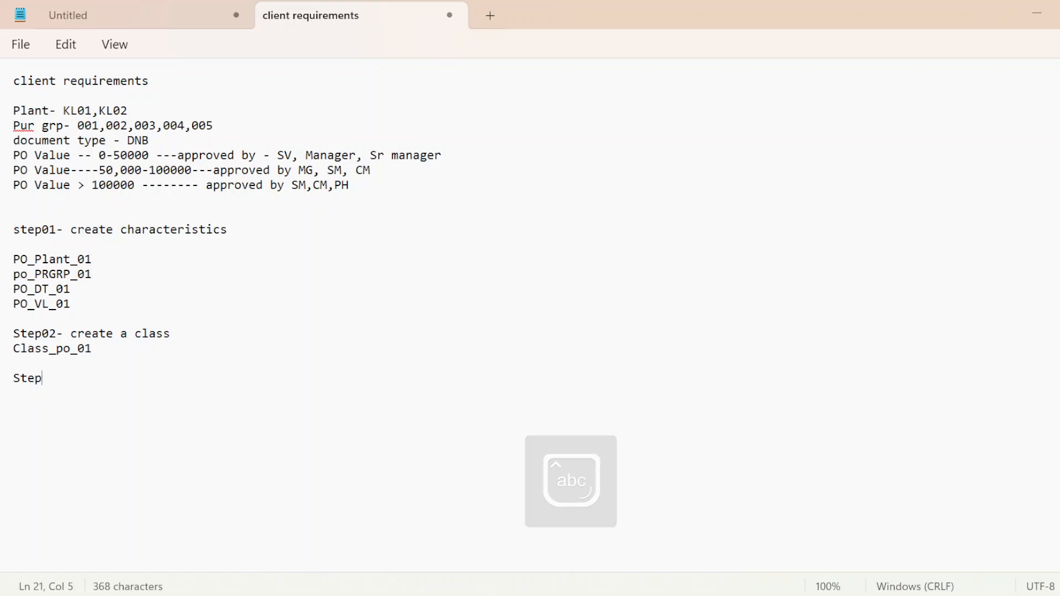
pyautogui.write('03')
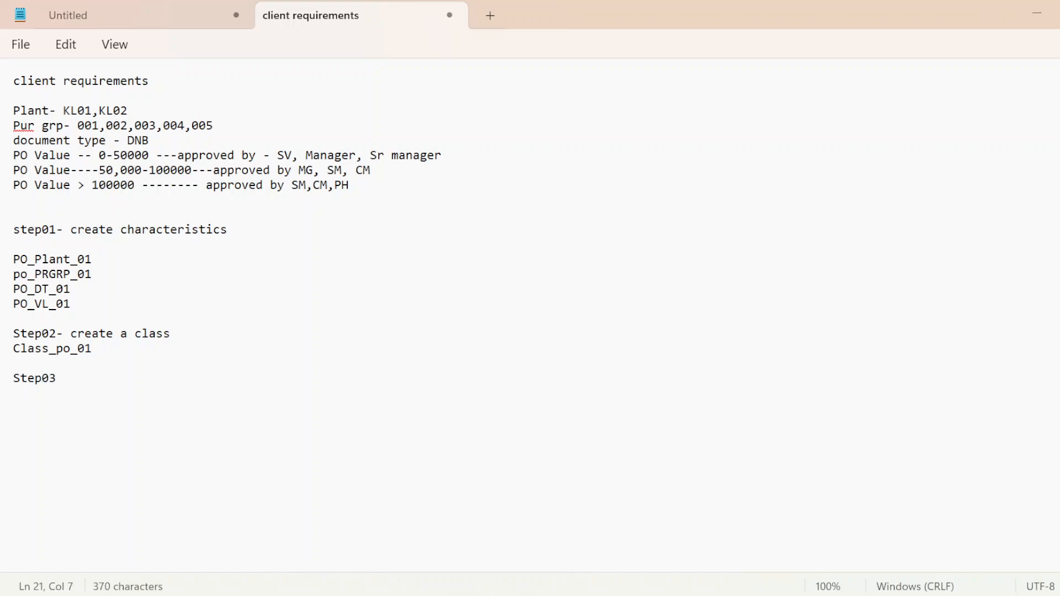
pyautogui.write('- ')
pyautogui.write('release')
pyautogui.press('BackSpace')
pyautogui.press('BackSpace')
pyautogui.press('BackSpace')
pyautogui.press('BackSpace')
pyautogui.press('BackSpace')
pyautogui.press('BackSpace')
pyautogui.press('BackSpace')
pyautogui.press('BackSpace')
pyautogui.write('create releas')
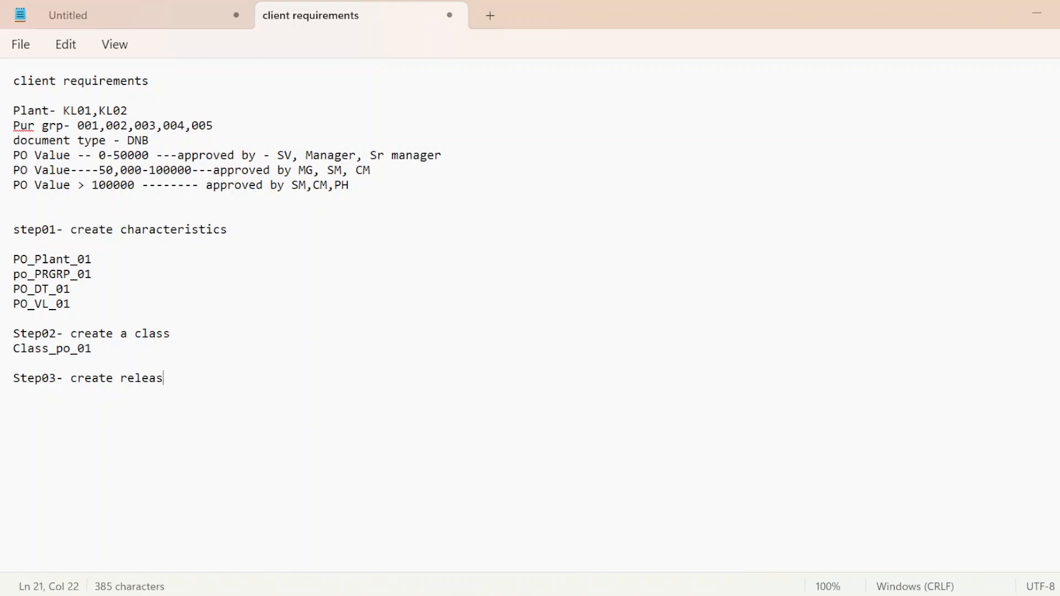
pyautogui.write('e grdo')
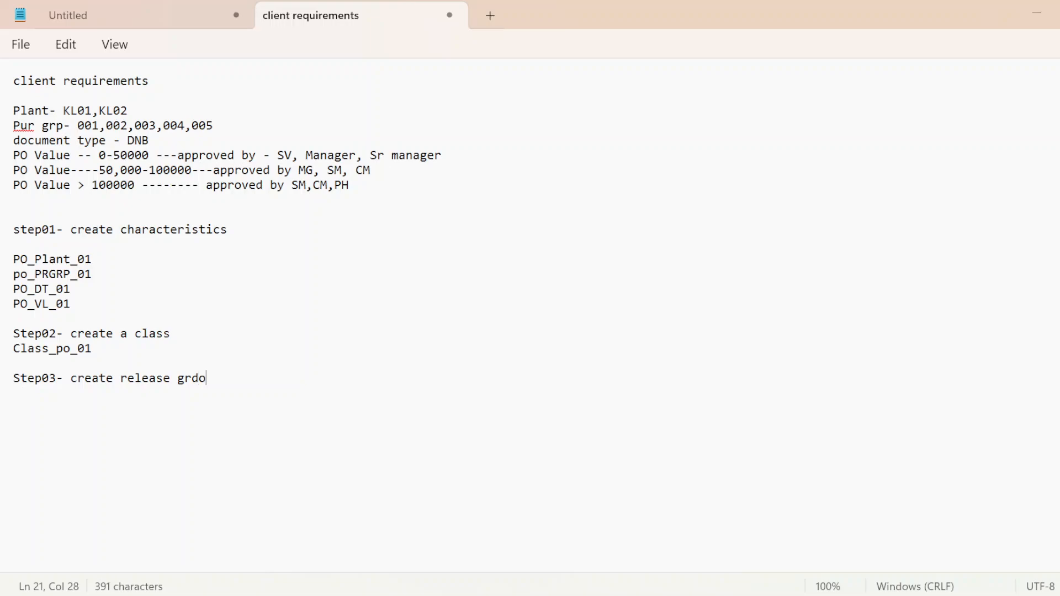
pyautogui.press('BackSpace')
pyautogui.press('BackSpace')
pyautogui.write('oup')
pyautogui.press('Return')
# Step: Switch back to SAP, execute Define Release Procedure for Purchase Orders and check the existing entries under Release Groups
pyautogui.hotkey('alt', 'Tab')
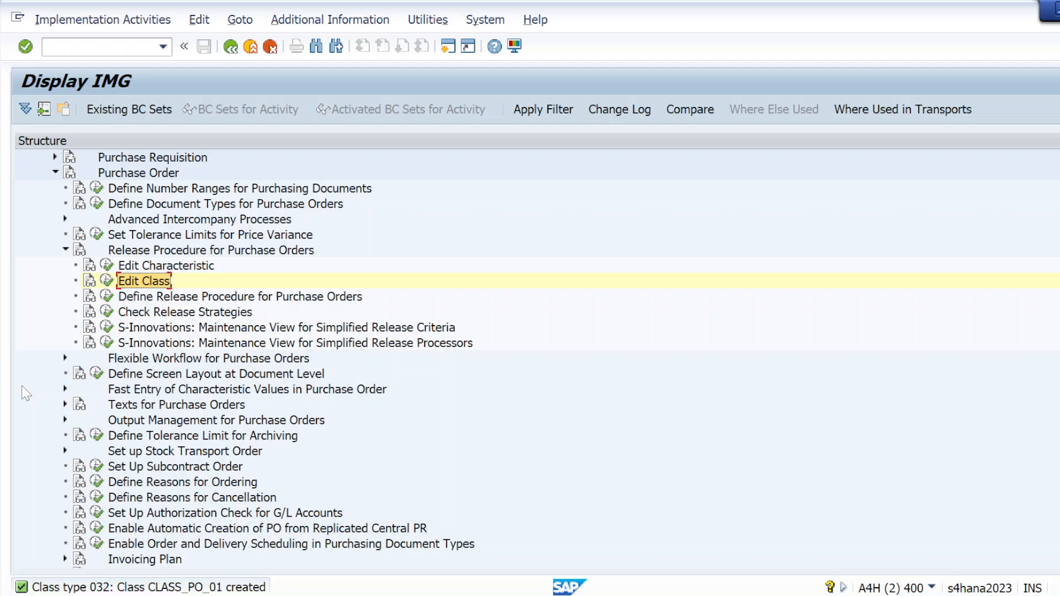
pyautogui.click(105, 299)
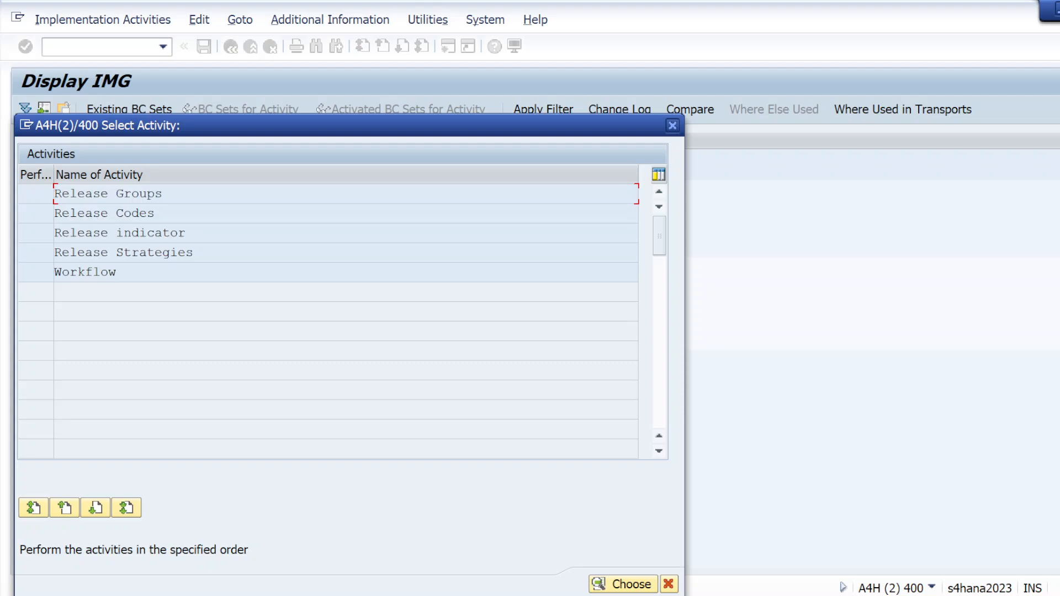
pyautogui.doubleClick(97, 194)
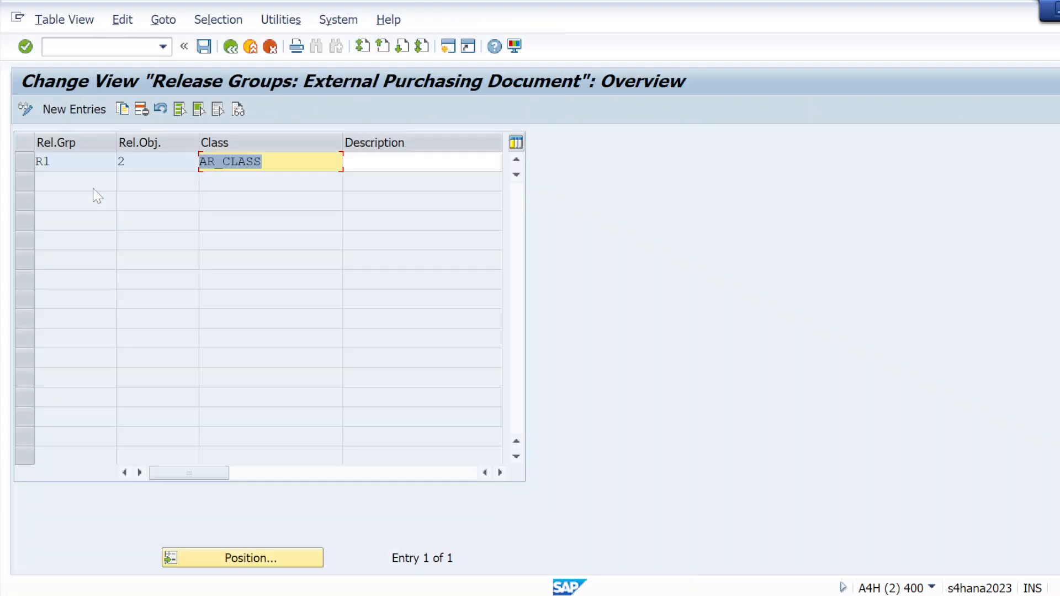
pyautogui.click(231, 46)
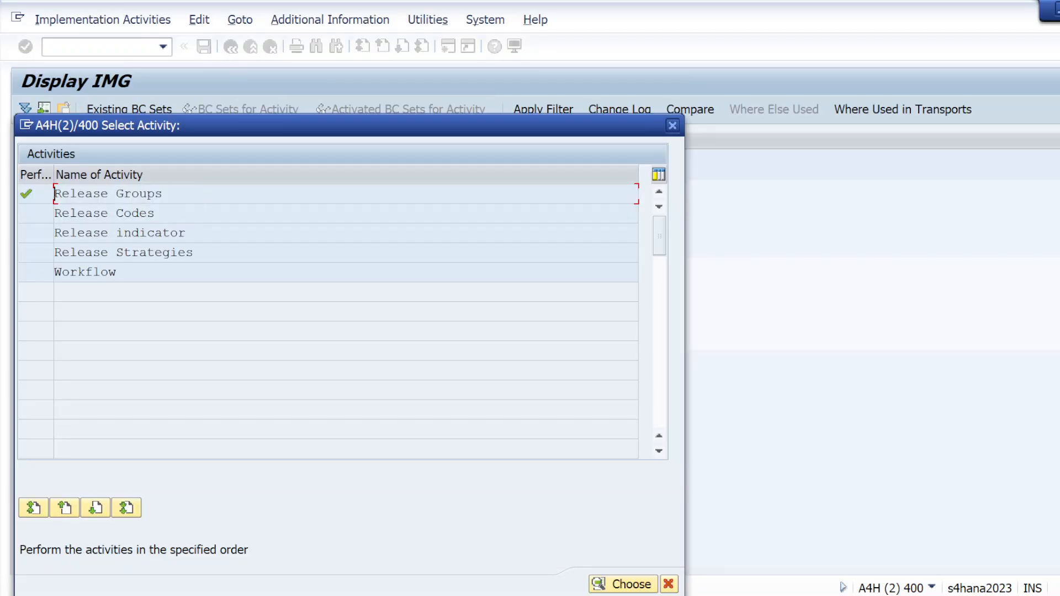
# Step: Review the release codes assigned to the existing release strategy and return to the activity selection
pyautogui.doubleClick(131, 254)
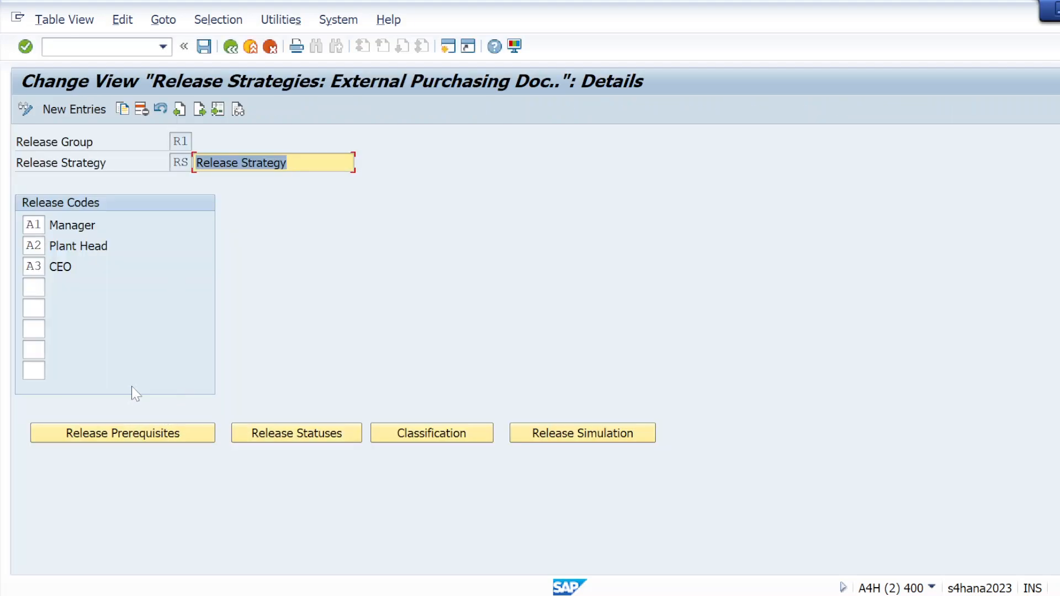
pyautogui.click(231, 46)
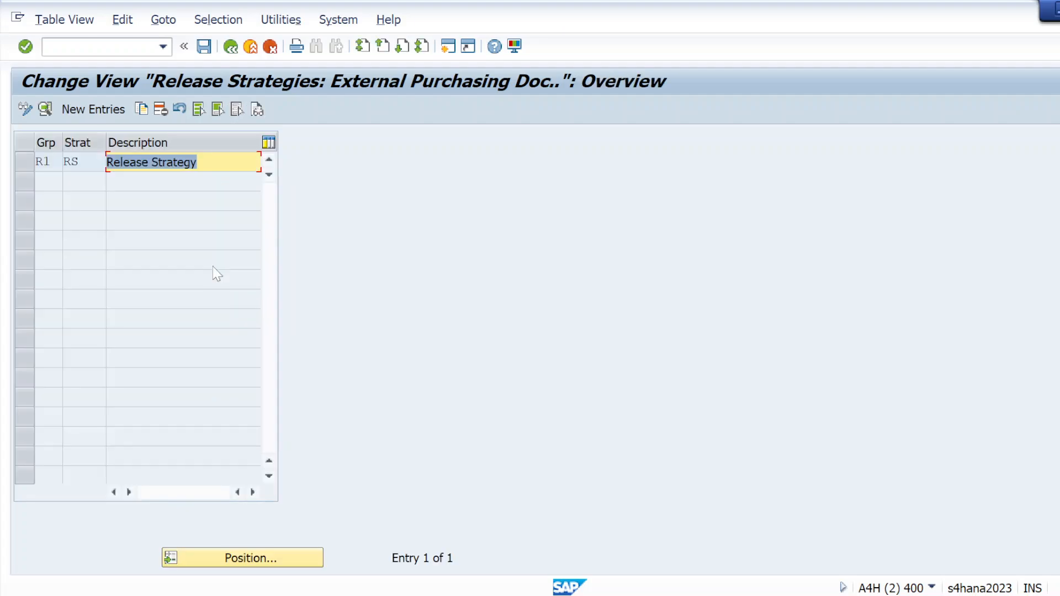
pyautogui.click(231, 47)
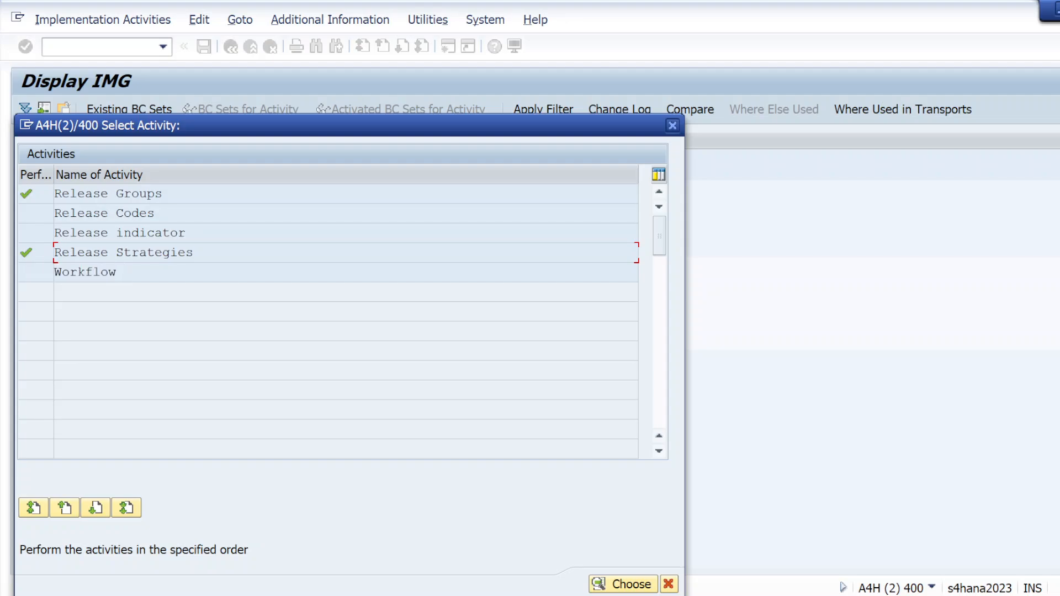
# Step: Delete release strategy RS of release group R1 and save the deletion to the "feb batch" customizing request
pyautogui.doubleClick(99, 251)
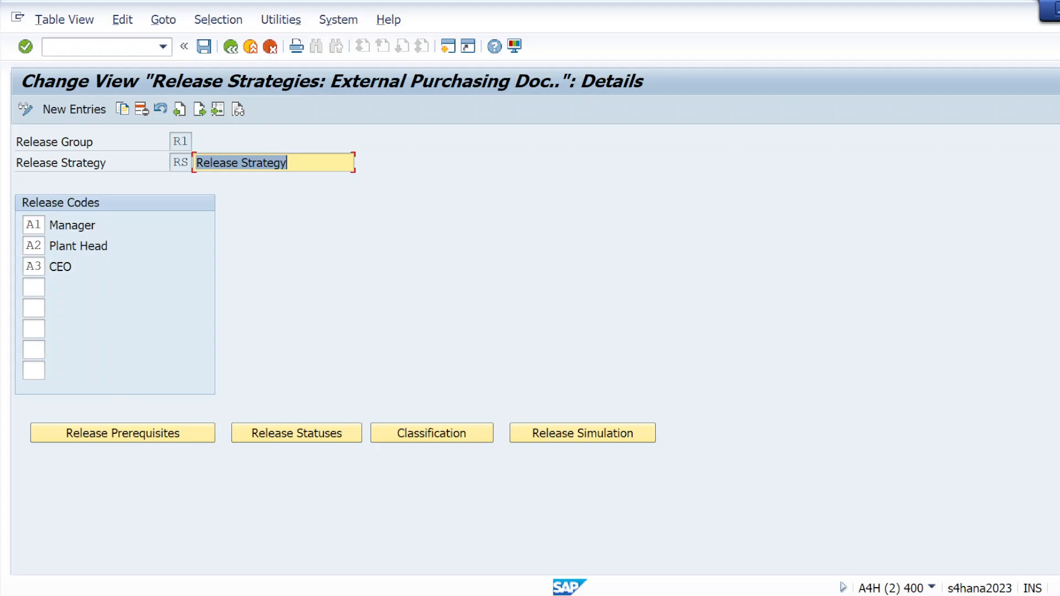
pyautogui.click(230, 46)
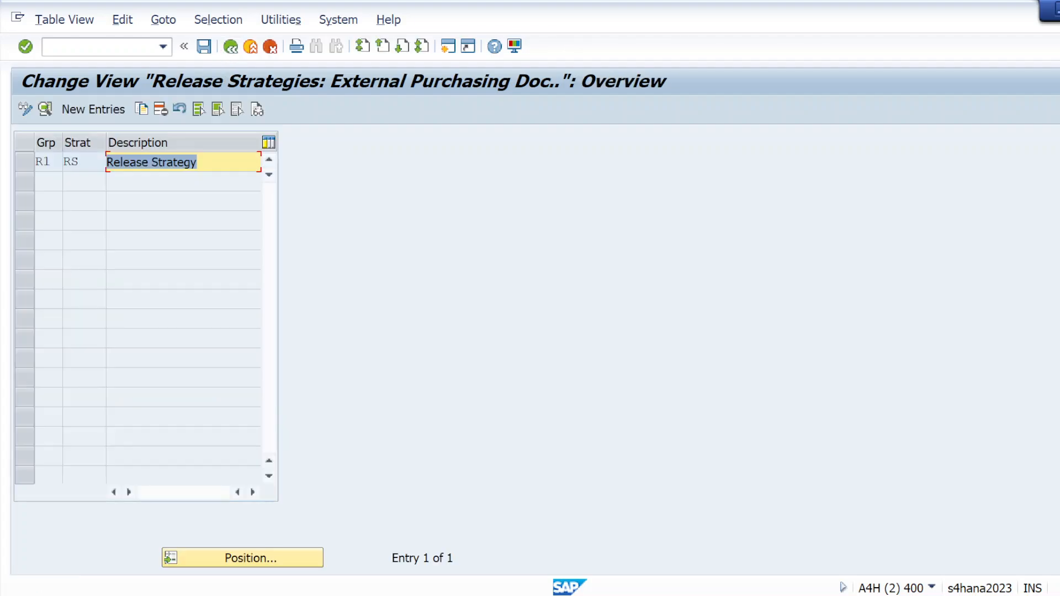
pyautogui.click(197, 162)
pyautogui.click(25, 162)
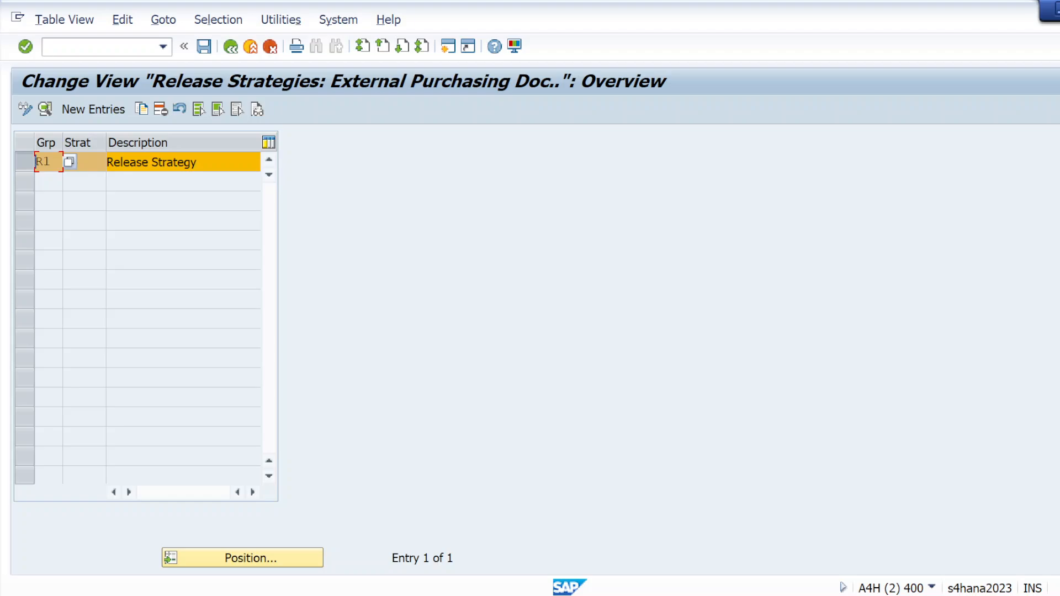
pyautogui.click(141, 111)
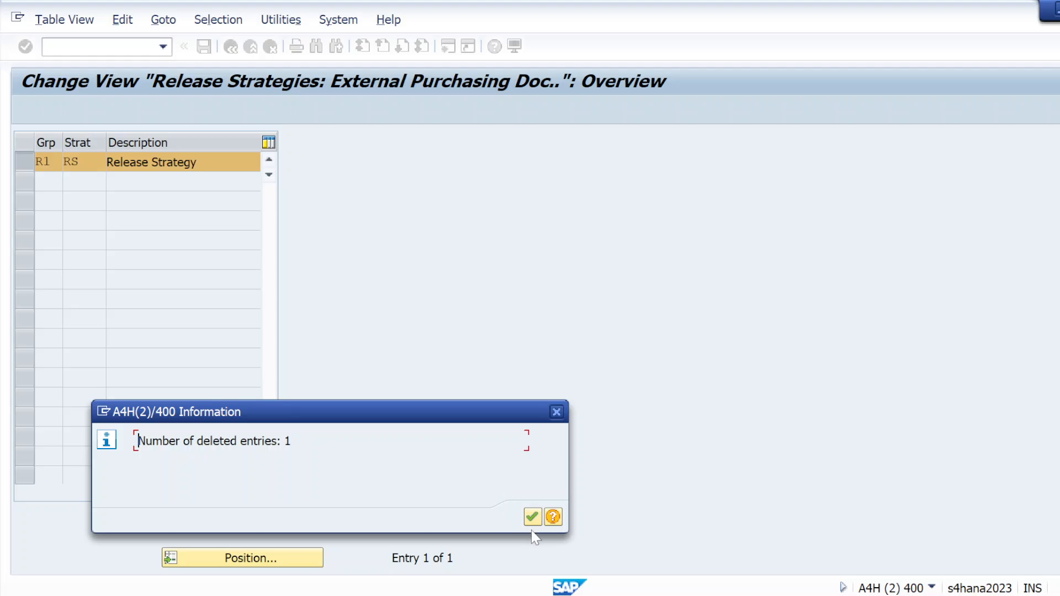
pyautogui.click(532, 518)
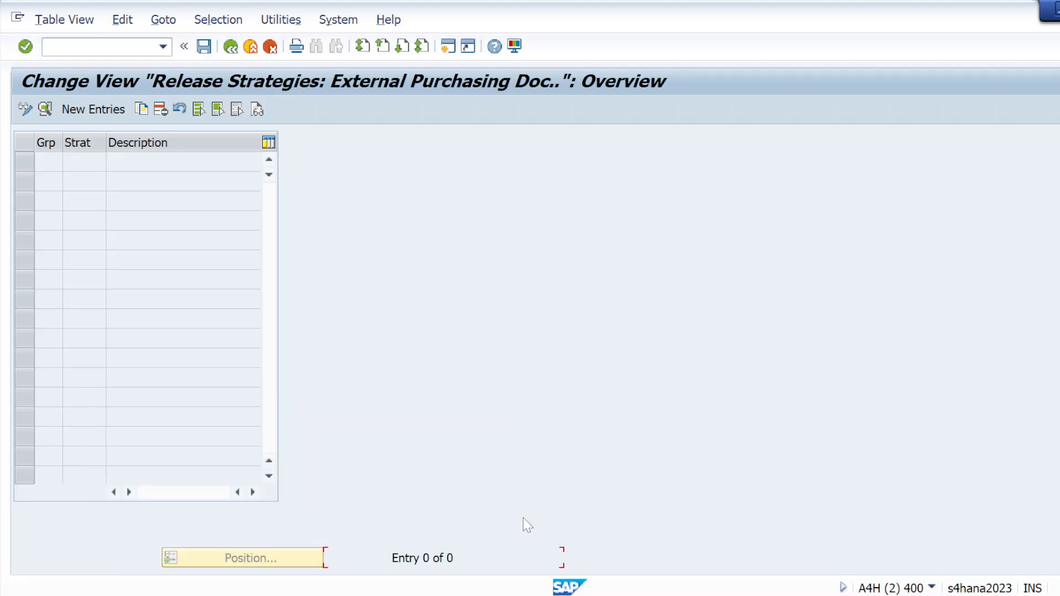
pyautogui.click(202, 46)
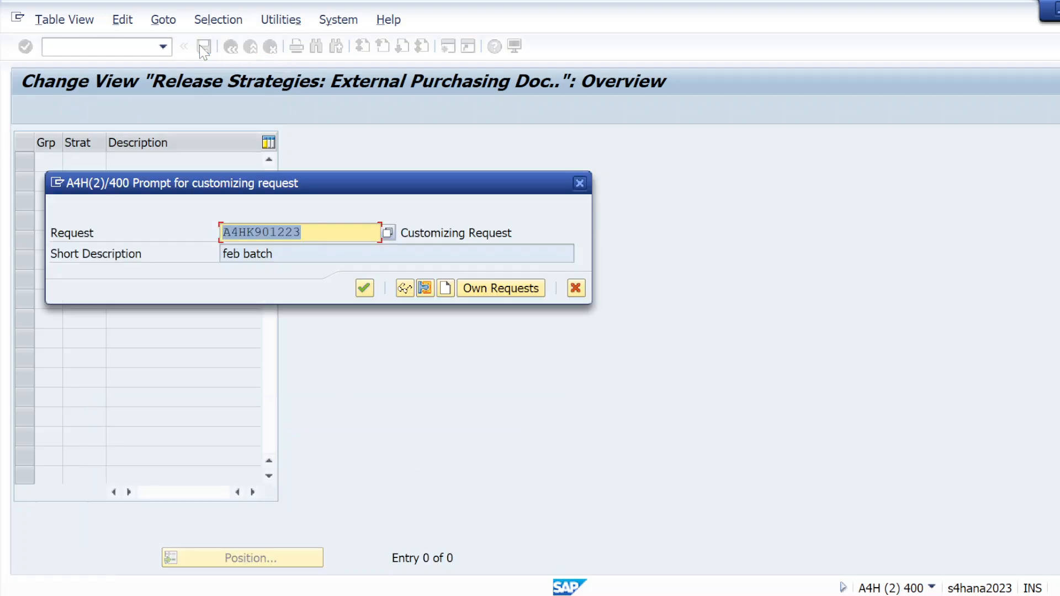
pyautogui.click(364, 288)
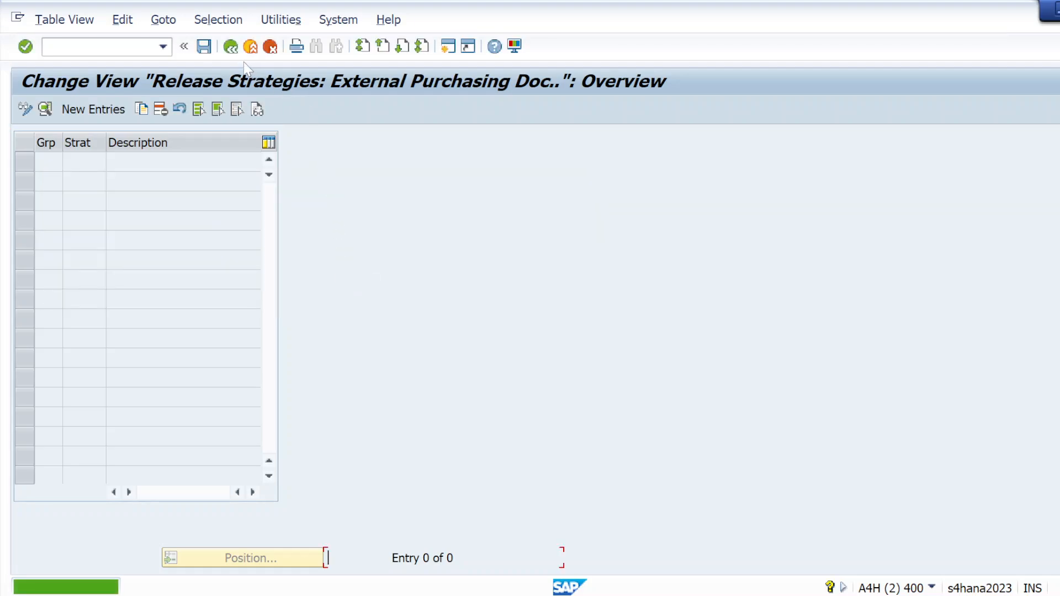
pyautogui.click(230, 47)
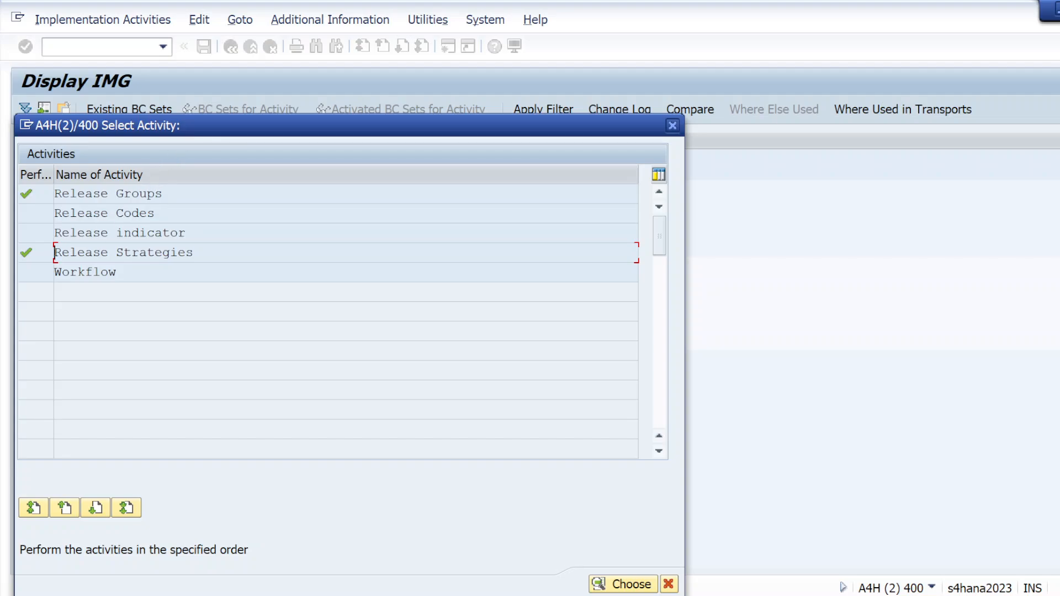
# Step: Review the entries of the Release indicator activity and return to the activity selection
pyautogui.doubleClick(102, 232)
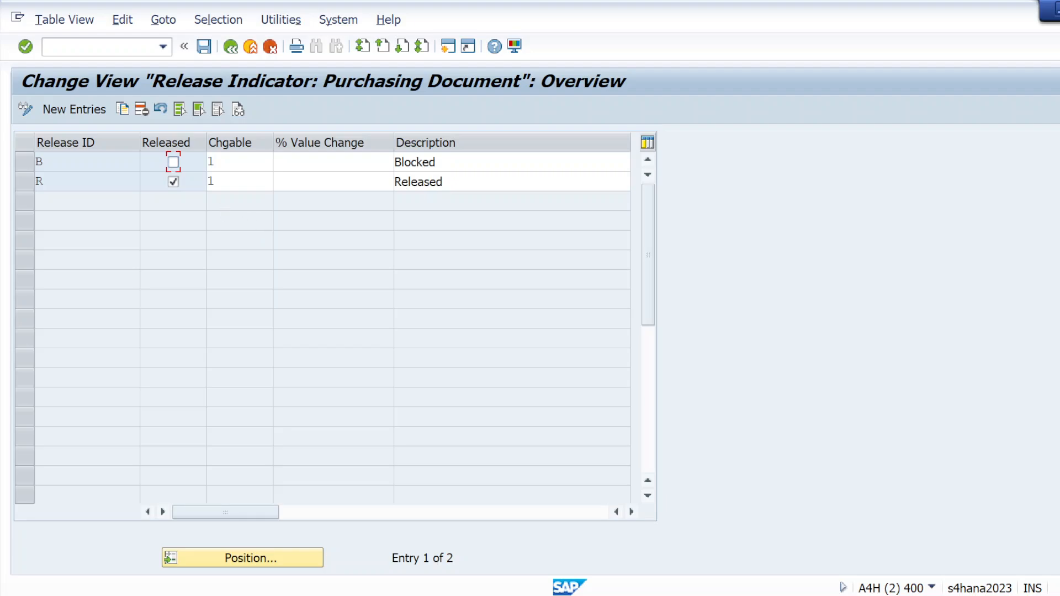
pyautogui.click(230, 47)
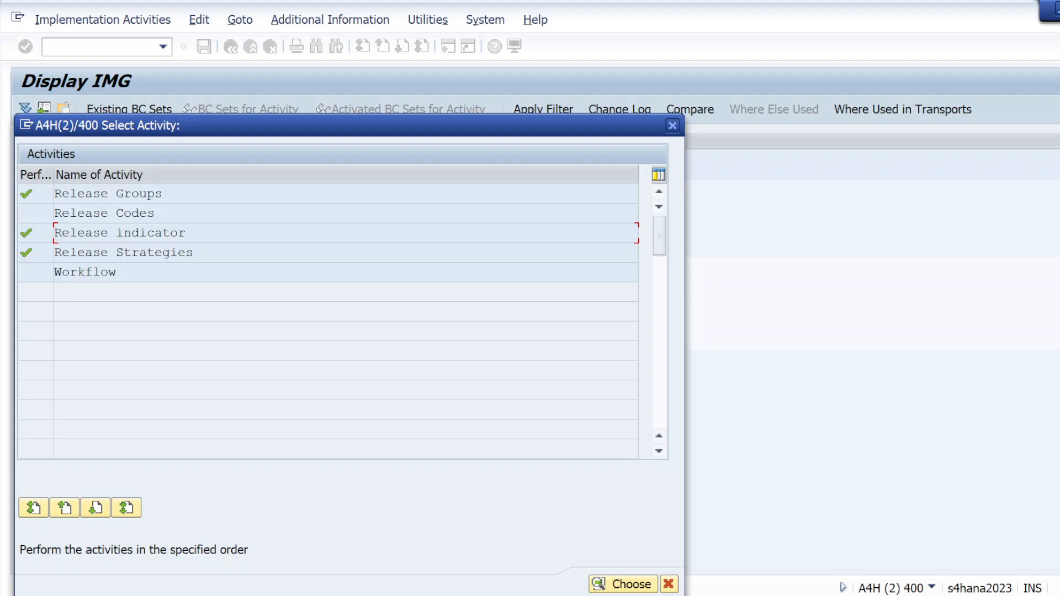
# Step: Delete release codes A1, A2 and A3 of release group R1, save the deletion and return to the activity selection
pyautogui.doubleClick(80, 213)
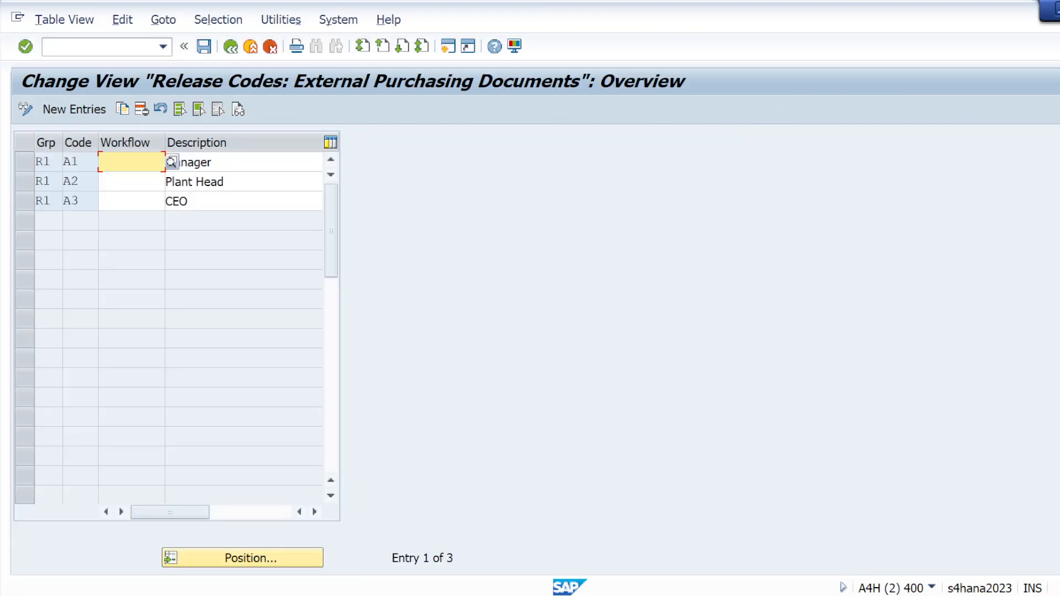
pyautogui.click(24, 162)
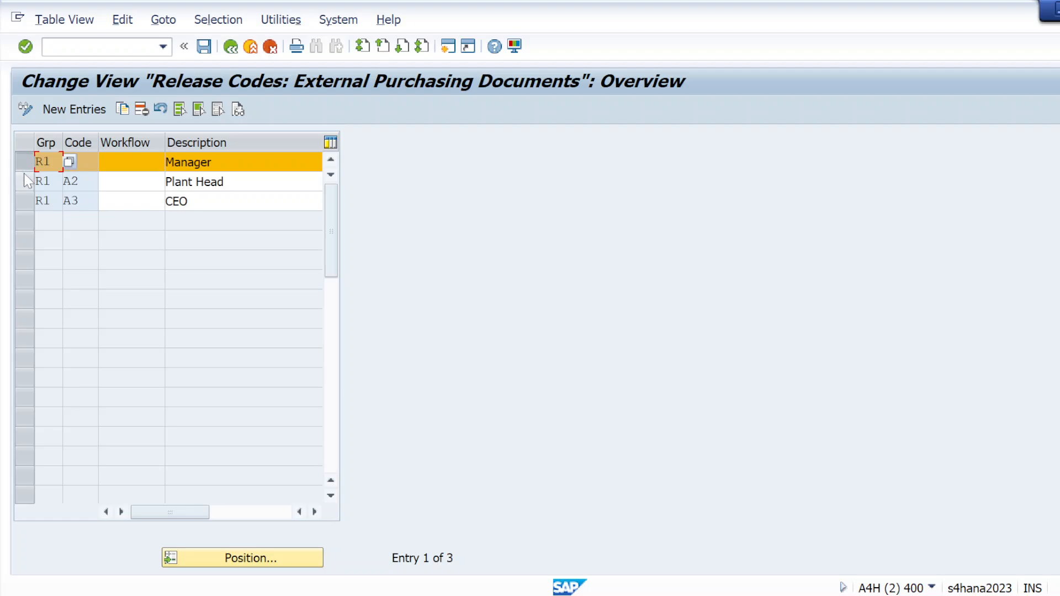
pyautogui.click(182, 108)
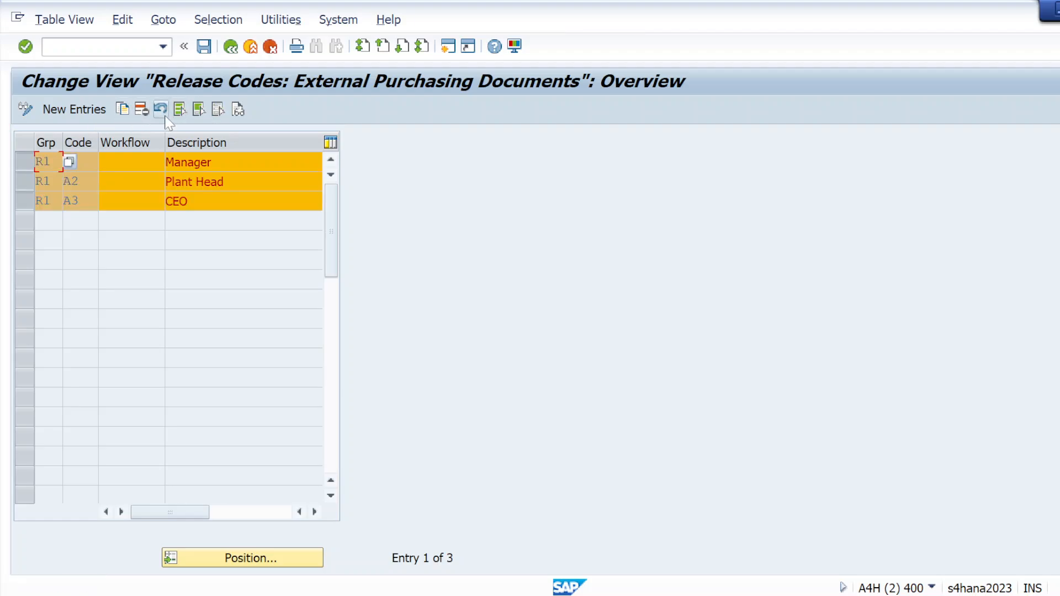
pyautogui.click(145, 110)
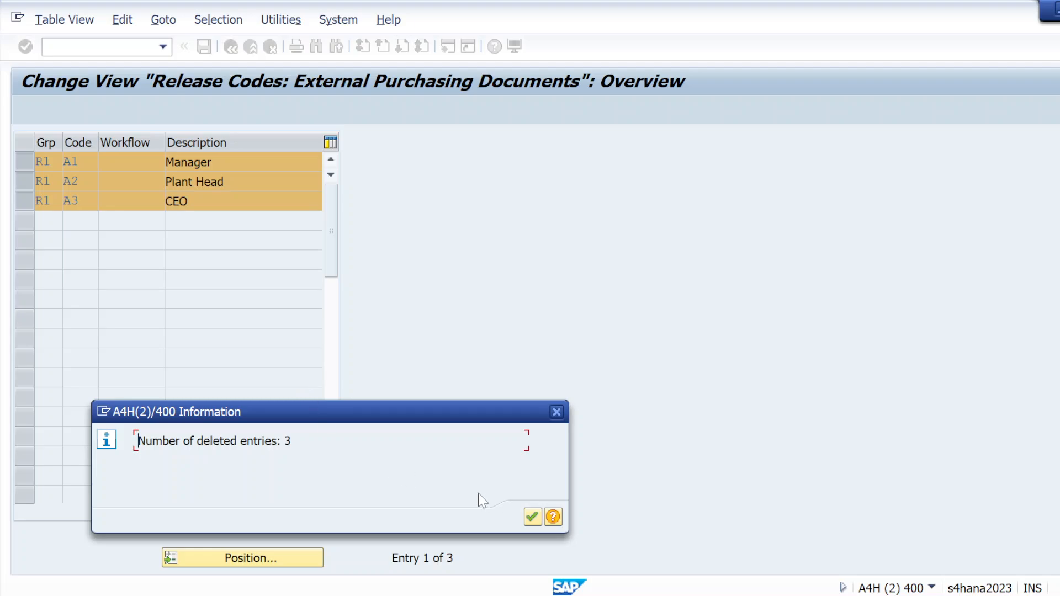
pyautogui.click(531, 518)
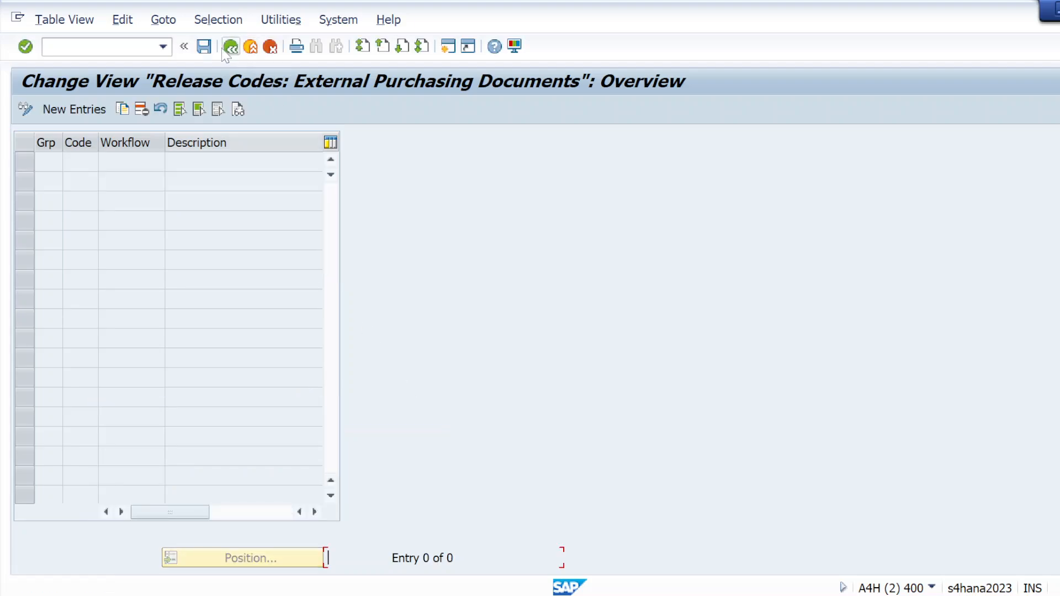
pyautogui.click(205, 47)
pyautogui.click(363, 312)
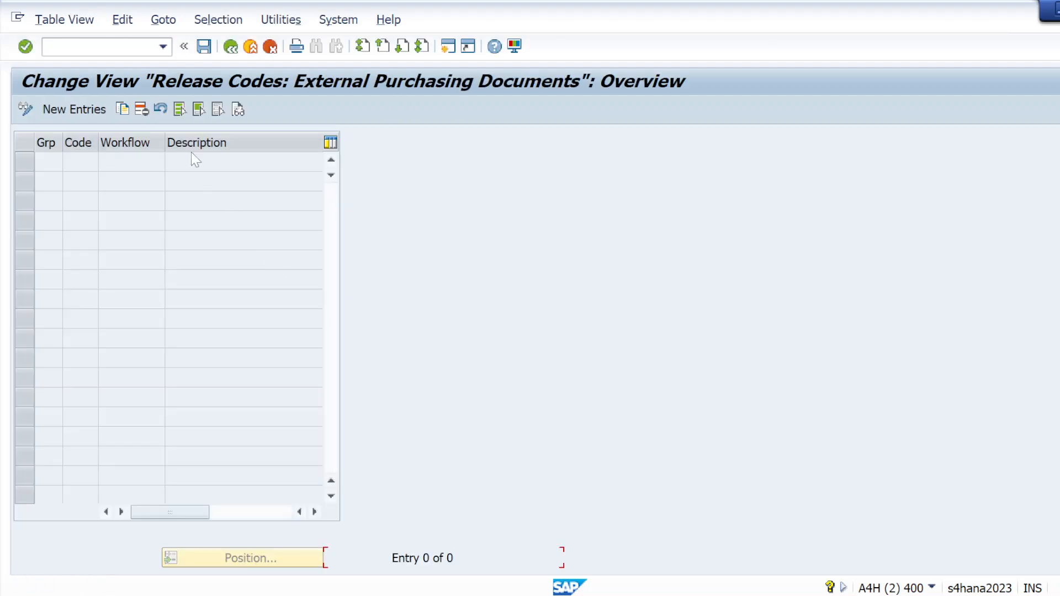
pyautogui.click(230, 46)
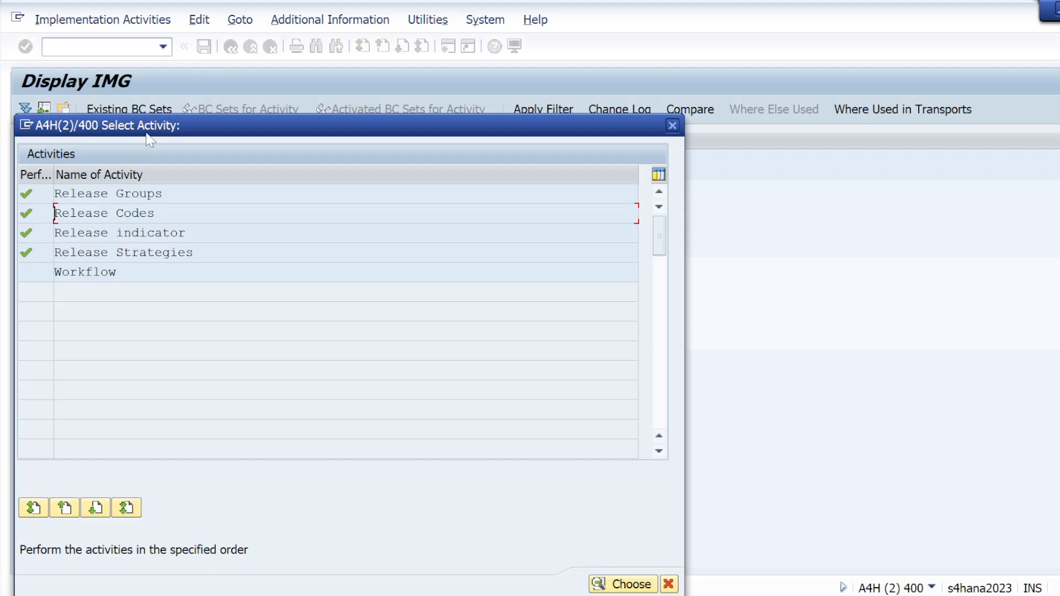
# Step: Delete release group R1 with class AR_CLASS and save the deletion to the "s/4 implementation batch - JAN" customizing request
pyautogui.doubleClick(116, 198)
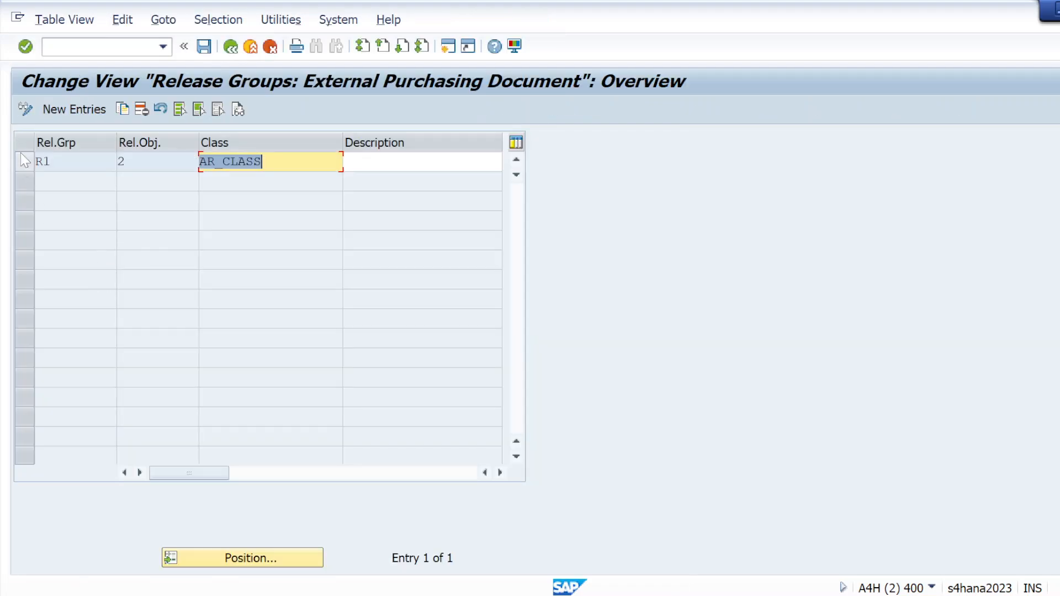
pyautogui.click(24, 162)
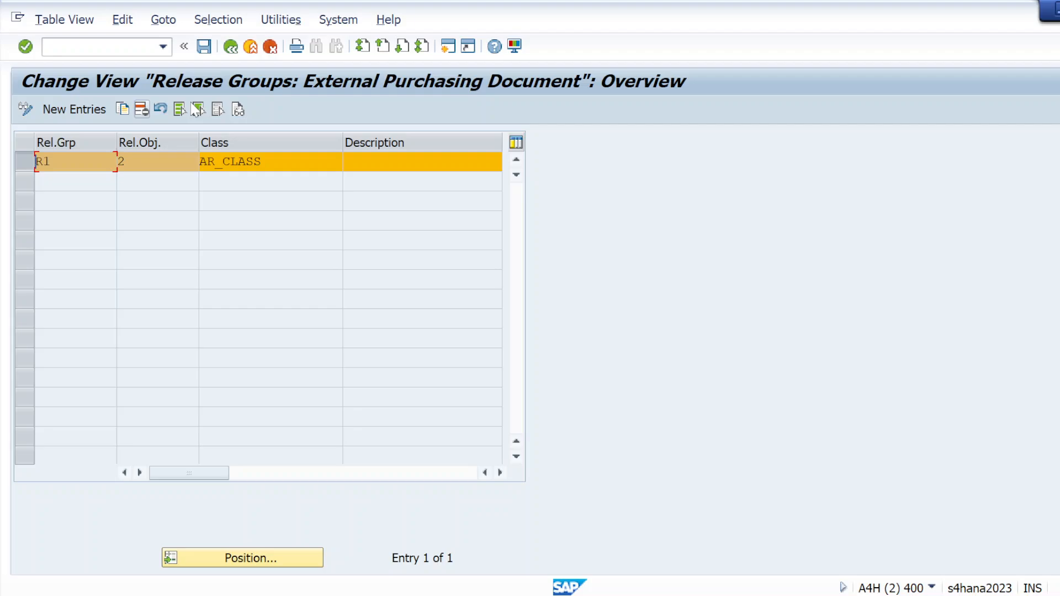
pyautogui.click(140, 110)
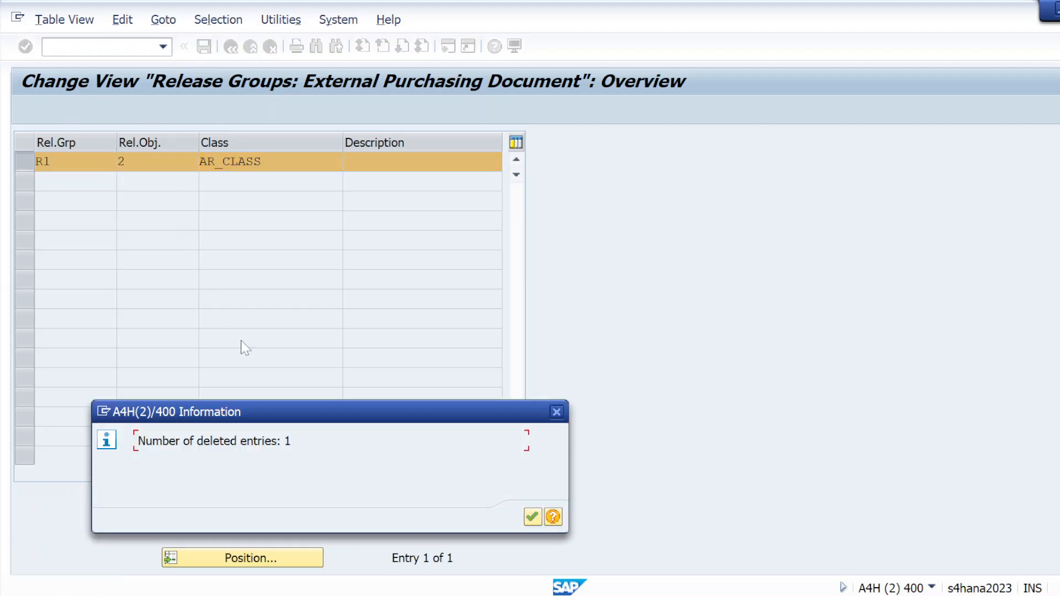
pyautogui.click(532, 518)
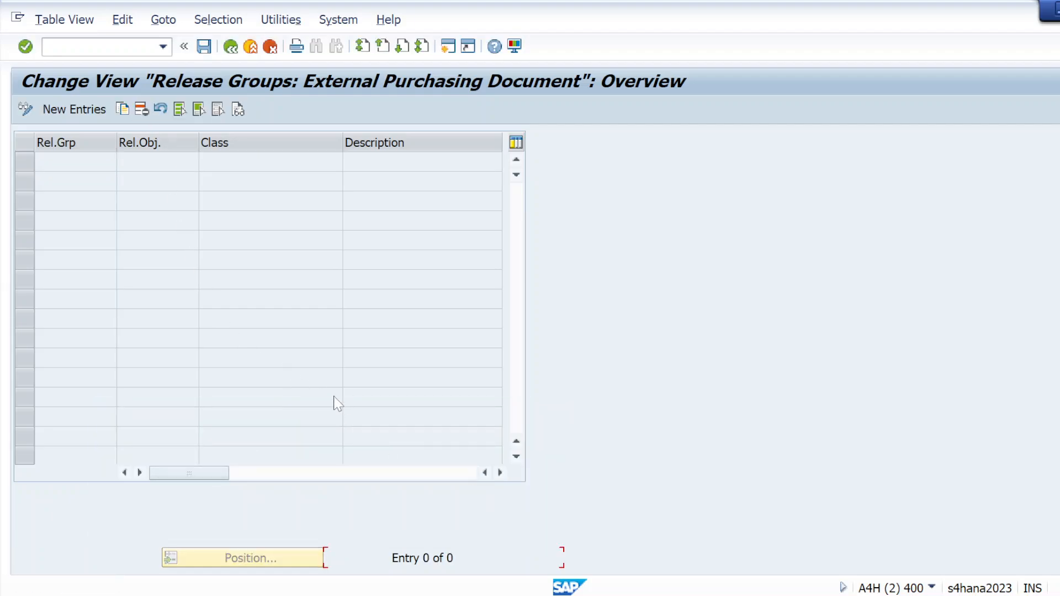
pyautogui.click(205, 47)
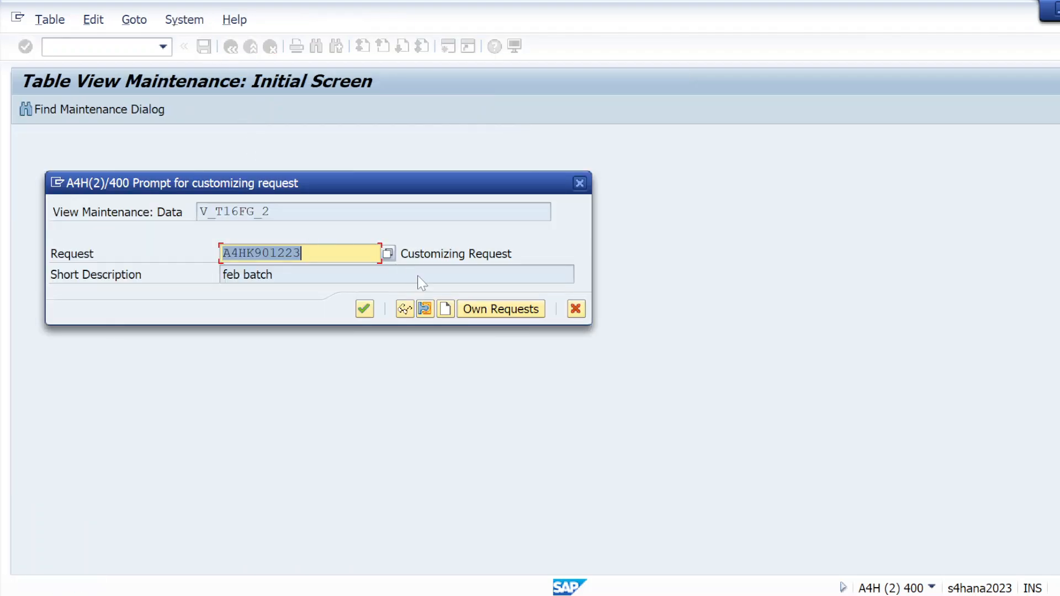
pyautogui.click(472, 311)
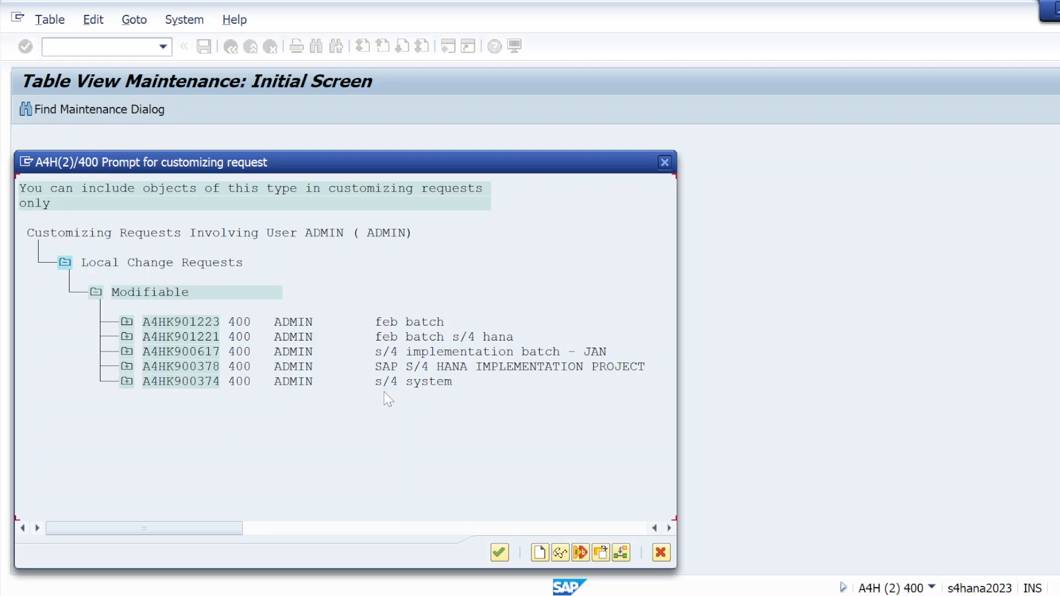
pyautogui.doubleClick(402, 353)
pyautogui.click(364, 308)
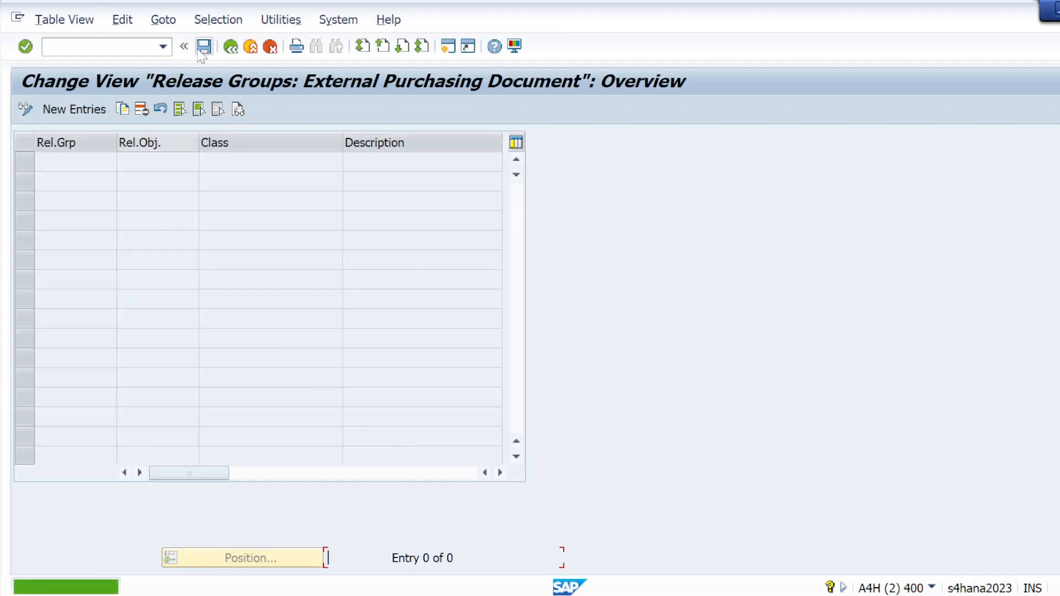
pyautogui.click(231, 46)
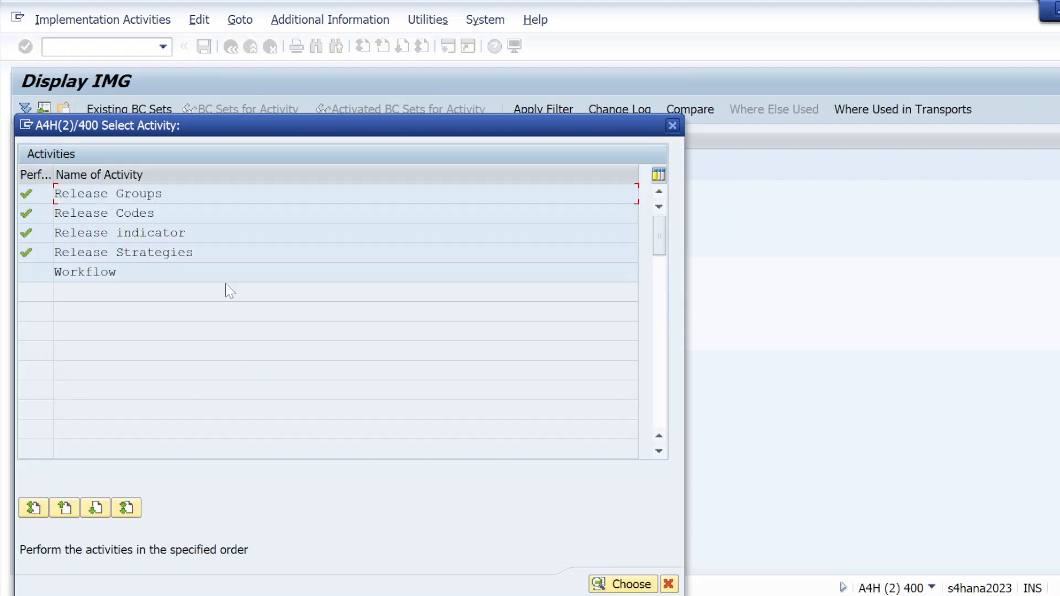
# Step: Reopen the Release Groups activity and start a new entry with release group R1
pyautogui.doubleClick(72, 194)
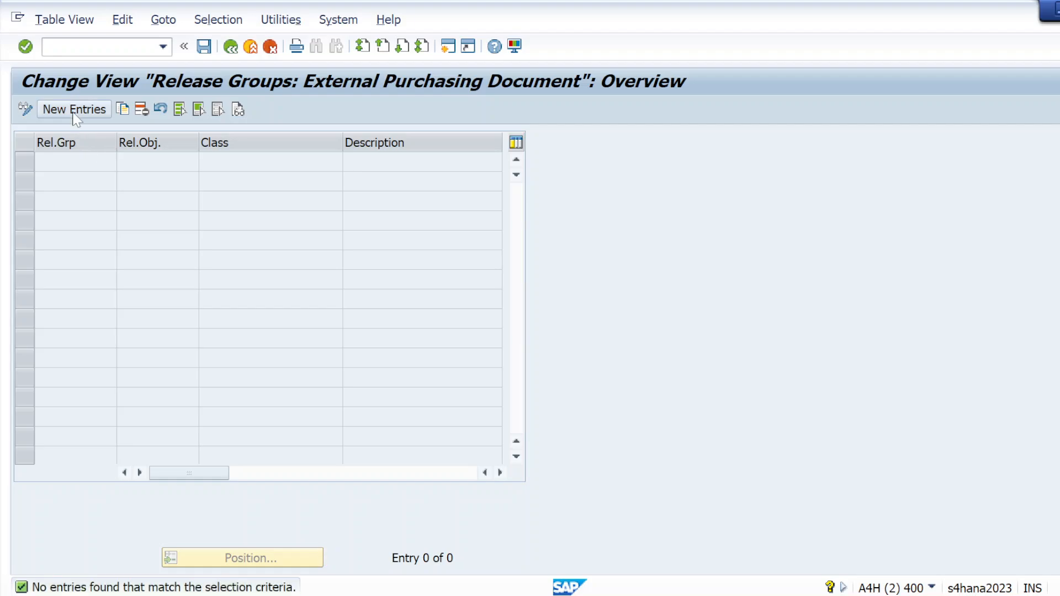
pyautogui.click(78, 110)
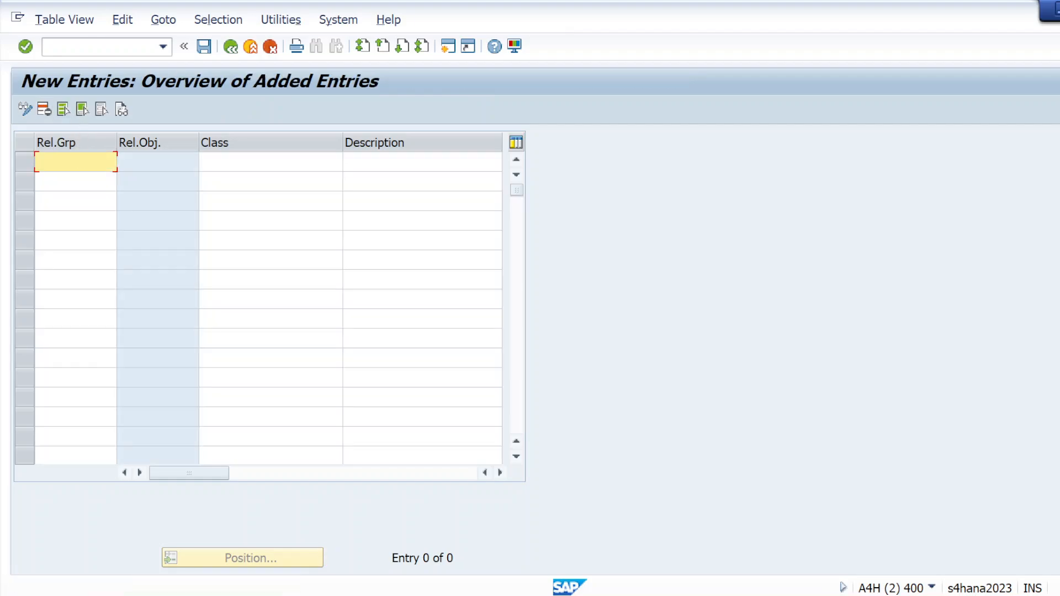
pyautogui.write('R')
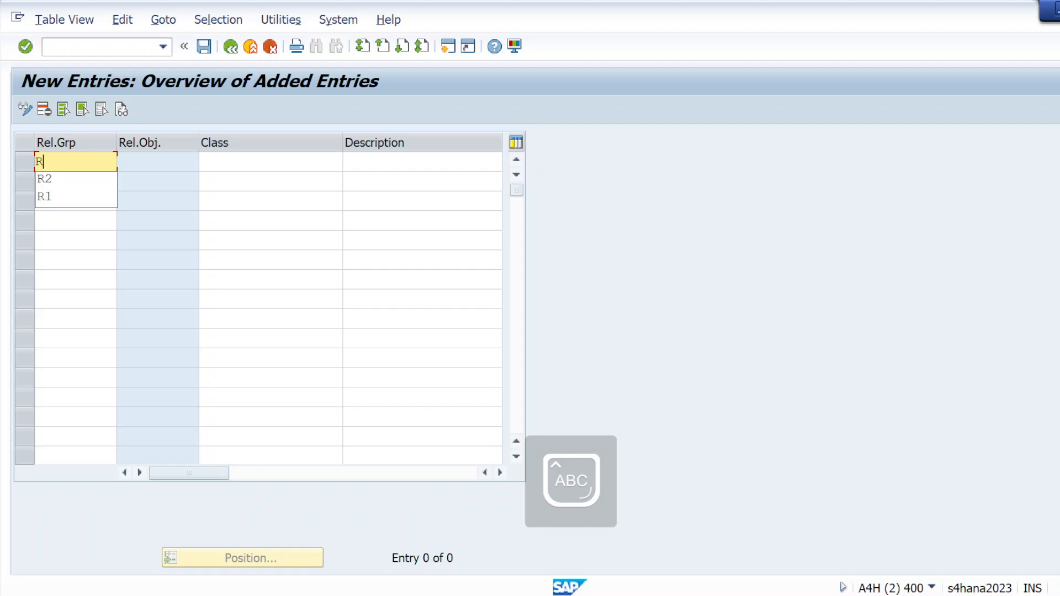
pyautogui.write('1')
pyautogui.click(271, 162)
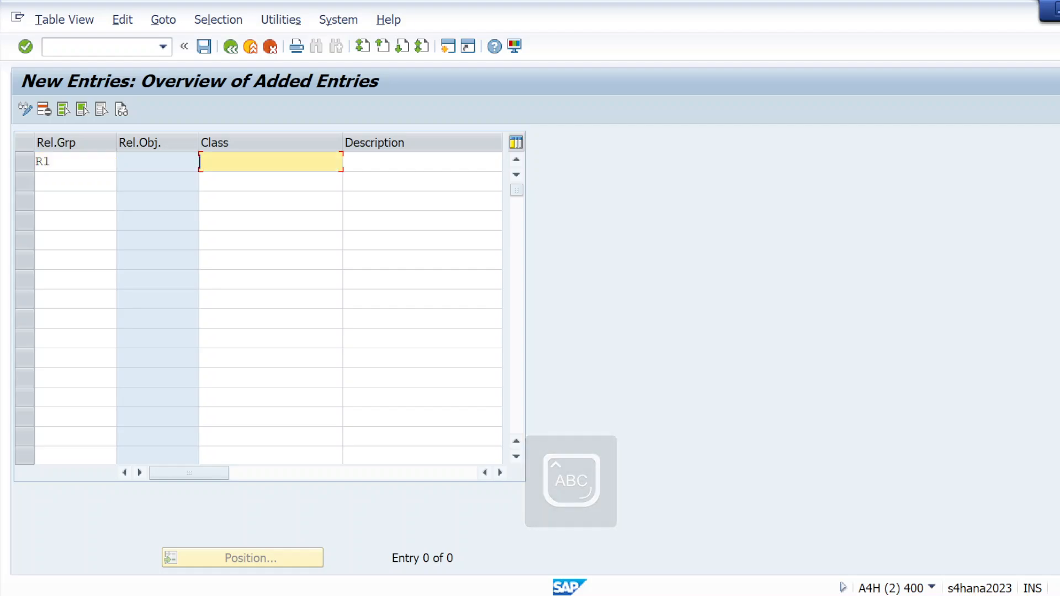
# Step: Copy the class name Class_po_01 from the client requirements note in Notepad and enter it as release group R1's class in SAP
pyautogui.hotkey('alt', 'Tab')
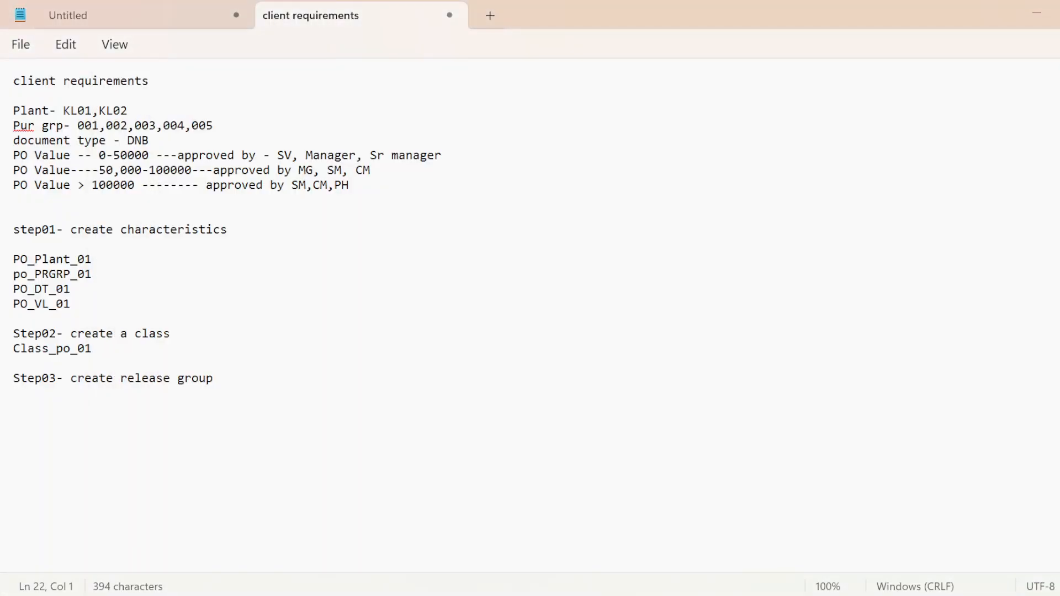
pyautogui.moveTo(91, 349); pyautogui.dragTo(3, 355)
pyautogui.hotkey('ctrl', 'c')
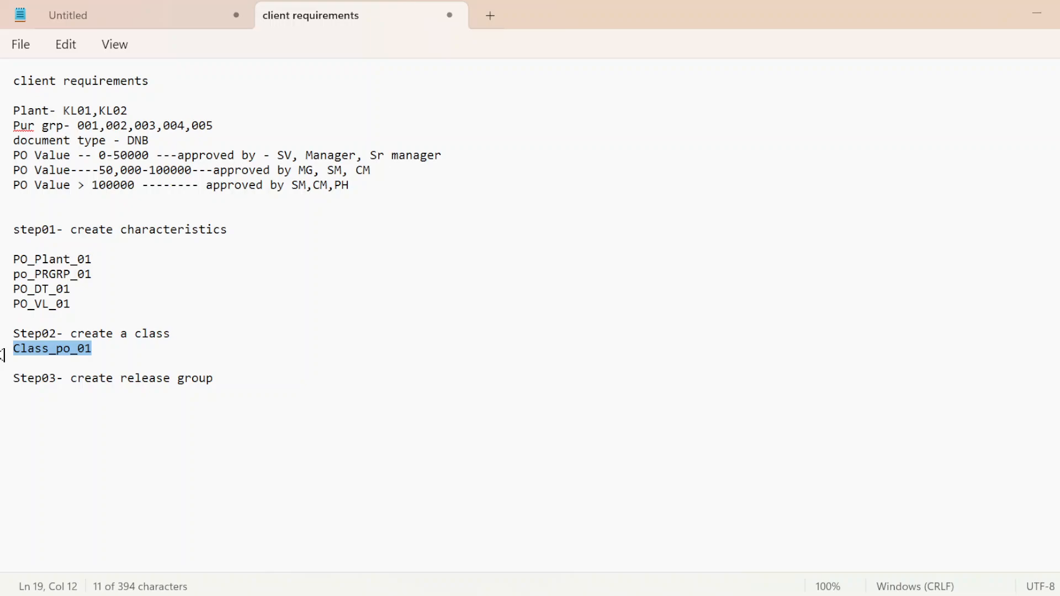
pyautogui.hotkey('alt', 'Tab')
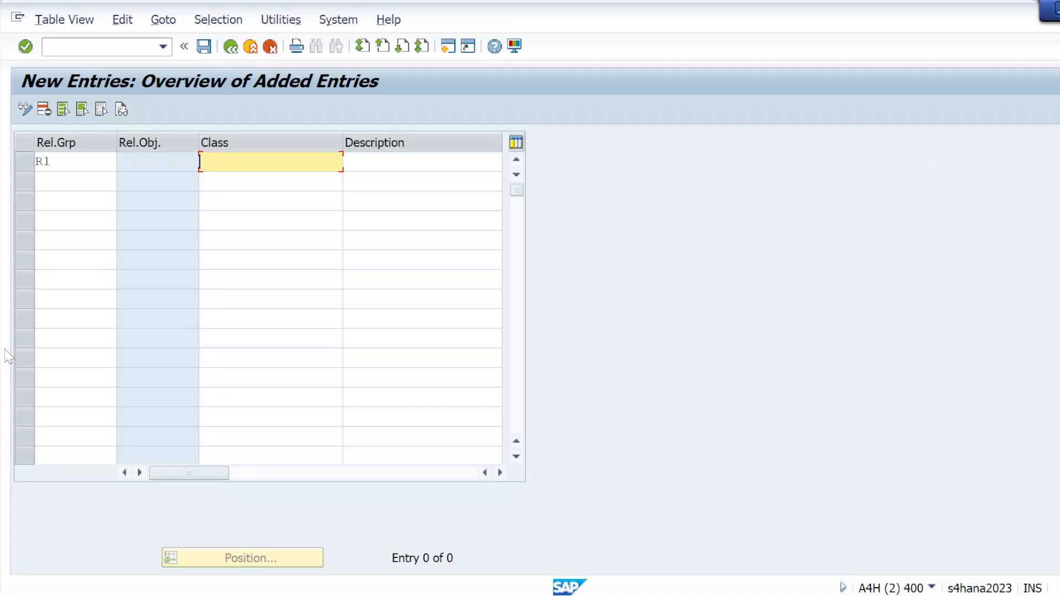
pyautogui.hotkey('ctrl', 'v')
pyautogui.press('Return')
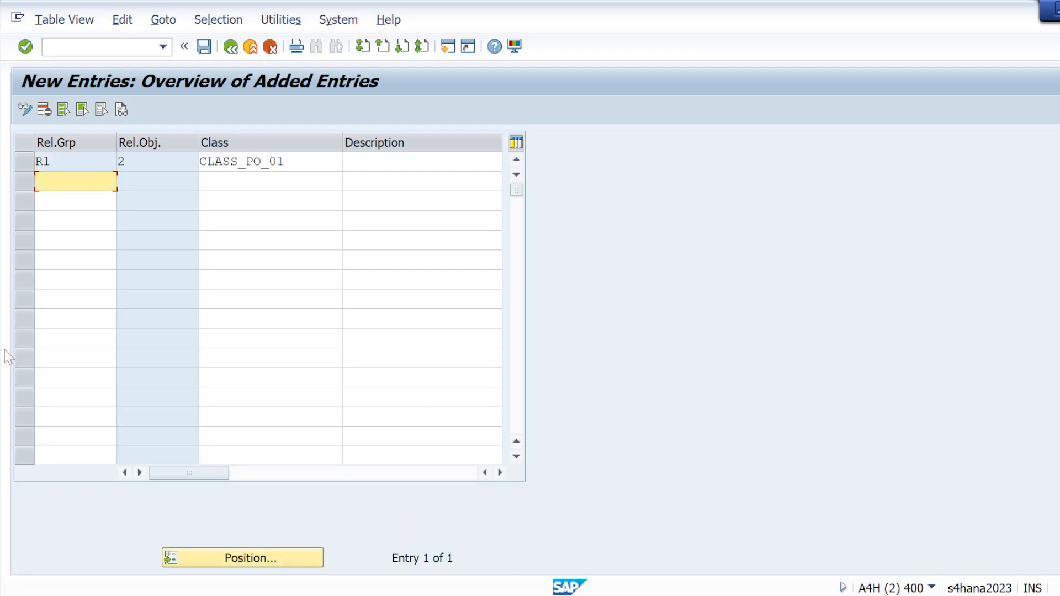
# Step: Save the new release group to the "s/4 implementation batch - JAN" customizing request and return to the activity selection
pyautogui.click(25, 46)
pyautogui.click(205, 53)
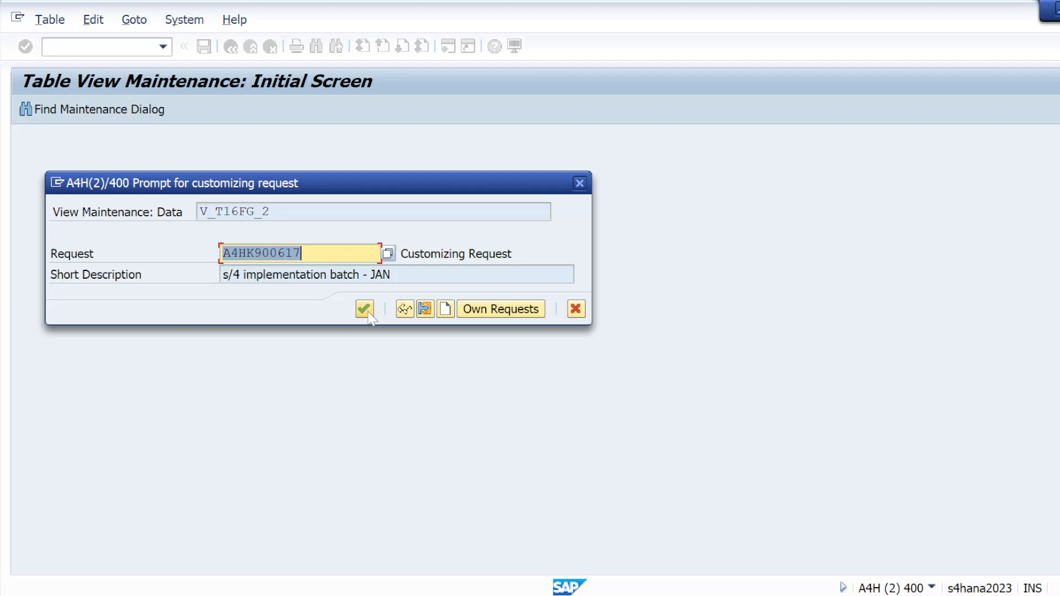
pyautogui.click(368, 311)
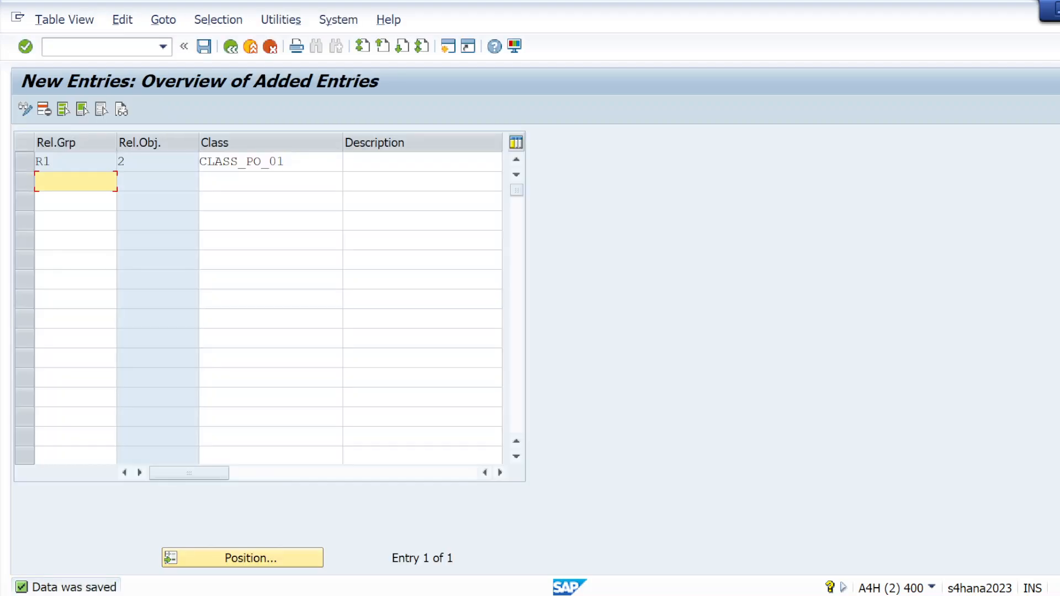
pyautogui.click(231, 48)
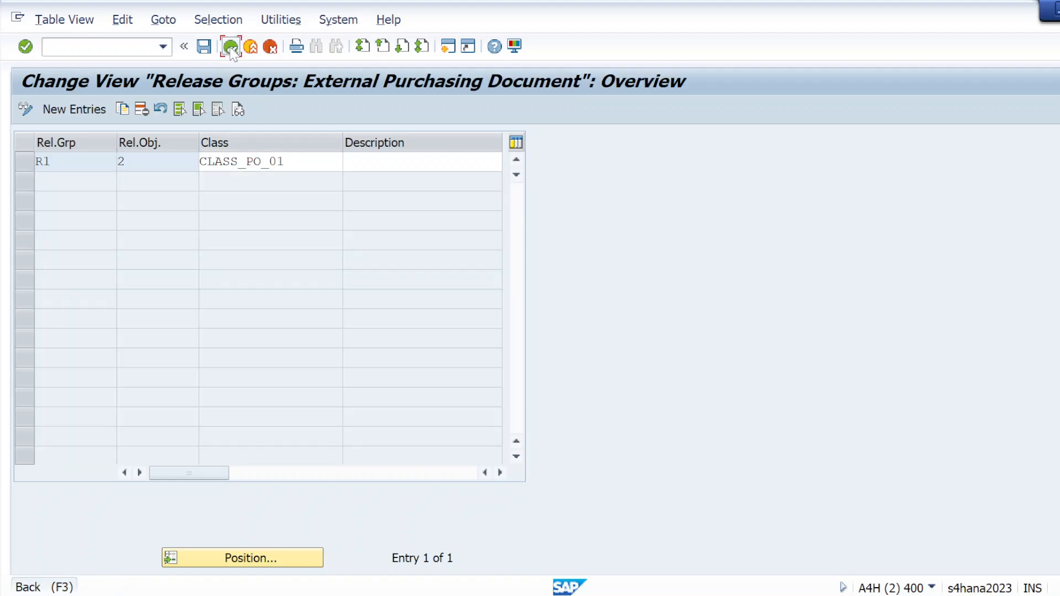
pyautogui.click(231, 47)
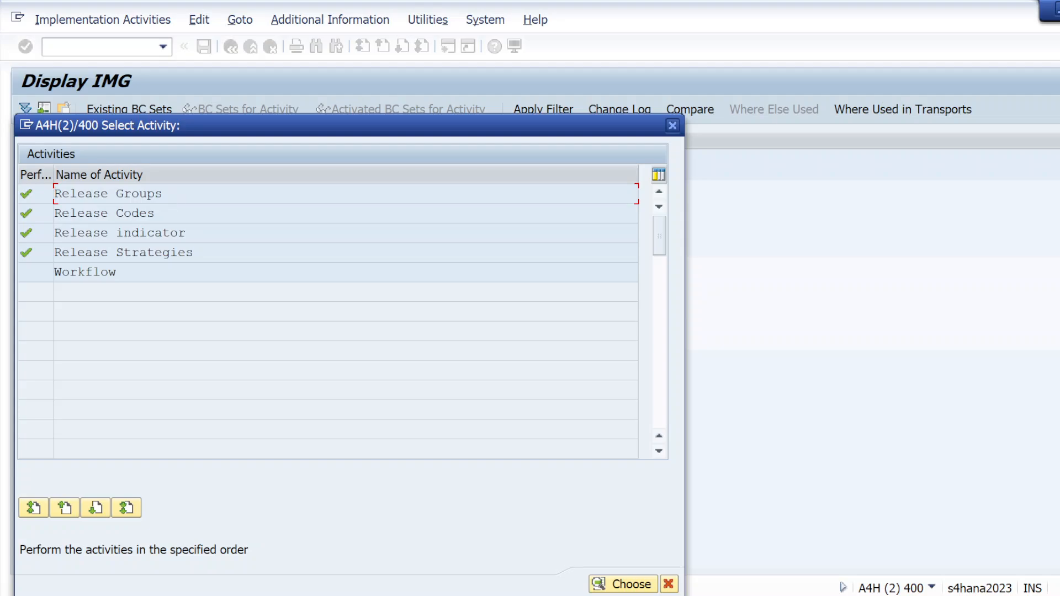
# Step: Open the Release Codes activity and start adding new entries
pyautogui.doubleClick(84, 214)
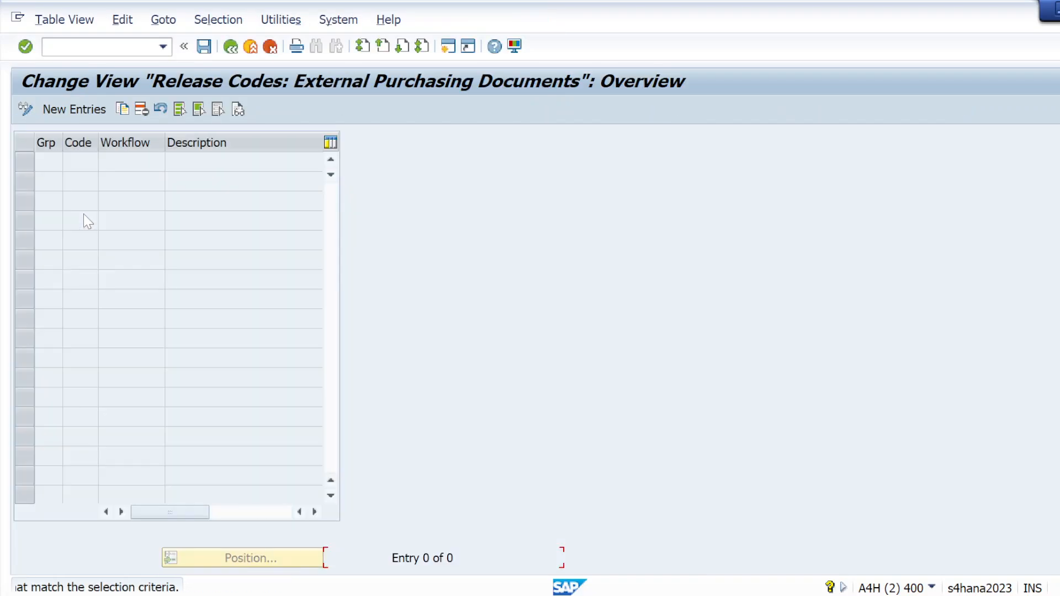
pyautogui.click(73, 110)
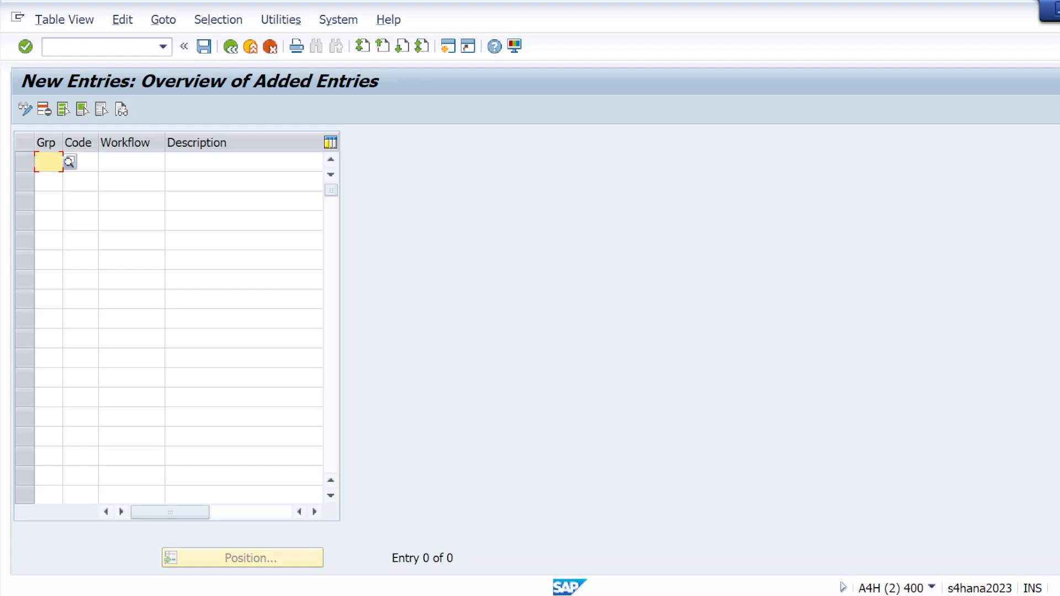
# Step: Review the approvers for each PO value range in the client requirements note in Notepad and return to SAP
pyautogui.hotkey('alt', 'Tab')
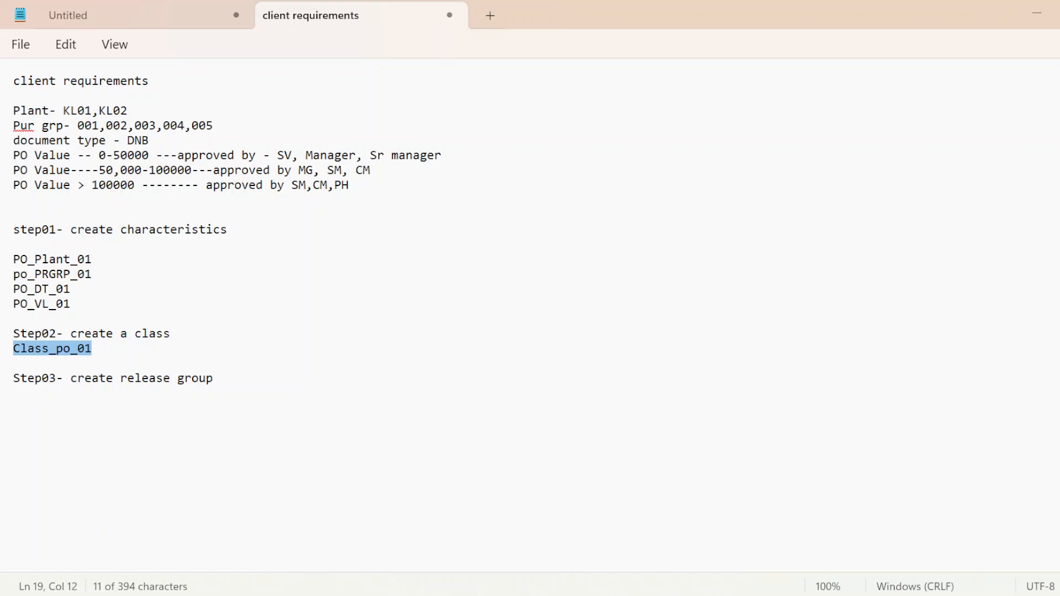
pyautogui.moveTo(291, 156); pyautogui.dragTo(276, 156)
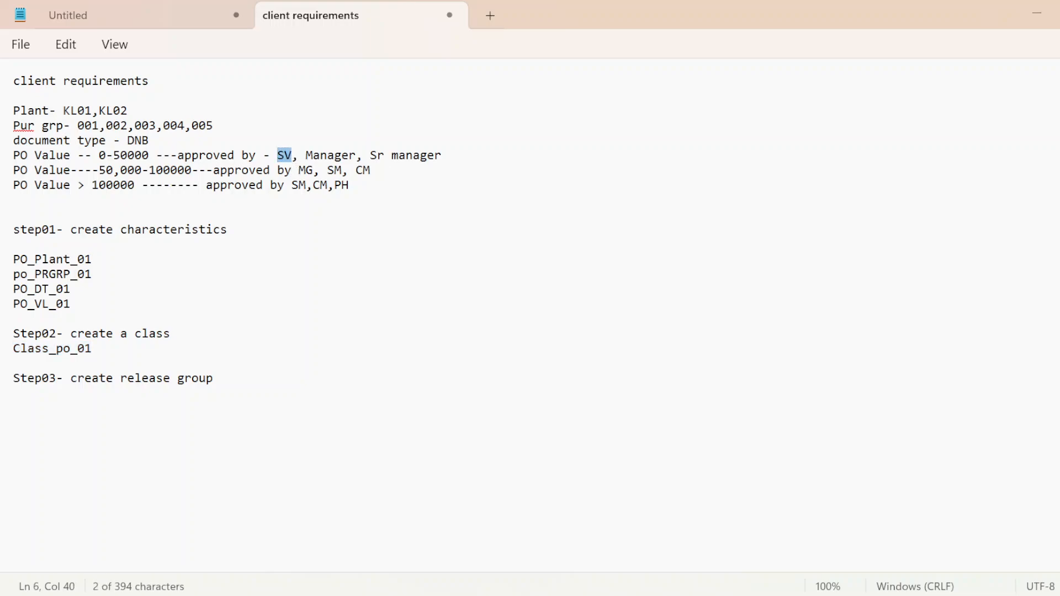
pyautogui.click(327, 156)
pyautogui.click(387, 170)
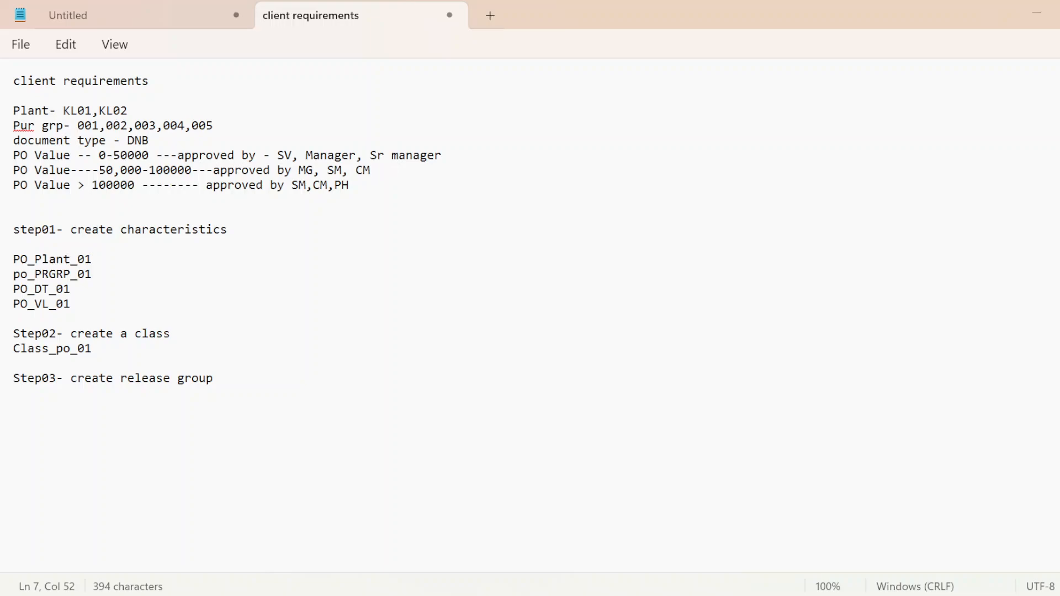
pyautogui.click(347, 191)
pyautogui.click(285, 156)
pyautogui.click(293, 155)
pyautogui.hotkey('alt', 'Tab')
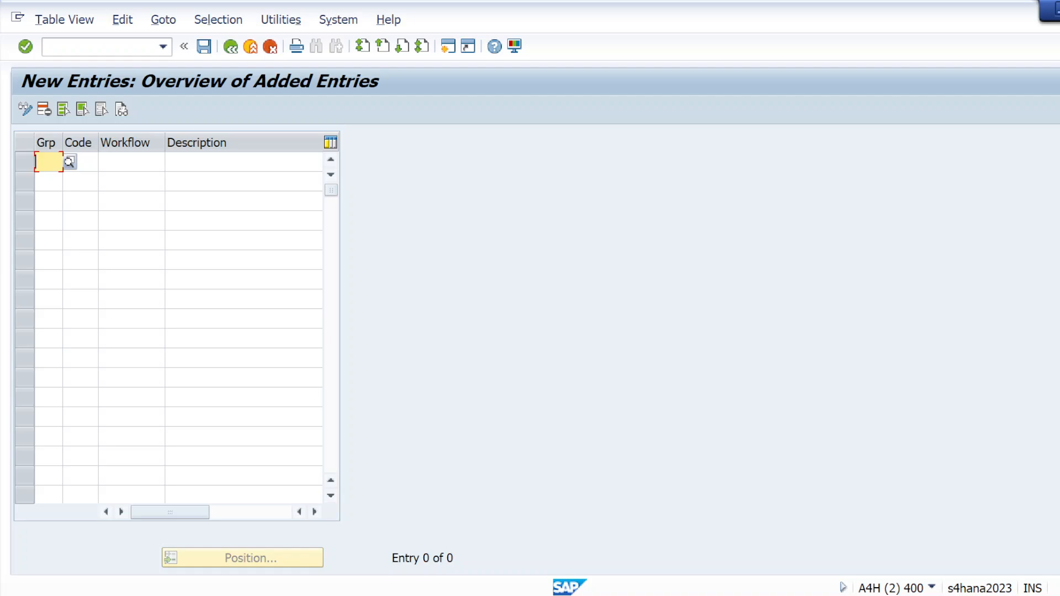
# Step: Add release code SV with the description Supervisor for release group R1
pyautogui.write('R1')
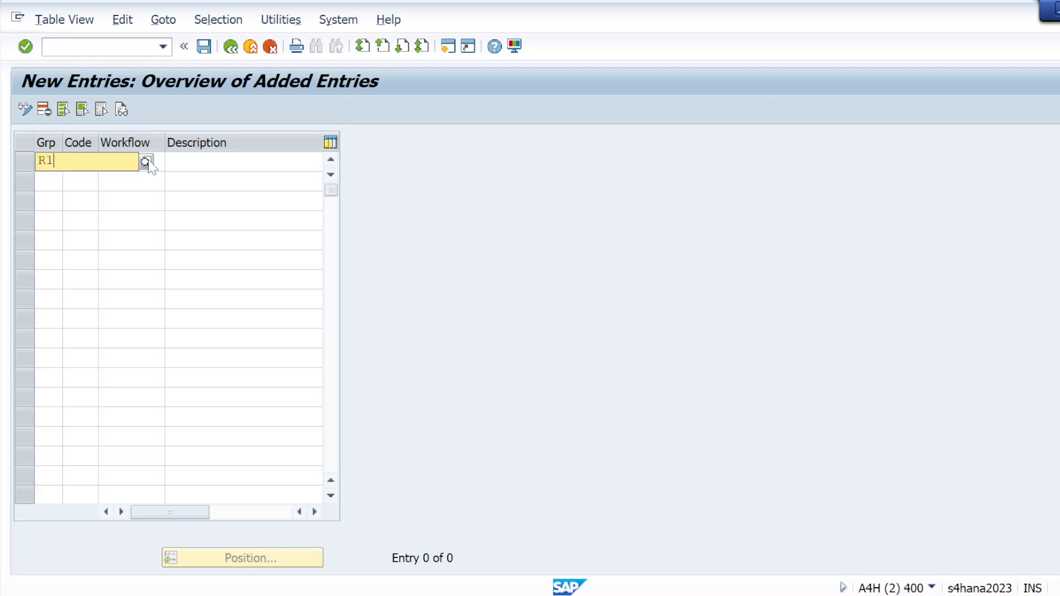
pyautogui.click(136, 220)
pyautogui.click(80, 162)
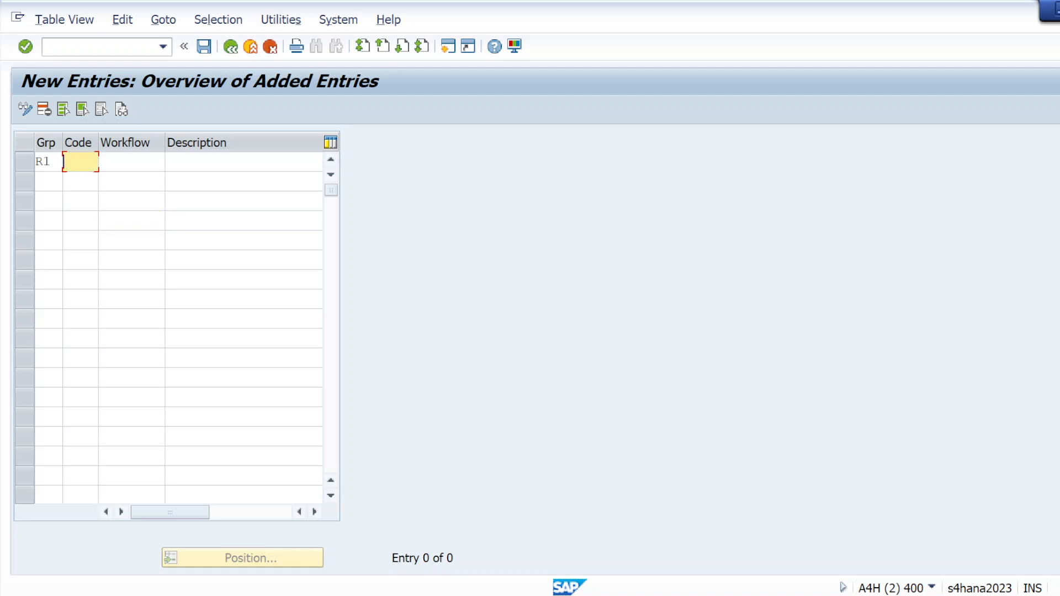
pyautogui.write('SV')
pyautogui.click(202, 162)
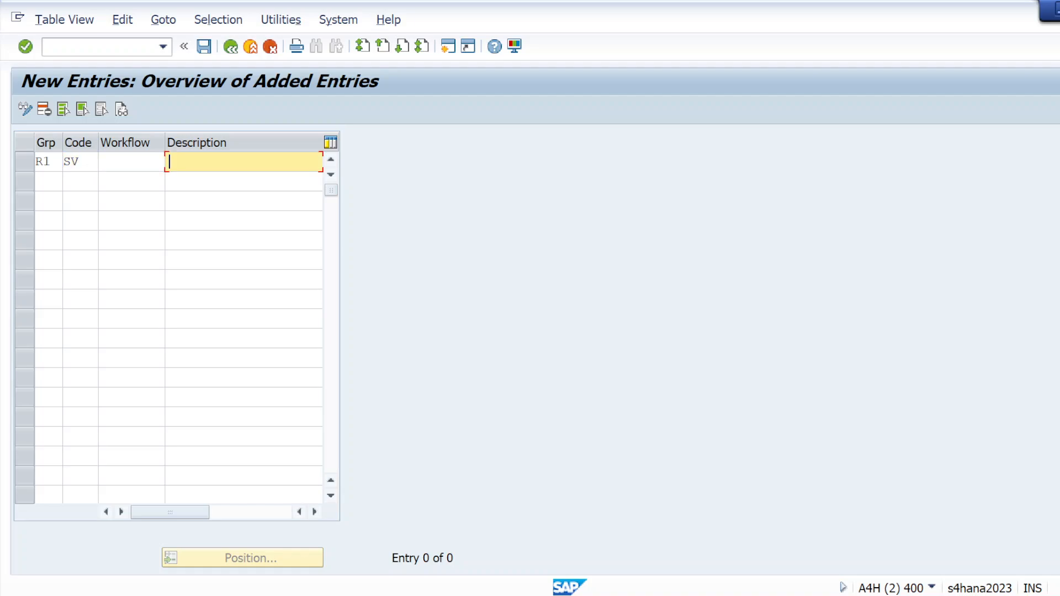
pyautogui.click(202, 162)
pyautogui.click(196, 236)
# Step: Add release code MG with the description manager for release group R1
pyautogui.click(49, 181)
pyautogui.write('R1')
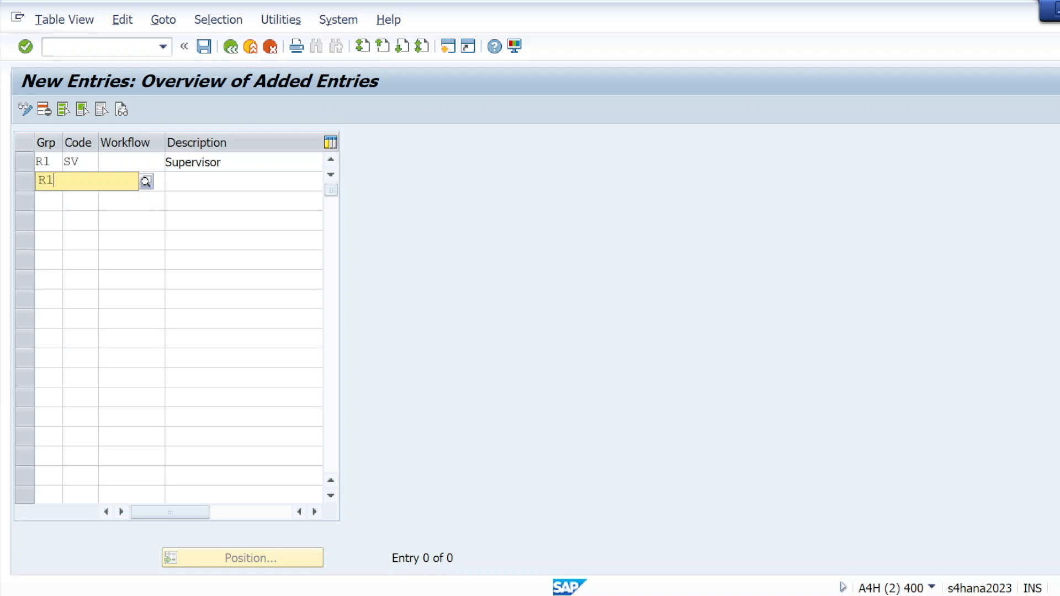
pyautogui.press('Tab')
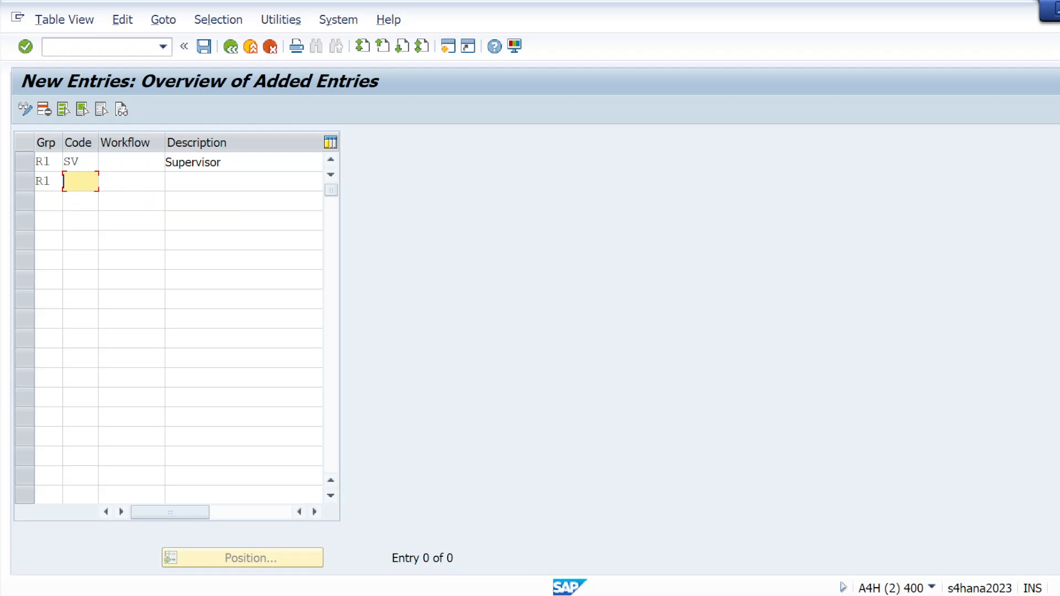
pyautogui.write('MG')
pyautogui.press('Tab')
pyautogui.press('Tab')
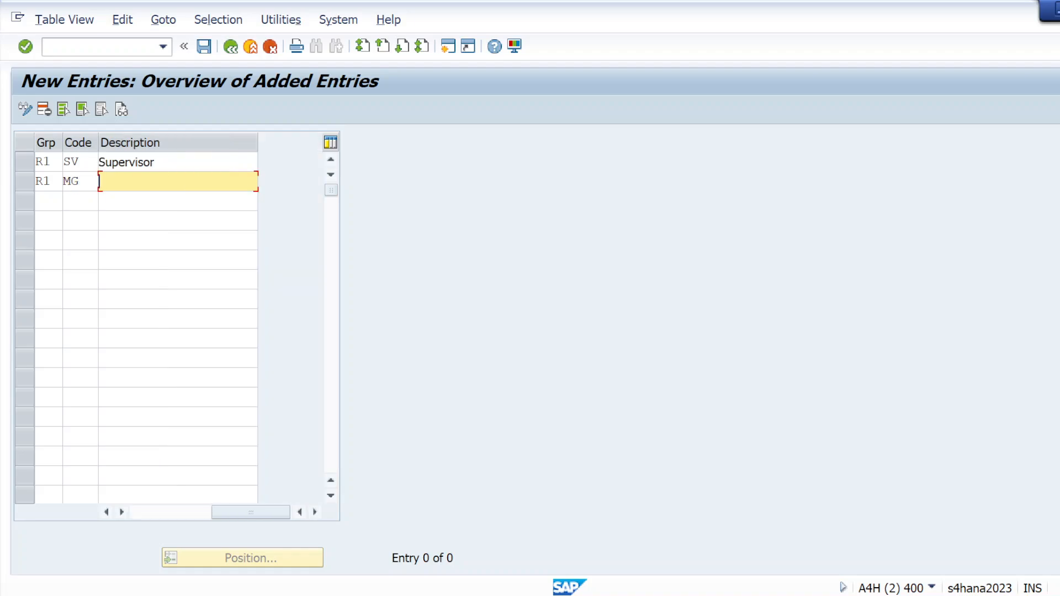
pyautogui.click(119, 254)
# Step: Add release code SM with the description Sr Mg for release group R1
pyautogui.press('Tab')
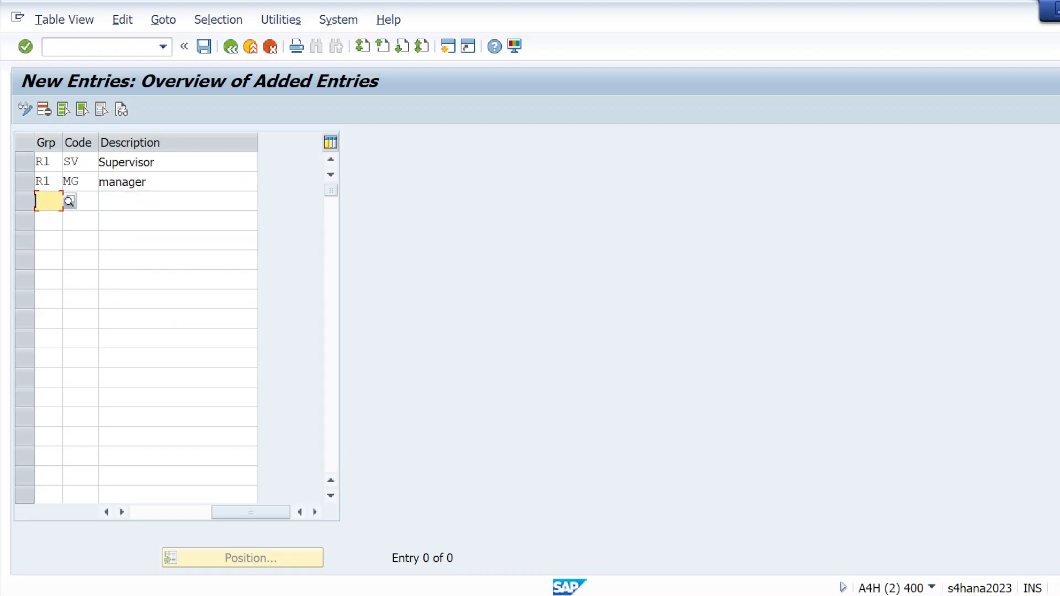
pyautogui.write('R1')
pyautogui.press('Tab')
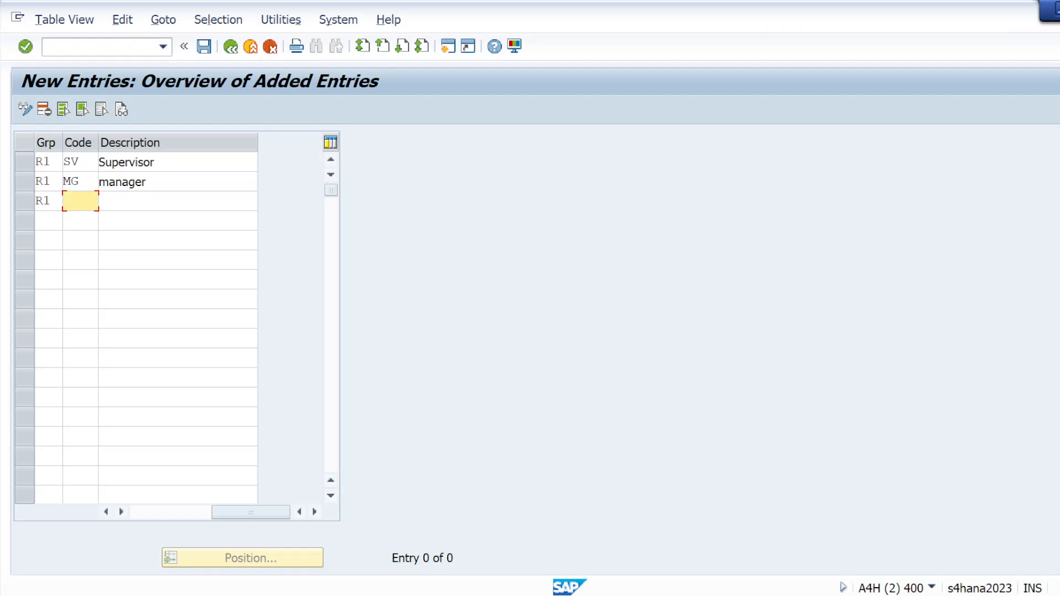
pyautogui.write('SM')
pyautogui.press('Tab')
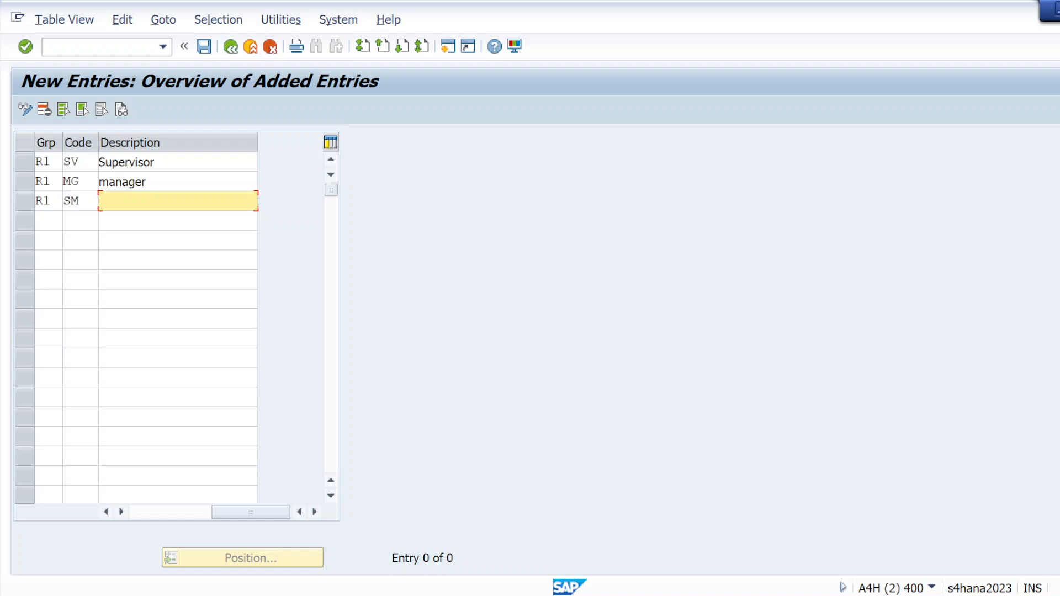
pyautogui.click(148, 202)
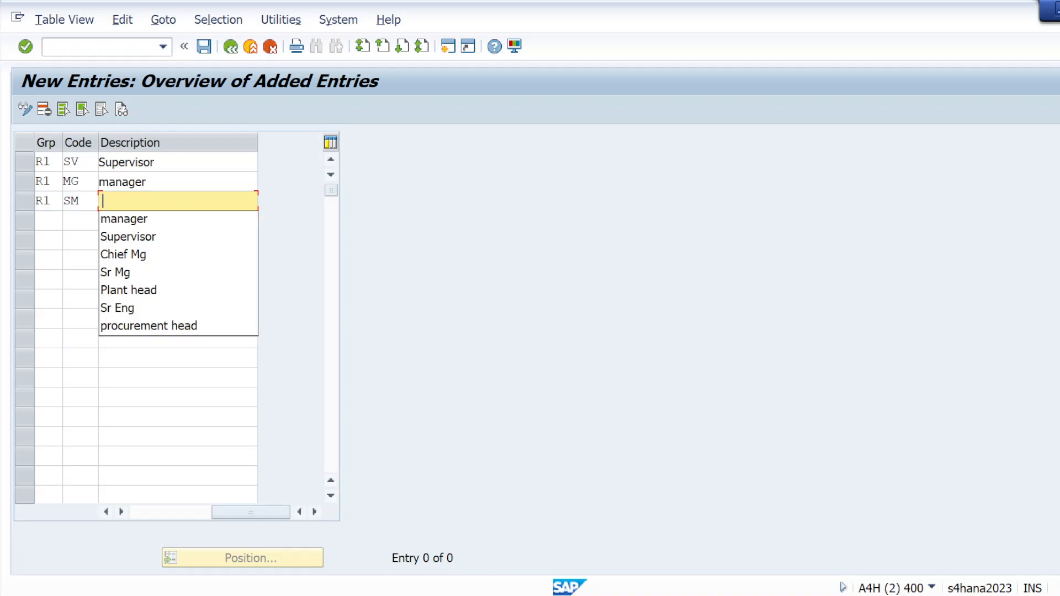
pyautogui.click(138, 272)
# Step: Add release code CM with the description Chief Mg for release group R1
pyautogui.press('Tab')
pyautogui.write('R1')
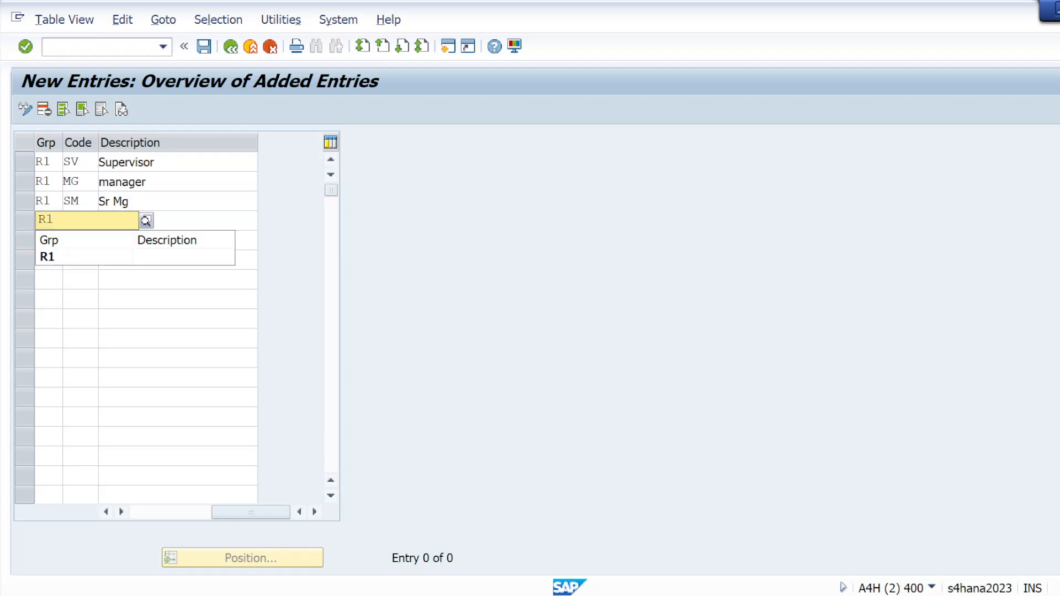
pyautogui.press('Tab')
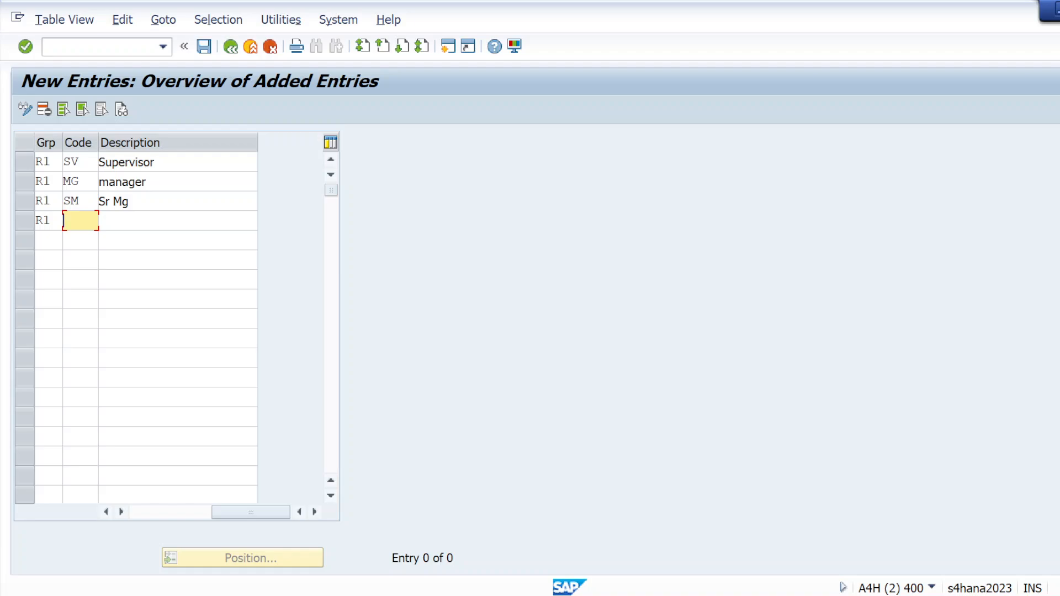
pyautogui.write('CM')
pyautogui.press('Tab')
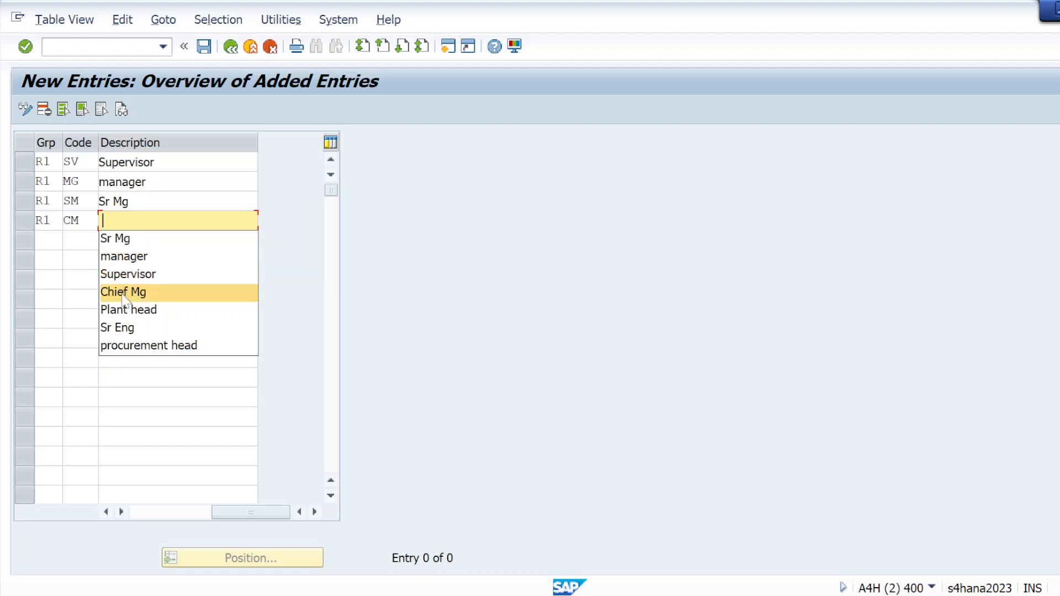
pyautogui.click(122, 292)
# Step: Check the remaining approver in the Notepad requirements, then add release code PH with the description Plant head for group R1 in SAP and validate the entries
pyautogui.press('Tab')
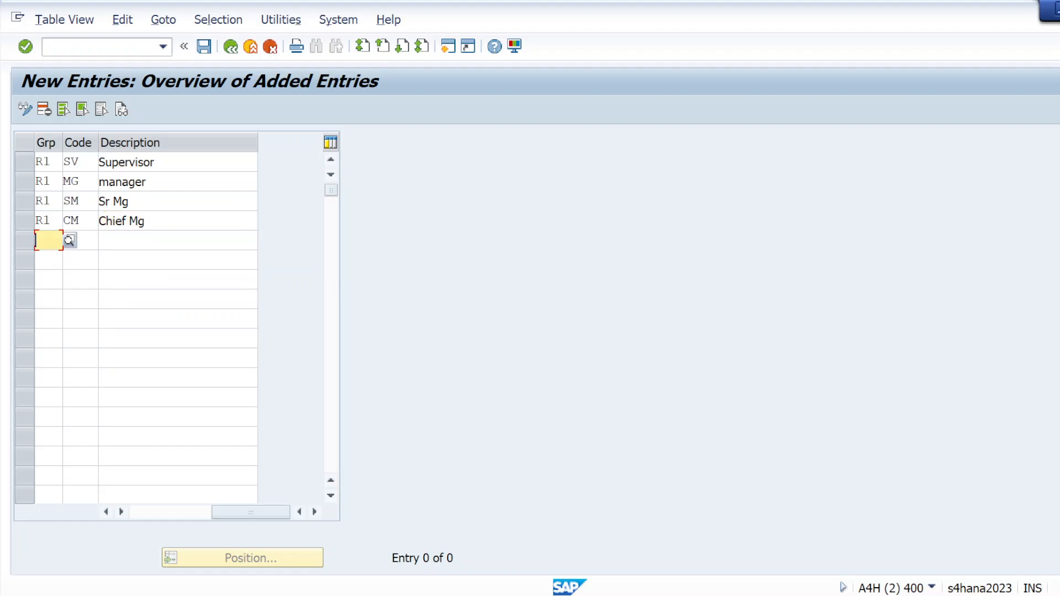
pyautogui.write('R1')
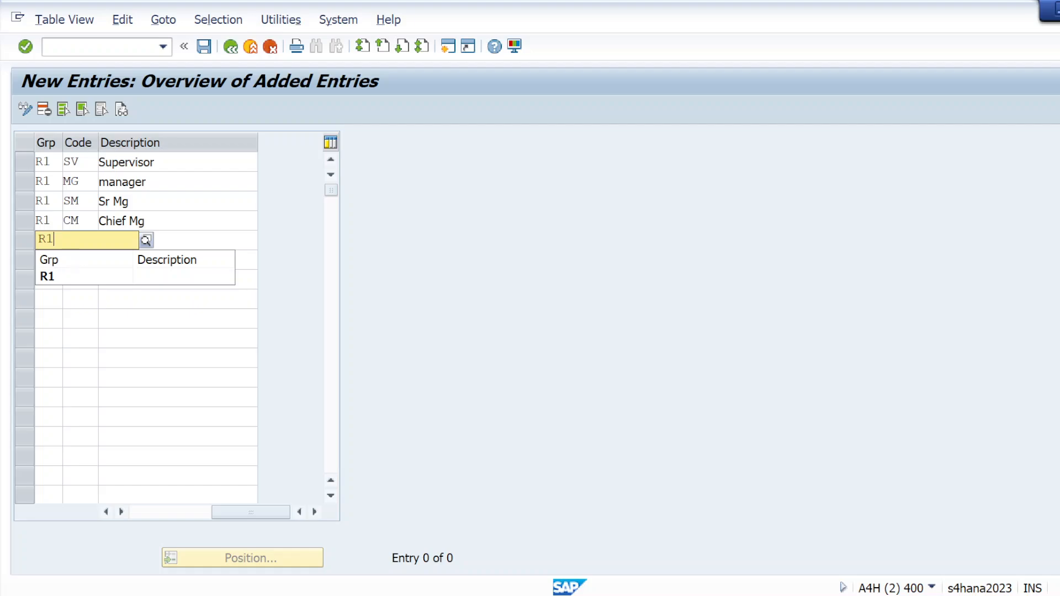
pyautogui.press('Tab')
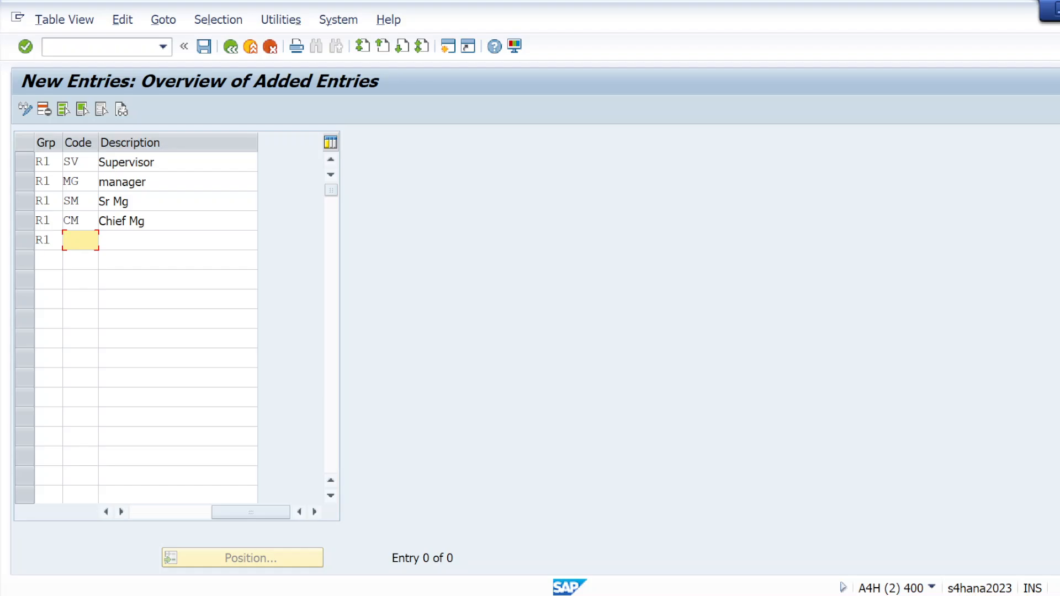
pyautogui.hotkey('alt', 'Tab')
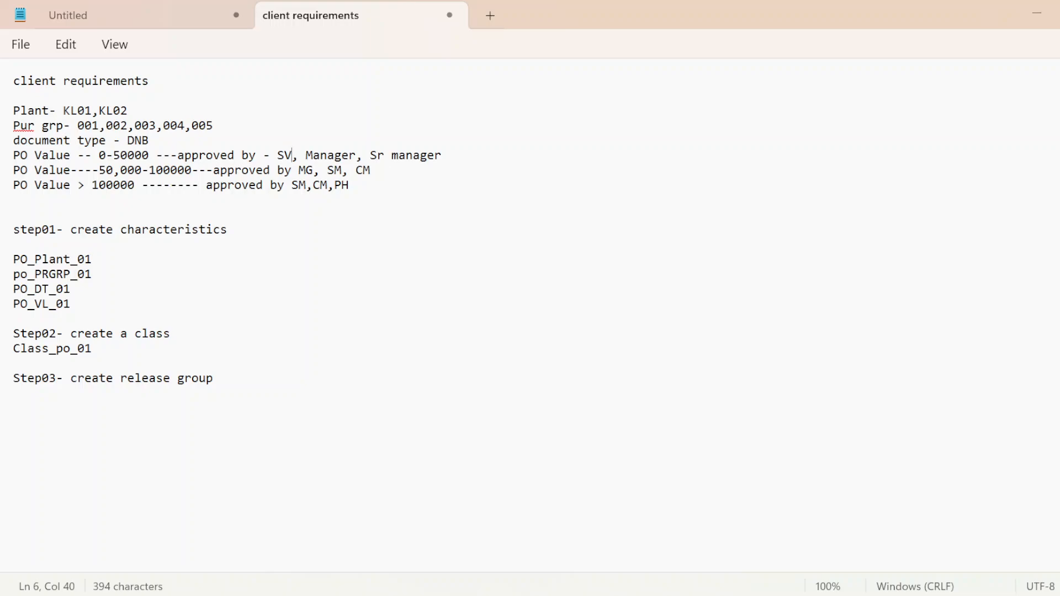
pyautogui.hotkey('alt', 'Tab')
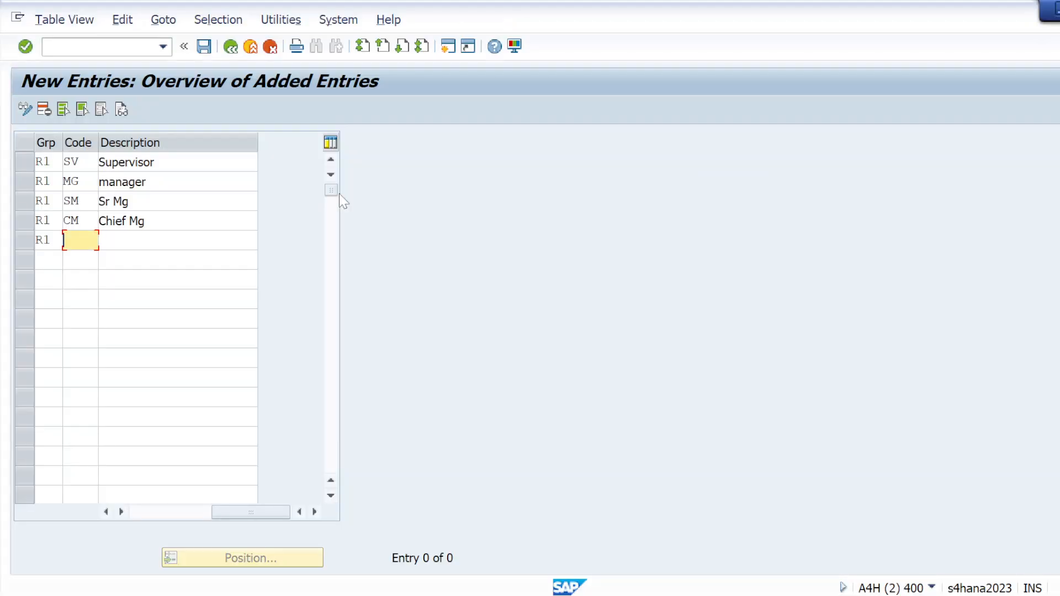
pyautogui.write('PH')
pyautogui.press('Tab')
pyautogui.write('P')
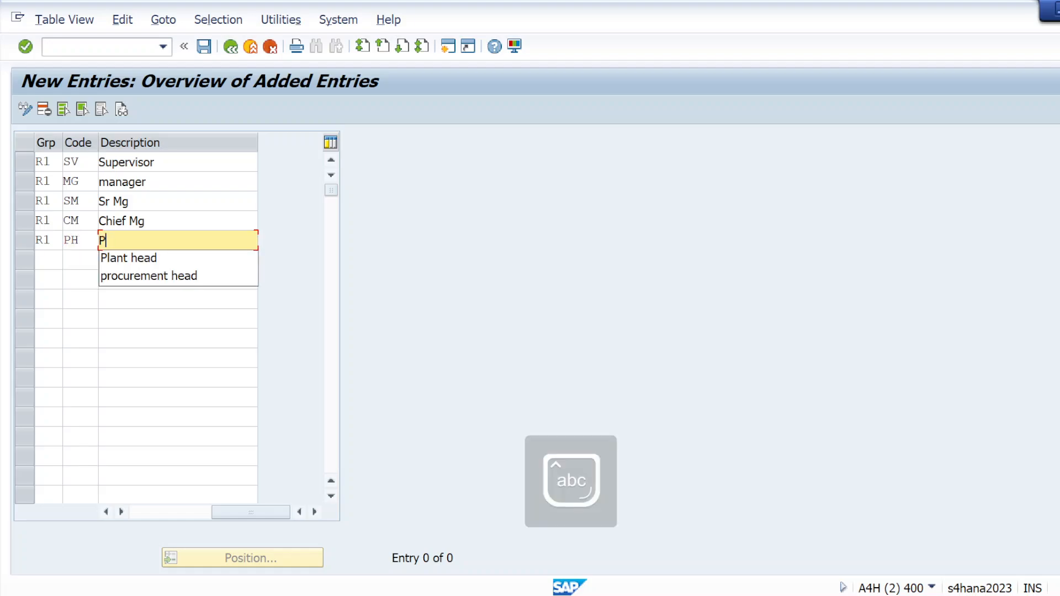
pyautogui.write('l')
pyautogui.click(136, 260)
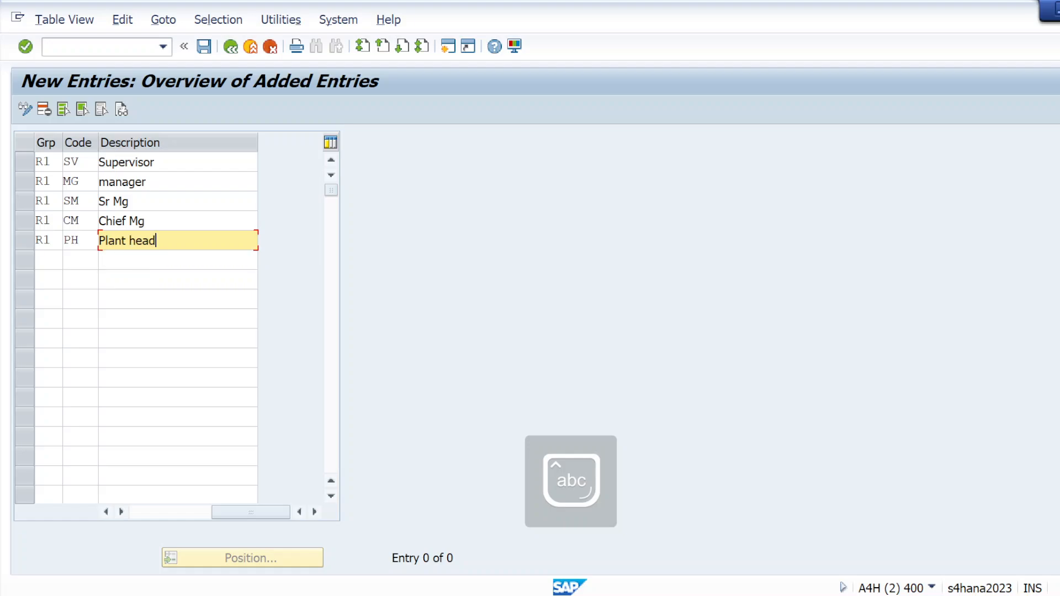
pyautogui.click(25, 47)
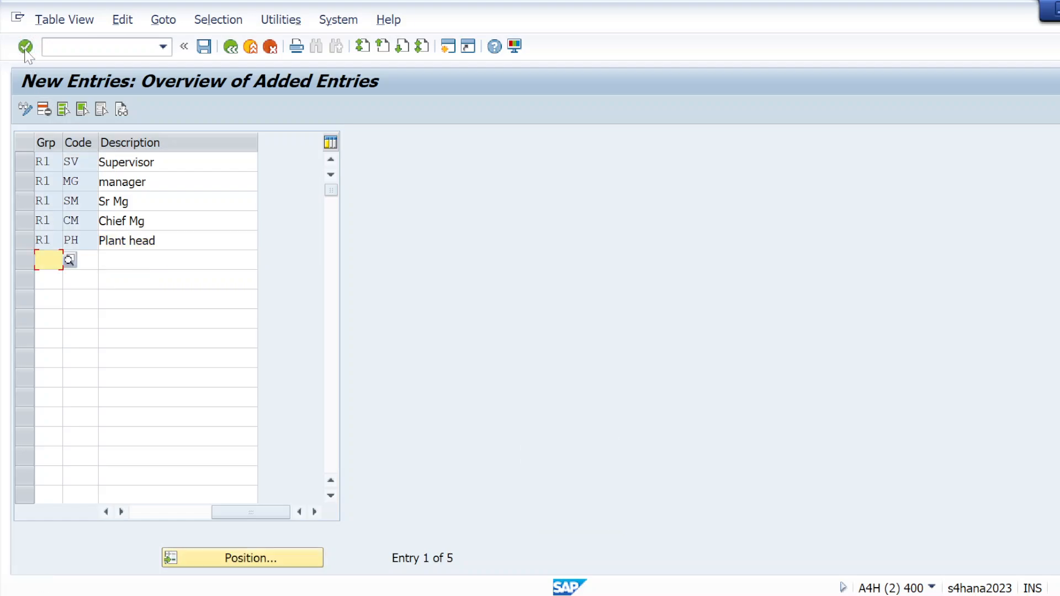
# Step: Save the new release codes of group R1 and return to the activity selection
pyautogui.click(204, 48)
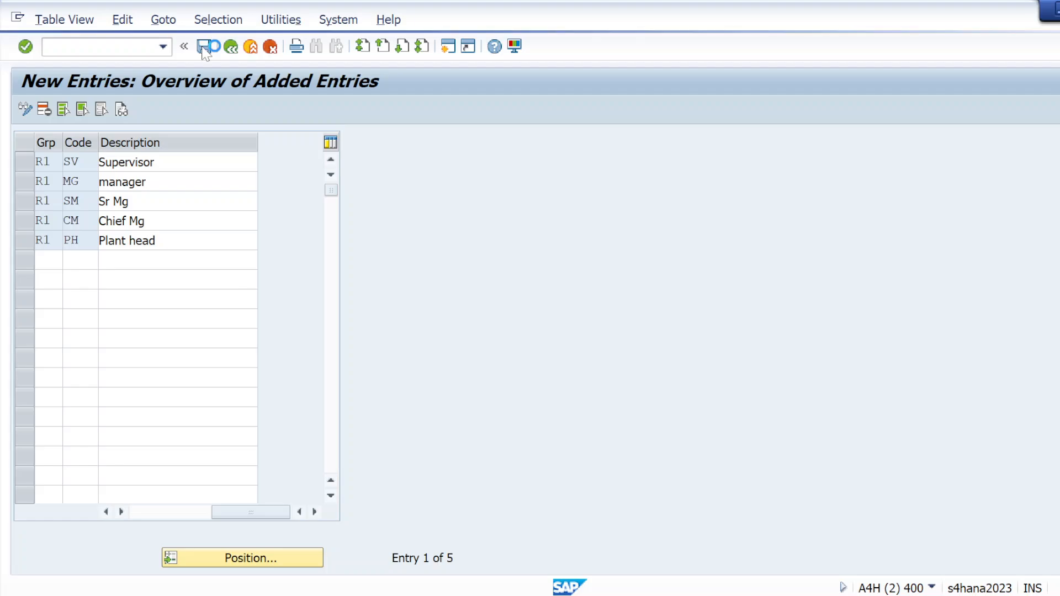
pyautogui.click(364, 309)
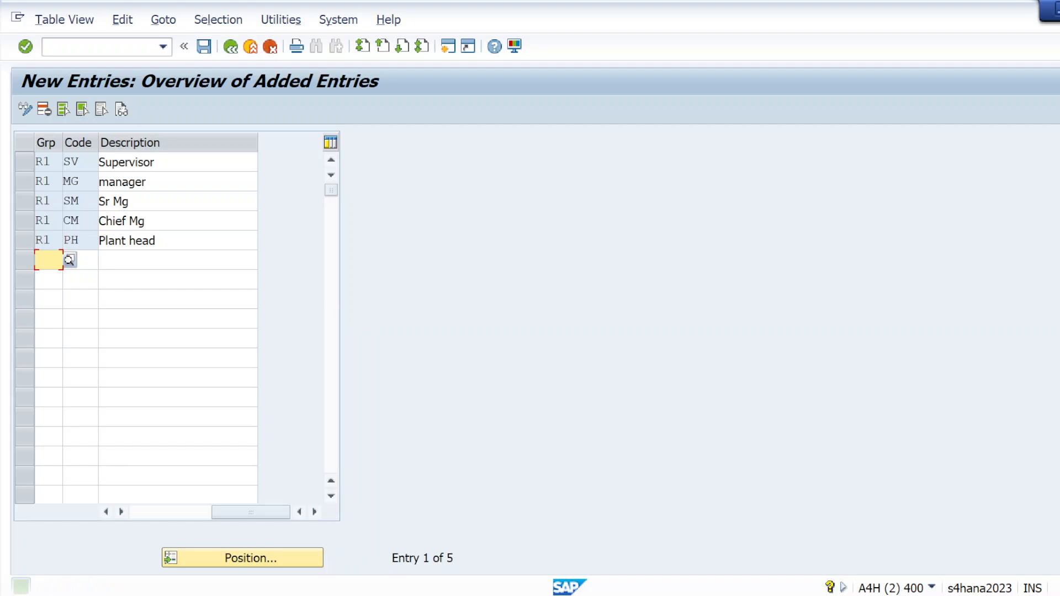
pyautogui.click(231, 47)
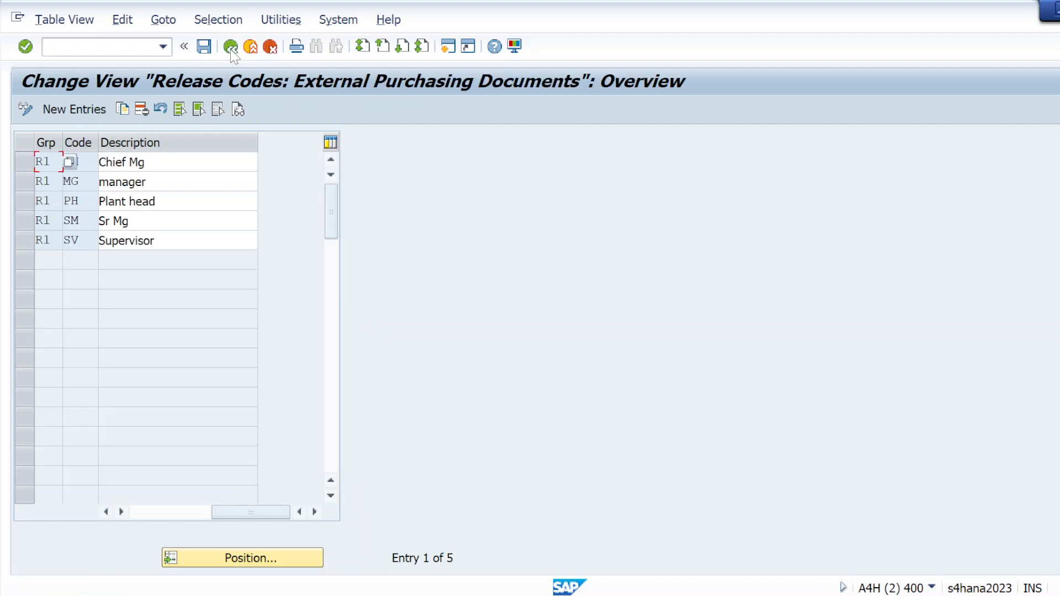
pyautogui.click(231, 47)
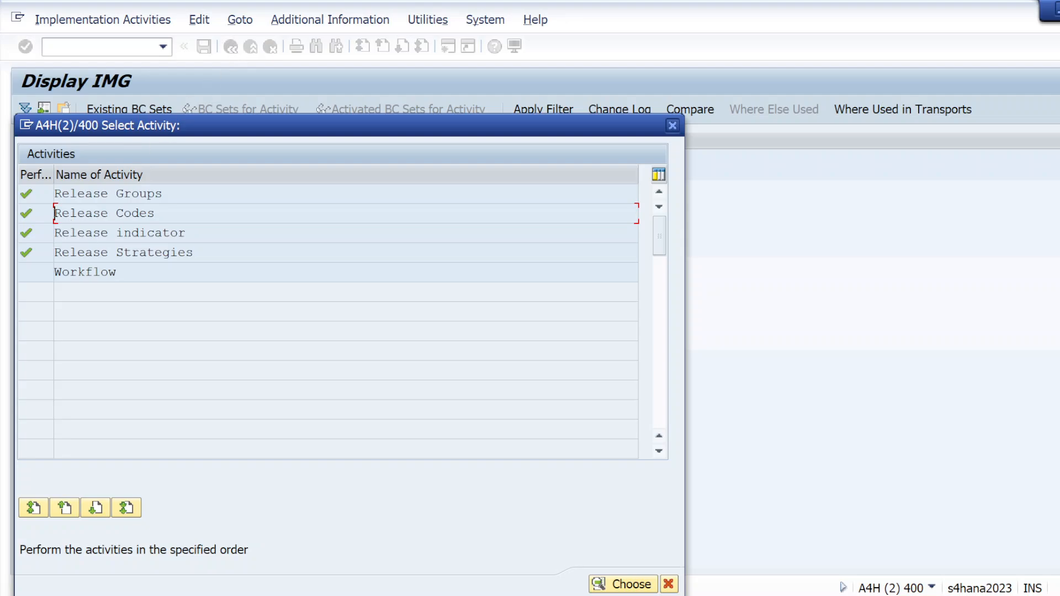
# Step: Open the Release Strategies activity and start a new release strategy entry
pyautogui.doubleClick(84, 253)
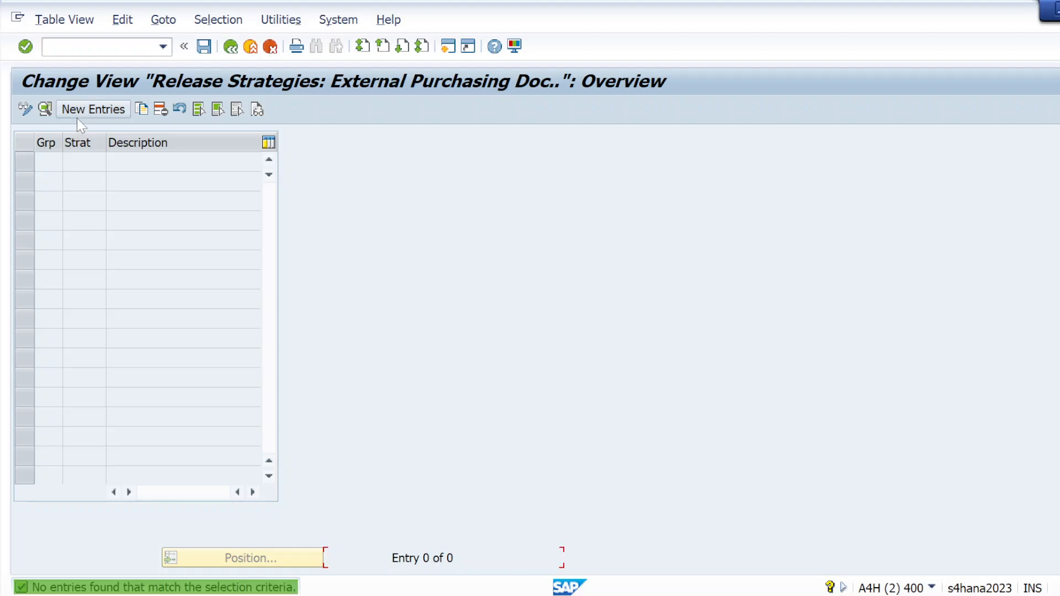
pyautogui.click(77, 114)
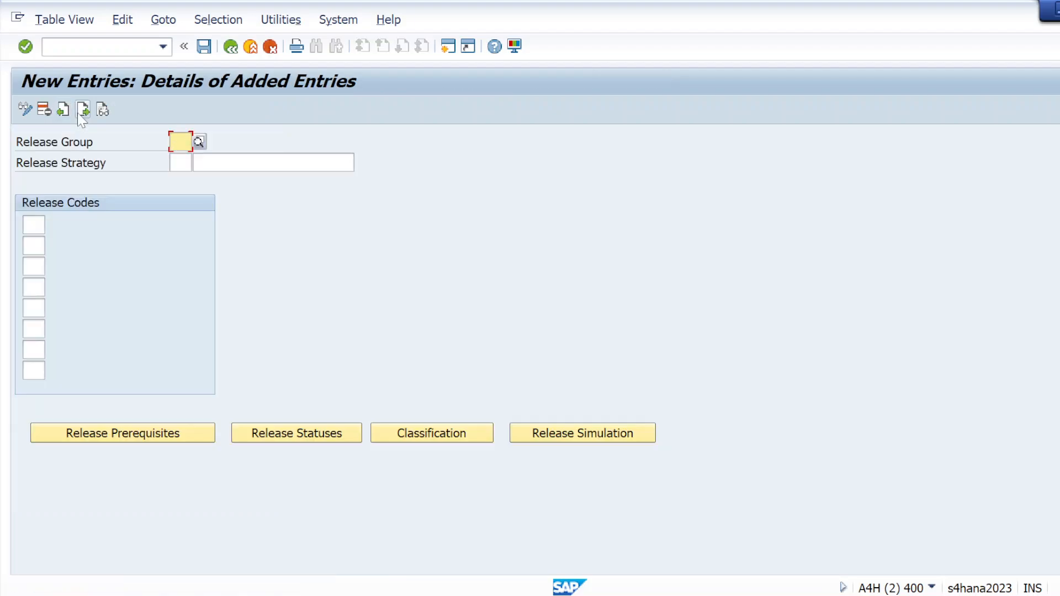
# Step: Review the PO value tiers, plants, purchasing groups and document type in the Notepad client requirements and return to the new strategy entry in SAP
pyautogui.hotkey('alt', 'Tab')
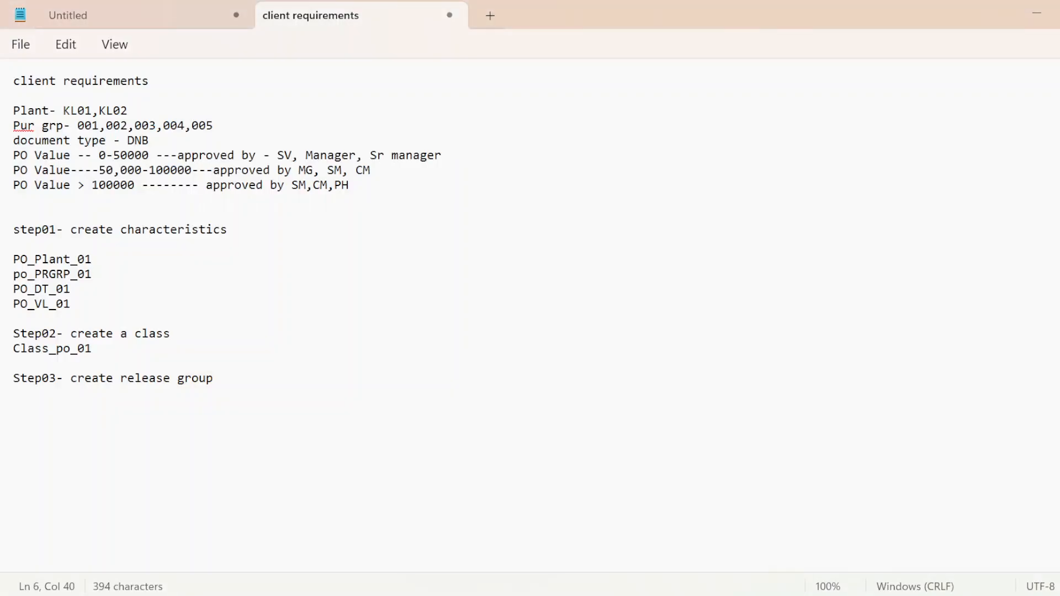
pyautogui.click(78, 155)
pyautogui.click(11, 157)
pyautogui.click(42, 170)
pyautogui.click(13, 170)
pyautogui.click(14, 186)
pyautogui.moveTo(14, 111); pyautogui.dragTo(118, 144)
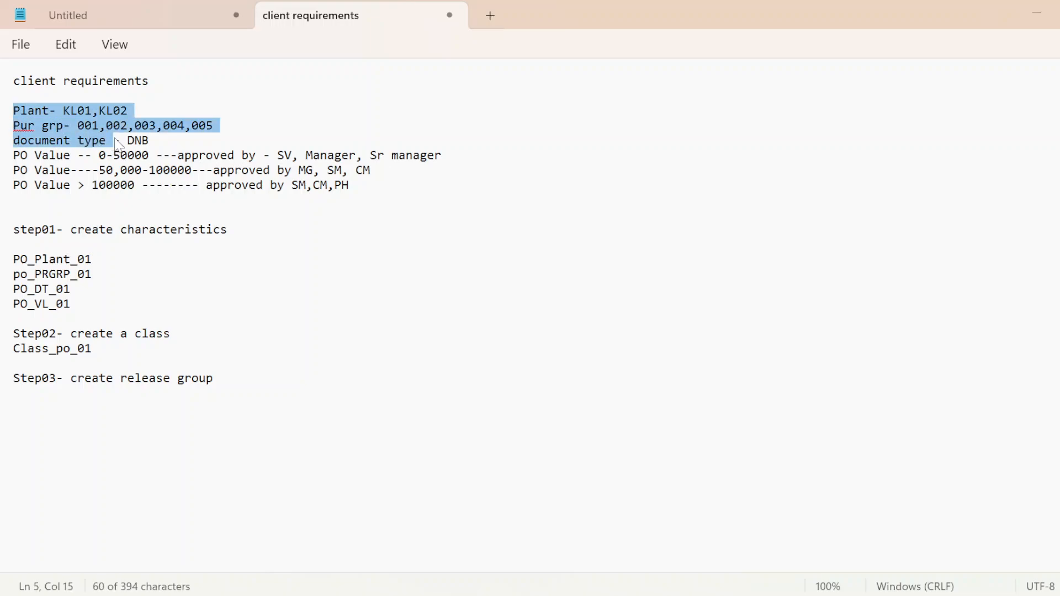
pyautogui.click(150, 140)
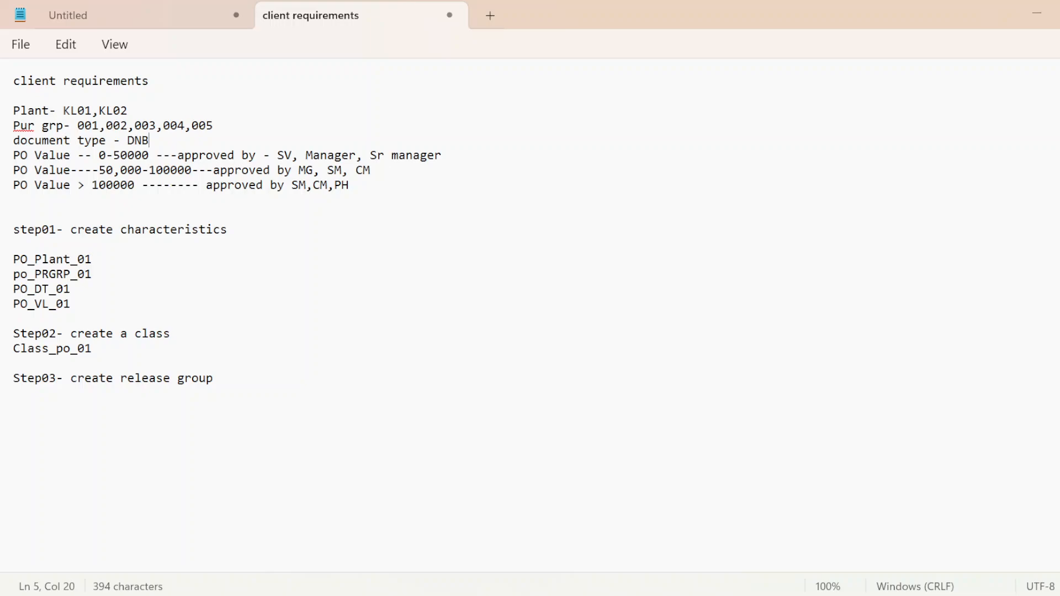
pyautogui.click(77, 126)
pyautogui.click(92, 140)
pyautogui.hotkey('alt', 'Tab')
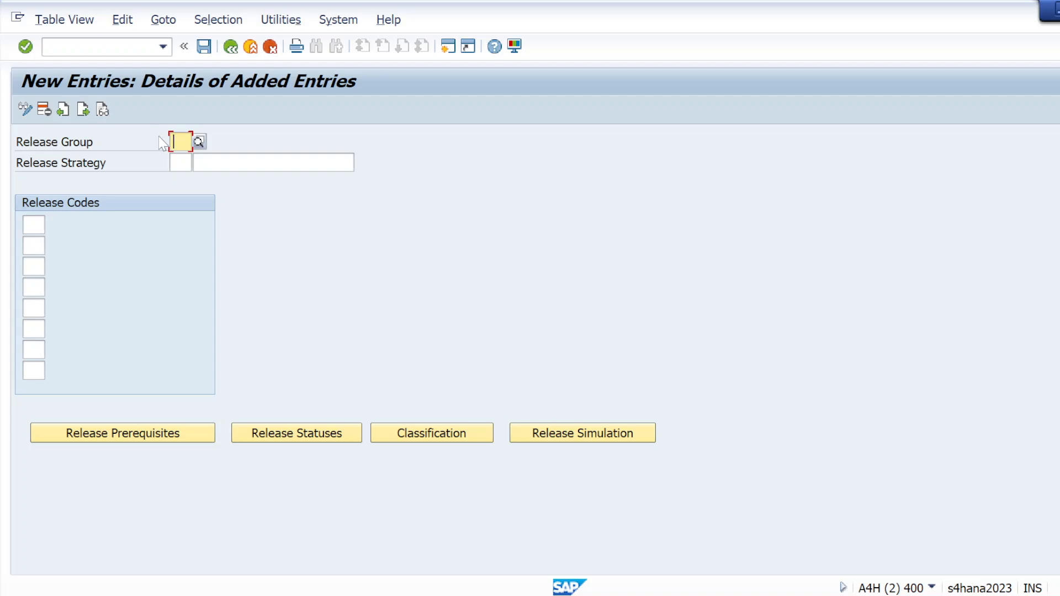
# Step: Assign the new entry to release group R1 and define release strategy S1 with the description Stratgy-01
pyautogui.write('R1')
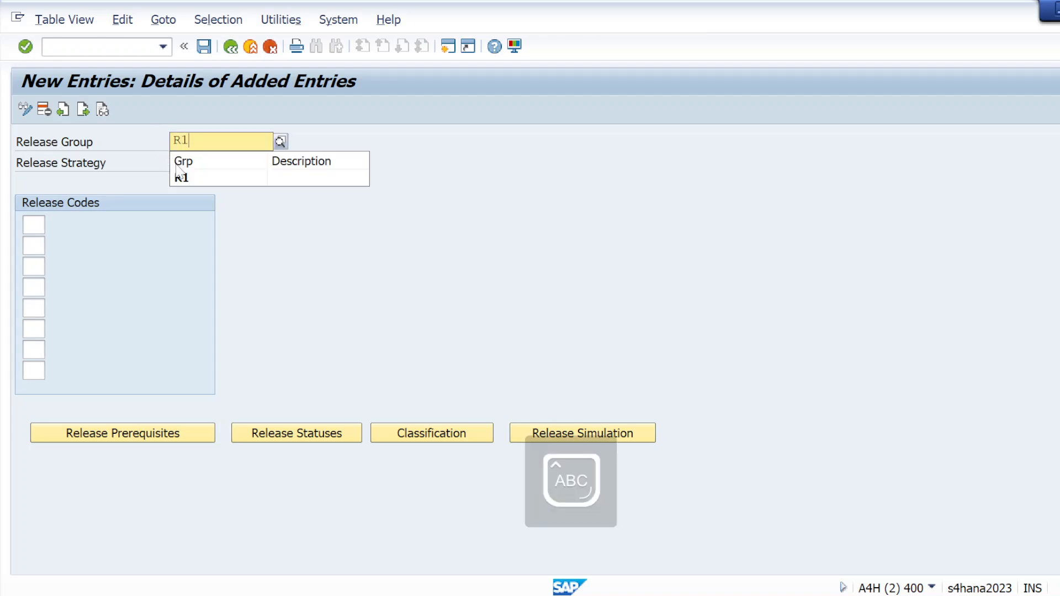
pyautogui.press('Tab')
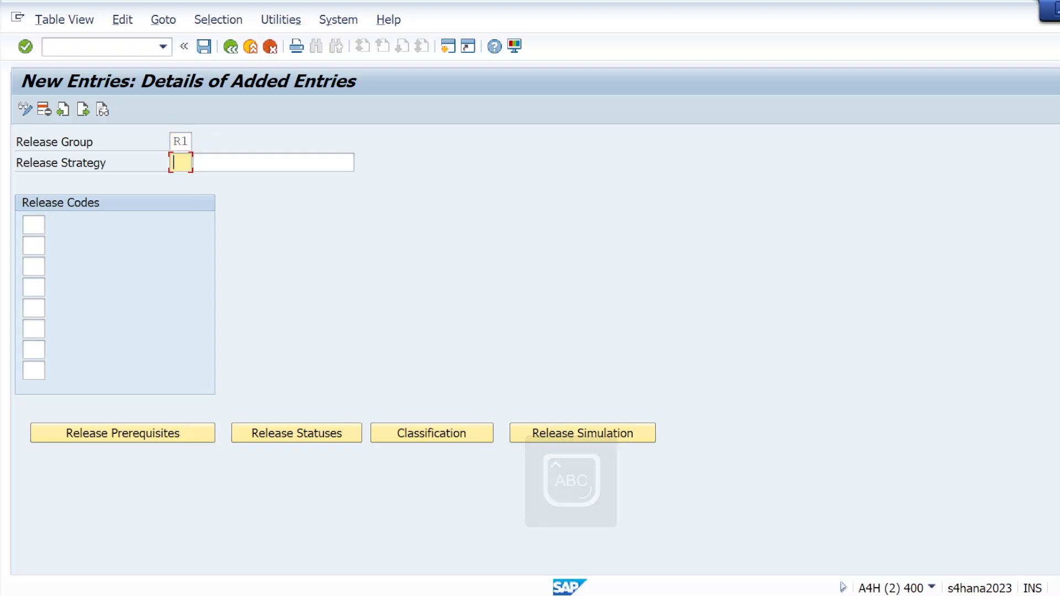
pyautogui.write('S1')
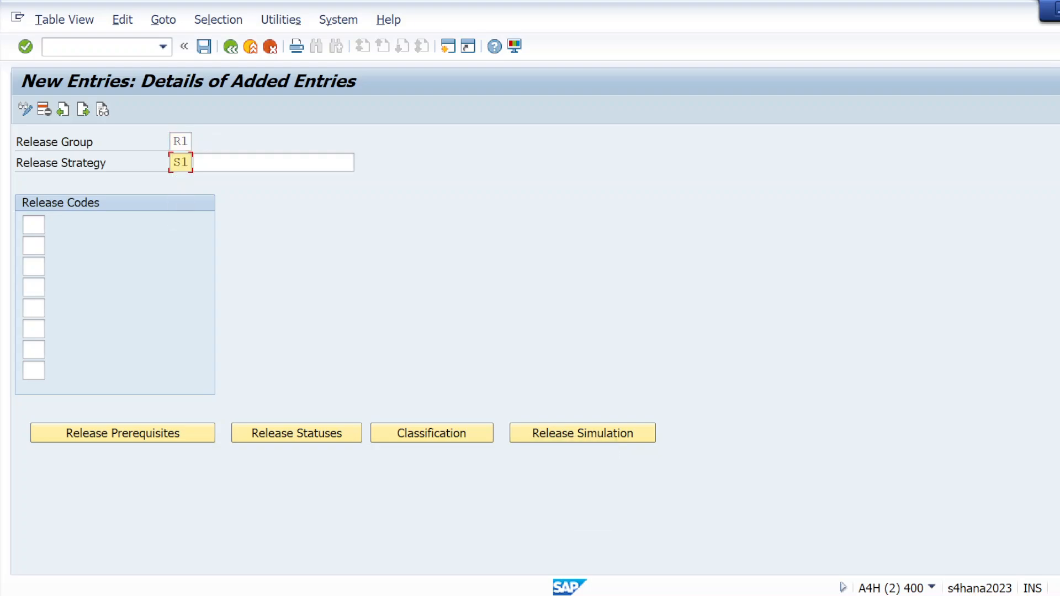
pyautogui.press('Tab')
pyautogui.click(231, 208)
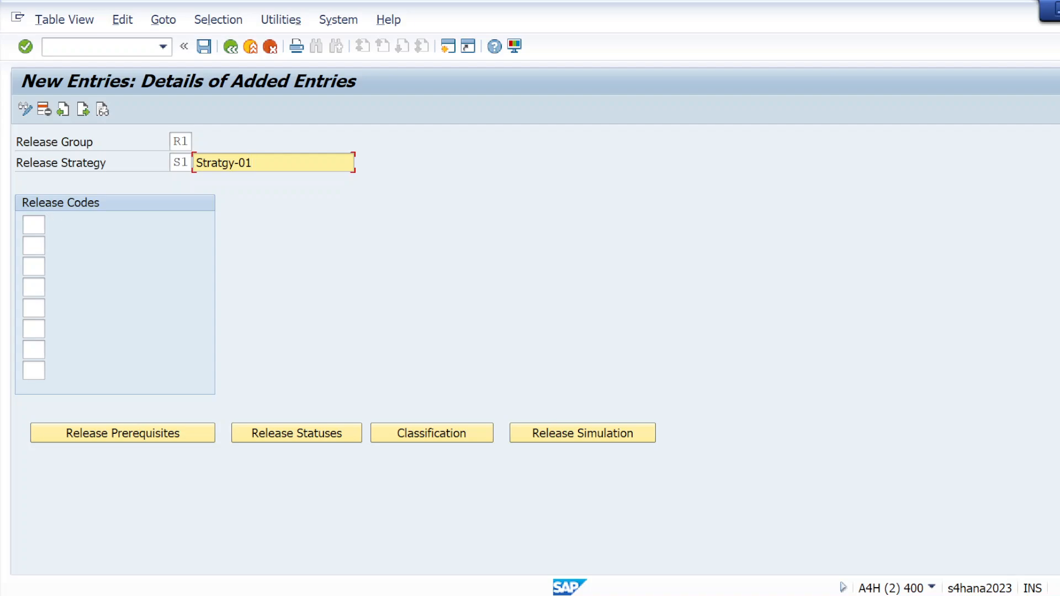
# Step: Check the approvers for PO values 0-50000 in the Notepad requirements, then enter SV as the strategy's first release code in SAP
pyautogui.click(33, 224)
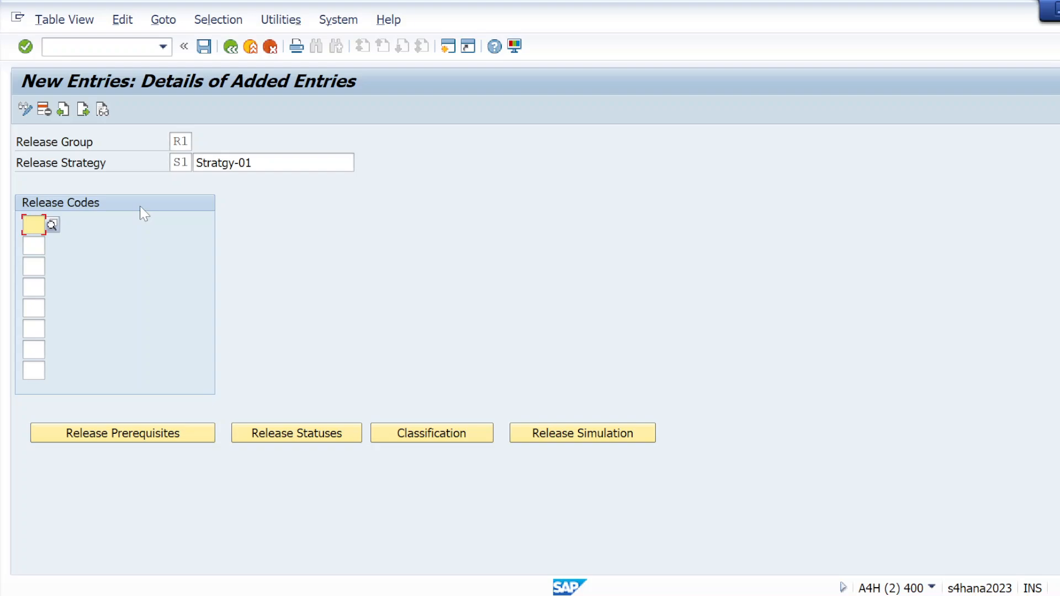
pyautogui.hotkey('alt', 'Tab')
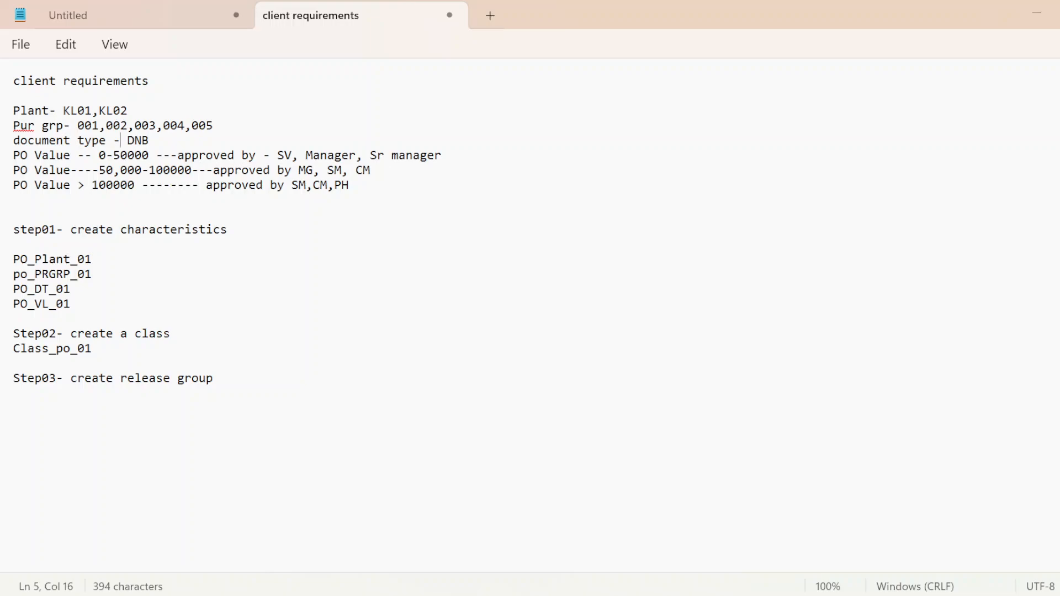
pyautogui.moveTo(277, 155); pyautogui.dragTo(291, 155)
pyautogui.click(334, 158)
pyautogui.hotkey('alt', 'Tab')
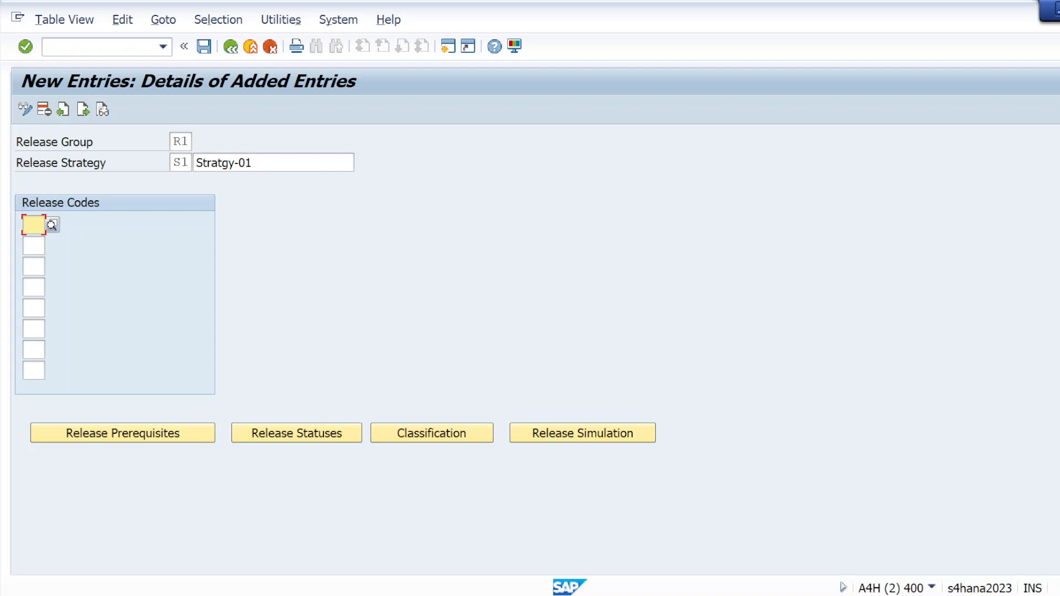
pyautogui.write('SV')
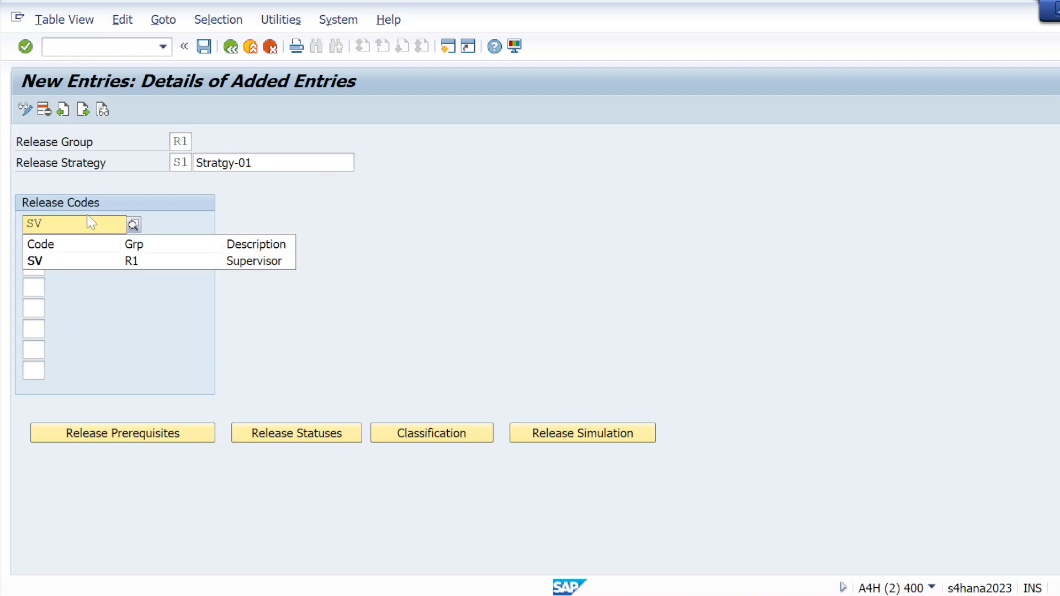
pyautogui.click(44, 261)
# Step: Add MG and SM as the second and third release codes of strategy S1 and validate the entries
pyautogui.click(34, 244)
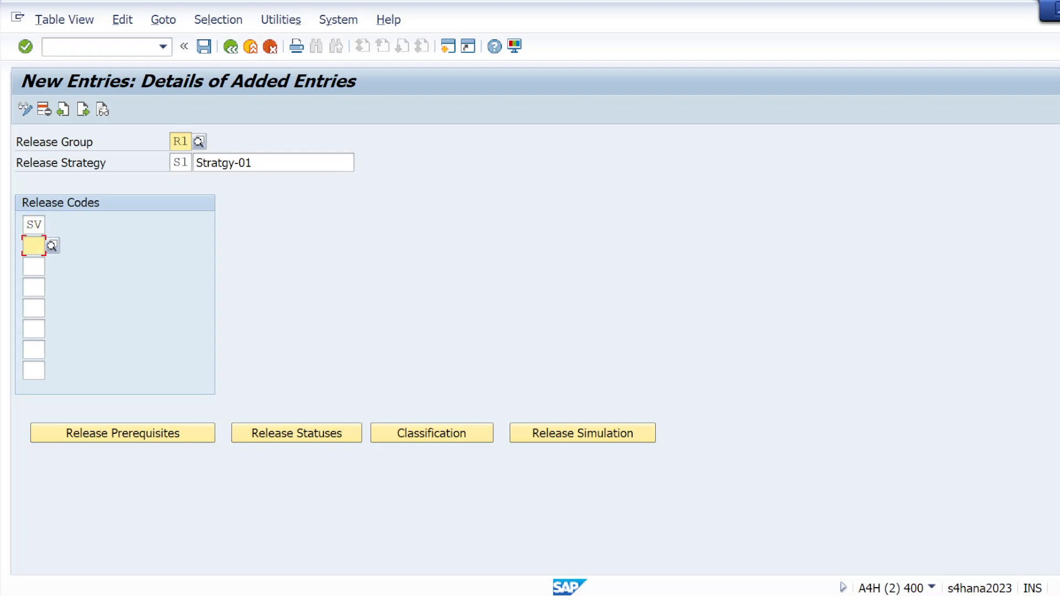
pyautogui.write('MG')
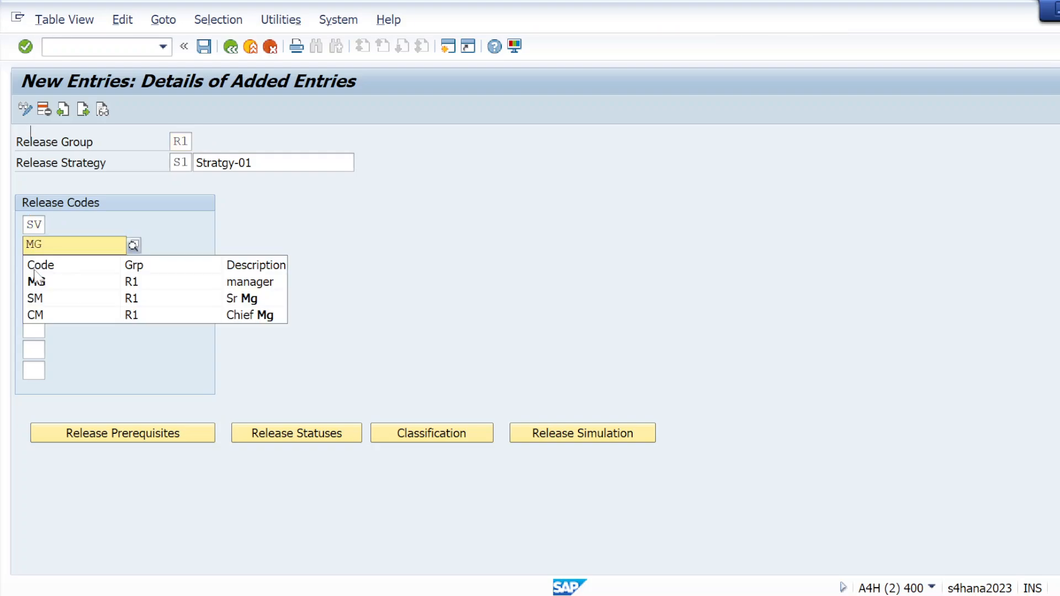
pyautogui.click(45, 278)
pyautogui.click(34, 266)
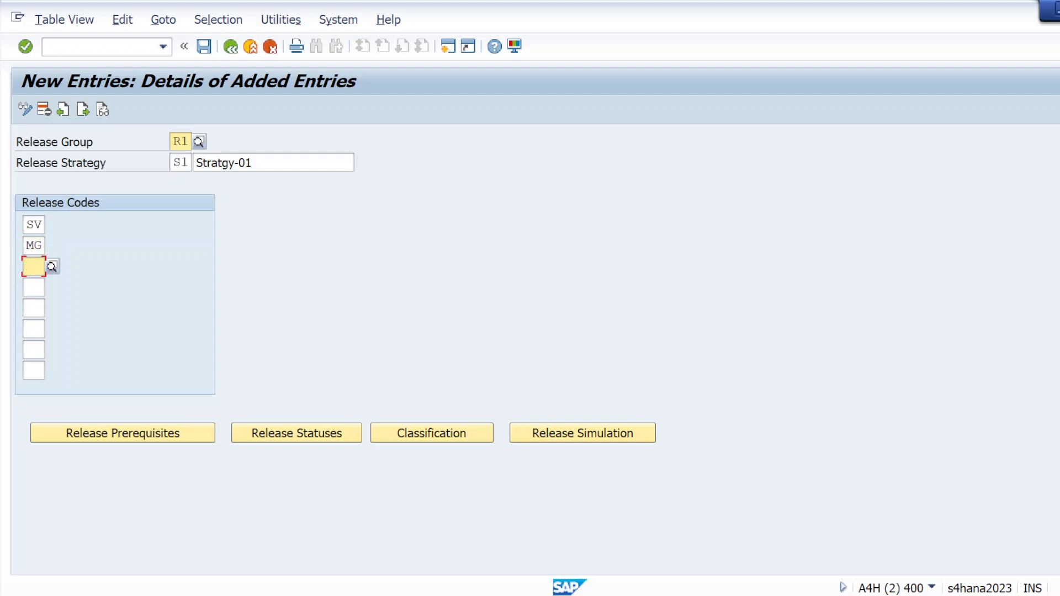
pyautogui.write('SM')
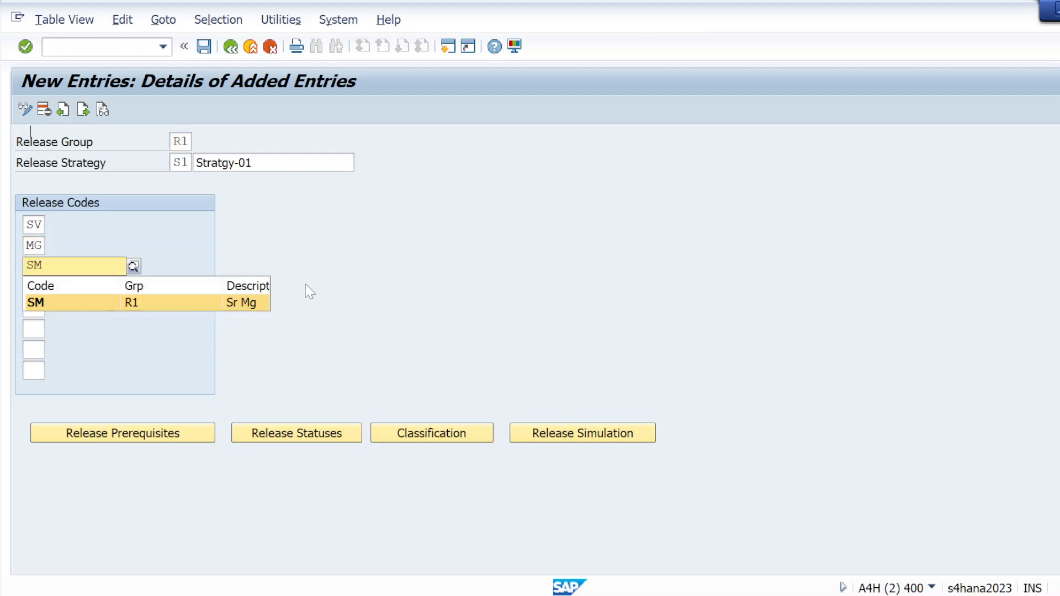
pyautogui.click(28, 303)
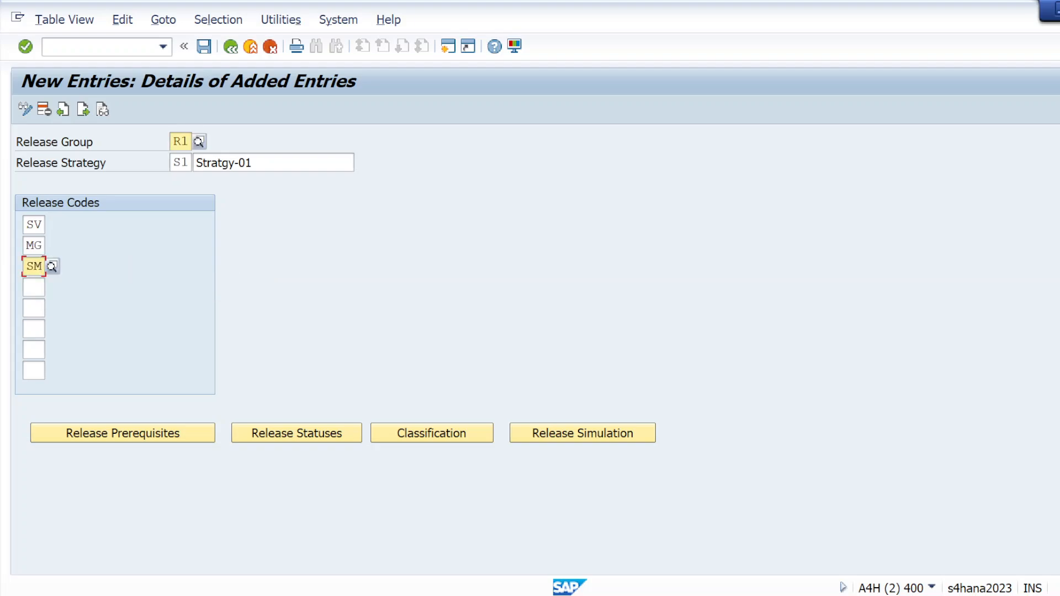
pyautogui.click(27, 52)
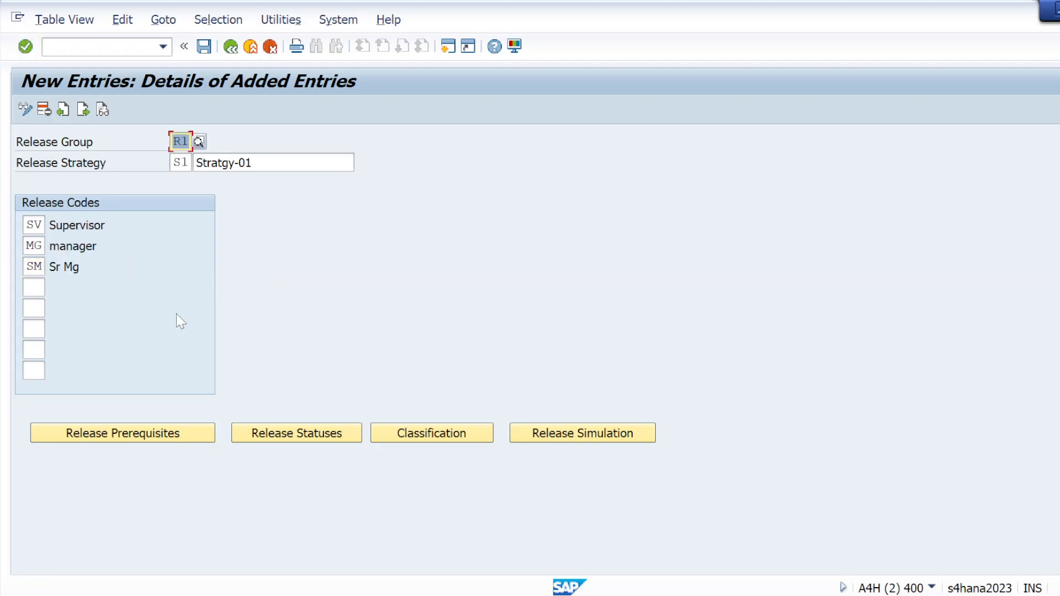
# Step: Set the release prerequisites of strategy S1 so that MG requires SV, and SM requires both SV and MG
pyautogui.click(204, 47)
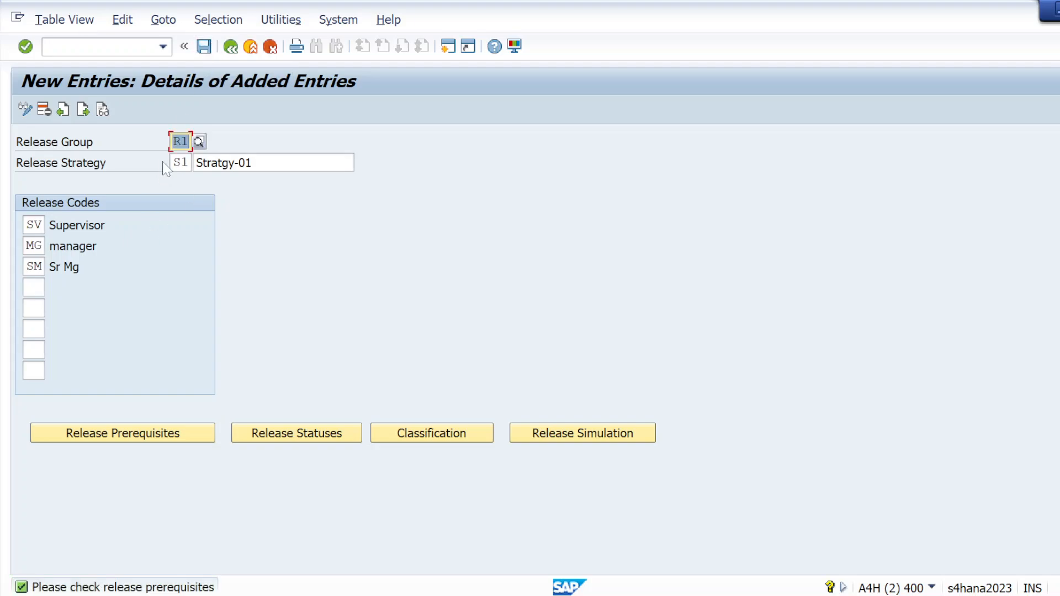
pyautogui.click(98, 439)
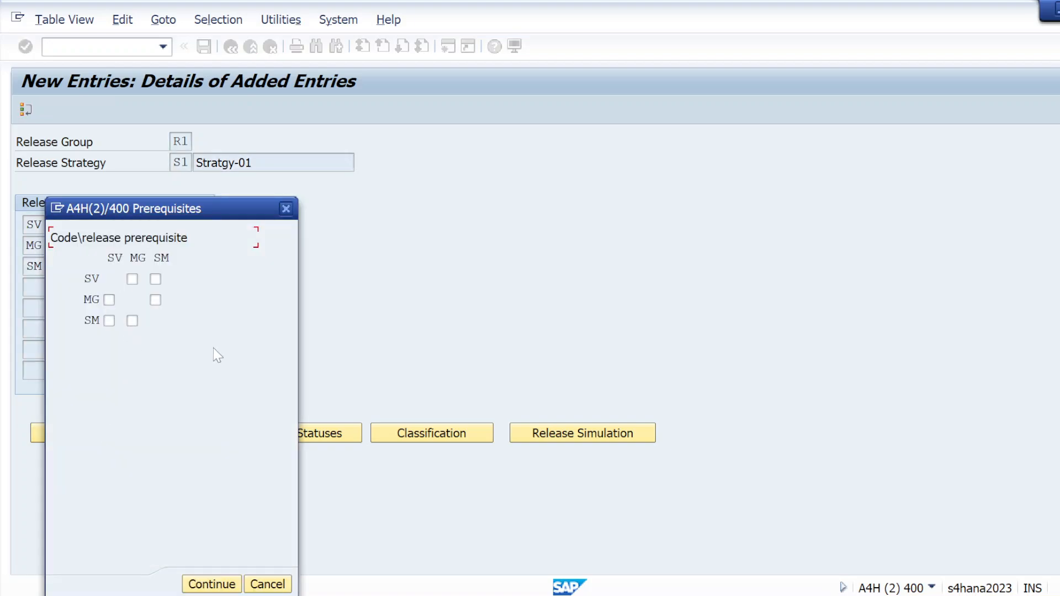
pyautogui.click(109, 321)
pyautogui.click(132, 321)
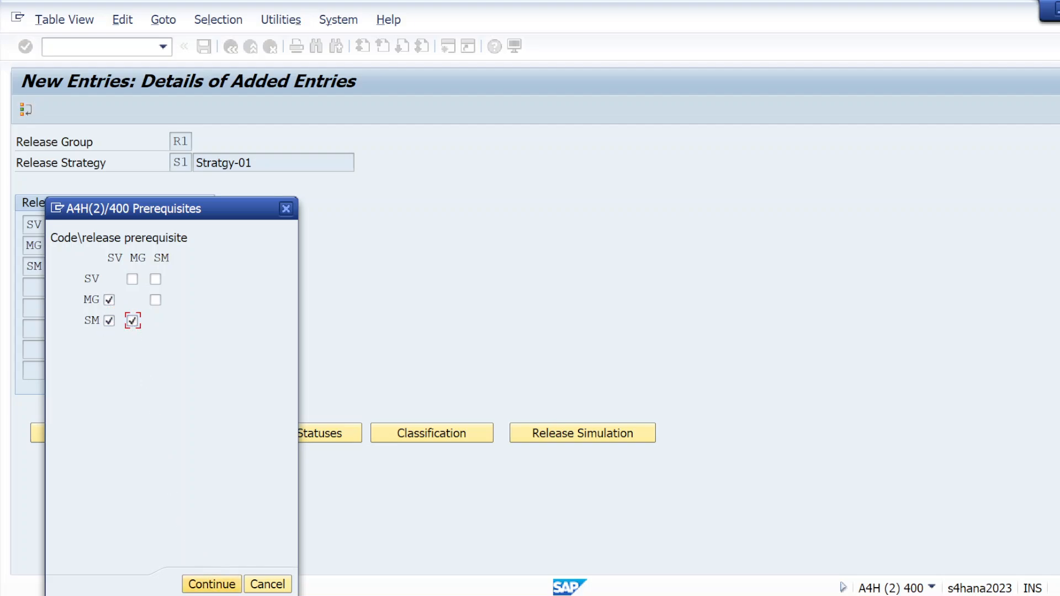
pyautogui.click(218, 587)
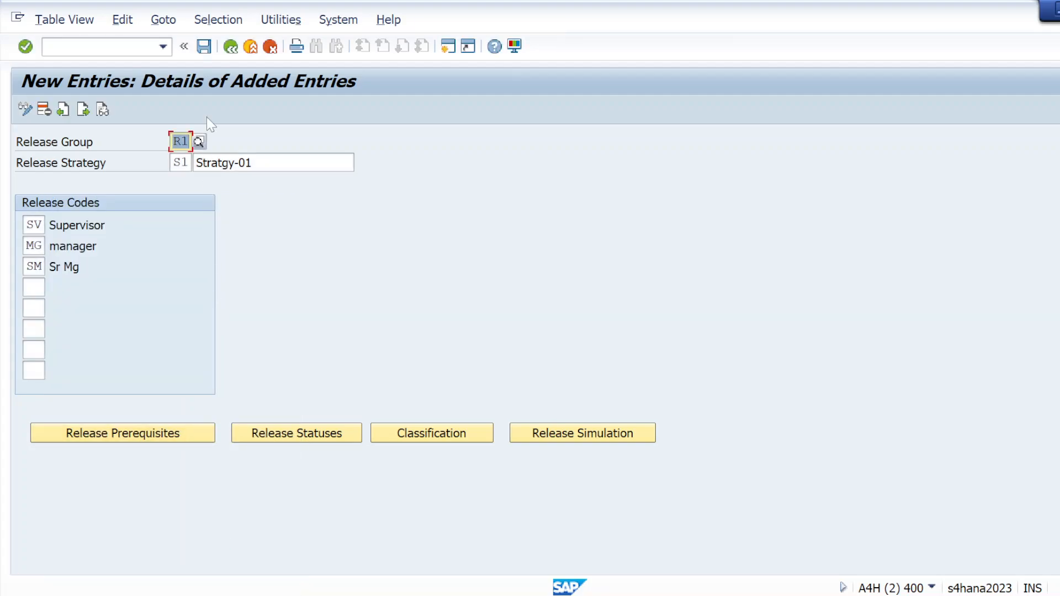
# Step: Accept the proposed release statuses of strategy S1 and save the strategy to the proposed customizing request
pyautogui.click(203, 47)
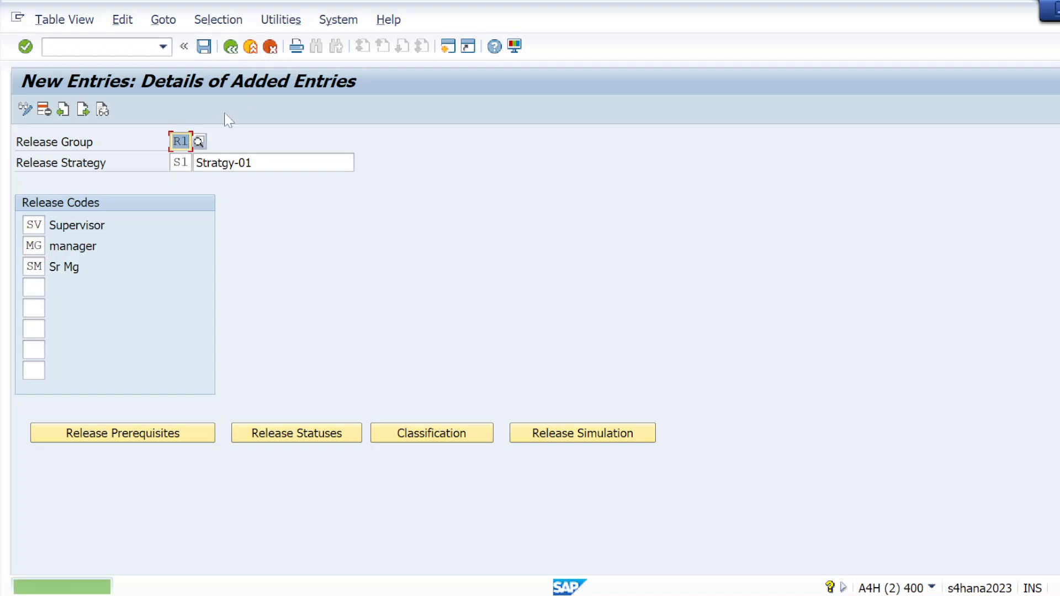
pyautogui.click(278, 438)
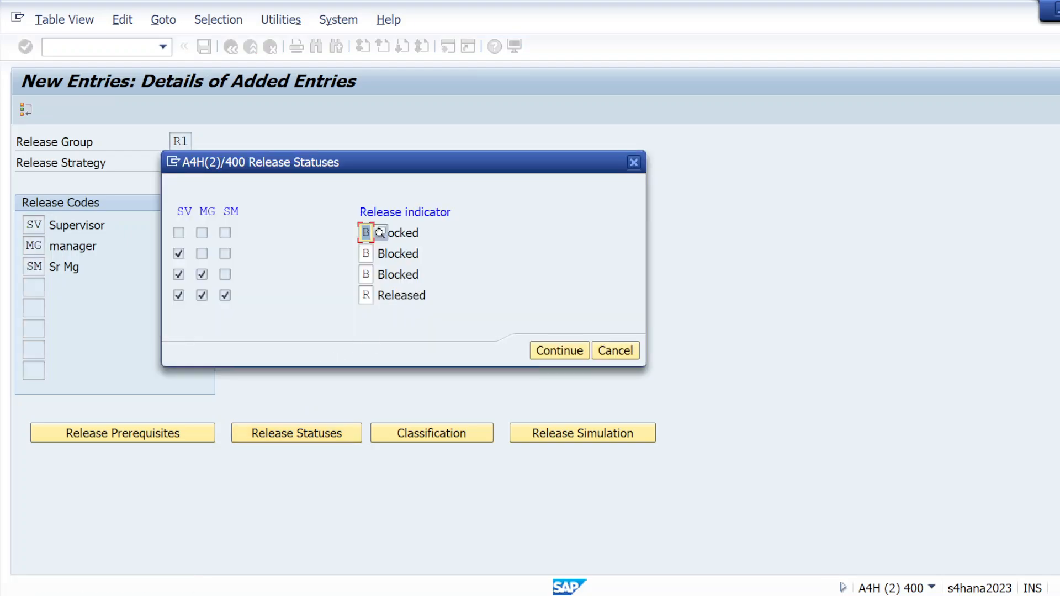
pyautogui.click(552, 351)
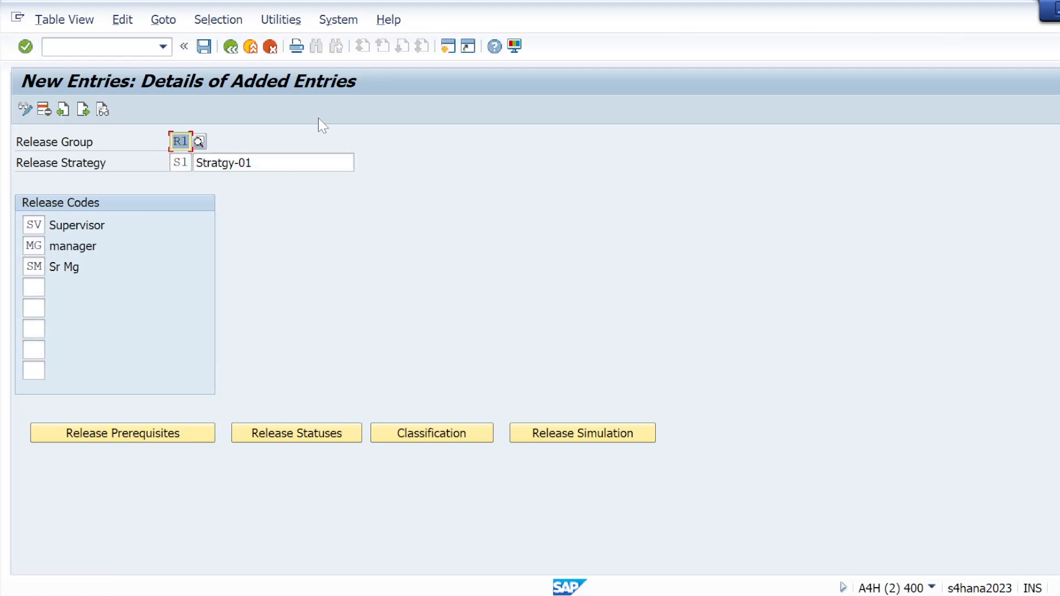
pyautogui.click(205, 46)
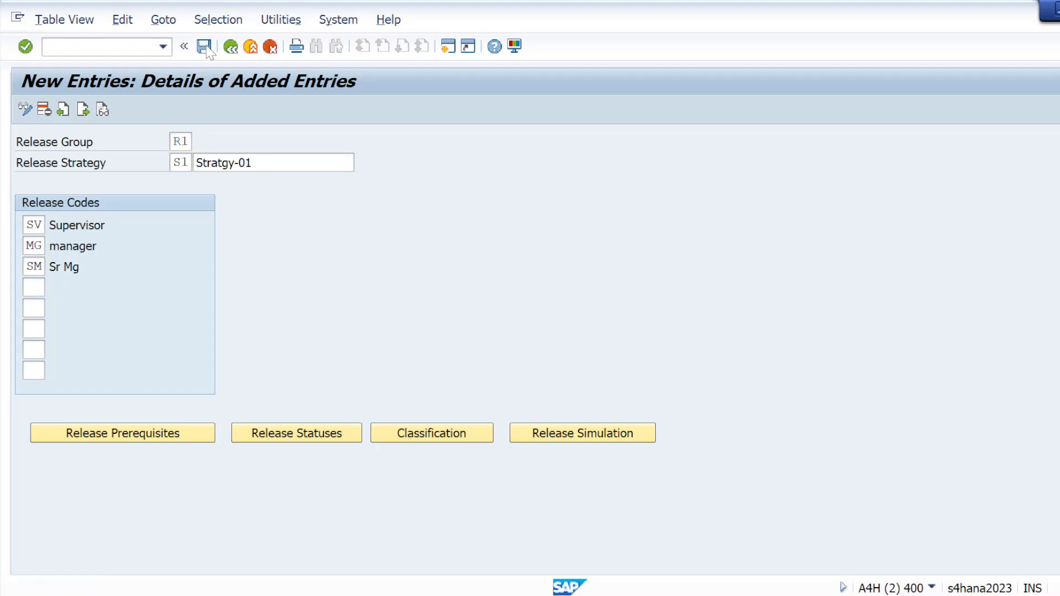
pyautogui.click(362, 287)
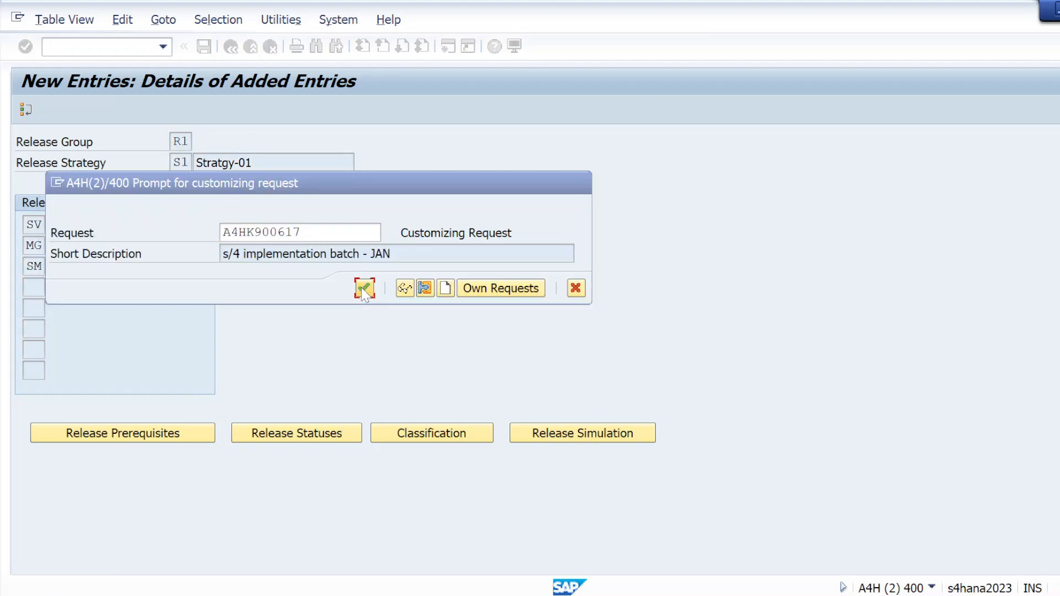
# Step: Open the classification of strategy S1, check the plants in the Notepad requirements, and assign plants KL01 and KL02 in SAP
pyautogui.click(450, 437)
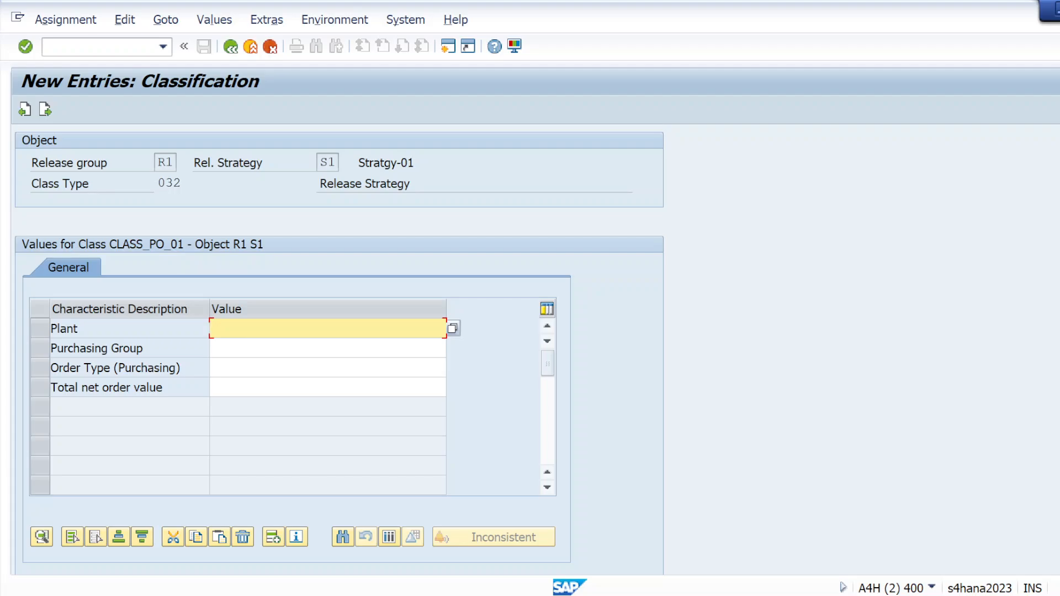
pyautogui.hotkey('alt', 'Tab')
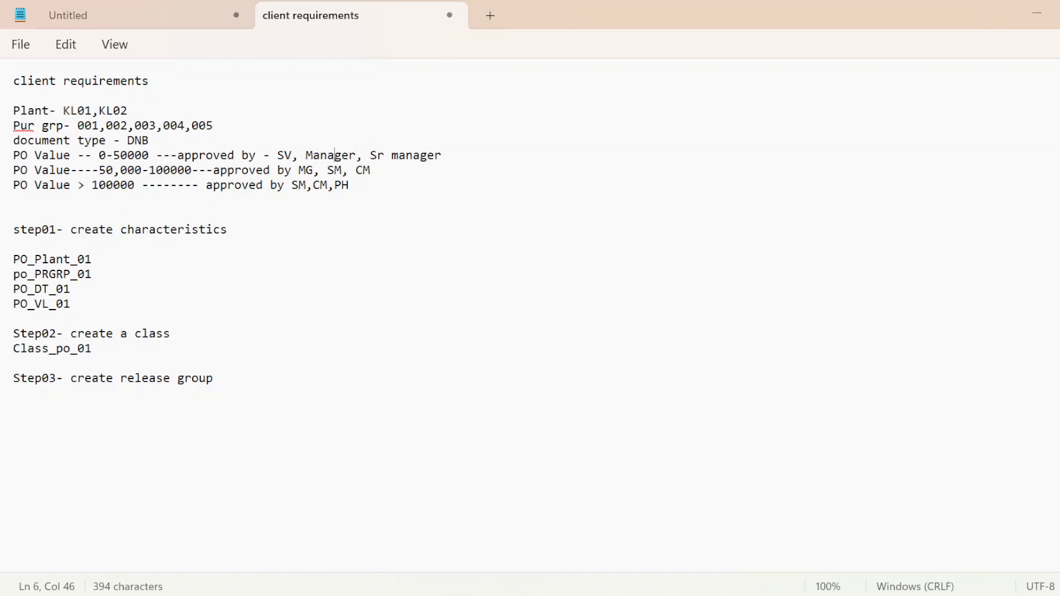
pyautogui.hotkey('alt', 'Tab')
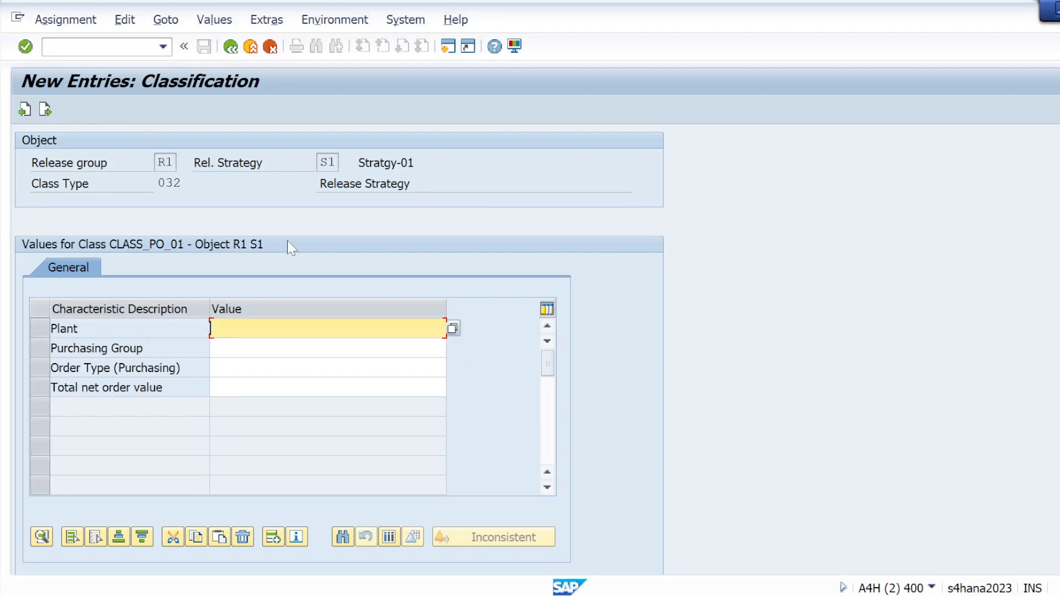
pyautogui.click(453, 331)
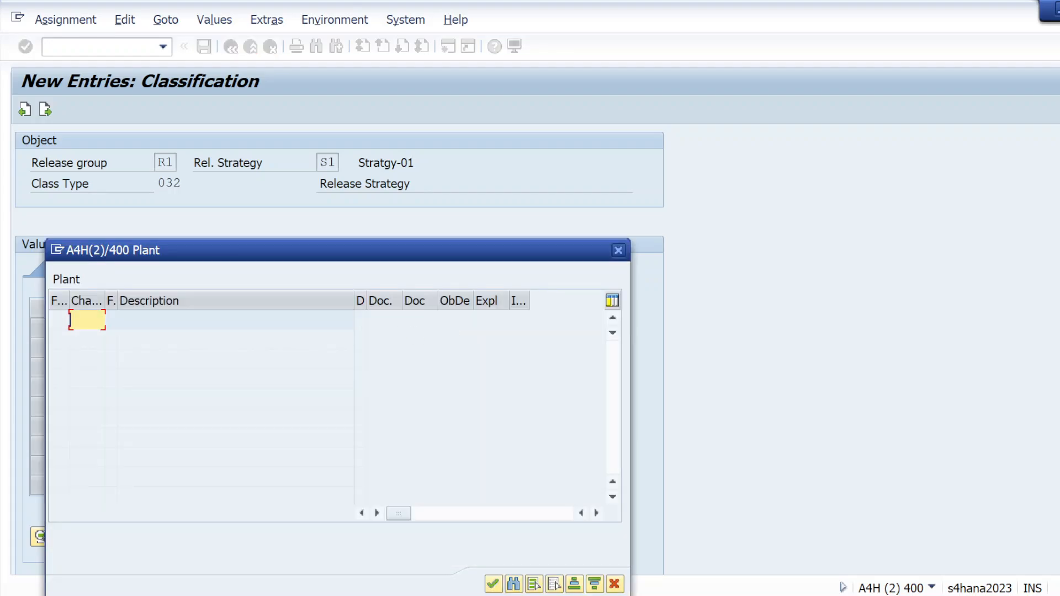
pyautogui.write('KL01')
pyautogui.press('Return')
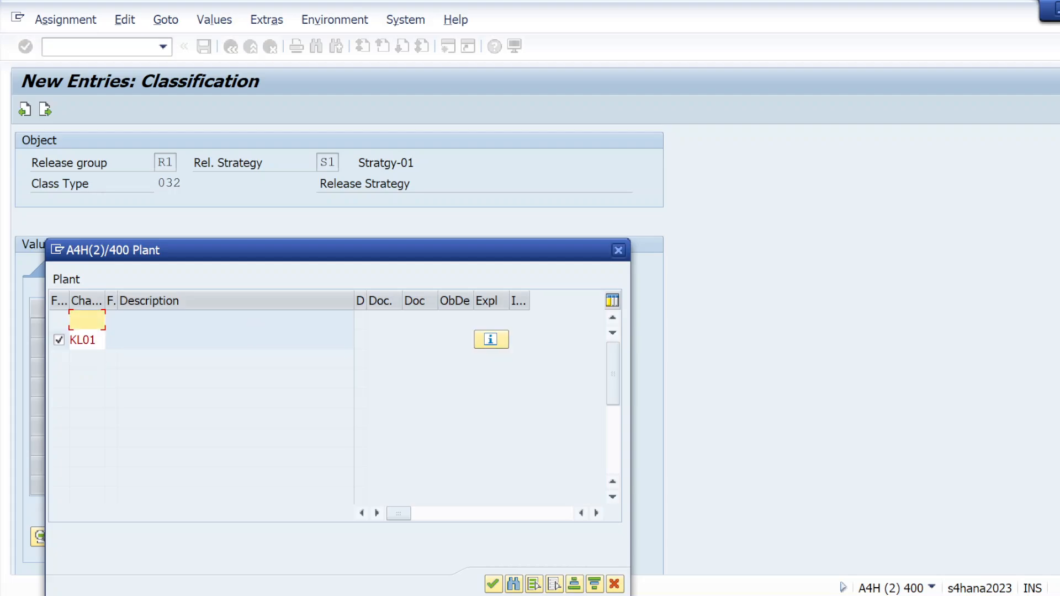
pyautogui.write('KL02')
pyautogui.press('Return')
pyautogui.click(493, 584)
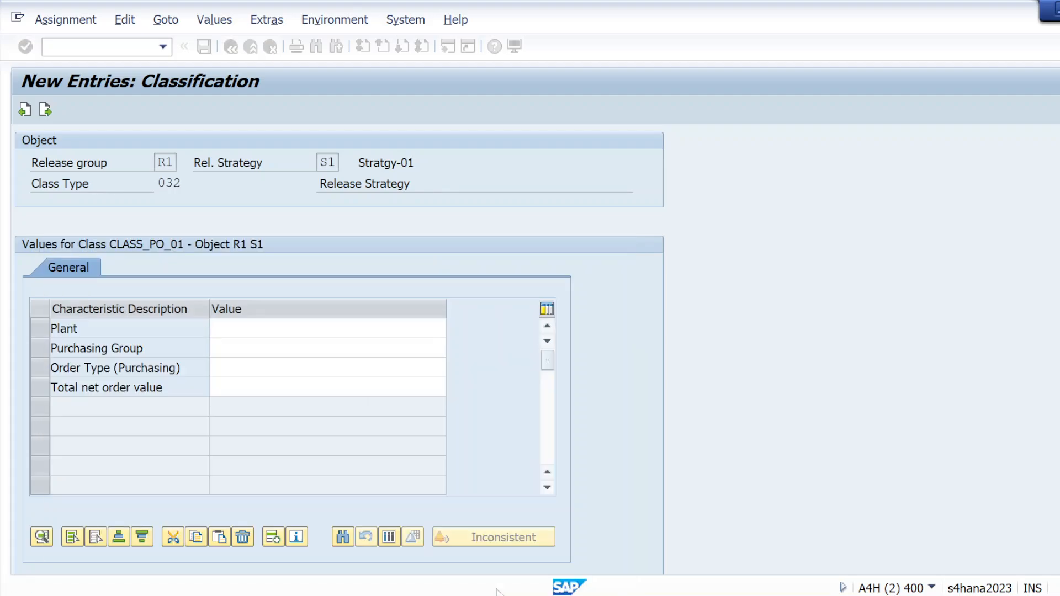
pyautogui.press('Tab')
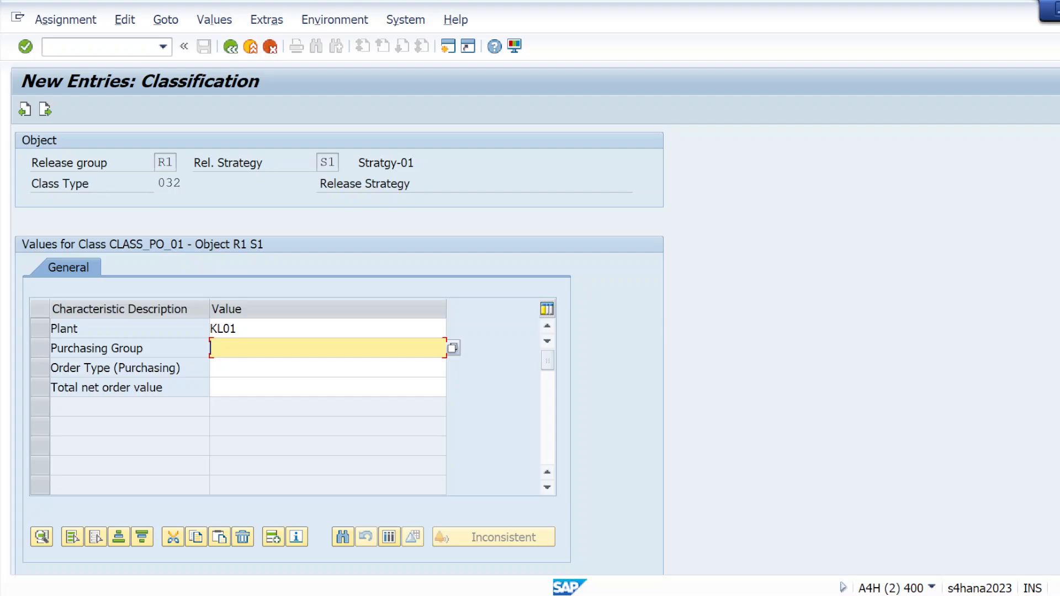
# Step: Check the purchasing groups in the Notepad requirements and assign purchasing groups 001, 002, 003, 004 and 005 to strategy S1 in SAP
pyautogui.click(453, 348)
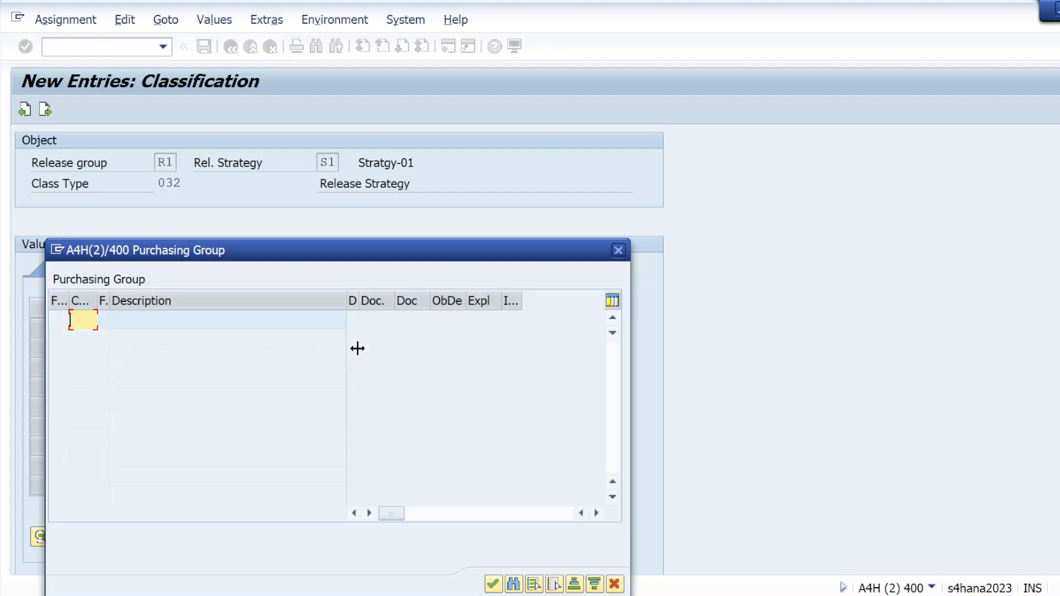
pyautogui.hotkey('alt', 'Tab')
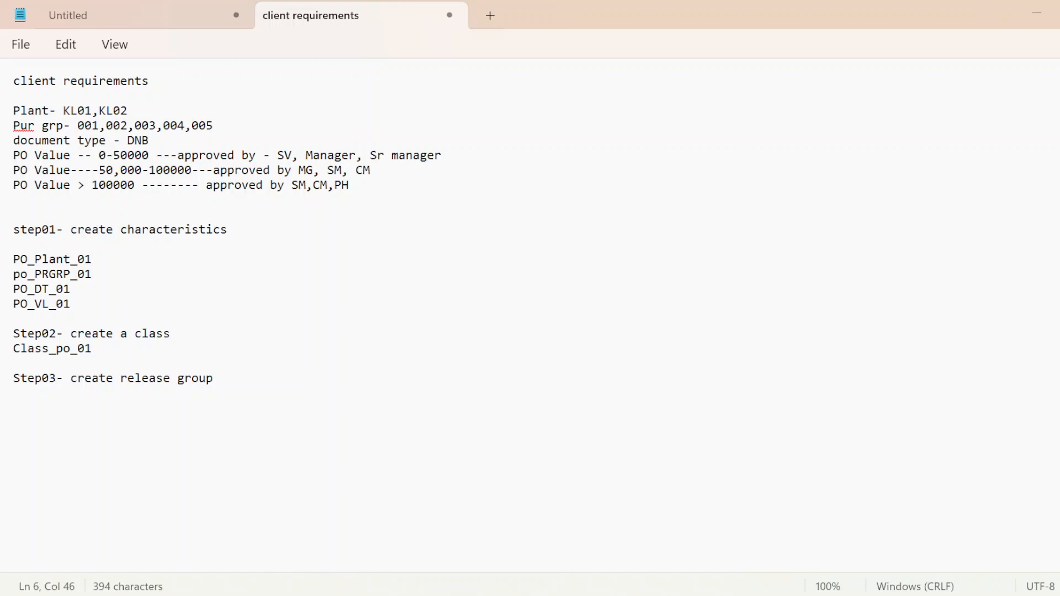
pyautogui.hotkey('alt', 'Tab')
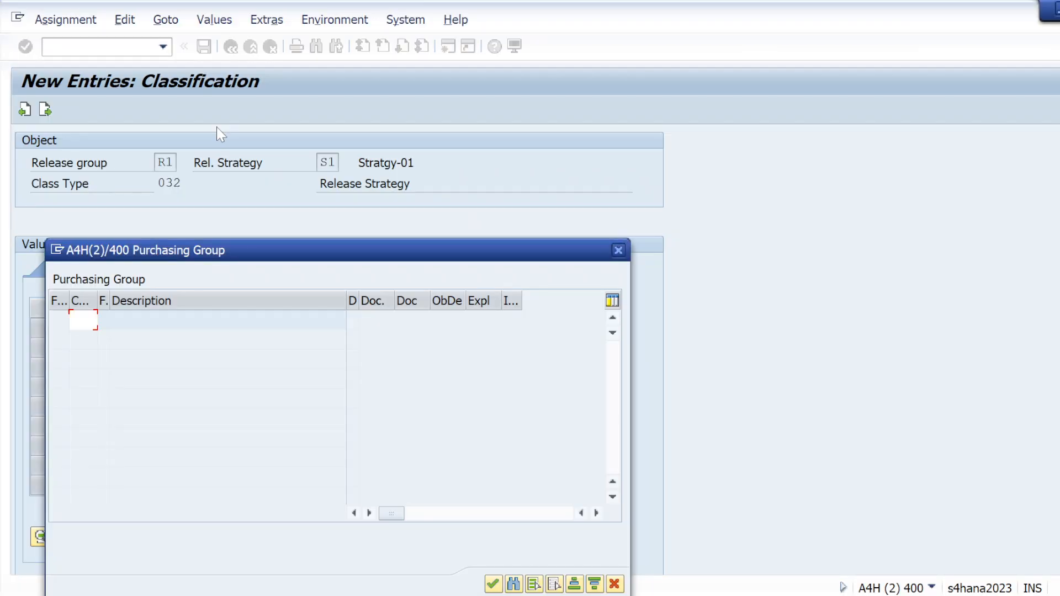
pyautogui.write('001')
pyautogui.press('Return')
pyautogui.write('002')
pyautogui.press('Return')
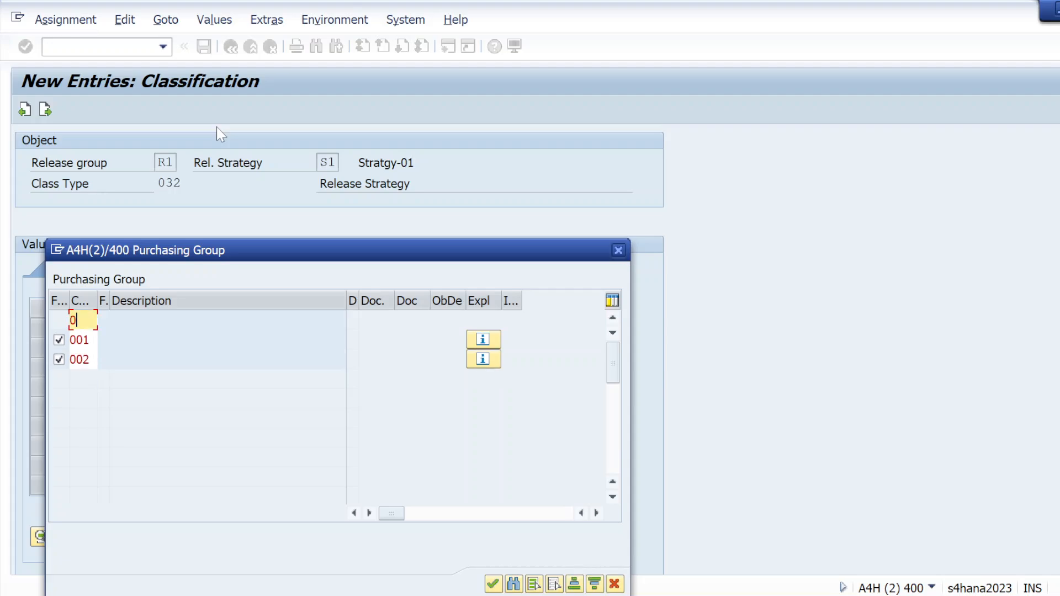
pyautogui.write('003')
pyautogui.press('Return')
pyautogui.write('004')
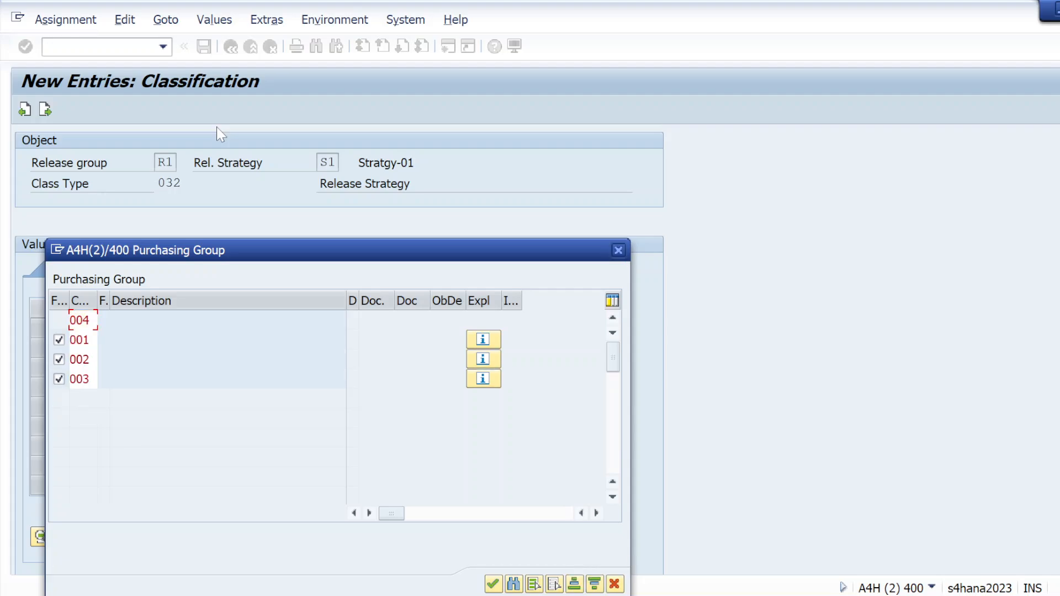
pyautogui.press('Return')
pyautogui.write('005')
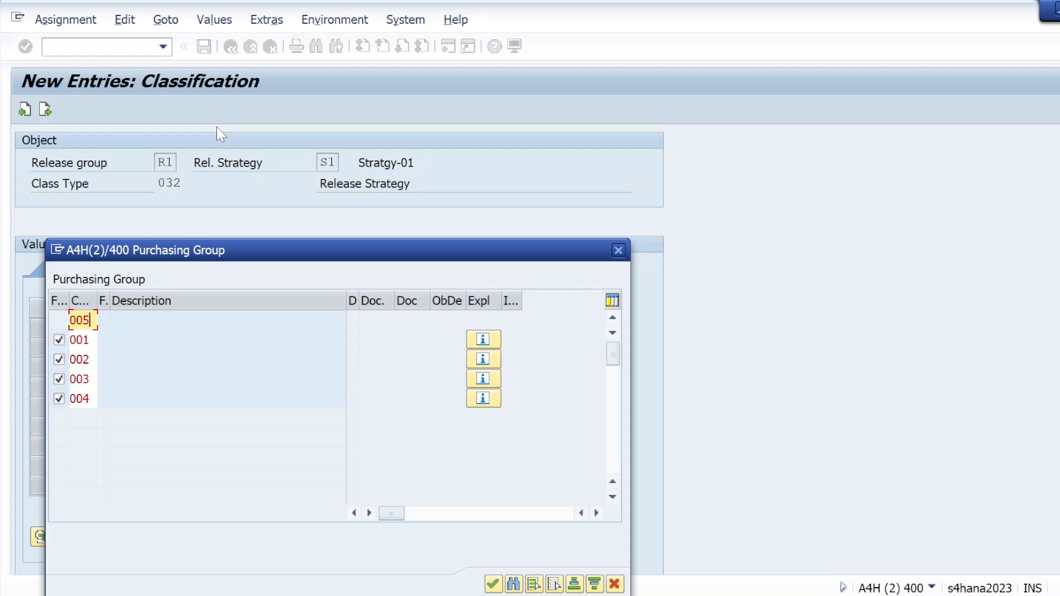
pyautogui.press('Return')
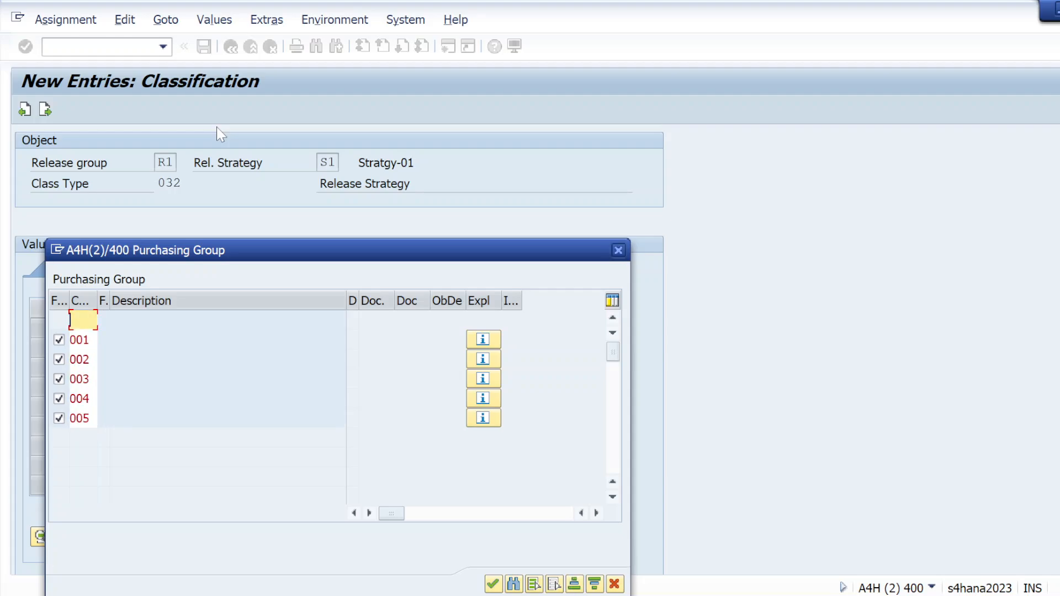
pyautogui.click(493, 584)
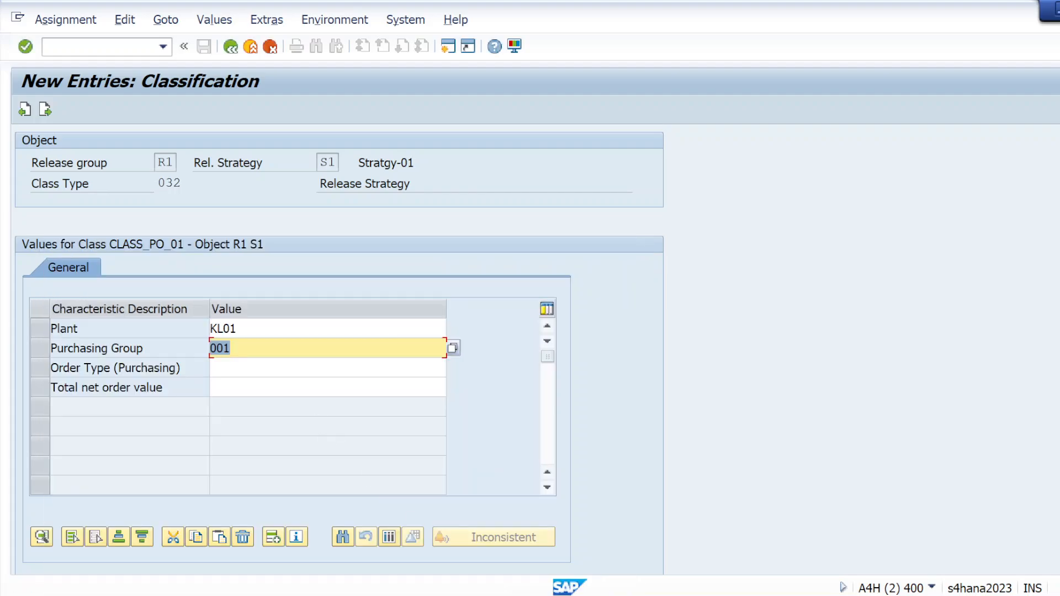
# Step: Assign order type DNB as the purchasing order type in the classification of strategy S1
pyautogui.click(328, 368)
pyautogui.click(455, 367)
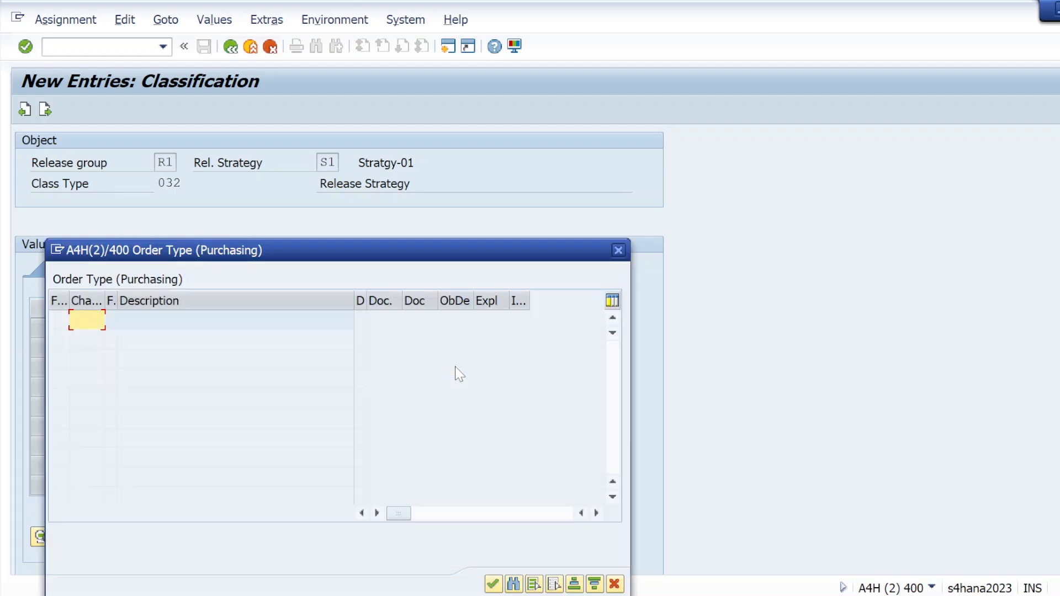
pyautogui.write('DNB')
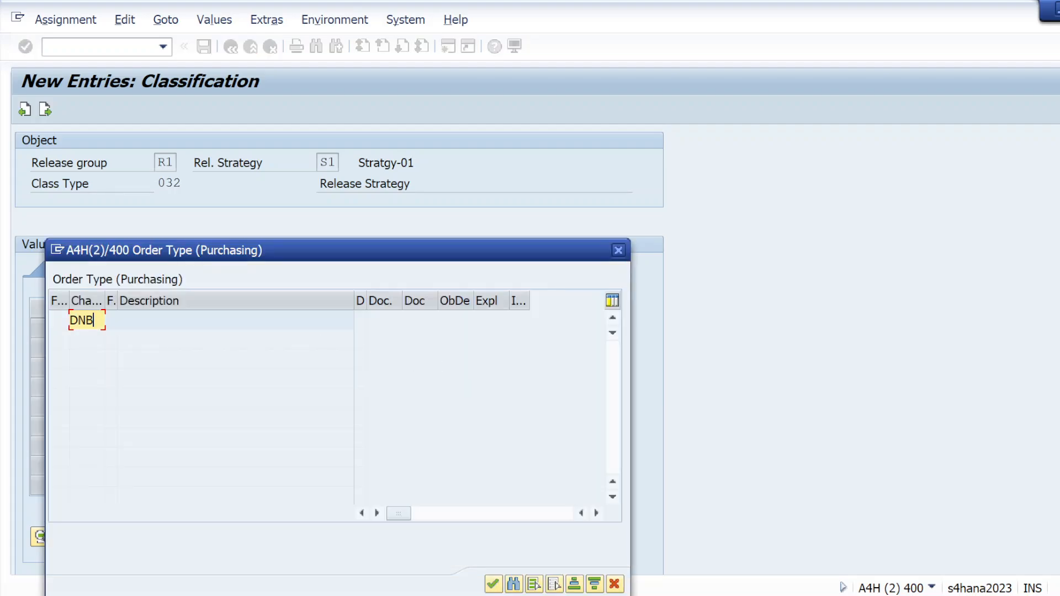
pyautogui.press('Return')
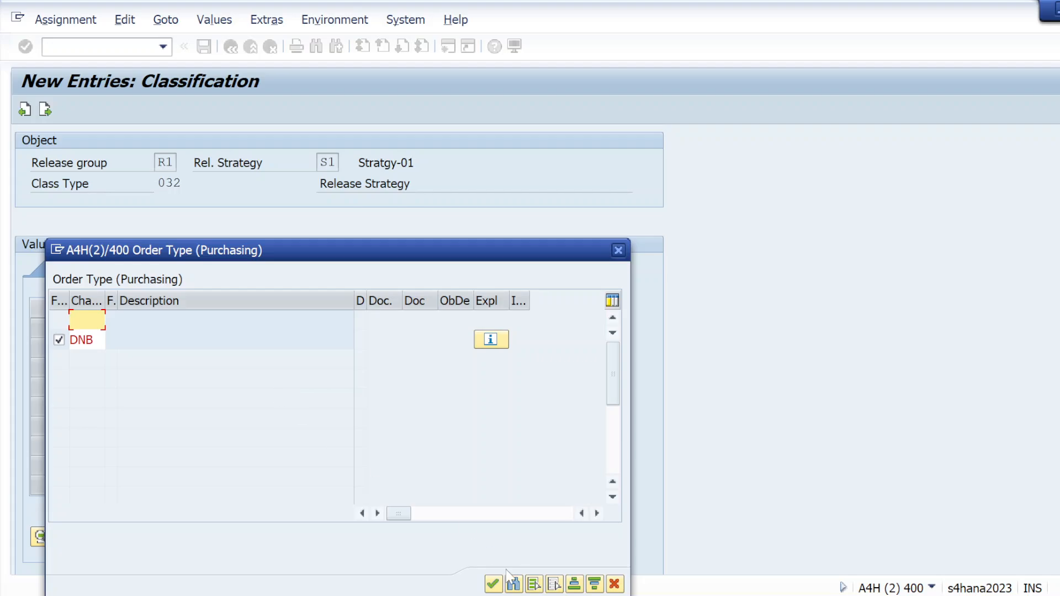
pyautogui.click(494, 585)
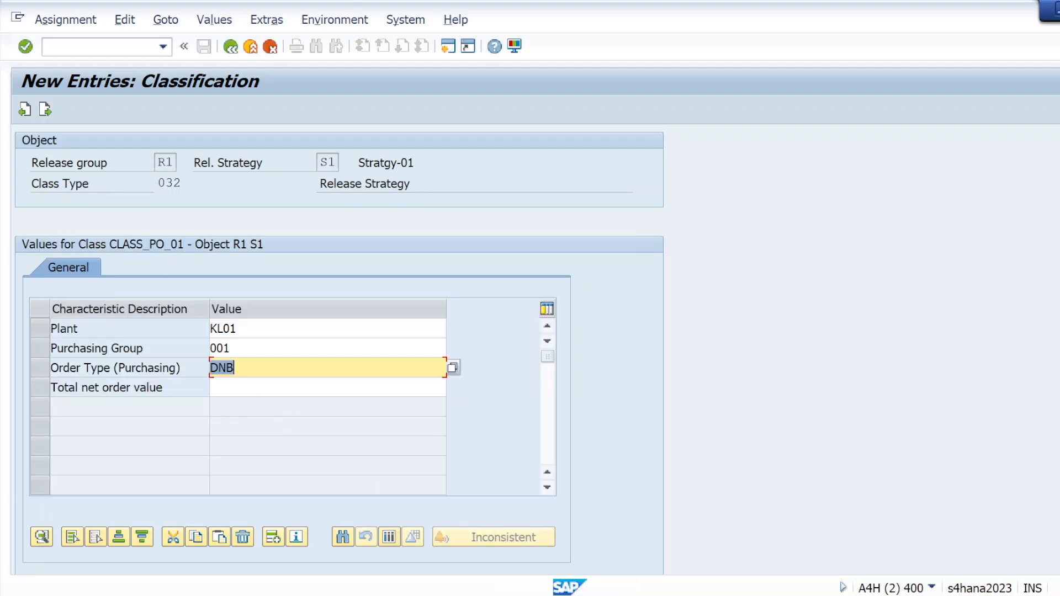
pyautogui.press('Return')
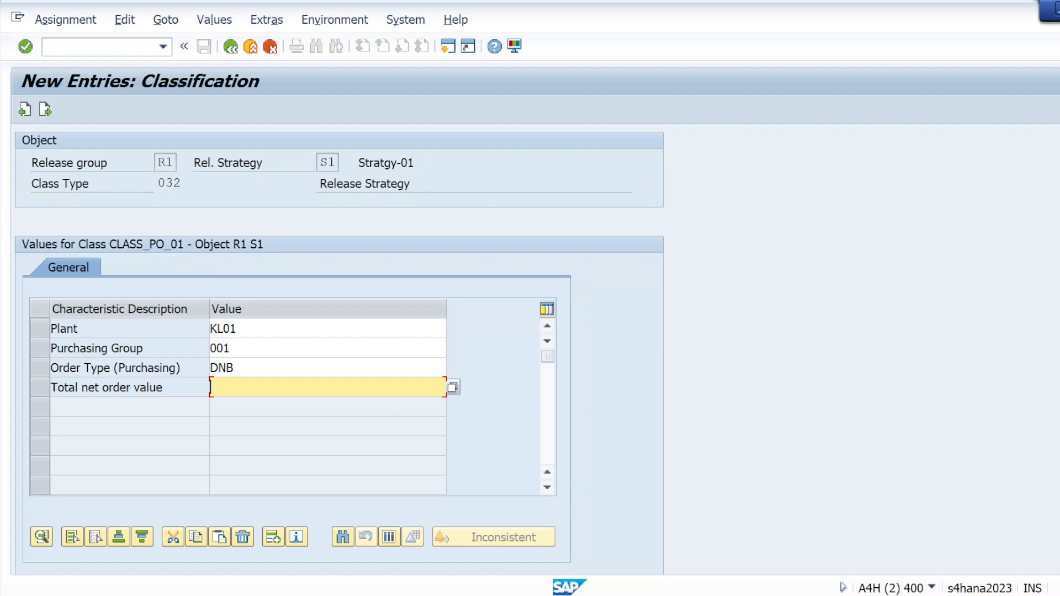
# Step: Set the total net order value of strategy S1 to the range 0 - 50000, then leave the classification and save the strategy
pyautogui.write('0-50000')
pyautogui.press('Return')
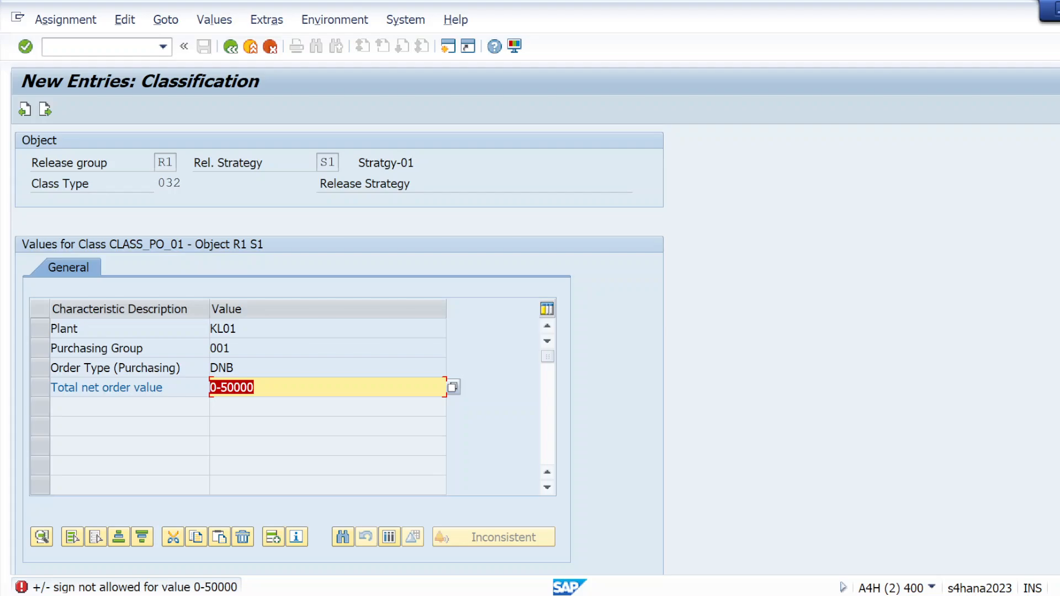
pyautogui.click(217, 388)
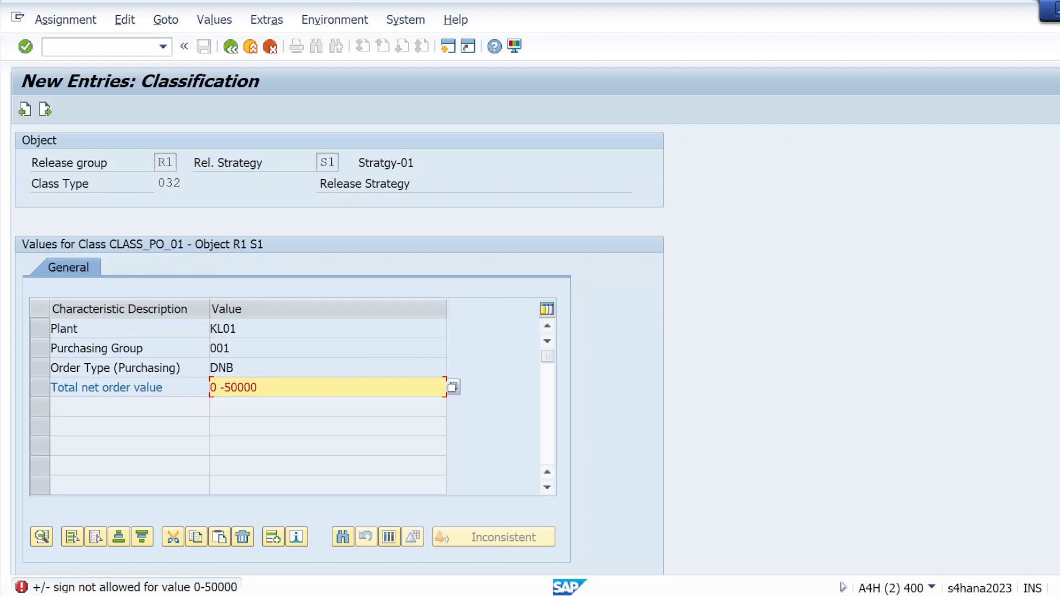
pyautogui.press('Right')
pyautogui.press('Left')
pyautogui.click(26, 47)
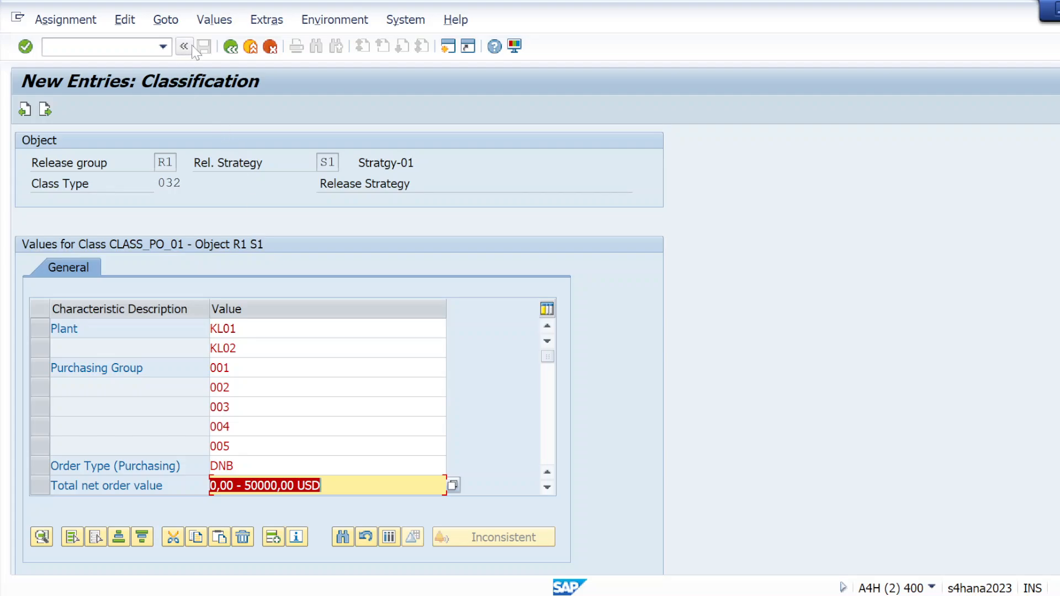
pyautogui.click(230, 47)
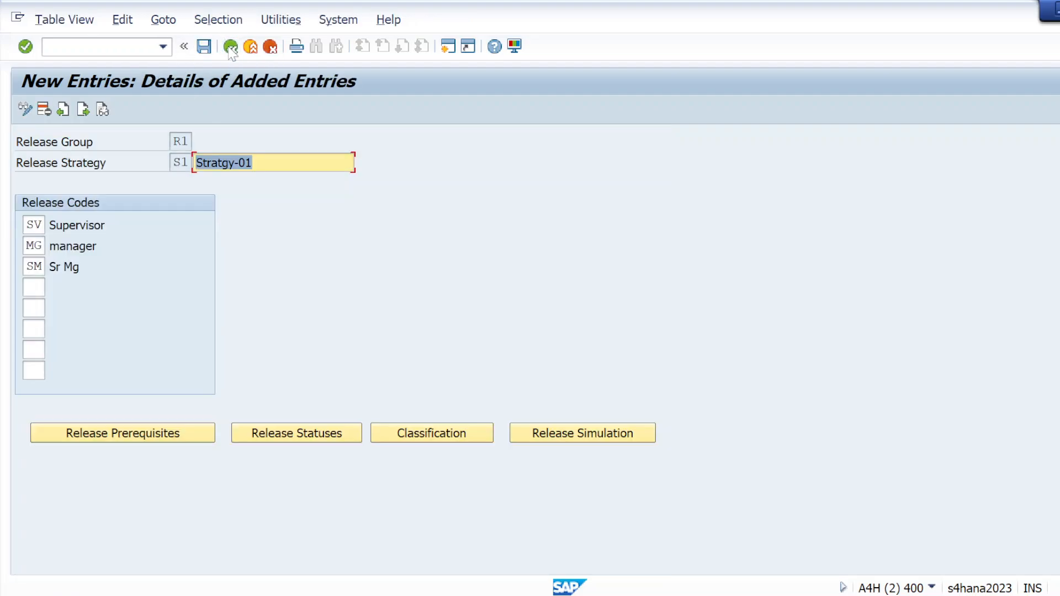
pyautogui.click(204, 49)
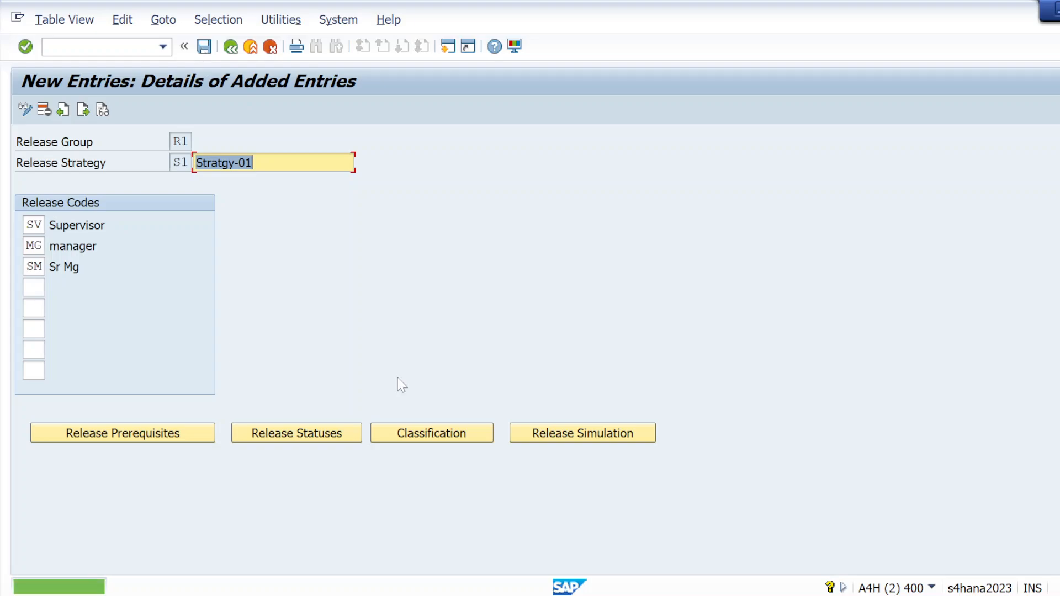
# Step: Simulate the release of strategy S1 by releasing codes SV, MG and SM in sequence, and close the simulation
pyautogui.click(556, 449)
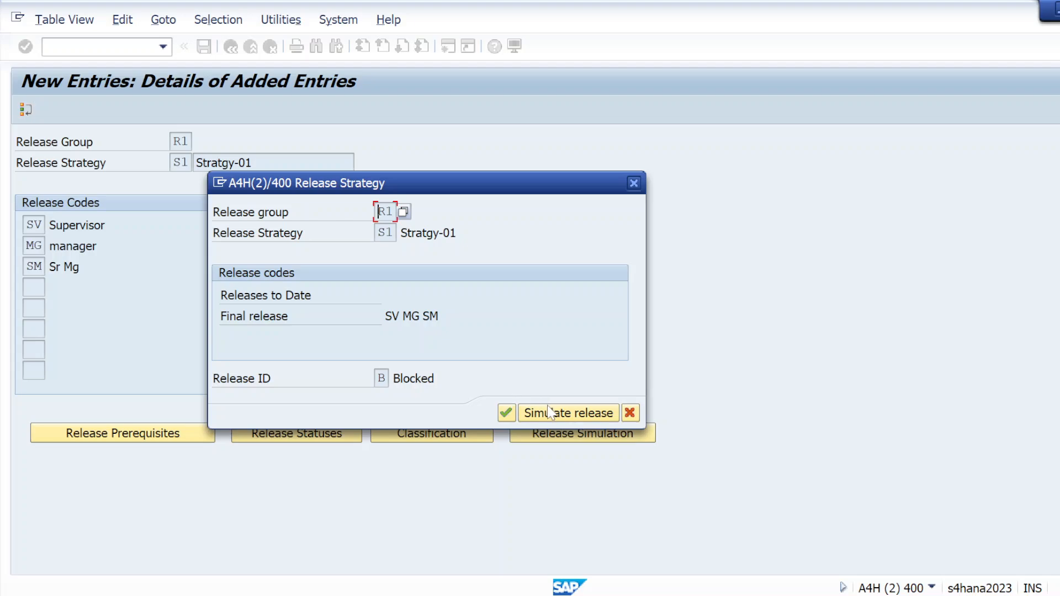
pyautogui.click(550, 418)
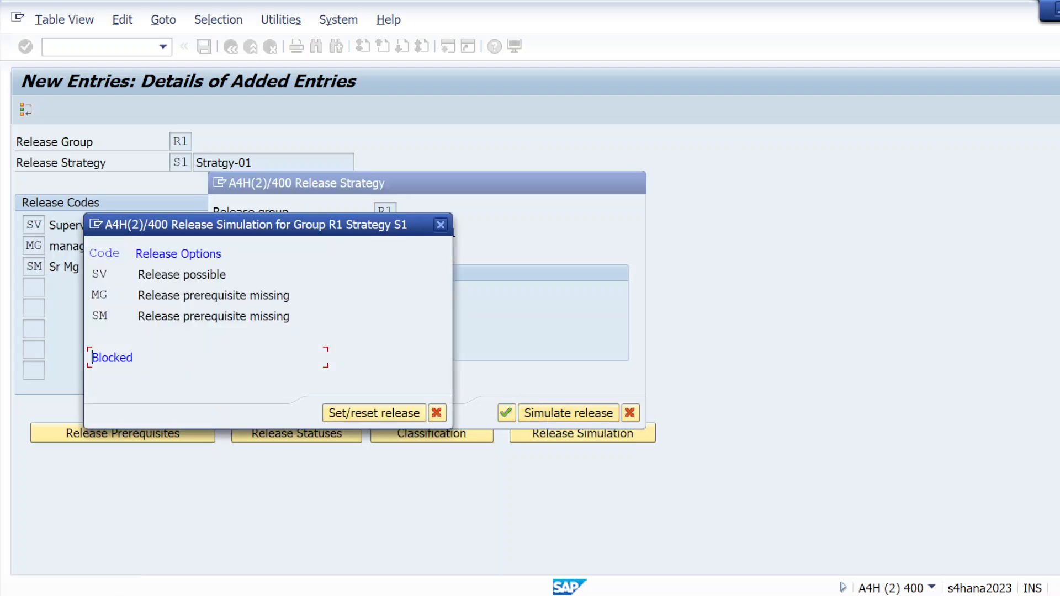
pyautogui.doubleClick(187, 277)
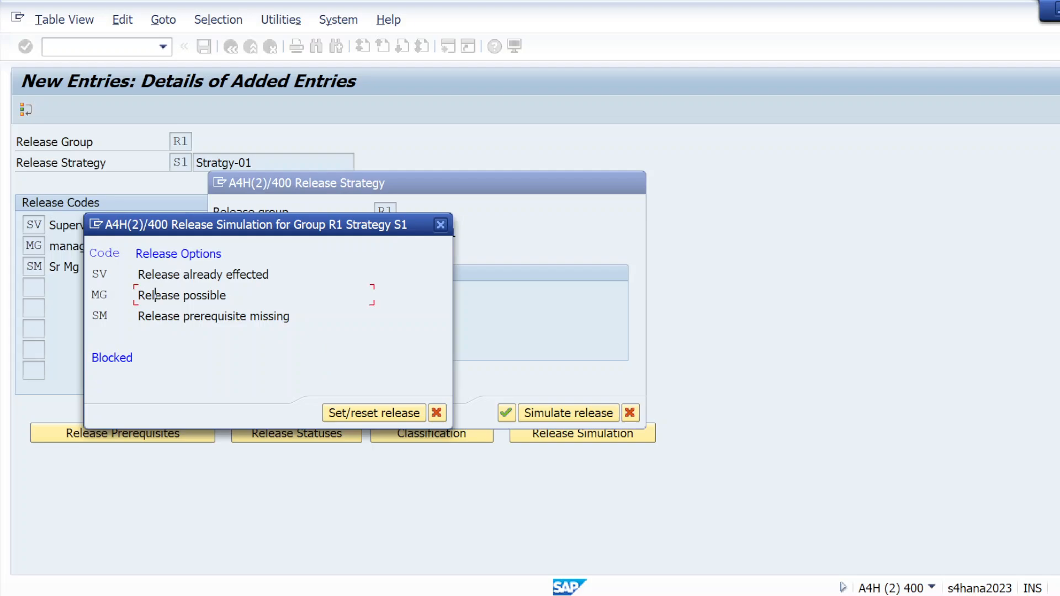
pyautogui.doubleClick(156, 296)
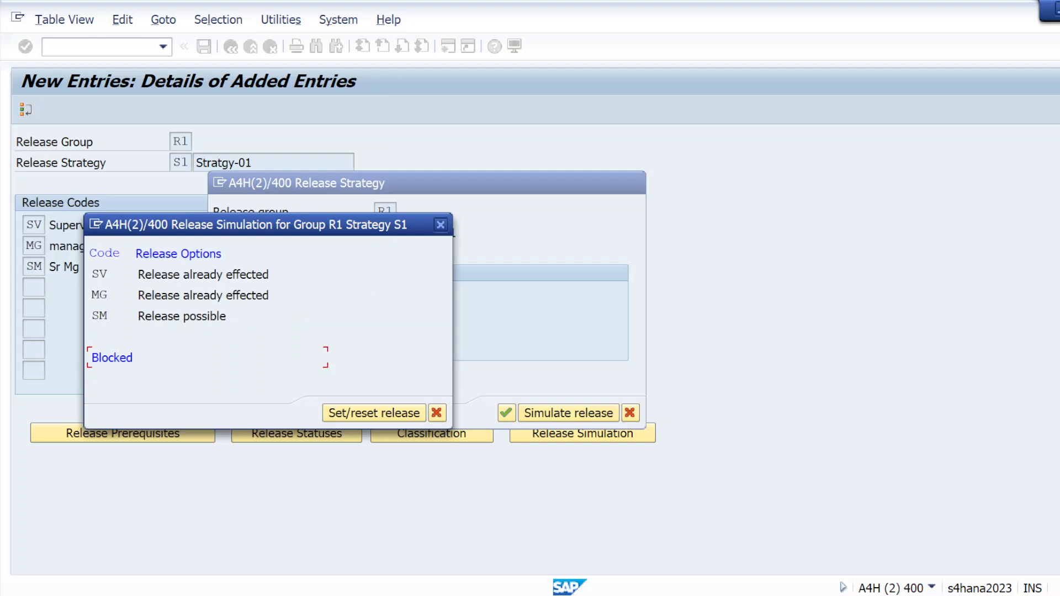
pyautogui.doubleClick(191, 318)
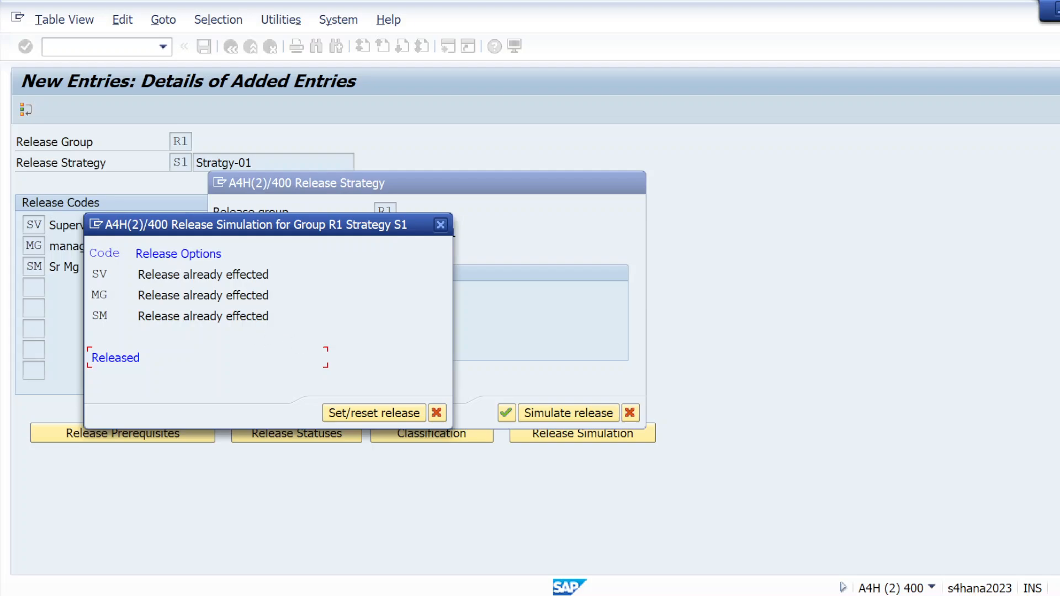
pyautogui.click(436, 413)
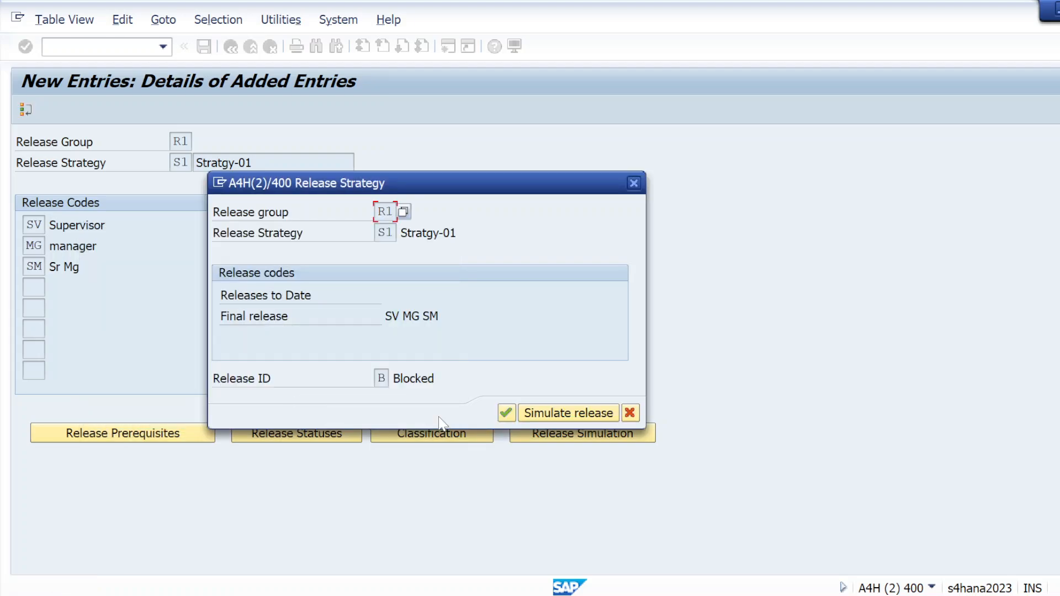
pyautogui.click(505, 412)
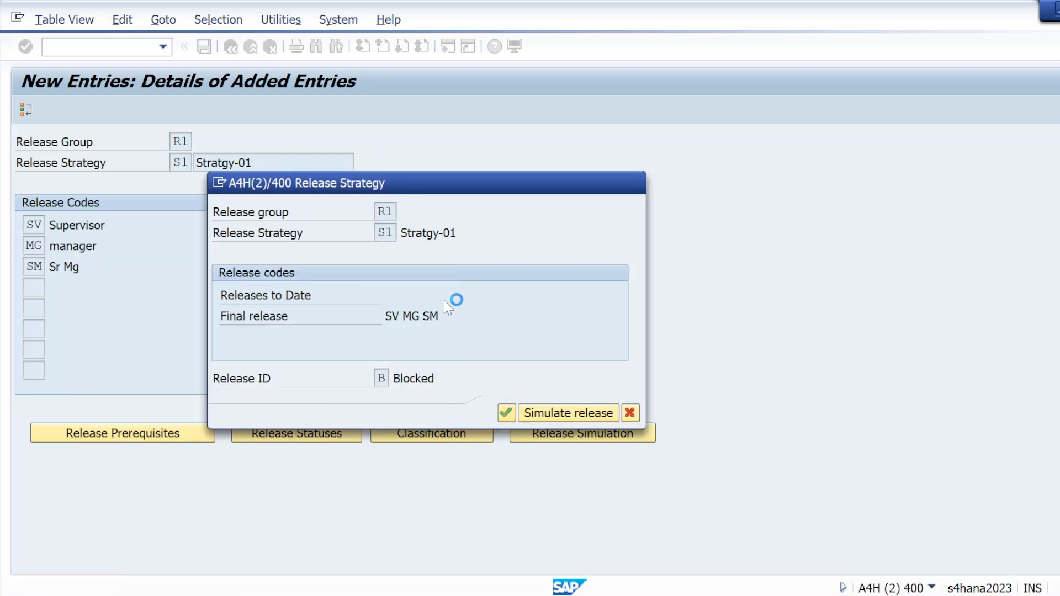
# Step: Save release strategy S1 again and leave its new-entry details
pyautogui.click(204, 47)
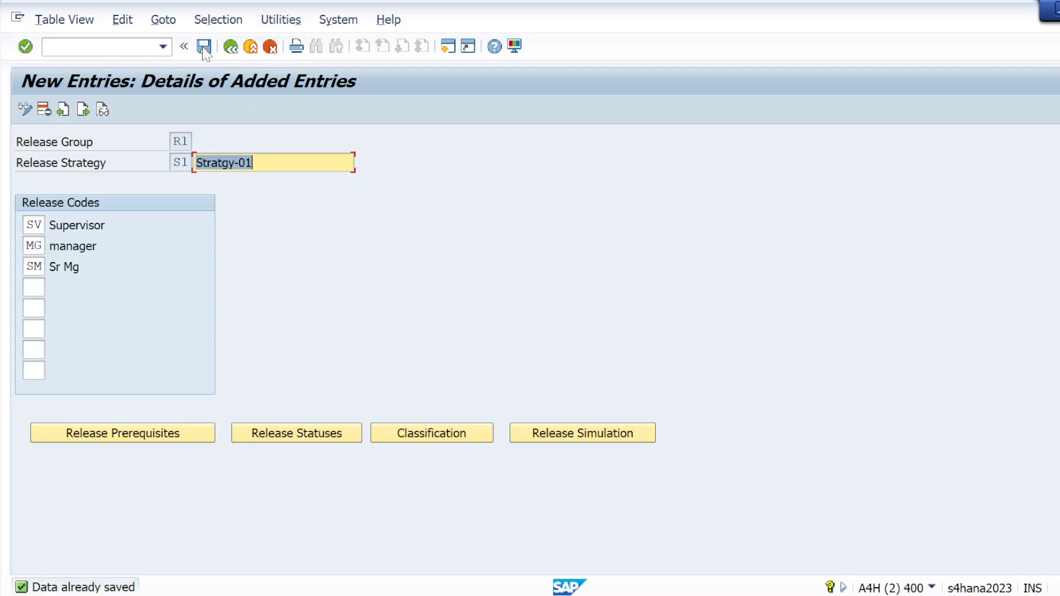
pyautogui.click(204, 49)
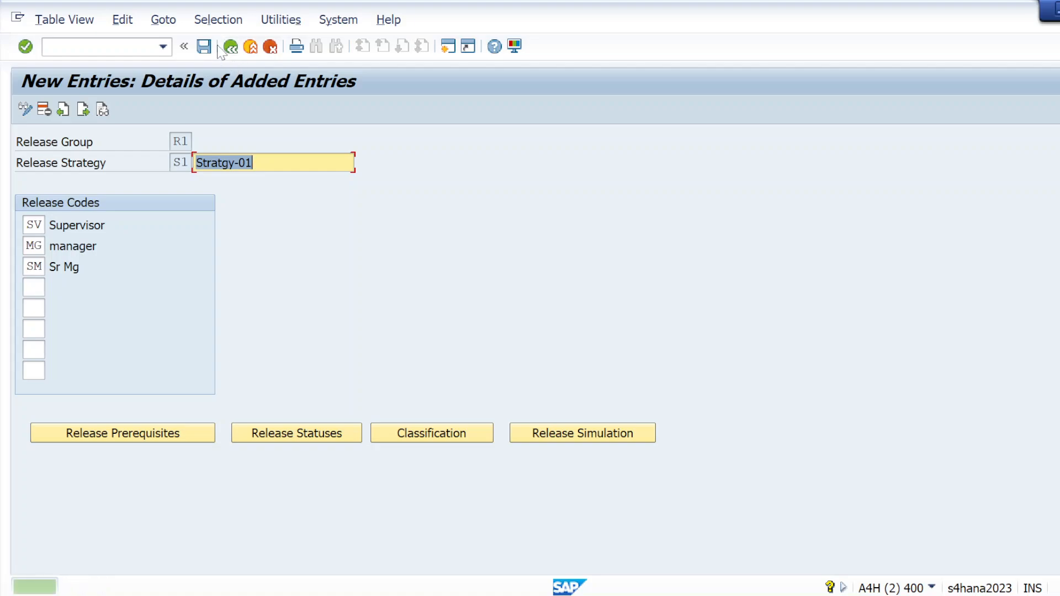
pyautogui.click(231, 48)
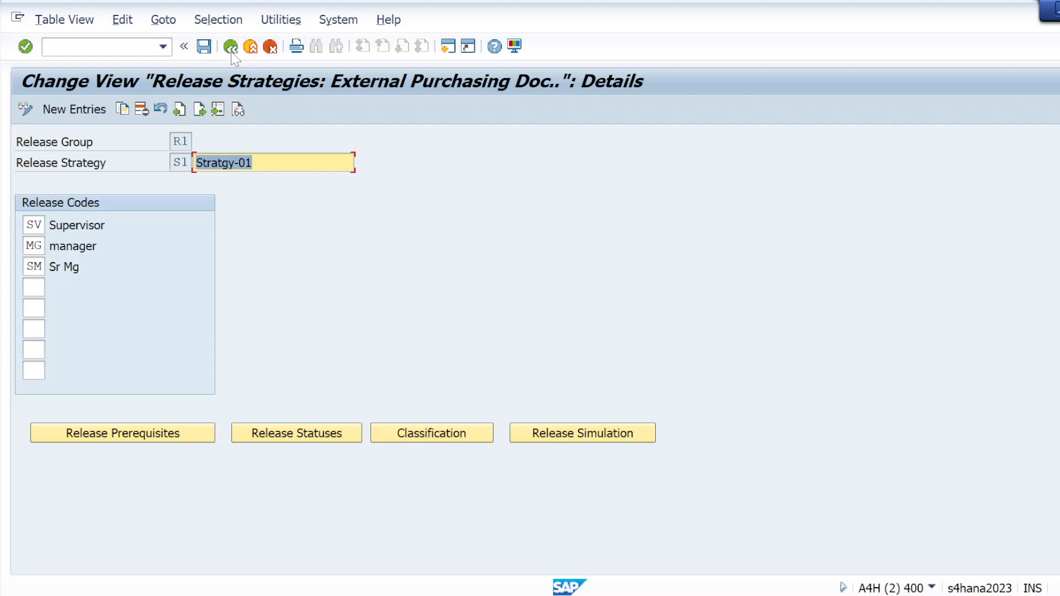
# Step: Enter the transaction code /NCL24N in the command field
pyautogui.click(123, 48)
pyautogui.write('/N')
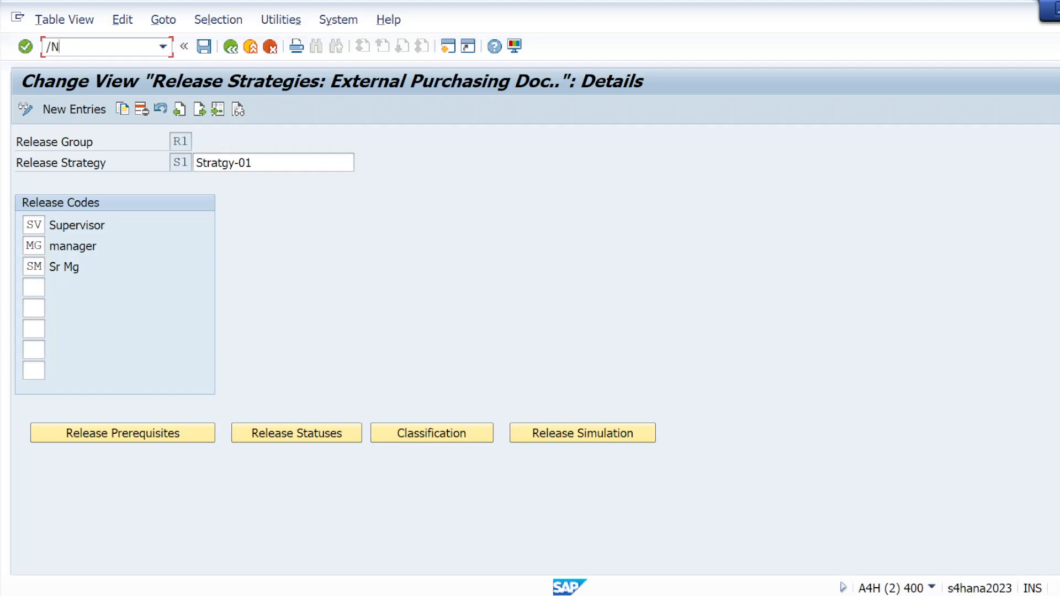
pyautogui.write('CL24N')
# Step: Switch to the client requirements notes in Notepad and add the line "Step04- create release codes" below Step03
pyautogui.hotkey('alt', 'Tab')
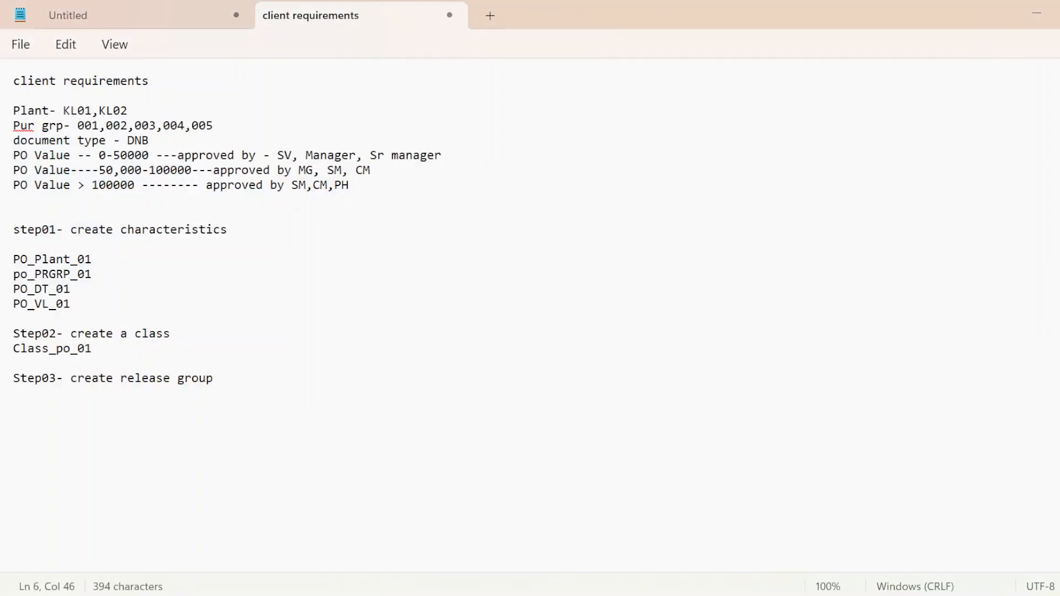
pyautogui.click(27, 407)
pyautogui.press('Return')
pyautogui.write('STEP')
pyautogui.press('BackSpace')
pyautogui.press('BackSpace')
pyautogui.press('BackSpace')
pyautogui.press('capslock')
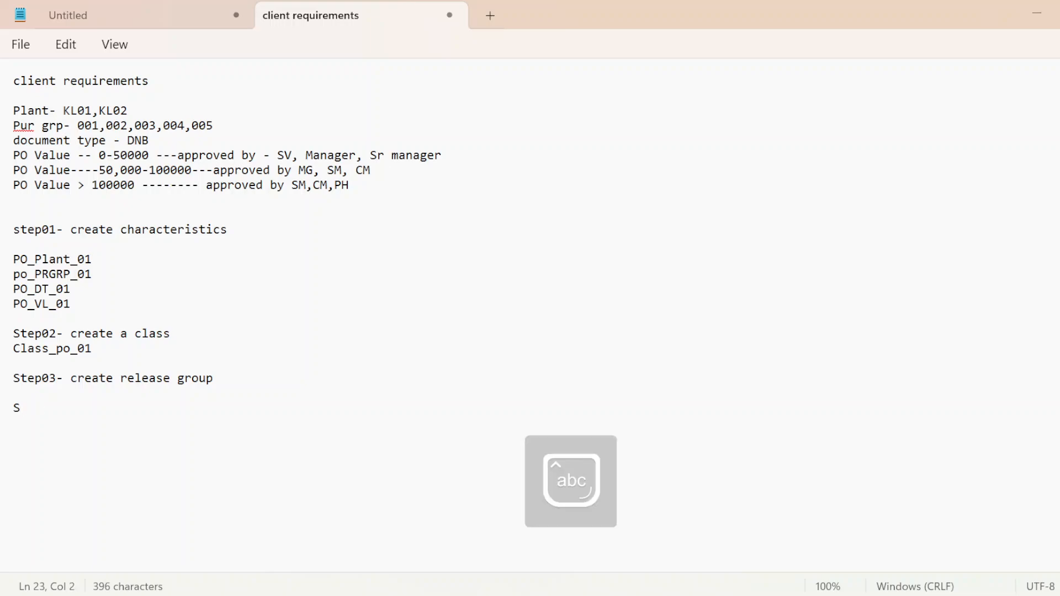
pyautogui.write('tep')
pyautogui.press('BackSpace')
pyautogui.write('p04- ')
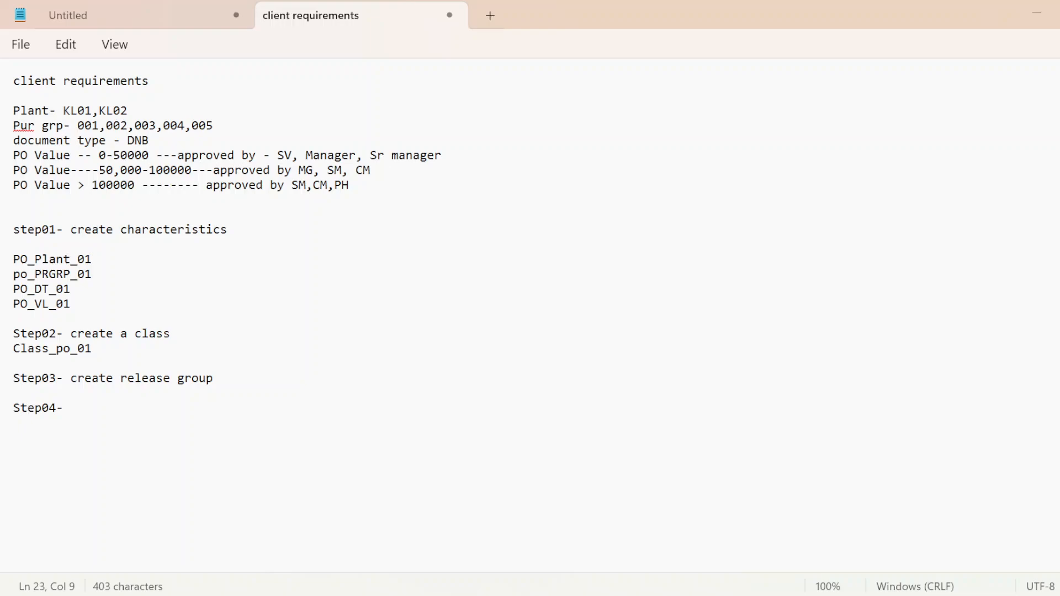
pyautogui.write('cdre')
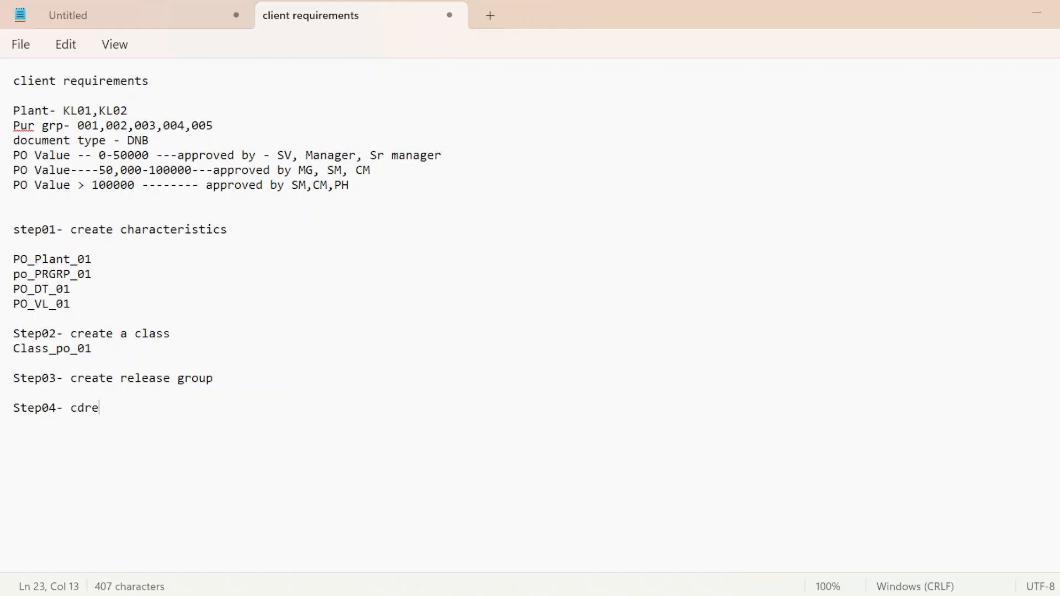
pyautogui.press('BackSpace')
pyautogui.press('BackSpace')
pyautogui.press('BackSpace')
pyautogui.write('reate')
pyautogui.press('BackSpace')
pyautogui.press('BackSpace')
pyautogui.write('eate rele')
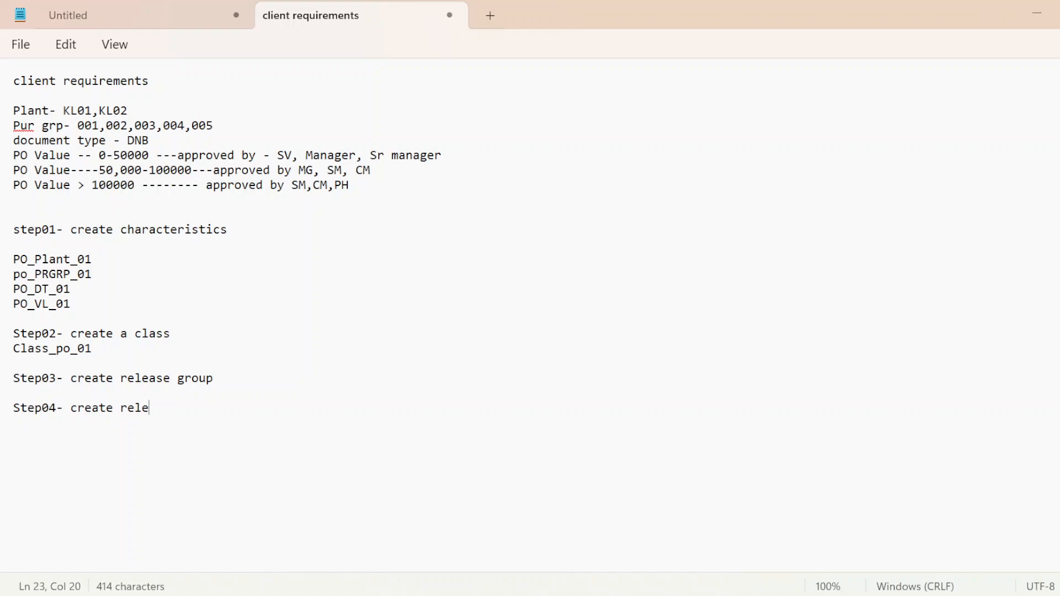
pyautogui.write('ase cdod')
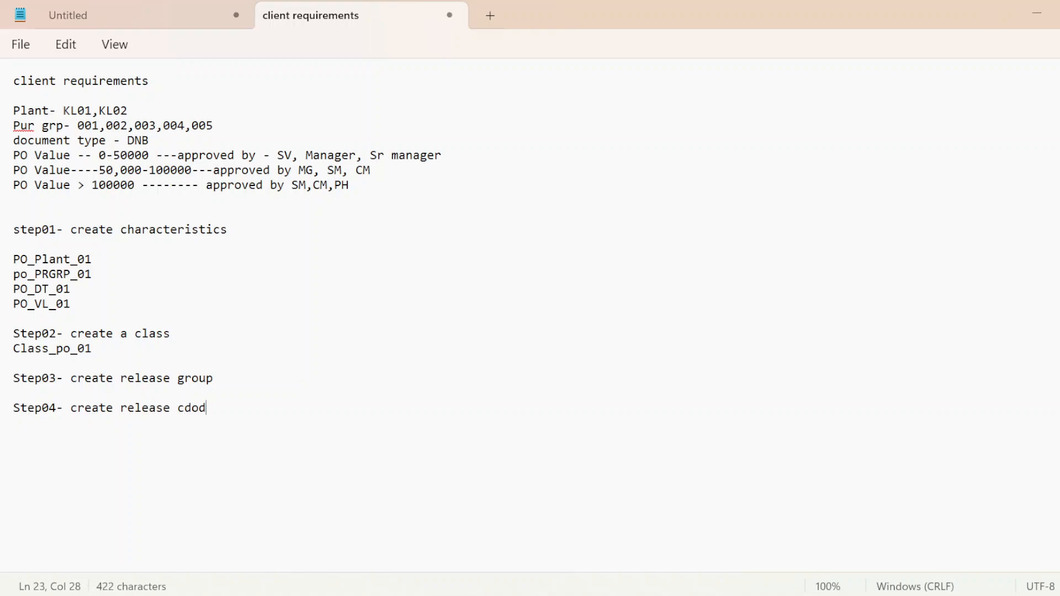
pyautogui.press('BackSpace')
pyautogui.press('BackSpace')
pyautogui.press('BackSpace')
pyautogui.write('odes')
pyautogui.press('Return')
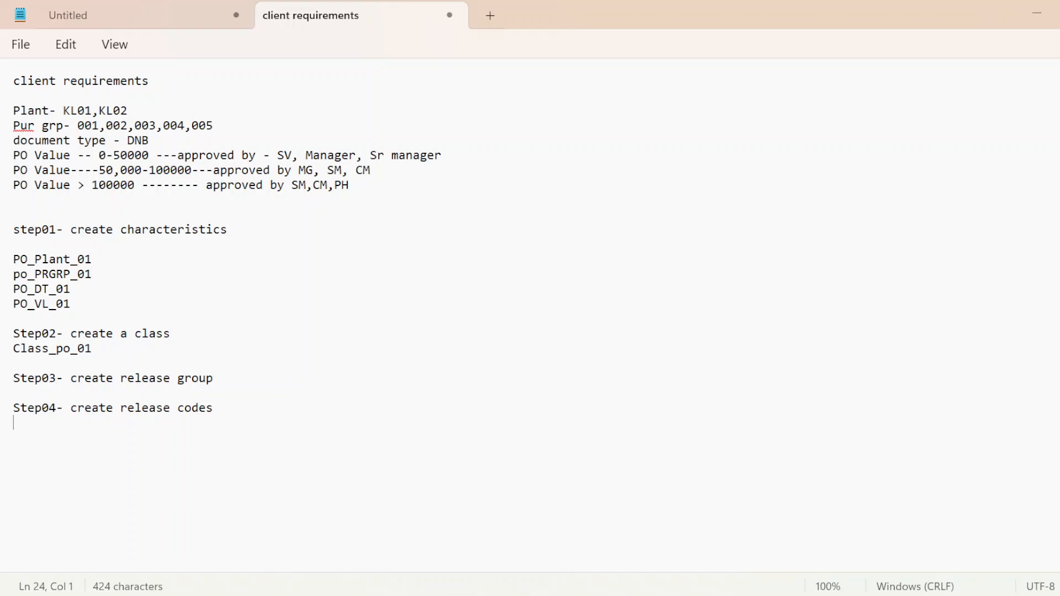
# Step: Add the line "step05- check release indicators" below Step04, separated by a blank line
pyautogui.press('Return')
pyautogui.write('step05- creat')
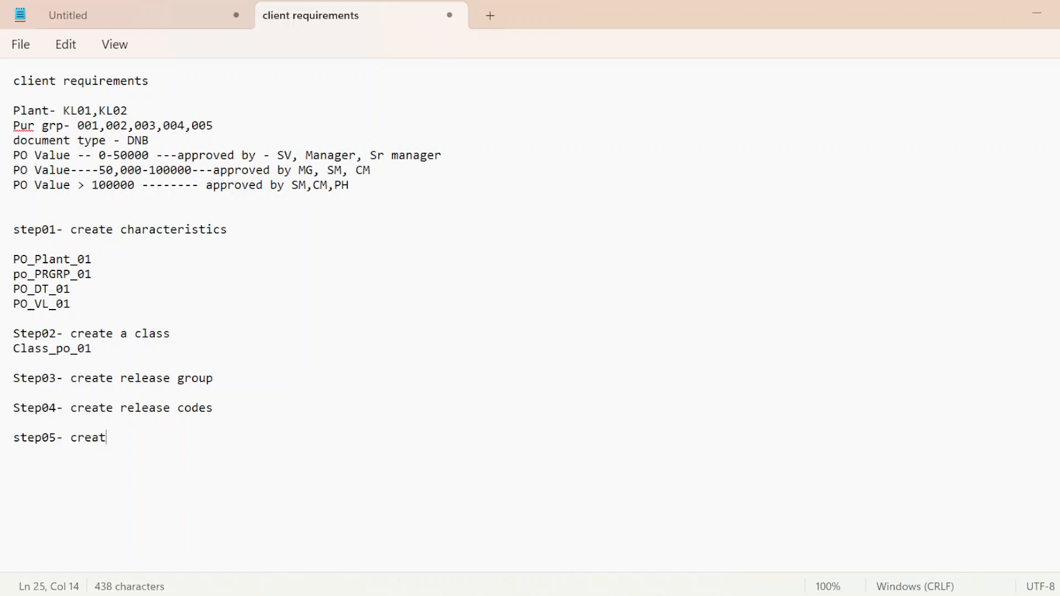
pyautogui.write('e releas')
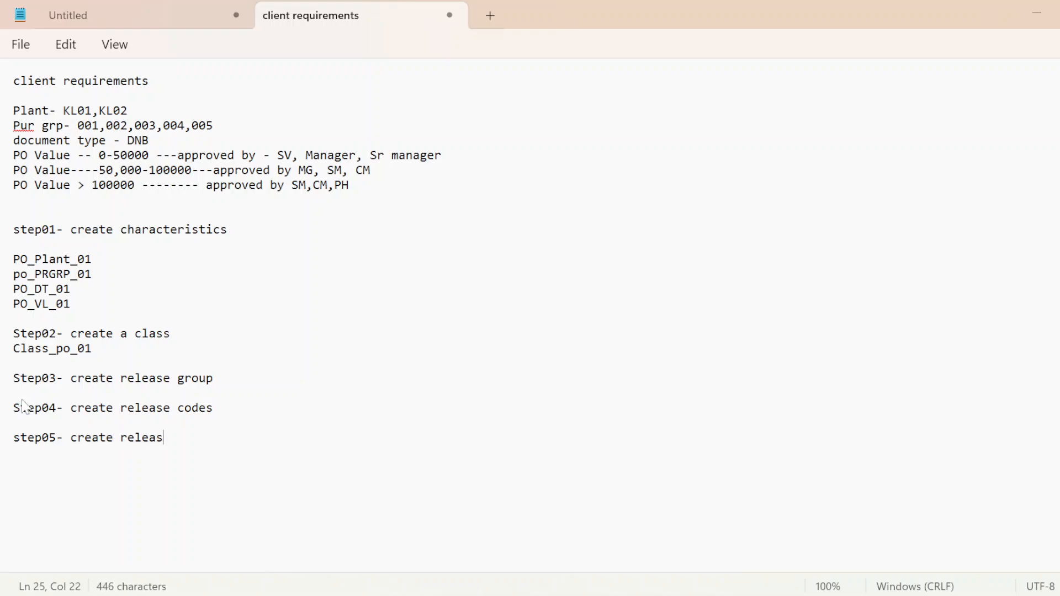
pyautogui.write('e')
pyautogui.press('BackSpace')
pyautogui.press('BackSpace')
pyautogui.press('BackSpace')
pyautogui.press('BackSpace')
pyautogui.press('BackSpace')
pyautogui.press('BackSpace')
pyautogui.press('BackSpace')
pyautogui.press('BackSpace')
pyautogui.press('BackSpace')
pyautogui.press('BackSpace')
pyautogui.press('BackSpace')
pyautogui.press('BackSpace')
pyautogui.press('BackSpace')
pyautogui.press('BackSpace')
pyautogui.press('BackSpace')
pyautogui.write('checd')
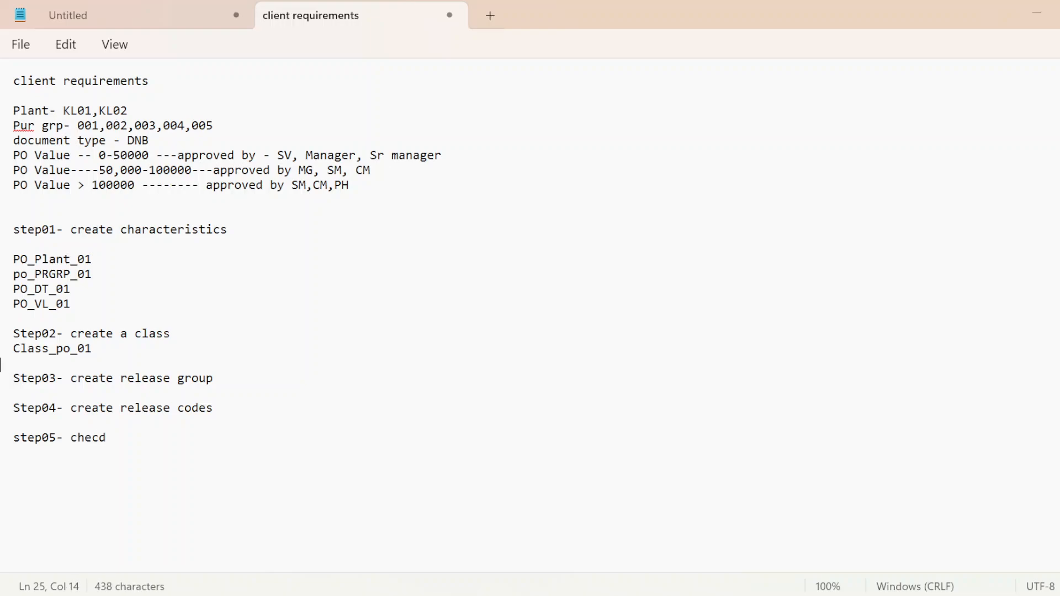
pyautogui.press('BackSpace')
pyautogui.write('k release strea')
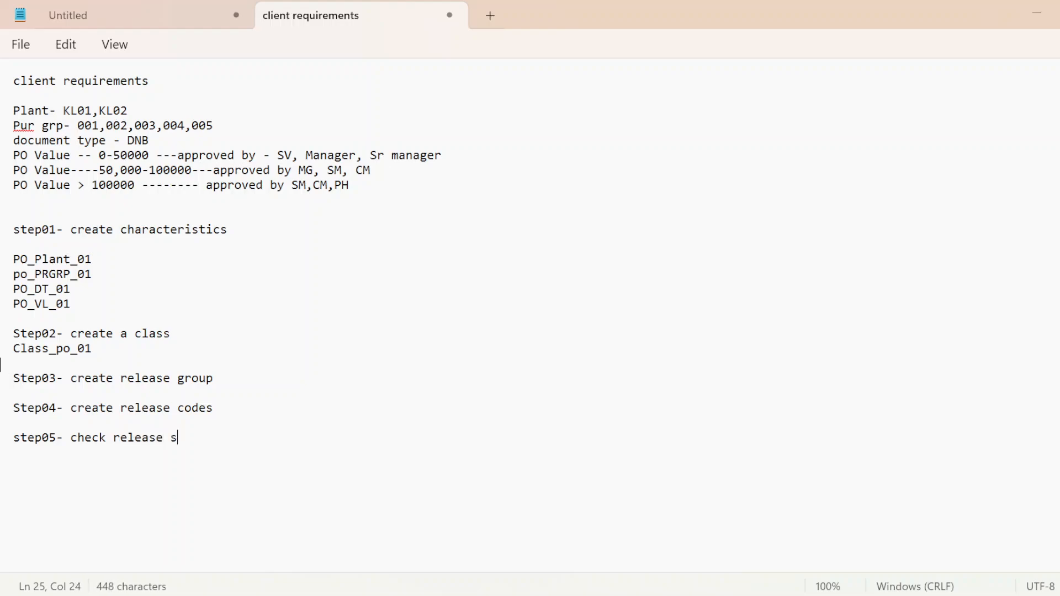
pyautogui.press('BackSpace')
pyautogui.press('BackSpace')
pyautogui.write('ate')
pyautogui.press('BackSpace')
pyautogui.press('BackSpace')
pyautogui.press('BackSpace')
pyautogui.press('BackSpace')
pyautogui.press('BackSpace')
pyautogui.press('BackSpace')
pyautogui.write('indicators')
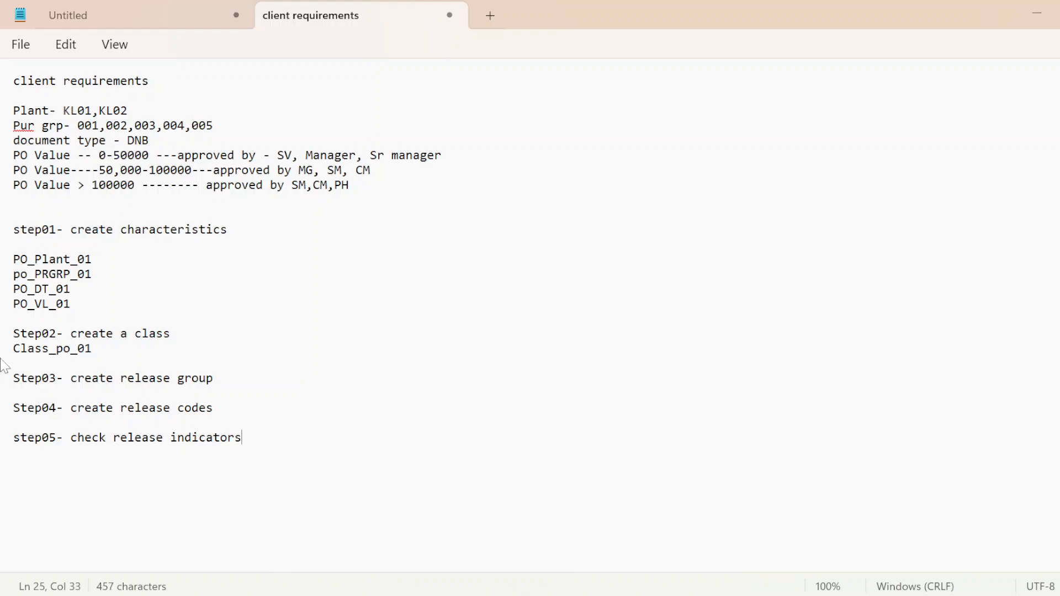
# Step: Add the line "step06 create release strategy" below step05, separated by a blank line
pyautogui.press('Return')
pyautogui.press('Return')
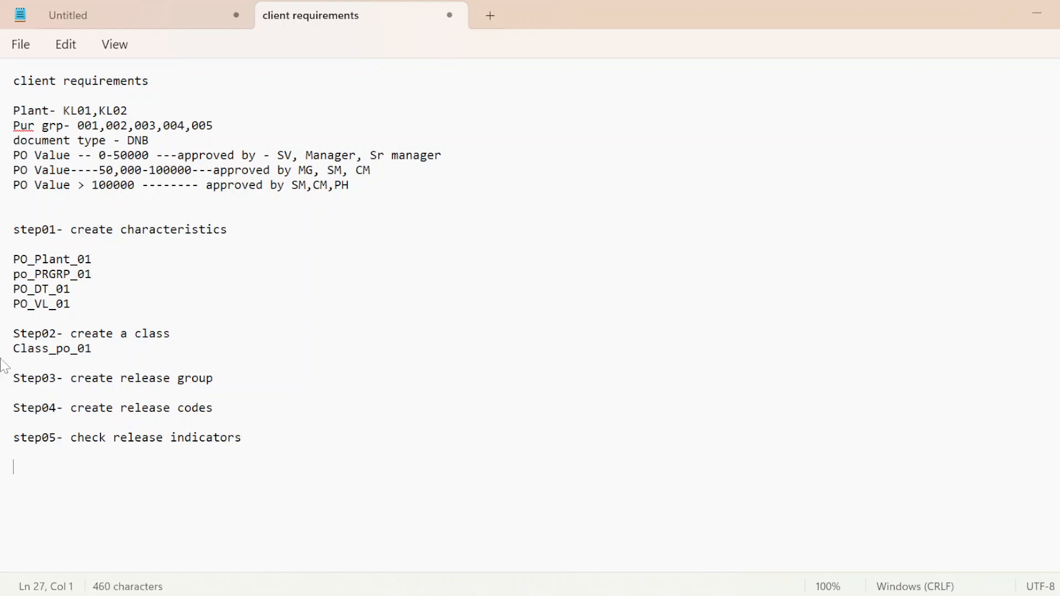
pyautogui.write('stp')
pyautogui.press('BackSpace')
pyautogui.write('ep06cr')
pyautogui.press('BackSpace')
pyautogui.press('BackSpace')
pyautogui.write('cdr')
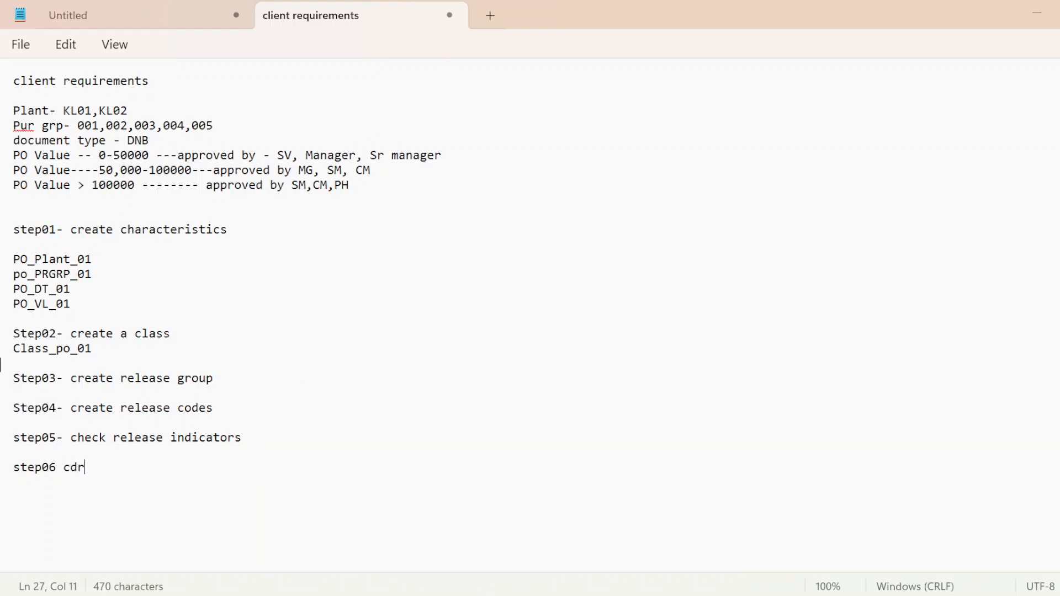
pyautogui.press('BackSpace')
pyautogui.press('BackSpace')
pyautogui.write('reate ')
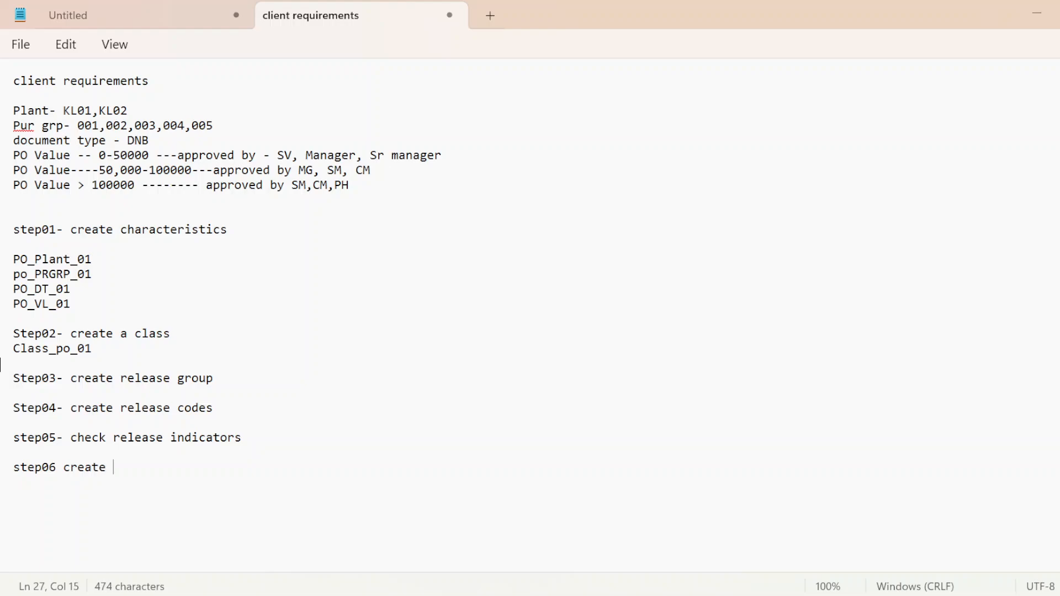
pyautogui.write('release s')
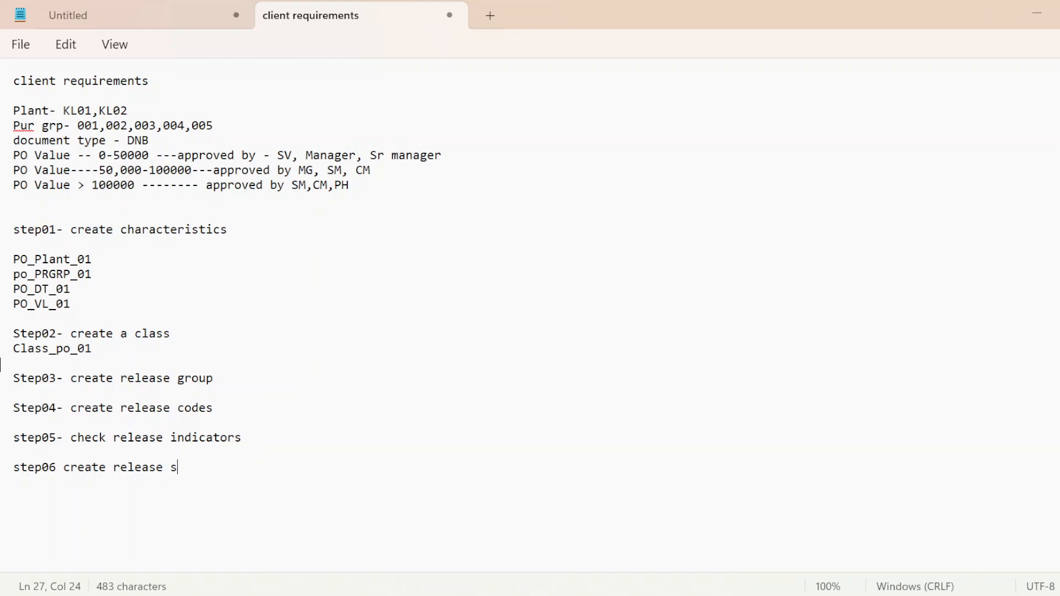
pyautogui.write('tre')
pyautogui.press('BackSpace')
pyautogui.press('BackSpace')
pyautogui.write('rategy')
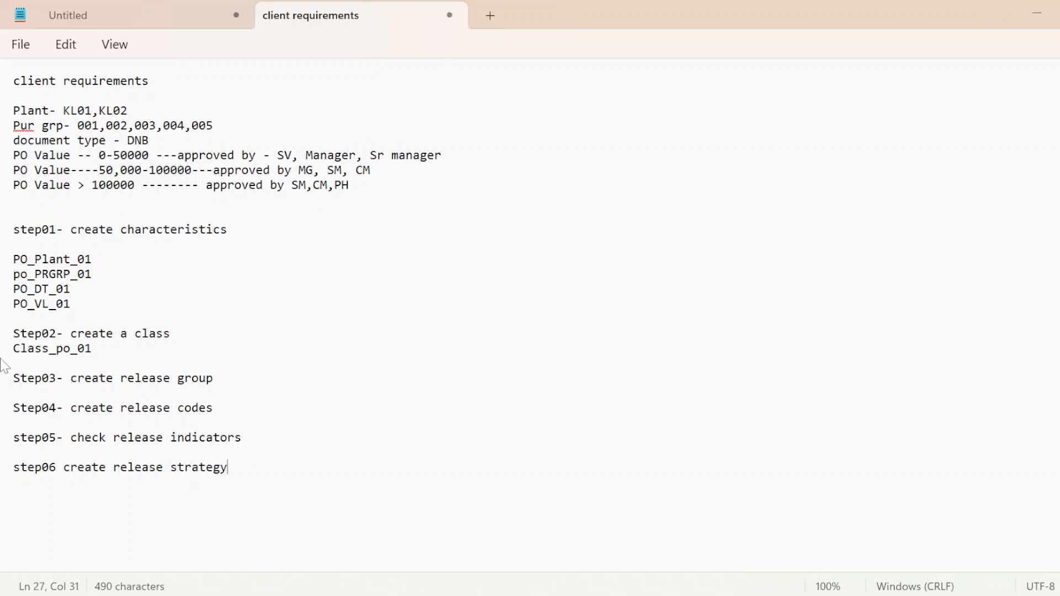
# Step: Add the line "step07 - assign object" below step06, followed by the line "T.CODE- CL24N"
pyautogui.press('Return')
pyautogui.press('Return')
pyautogui.write('step07 -')
pyautogui.write('assig')
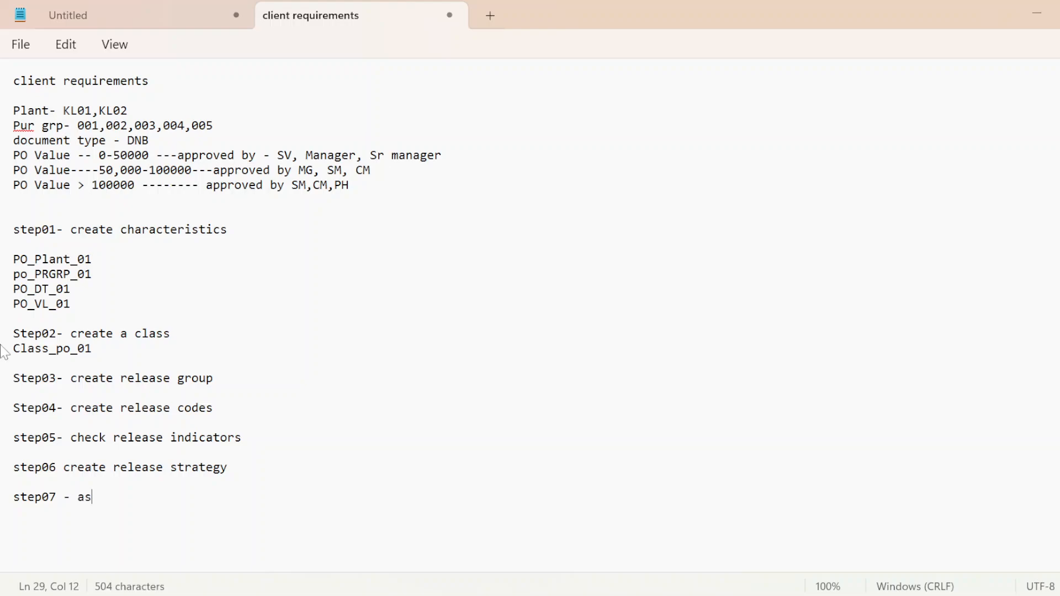
pyautogui.write('object')
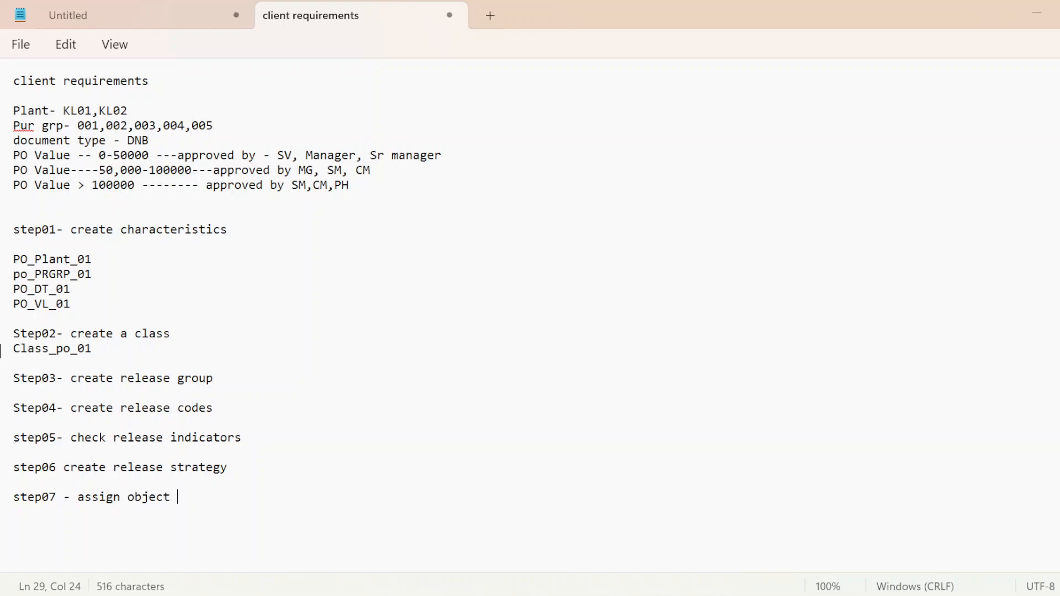
pyautogui.press('Return')
pyautogui.press('capslock')
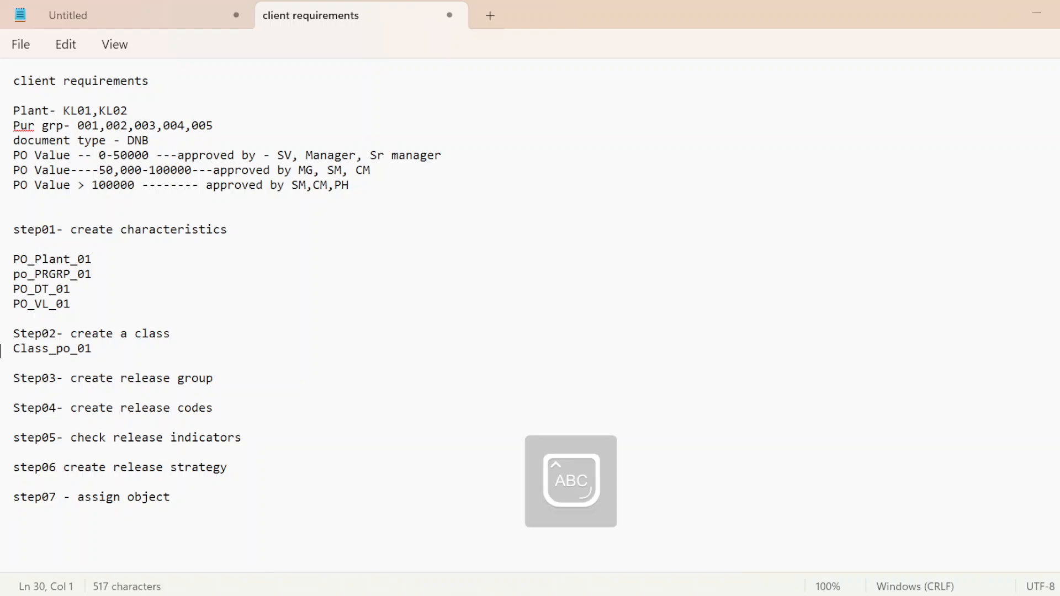
pyautogui.write('T.COD')
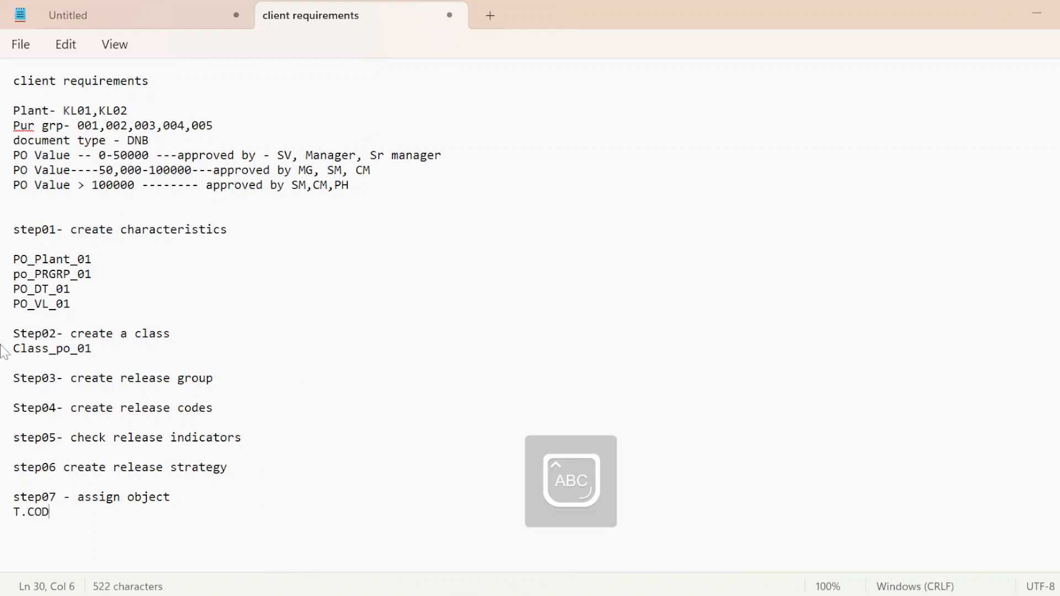
pyautogui.write('E- CL')
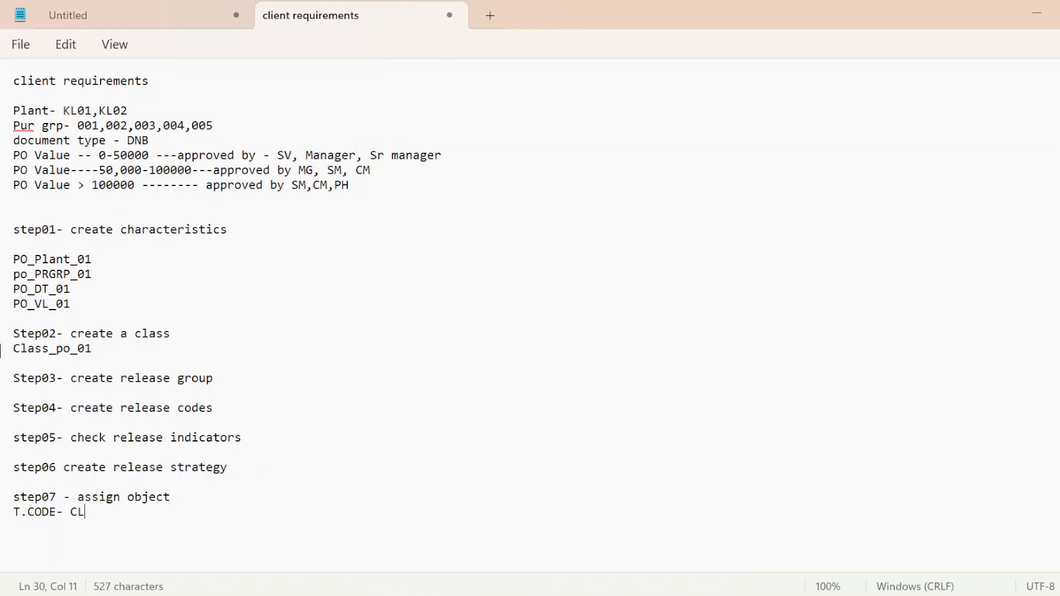
pyautogui.write('24N')
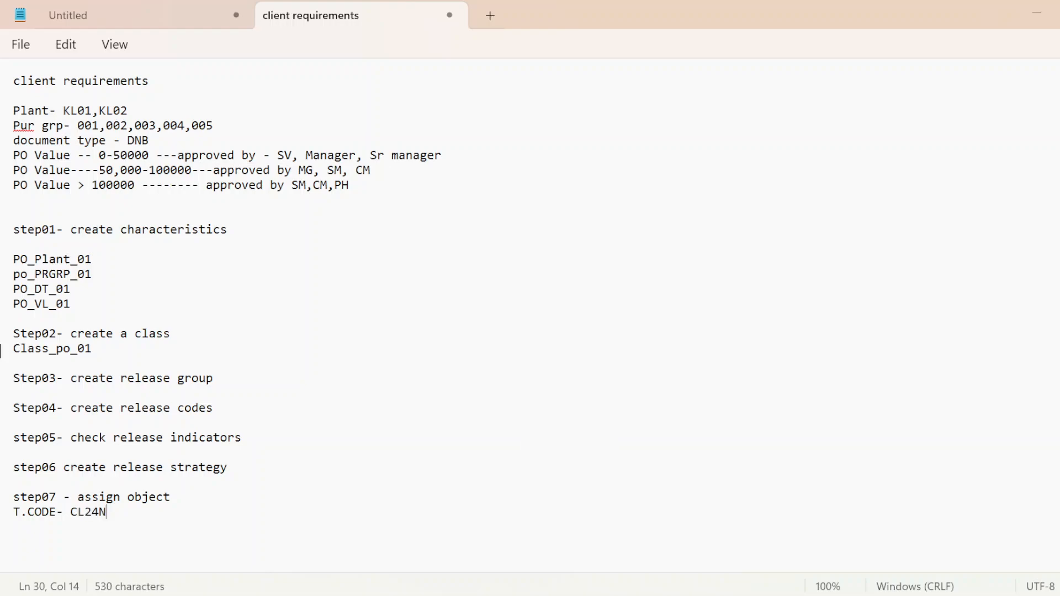
pyautogui.press('Return')
# Step: Switch to SAP and run the entered transaction code /NCL24N to assign objects to a class
pyautogui.hotkey('alt', 'Tab')
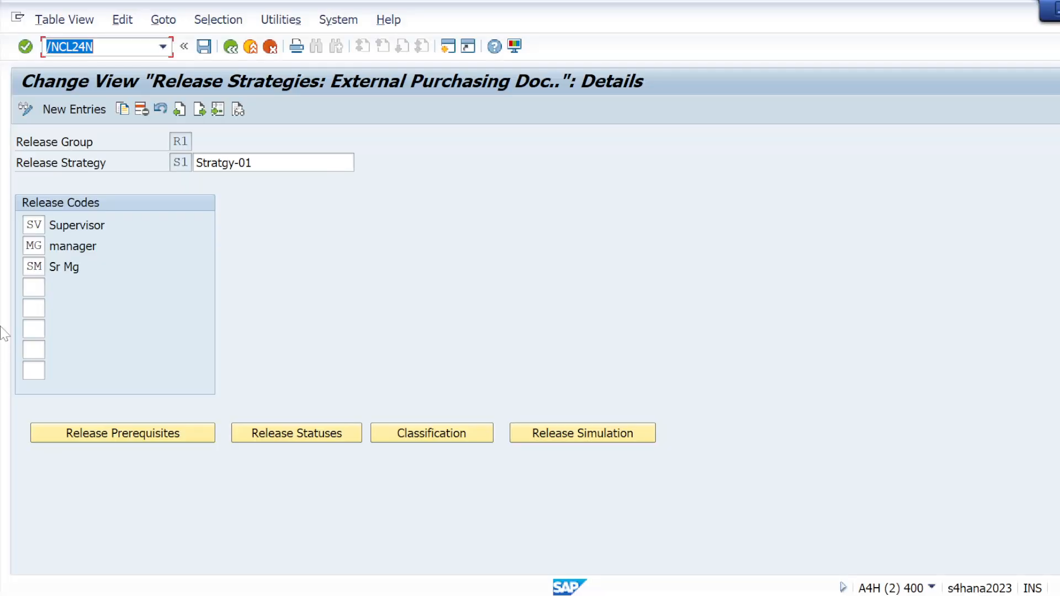
pyautogui.click(127, 47)
pyautogui.press('Return')
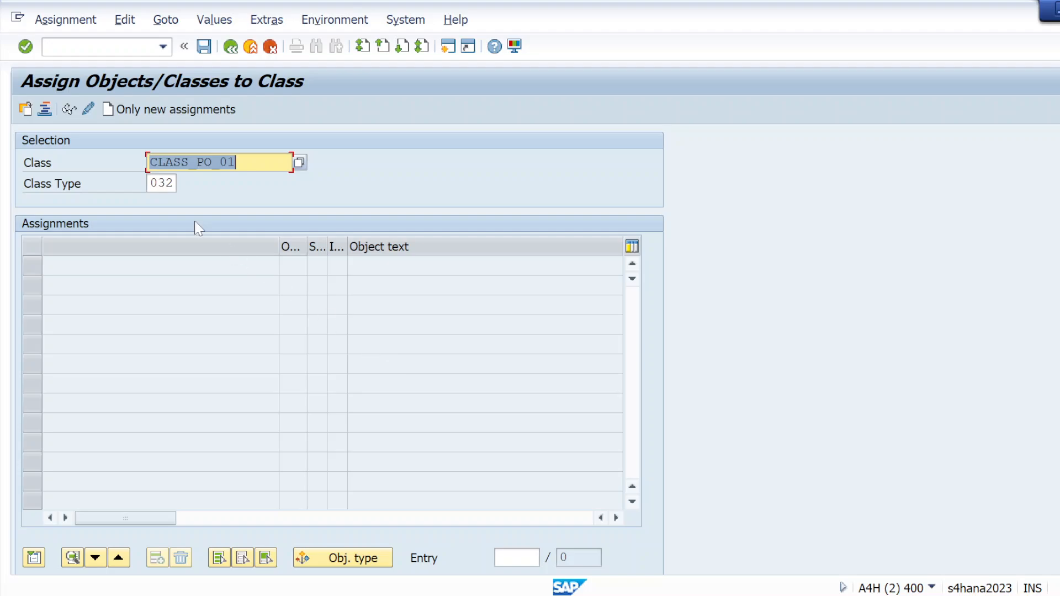
# Step: Check the class name in the Notepad notes, then load the assignments of CLASS_PO_01, class type 032, in SAP
pyautogui.hotkey('alt', 'Tab')
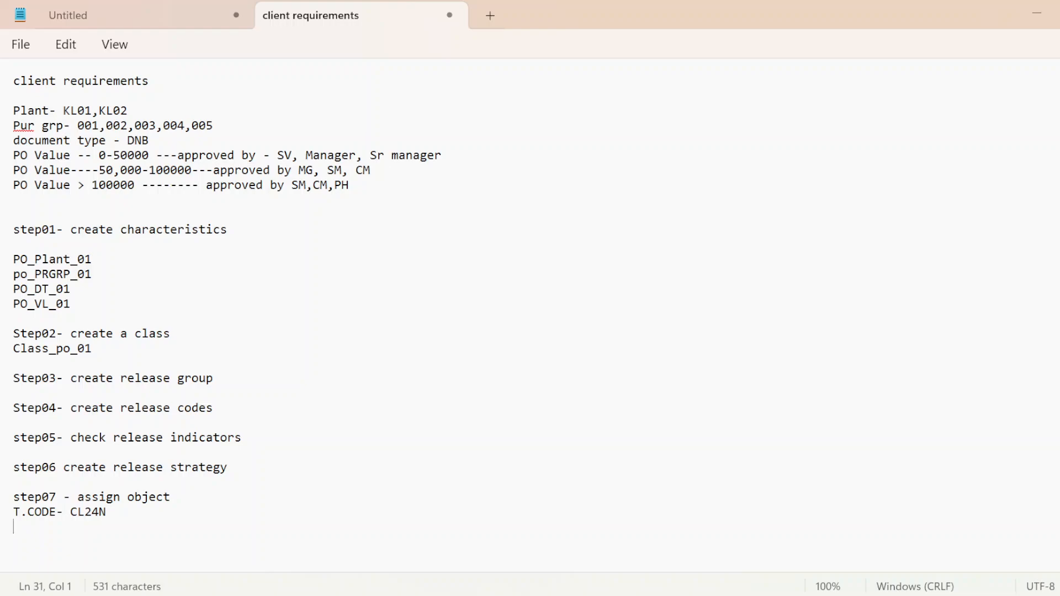
pyautogui.moveTo(92, 349); pyautogui.dragTo(17, 357)
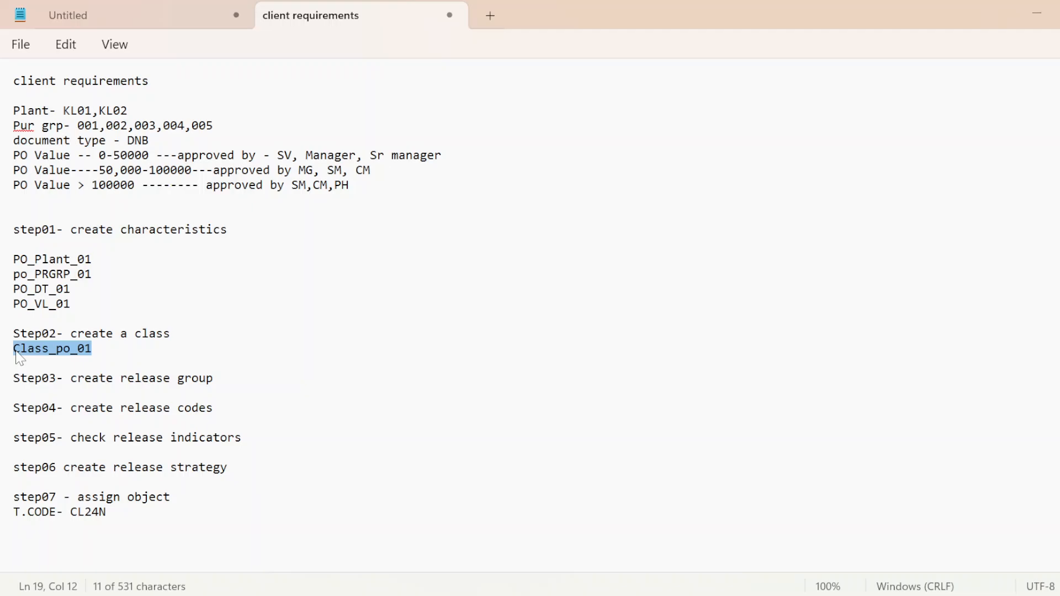
pyautogui.hotkey('alt', 'Tab')
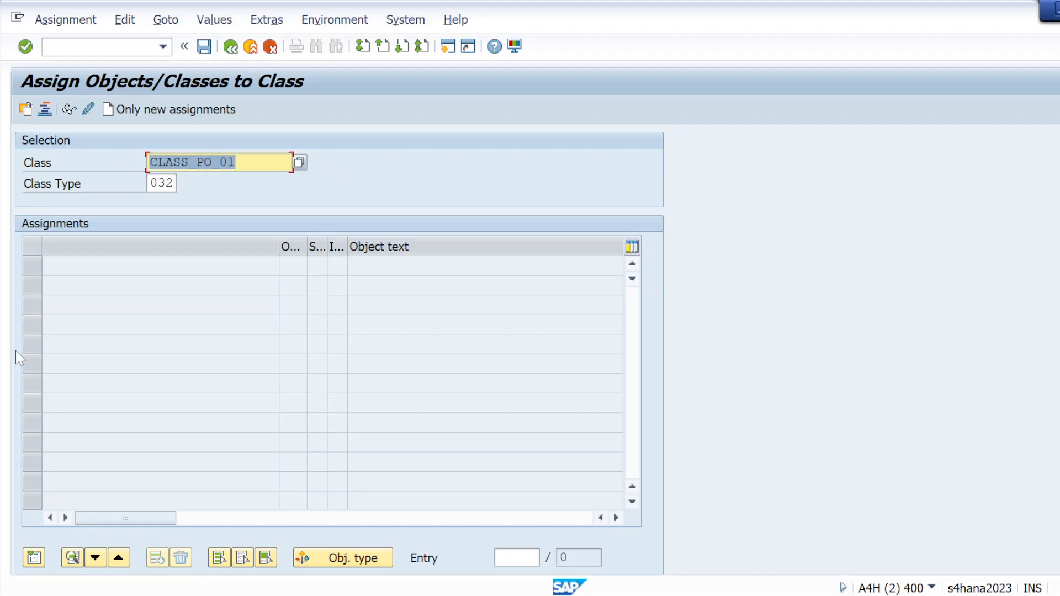
pyautogui.click(26, 47)
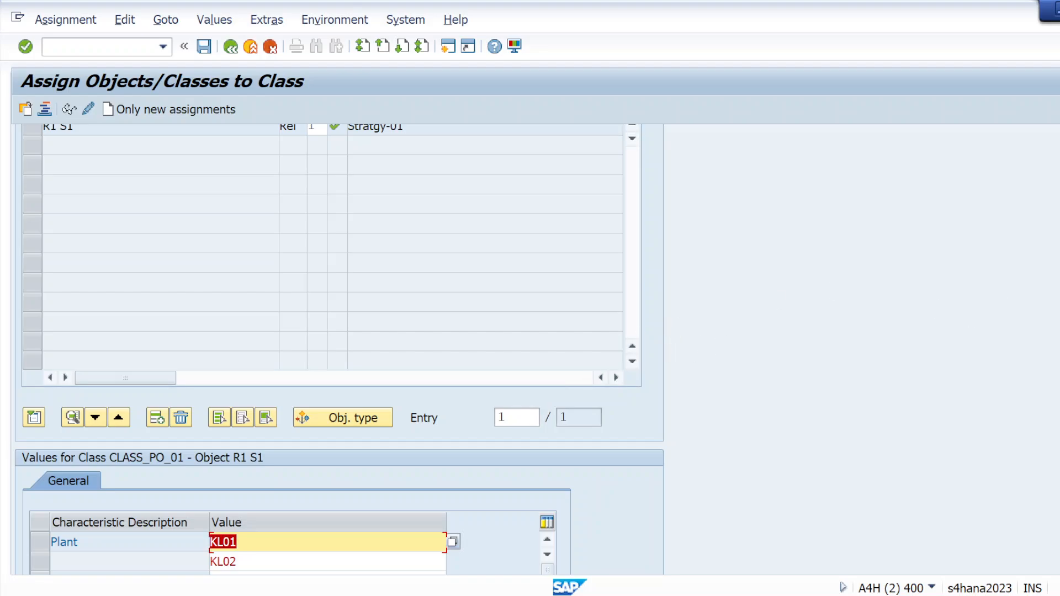
# Step: Review the characteristic values assigned to object R1 S1 and save the class assignments
pyautogui.scroll(3, 339, 350)
pyautogui.scroll(-5, 339, 350)
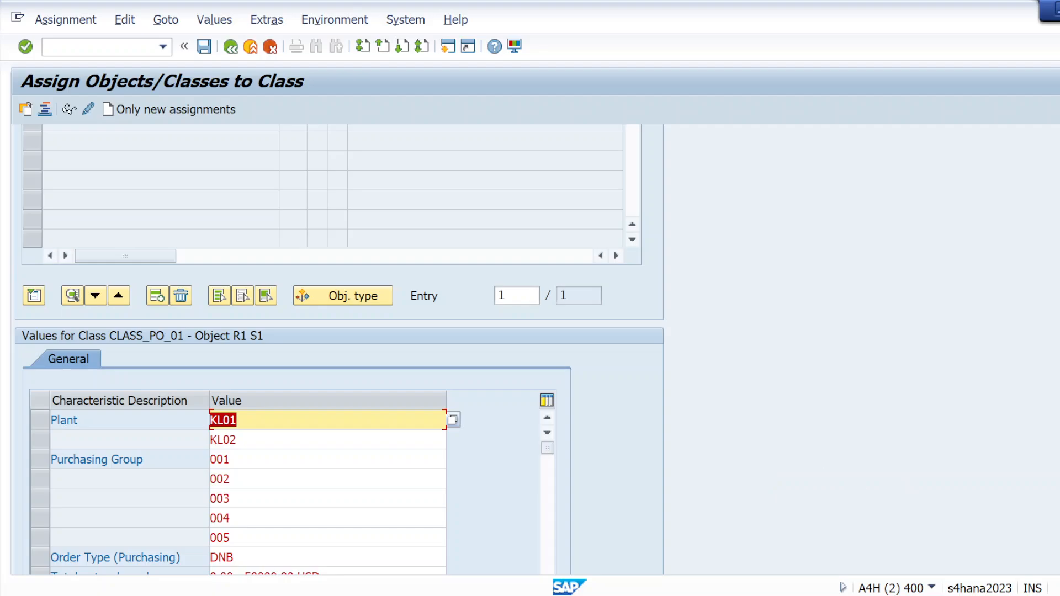
pyautogui.scroll(-3, 340, 350)
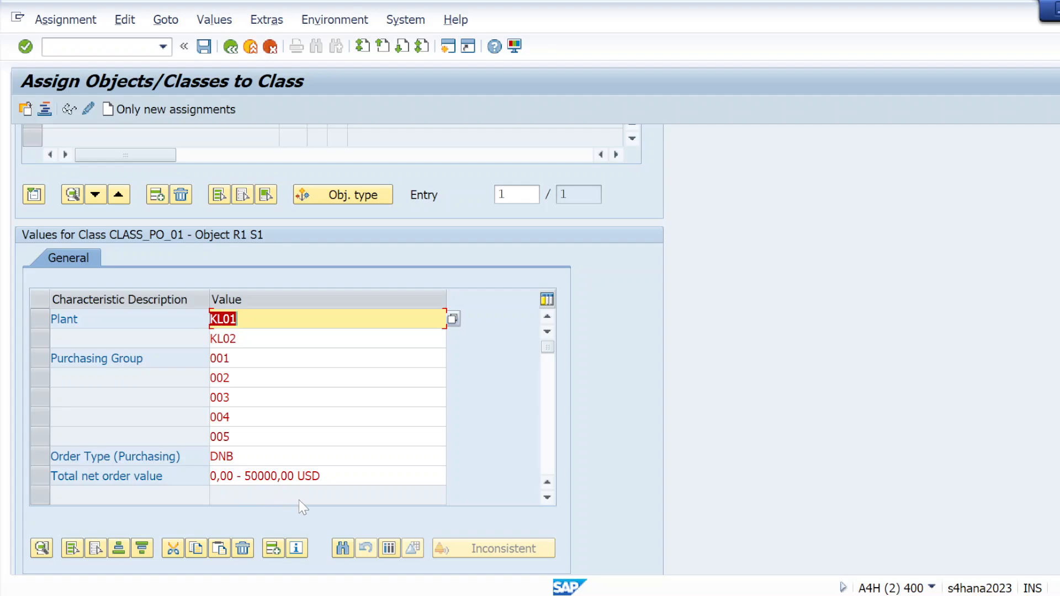
pyautogui.click(204, 46)
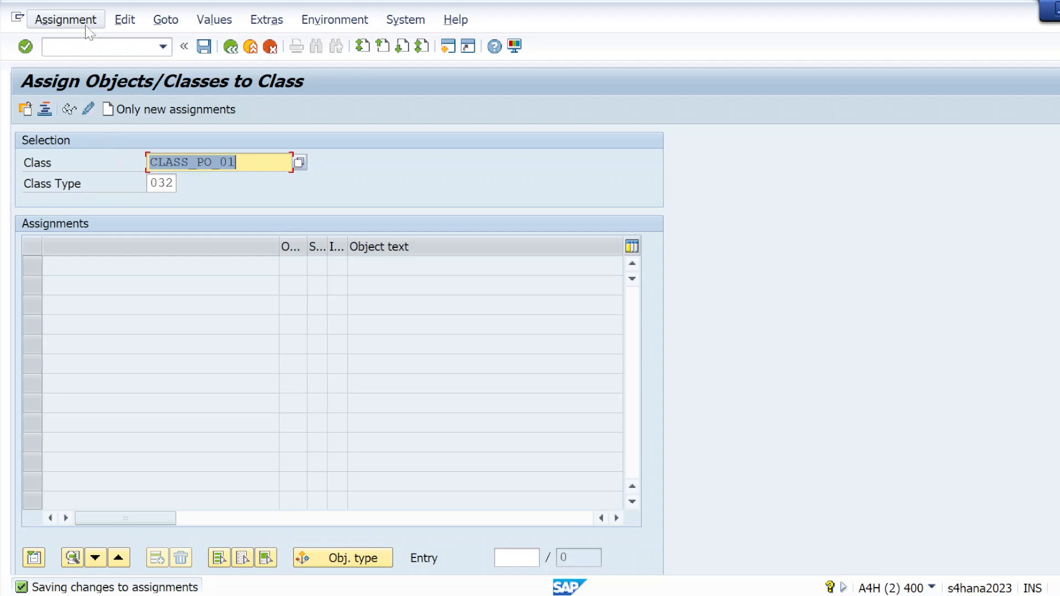
# Step: Open the Create Purchase Order transaction with the code /NME21N
pyautogui.click(86, 46)
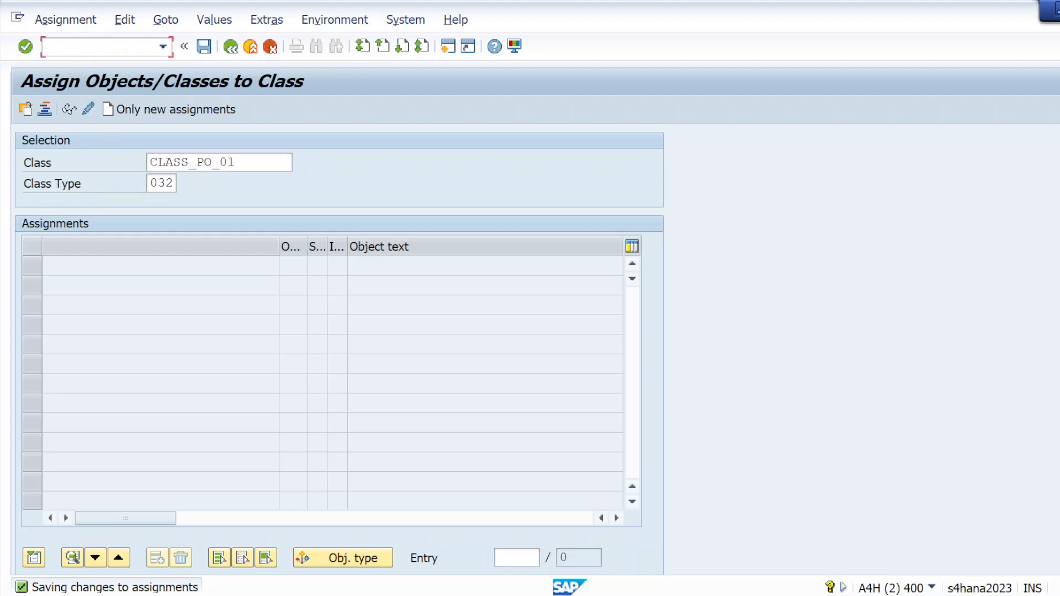
pyautogui.write('/NME21N')
pyautogui.press('Return')
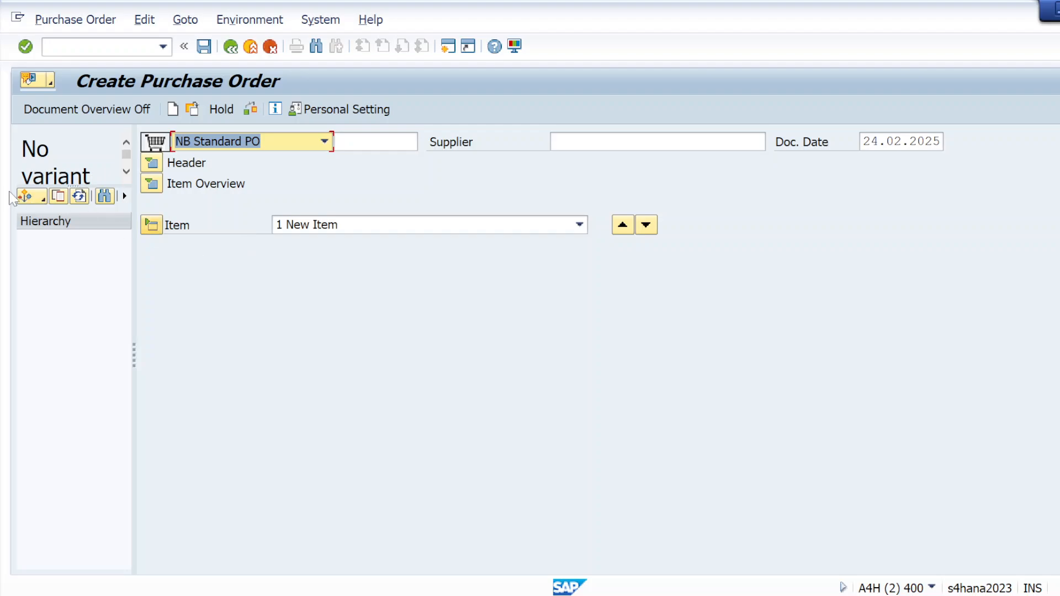
pyautogui.click(25, 196)
pyautogui.click(205, 595)
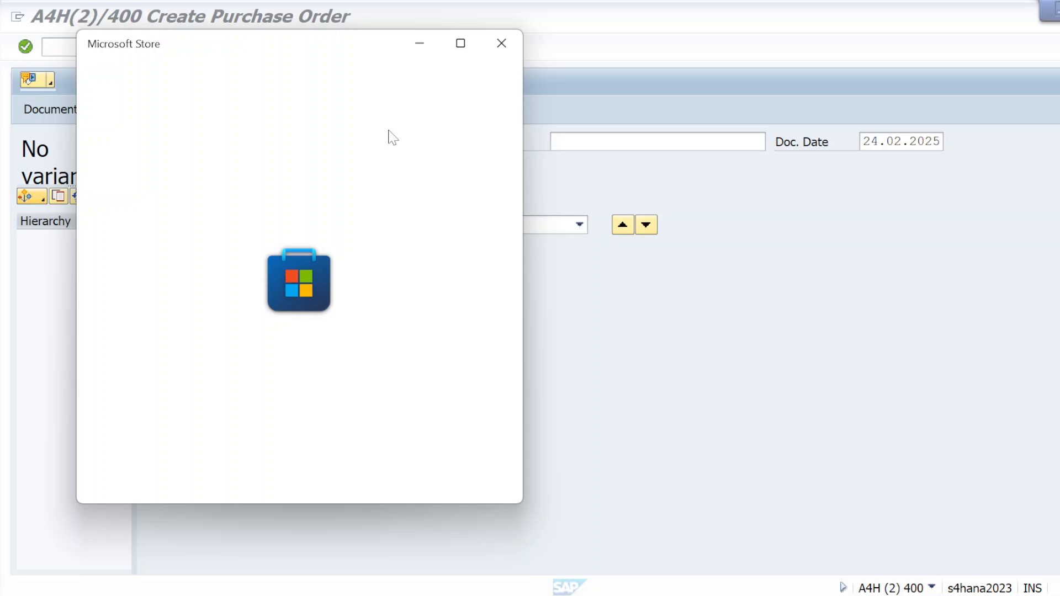
# Step: Close the Microsoft Store window and set the purchase order's document type to DNB Domestic procurement
pyautogui.click(504, 42)
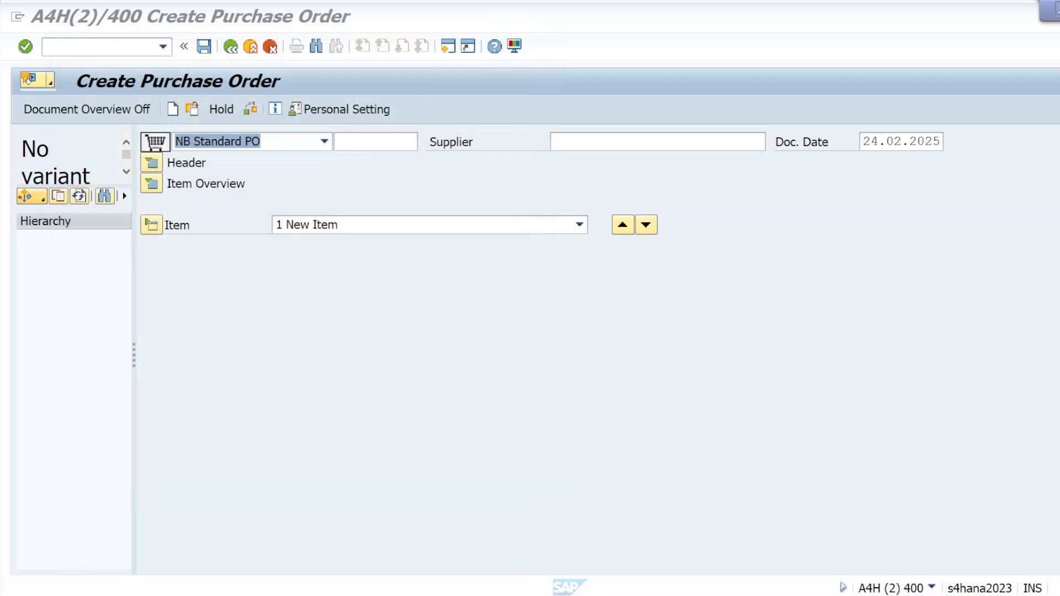
pyautogui.click(329, 142)
pyautogui.scroll(5, 232, 276)
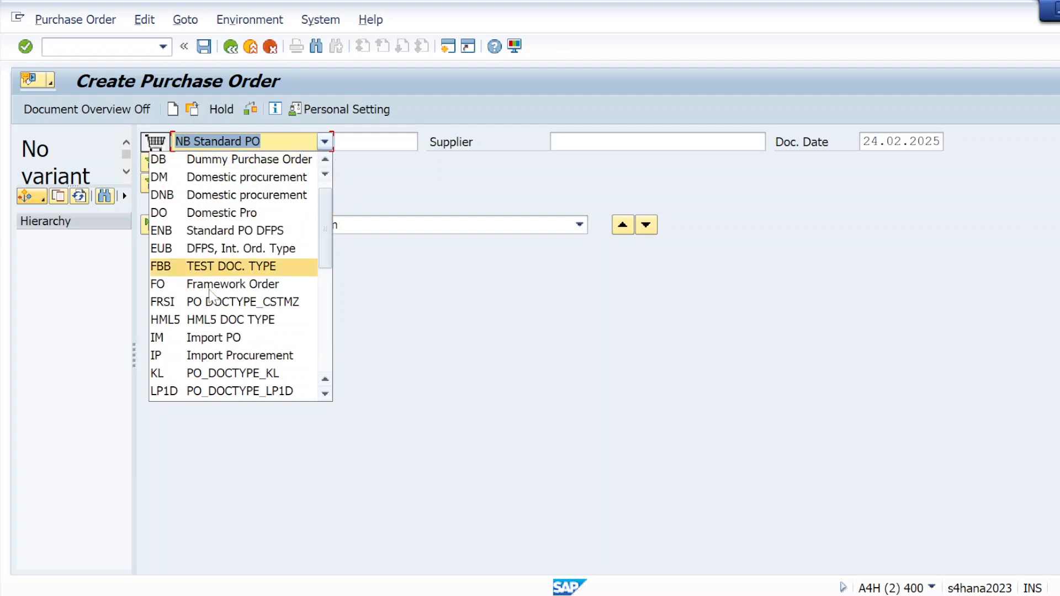
pyautogui.click(183, 194)
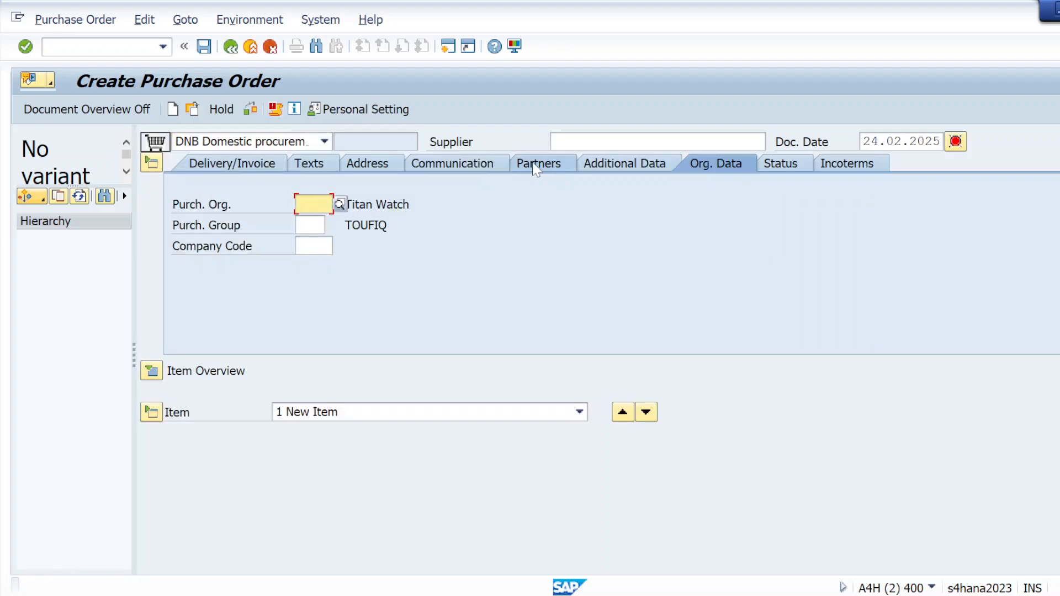
# Step: Enter purchasing organization krp1, purchasing group 001 and company code krip, and choose vendor 019 as the supplier
pyautogui.click(307, 204)
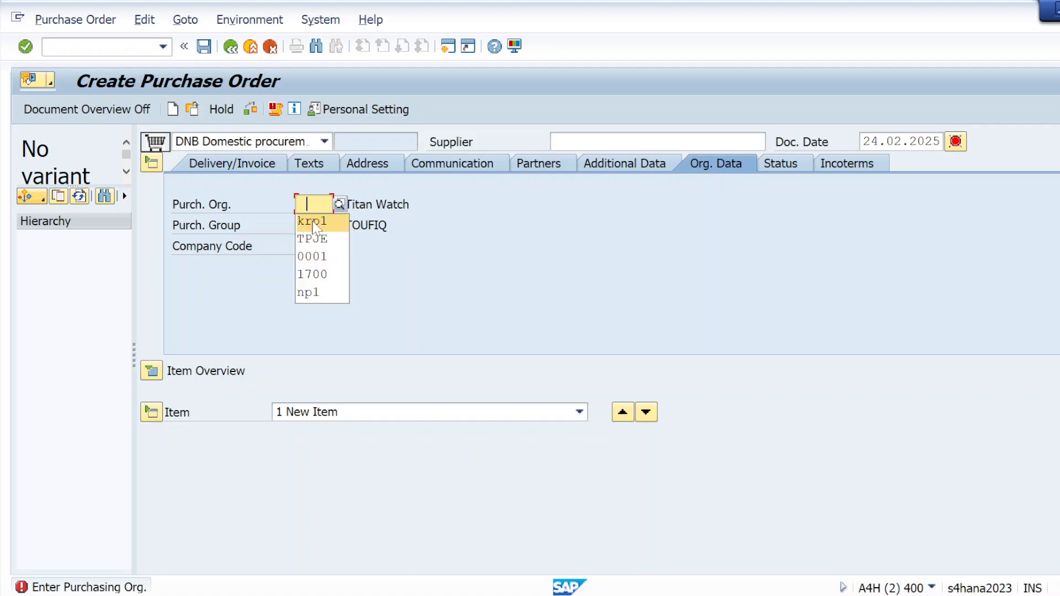
pyautogui.click(312, 221)
pyautogui.click(307, 225)
pyautogui.click(314, 245)
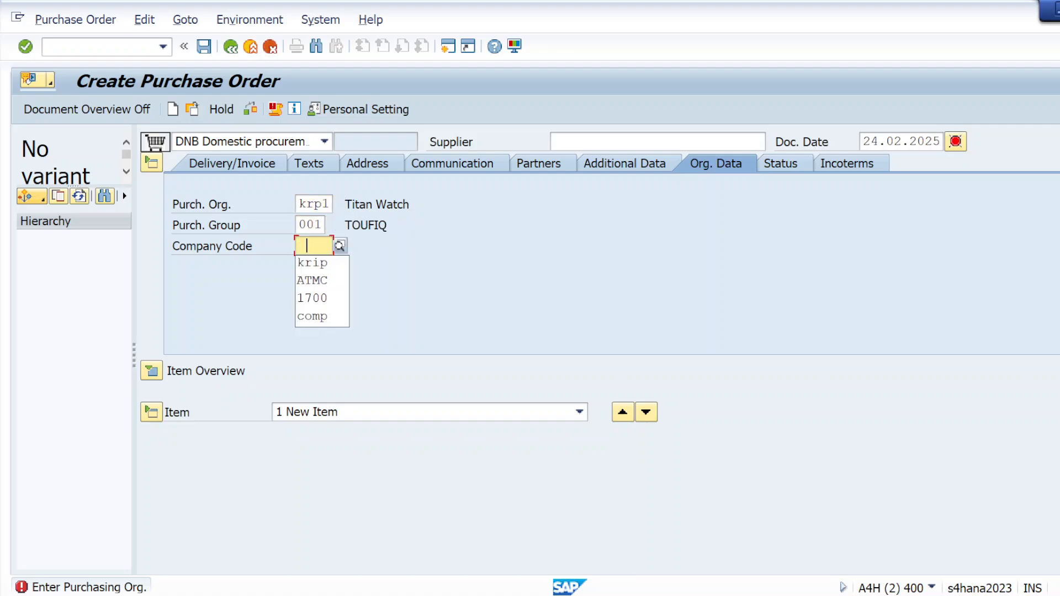
pyautogui.click(315, 260)
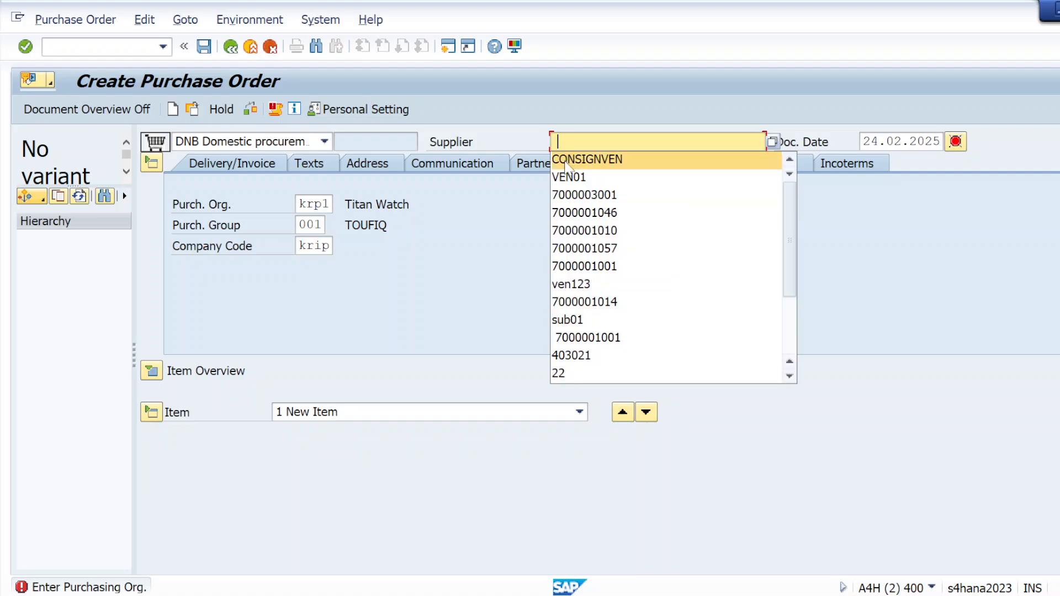
pyautogui.click(568, 194)
# Step: Expand the item overview and enter material MAT01 with PO quantity 100 and net price 10 in the first row
pyautogui.click(152, 370)
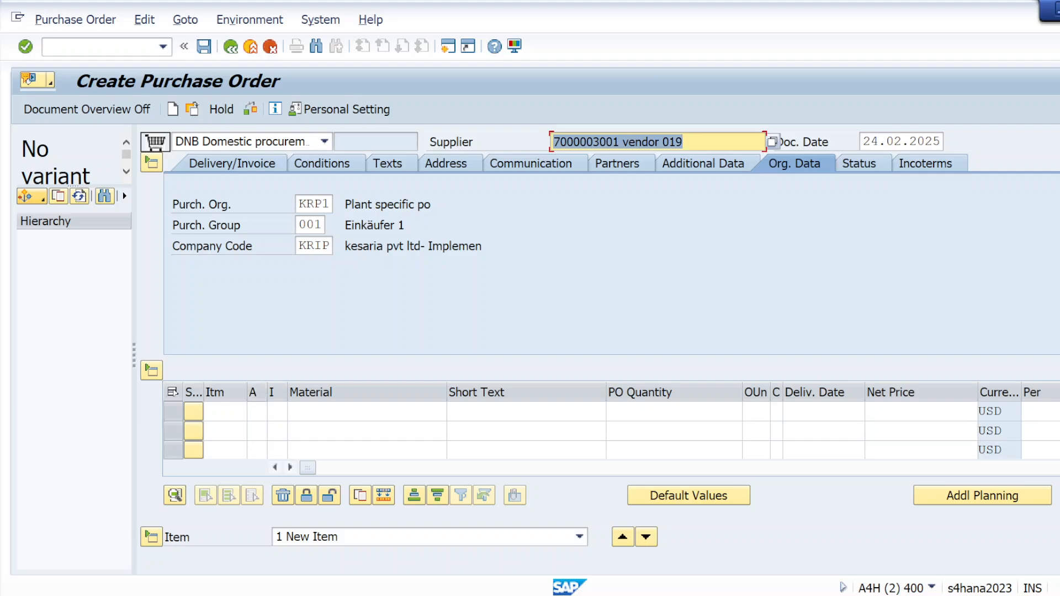
pyautogui.click(309, 411)
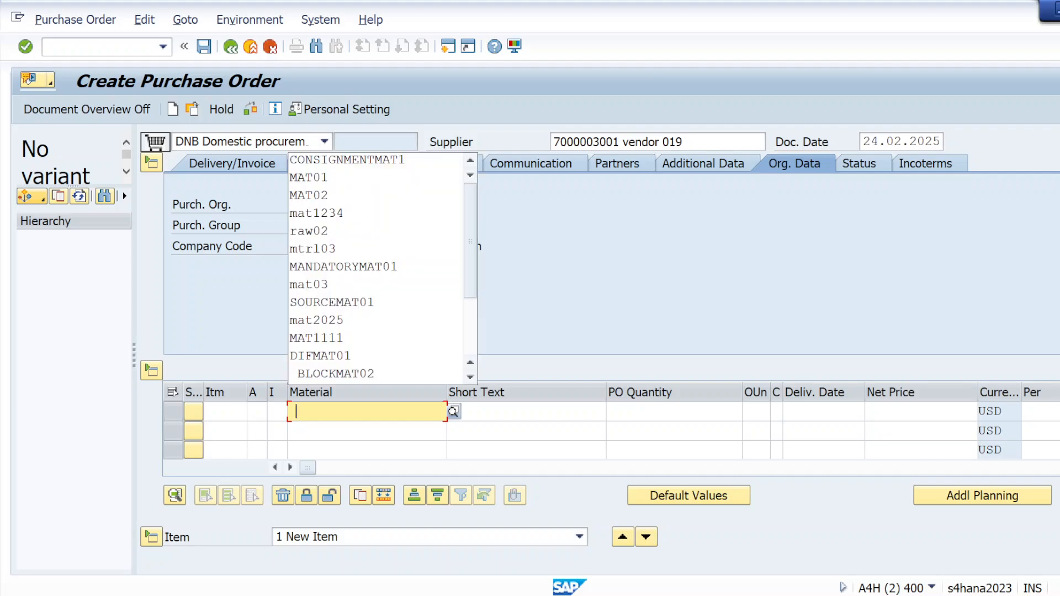
pyautogui.click(323, 178)
pyautogui.click(632, 413)
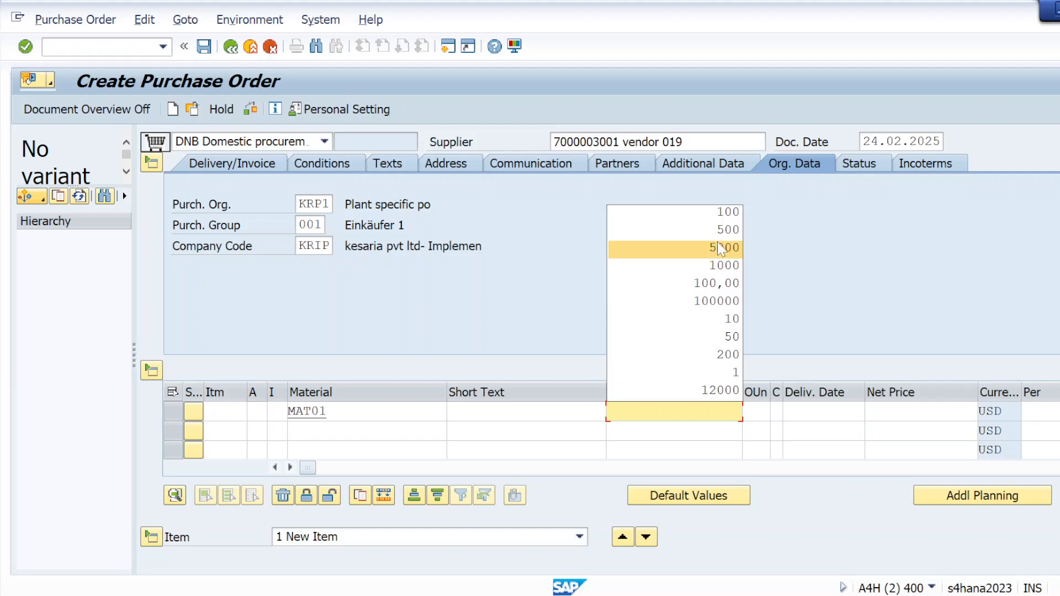
pyautogui.click(718, 212)
pyautogui.click(923, 412)
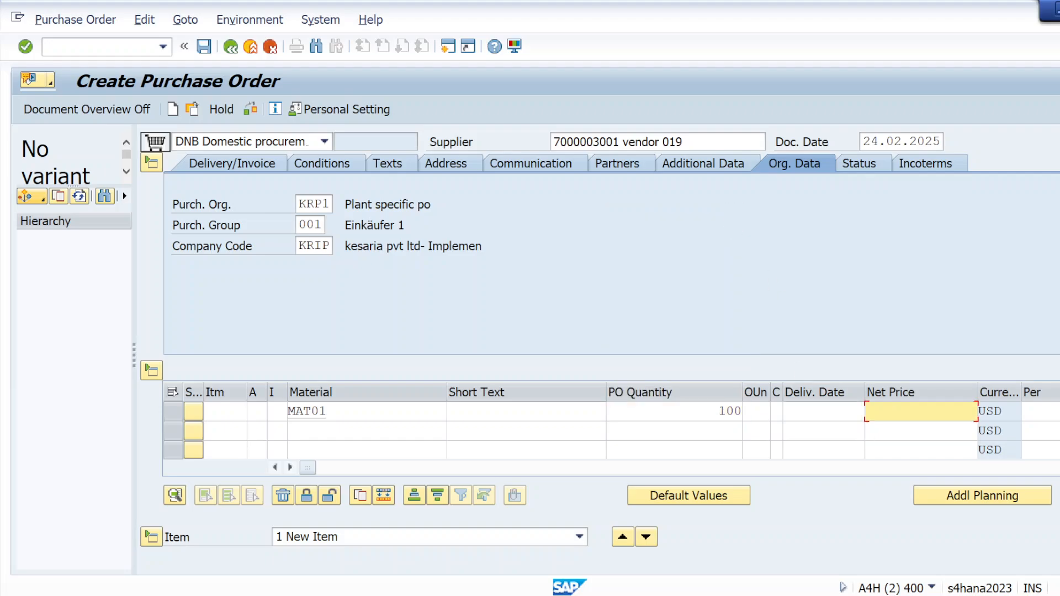
pyautogui.click(927, 434)
# Step: Assign plant kl01 and storage location Storage loc01 to the MAT01 item
pyautogui.moveTo(308, 468); pyautogui.dragTo(402, 468)
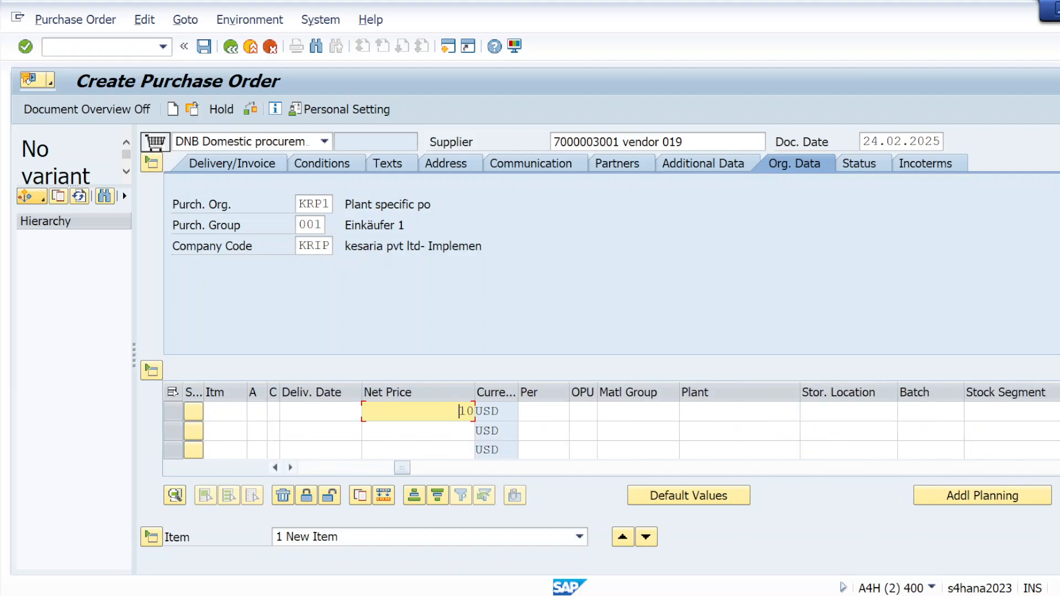
pyautogui.click(706, 412)
pyautogui.click(707, 430)
pyautogui.click(828, 412)
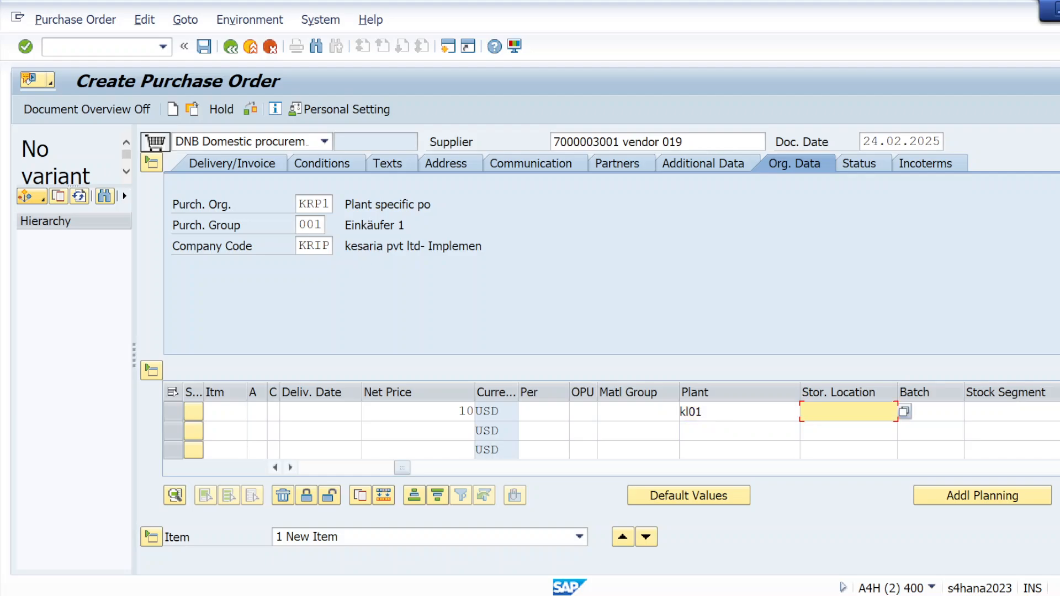
pyautogui.click(836, 431)
pyautogui.moveTo(402, 468); pyautogui.dragTo(516, 468)
# Step: Check the purchase order and review the release codes and their status in its header release strategy
pyautogui.click(251, 109)
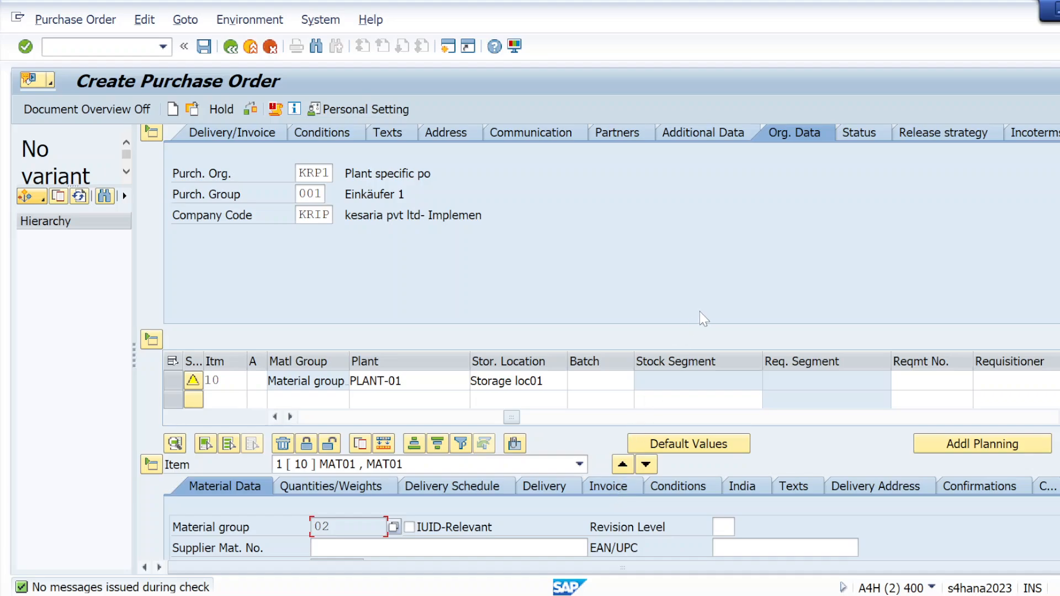
pyautogui.click(917, 138)
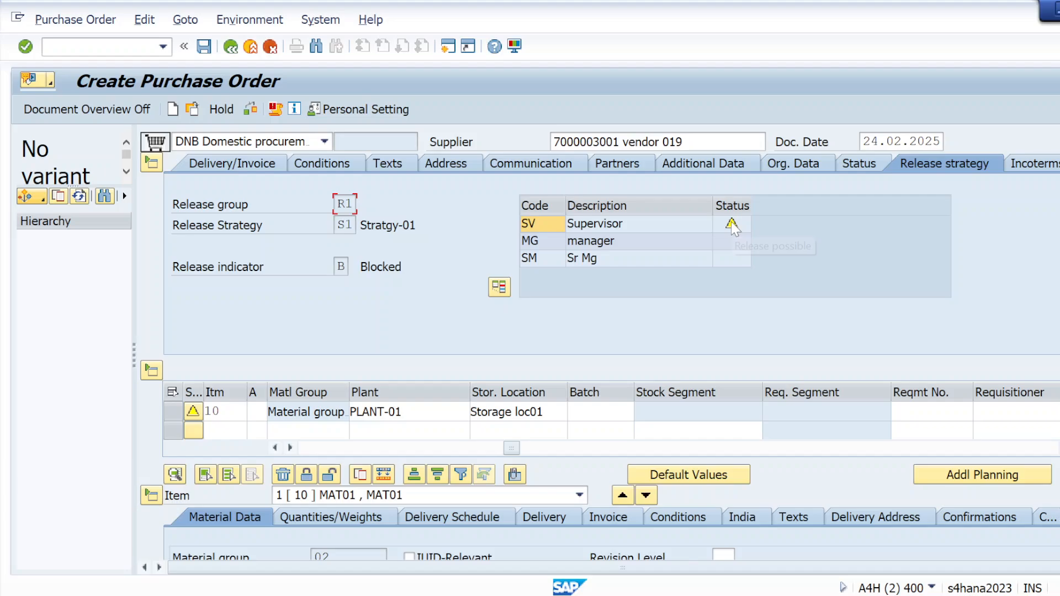
pyautogui.moveTo(731, 221)
# Step: Switch to the client requirements notes in Notepad
pyautogui.hotkey('alt', 'Tab')
pyautogui.hotkey('alt', 'Tab')
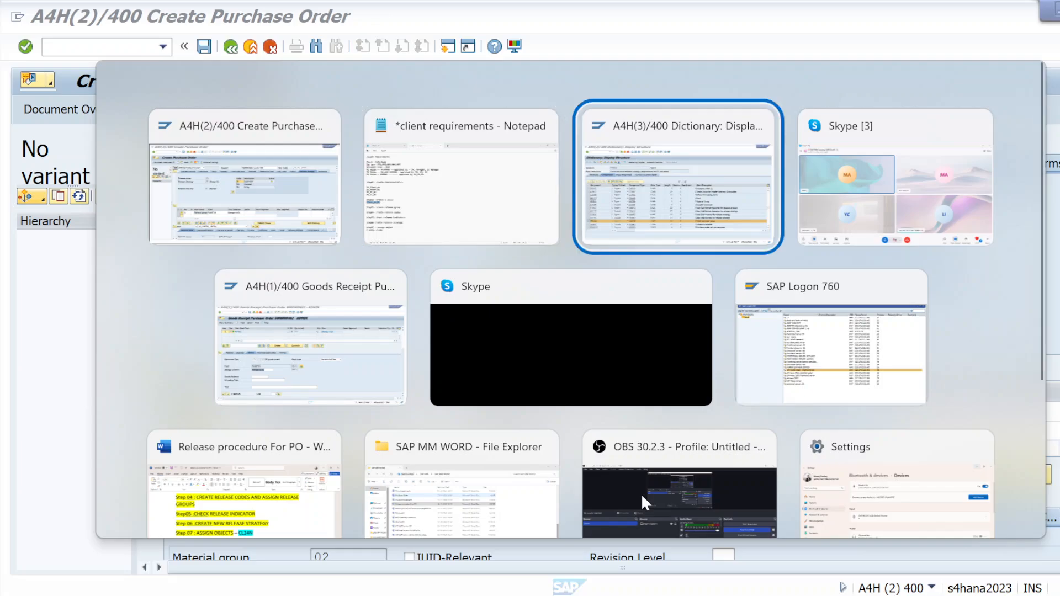
pyautogui.hotkey('alt', 'shift', 'Tab')
pyautogui.hotkey('alt', 'shift', 'Tab')
pyautogui.hotkey('alt', 'Tab')
pyautogui.hotkey('alt', 'Tab')
pyautogui.hotkey('alt', 'shift', 'Tab')
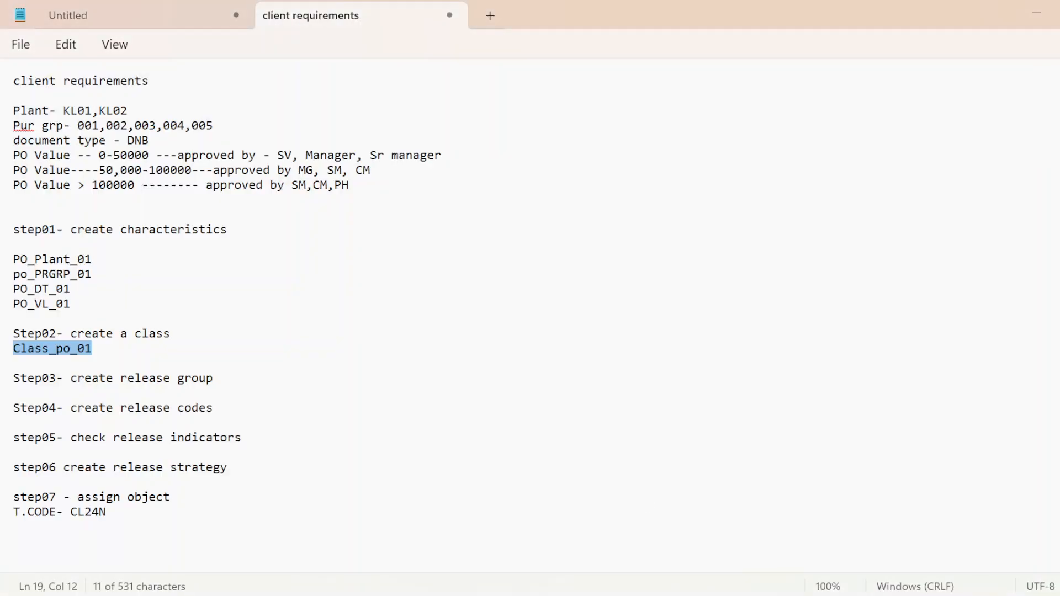
# Step: Insert "Strategy S1--" at the start of the 0-50000 PO value line
pyautogui.click(15, 160)
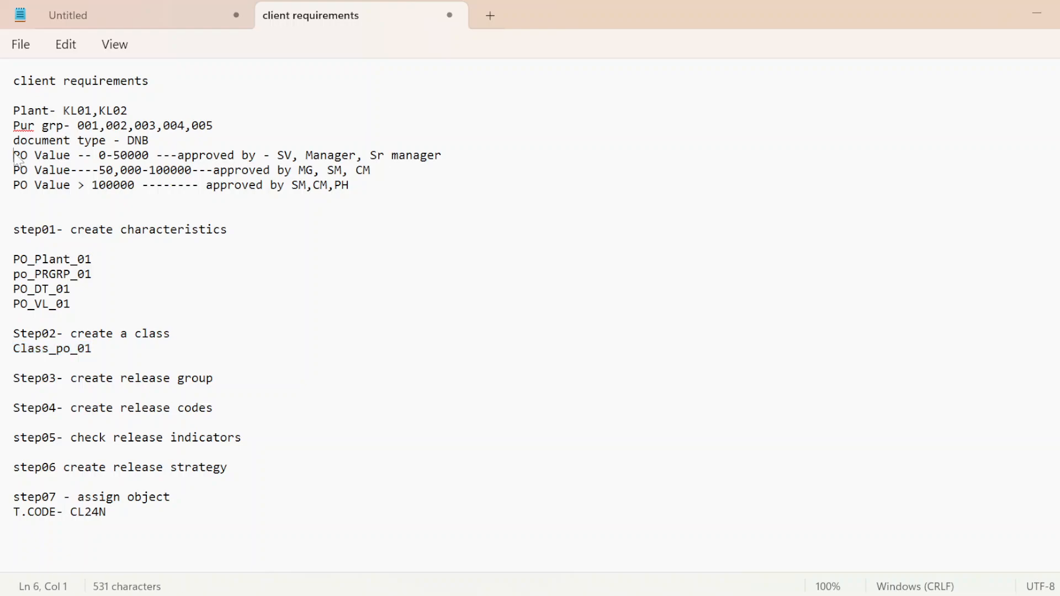
pyautogui.write('S')
pyautogui.press('capslock')
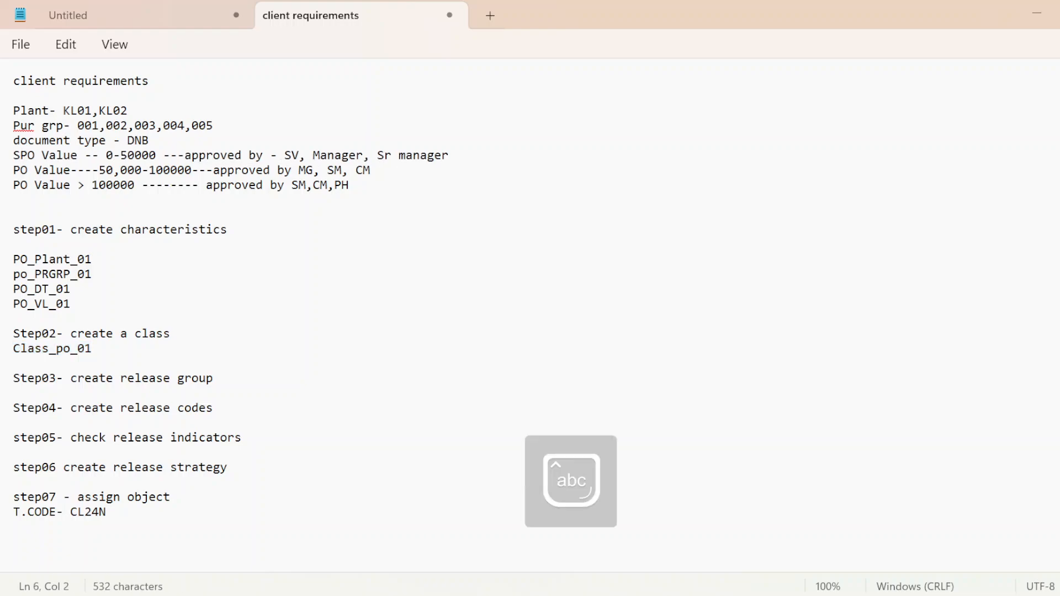
pyautogui.write('te')
pyautogui.press('BackSpace')
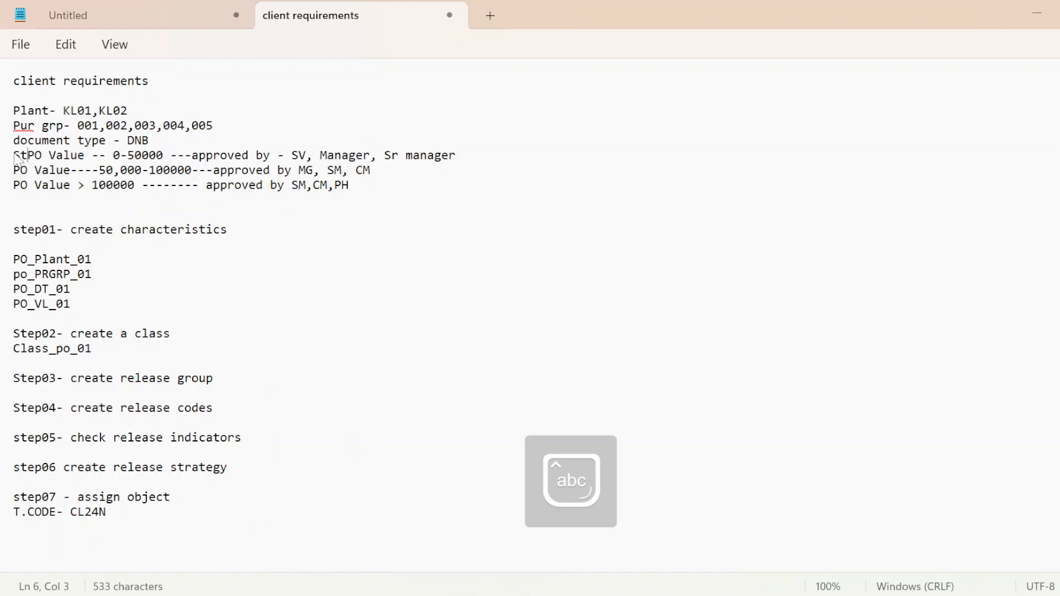
pyautogui.write('rate')
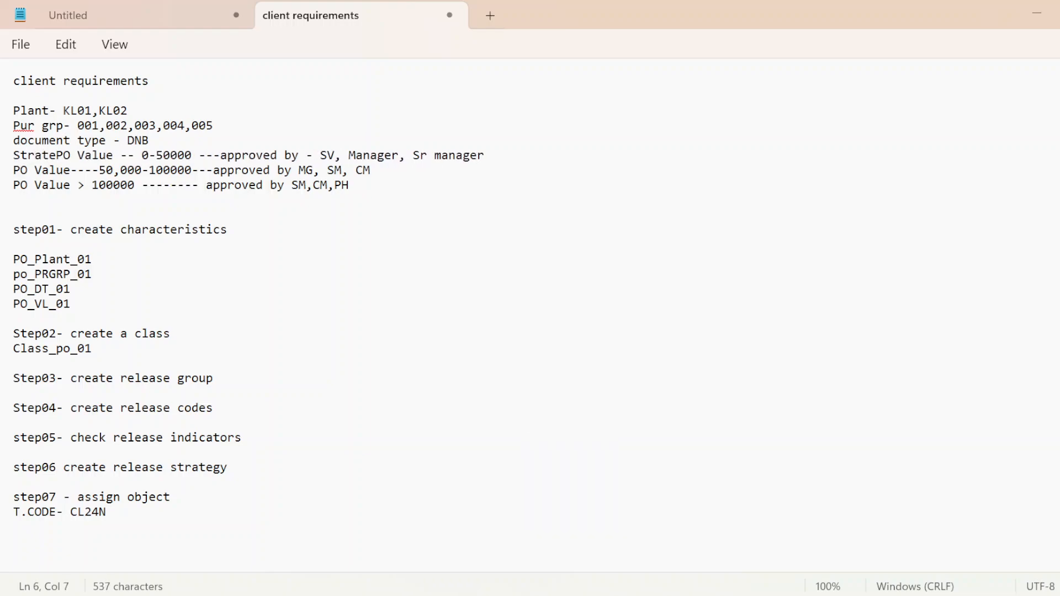
pyautogui.write('gy s')
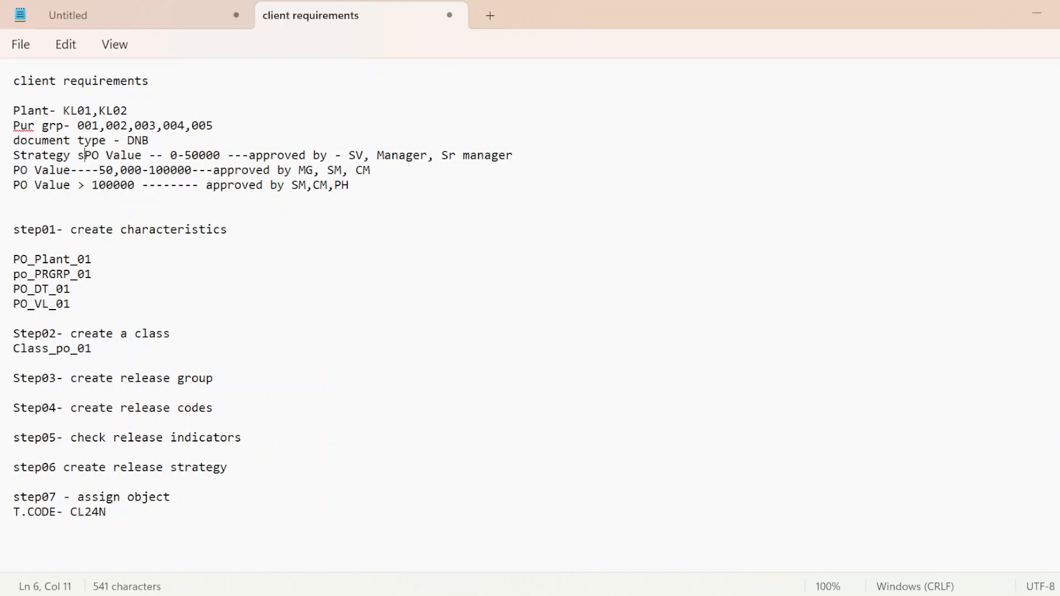
pyautogui.press('BackSpace')
pyautogui.press('capslock')
pyautogui.write('S1')
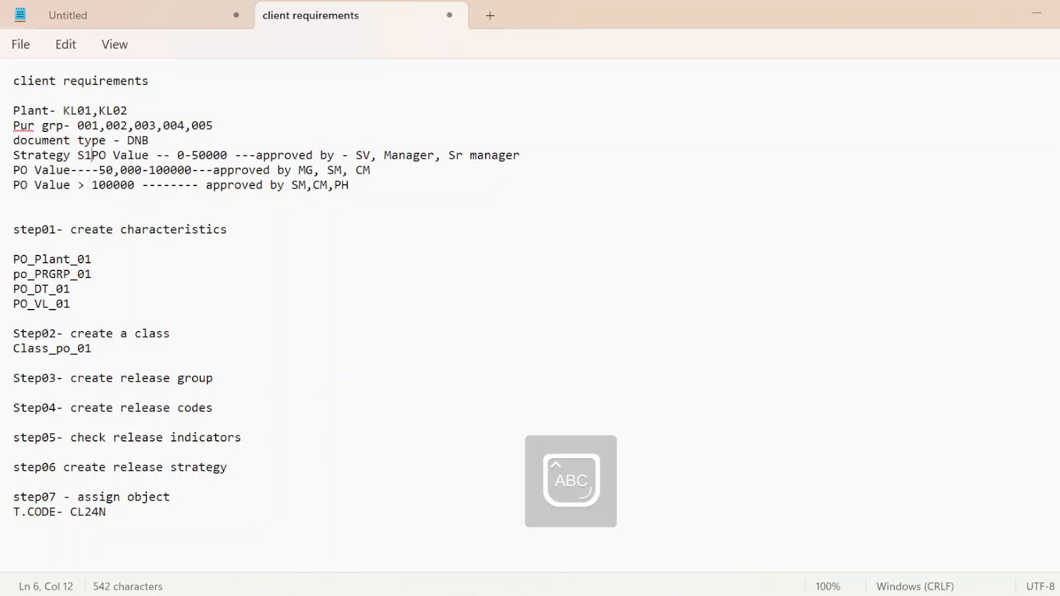
pyautogui.write('--')
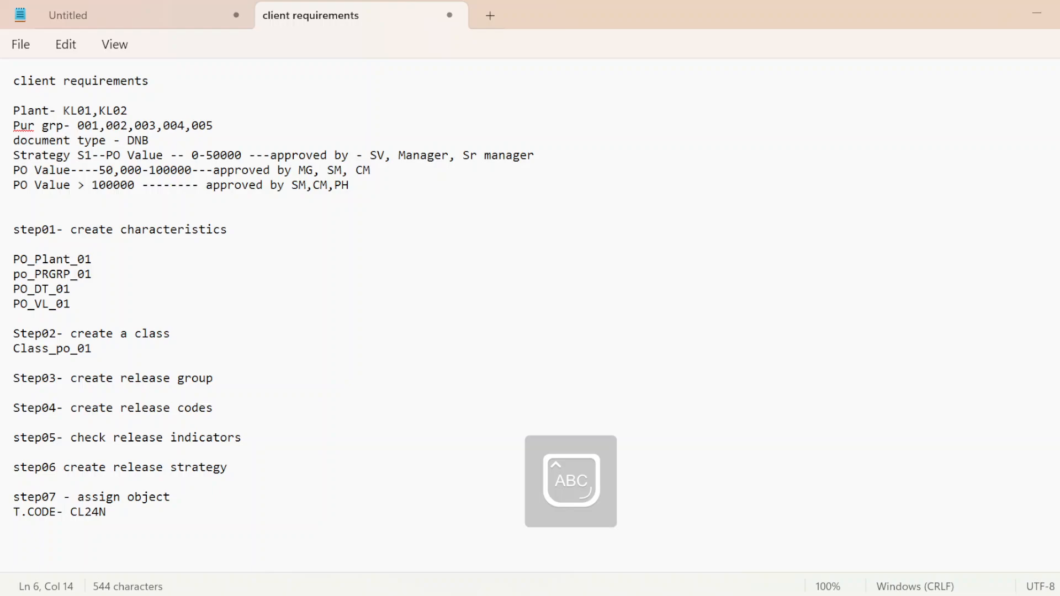
# Step: Copy the "Strategy S1" label to the start of the 50,000-100000 PO value line and change it to "Strategy S2"
pyautogui.click(10, 172)
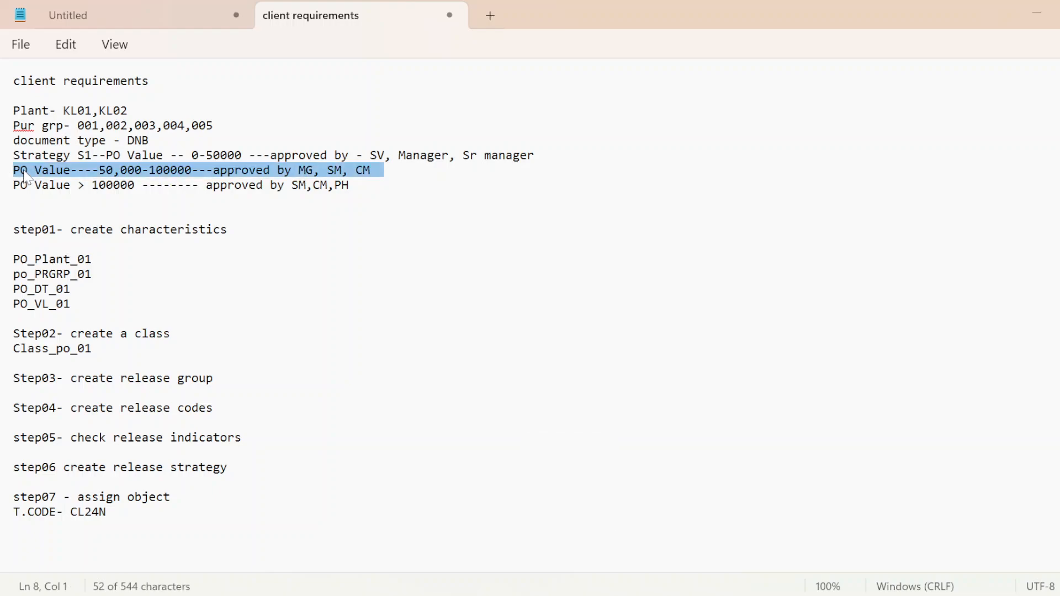
pyautogui.click(21, 175)
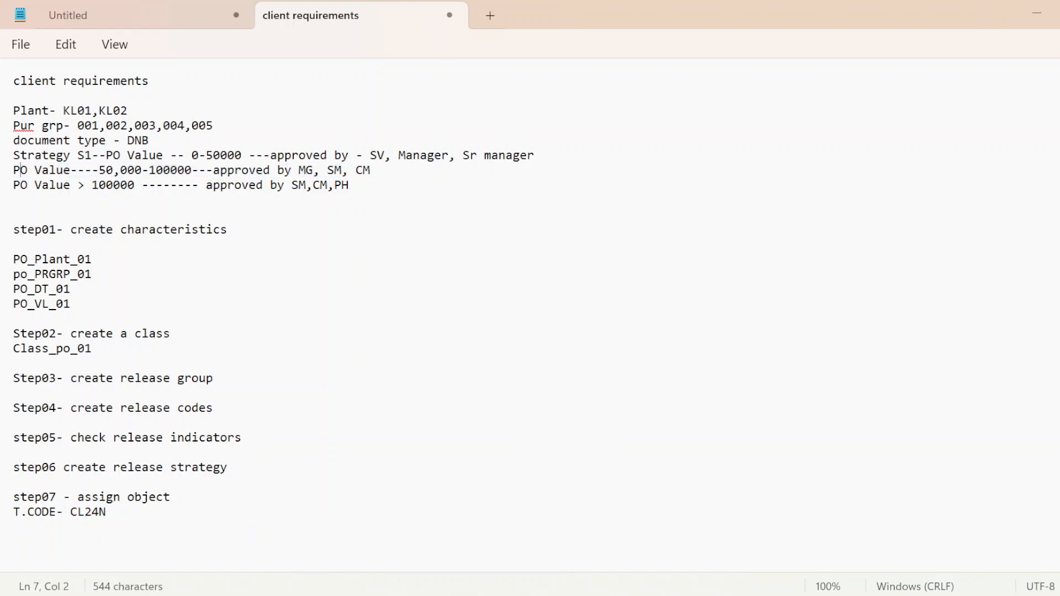
pyautogui.click(16, 157)
pyautogui.moveTo(14, 156); pyautogui.dragTo(98, 162)
pyautogui.hotkey('ctrl', 'c')
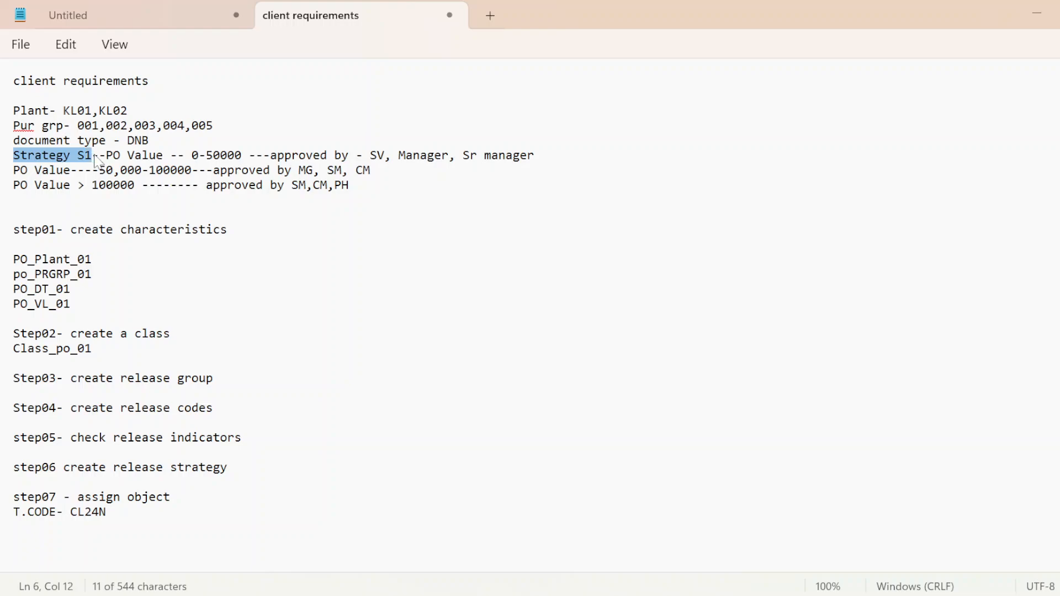
pyautogui.click(50, 171)
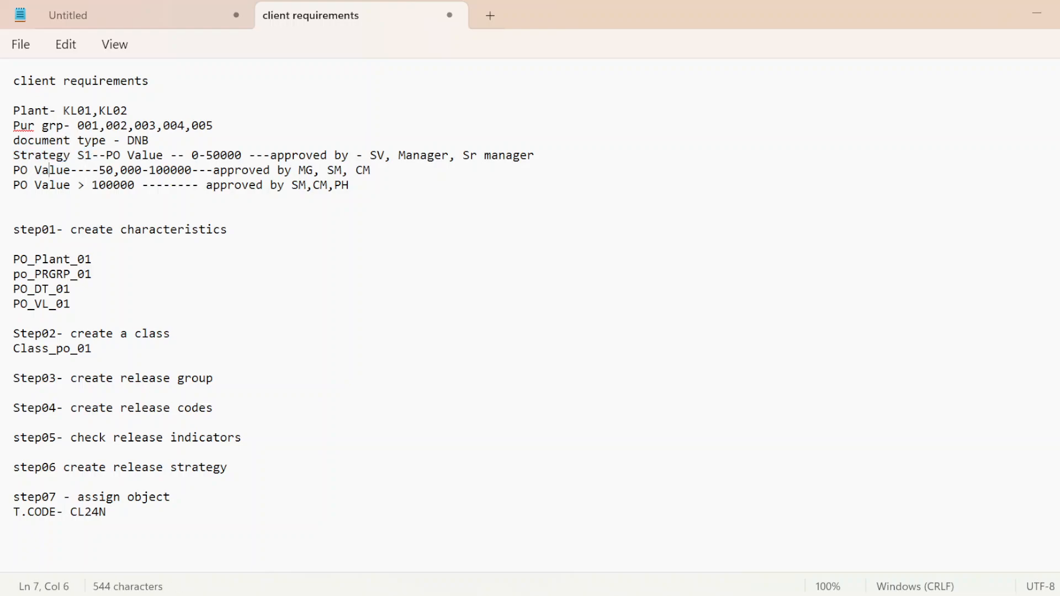
pyautogui.hotkey('ctrl', 'v')
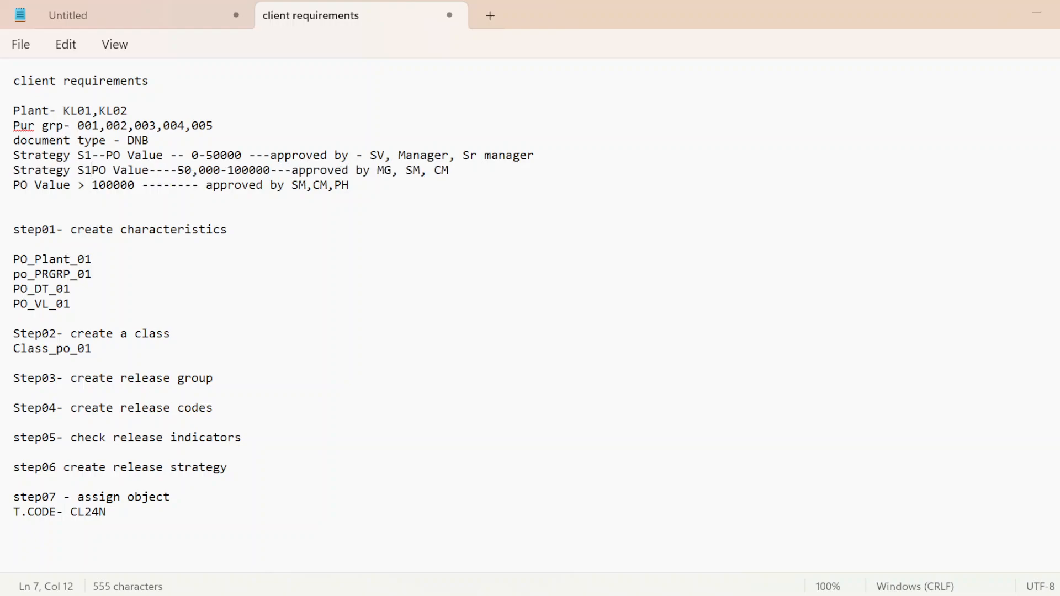
pyautogui.press('BackSpace')
pyautogui.write('2')
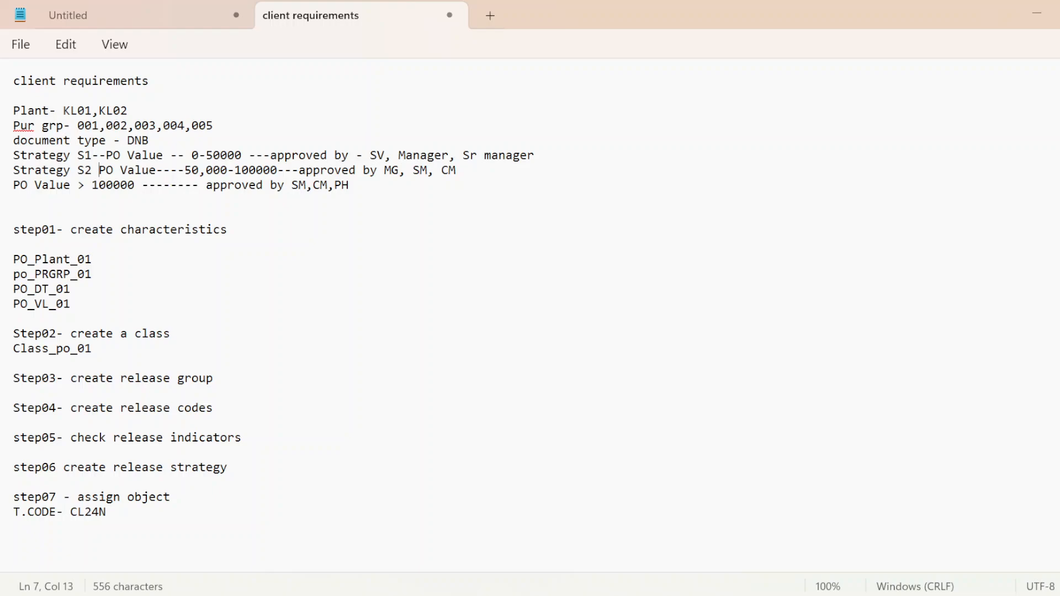
# Step: Paste the strategy label before the PO value > 100000 line and change it to "Strategy S3"
pyautogui.click(14, 185)
pyautogui.hotkey('ctrl', 'v')
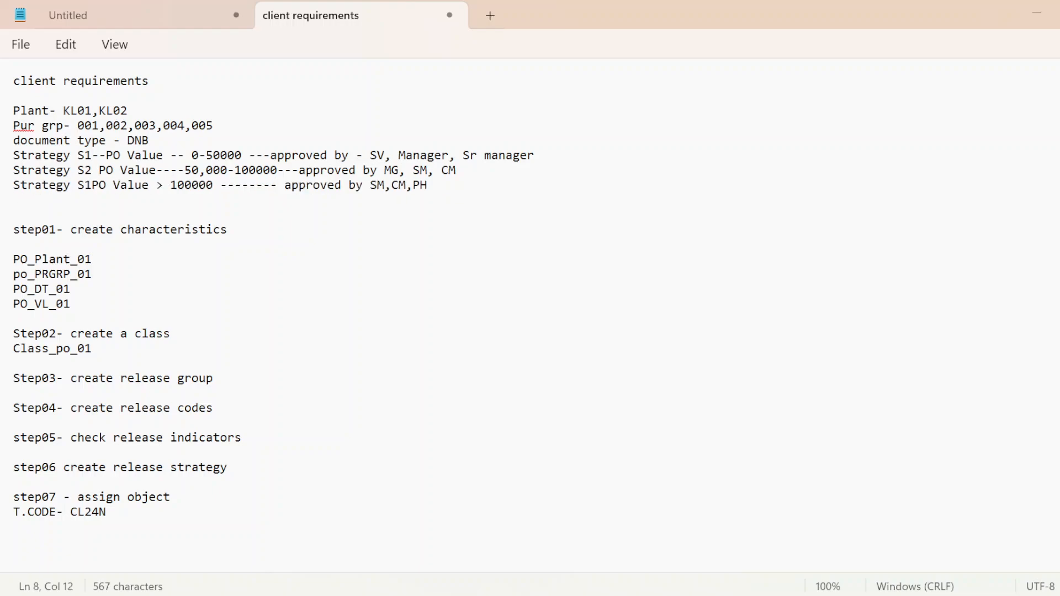
pyautogui.press('BackSpace')
pyautogui.write('3')
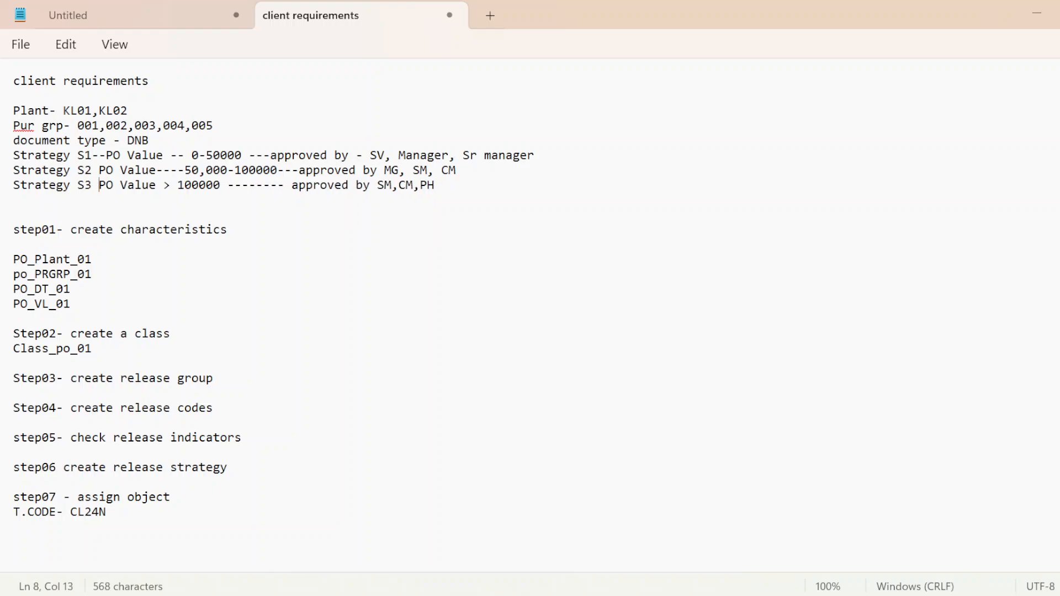
# Step: Switch back to SAP, save the purchase order and select its document number in the creation message details
pyautogui.hotkey('alt', 'Tab')
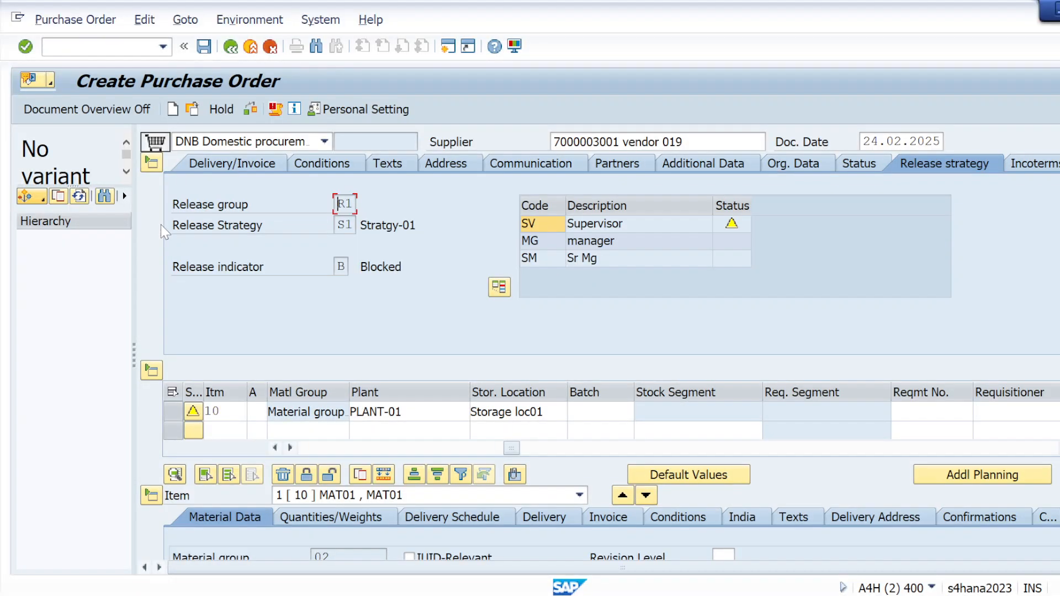
pyautogui.click(203, 47)
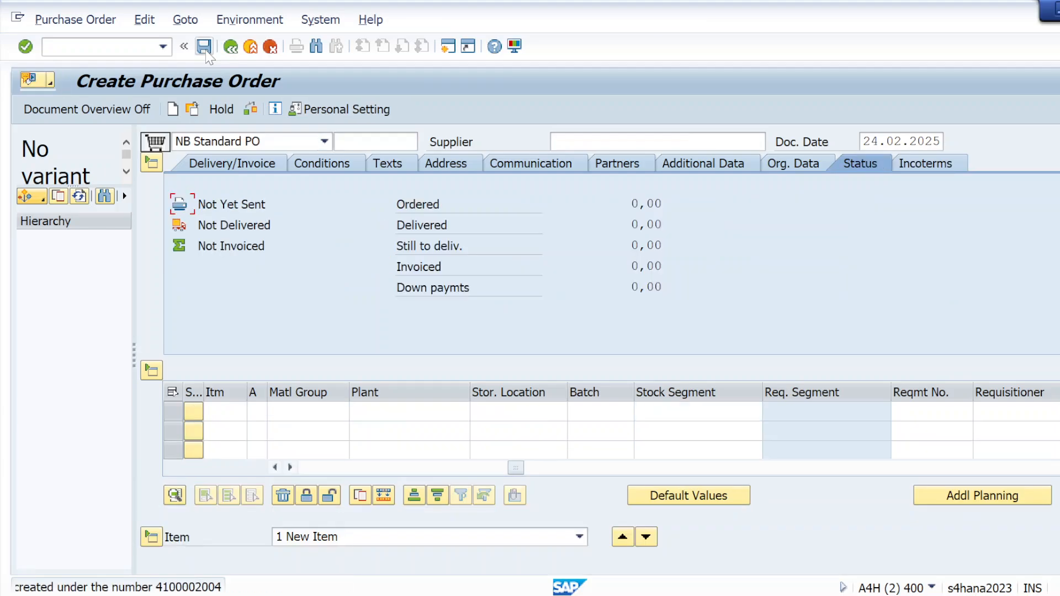
pyautogui.click(143, 588)
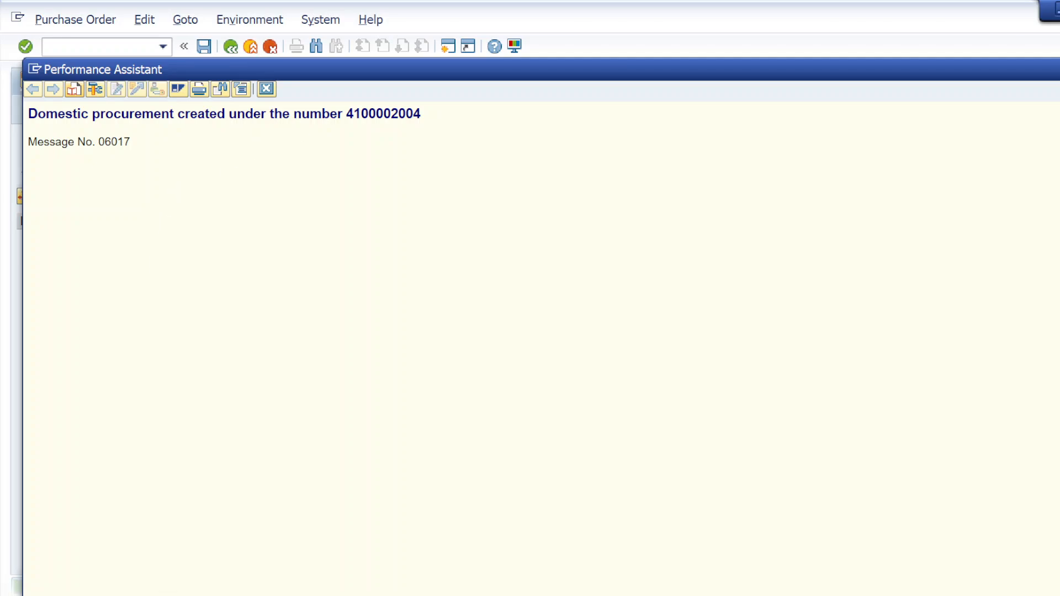
pyautogui.moveTo(347, 114); pyautogui.dragTo(421, 114)
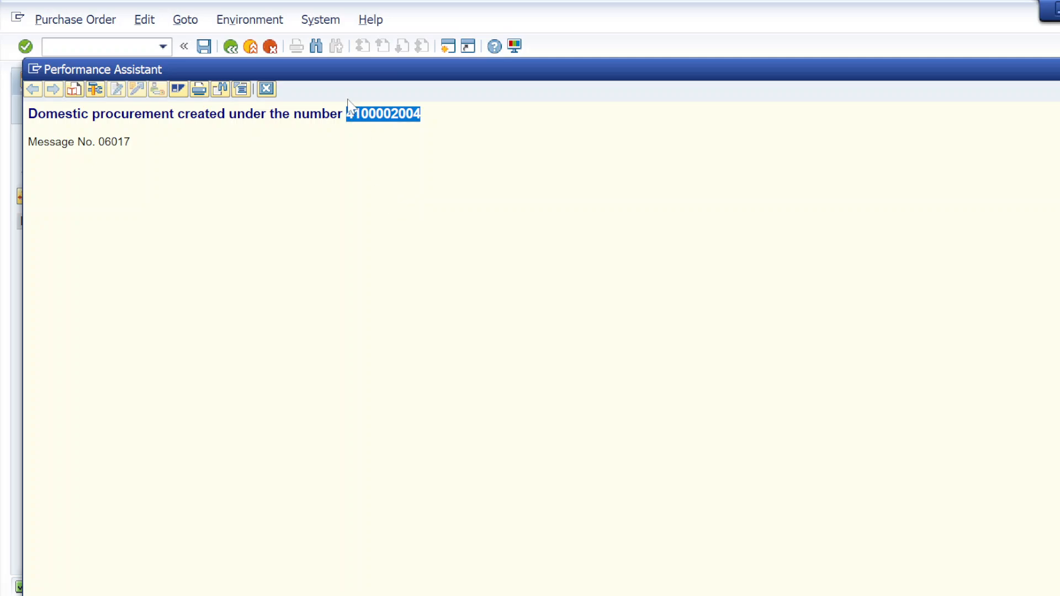
# Step: Close the message details, open the goods receipt transaction and try to load the newly created purchase order by its number
pyautogui.click(266, 89)
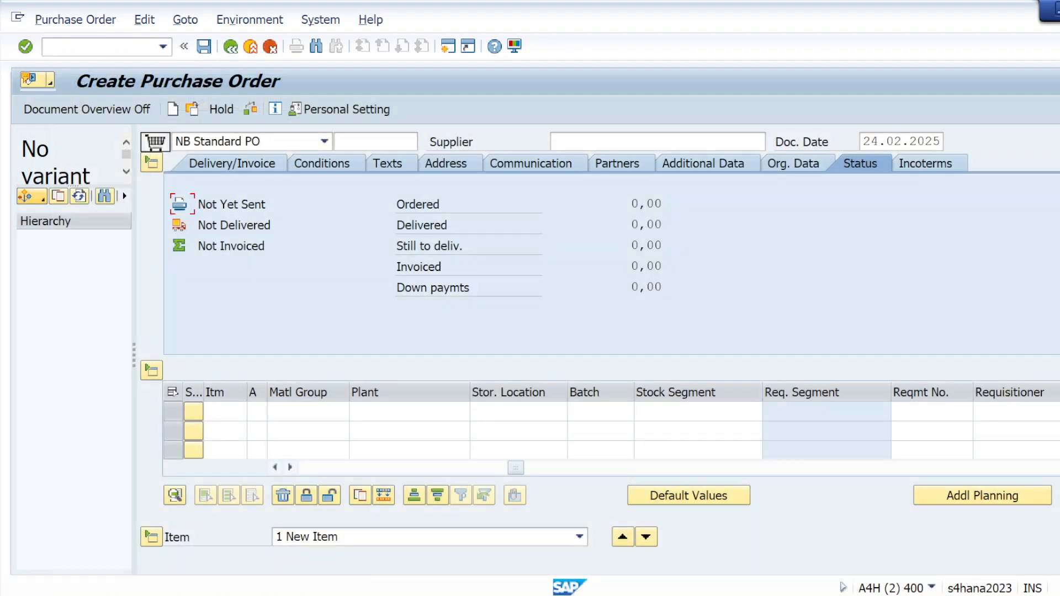
pyautogui.click(98, 48)
pyautogui.write('/OMI')
pyautogui.press('BackSpace')
pyautogui.press('BackSpace')
pyautogui.press('BackSpace')
pyautogui.press('BackSpace')
pyautogui.press('BackSpace')
pyautogui.press('BackSpace')
pyautogui.write('/NM')
pyautogui.press('Return')
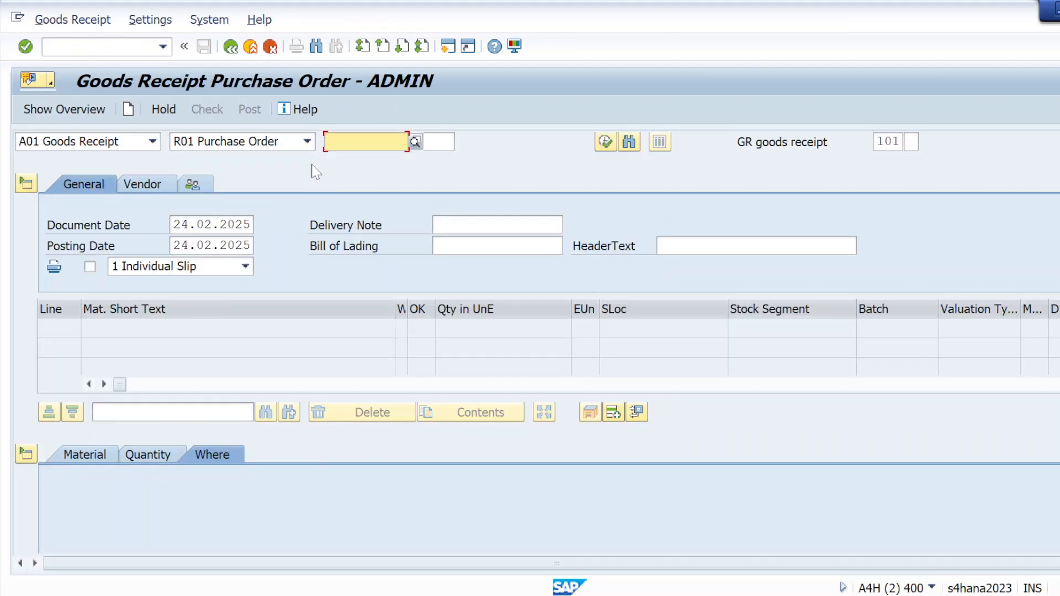
pyautogui.write('4100002004')
pyautogui.click(26, 46)
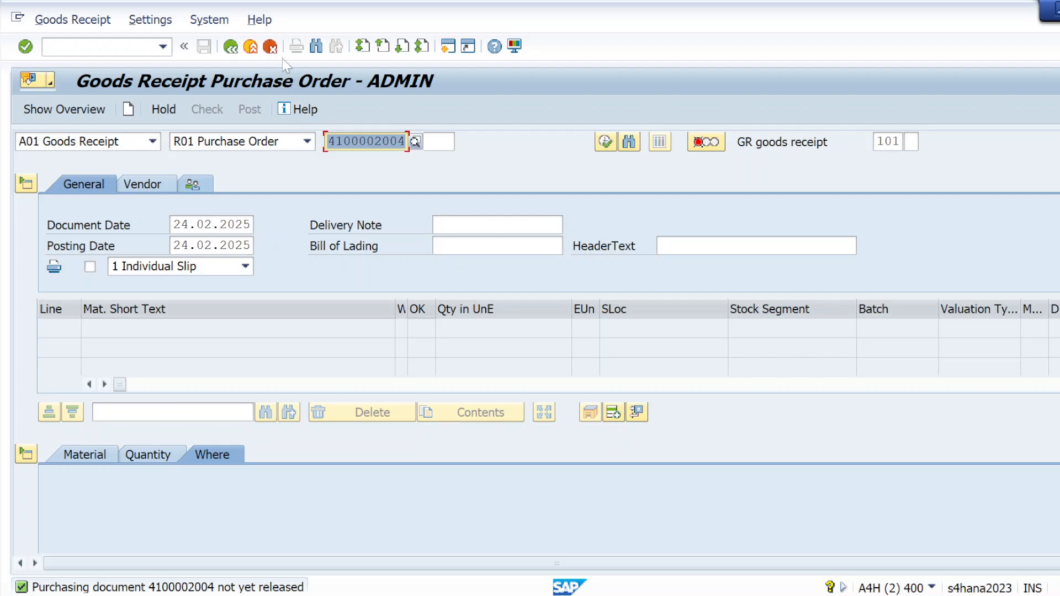
# Step: Leave the goods receipt for transaction SPRO and display the SAP Customizing Implementation Guide
pyautogui.click(131, 47)
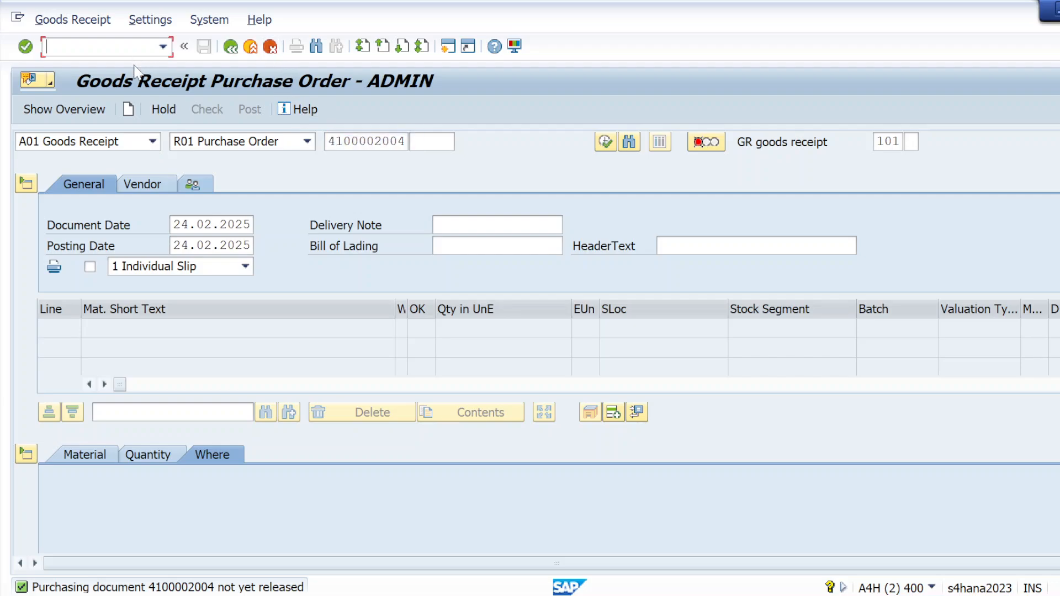
pyautogui.write('/NSPRO')
pyautogui.press('Return')
pyautogui.click(88, 112)
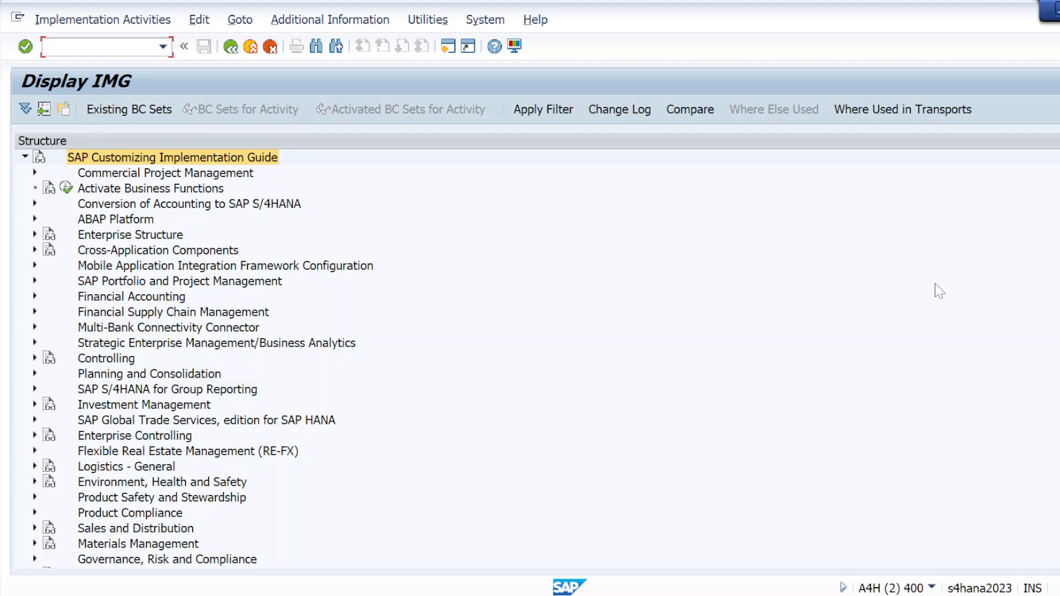
# Step: Open the Release Strategies activity for purchase orders from the purchase order release procedure settings under Materials Management, Purchasing
pyautogui.scroll(-2, 632, 353)
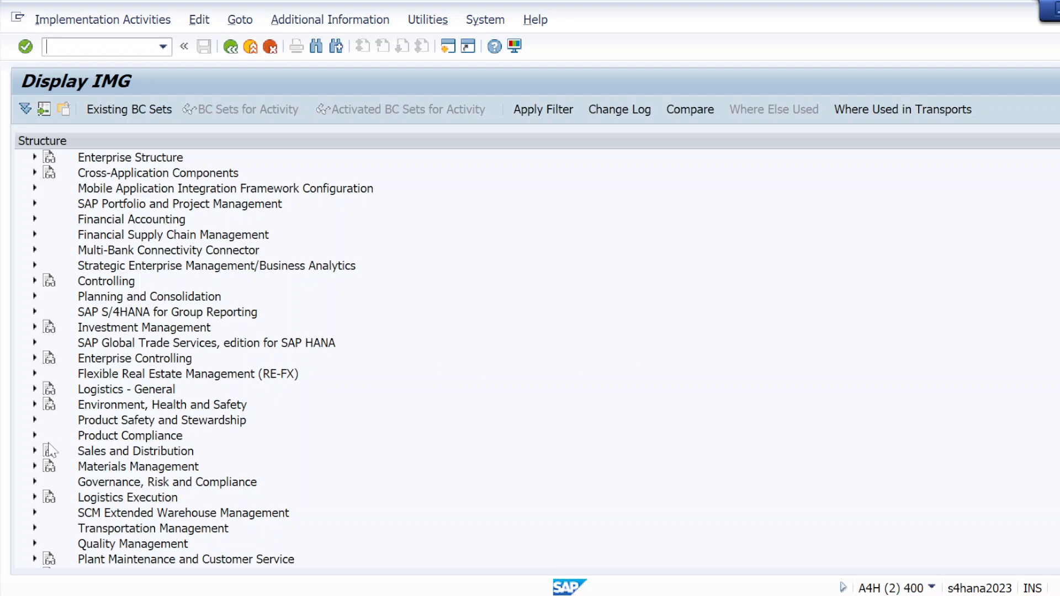
pyautogui.click(34, 467)
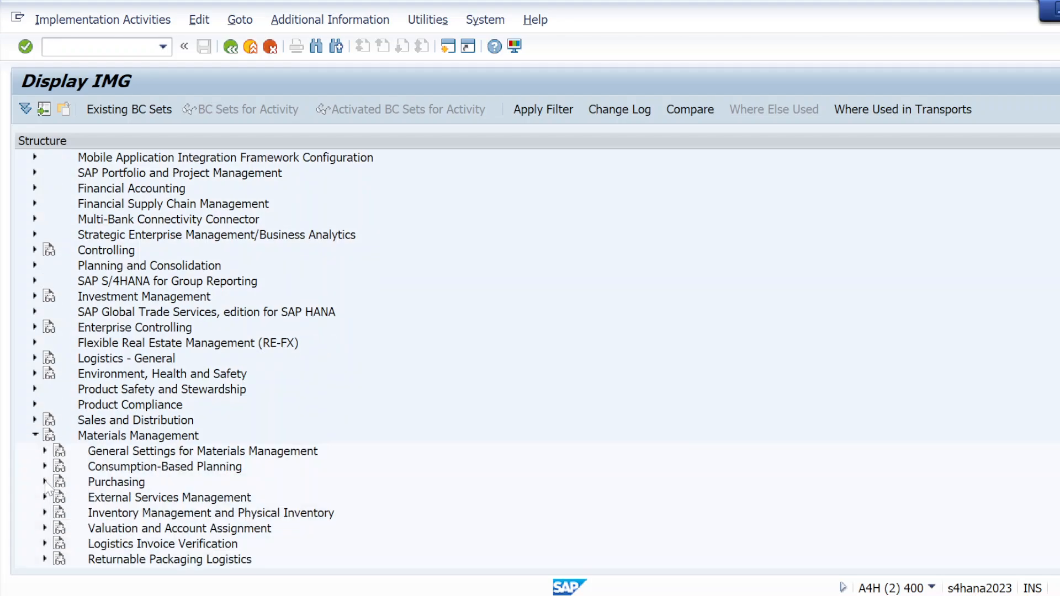
pyautogui.click(46, 482)
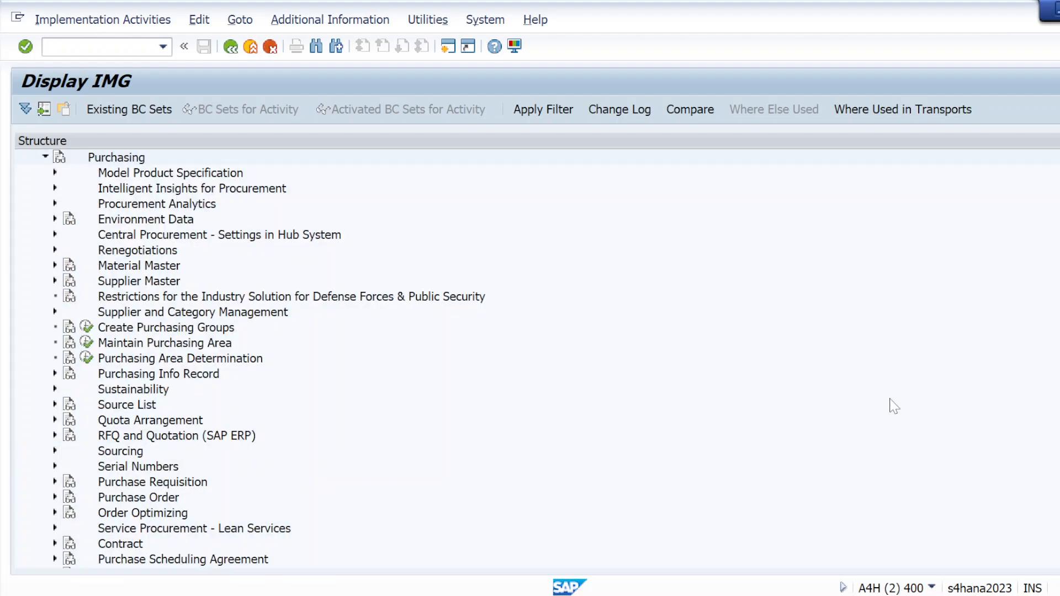
pyautogui.click(55, 497)
pyautogui.scroll(-2, 536, 359)
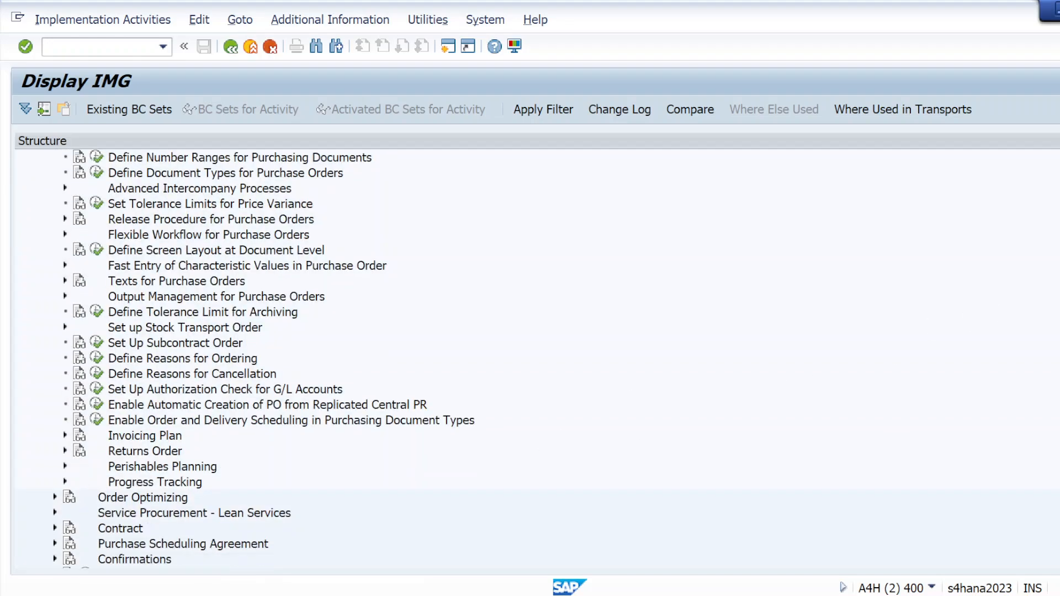
pyautogui.scroll(1, 270, 359)
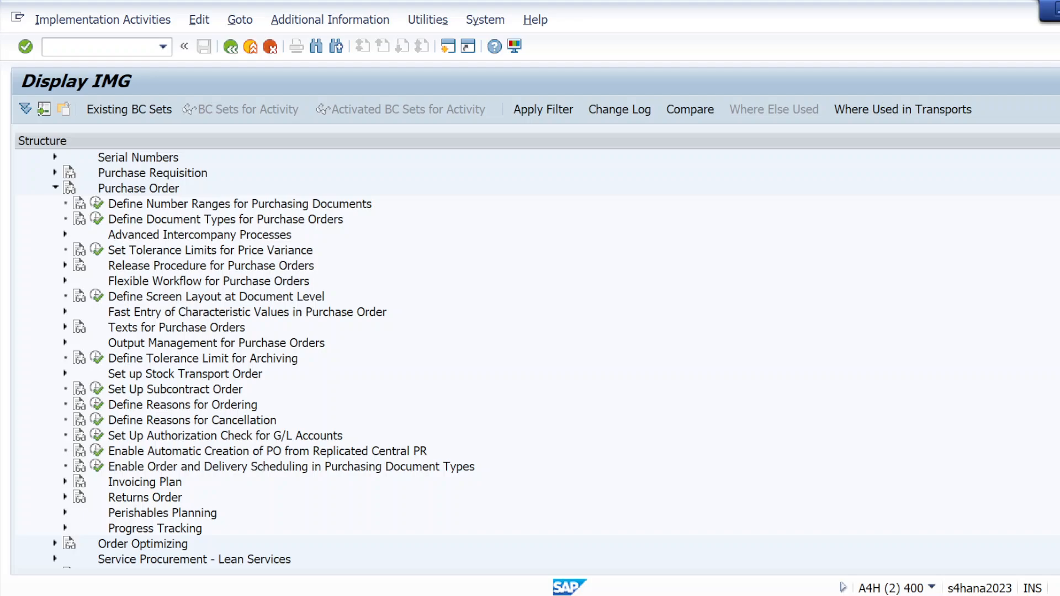
pyautogui.scroll(-1, 263, 357)
pyautogui.scroll(2, 263, 357)
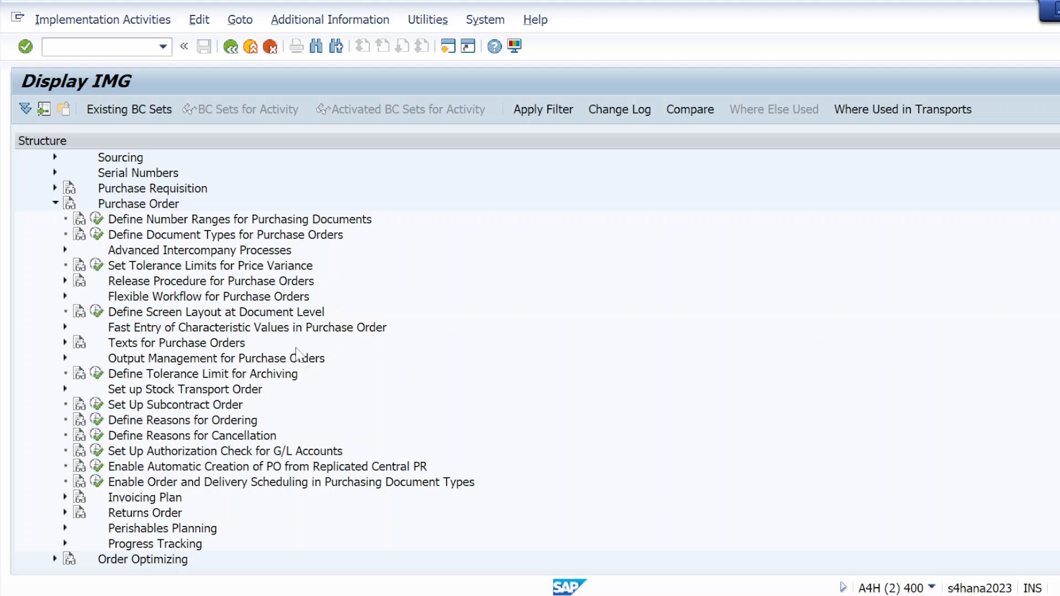
pyautogui.click(65, 281)
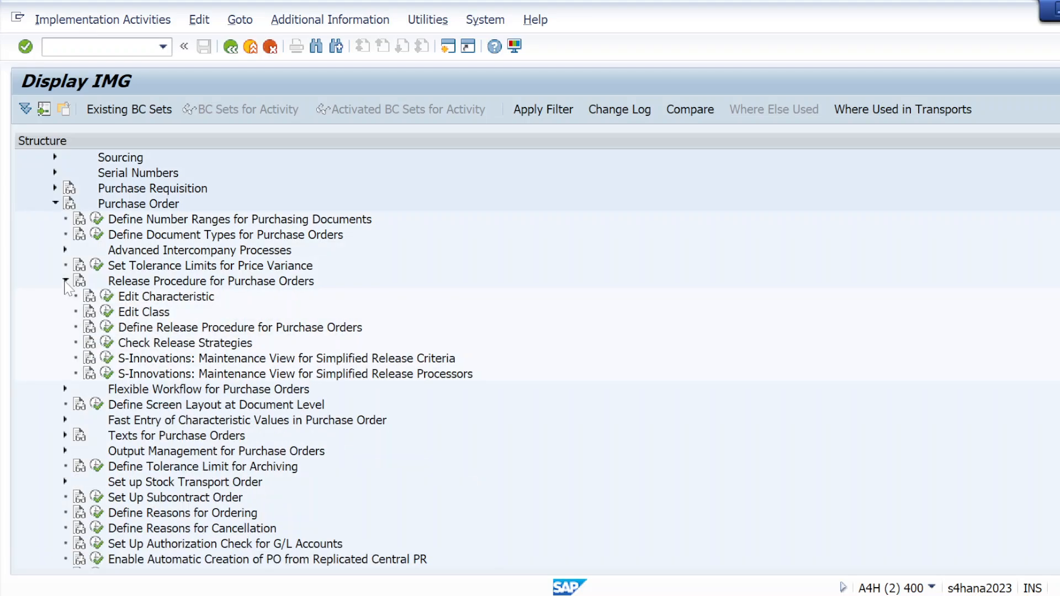
pyautogui.click(104, 328)
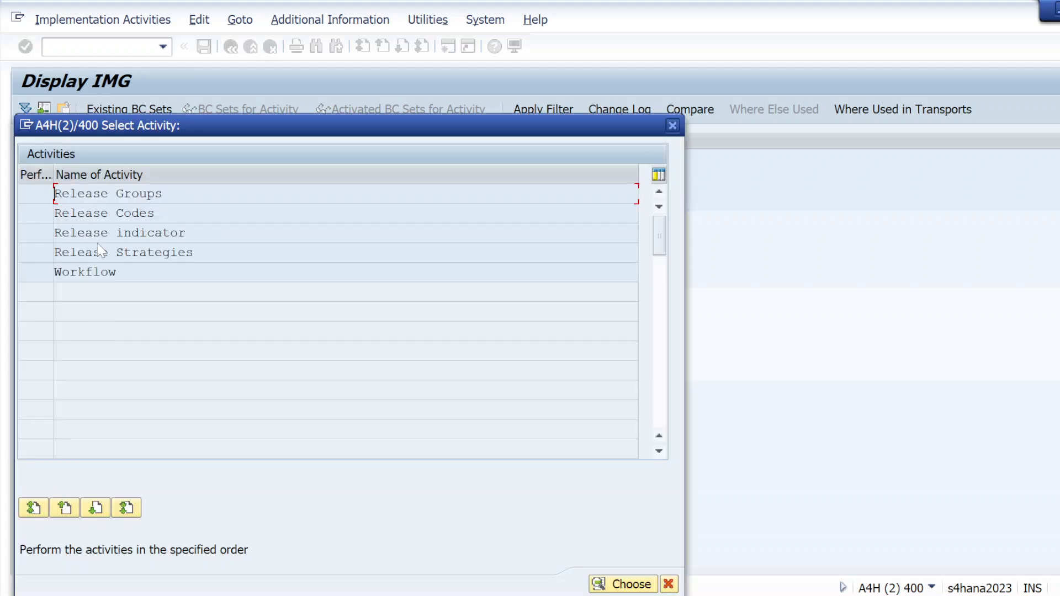
pyautogui.doubleClick(100, 251)
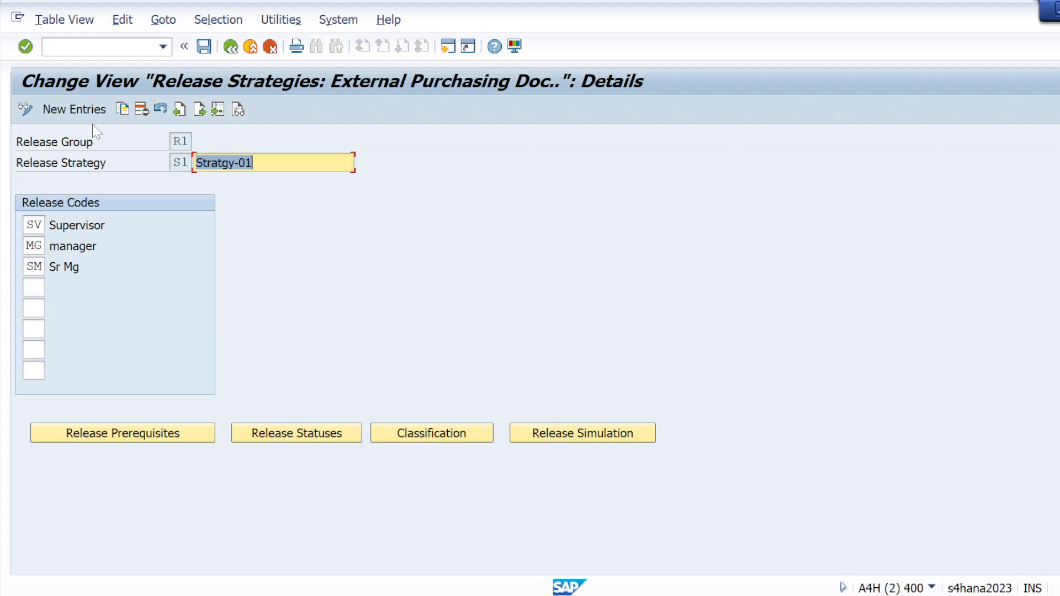
# Step: Create a new release strategy S2 in release group R1 with the description "Stratgy-02-50KTO100K"
pyautogui.click(74, 109)
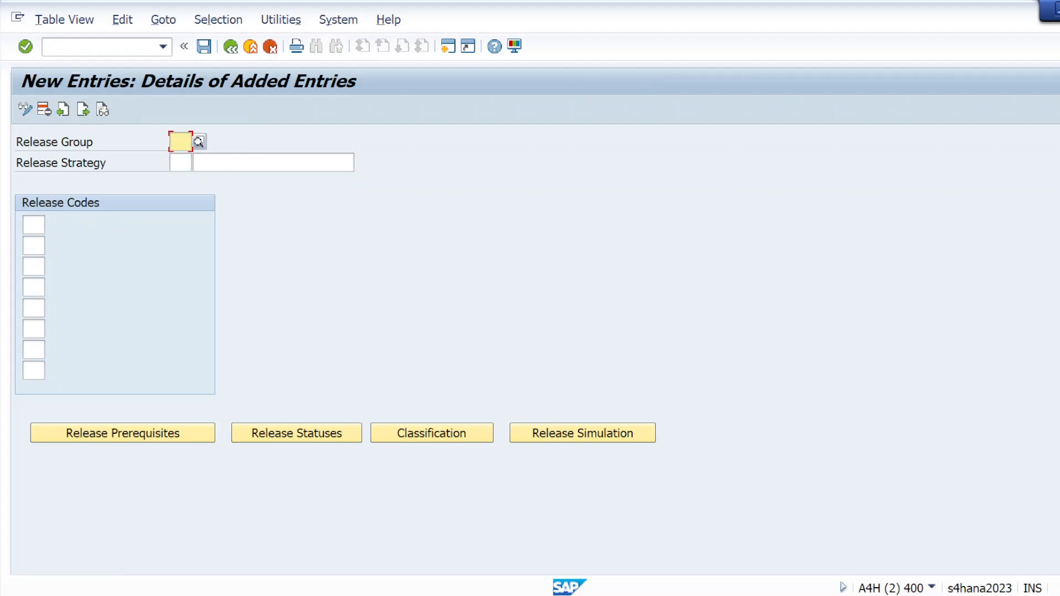
pyautogui.write('R1')
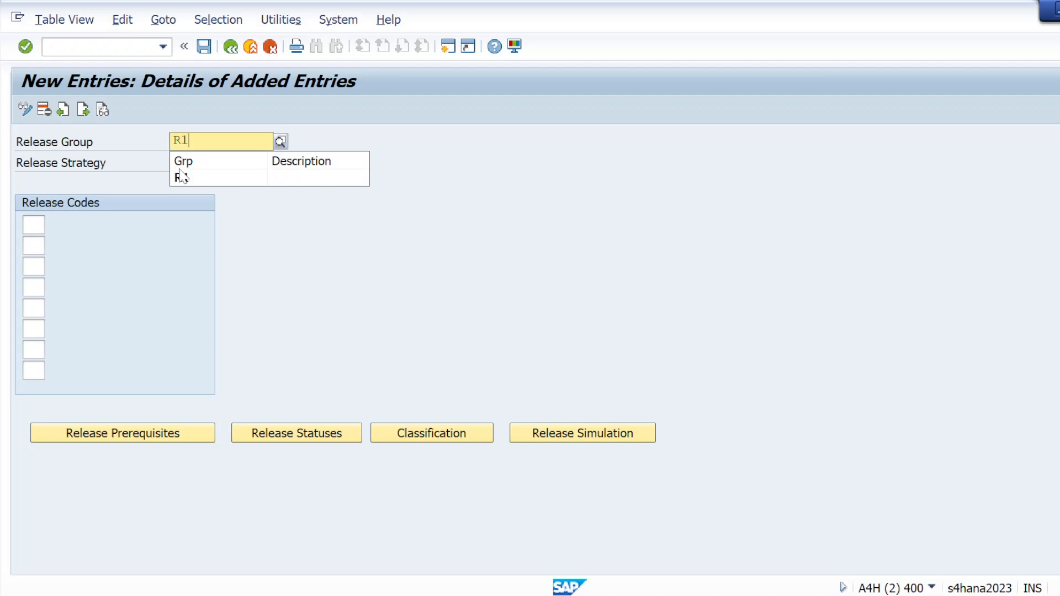
pyautogui.click(184, 178)
pyautogui.click(181, 162)
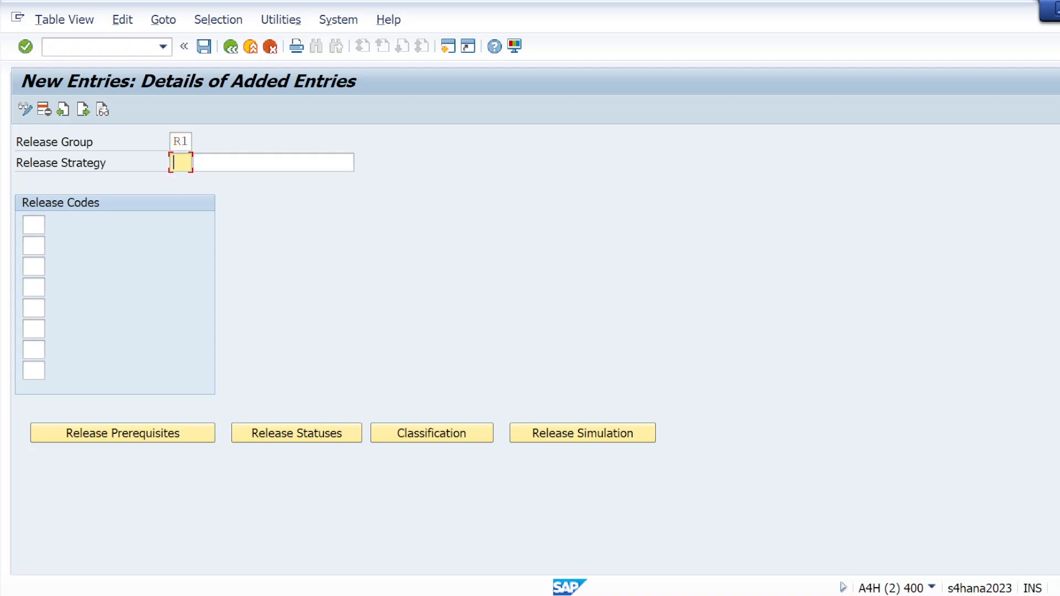
pyautogui.write('S2')
pyautogui.press('Tab')
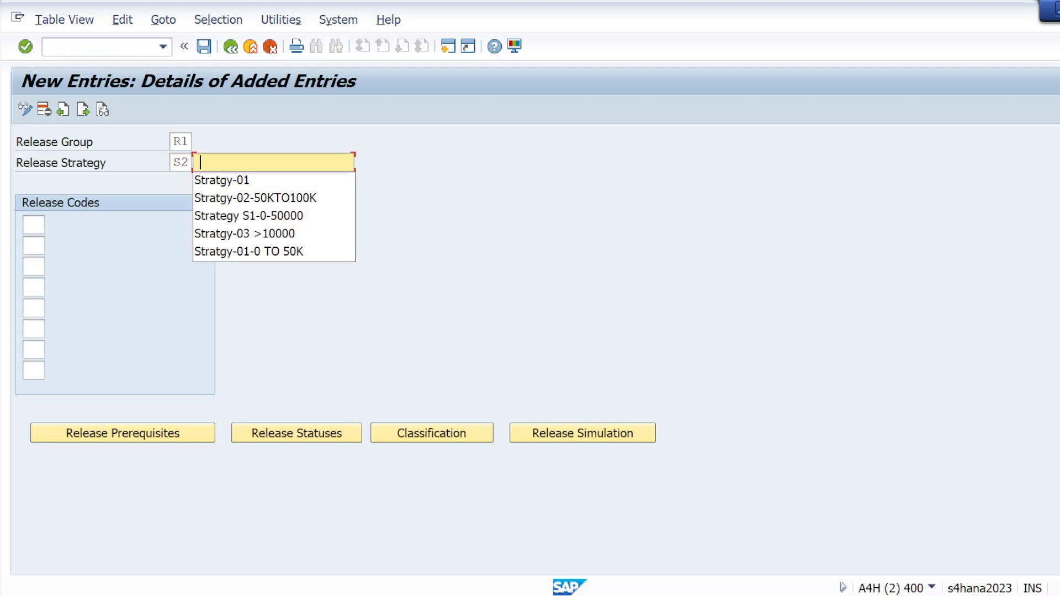
pyautogui.click(210, 200)
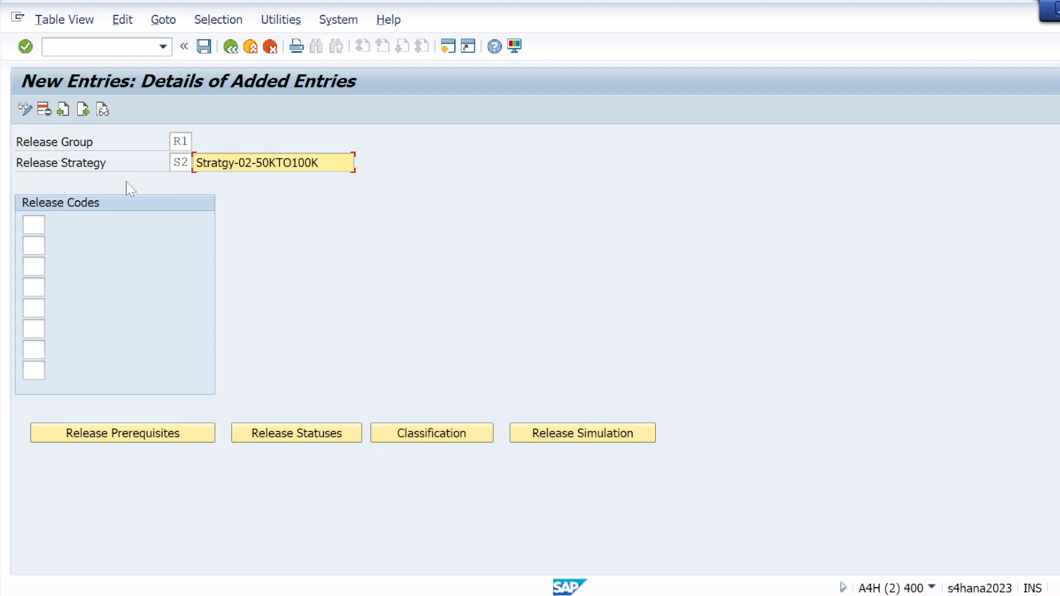
pyautogui.press('Tab')
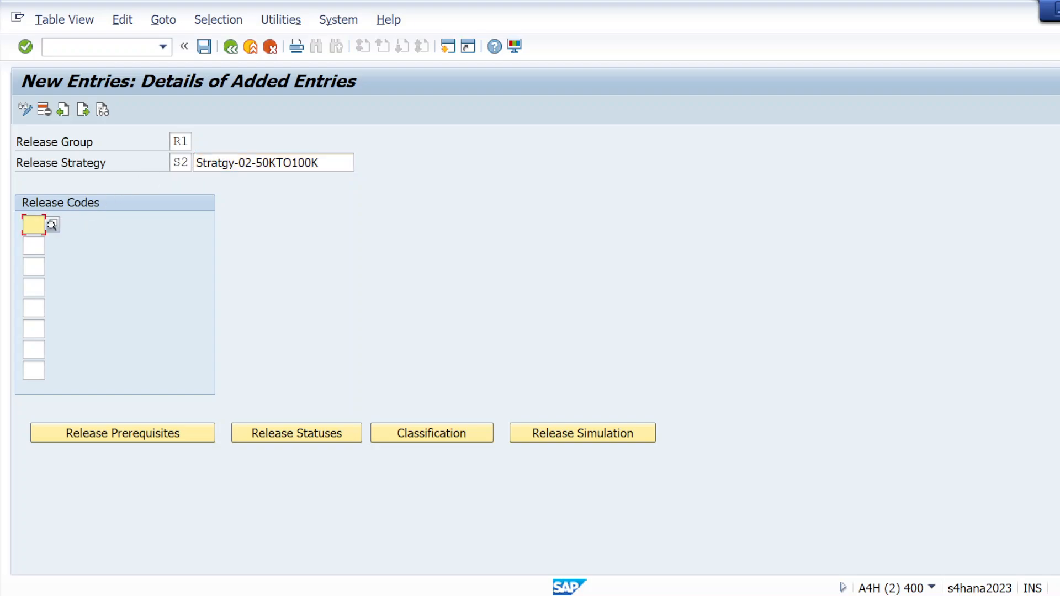
# Step: Check the S2 approvers in the Notepad client requirements and assign release codes MG, SM and CM to the strategy in SAP
pyautogui.hotkey('alt', 'Tab')
pyautogui.hotkey('alt', 'Tab')
pyautogui.hotkey('alt', 'shift', 'Tab')
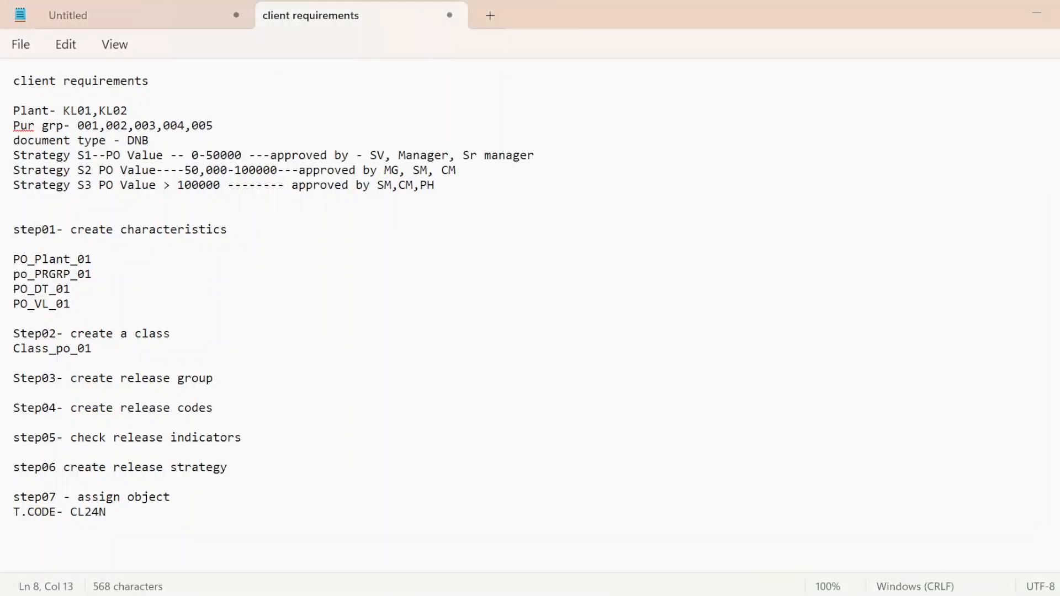
pyautogui.click(399, 170)
pyautogui.hotkey('alt', 'Tab')
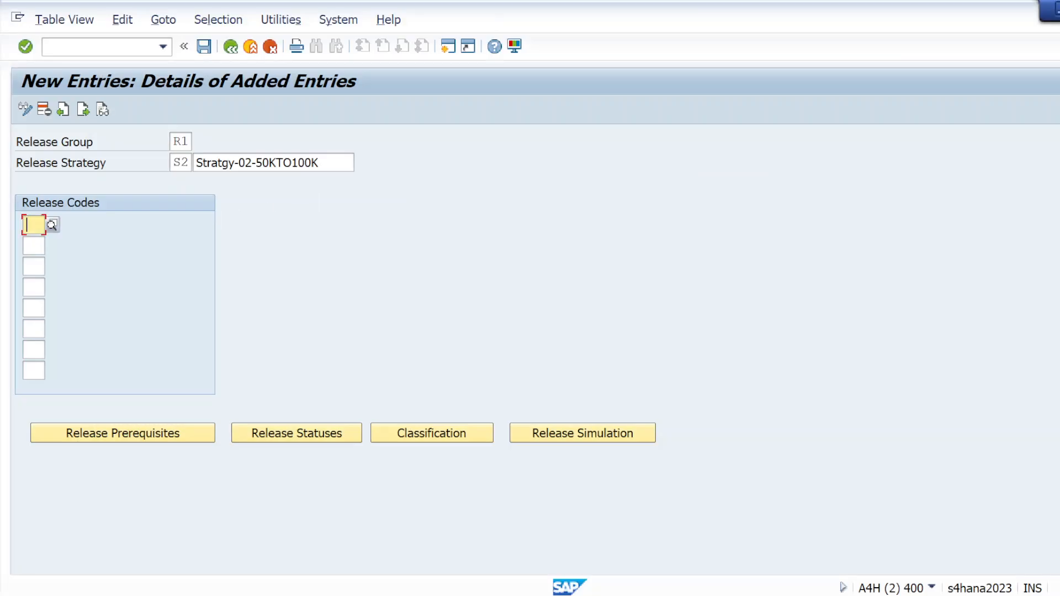
pyautogui.write('MG')
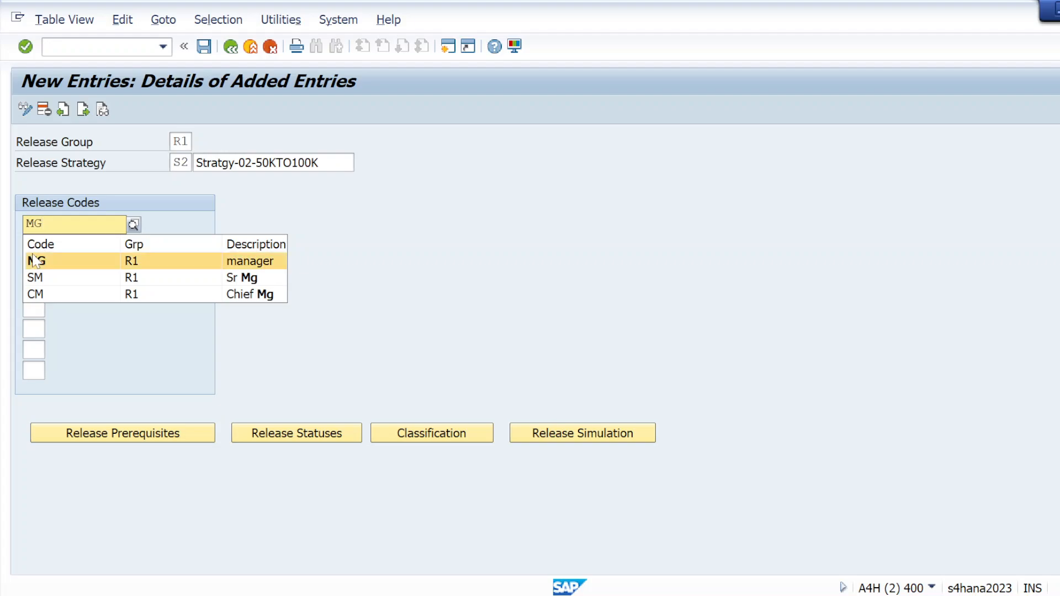
pyautogui.click(34, 260)
pyautogui.click(33, 245)
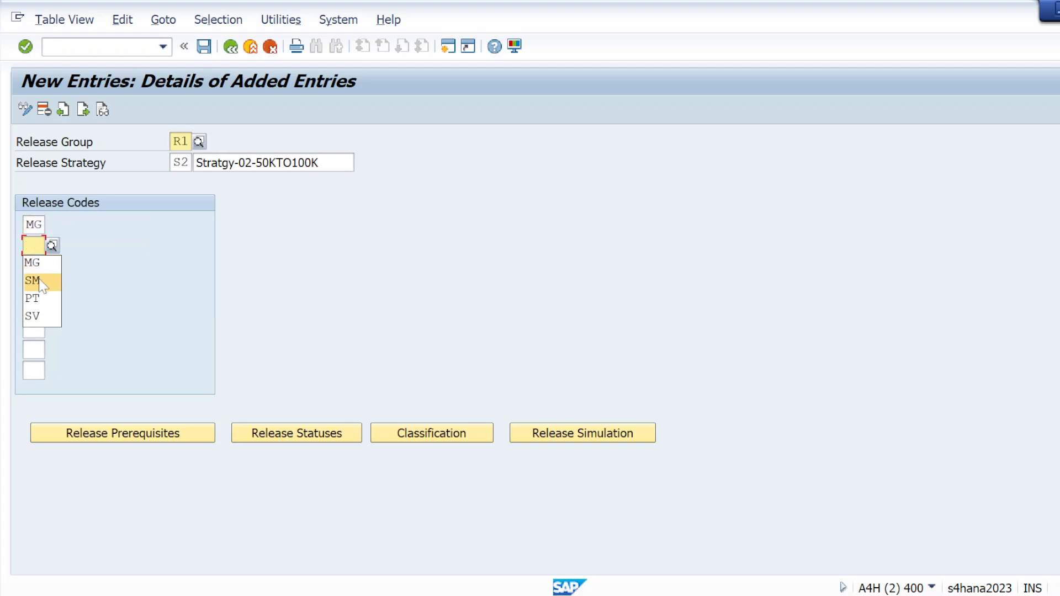
pyautogui.click(40, 282)
pyautogui.click(34, 267)
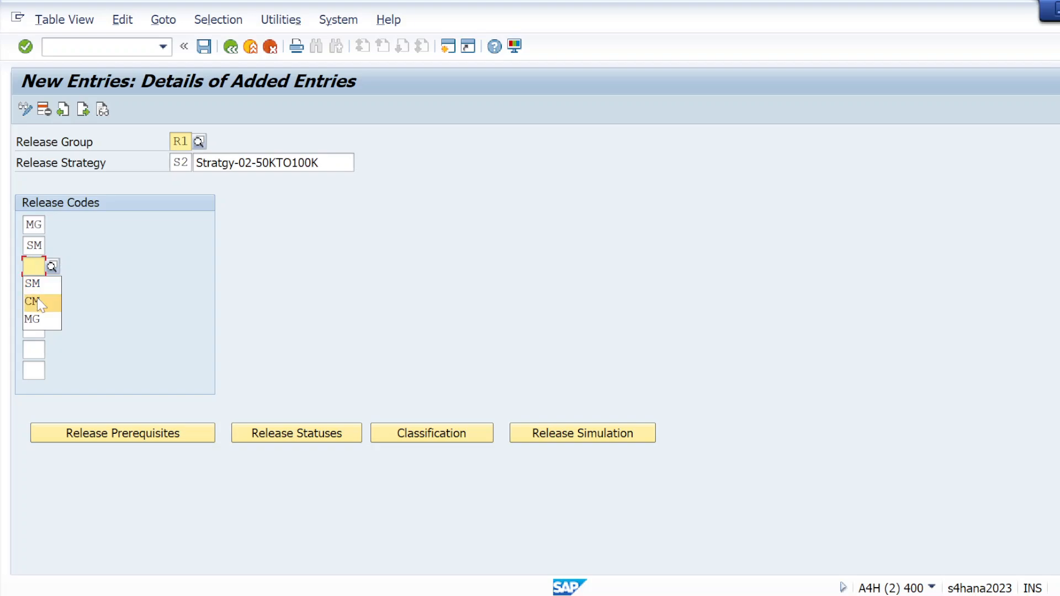
pyautogui.click(39, 302)
pyautogui.press('Return')
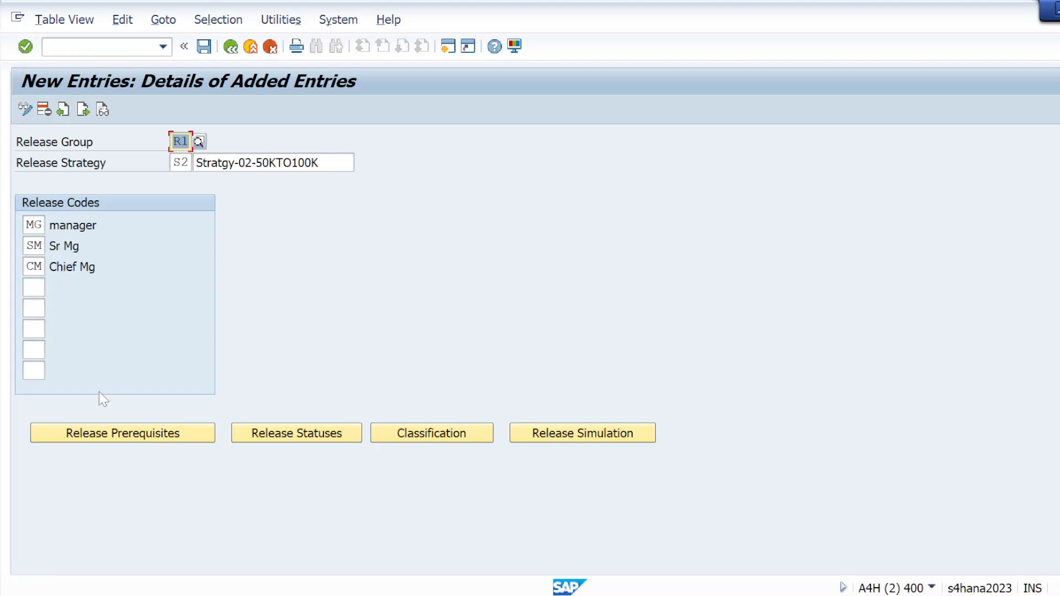
# Step: Define the release prerequisites so that SM requires MG and CM requires both MG and SM, and try to save the strategy
pyautogui.click(109, 432)
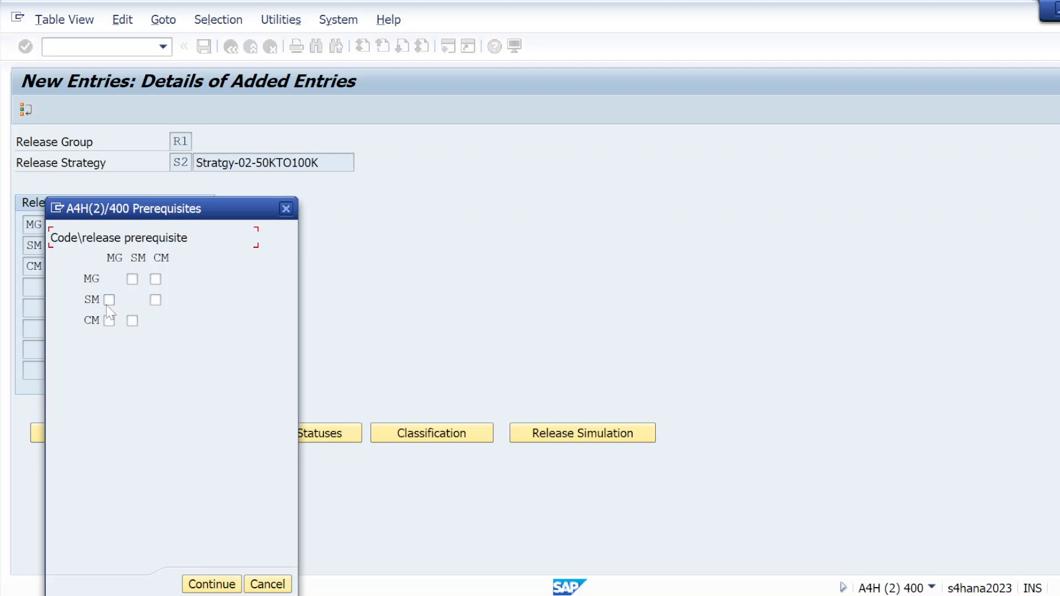
pyautogui.click(212, 586)
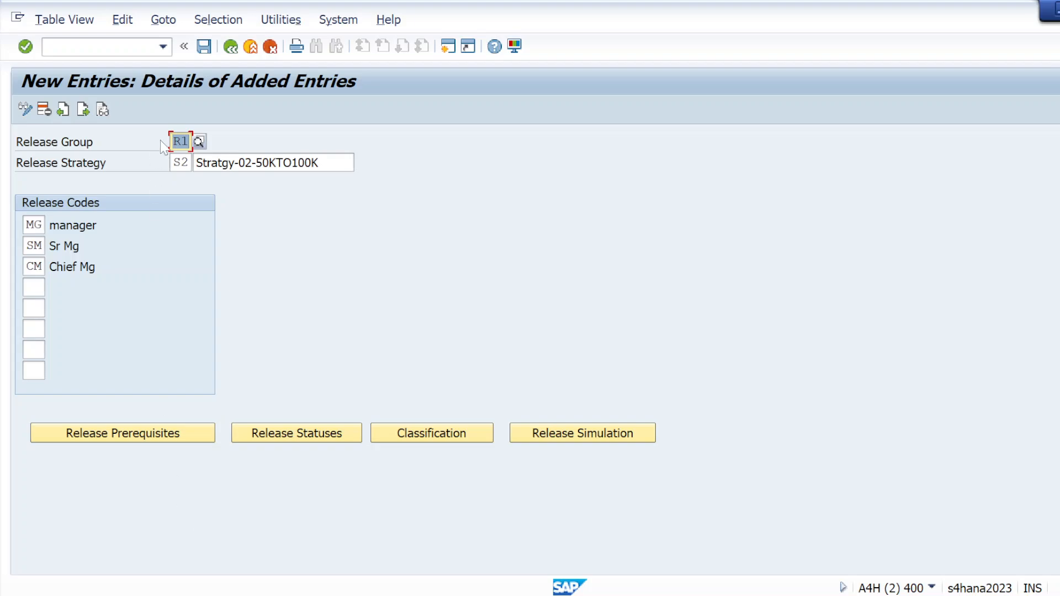
pyautogui.click(202, 49)
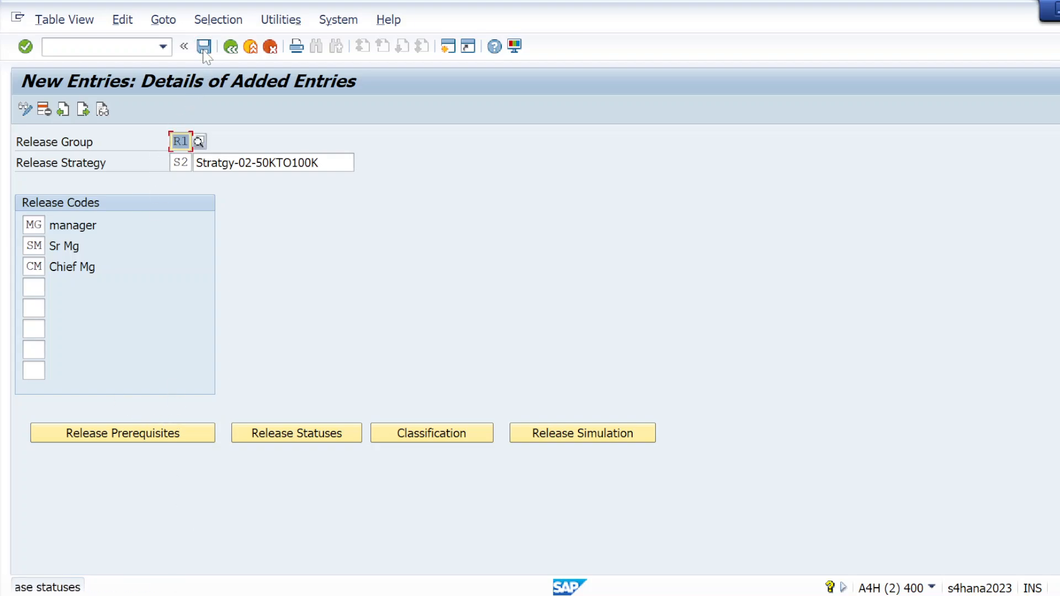
# Step: Accept the proposed release statuses of strategy S2 and save it to customizing request A4HK900617
pyautogui.click(270, 429)
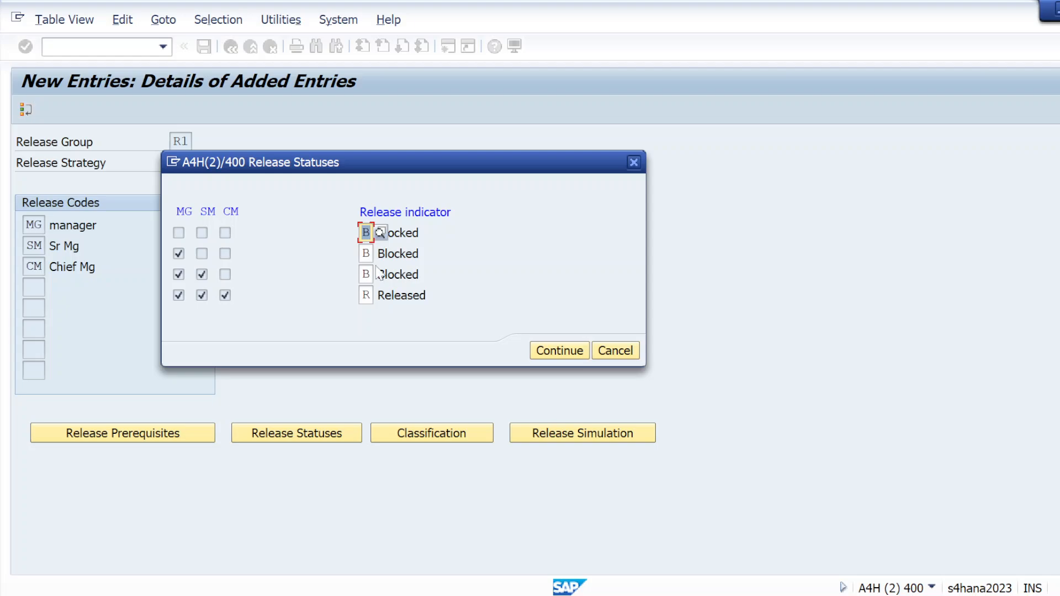
pyautogui.click(560, 353)
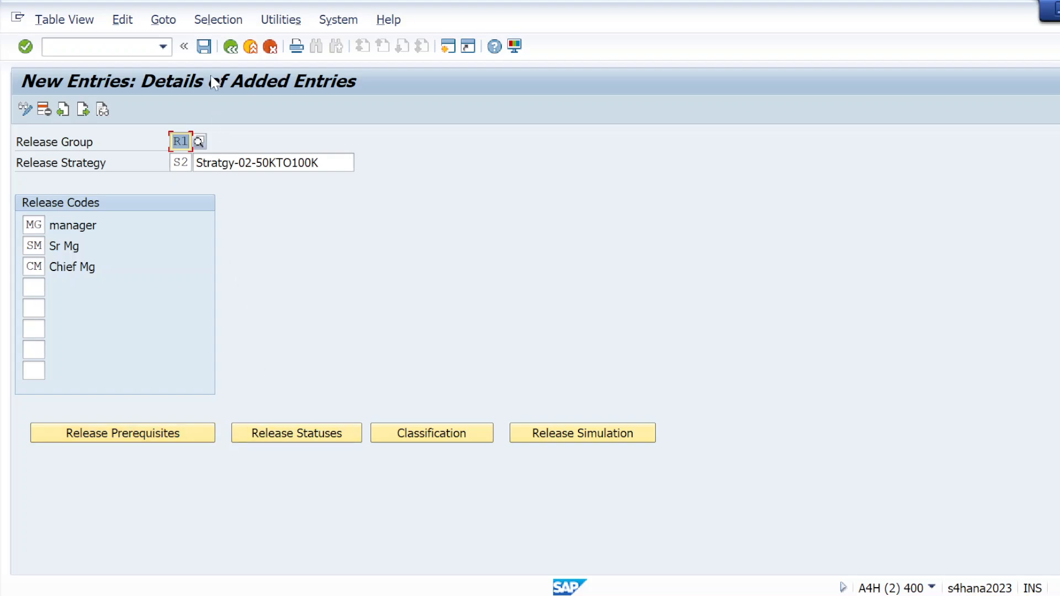
pyautogui.click(204, 46)
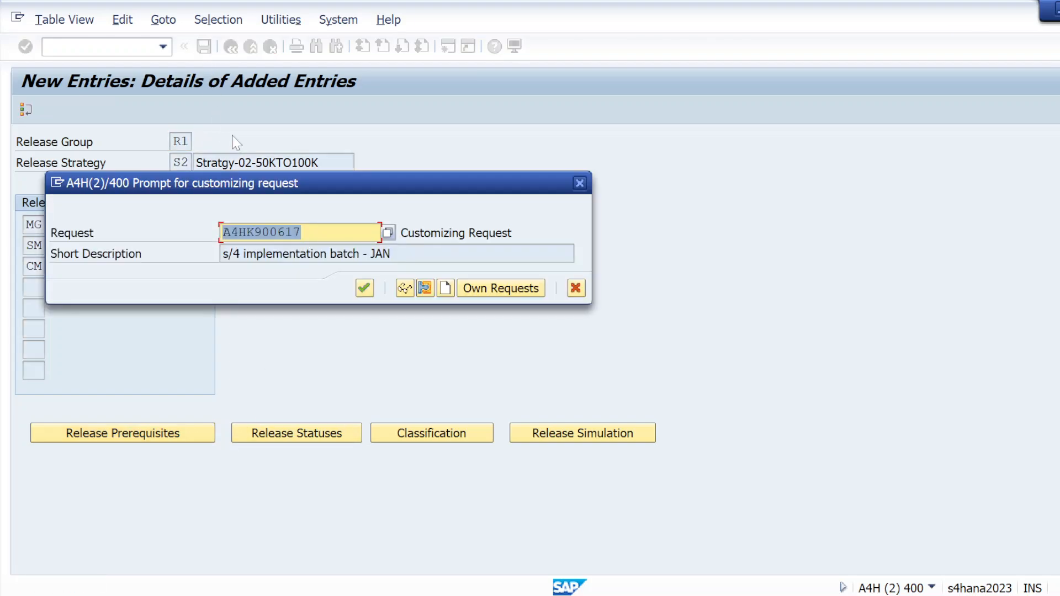
pyautogui.click(367, 289)
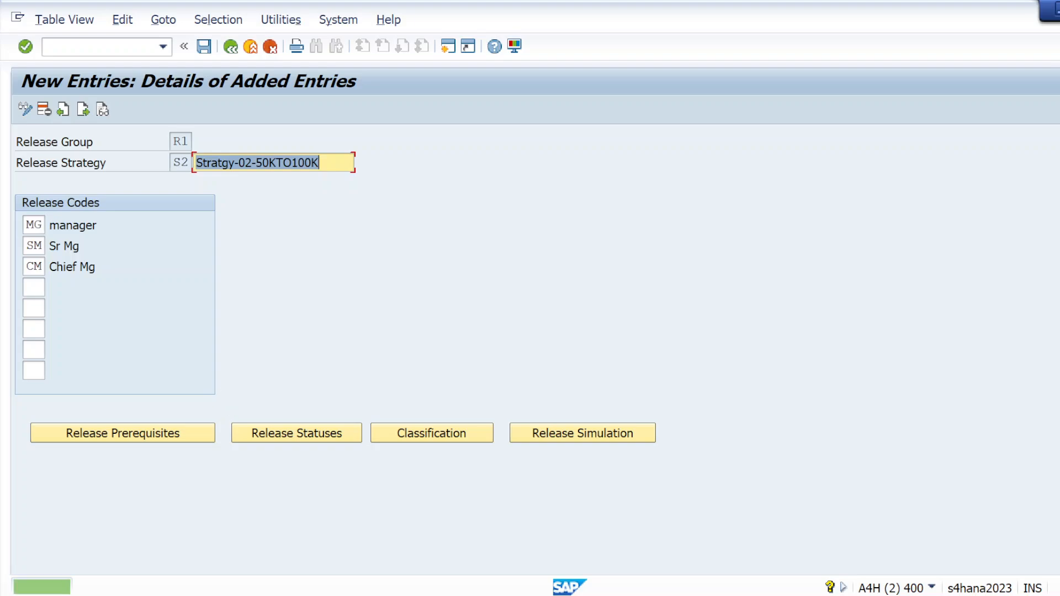
# Step: Recheck and accept the release statuses of strategy S2 and open its classification
pyautogui.click(253, 433)
pyautogui.click(568, 354)
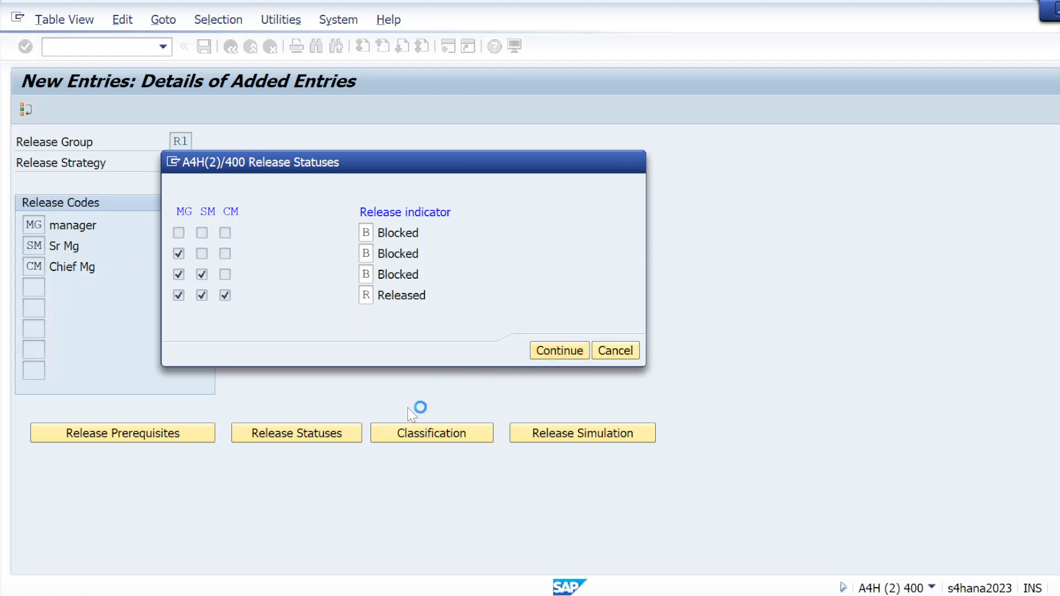
pyautogui.click(414, 436)
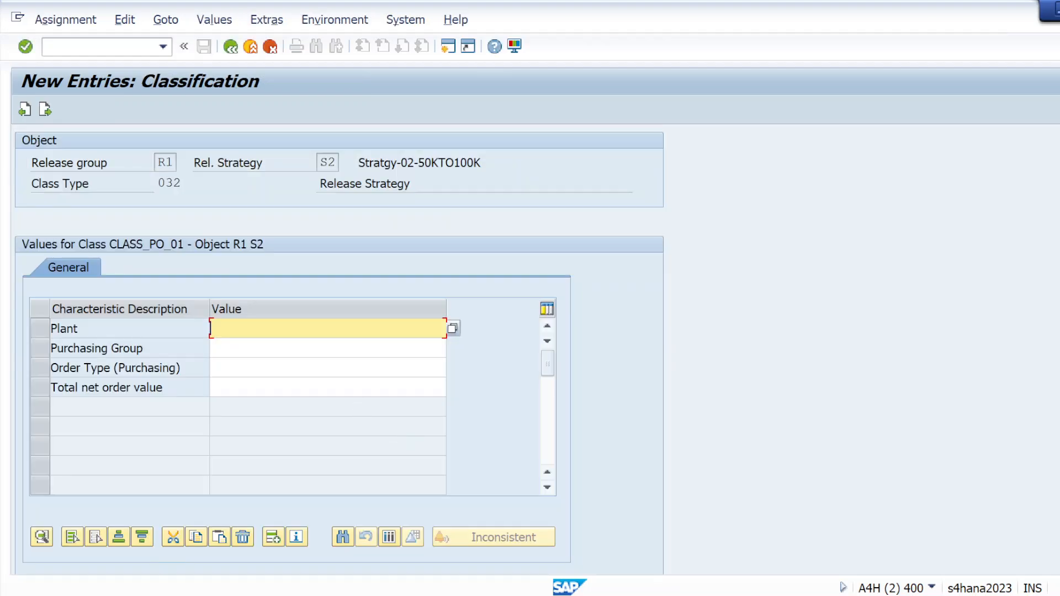
# Step: Assign plants KL01 and KL02 to the Plant characteristic in the classification of release strategy S2
pyautogui.click(452, 328)
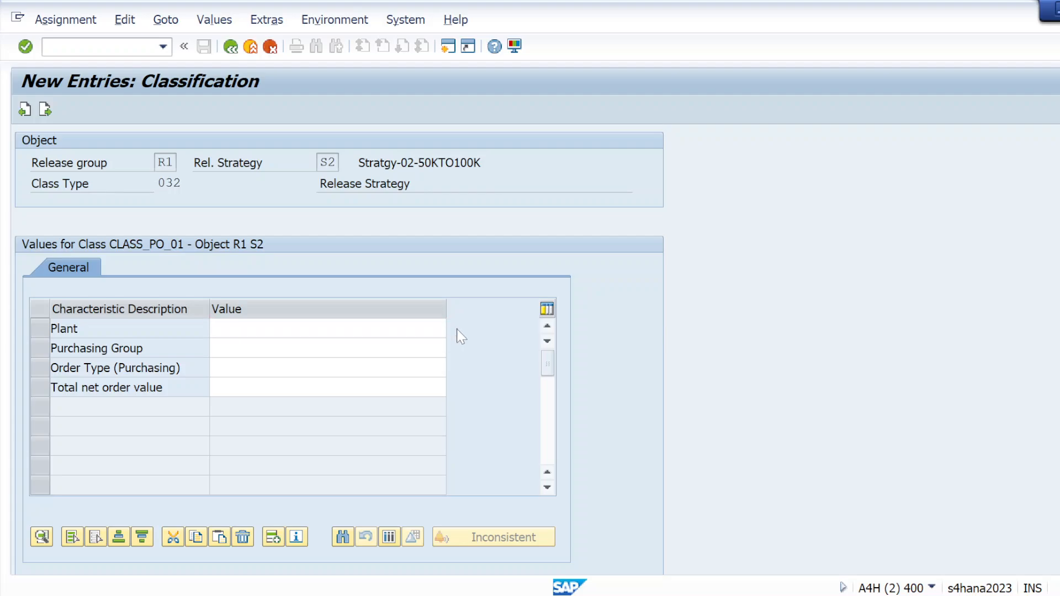
pyautogui.write('KL01')
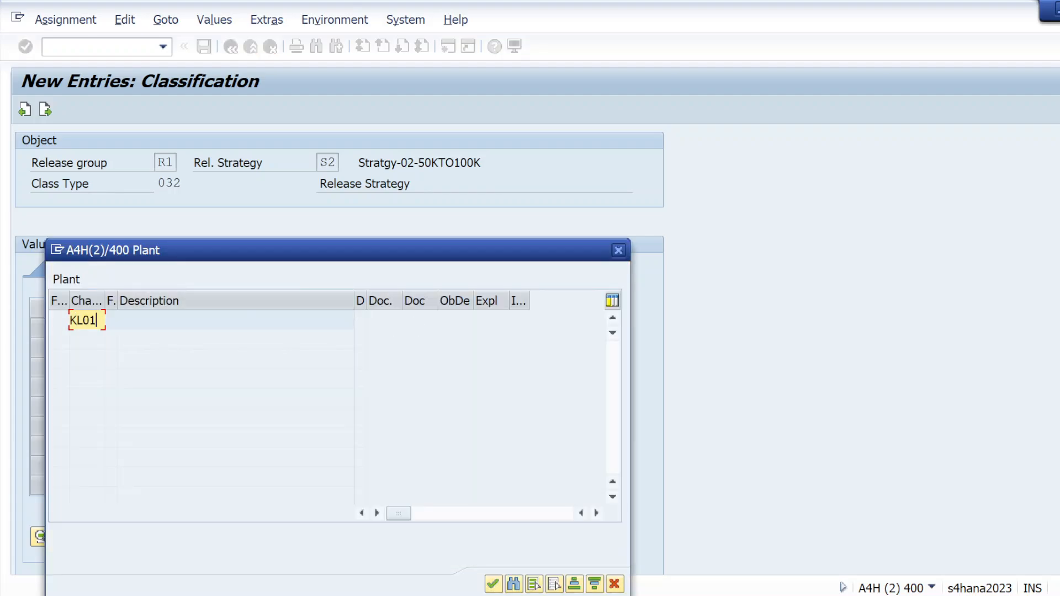
pyautogui.press('Return')
pyautogui.write('KL02')
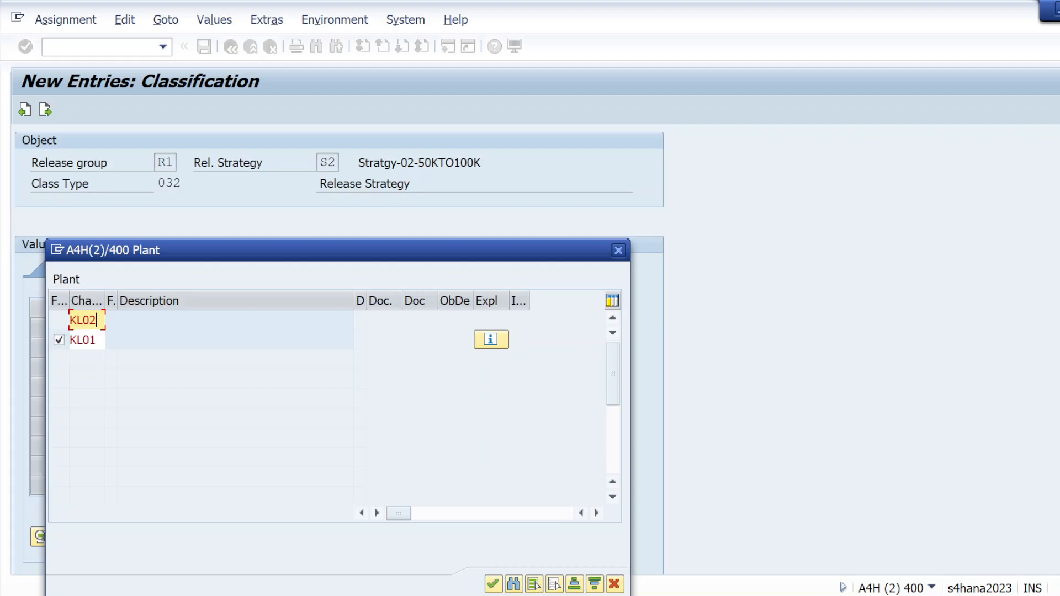
pyautogui.press('Return')
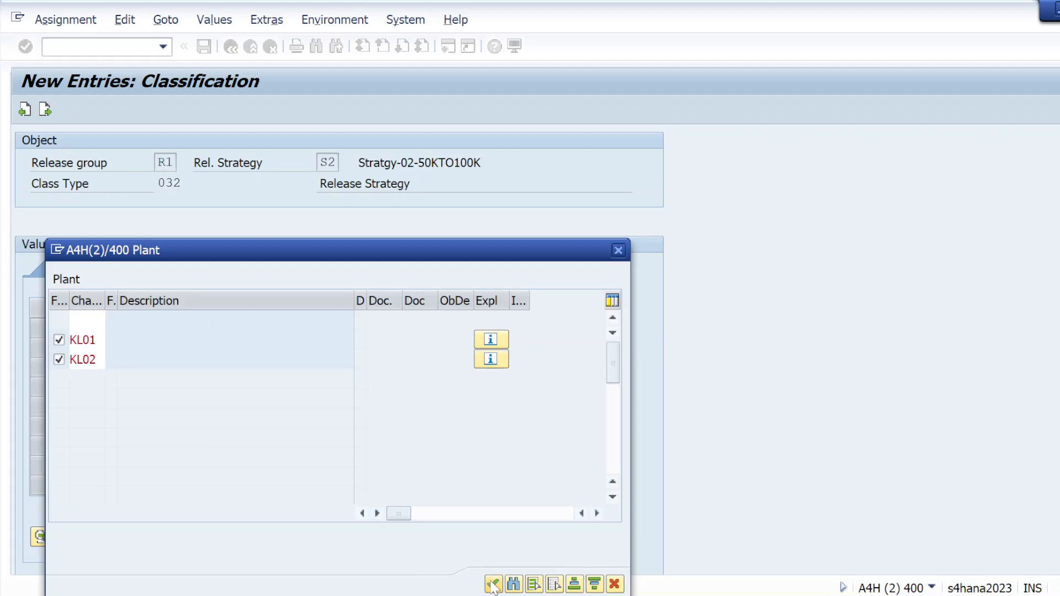
pyautogui.click(493, 584)
# Step: Assign purchasing groups 001, 002, 003, 004 and 005 to the Purchasing Group characteristic of strategy S2
pyautogui.click(328, 348)
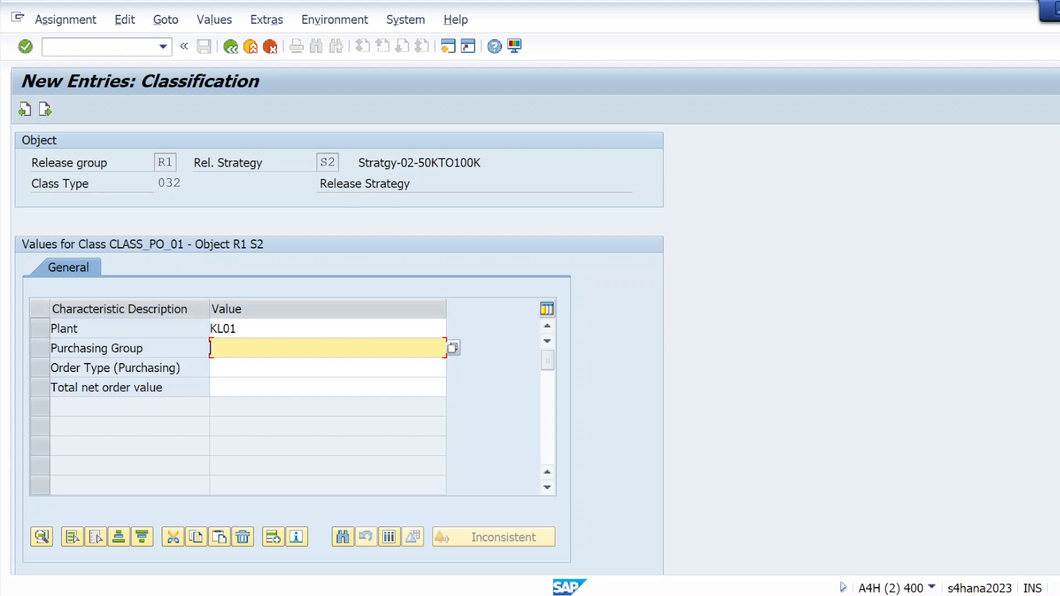
pyautogui.click(453, 348)
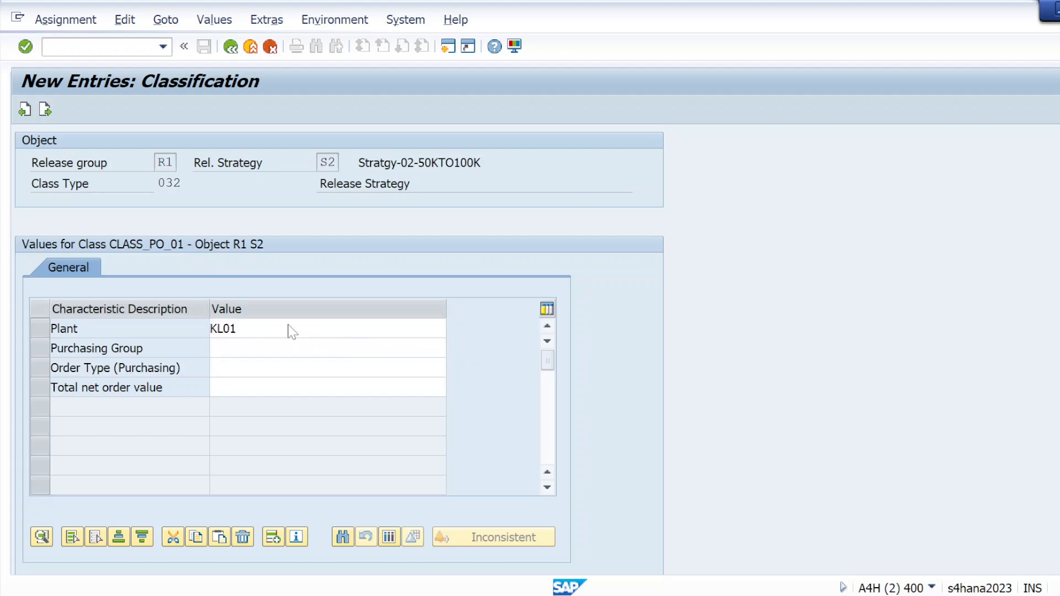
pyautogui.write('001')
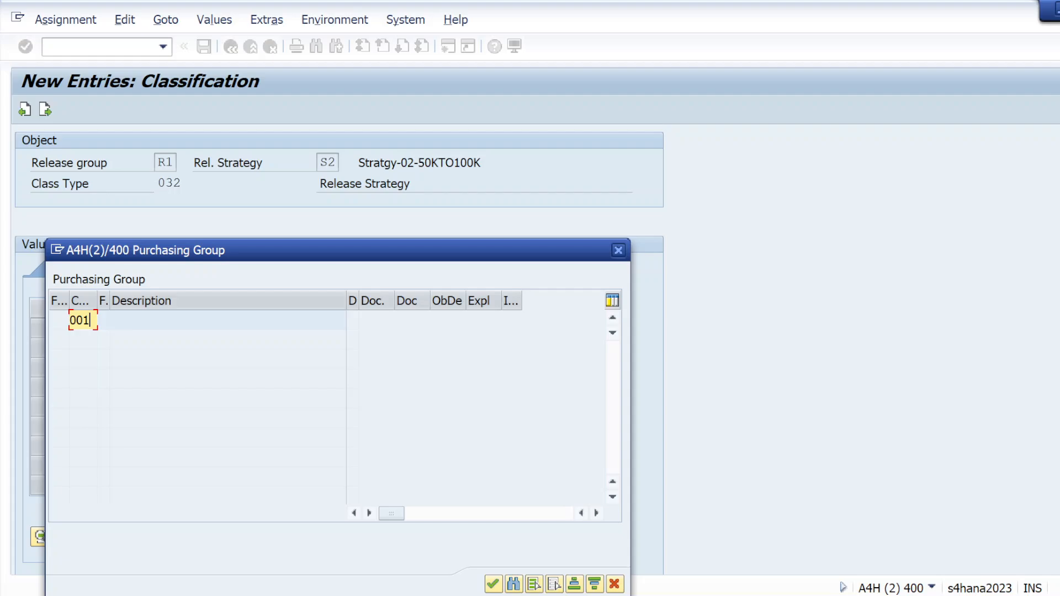
pyautogui.press('Return')
pyautogui.write('002')
pyautogui.press('Return')
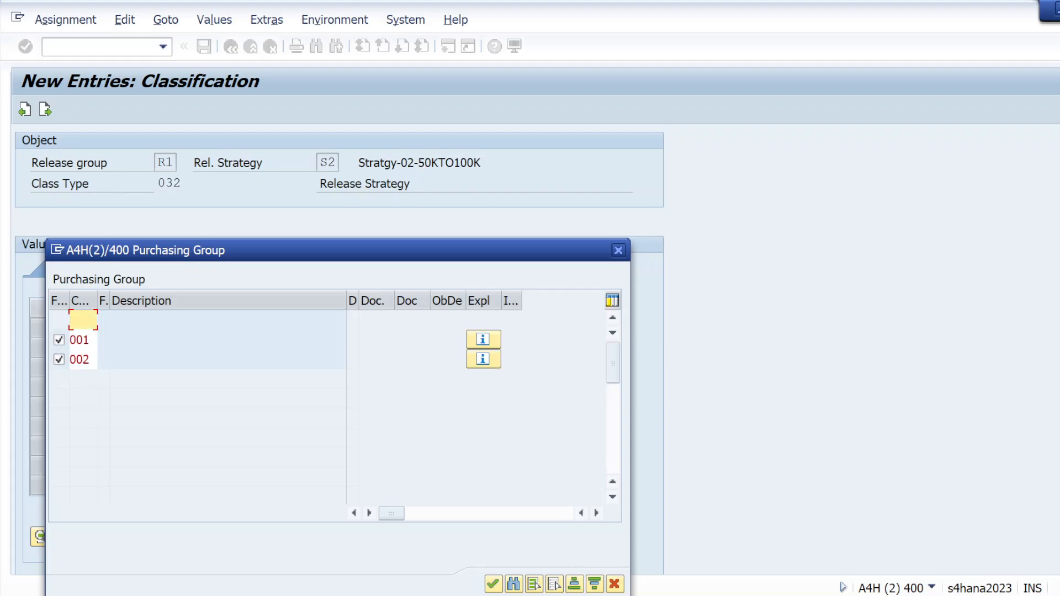
pyautogui.write('003')
pyautogui.press('Return')
pyautogui.write('004')
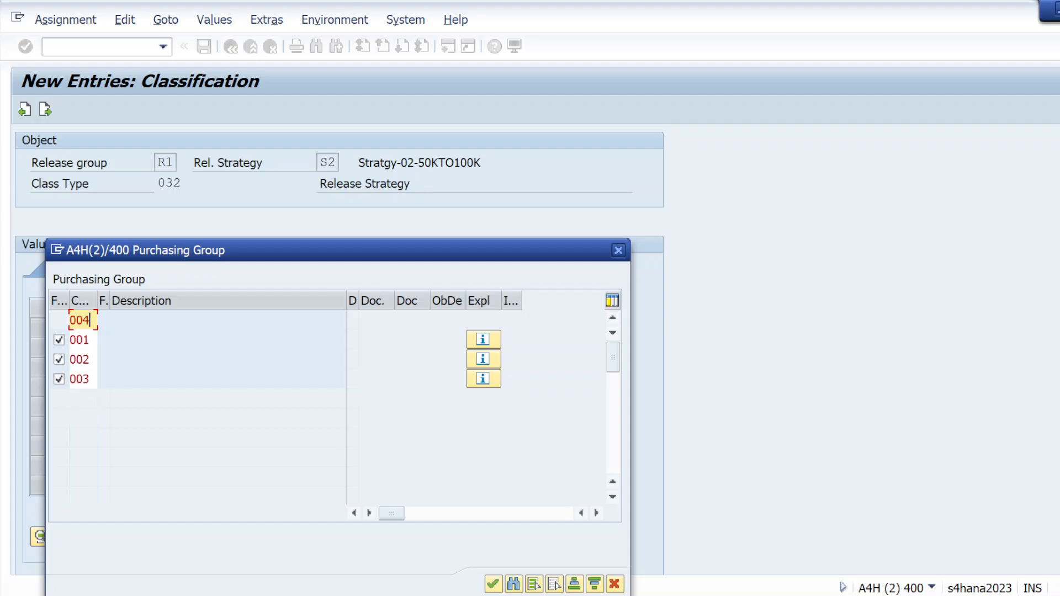
pyautogui.press('Return')
pyautogui.write('005')
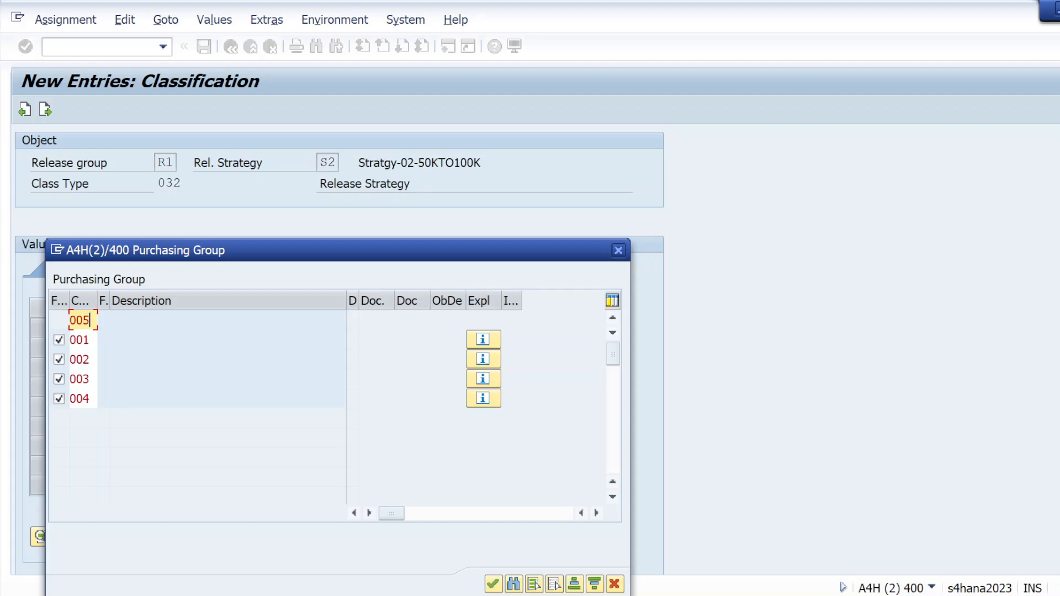
pyautogui.press('Return')
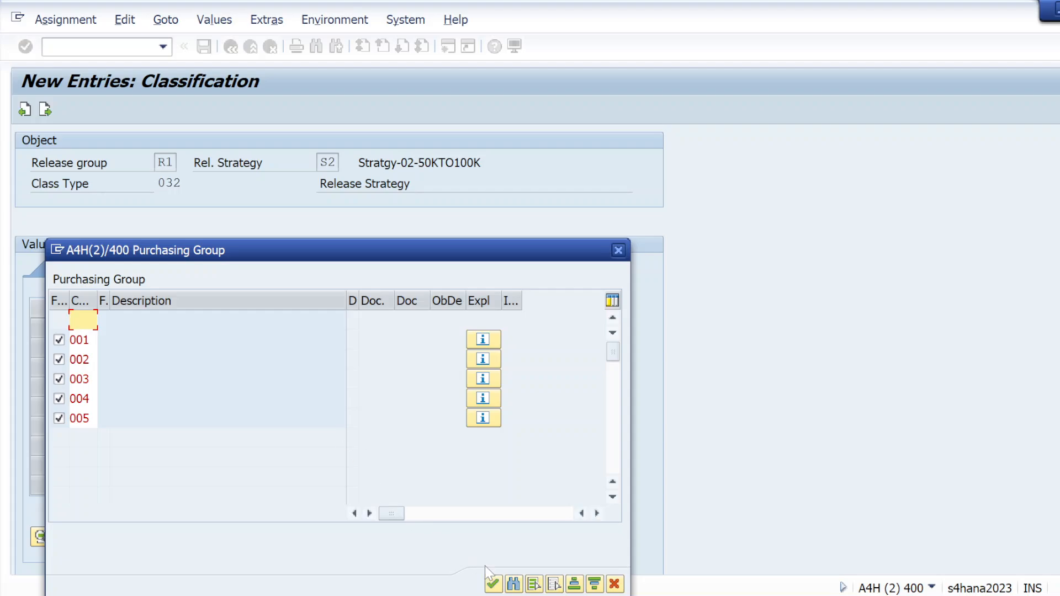
pyautogui.click(493, 584)
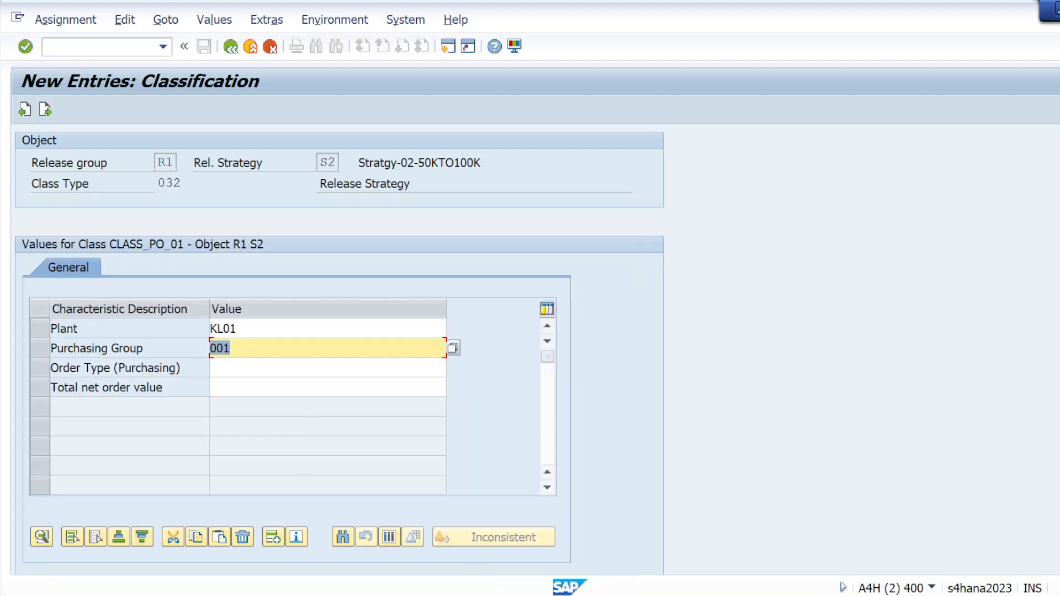
# Step: Set the order type of strategy S2 to DNB and its total net order value to the range 50000 - 100000
pyautogui.click(248, 368)
pyautogui.write('DN')
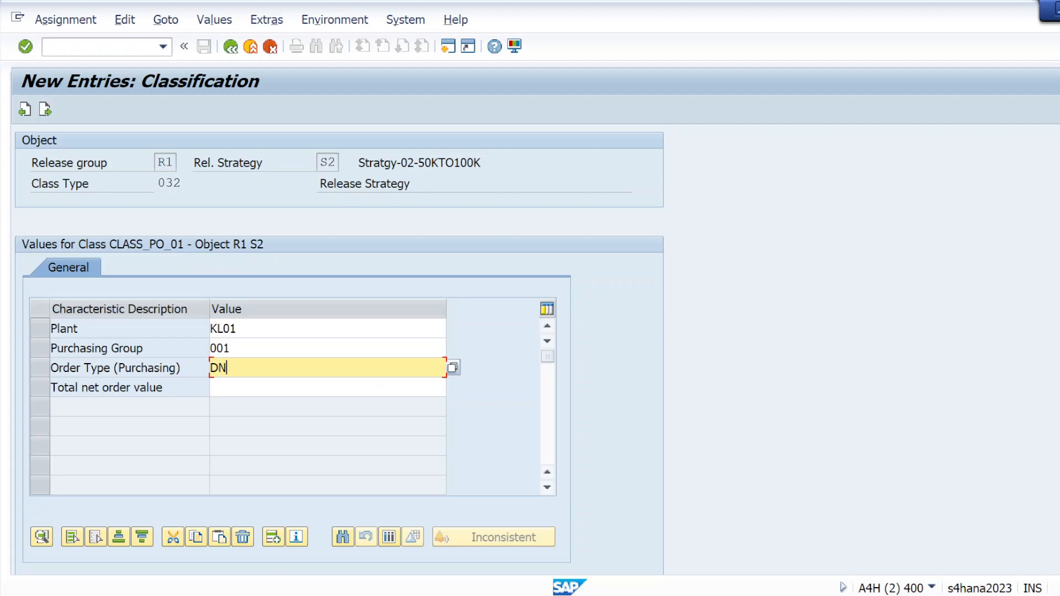
pyautogui.write('B')
pyautogui.click(248, 388)
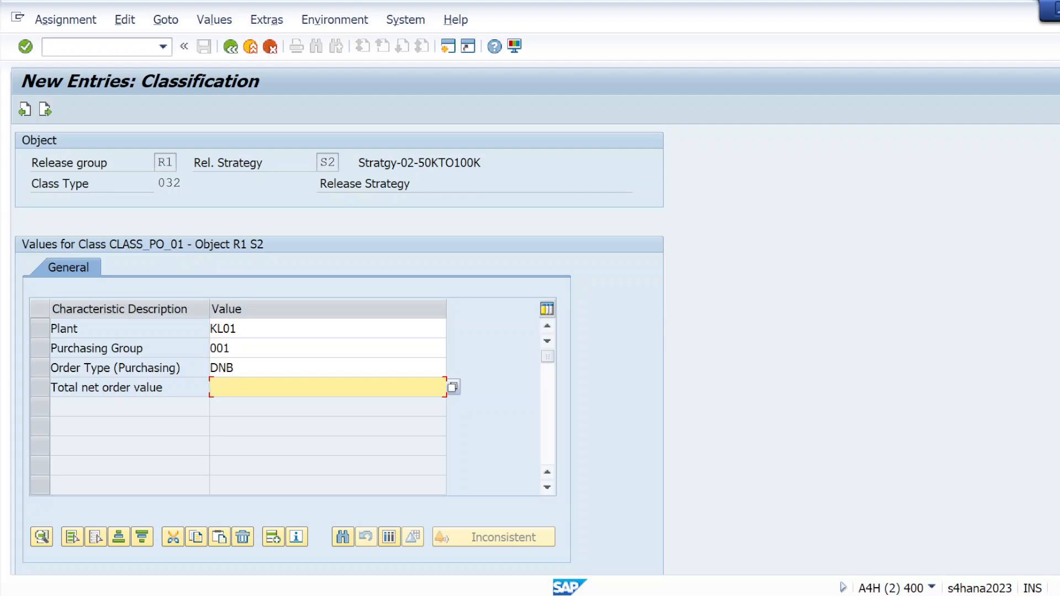
pyautogui.write('50000 - 100000')
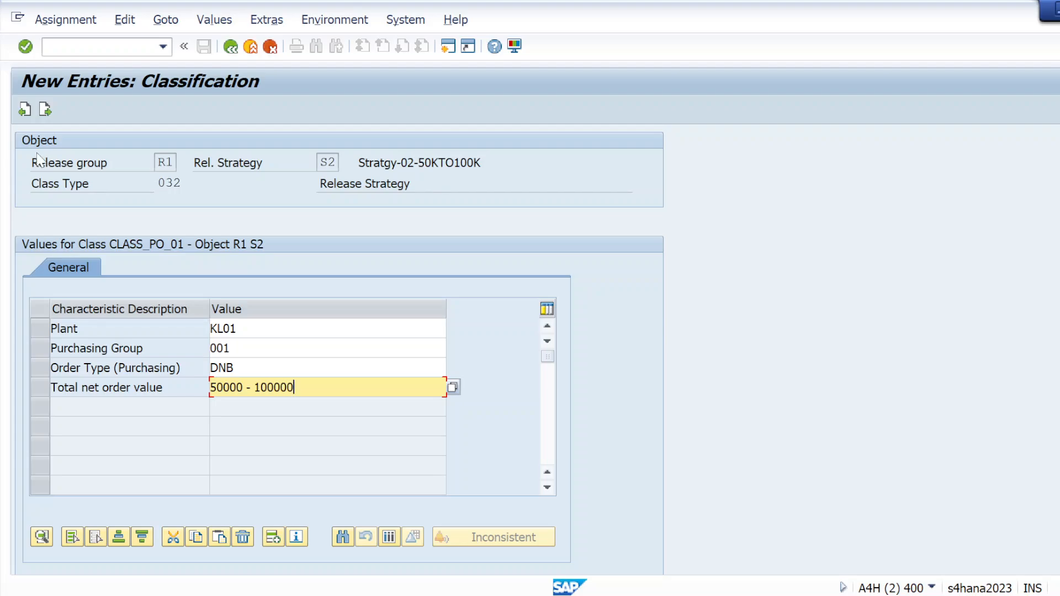
pyautogui.press('Return')
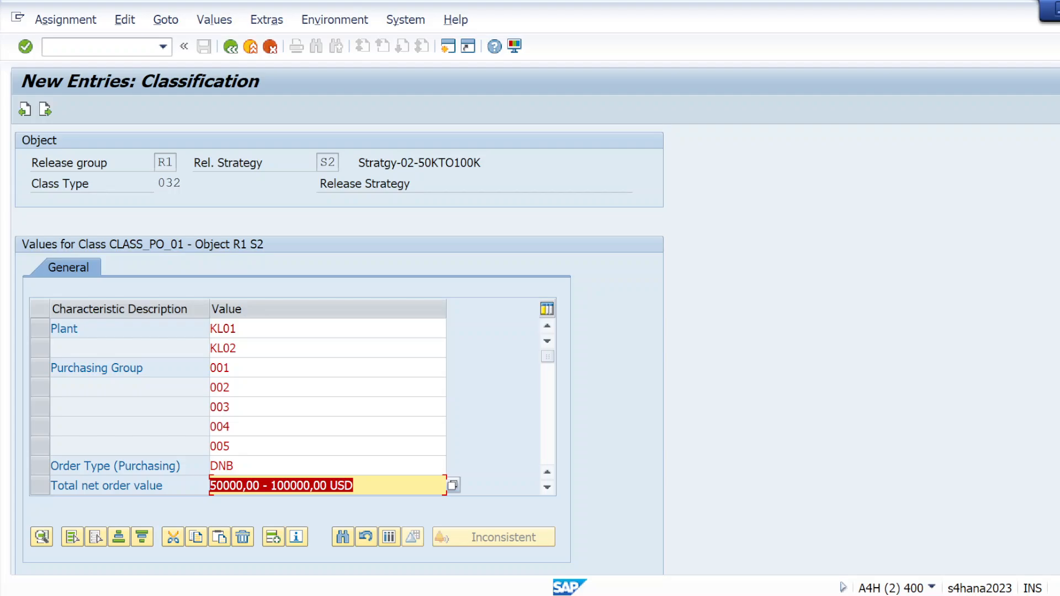
# Step: Leave the classification of release strategy S2 and save the strategy
pyautogui.click(278, 485)
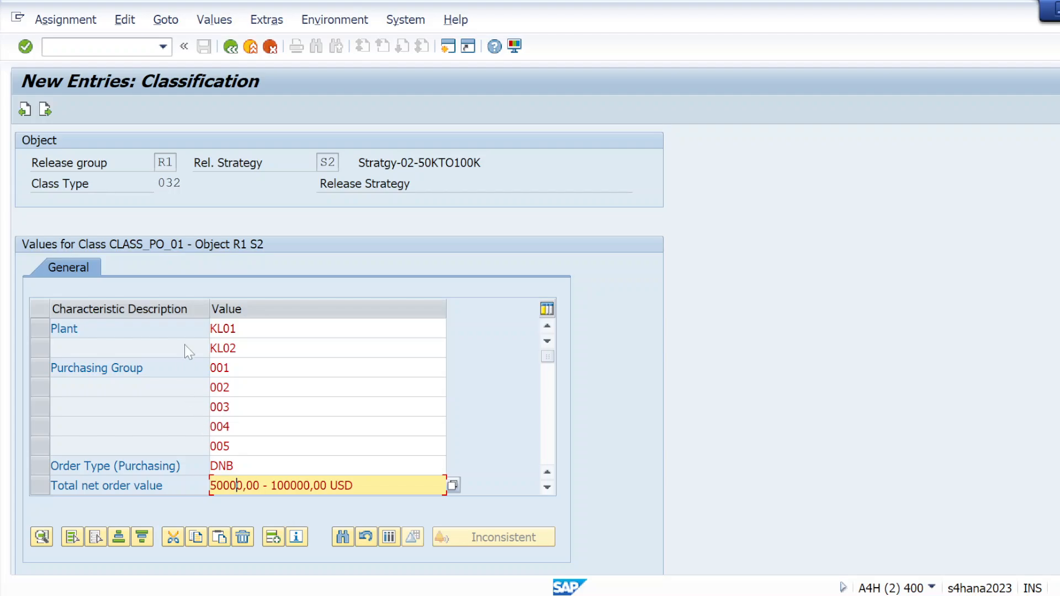
pyautogui.click(231, 47)
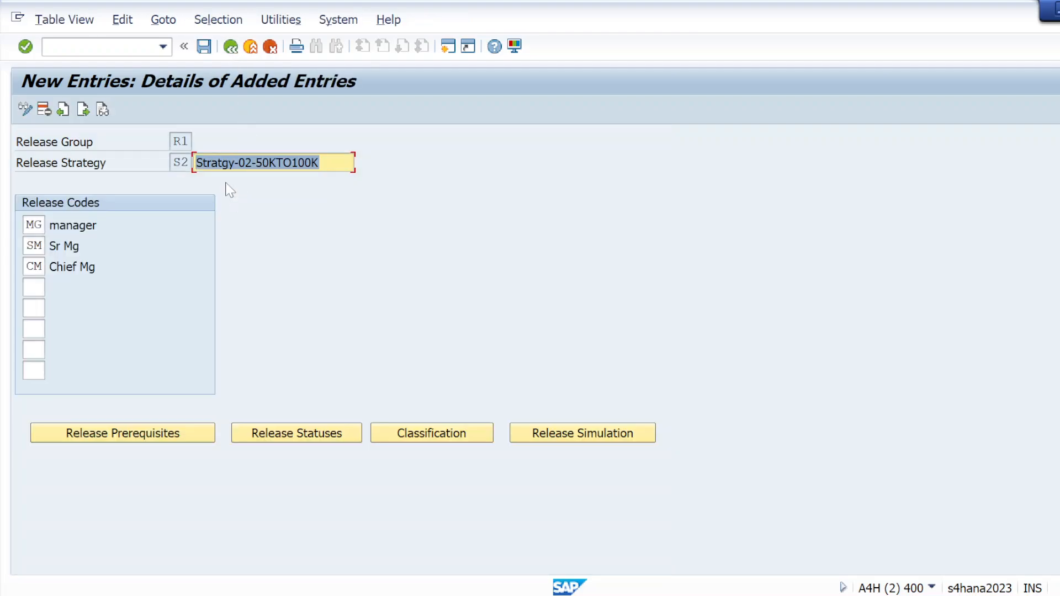
pyautogui.hotkey('ctrl', 's')
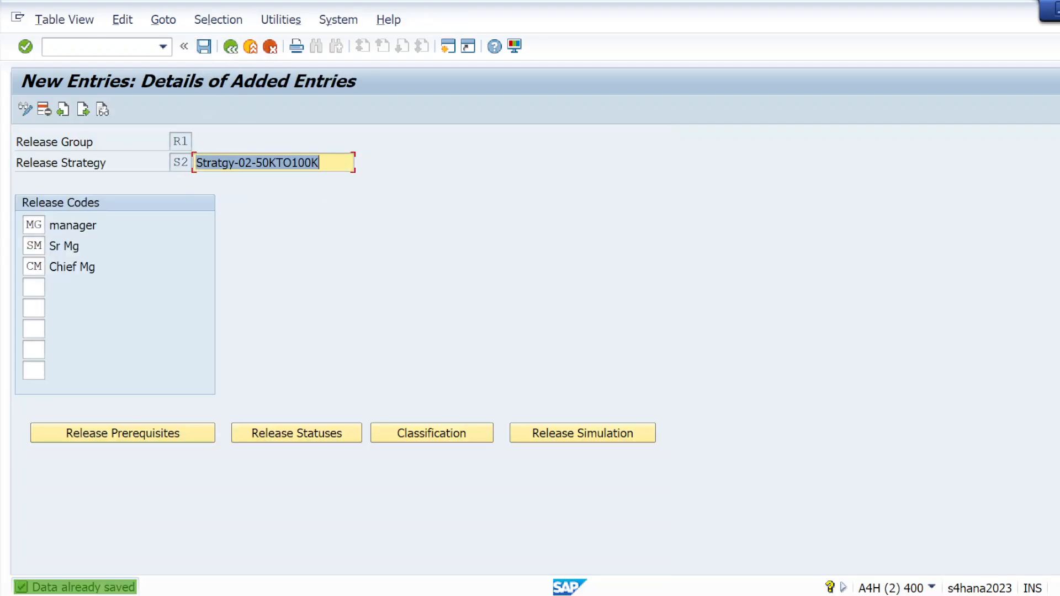
# Step: Start a new release strategy entry with release group R1 and strategy S3
pyautogui.click(230, 49)
pyautogui.click(96, 109)
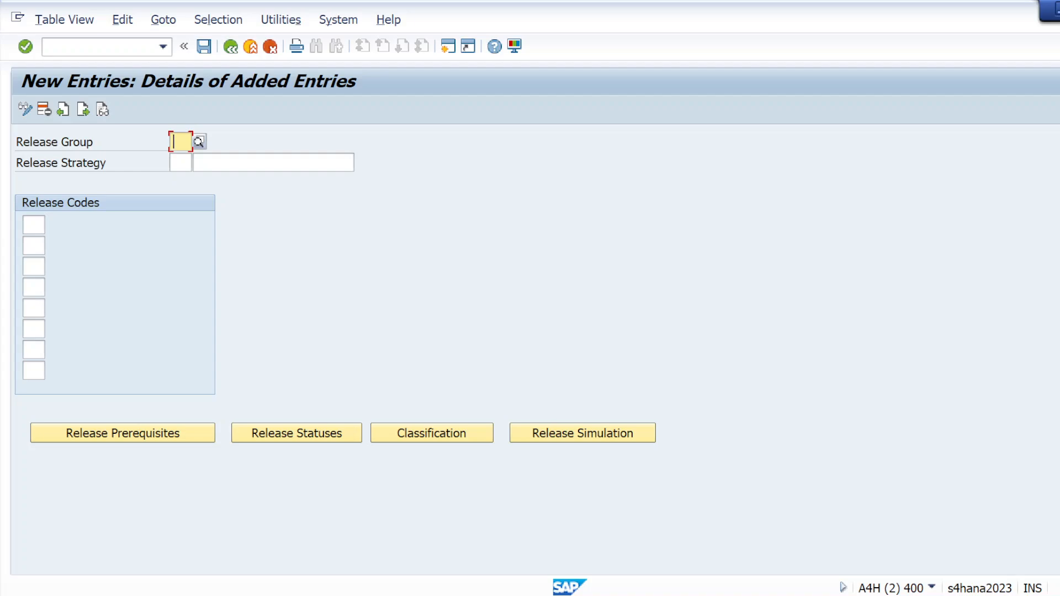
pyautogui.write('R1')
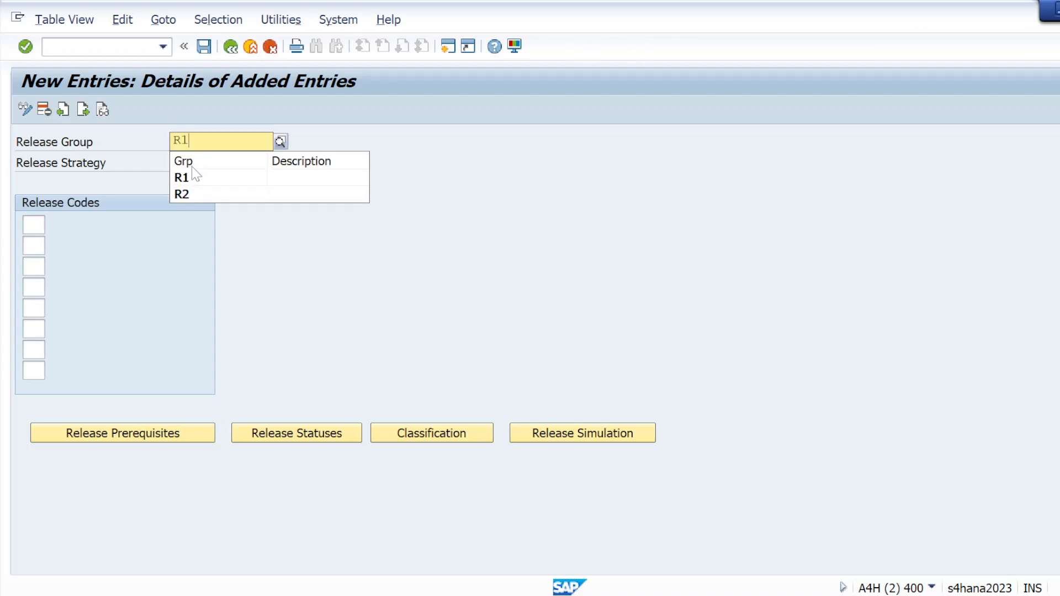
pyautogui.click(191, 179)
pyautogui.press('Tab')
pyautogui.write('S')
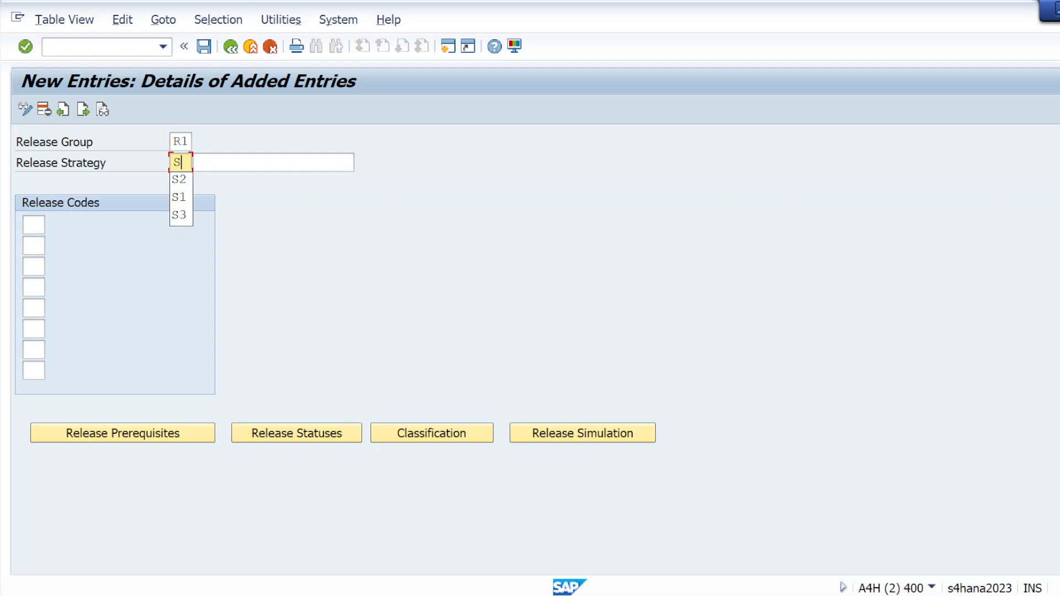
pyautogui.click(180, 215)
pyautogui.press('Tab')
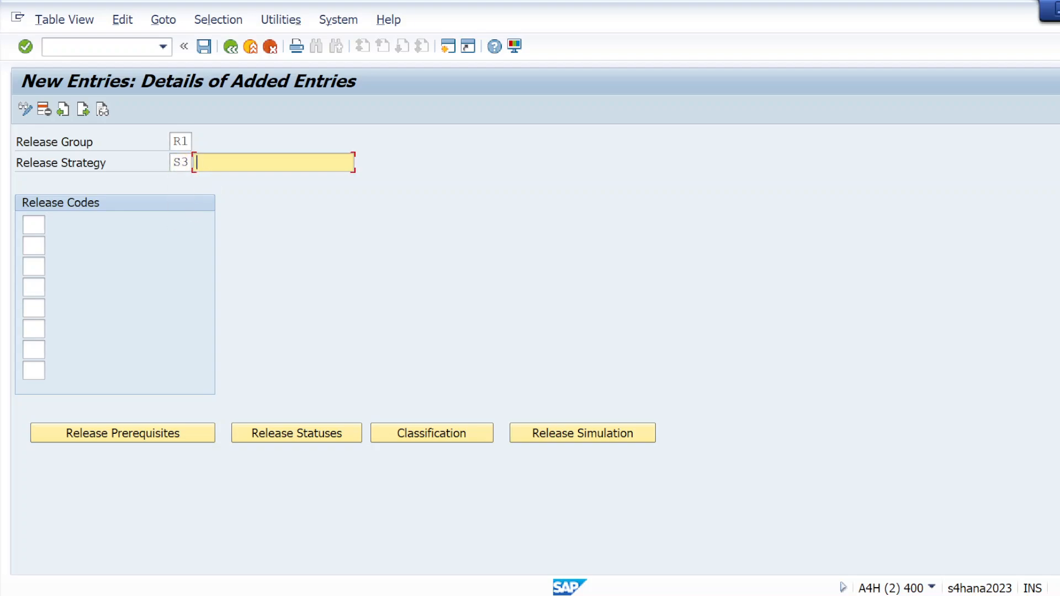
# Step: Enter "Stratgy-03 >100K" as the description of release strategy S3
pyautogui.click(223, 233)
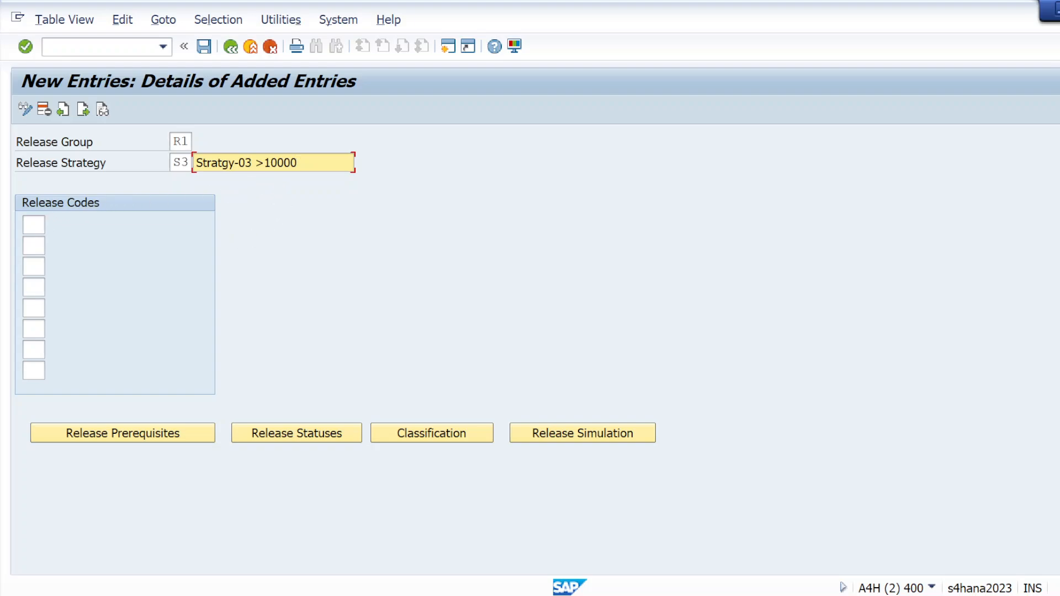
pyautogui.click(34, 224)
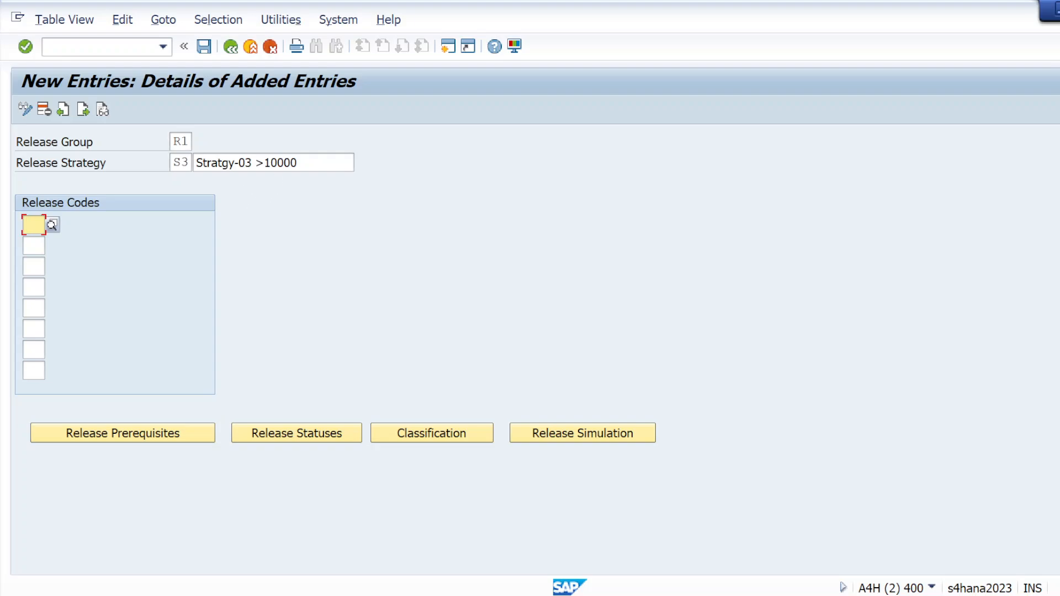
pyautogui.click(310, 163)
pyautogui.press('BackSpace')
pyautogui.press('BackSpace')
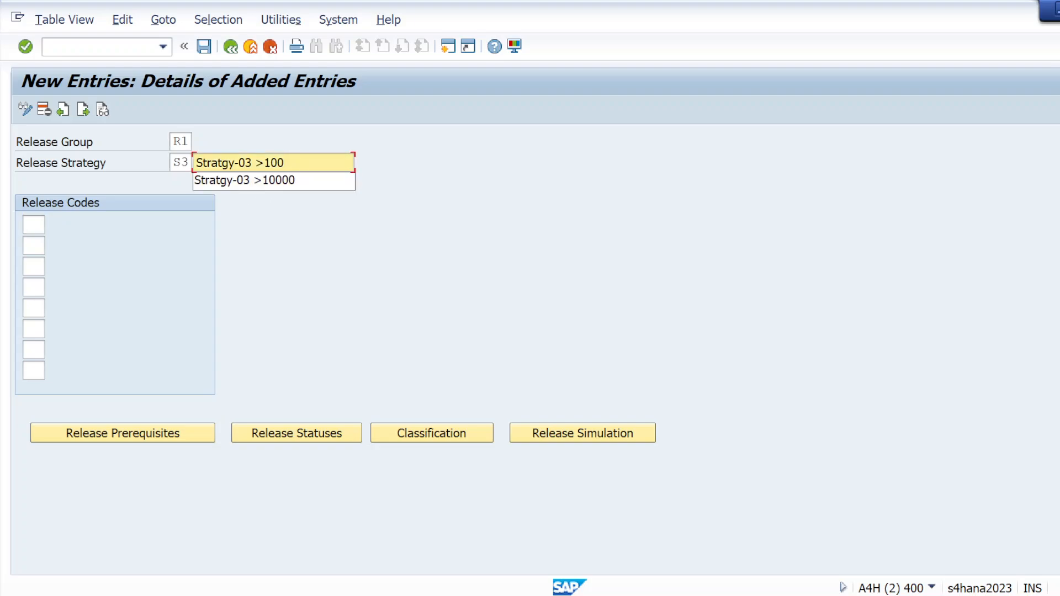
pyautogui.write('K')
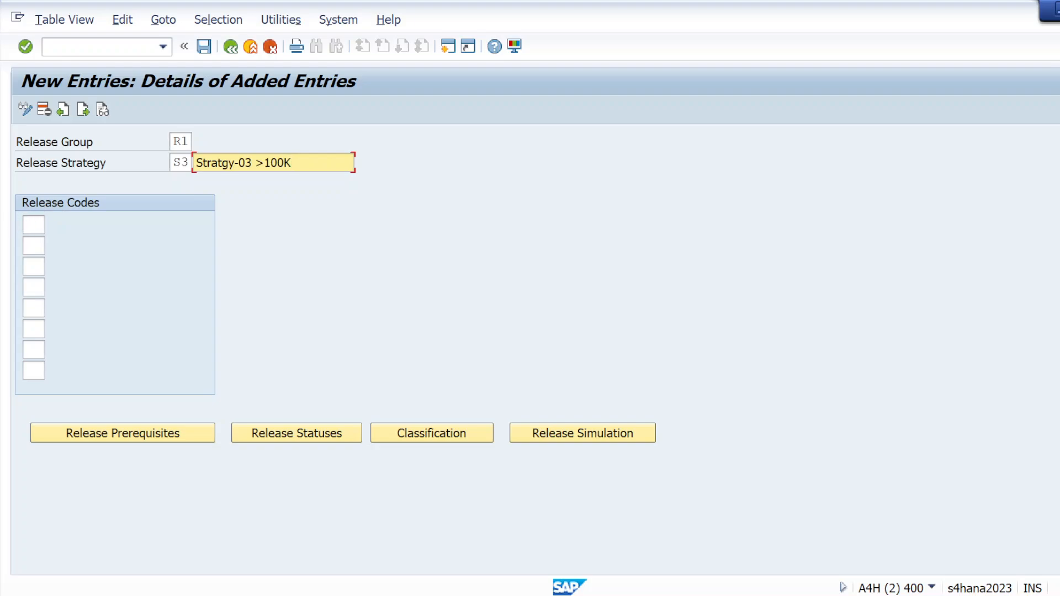
# Step: Check the approvers in the client requirements note and enter release codes SM, CM and PH for strategy S3
pyautogui.click(33, 224)
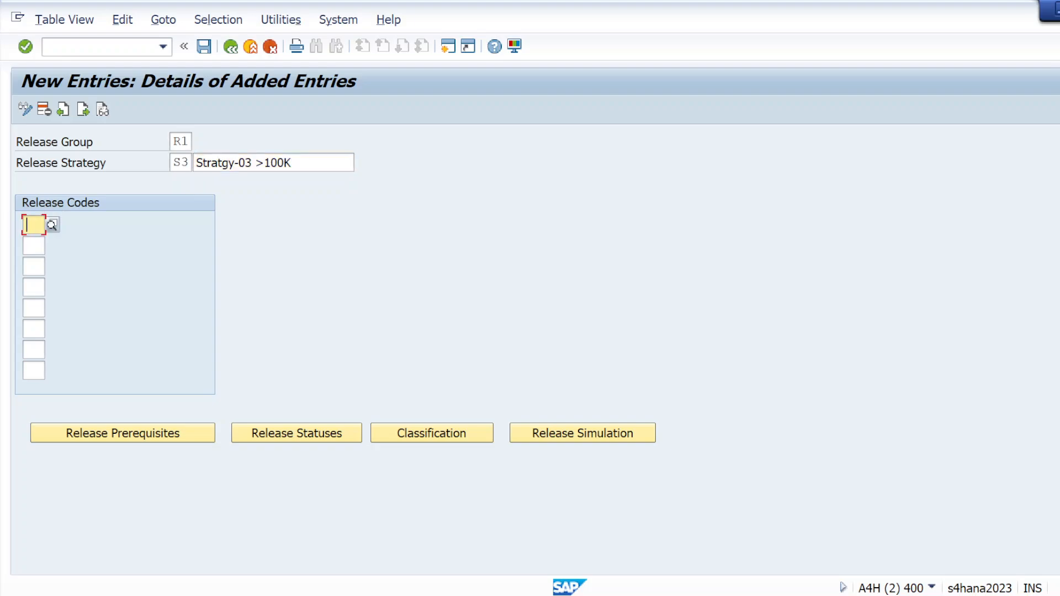
pyautogui.hotkey('alt', 'Tab')
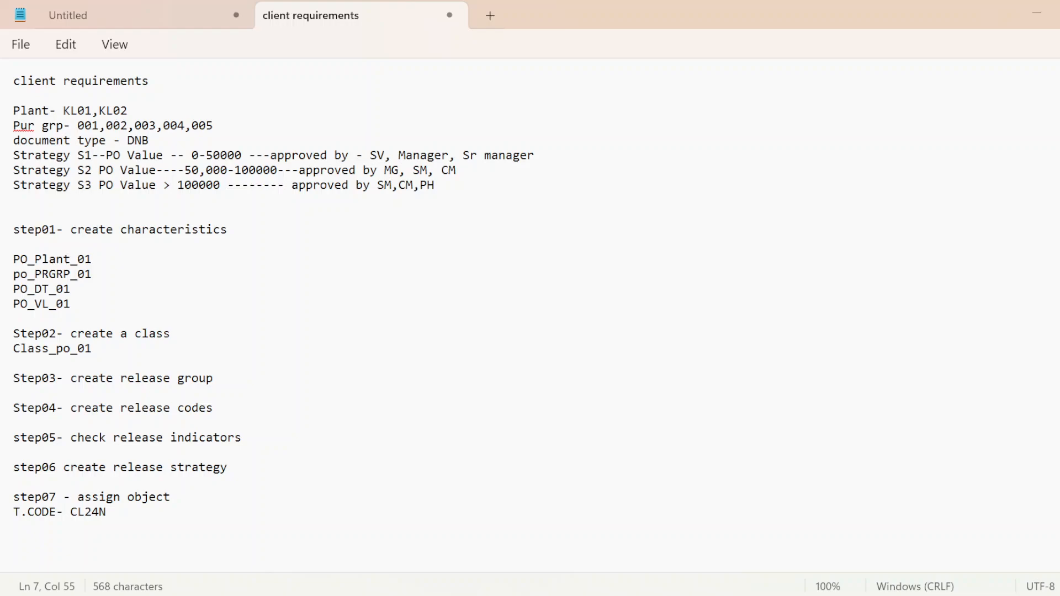
pyautogui.click(434, 187)
pyautogui.hotkey('alt', 'Tab')
pyautogui.write('SM')
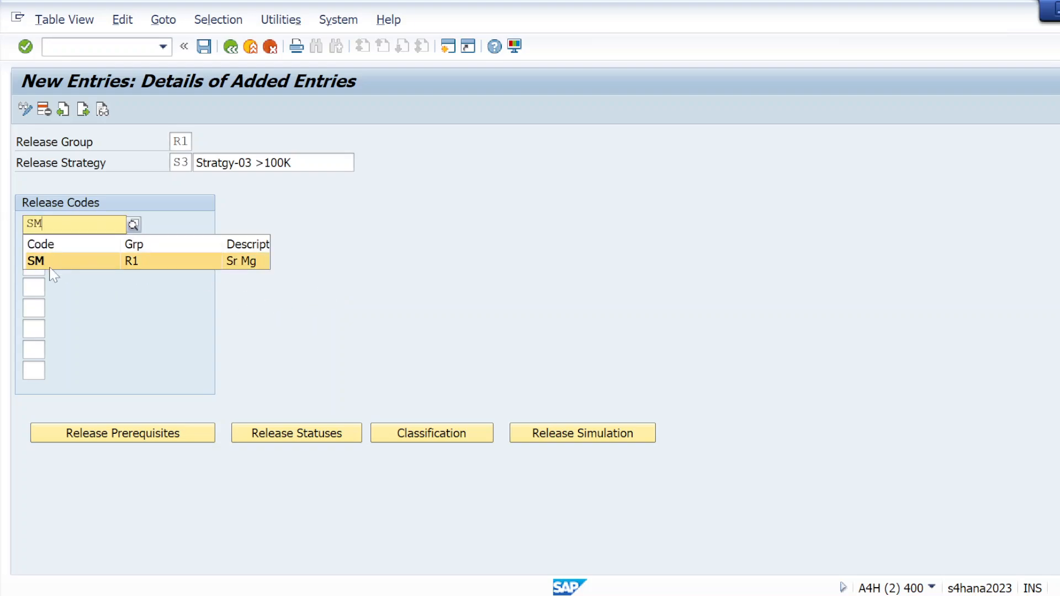
pyautogui.press('Return')
pyautogui.press('Tab')
pyautogui.write('C')
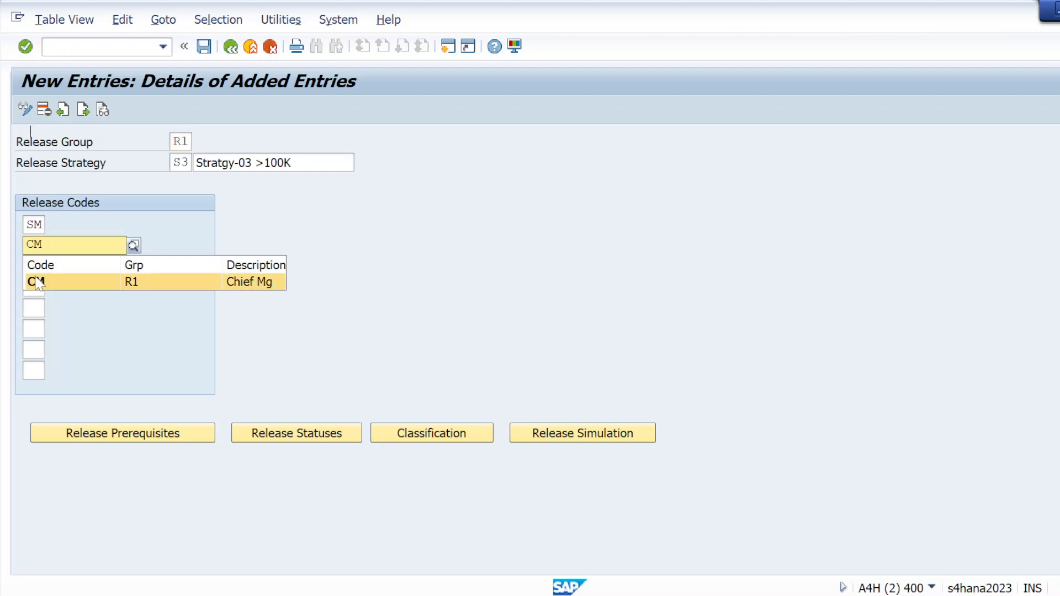
pyautogui.press('Return')
pyautogui.press('Tab')
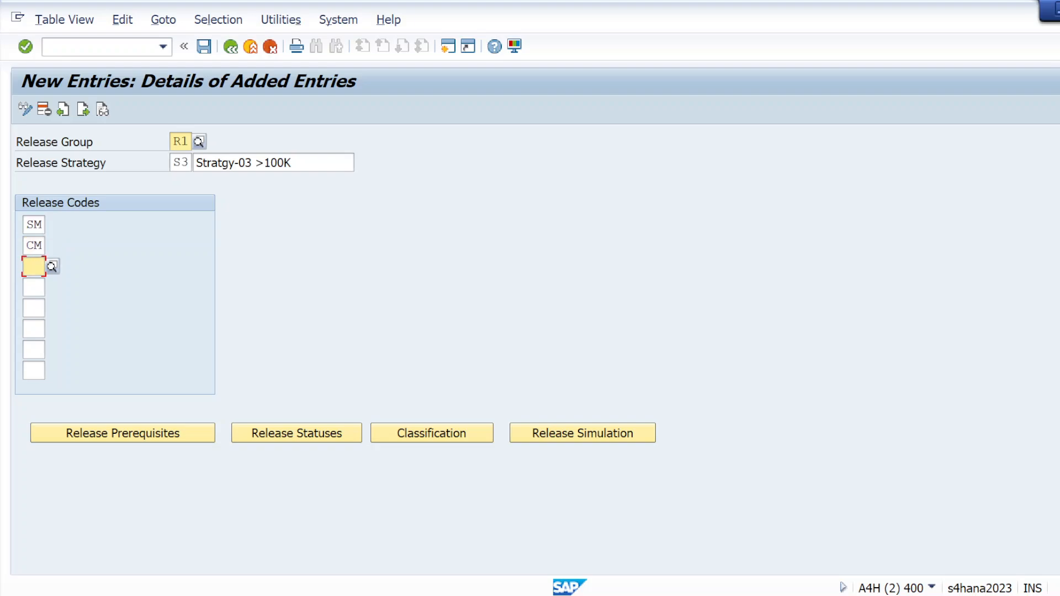
pyautogui.write('PH')
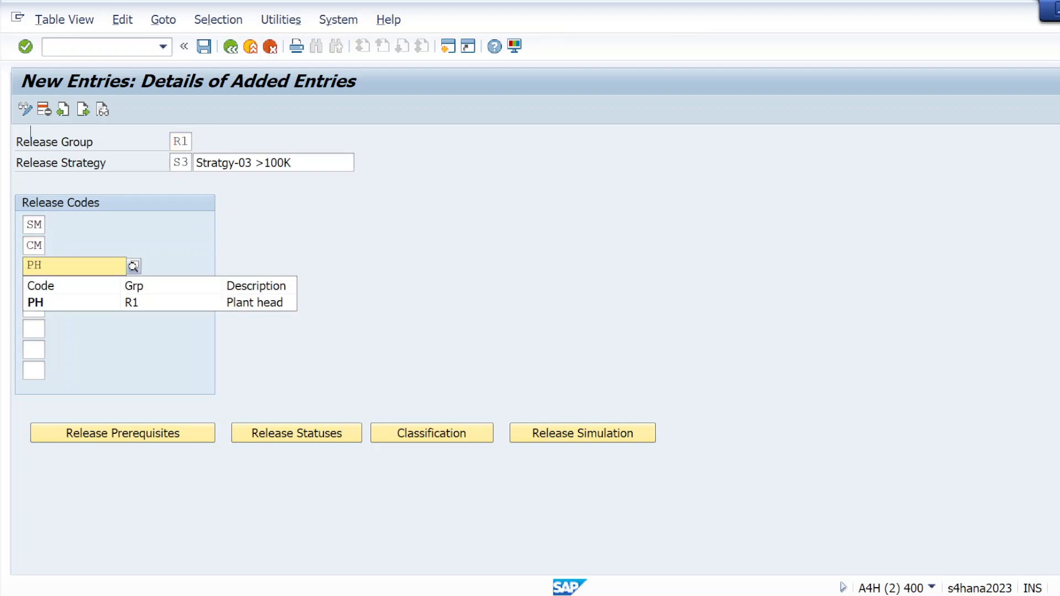
pyautogui.click(41, 301)
pyautogui.click(25, 46)
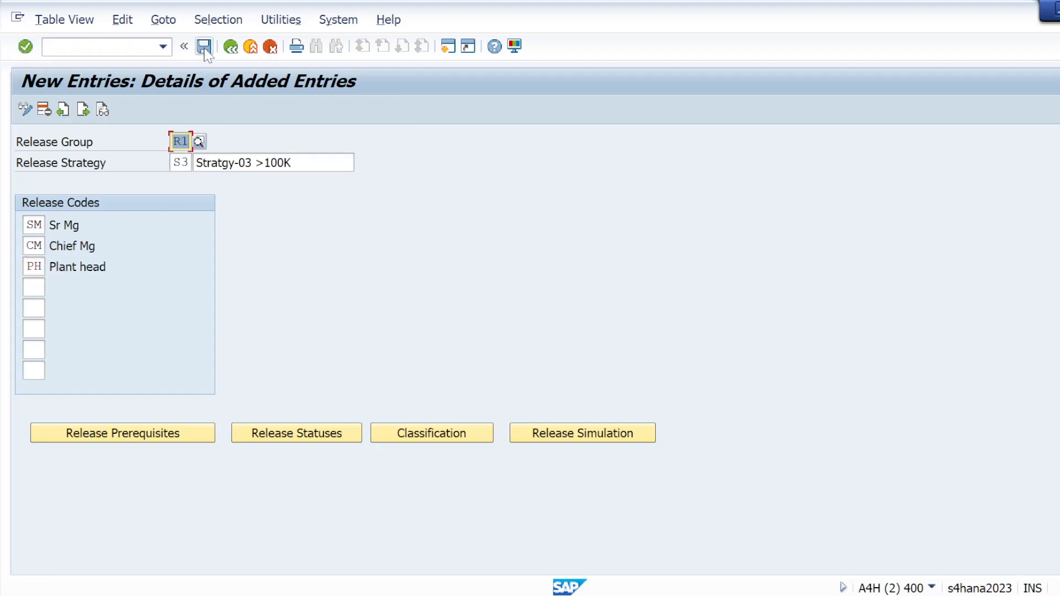
# Step: Set the release prerequisites of strategy S3 so that CM requires SM, and PH requires both SM and CM
pyautogui.click(146, 439)
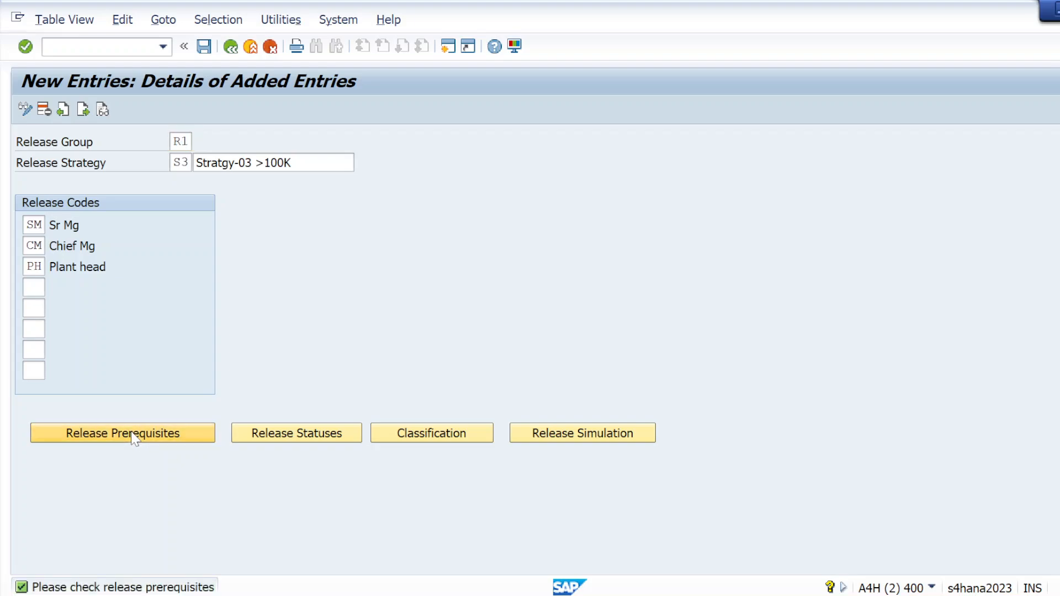
pyautogui.click(142, 434)
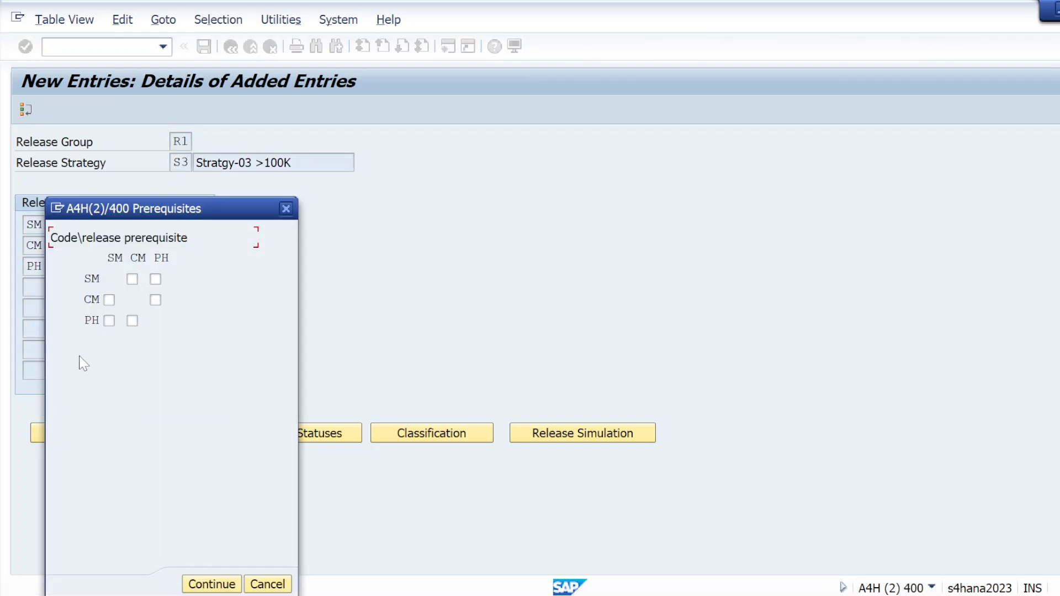
pyautogui.click(109, 300)
pyautogui.click(109, 321)
pyautogui.click(132, 321)
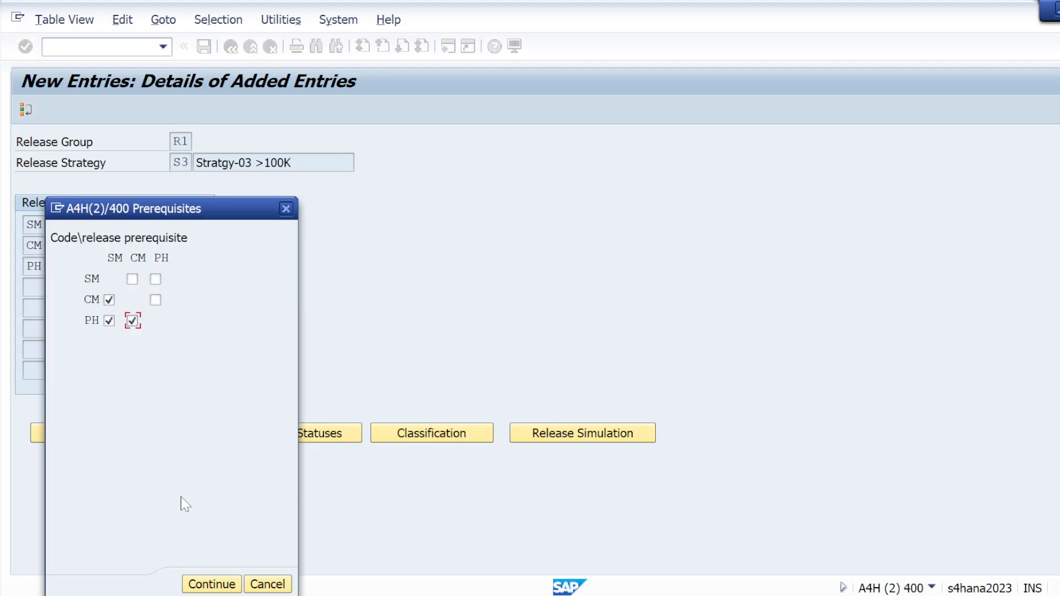
pyautogui.click(212, 584)
# Step: Accept the release statuses of strategy S3 and save the strategy
pyautogui.click(204, 53)
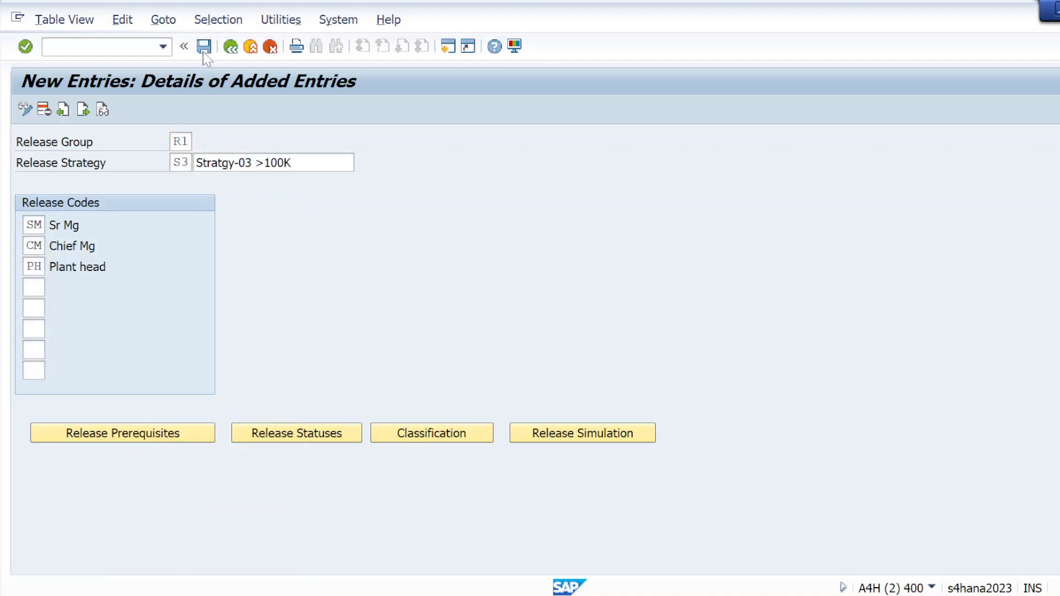
pyautogui.click(287, 436)
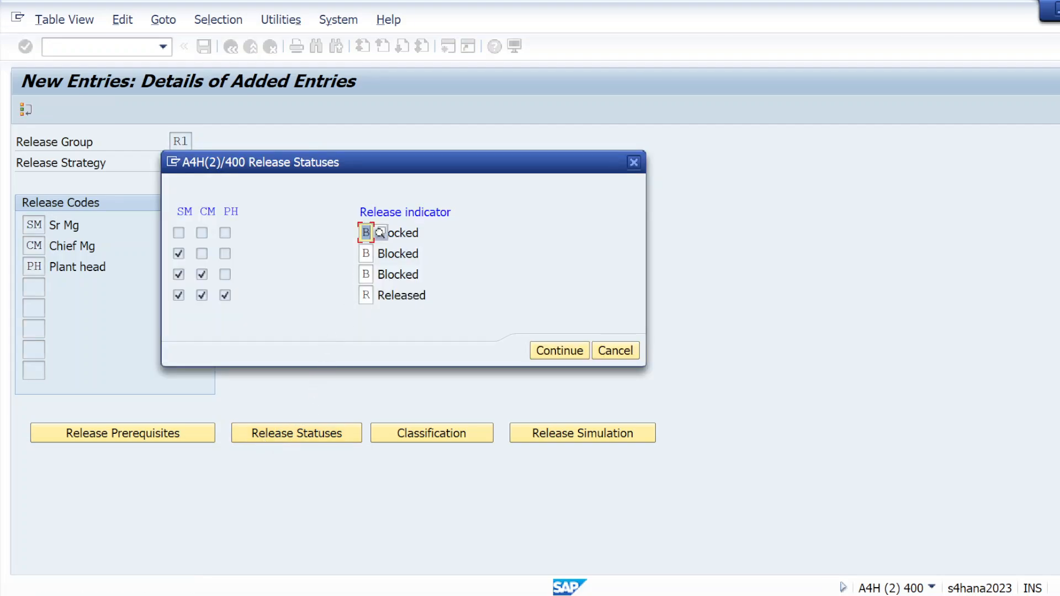
pyautogui.click(551, 350)
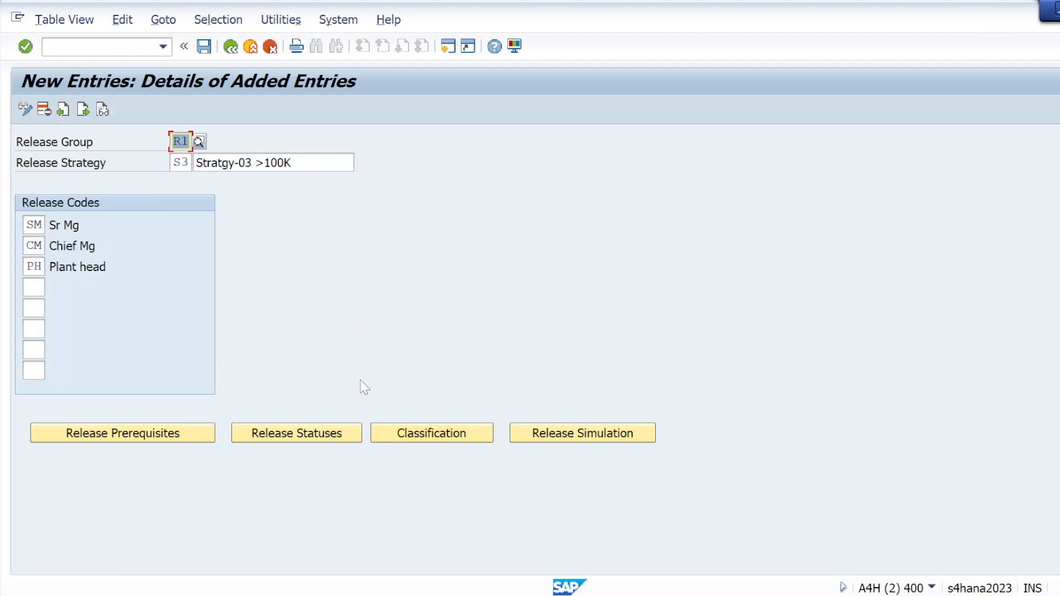
pyautogui.click(204, 46)
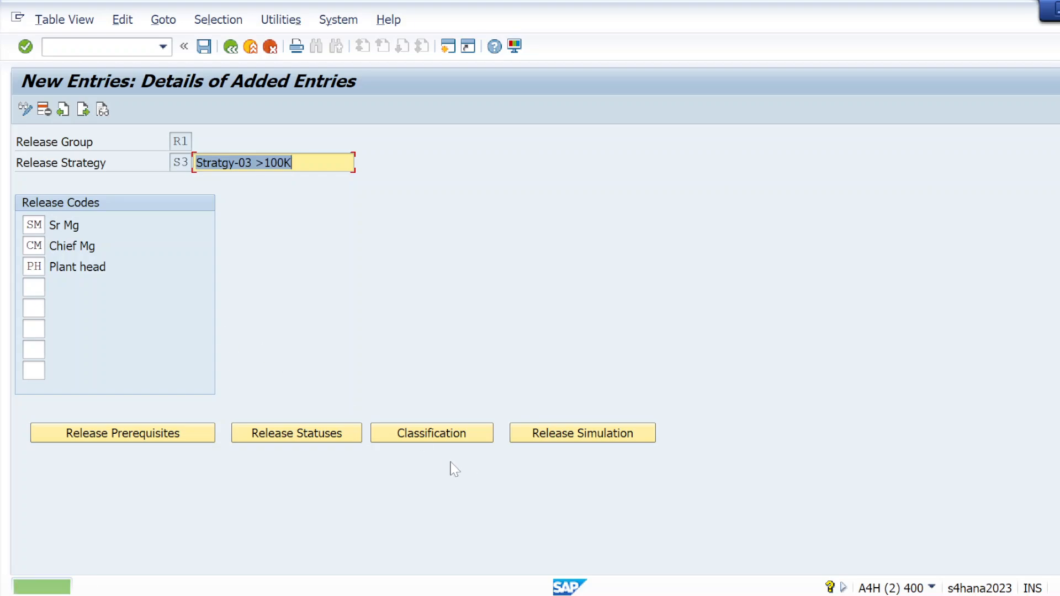
# Step: Assign plants KL01 and KL02 to the Plant characteristic in the classification of release strategy S3
pyautogui.click(432, 436)
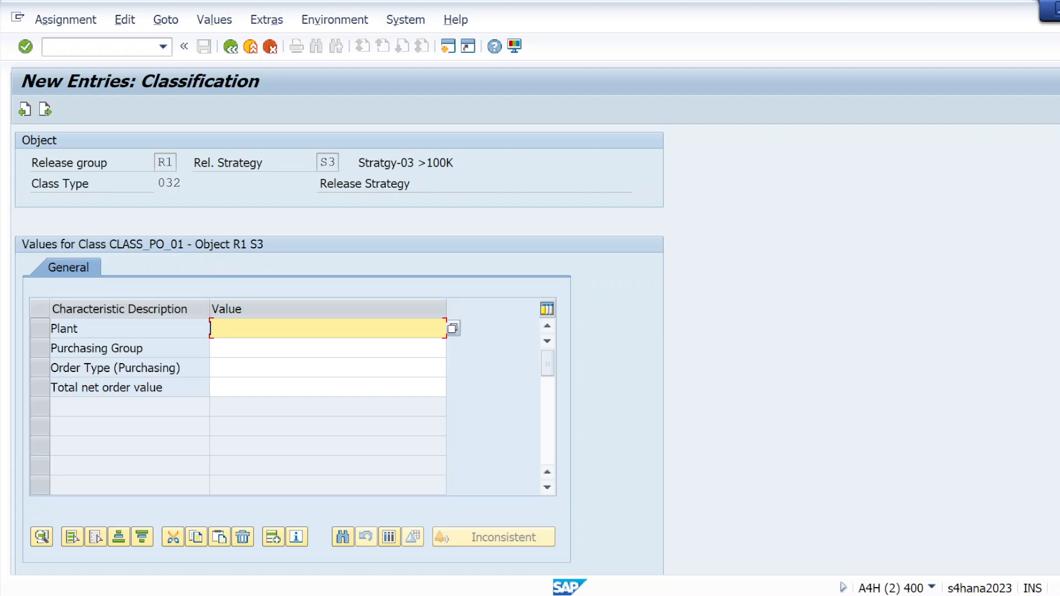
pyautogui.click(452, 328)
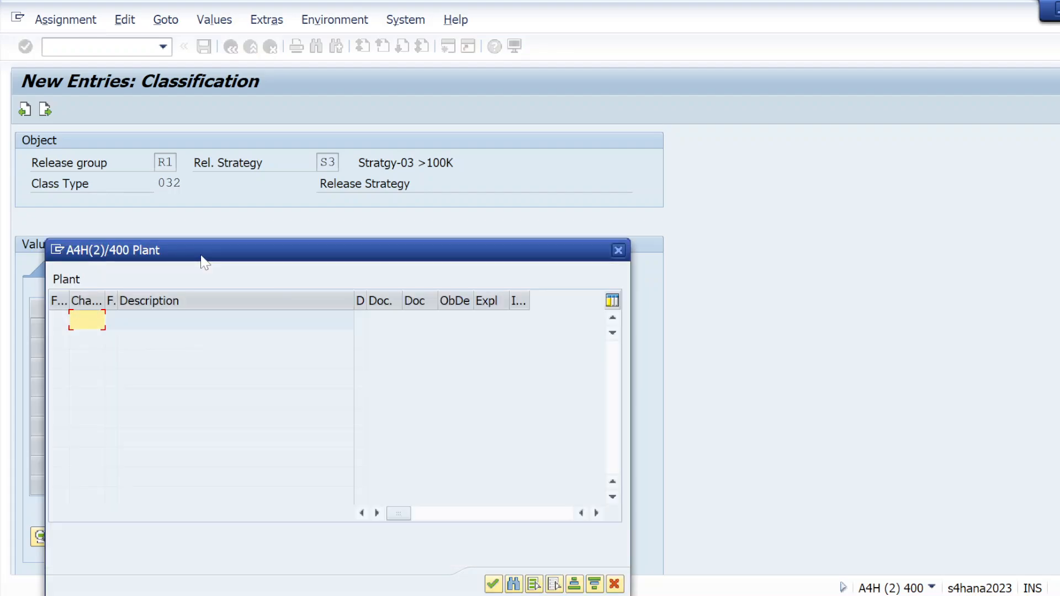
pyautogui.write('KL01')
pyautogui.press('Return')
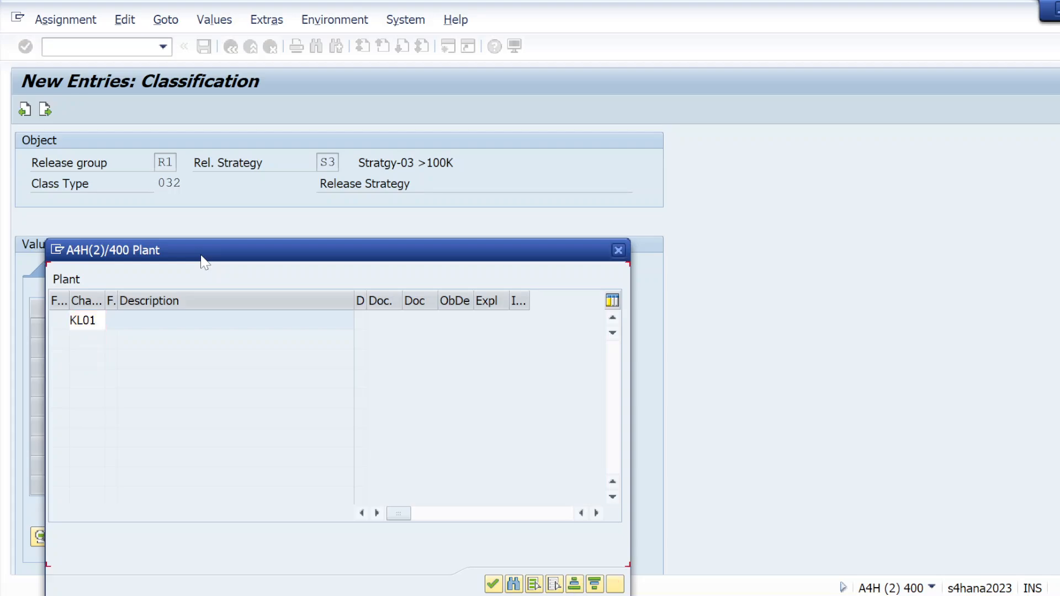
pyautogui.write('KL02')
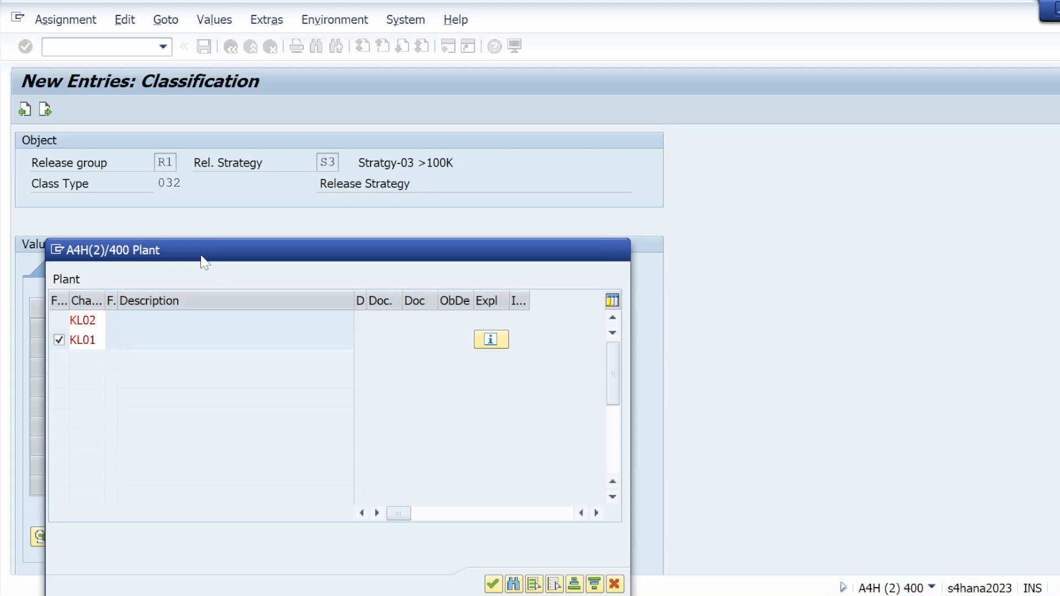
pyautogui.press('Return')
pyautogui.click(493, 584)
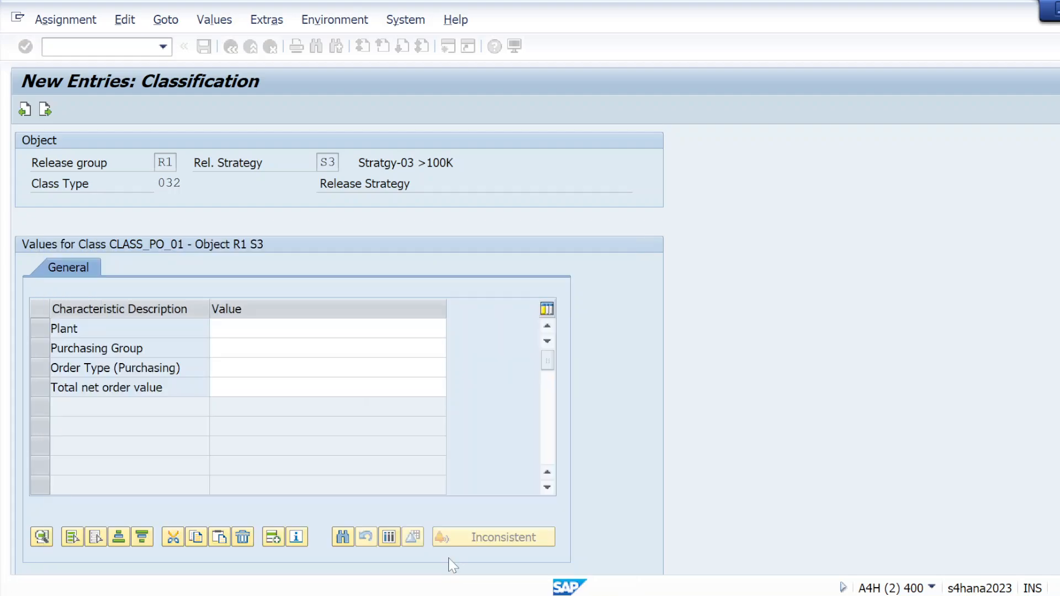
# Step: Assign purchasing groups 001, 002, 003, 004 and 005 to the Purchasing Group characteristic in the classification of release strategy S3
pyautogui.click(265, 349)
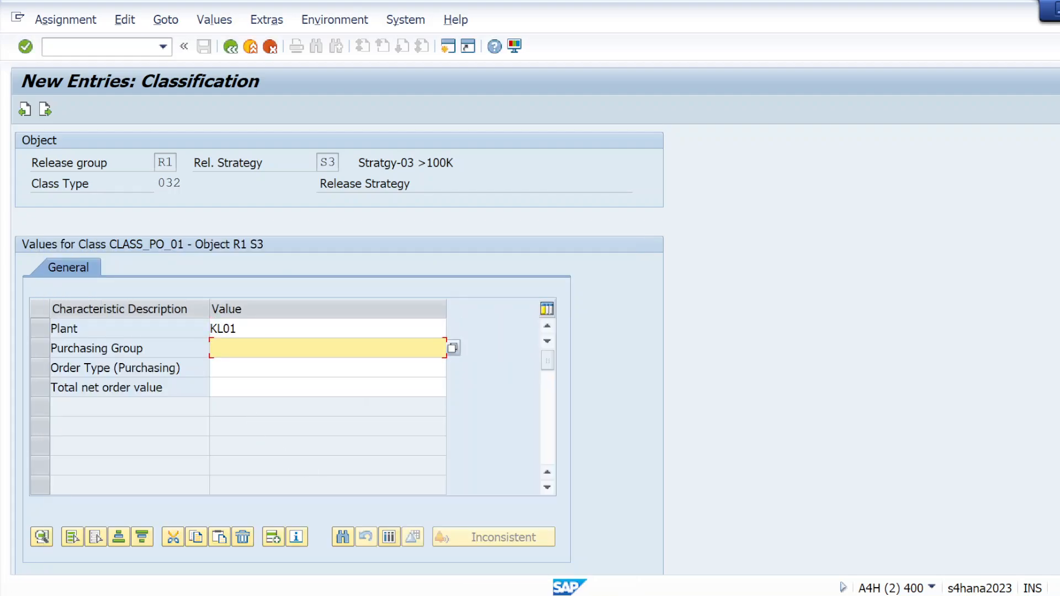
pyautogui.click(452, 348)
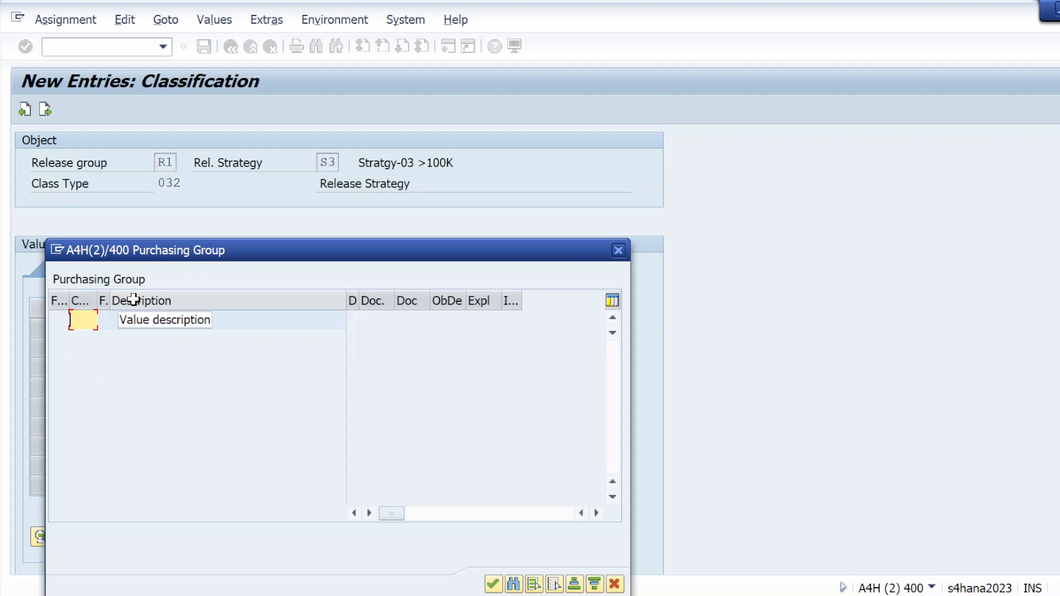
pyautogui.write('001')
pyautogui.press('Return')
pyautogui.write('002')
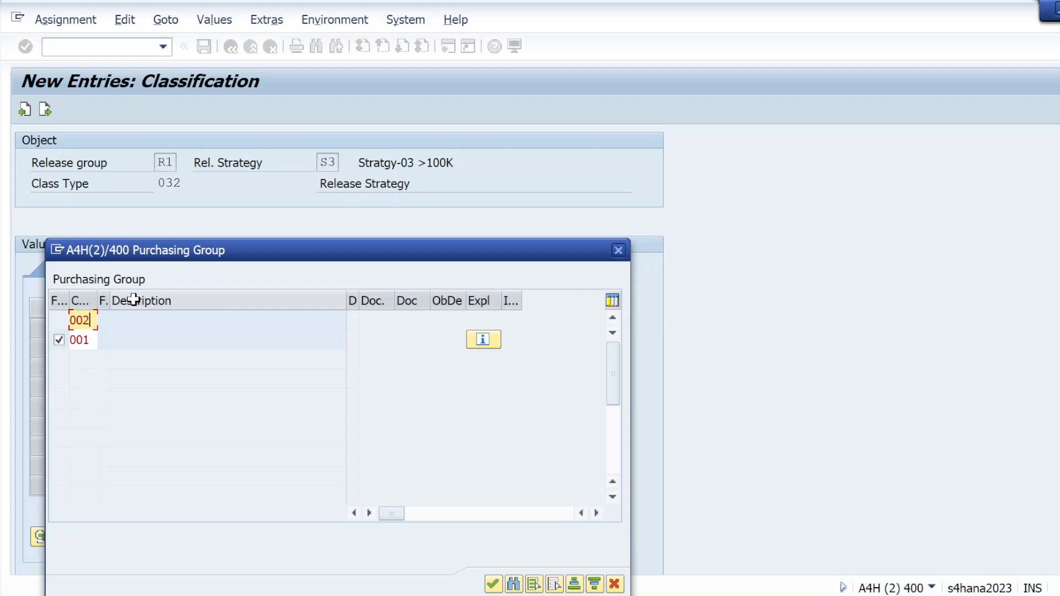
pyautogui.press('Return')
pyautogui.write('003')
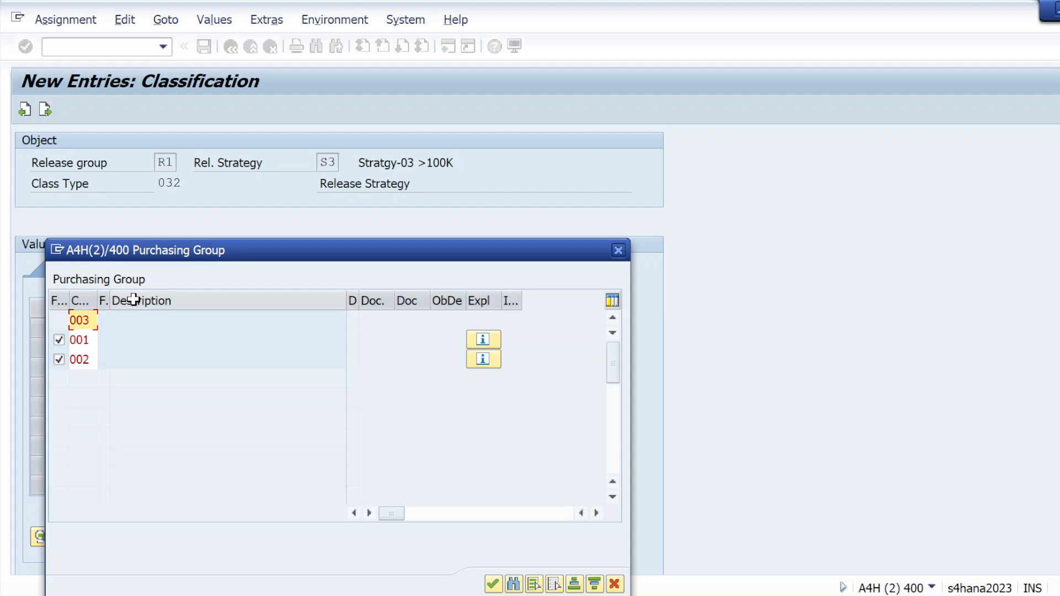
pyautogui.press('Return')
pyautogui.write('004')
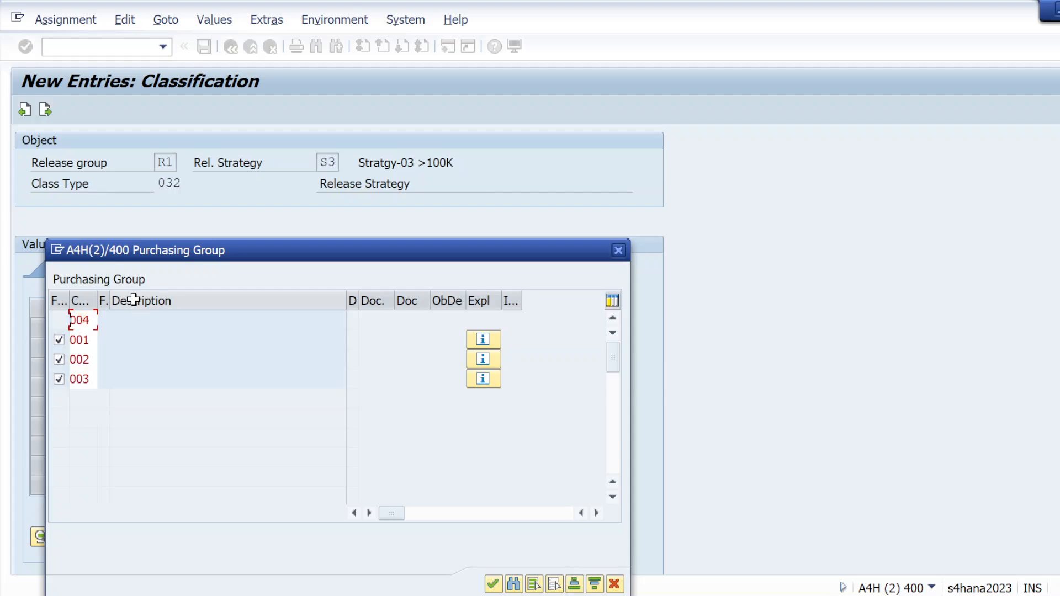
pyautogui.press('Return')
pyautogui.write('005')
pyautogui.press('Return')
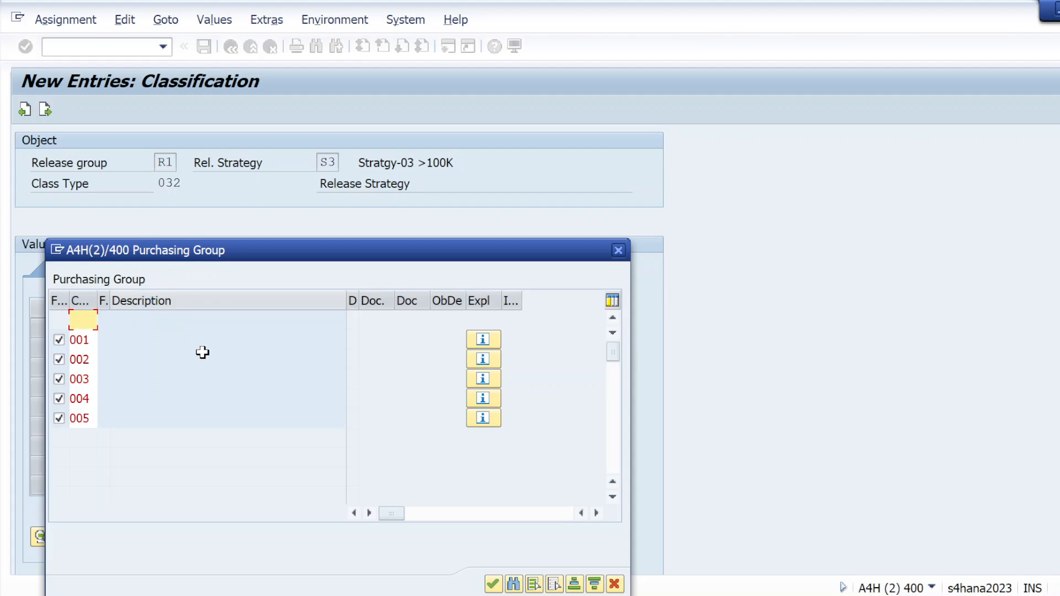
pyautogui.click(493, 582)
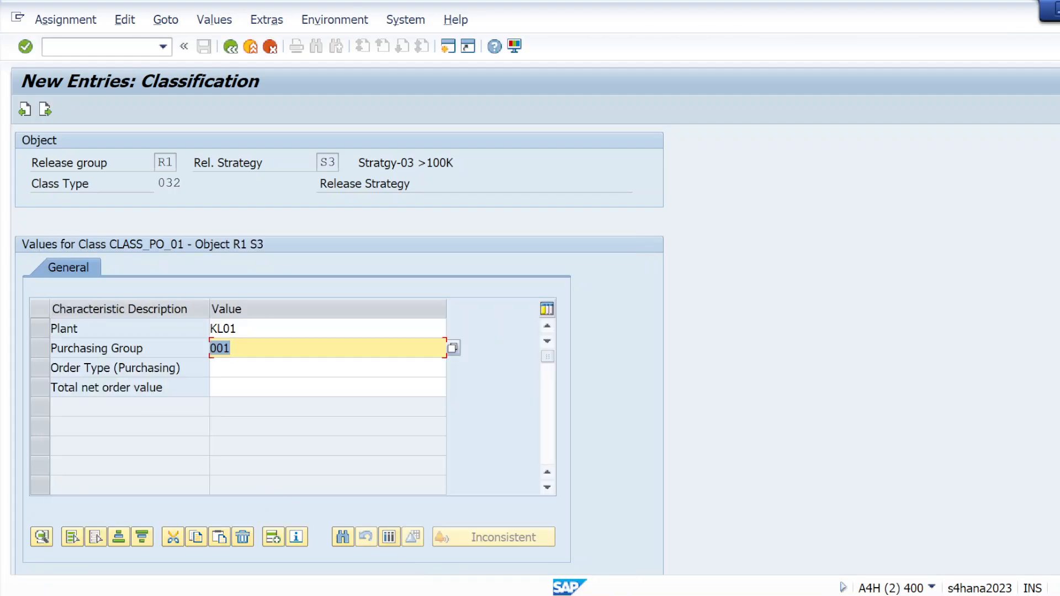
# Step: Set strategy S3's order type to DNB and its total net order value to greater than 100000 USD in the classification
pyautogui.click(328, 367)
pyautogui.write('D')
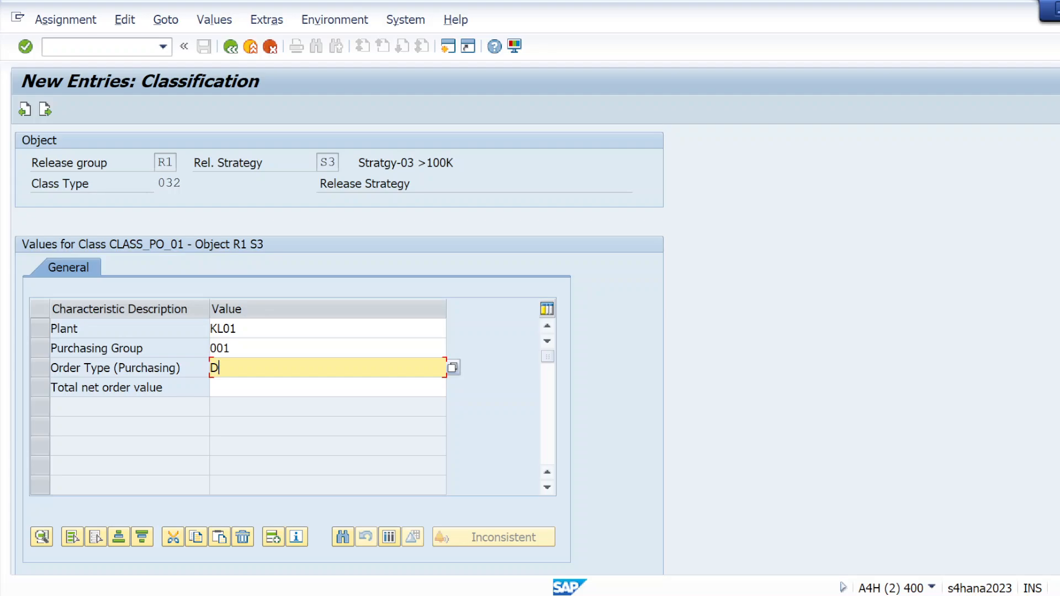
pyautogui.write('NB')
pyautogui.click(328, 387)
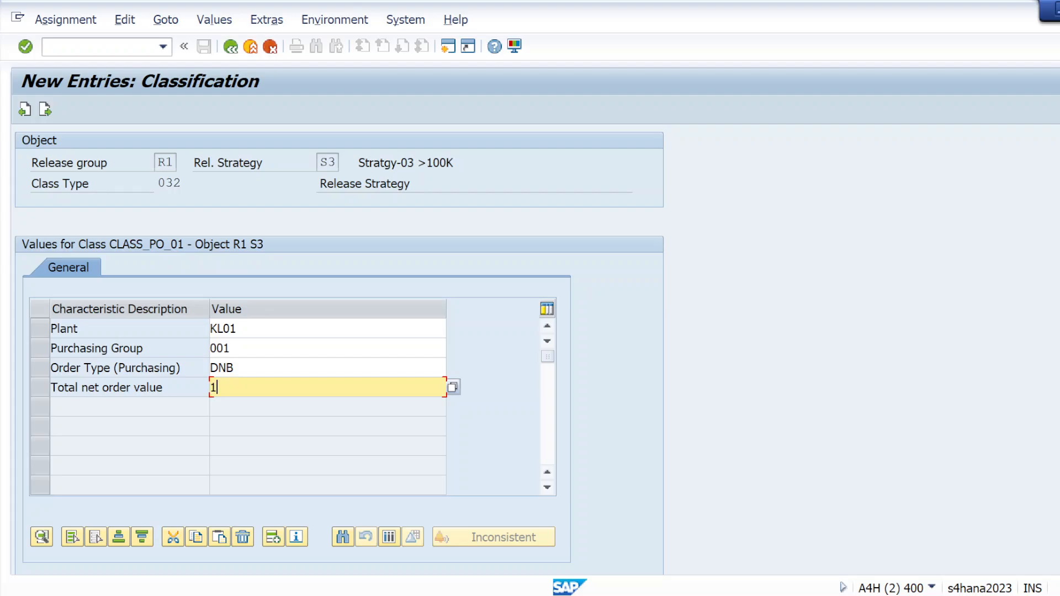
pyautogui.write('00')
pyautogui.write('000')
pyautogui.write('>')
pyautogui.click(27, 50)
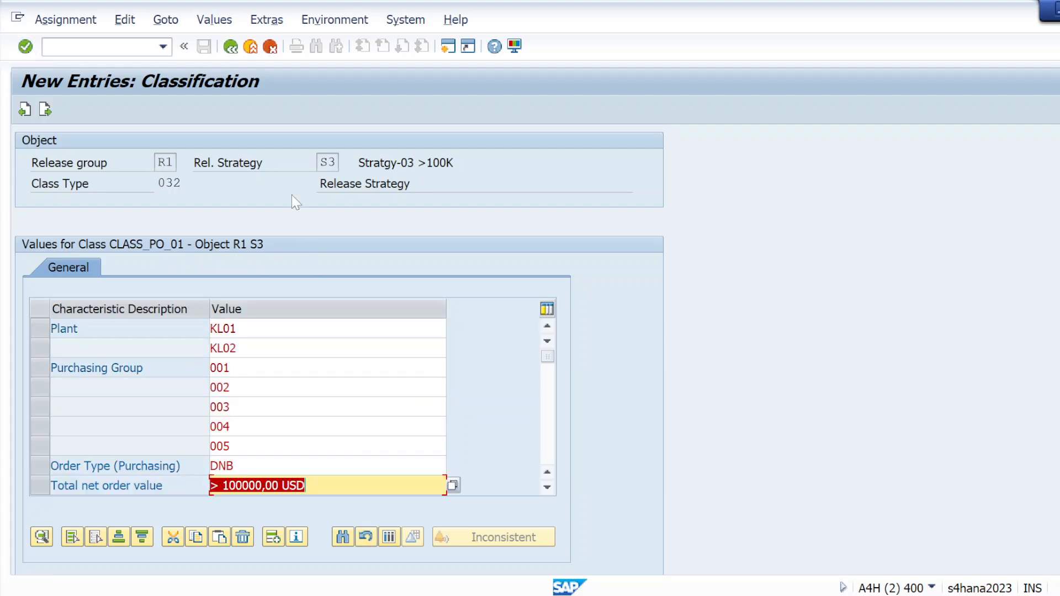
# Step: Leave the classification, save release strategy S3 and return to the list of release procedure activities
pyautogui.click(234, 52)
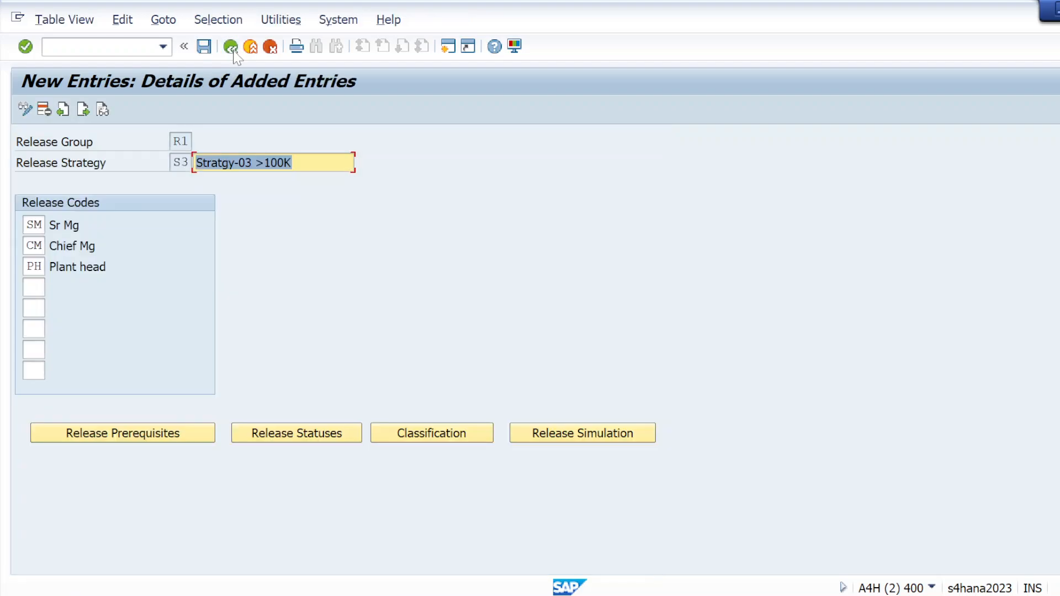
pyautogui.click(204, 47)
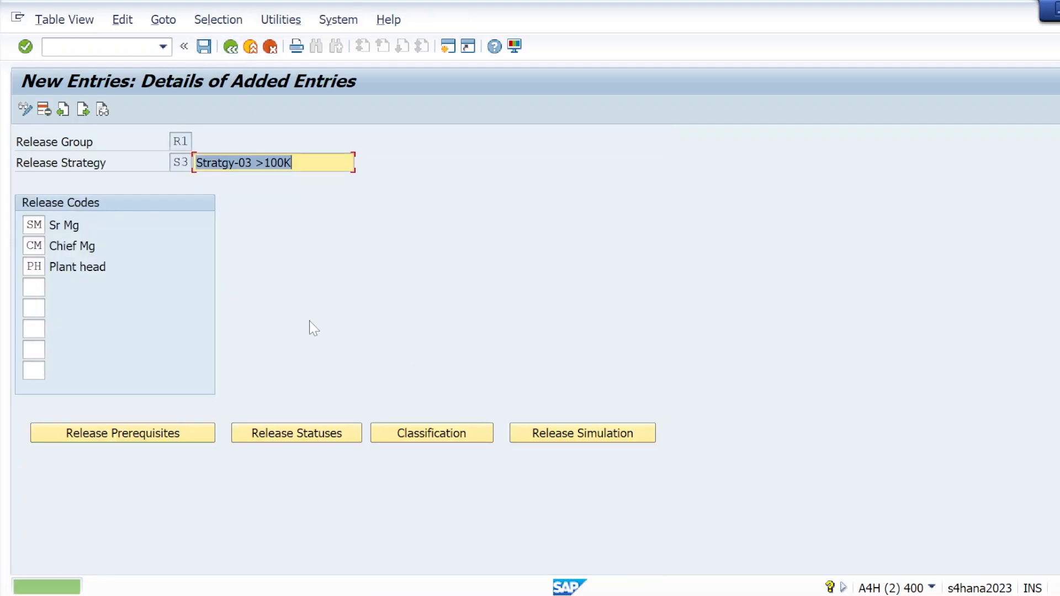
pyautogui.click(231, 47)
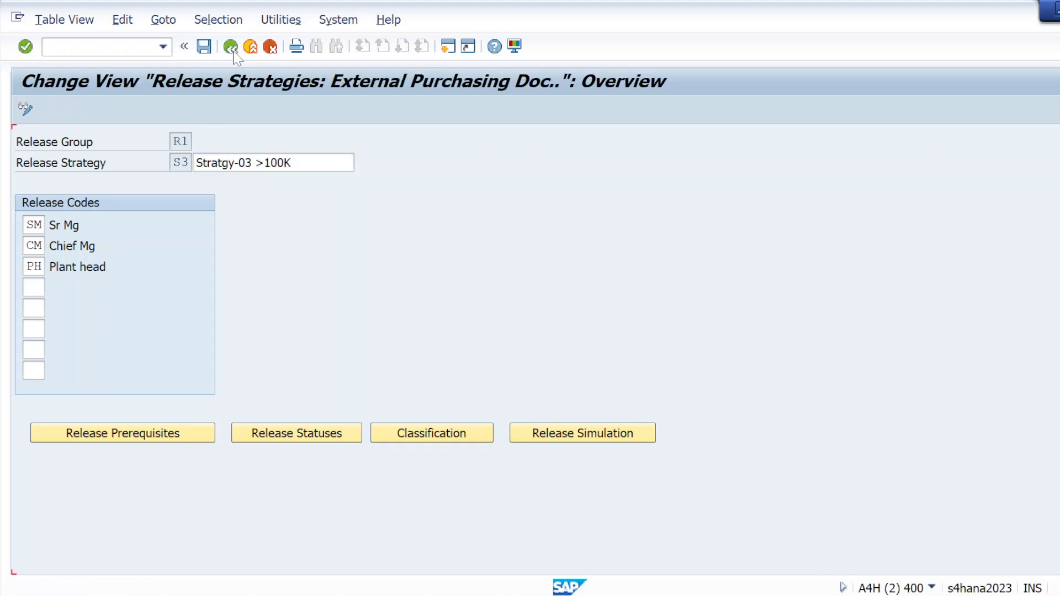
pyautogui.click(230, 47)
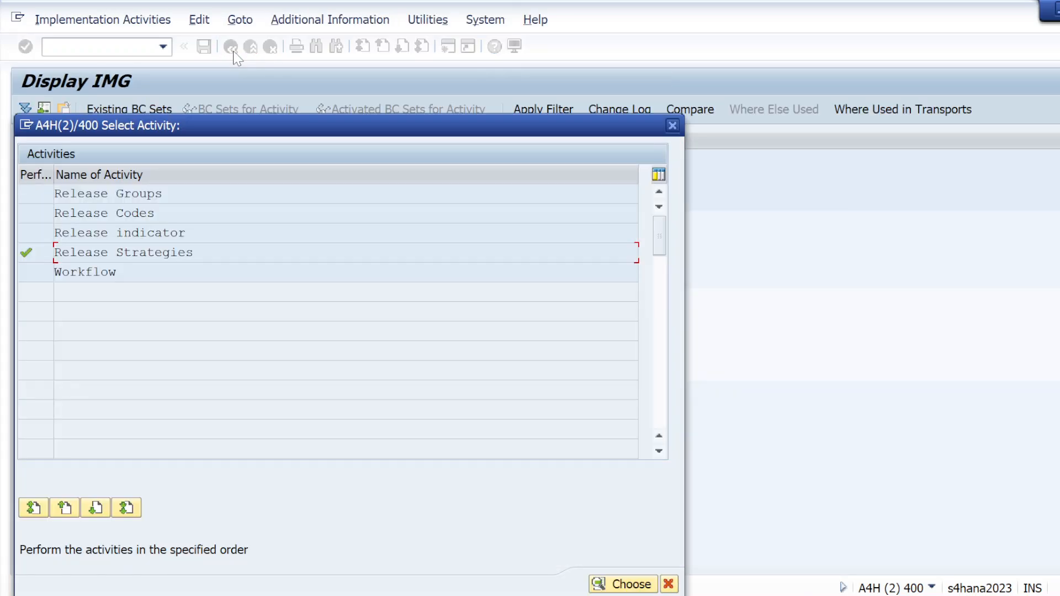
# Step: Review the list of release strategies for group R1, save it and return to the IMG structure
pyautogui.doubleClick(174, 257)
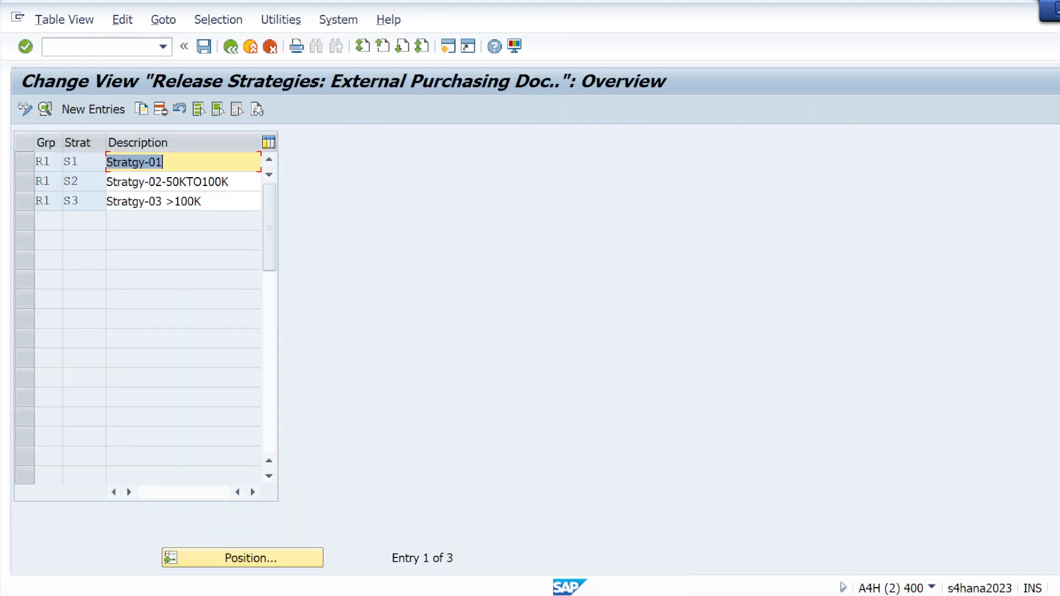
pyautogui.click(204, 47)
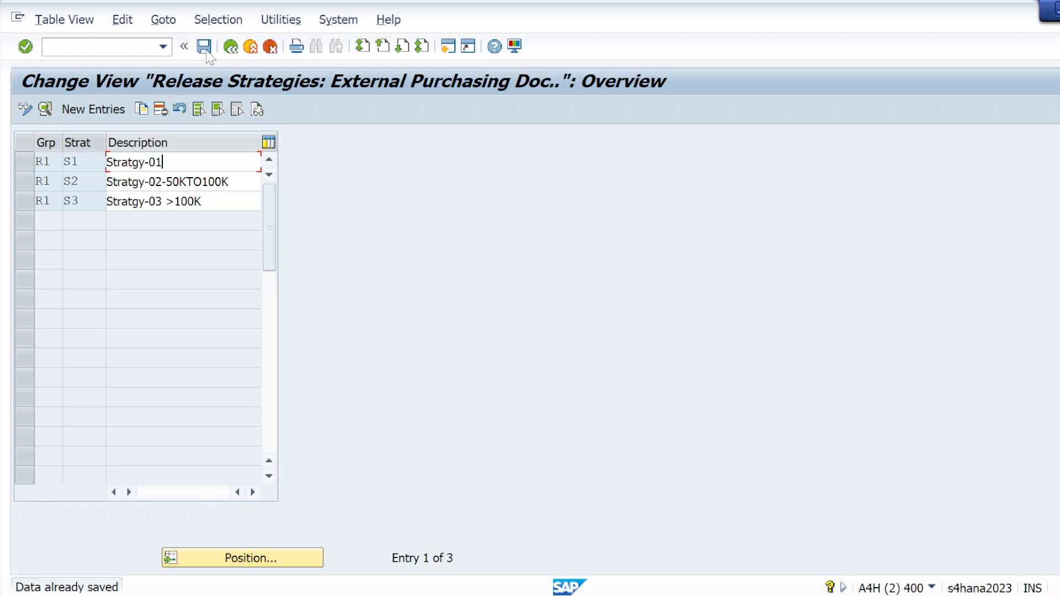
pyautogui.click(236, 49)
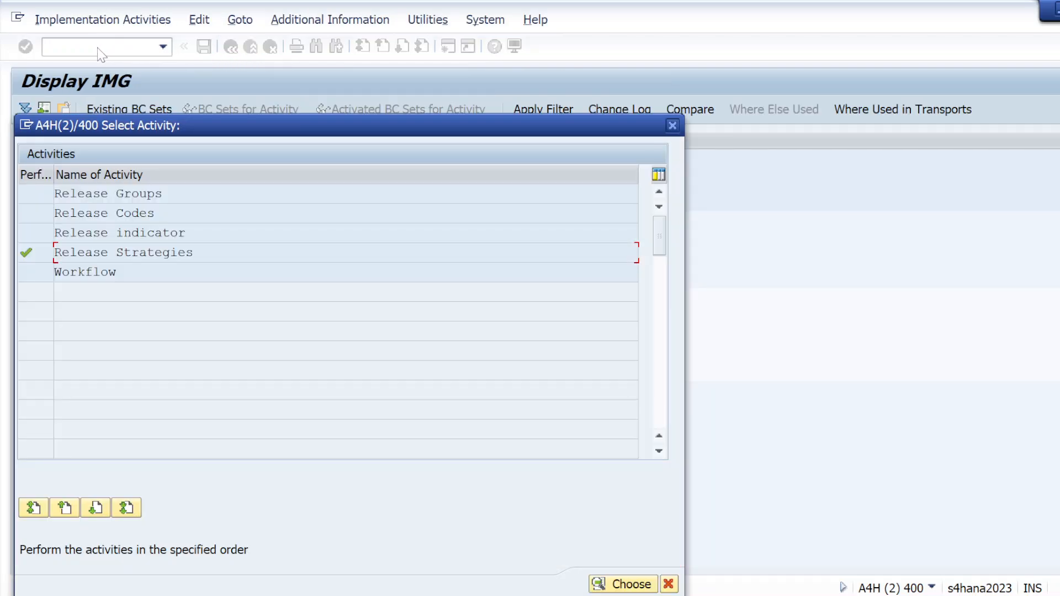
pyautogui.click(672, 125)
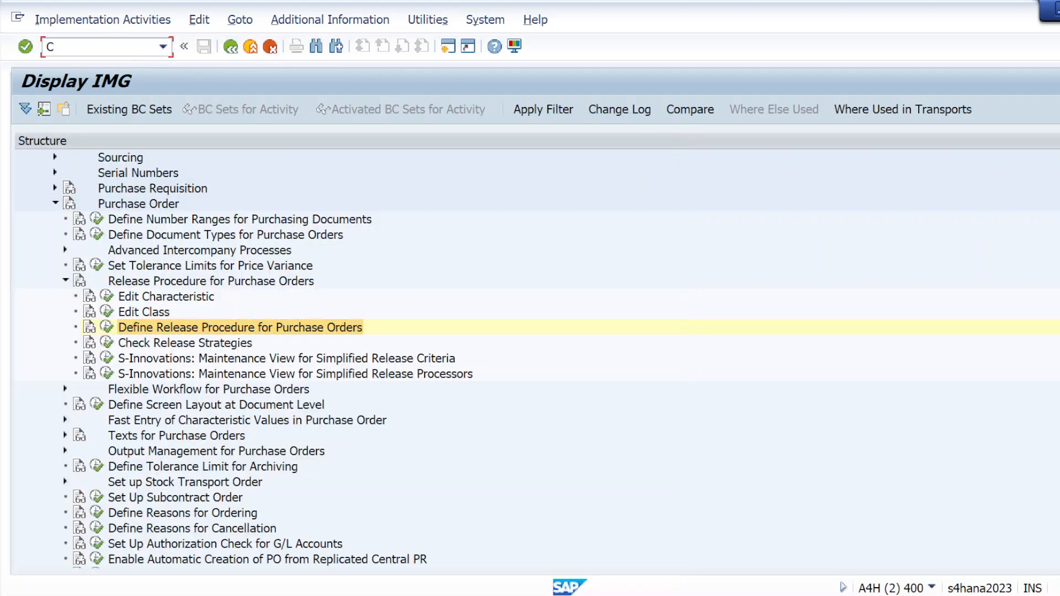
# Step: Check the characteristic values of strategy R1 S2 under class CLASS_PO_01 in transaction CL24N and save the assignments
pyautogui.write('/NCL24N')
pyautogui.press('Return')
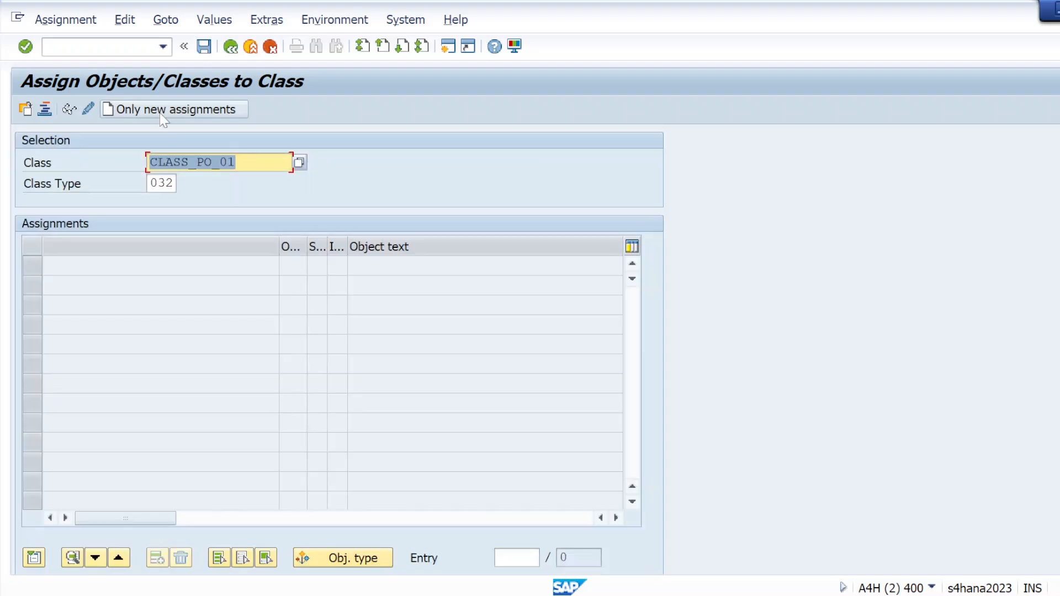
pyautogui.click(25, 50)
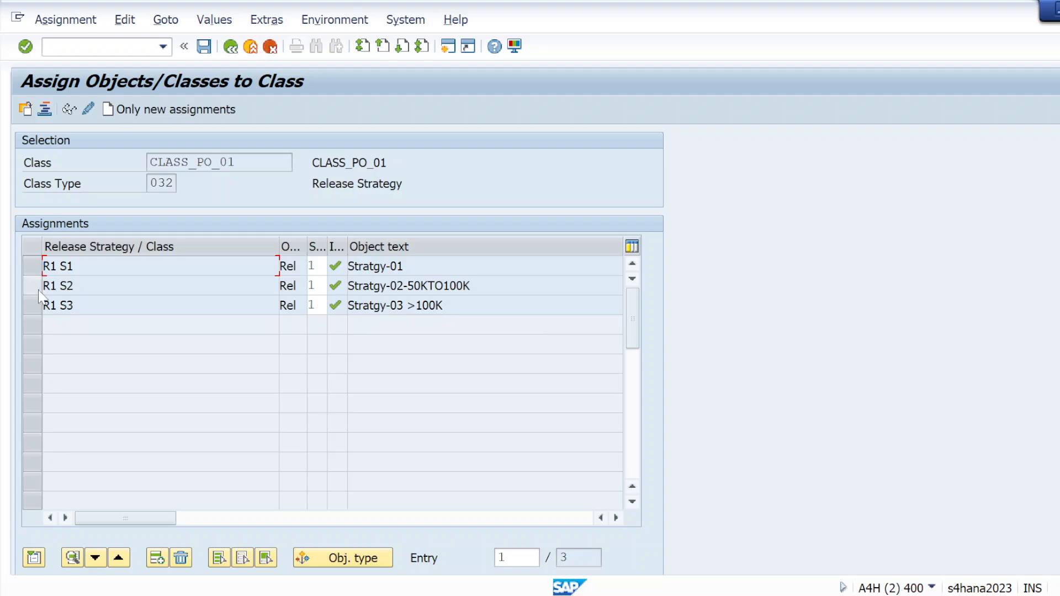
pyautogui.click(34, 293)
pyautogui.click(34, 293)
pyautogui.doubleClick(48, 286)
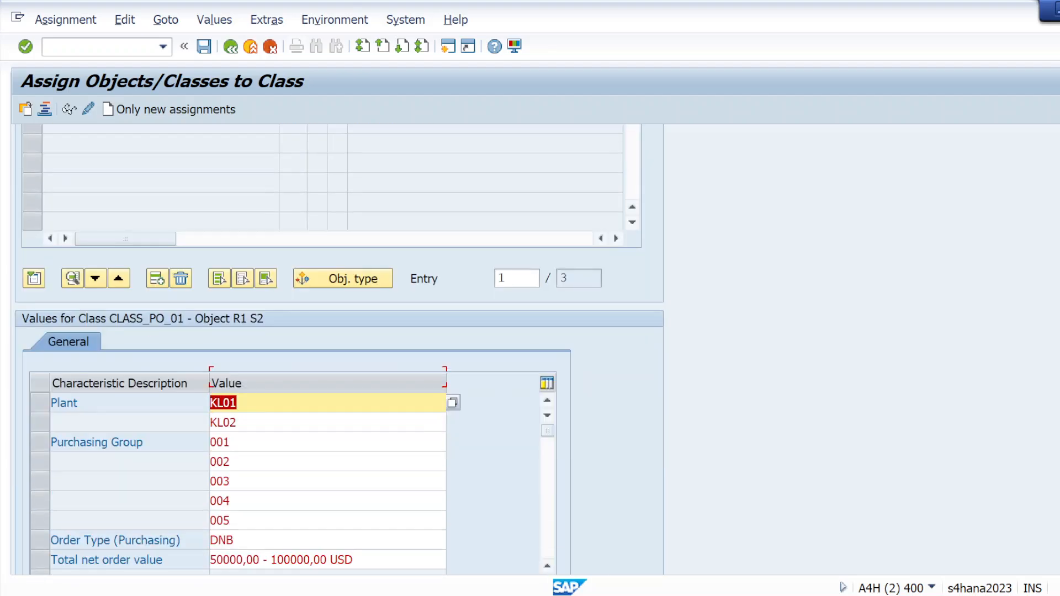
pyautogui.scroll(2, 339, 349)
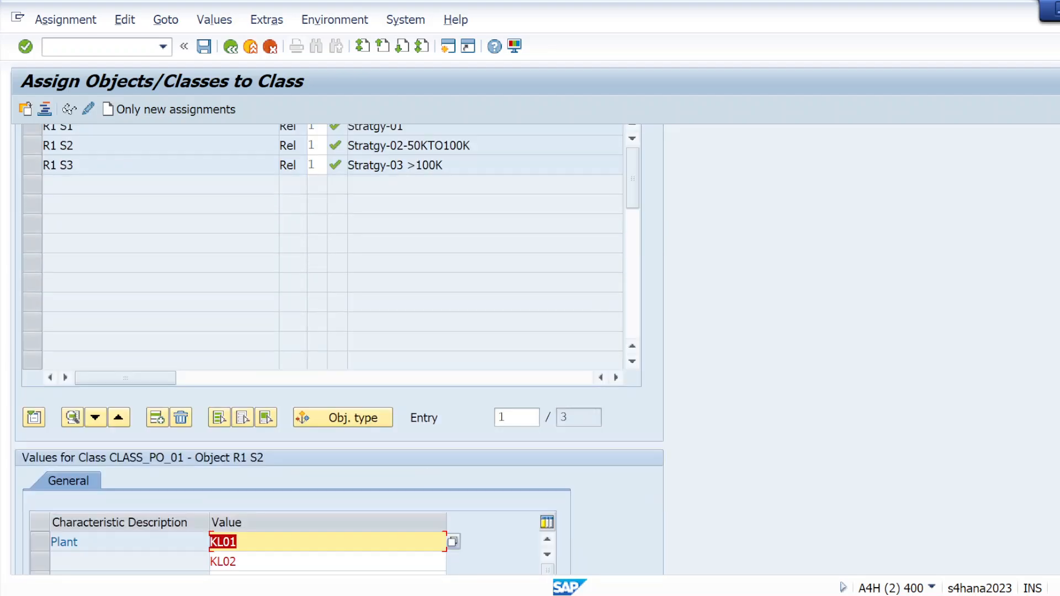
pyautogui.click(204, 47)
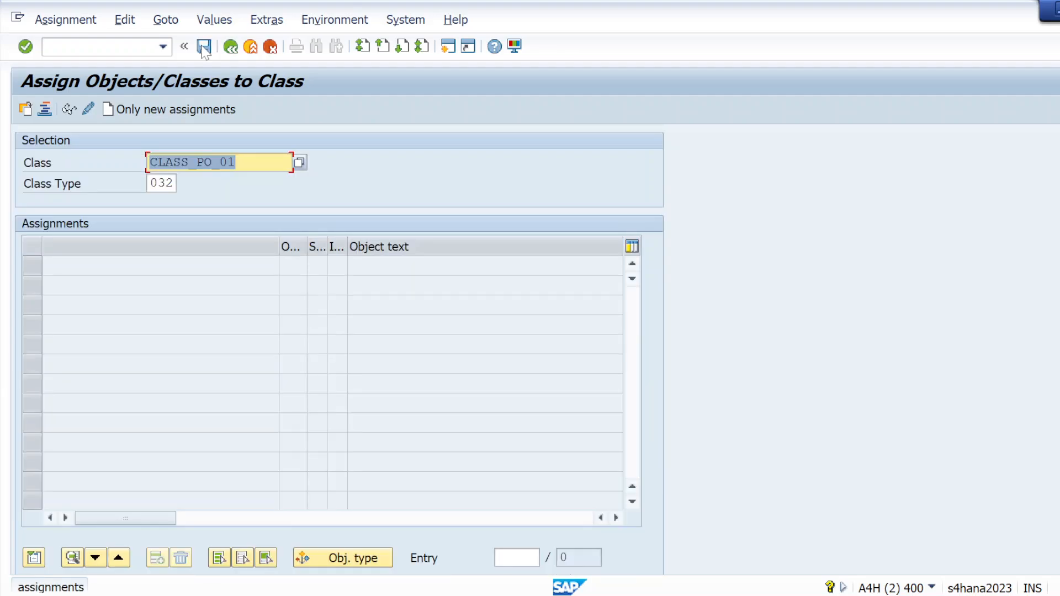
# Step: Reopen transaction CL24N, check the characteristic values of strategy R1 S3 under class CLASS_PO_01 and save the assignments
pyautogui.click(234, 53)
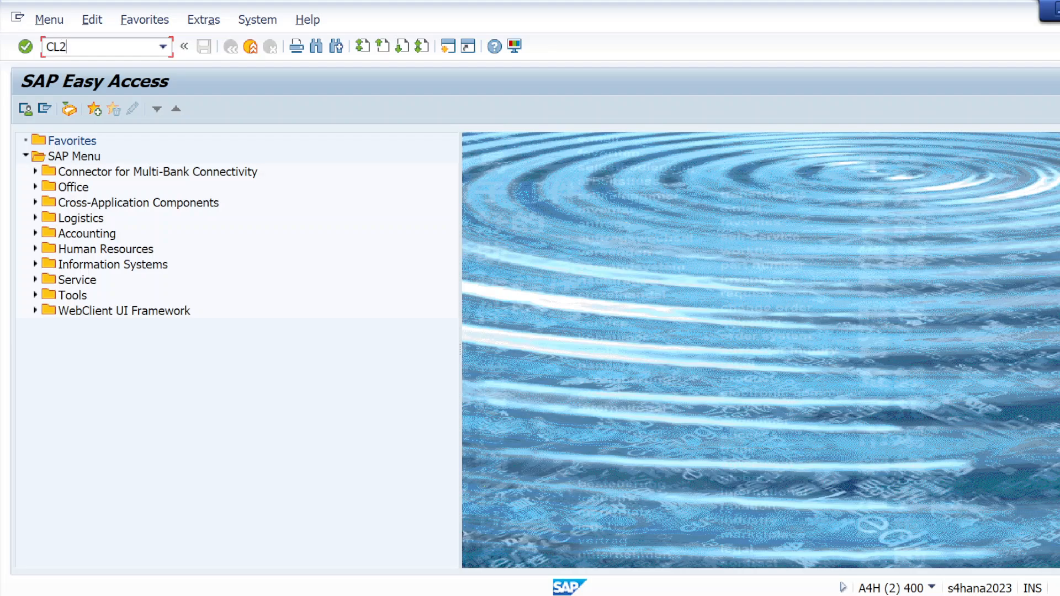
pyautogui.write('4N')
pyautogui.press('Return')
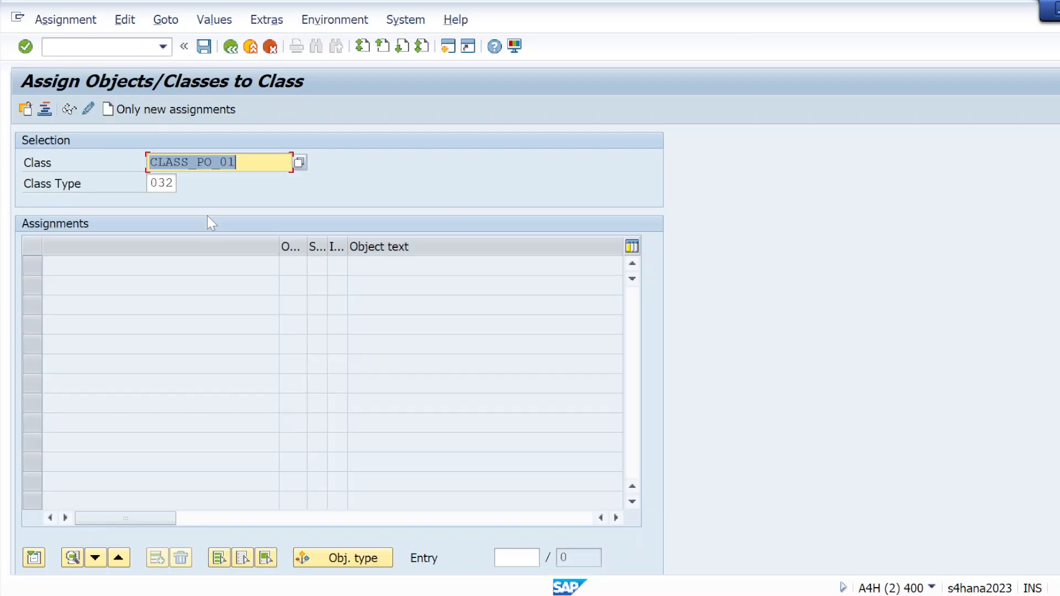
pyautogui.click(26, 48)
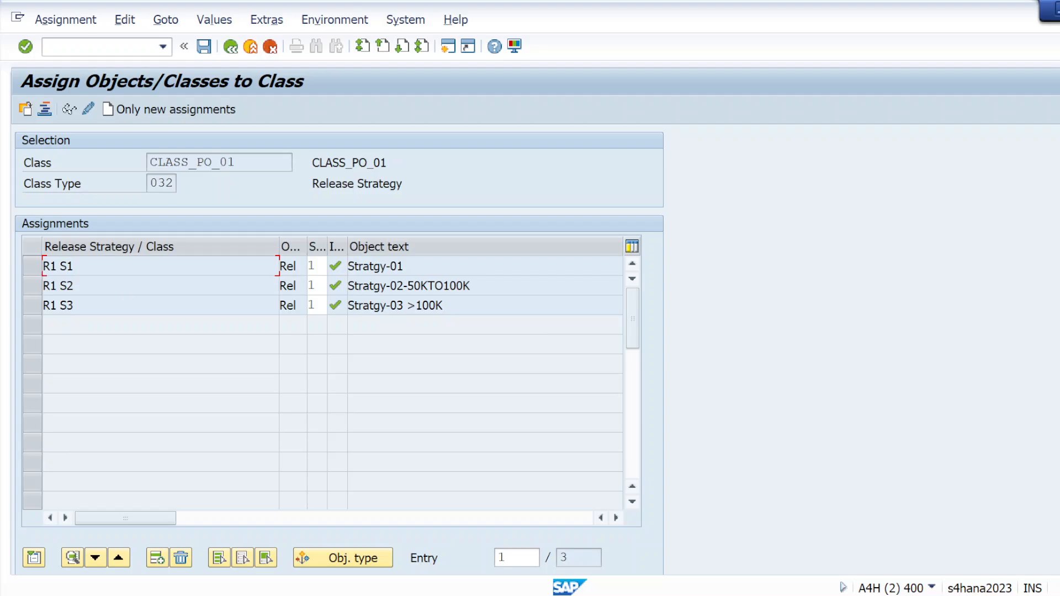
pyautogui.click(33, 304)
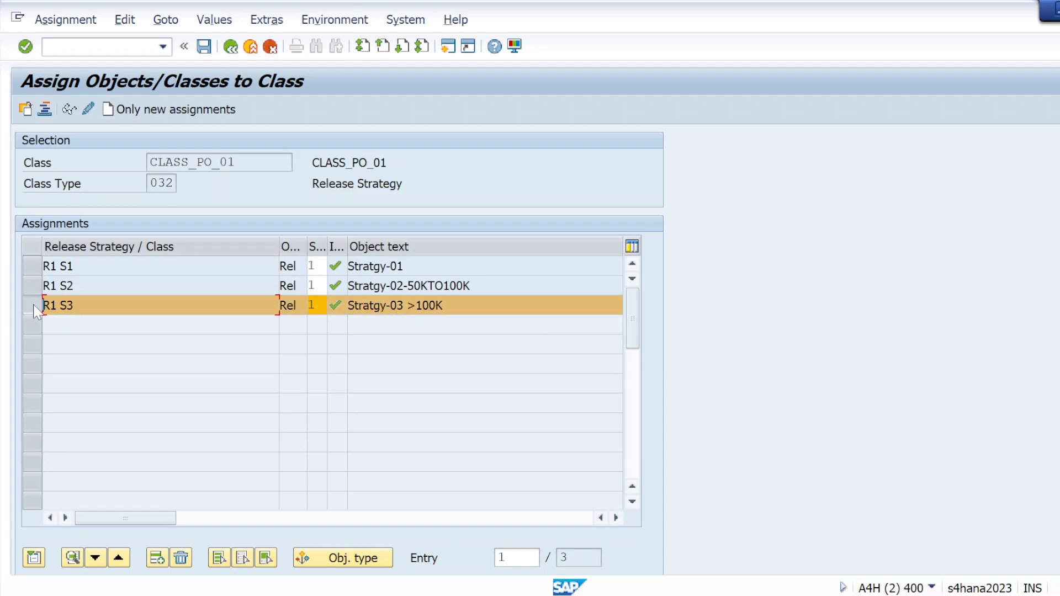
pyautogui.doubleClick(58, 310)
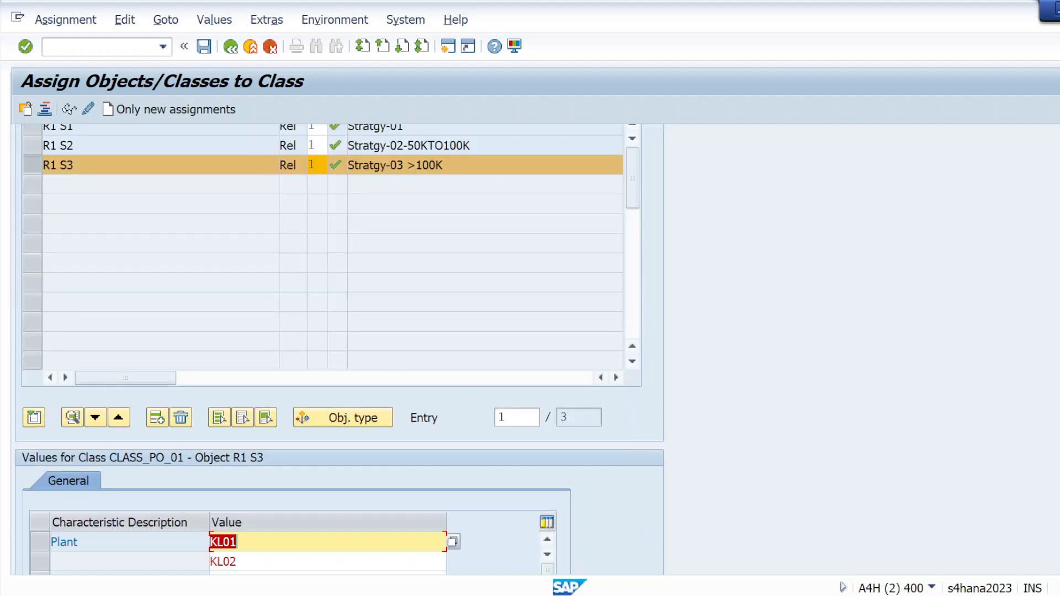
pyautogui.scroll(-5, 339, 349)
pyautogui.scroll(5, 339, 349)
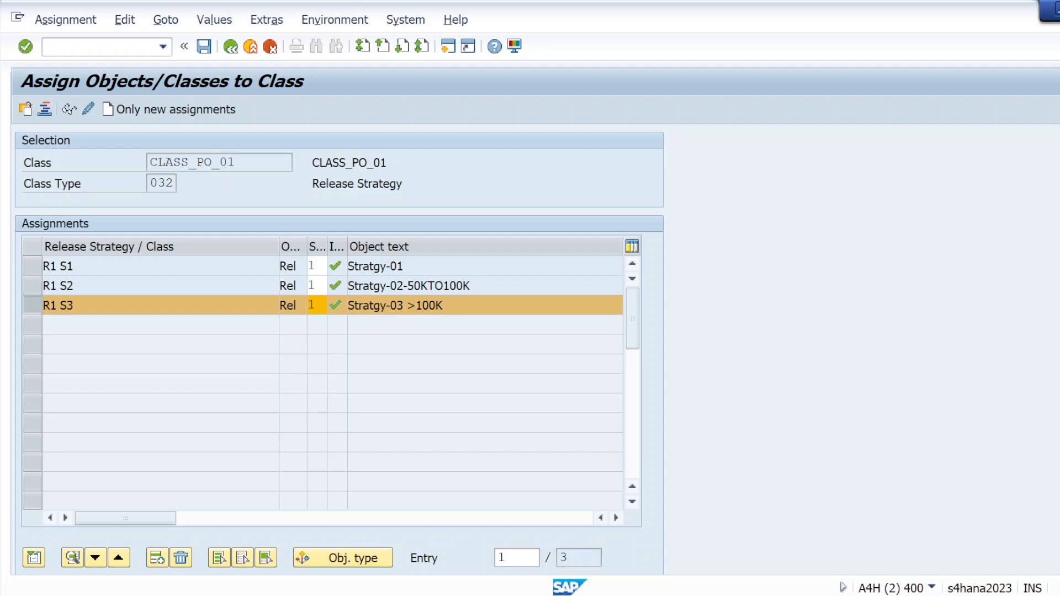
pyautogui.scroll(-5, 340, 353)
pyautogui.scroll(1, 340, 353)
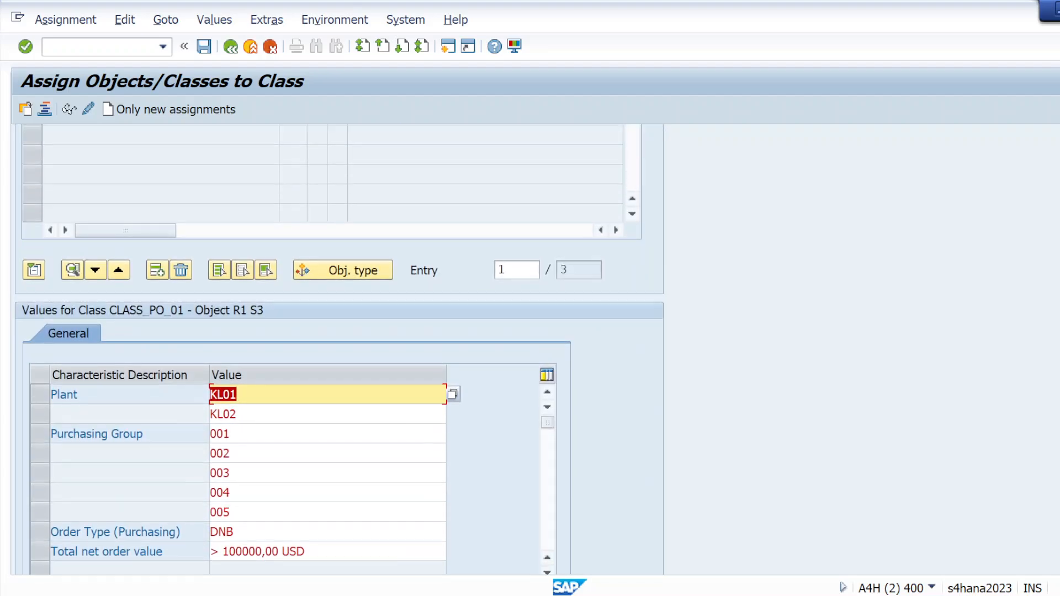
pyautogui.scroll(5, 340, 349)
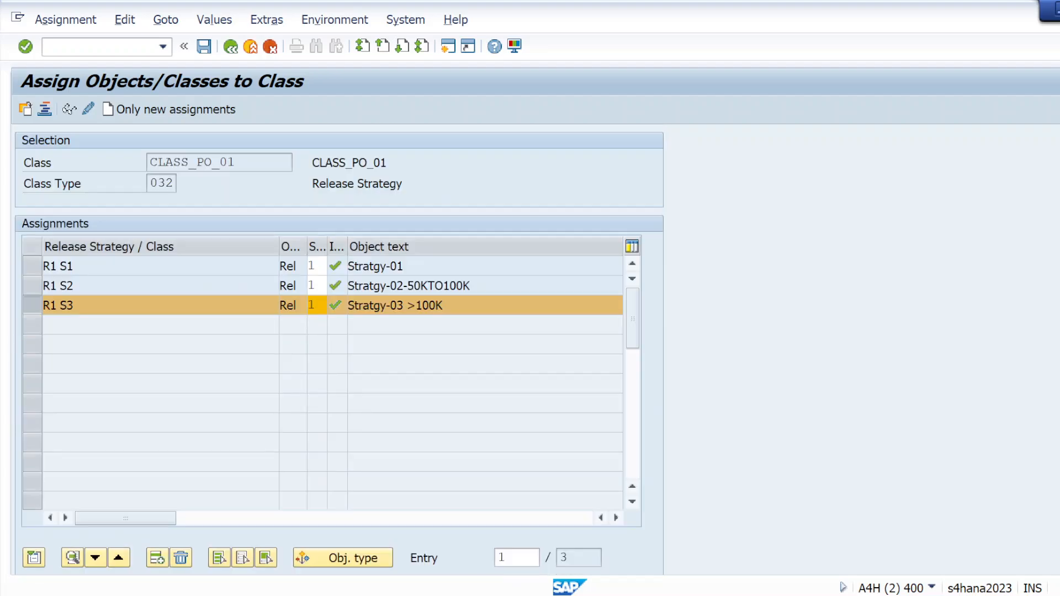
pyautogui.click(204, 48)
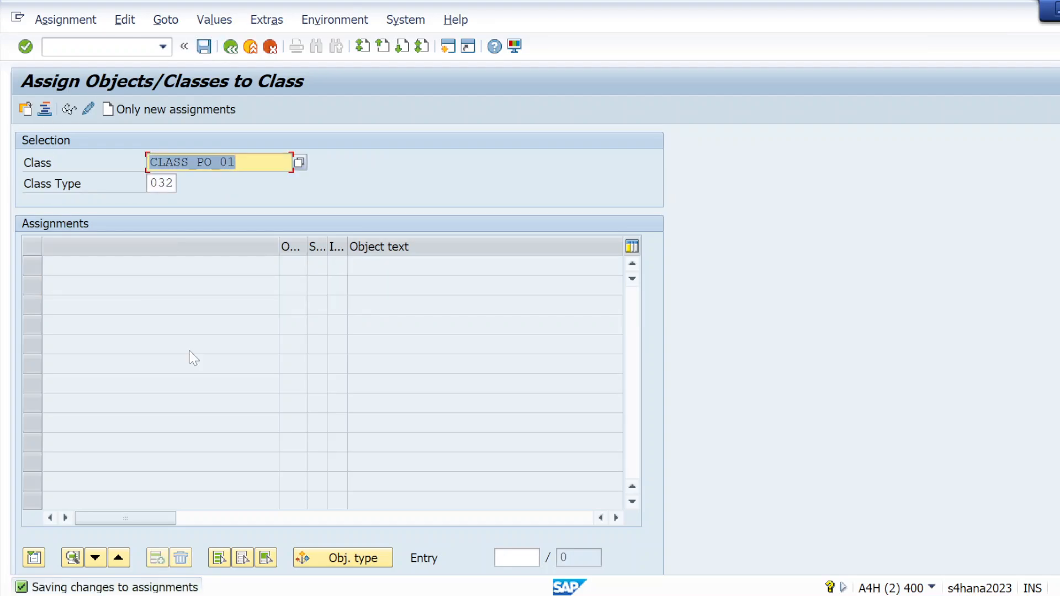
# Step: Start transaction ME21N and choose DNB Domestic procurement as the order type of the new purchase order
pyautogui.click(52, 47)
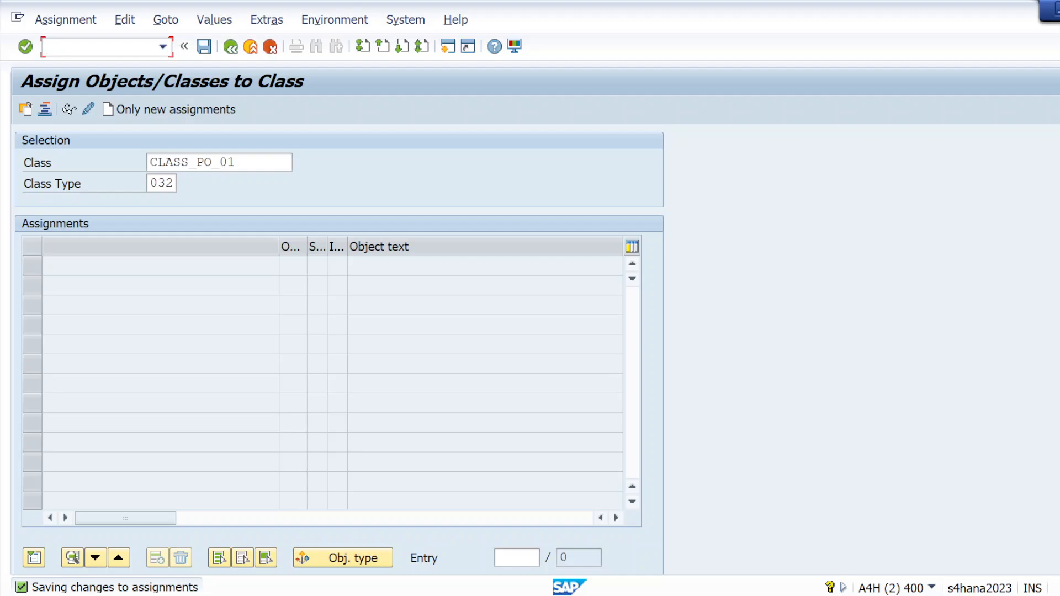
pyautogui.write('/NME21N')
pyautogui.press('Return')
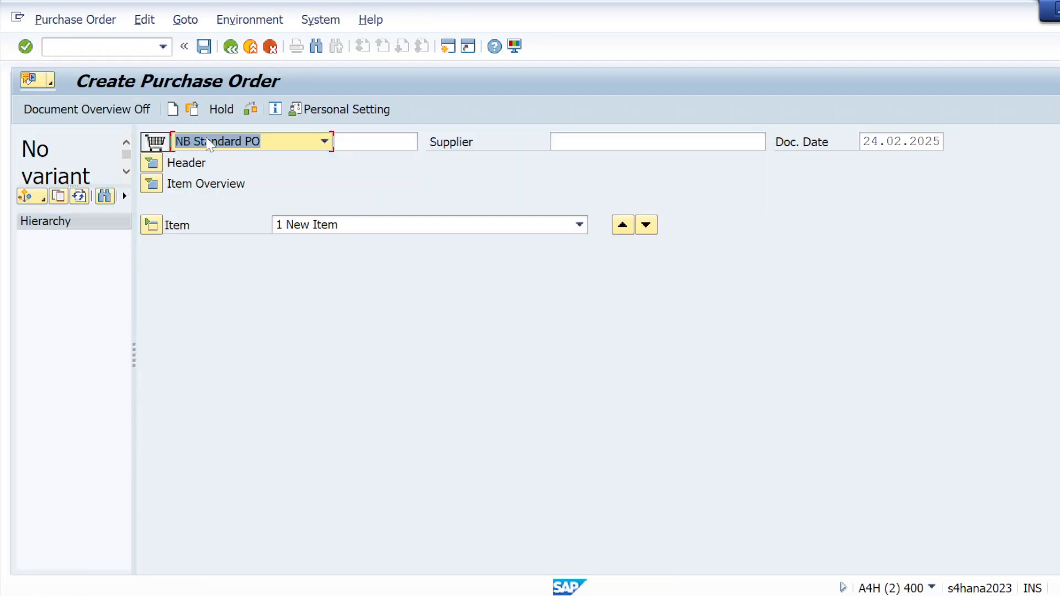
pyautogui.click(324, 141)
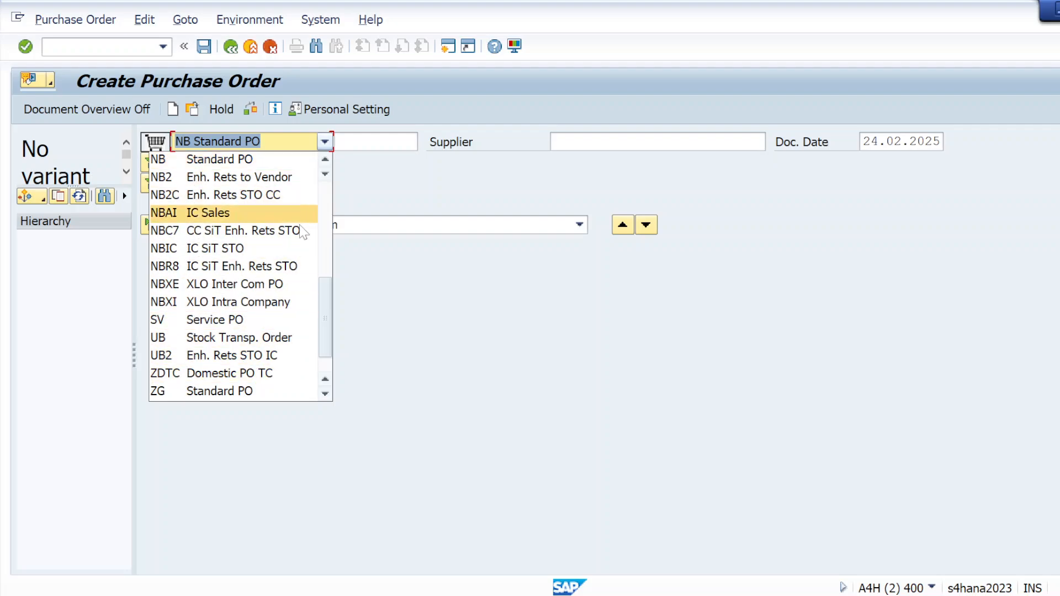
pyautogui.moveTo(323, 303); pyautogui.dragTo(332, 183)
pyautogui.click(193, 215)
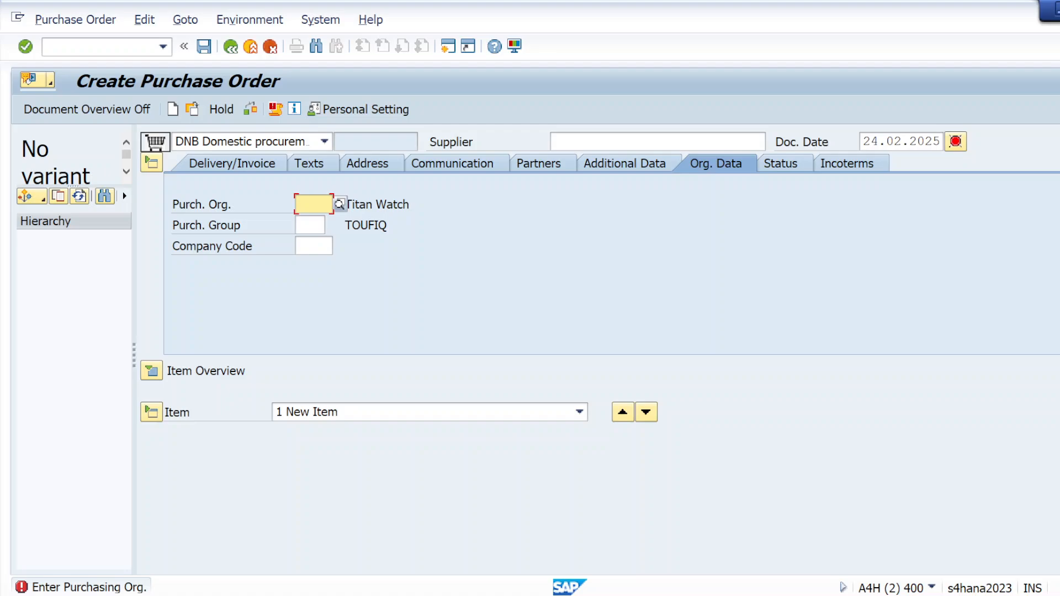
# Step: Enter supplier vendor 019 with purchasing organization KRP1, purchasing group 001 and company code KRIP in the order header
pyautogui.click(657, 142)
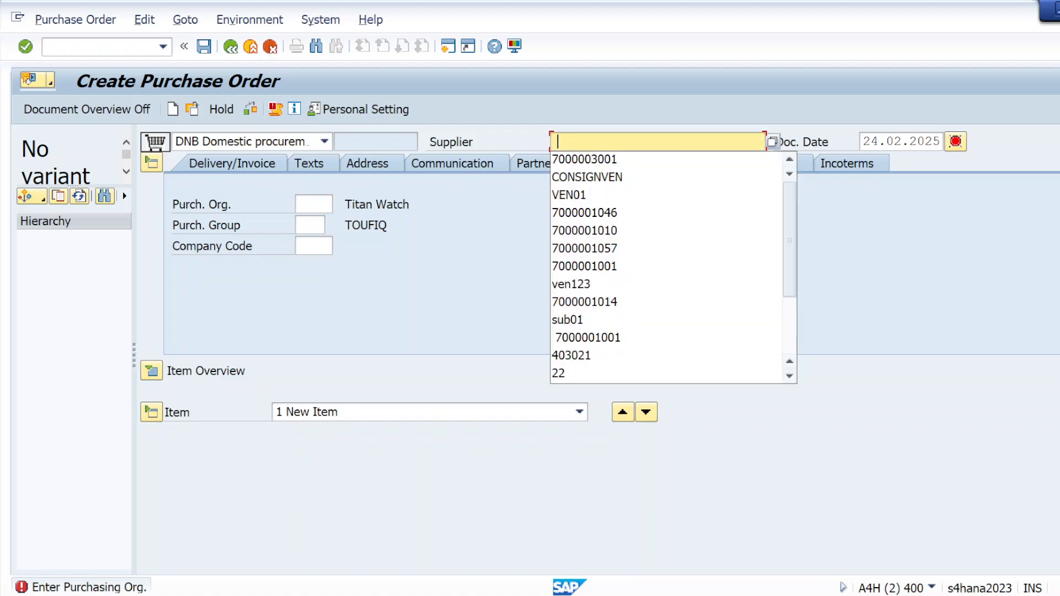
pyautogui.click(572, 161)
pyautogui.click(320, 205)
pyautogui.click(318, 221)
pyautogui.click(316, 224)
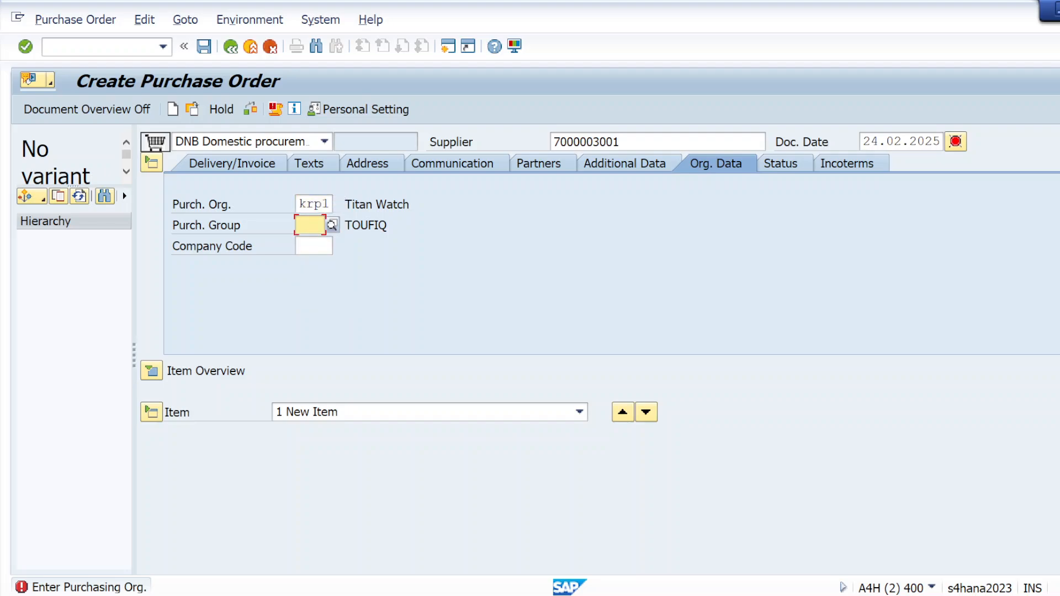
pyautogui.click(318, 242)
pyautogui.click(318, 246)
pyautogui.click(319, 263)
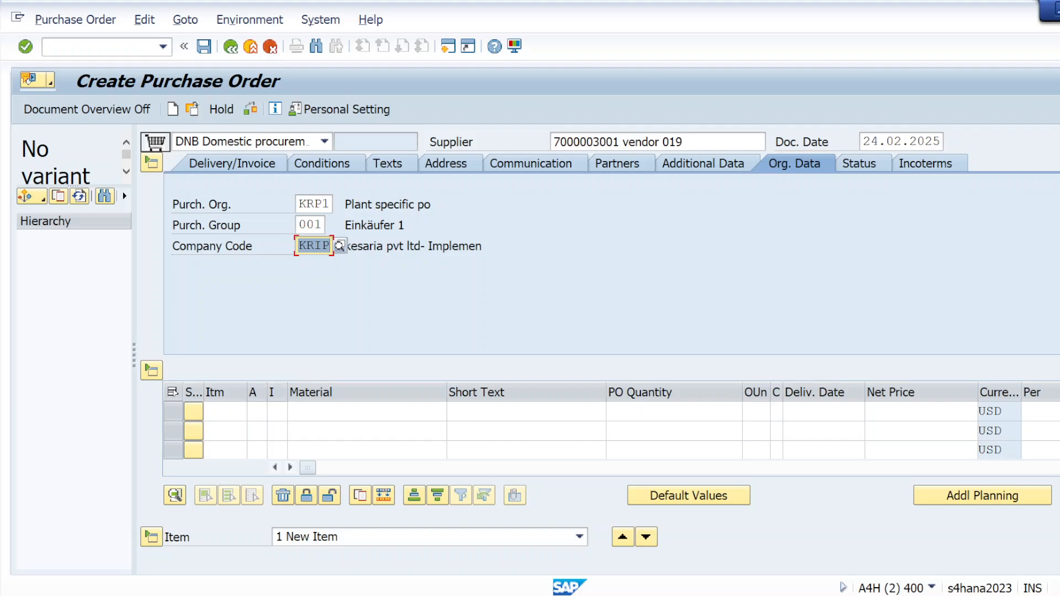
# Step: Enter material MAT01 as the first order item with quantity 100 and net price 10
pyautogui.click(323, 411)
pyautogui.click(326, 160)
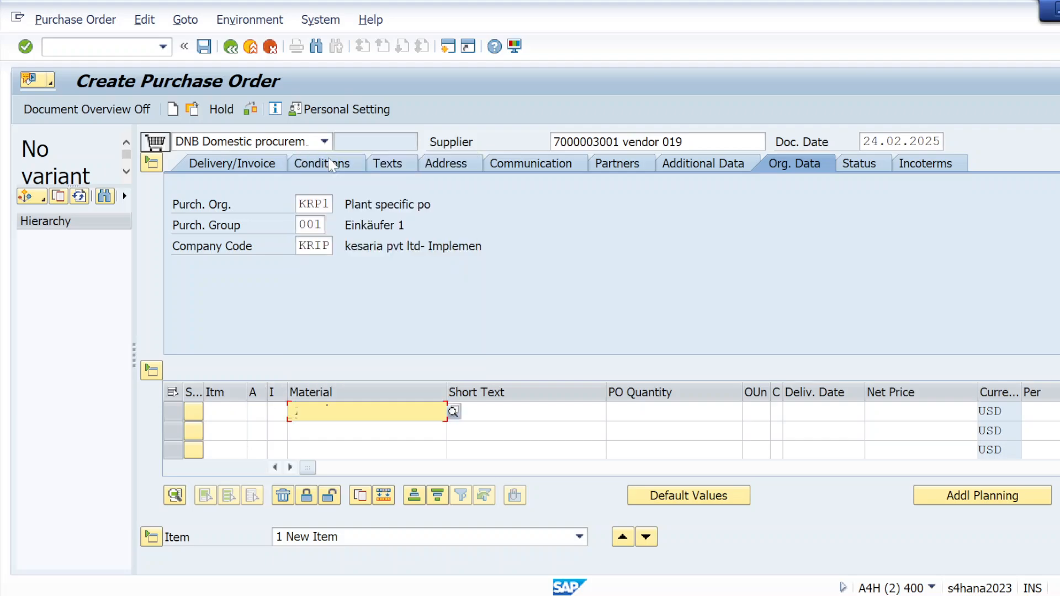
pyautogui.click(661, 411)
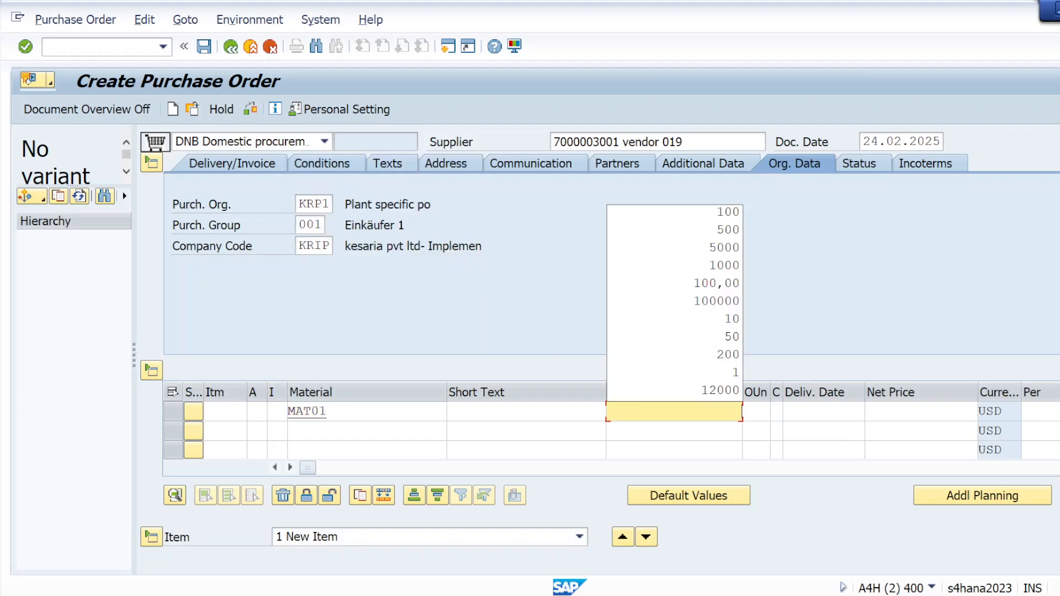
pyautogui.click(730, 215)
pyautogui.click(907, 411)
pyautogui.click(925, 429)
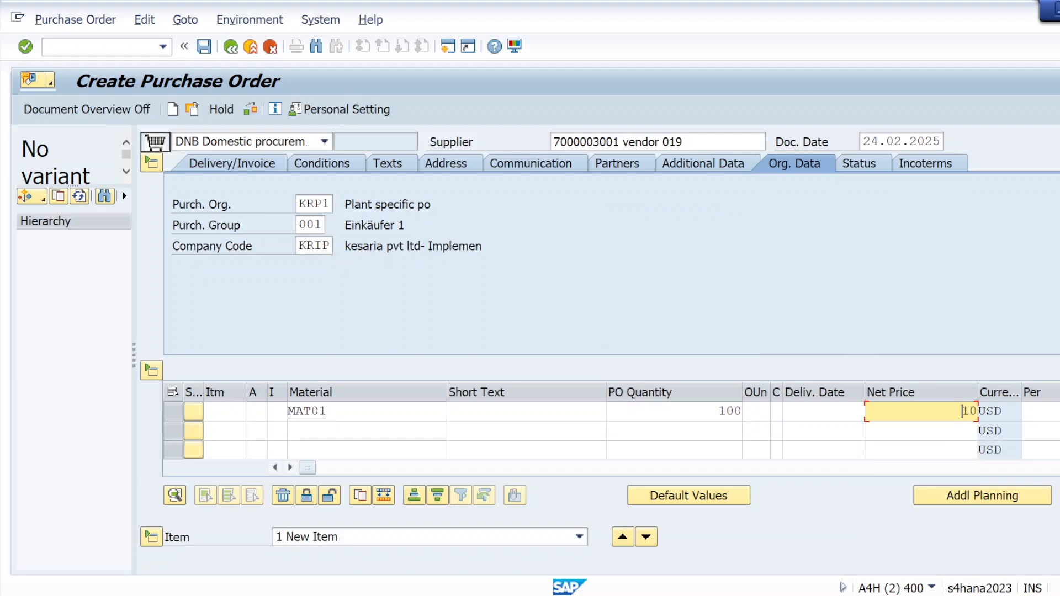
# Step: Assign plant kl01 and storage location ks01 to the MAT01 order item
pyautogui.click(290, 468)
pyautogui.click(291, 468)
pyautogui.click(291, 468)
pyautogui.click(291, 468)
pyautogui.click(290, 468)
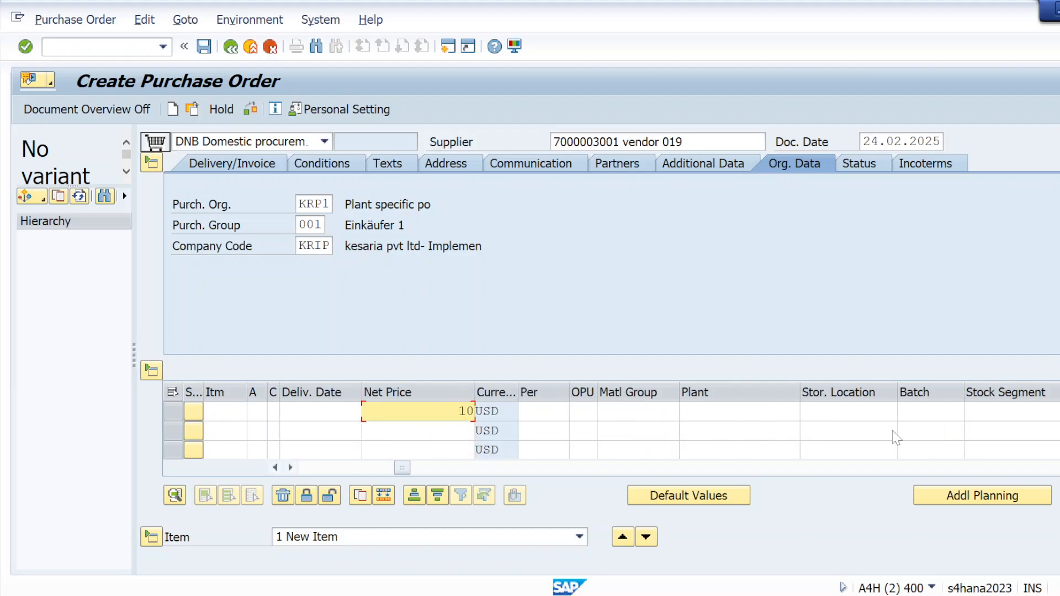
pyautogui.click(740, 412)
pyautogui.click(726, 430)
pyautogui.click(840, 412)
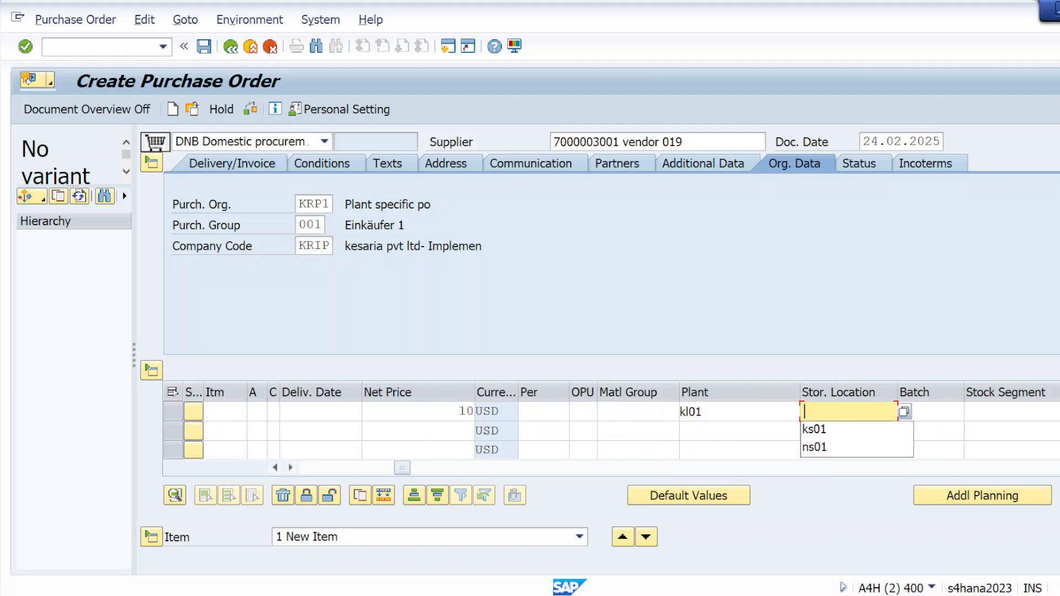
pyautogui.click(840, 430)
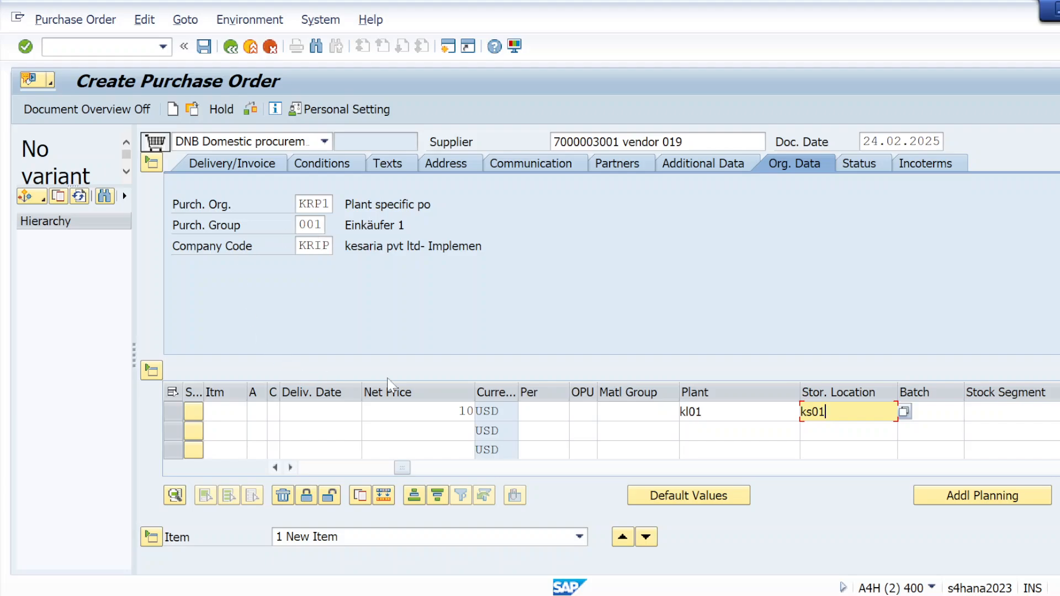
# Step: Check the purchase order and inspect the release strategy in its header
pyautogui.click(254, 105)
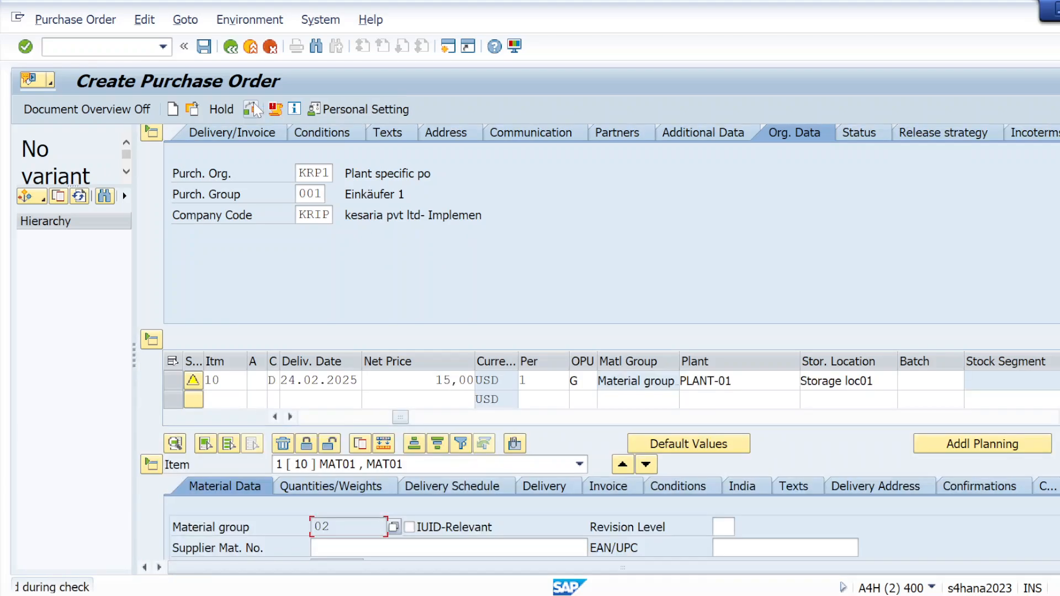
pyautogui.click(949, 126)
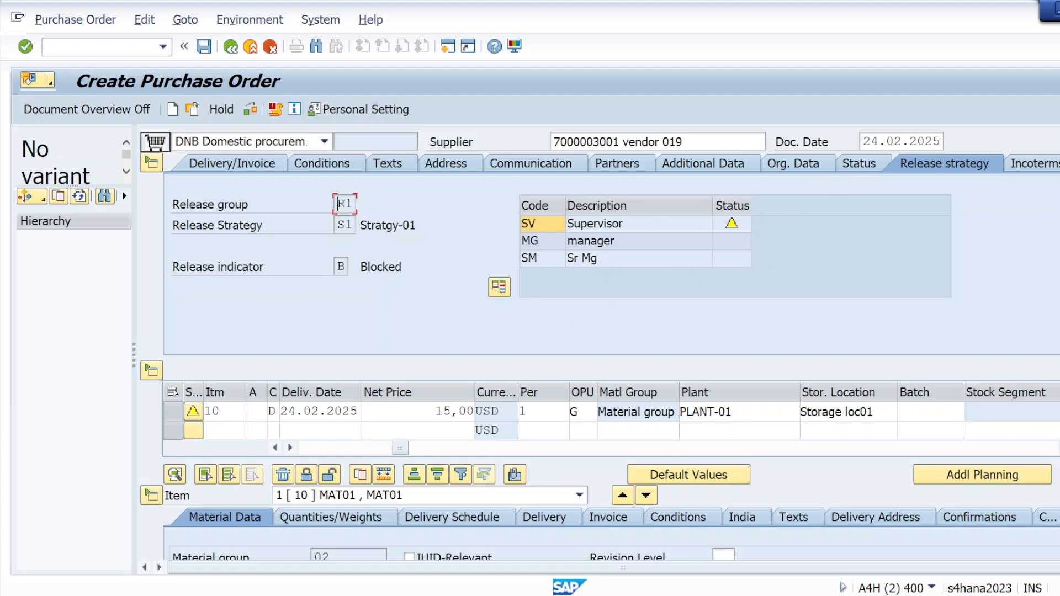
# Step: Set the MAT01 item's quantity to 5000 and recheck the order to see which release strategy applies
pyautogui.moveTo(401, 448); pyautogui.dragTo(357, 442)
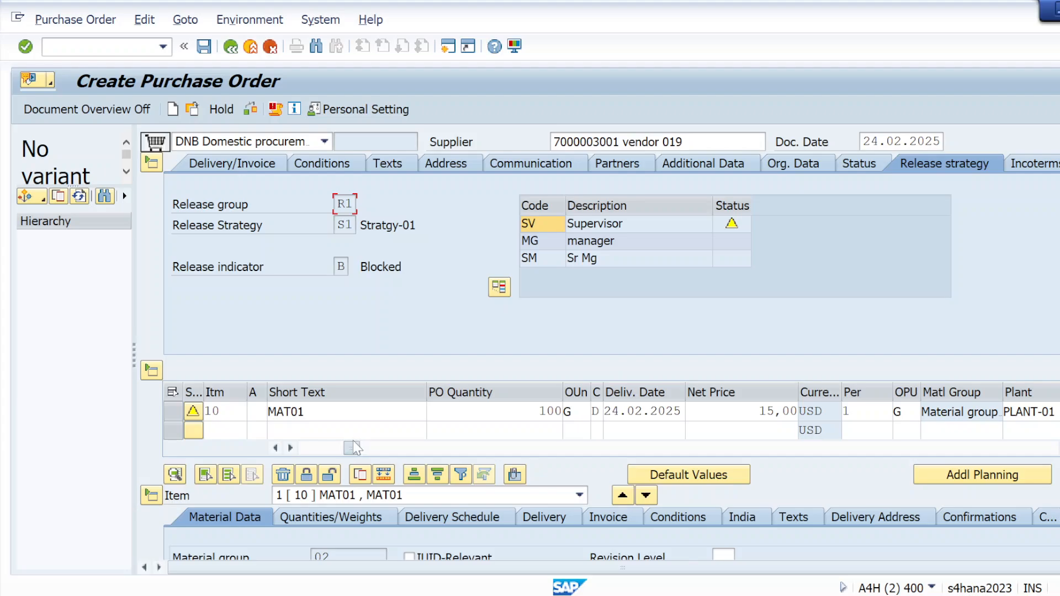
pyautogui.click(547, 412)
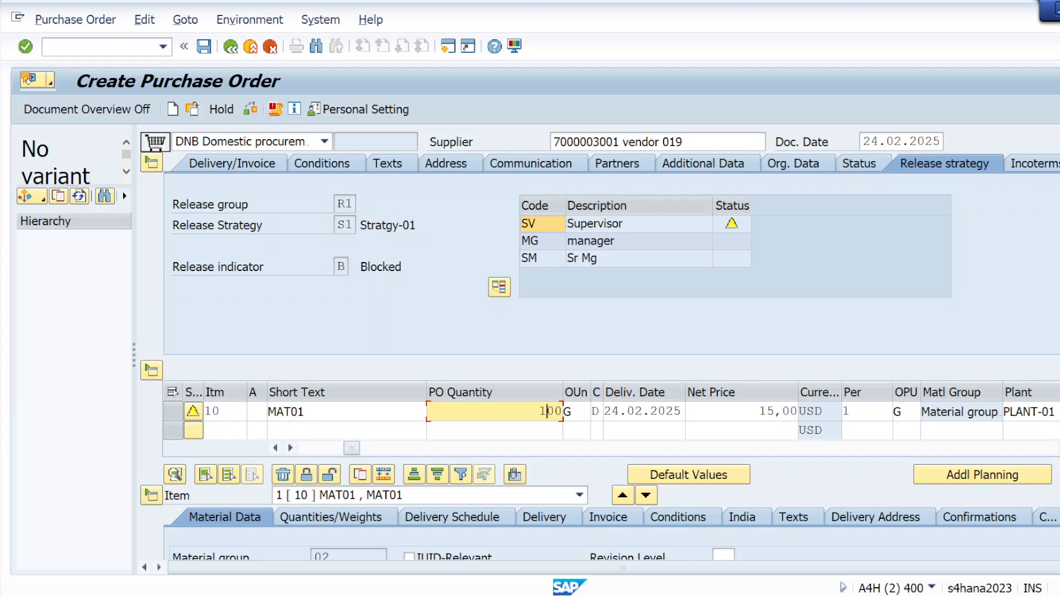
pyautogui.write('0')
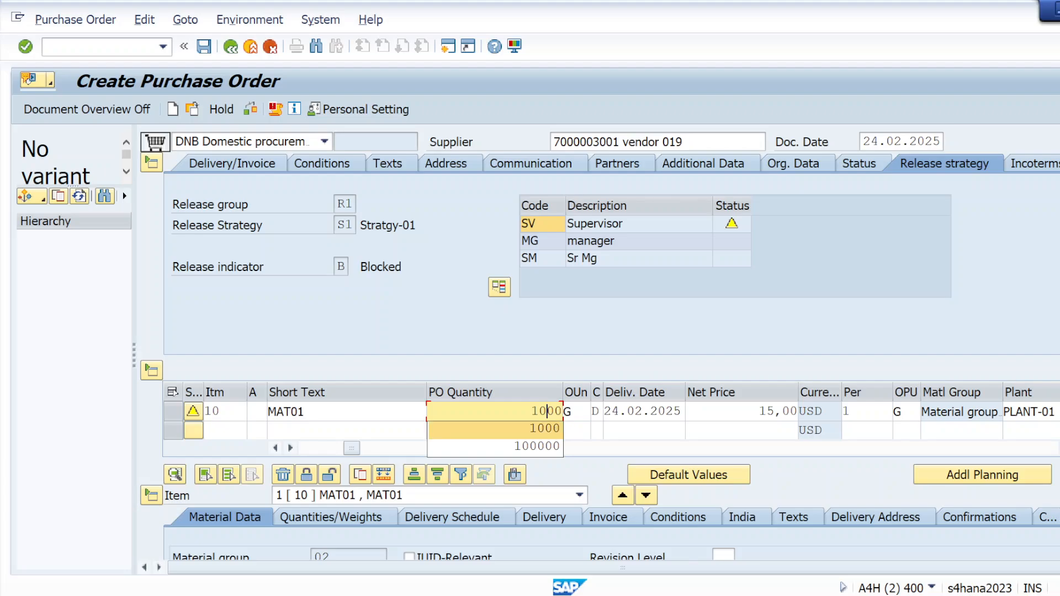
pyautogui.click(539, 411)
pyautogui.write('5')
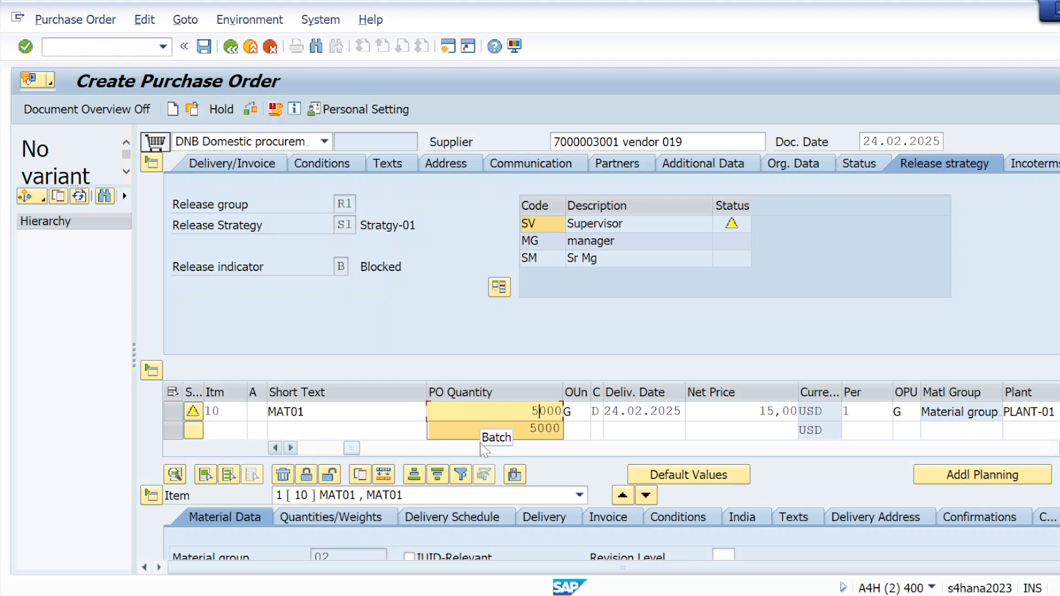
pyautogui.press('Return')
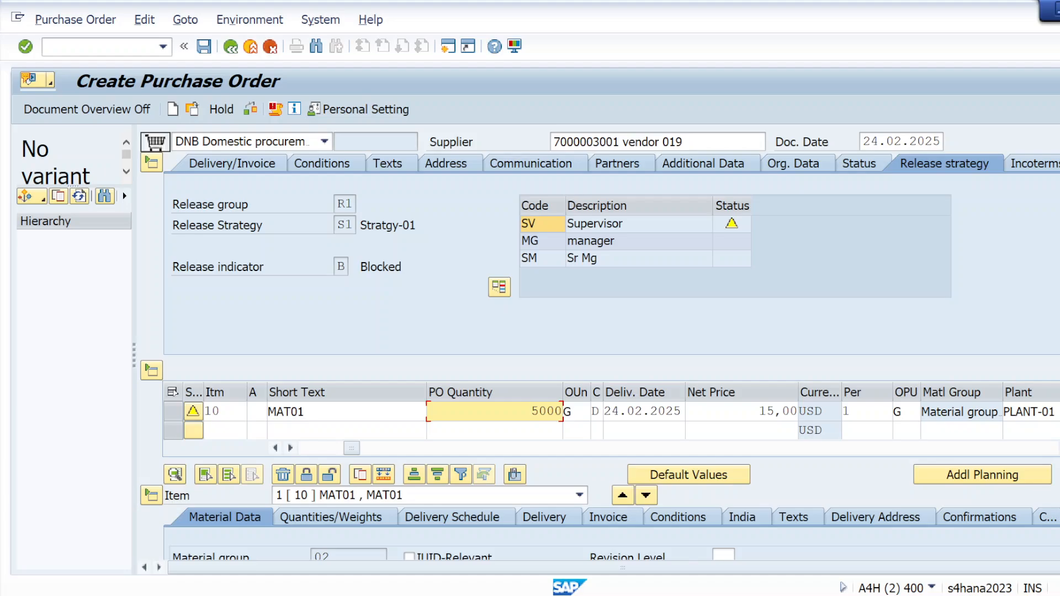
pyautogui.click(251, 109)
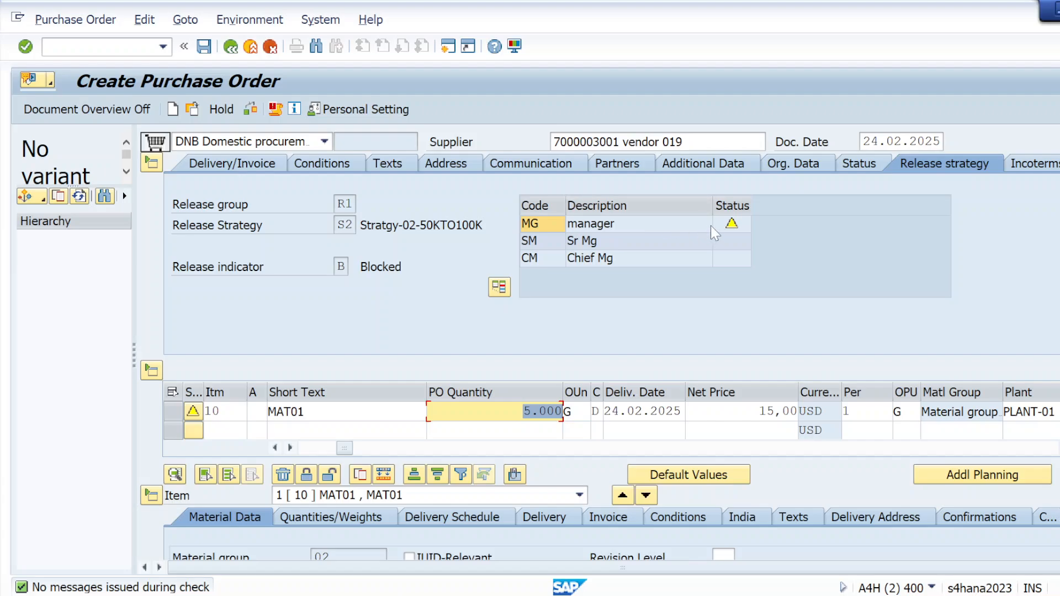
pyautogui.moveTo(730, 226)
# Step: Set the MAT01 item's quantity to 9000, recheck the order's release strategy and save the purchase order
pyautogui.click(531, 411)
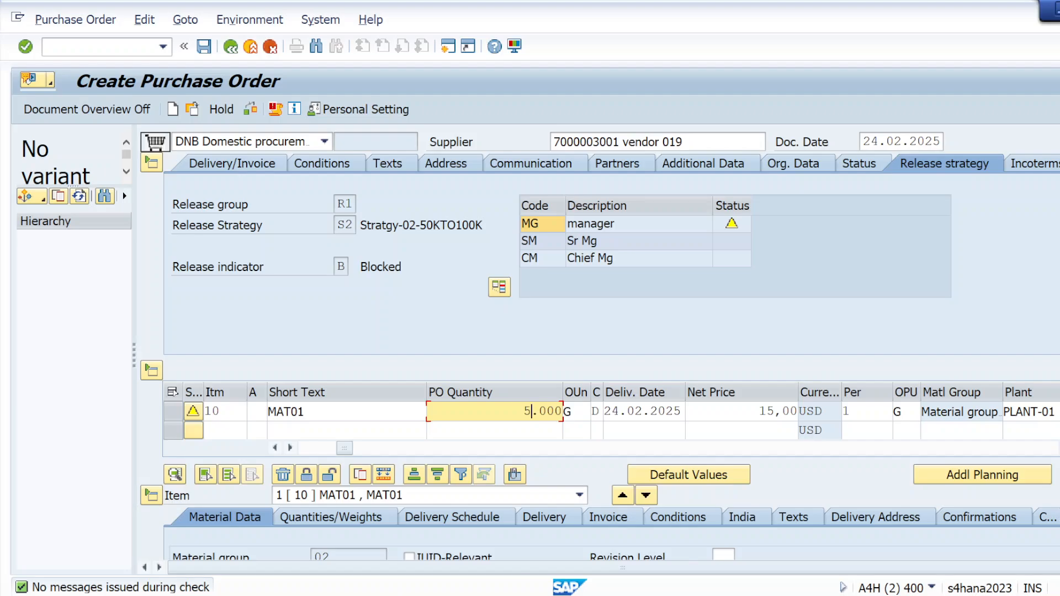
pyautogui.press('BackSpace')
pyautogui.write('9')
pyautogui.click(251, 108)
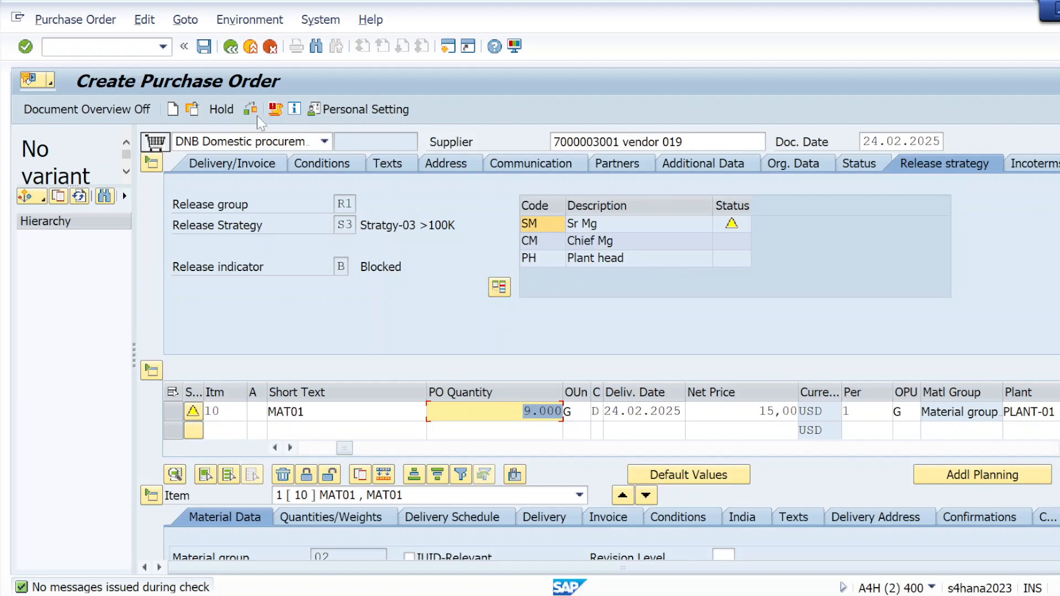
pyautogui.click(204, 47)
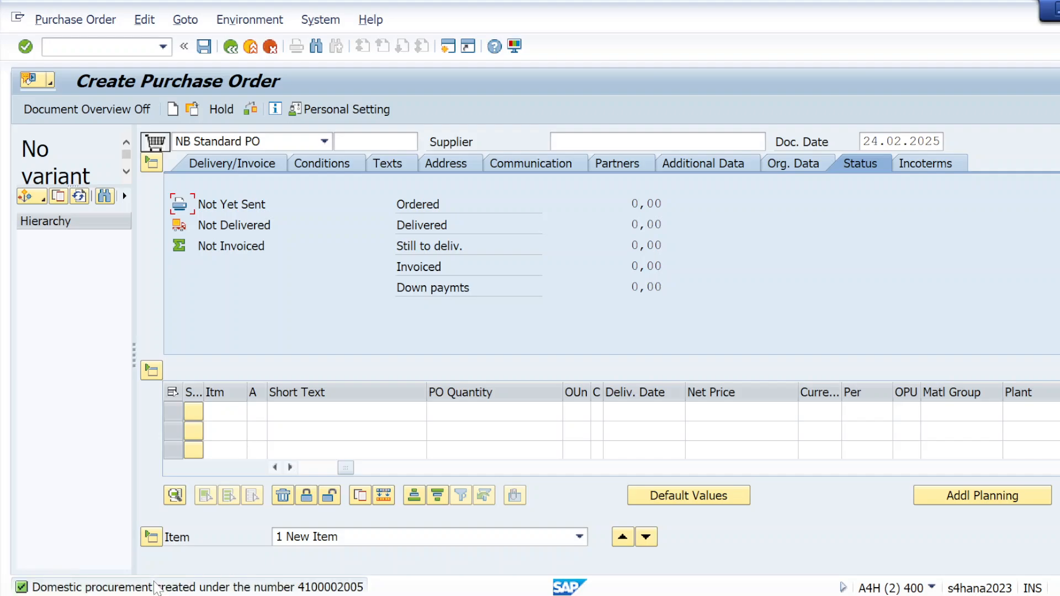
# Step: Copy the purchase order creation message from its detail view and switch to the client requirements notes in Notepad
pyautogui.doubleClick(156, 587)
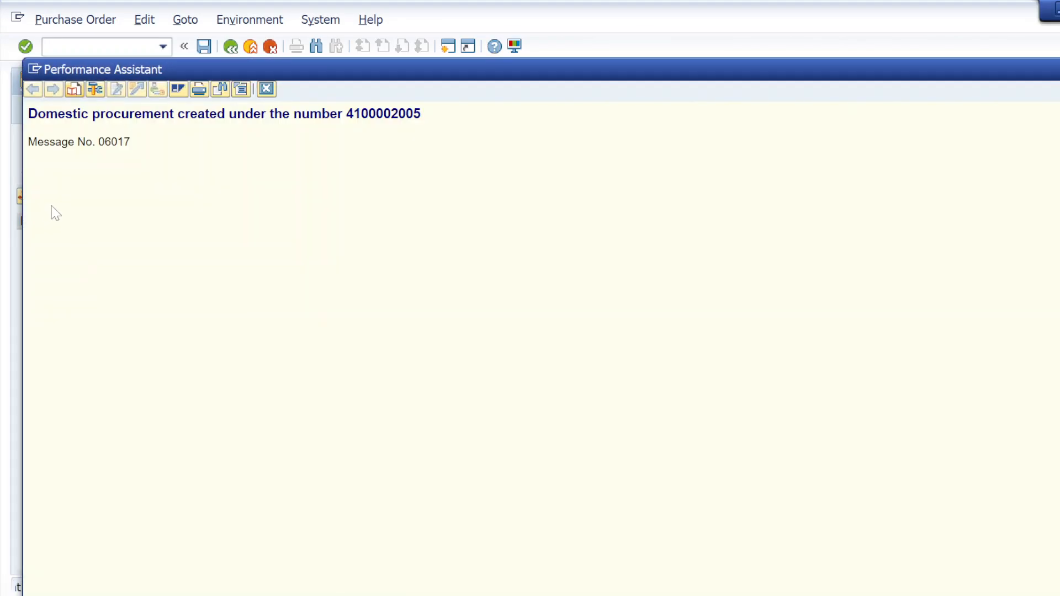
pyautogui.moveTo(29, 114); pyautogui.dragTo(421, 114)
pyautogui.hotkey('ctrl', 'c')
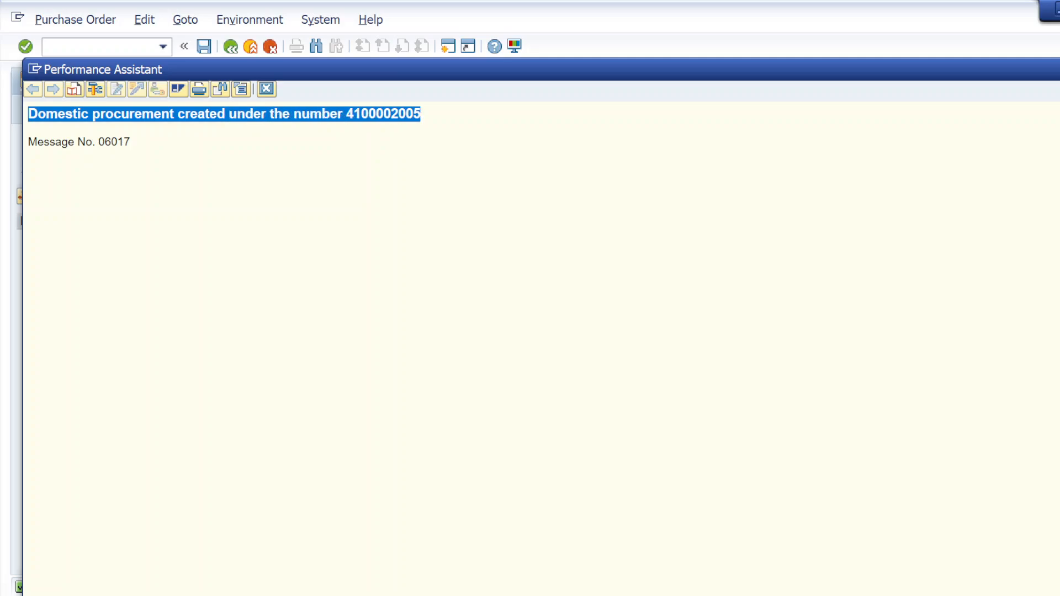
pyautogui.hotkey('alt', 'Tab')
pyautogui.press('Tab')
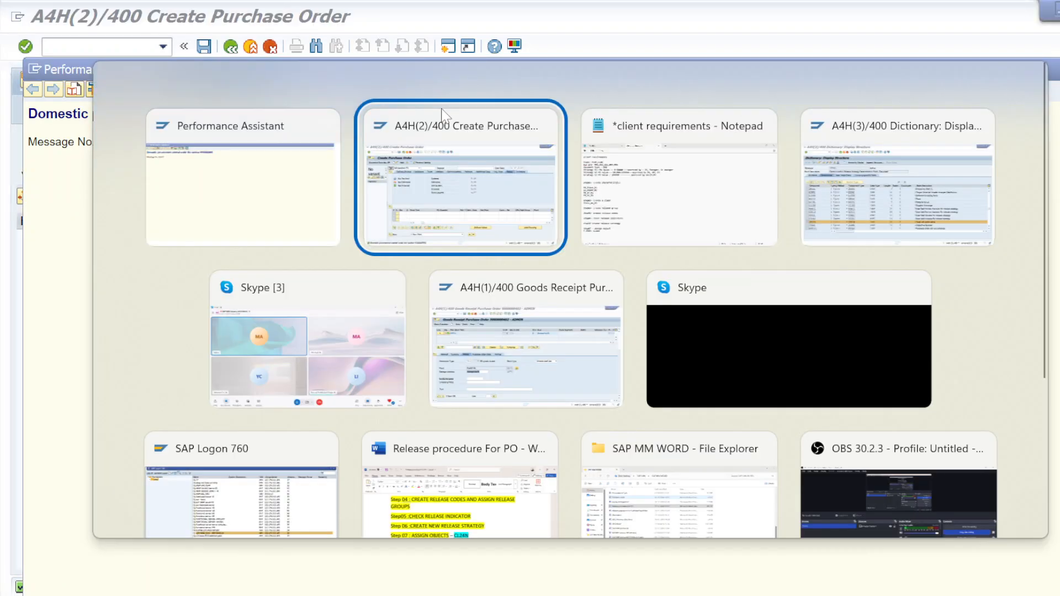
pyautogui.click(243, 513)
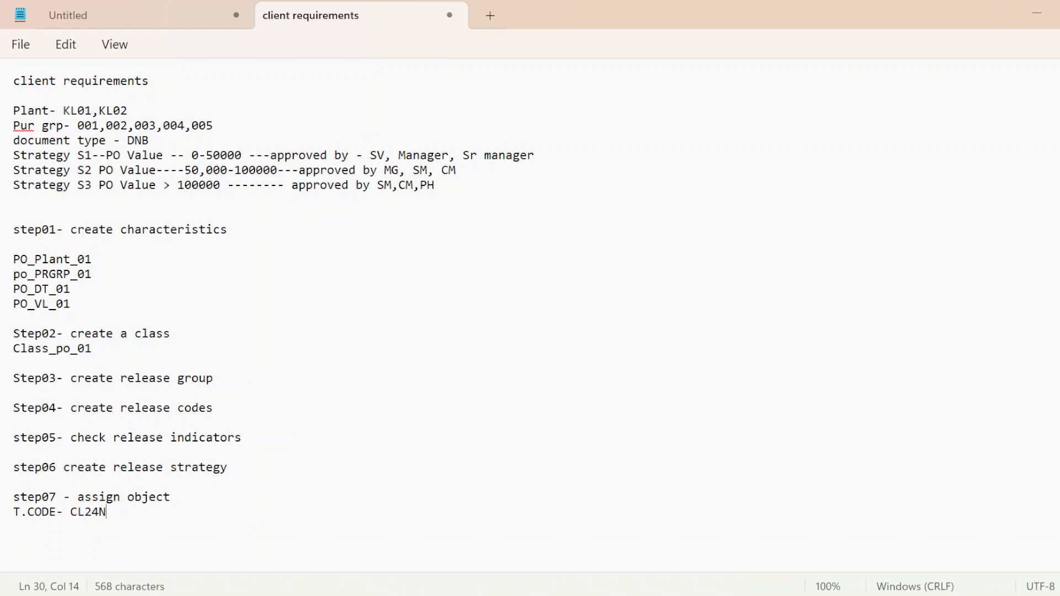
# Step: Add the line "Step08- create po" below the CL24N entry at the end of the notes
pyautogui.press('Return')
pyautogui.press('Return')
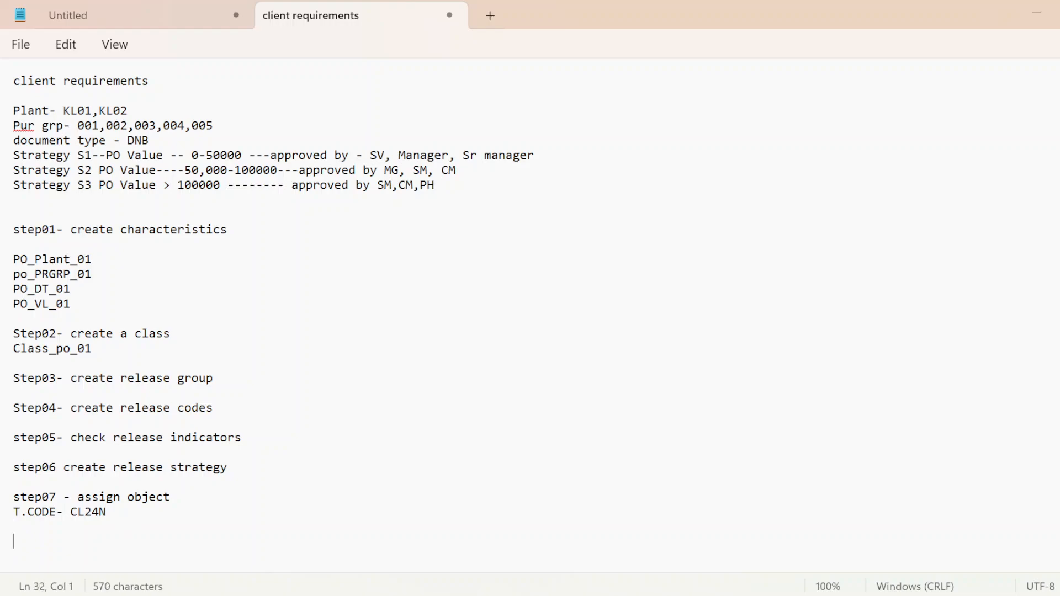
pyautogui.write('S')
pyautogui.press('capslock')
pyautogui.write('tep')
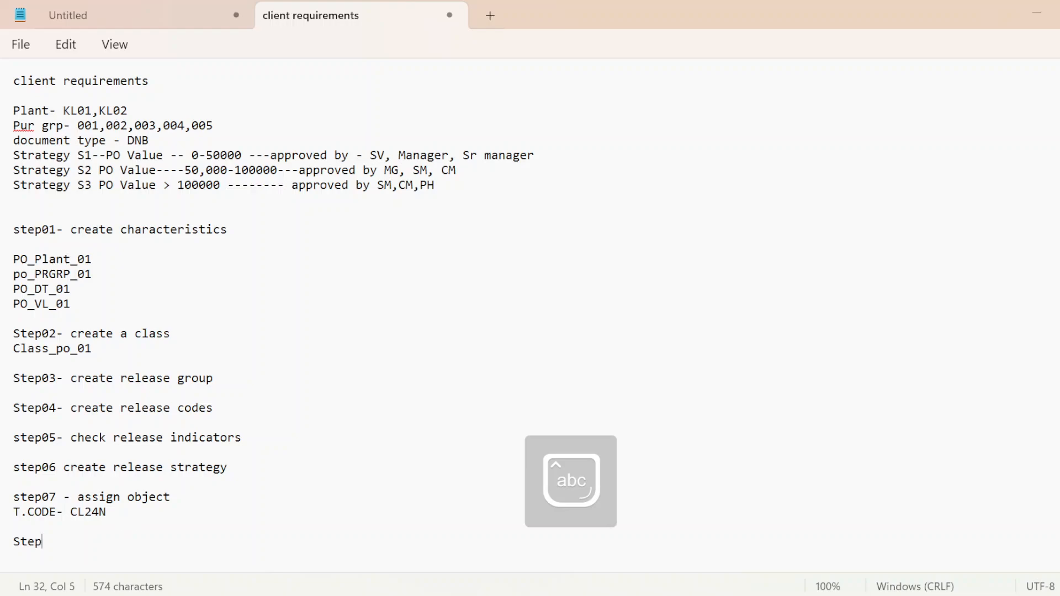
pyautogui.write(' -8')
pyautogui.press('BackSpace')
pyautogui.press('BackSpace')
pyautogui.press('BackSpace')
pyautogui.write('08')
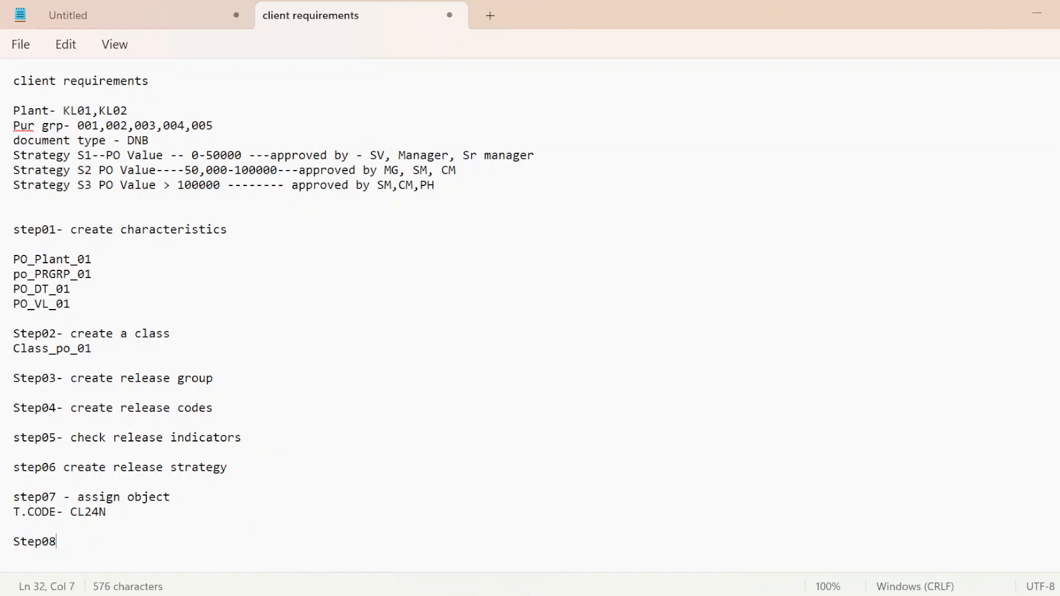
pyautogui.write('- crde')
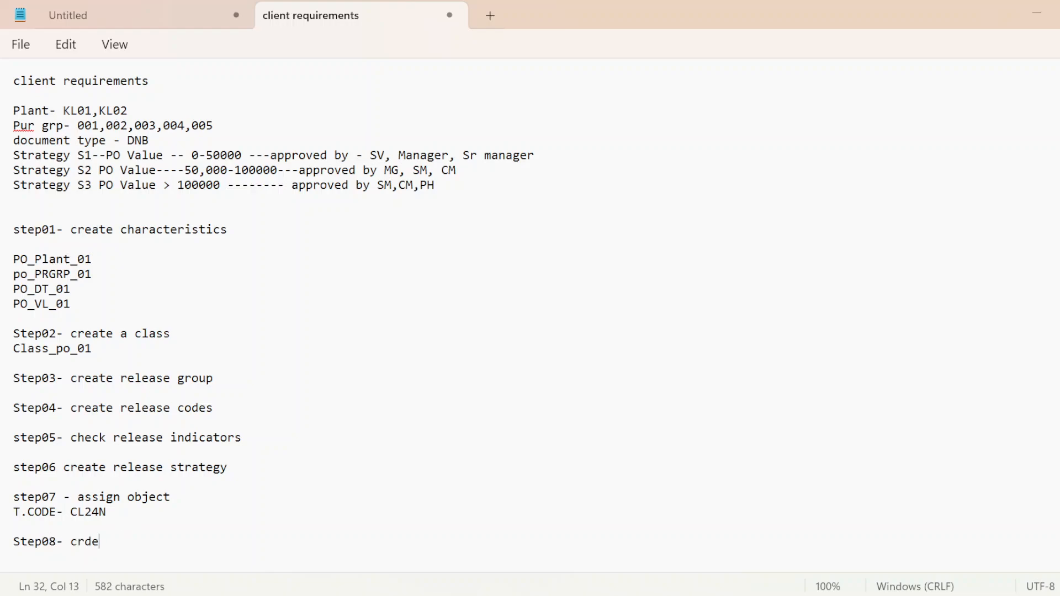
pyautogui.press('BackSpace')
pyautogui.press('BackSpace')
pyautogui.write('r')
pyautogui.press('BackSpace')
pyautogui.write('eate po')
pyautogui.press('Return')
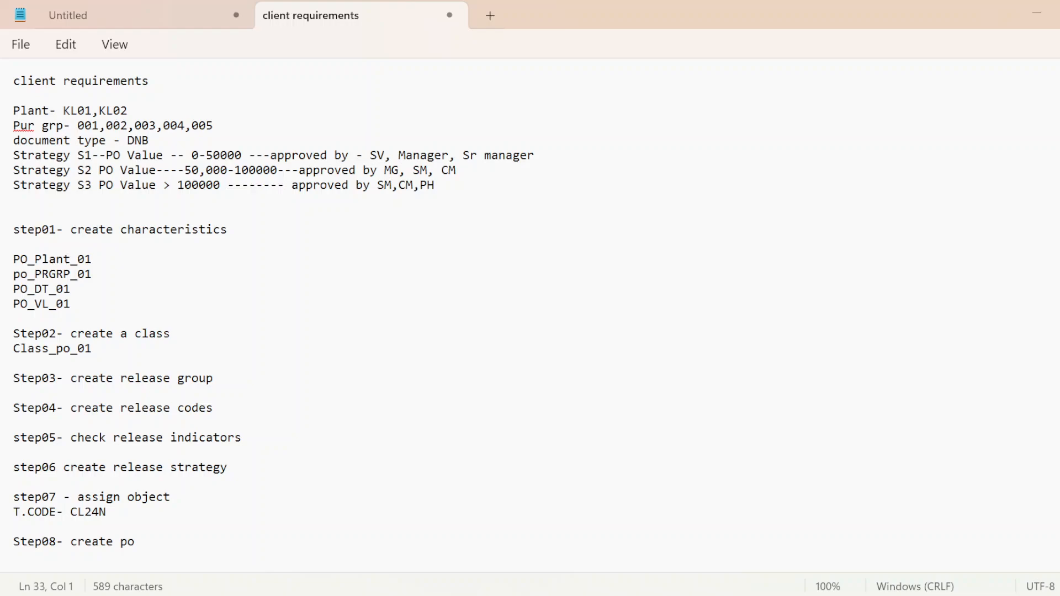
# Step: Paste the copied purchase order creation message under the Step08 heading
pyautogui.hotkey('ctrl', 'v')
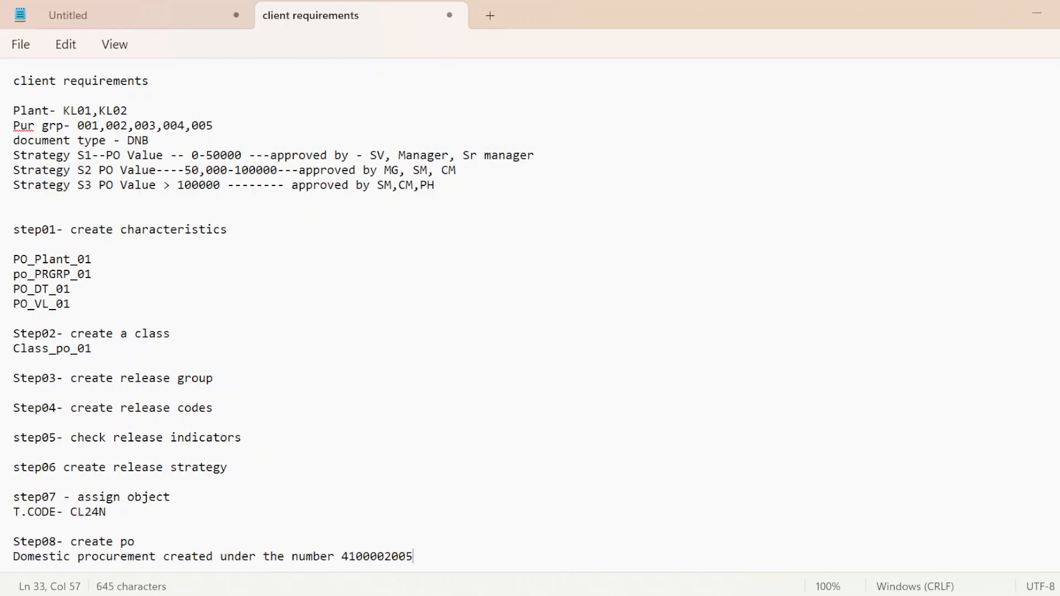
pyautogui.moveTo(334, 558); pyautogui.dragTo(387, 563)
pyautogui.click(389, 563)
pyautogui.scroll(-1, 530, 316)
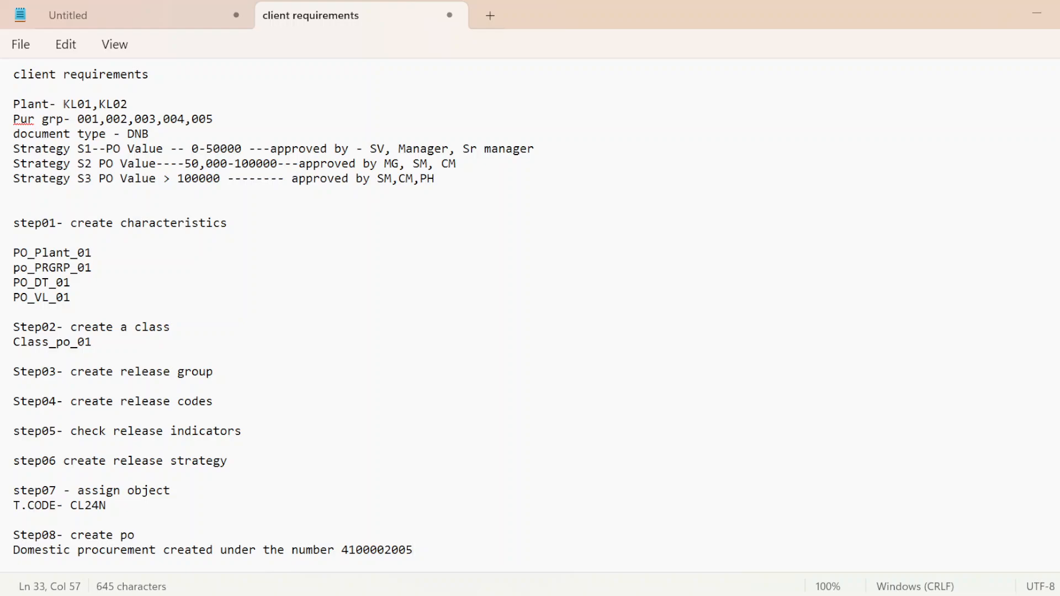
# Step: Add the line "step09- release po by using t.code" below the purchase order message, separated by a blank line
pyautogui.press('Return')
pyautogui.press('Return')
pyautogui.write('s')
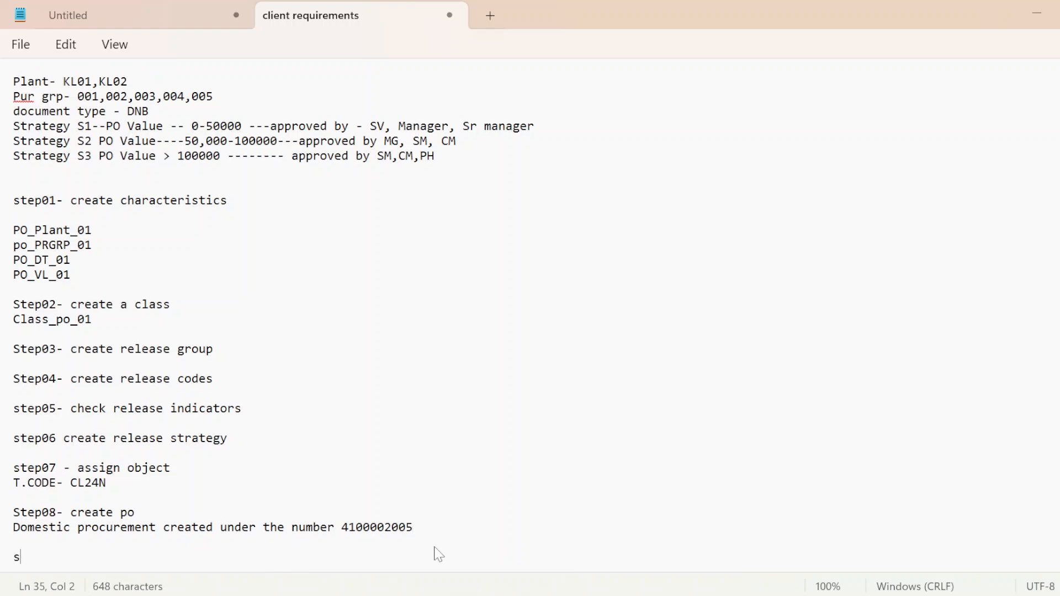
pyautogui.write('tep09- rele')
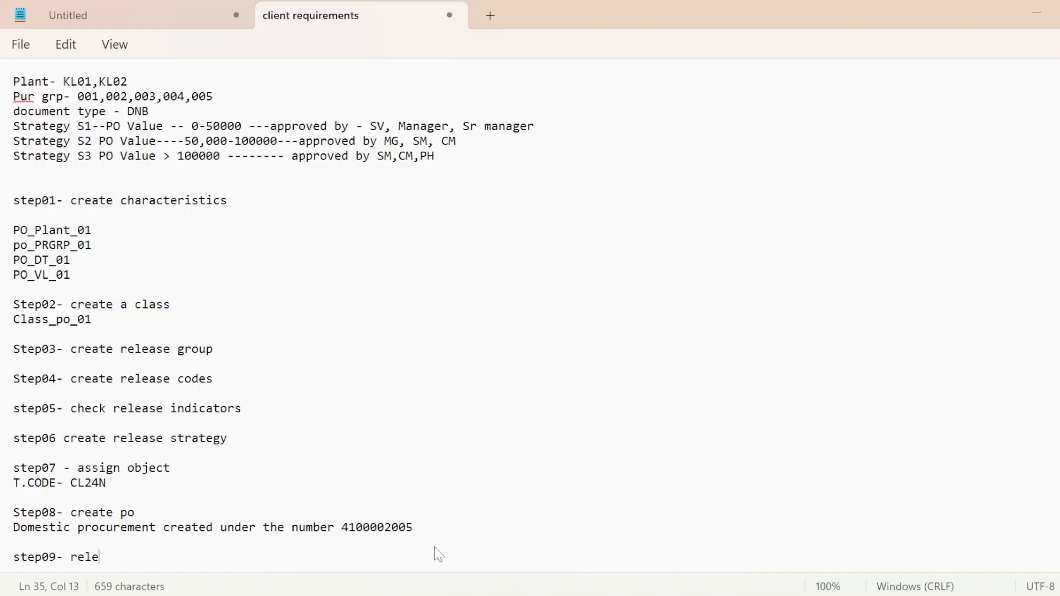
pyautogui.write('ase po ')
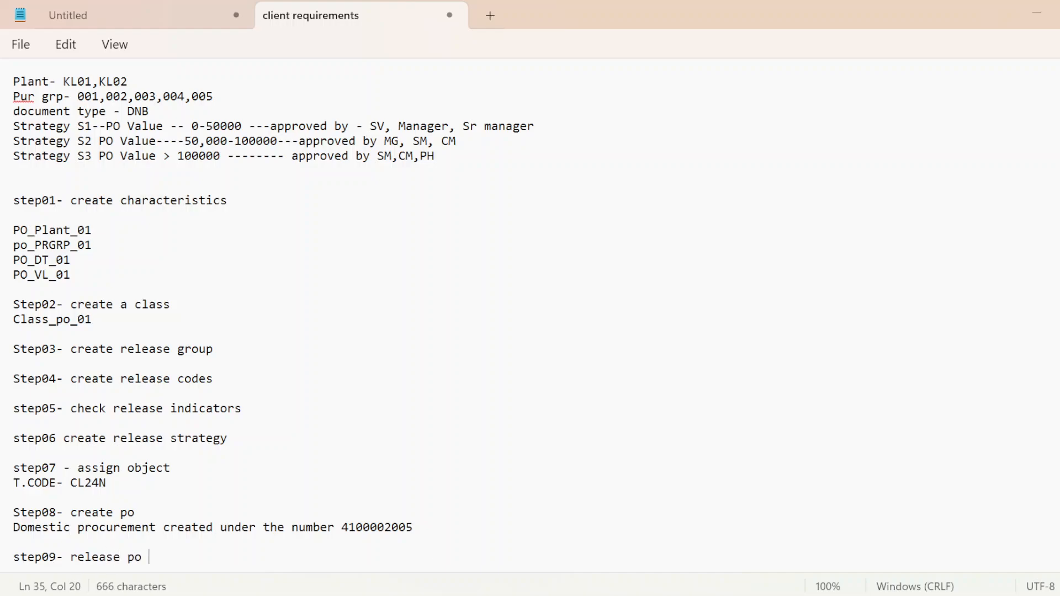
pyautogui.write('by using t.code')
# Step: Enter the transaction code ME29N on a new line under the step09 heading
pyautogui.press('Return')
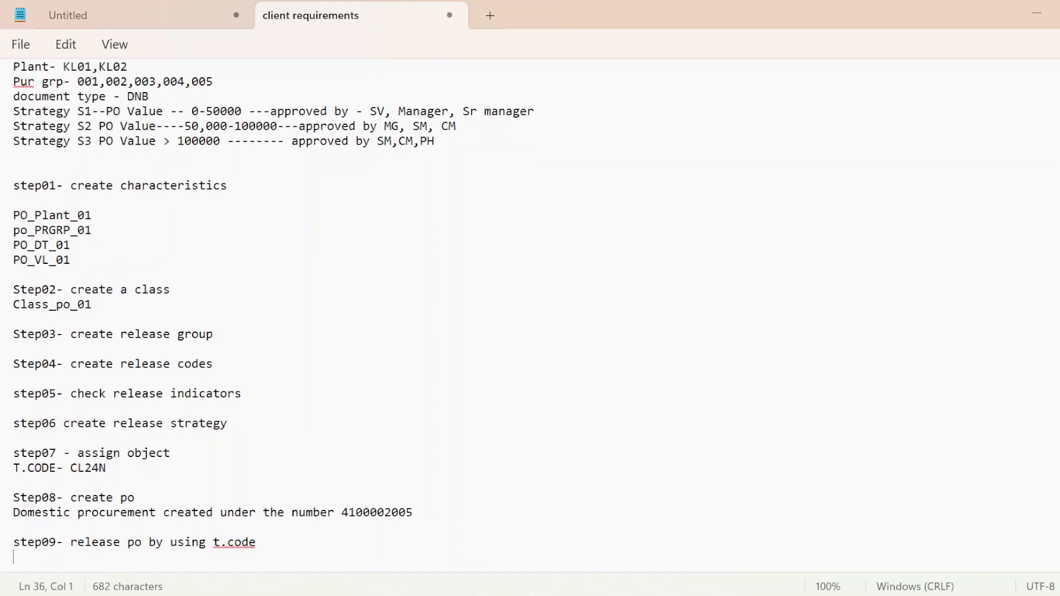
pyautogui.press('capslock')
pyautogui.write('ME')
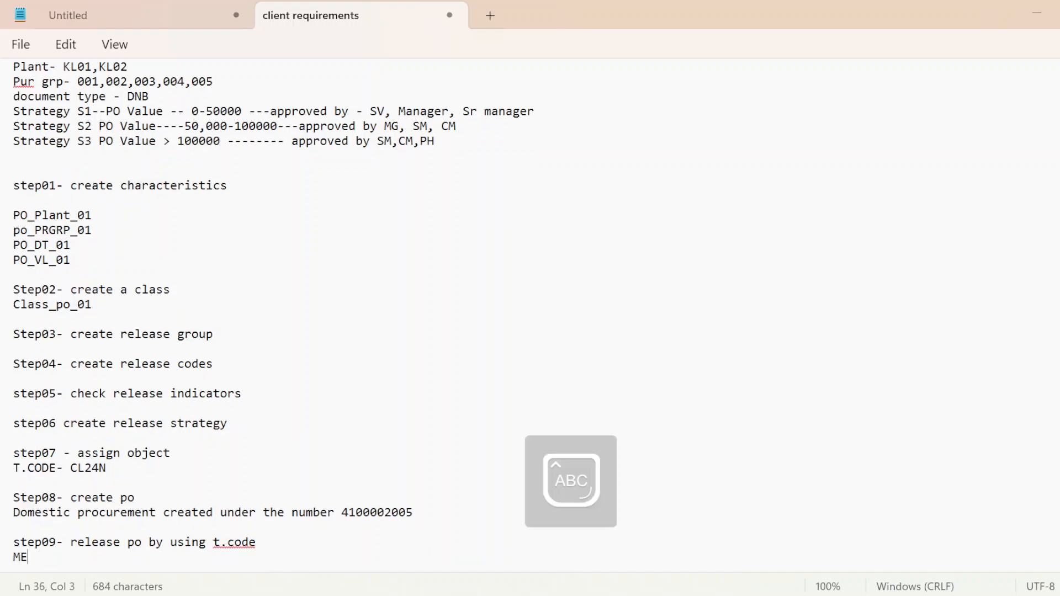
pyautogui.write('29M')
pyautogui.press('BackSpace')
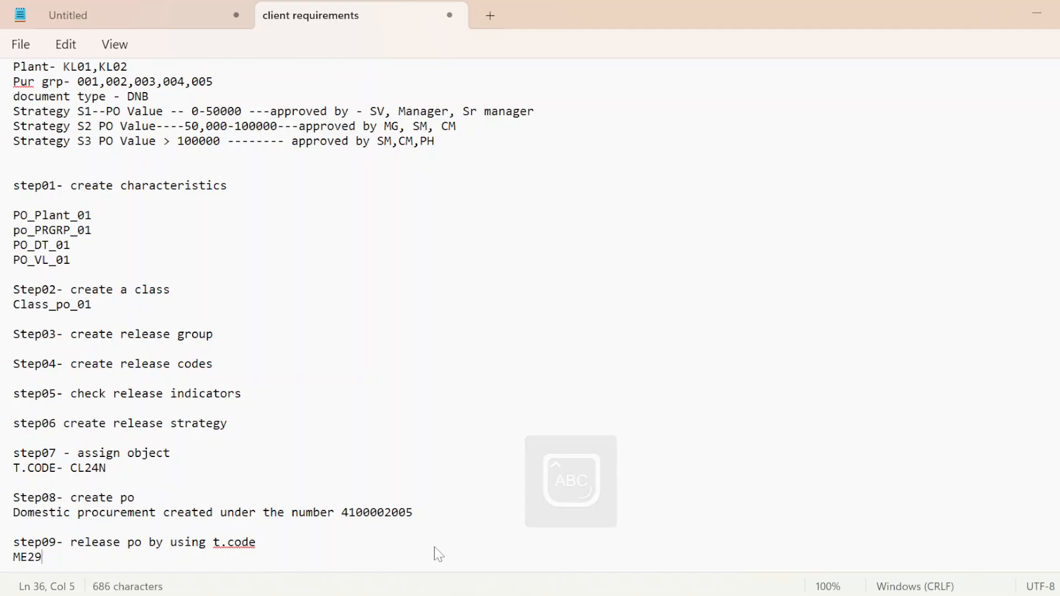
pyautogui.write('N')
# Step: Switch to the SAP purchase order session and open transaction ME29N
pyautogui.hotkey('alt', 'Tab')
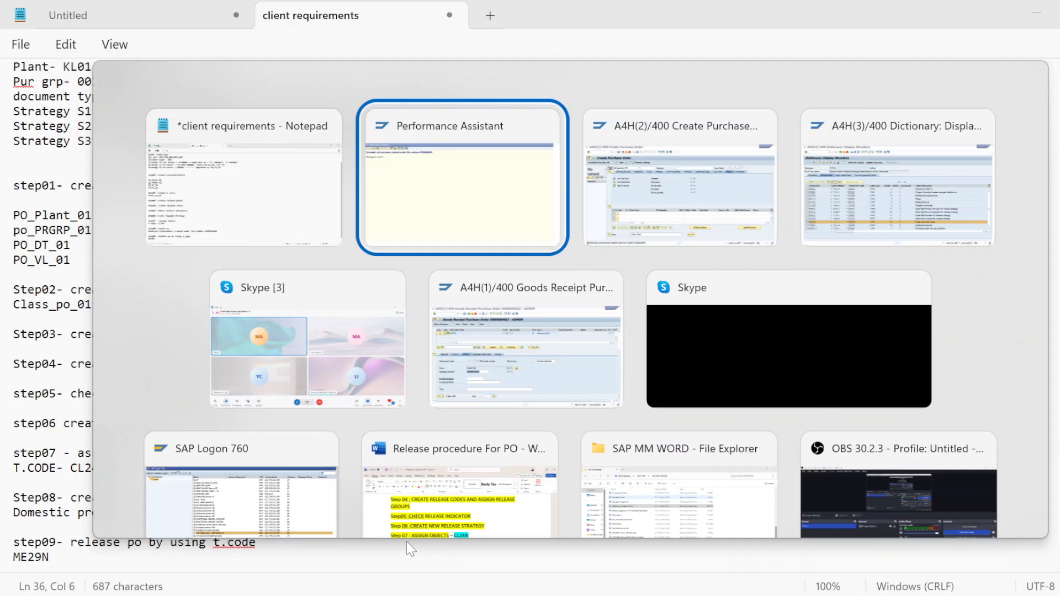
pyautogui.hotkey('alt', 'Tab')
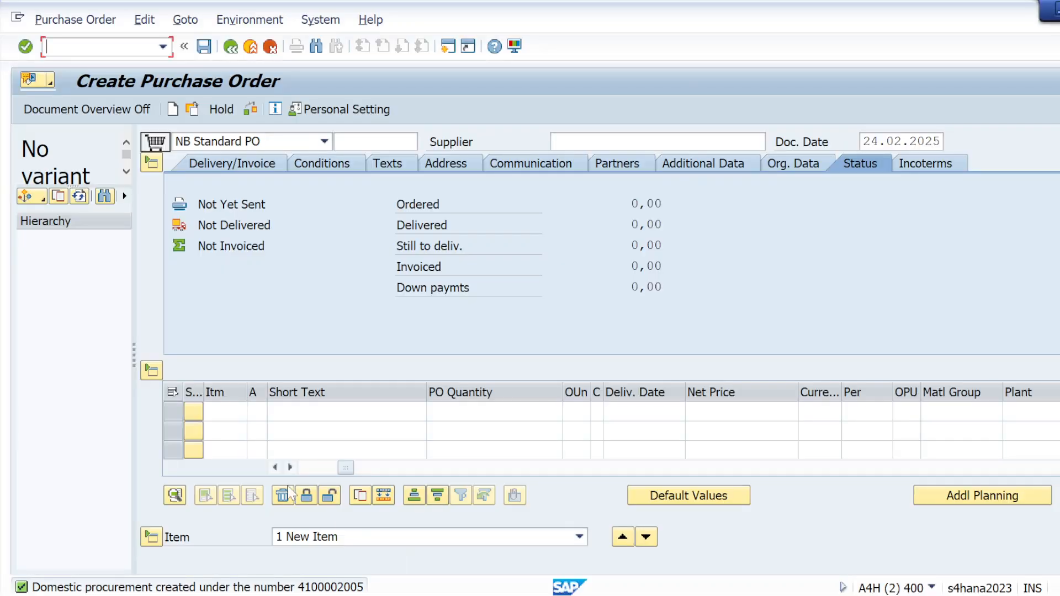
pyautogui.write('/NME29M')
pyautogui.press('BackSpace')
pyautogui.write('N')
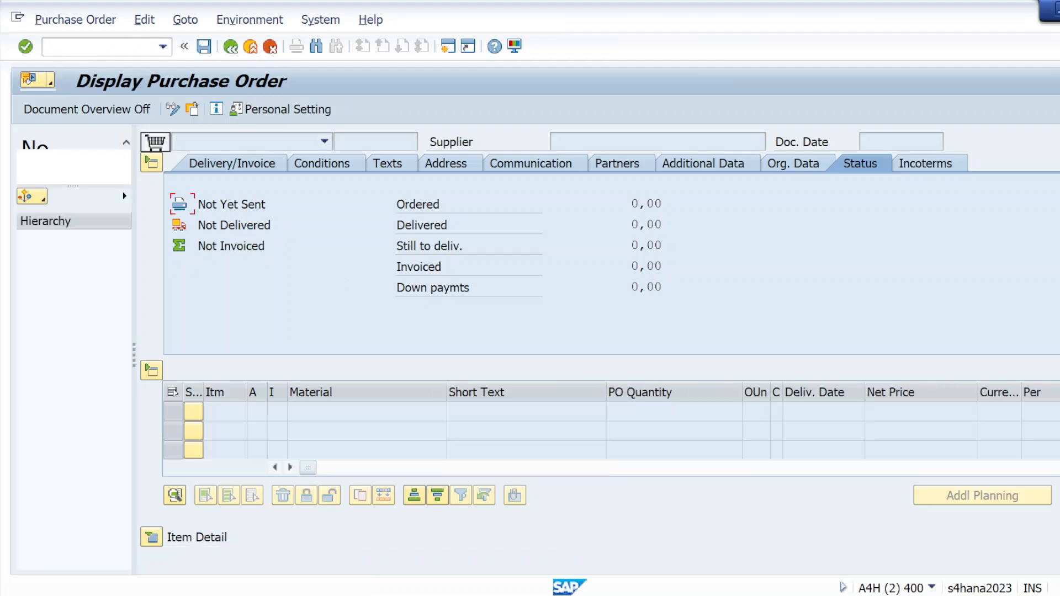
# Step: Copy the purchase order number from the Notepad notes and open that order in the SAP release transaction
pyautogui.click(191, 109)
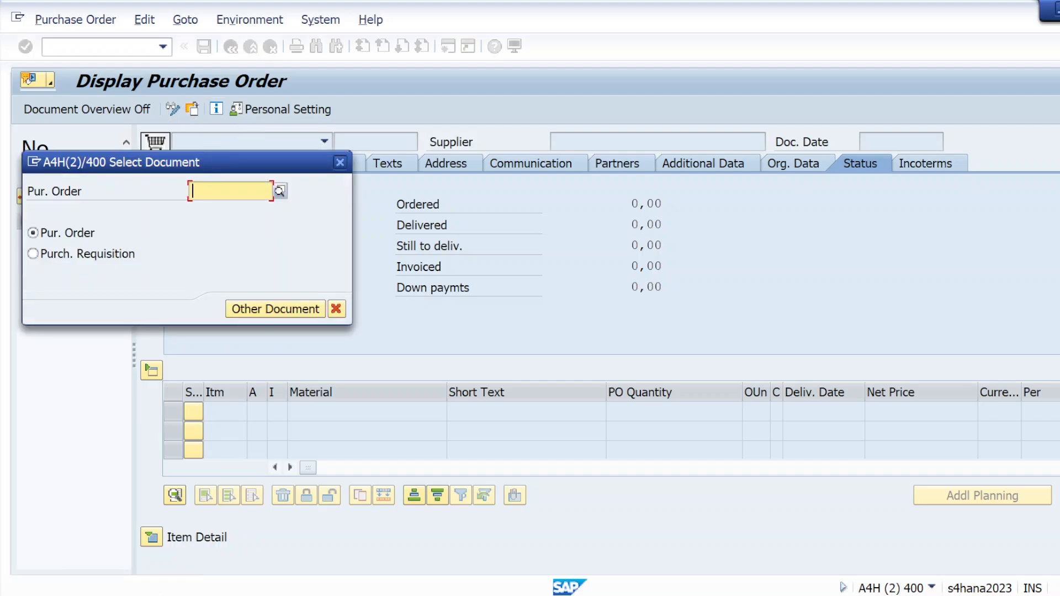
pyautogui.hotkey('alt', 'Tab')
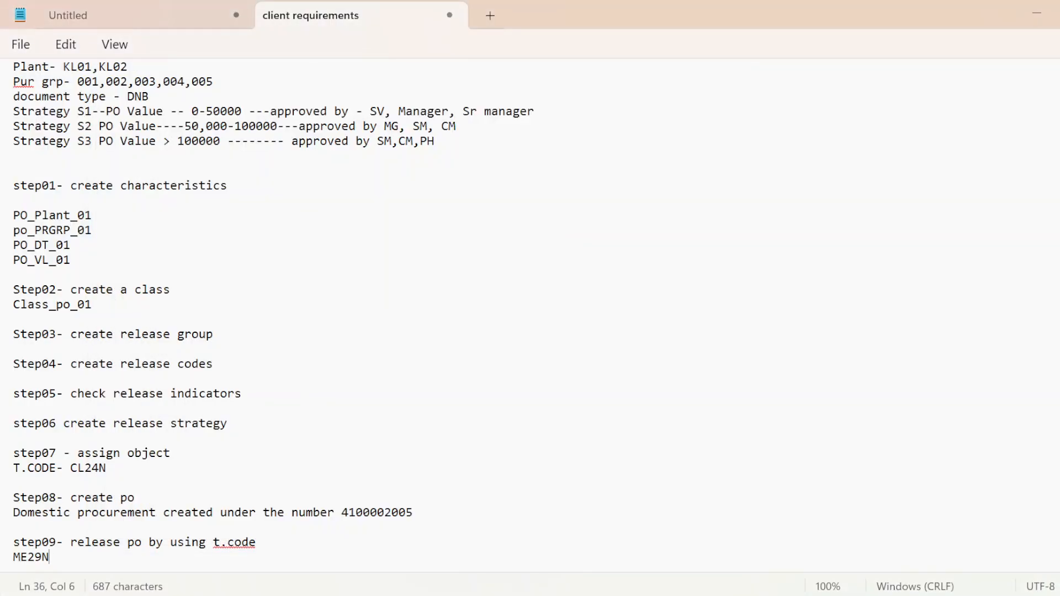
pyautogui.moveTo(342, 513); pyautogui.dragTo(416, 517)
pyautogui.hotkey('ctrl', 'c')
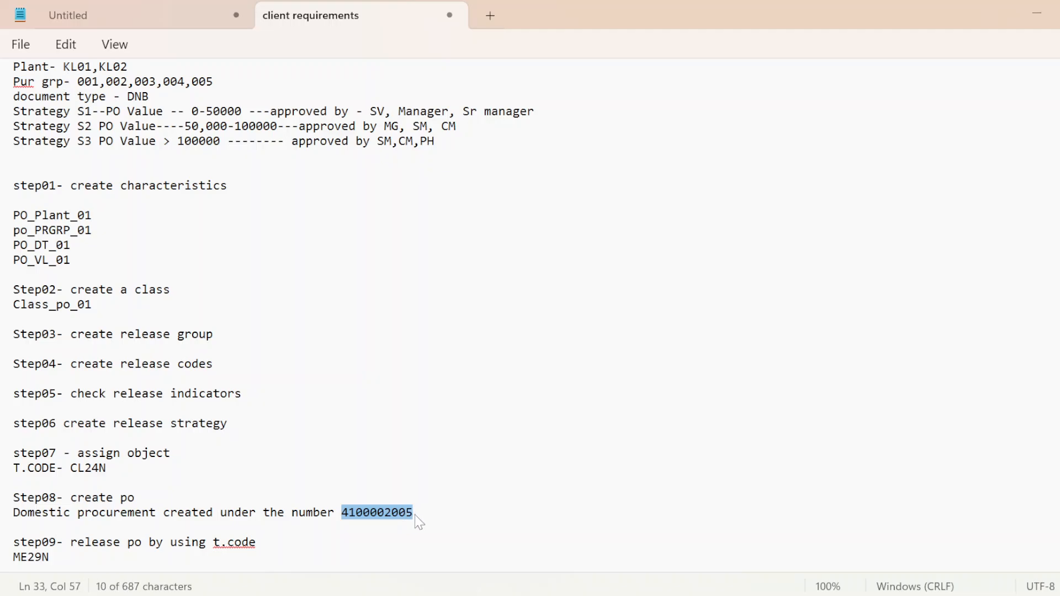
pyautogui.hotkey('alt', 'Tab')
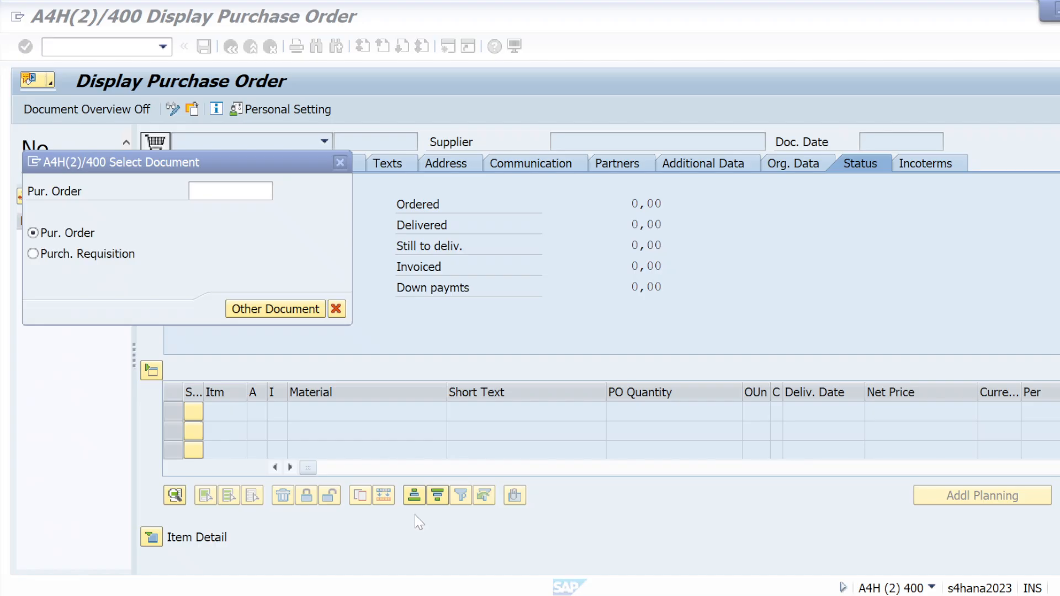
pyautogui.hotkey('ctrl', 'v')
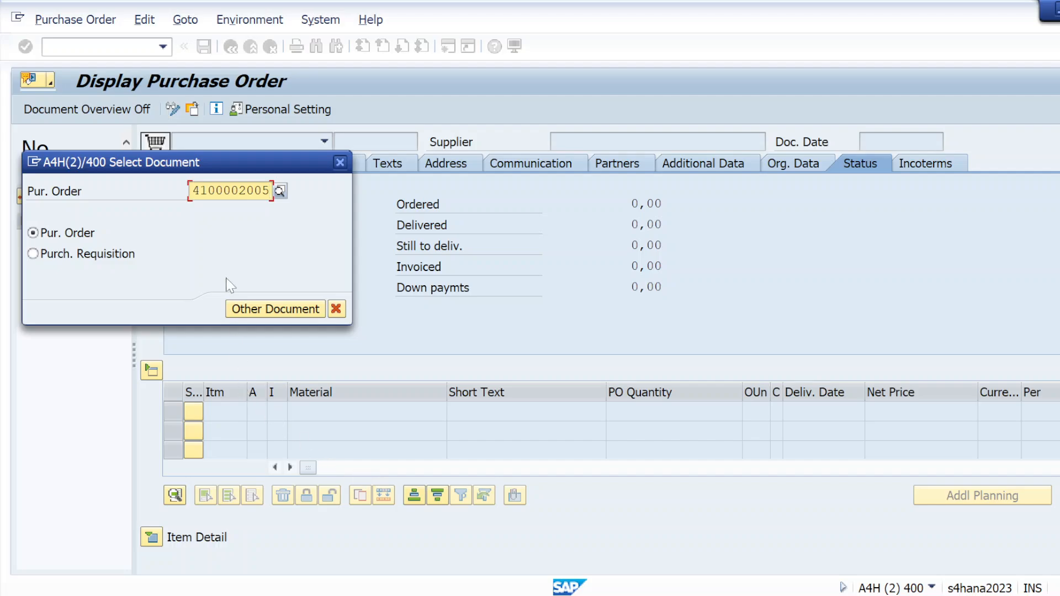
pyautogui.click(243, 308)
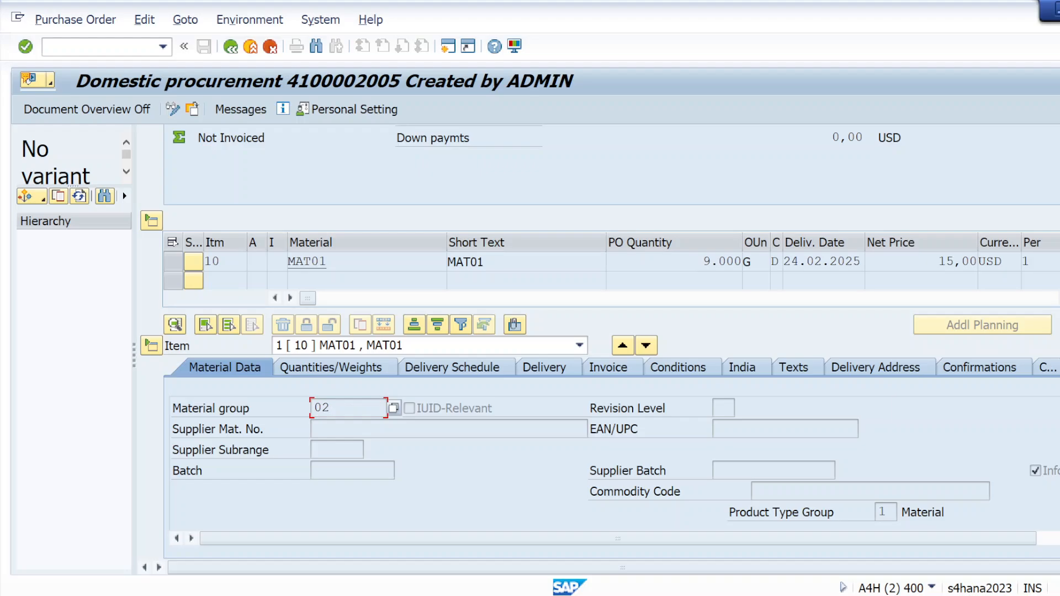
# Step: Display the order's header release strategy and switch the order from display to release mode
pyautogui.scroll(3, 599, 354)
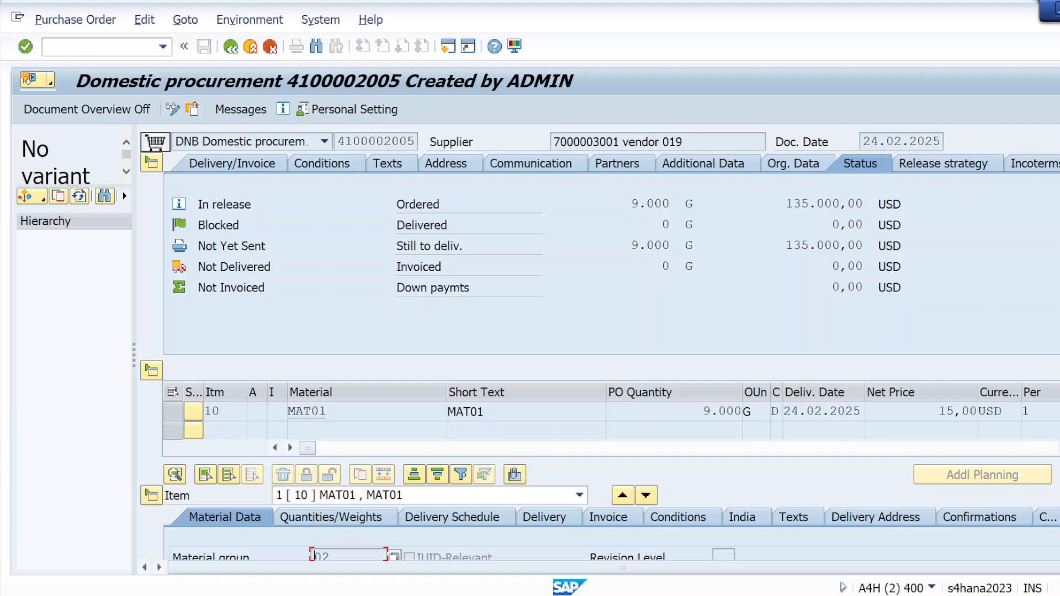
pyautogui.click(932, 172)
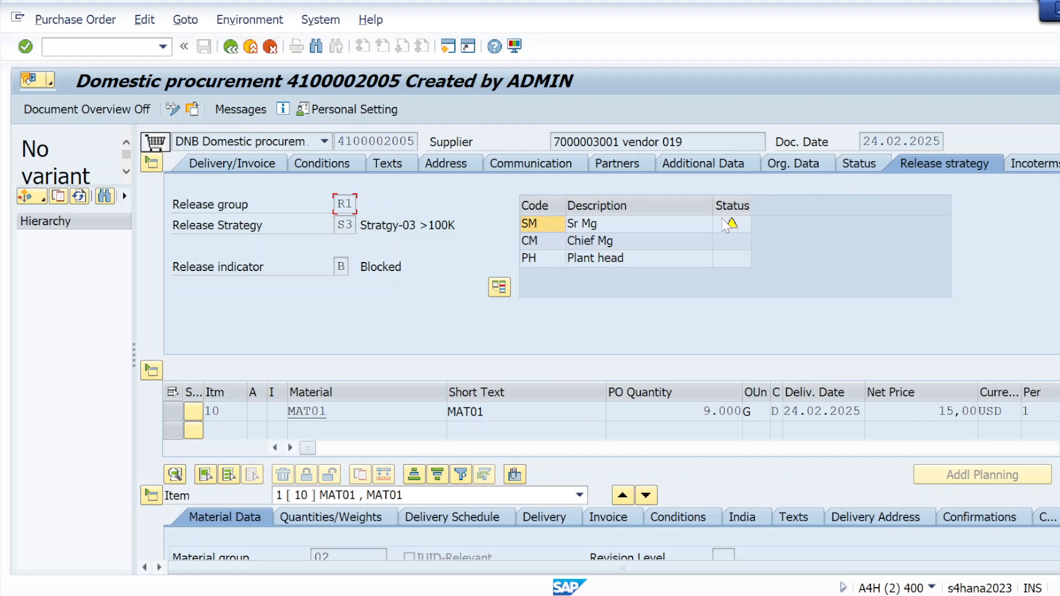
pyautogui.moveTo(731, 220)
pyautogui.click(176, 111)
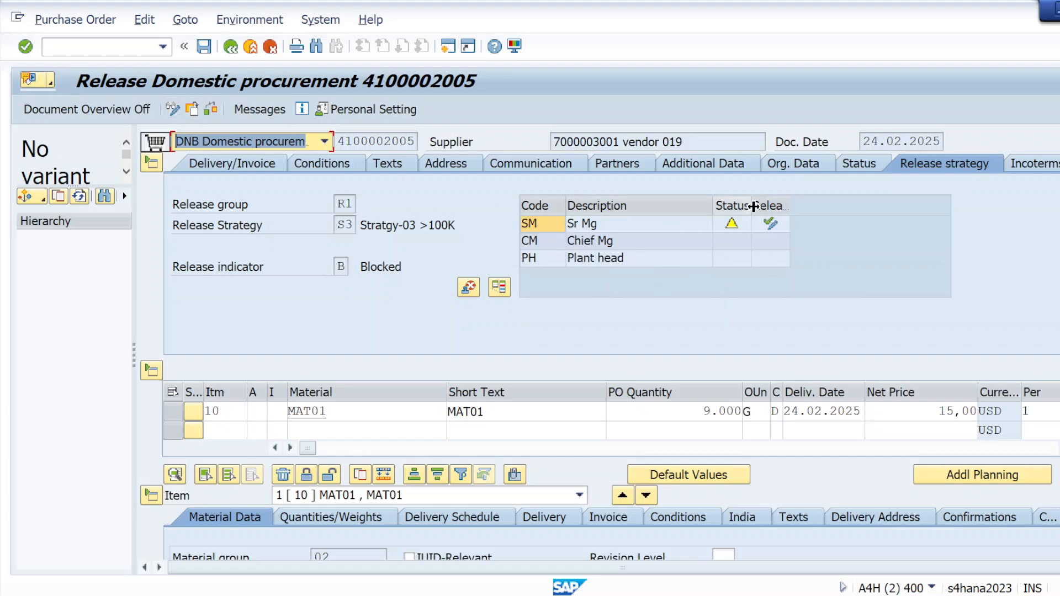
# Step: Release the purchase order with codes SM, CM and PH in turn and save it
pyautogui.click(771, 224)
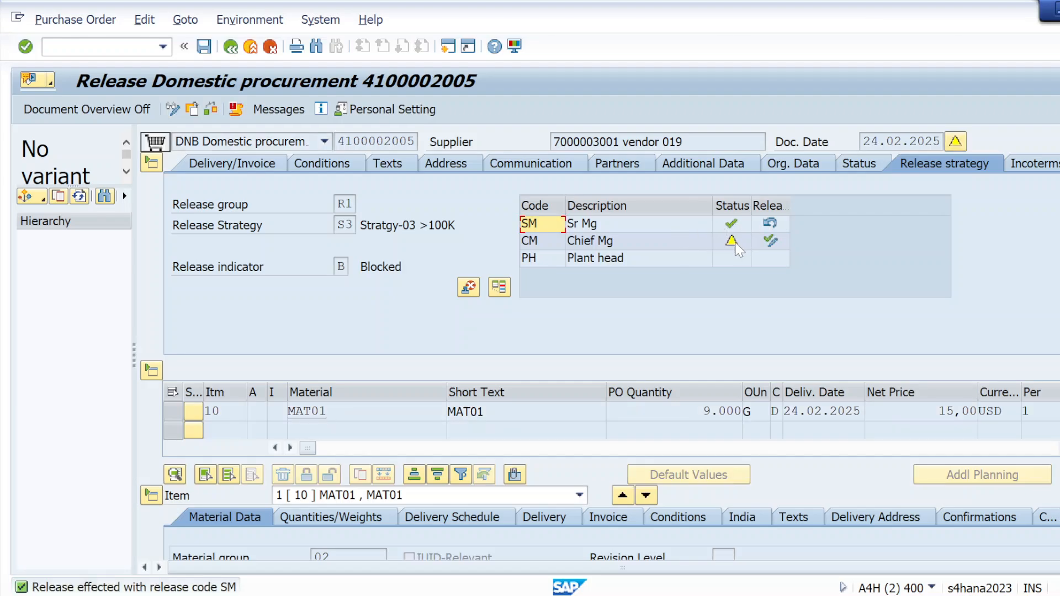
pyautogui.click(771, 241)
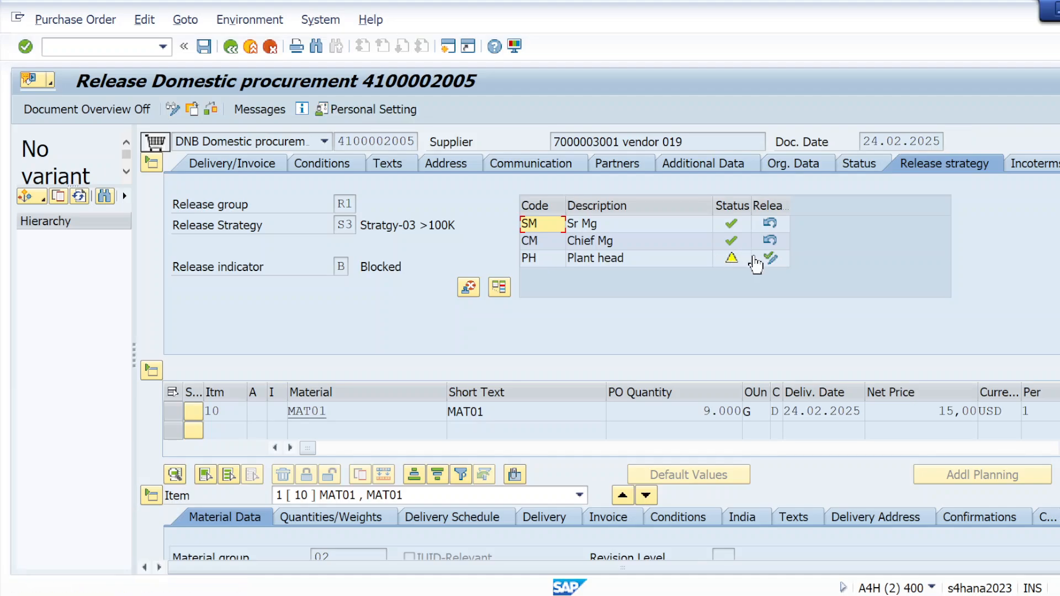
pyautogui.click(771, 258)
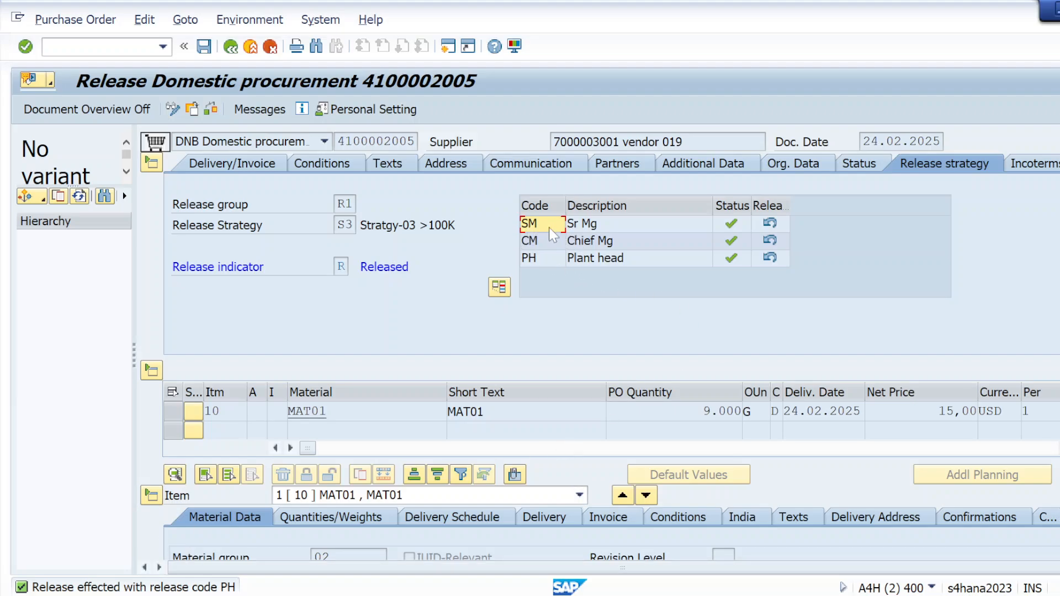
pyautogui.click(207, 54)
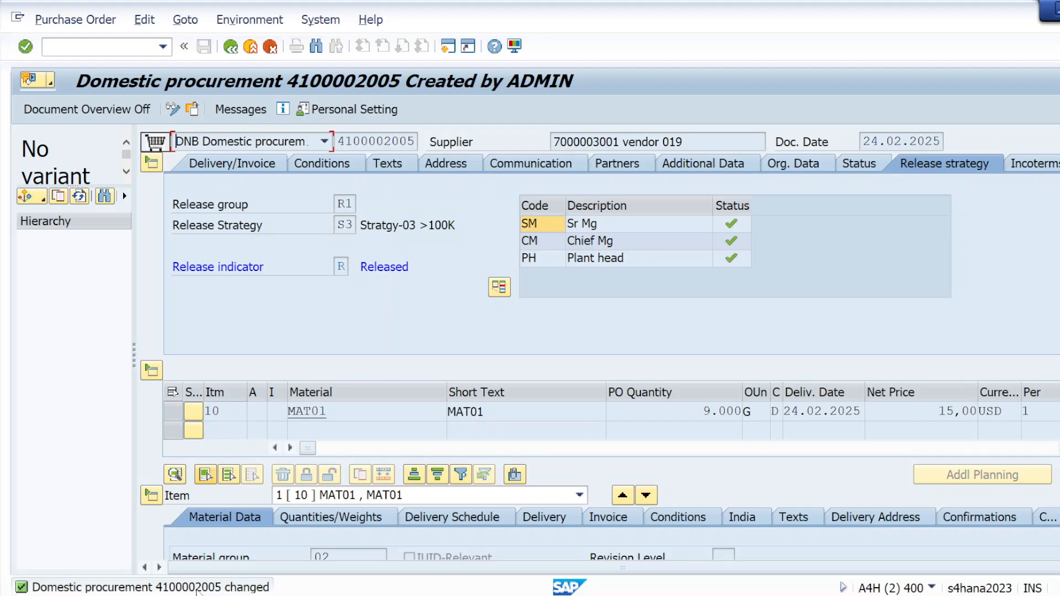
# Step: Copy the purchase order number from the change message's detail view and close that view
pyautogui.doubleClick(197, 588)
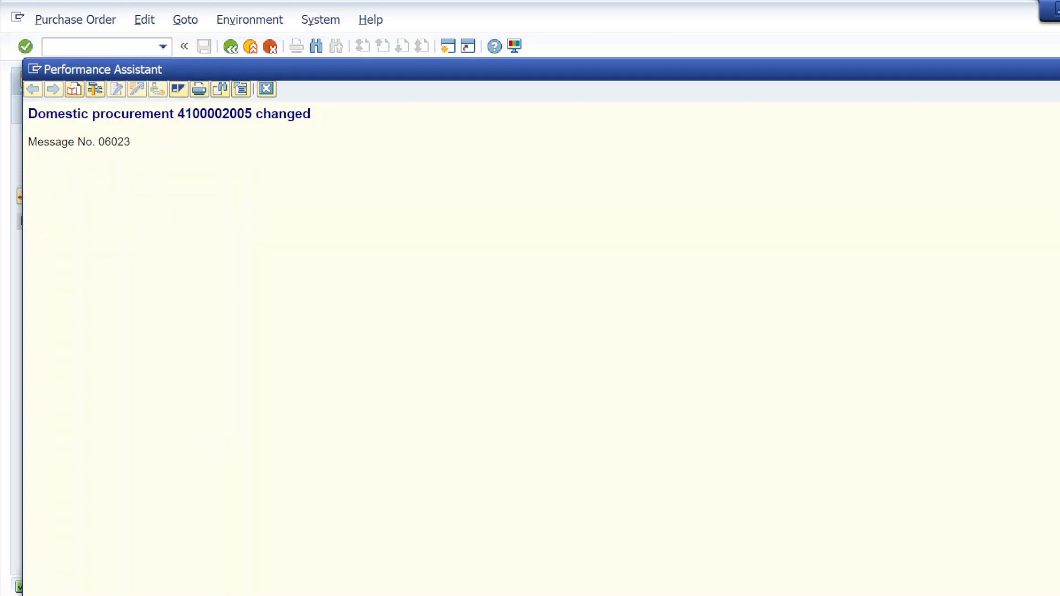
pyautogui.moveTo(177, 114); pyautogui.dragTo(245, 114)
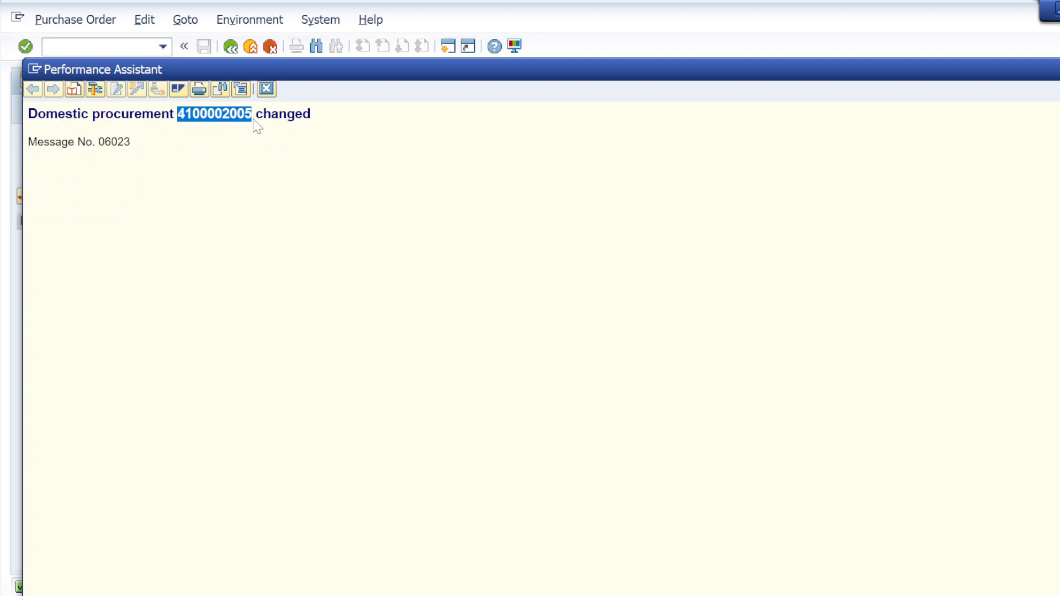
pyautogui.click(266, 88)
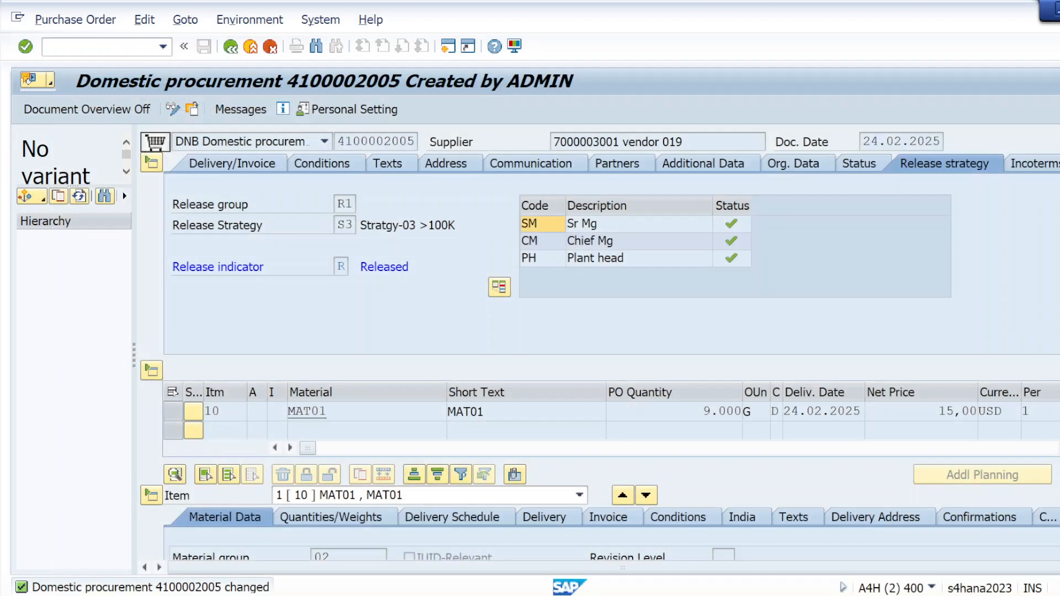
# Step: Open the goods receipt transaction and load the released purchase order using the copied number
pyautogui.click(89, 47)
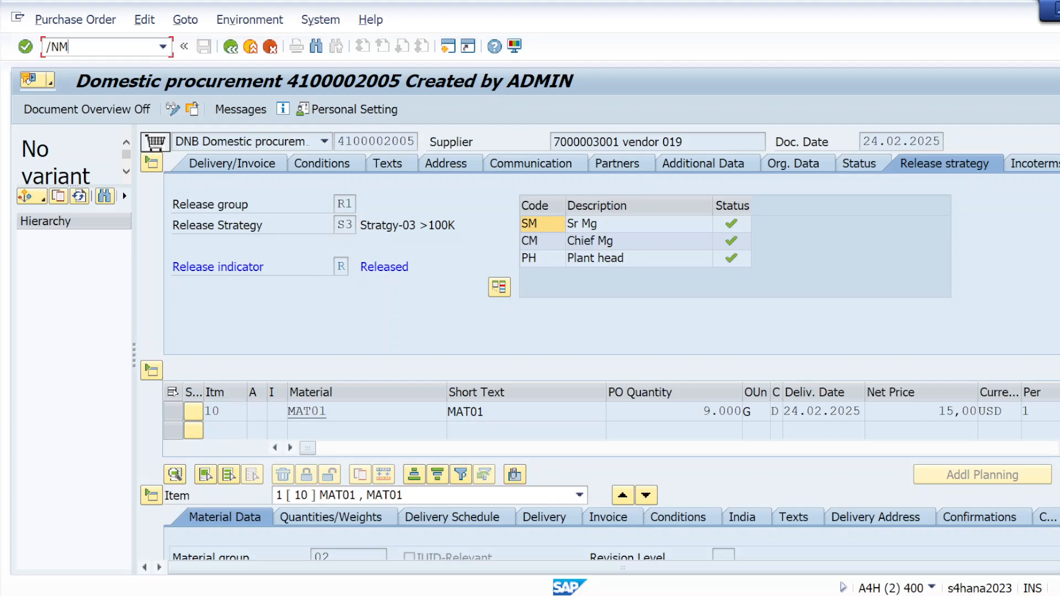
pyautogui.press('Return')
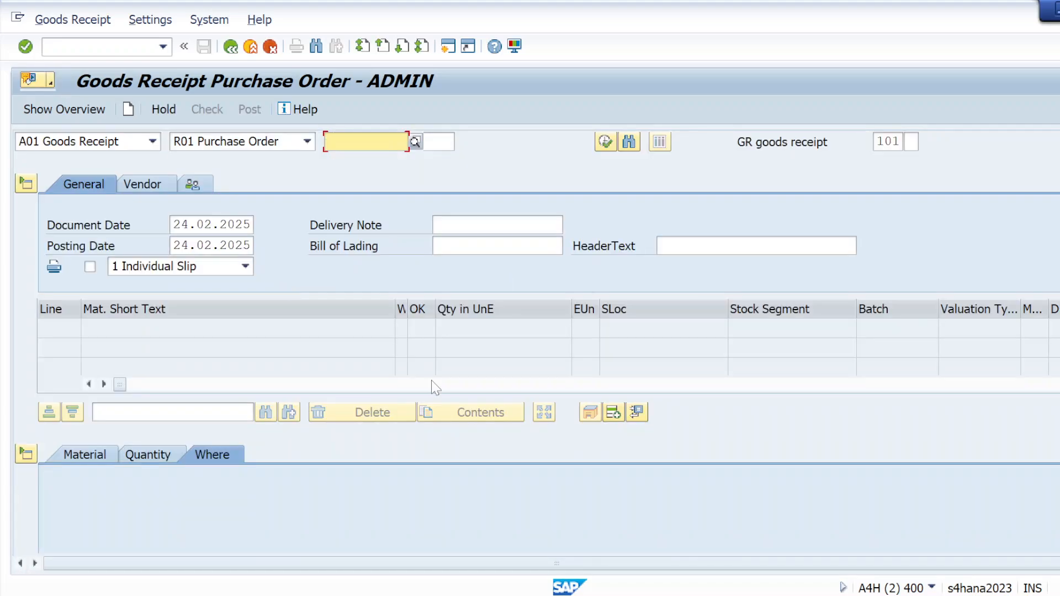
pyautogui.hotkey('ctrl', 'v')
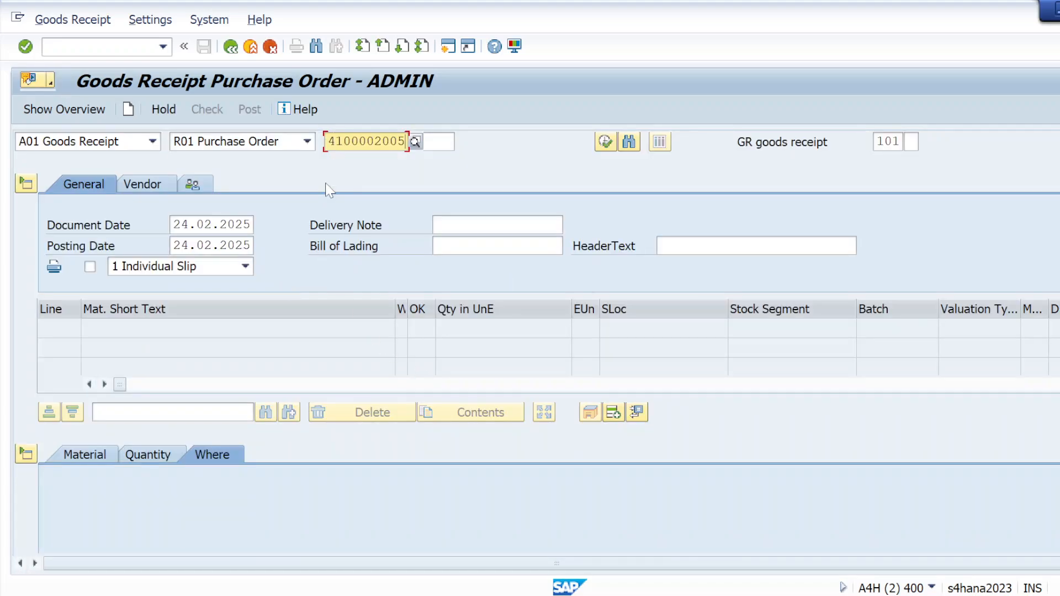
pyautogui.click(25, 47)
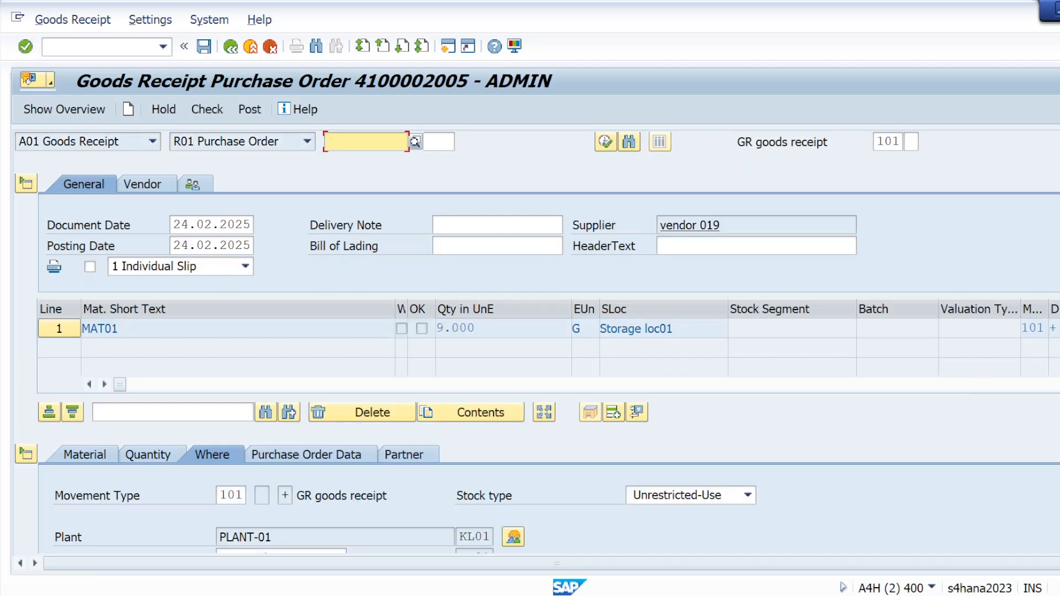
# Step: Mark the MAT01 line as Item OK, check the goods receipt and try to post it
pyautogui.scroll(-3, 530, 342)
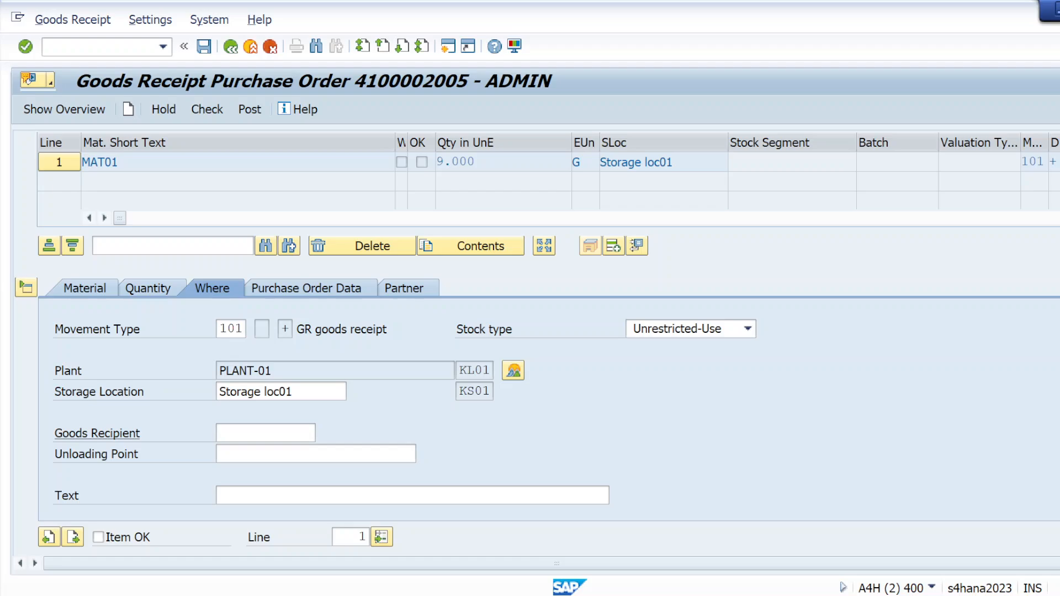
pyautogui.click(95, 537)
pyautogui.click(98, 536)
pyautogui.click(209, 112)
pyautogui.click(210, 110)
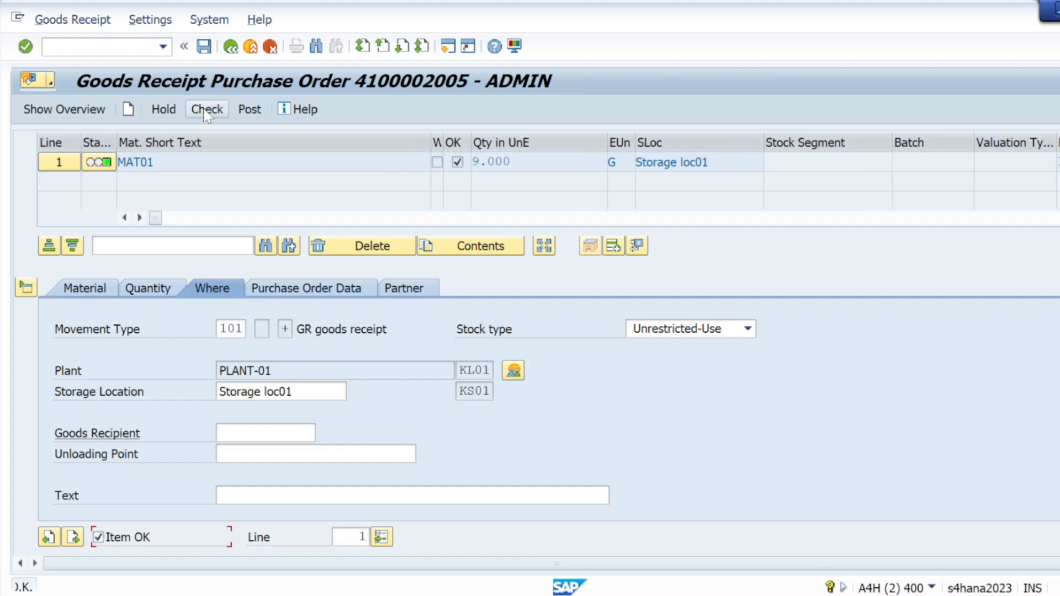
pyautogui.click(247, 110)
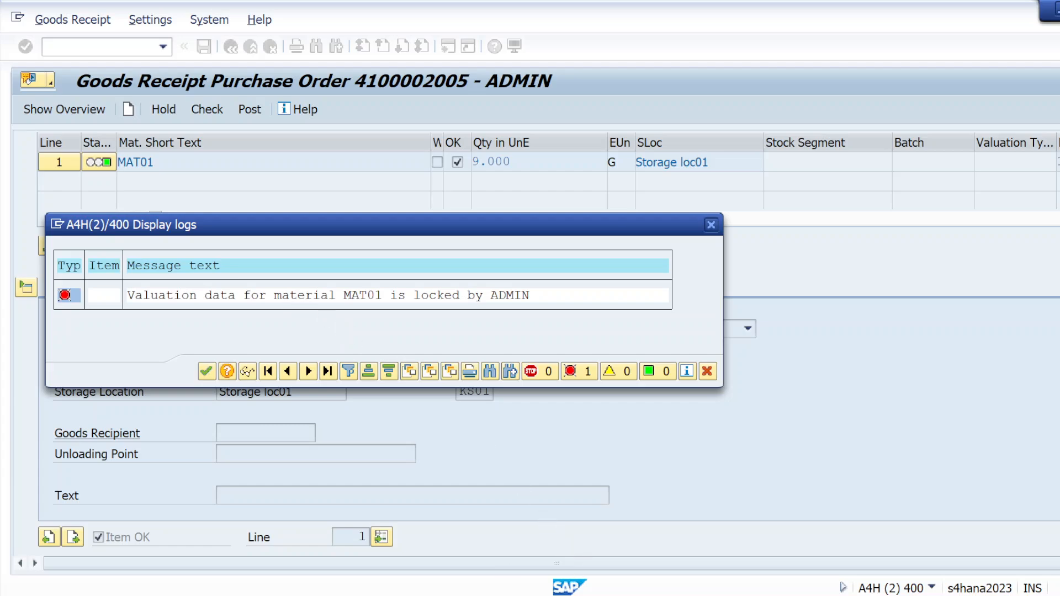
# Step: Close the other SAP session A4H(1) with its open goods receipt and return to session A4H(2)
pyautogui.moveTo(566, 592)
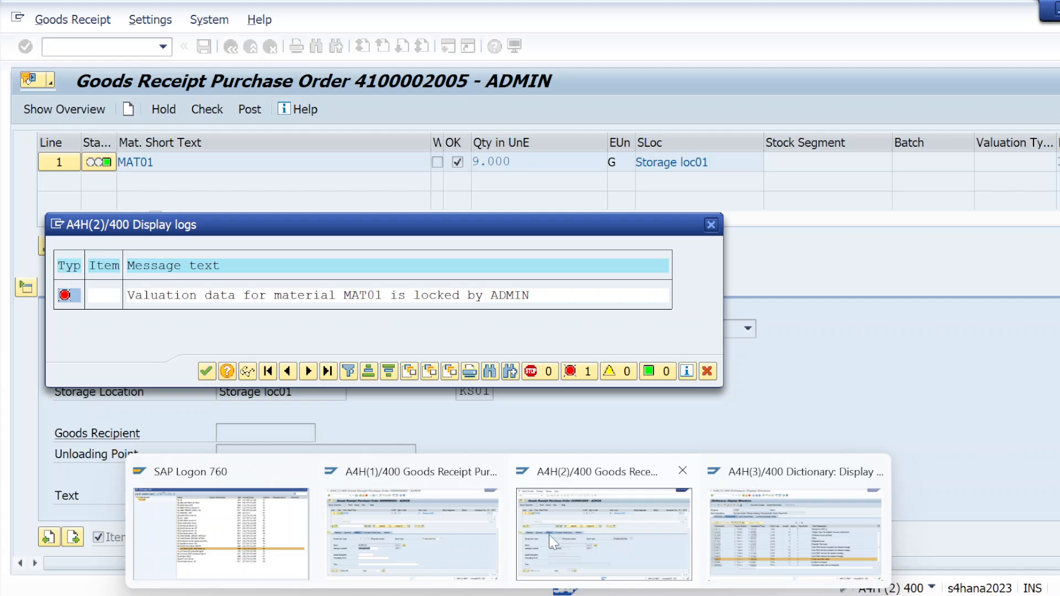
pyautogui.moveTo(484, 543)
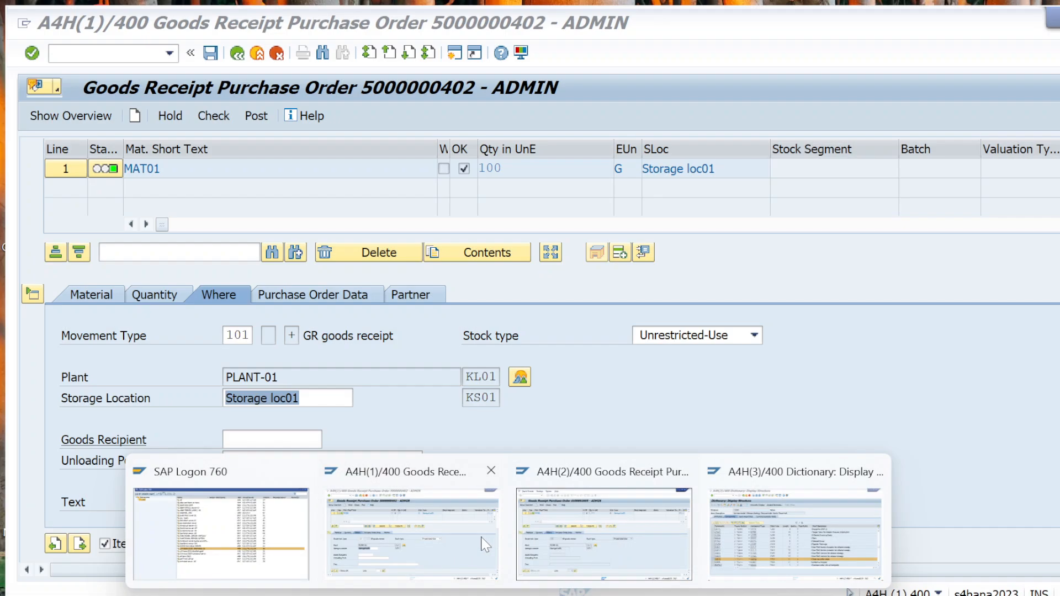
pyautogui.click(489, 469)
pyautogui.click(592, 478)
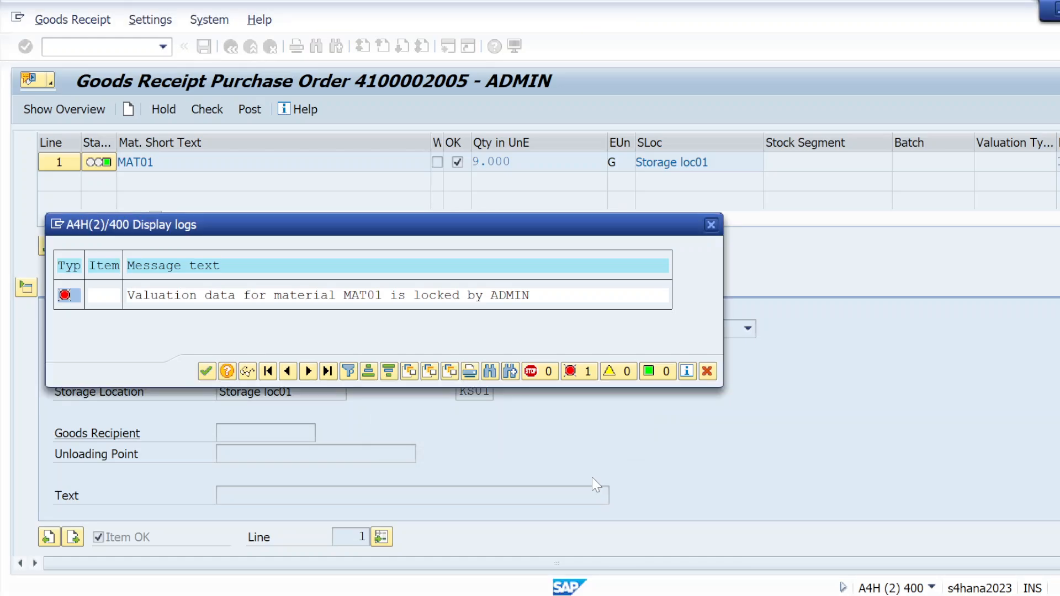
# Step: Close the error log, try again to post the goods receipt for the MAT01 line, and dismiss the message log
pyautogui.click(711, 225)
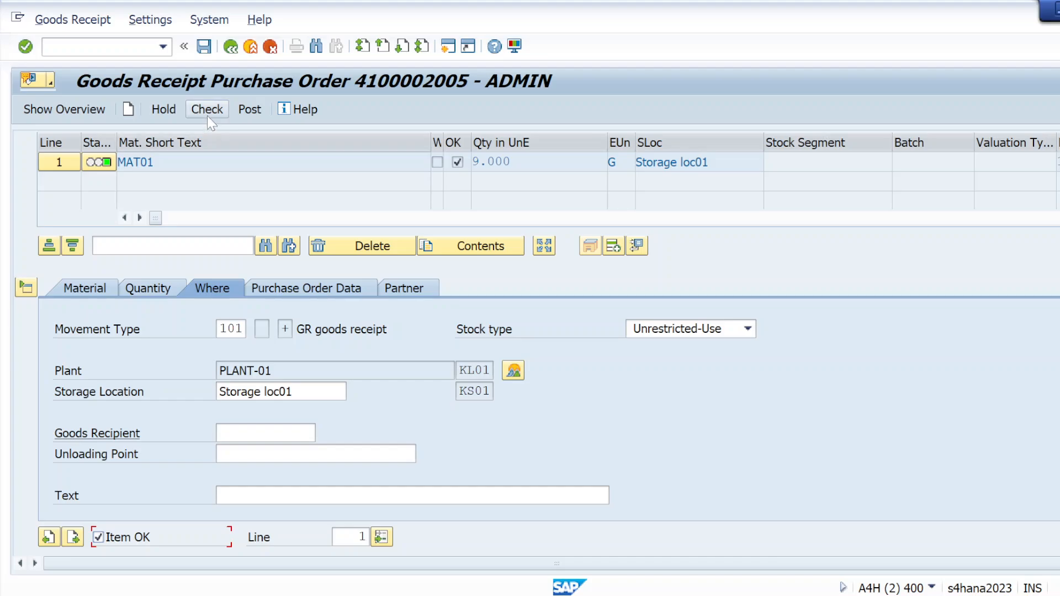
pyautogui.click(252, 112)
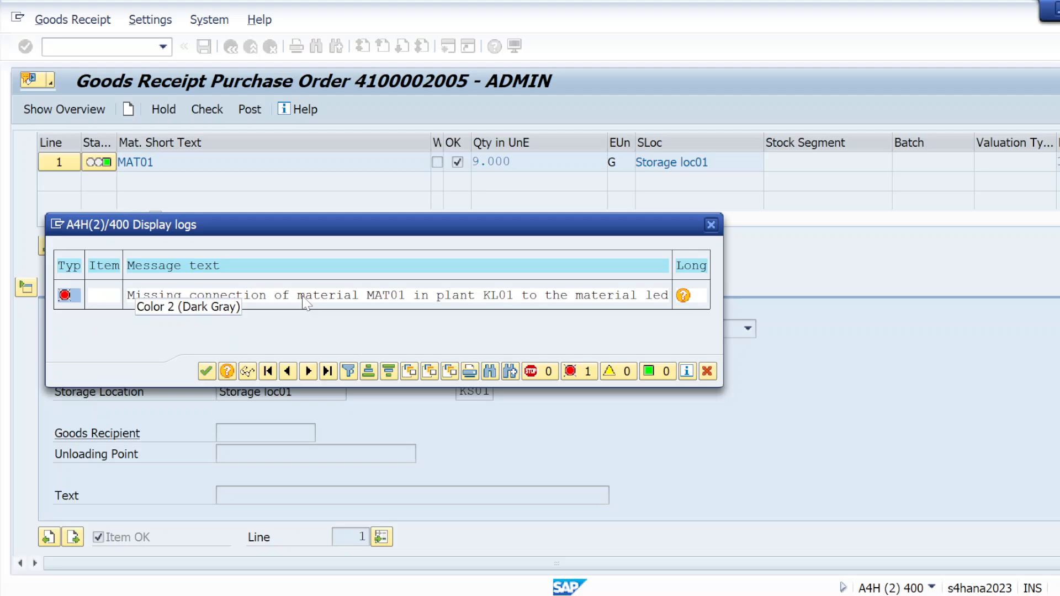
pyautogui.click(711, 225)
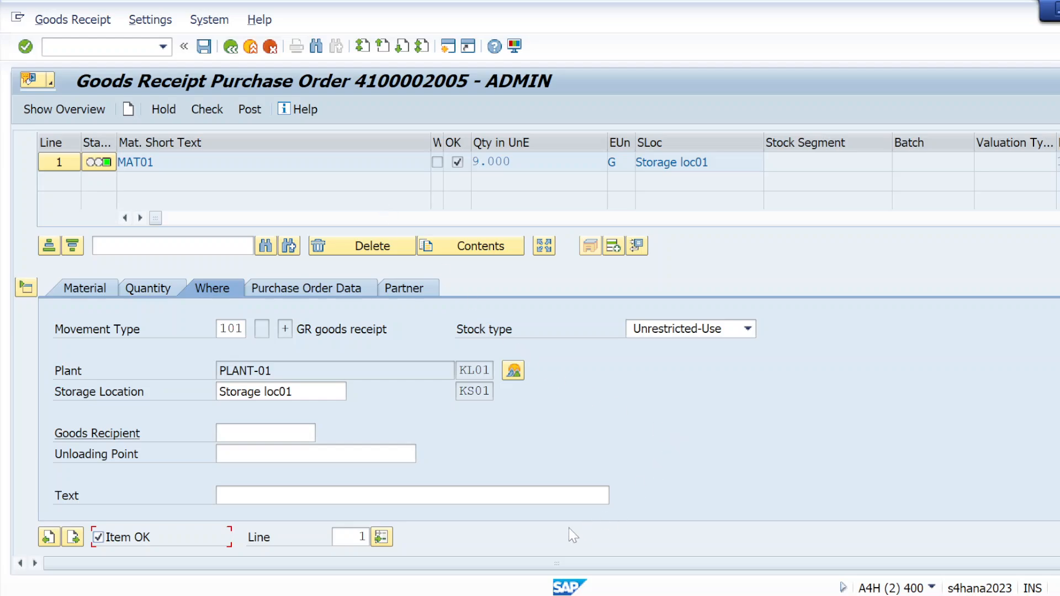
# Step: Switch to the Skype call and send the file Release procedure For PO in the group chat, closing the chat when done
pyautogui.moveTo(586, 595)
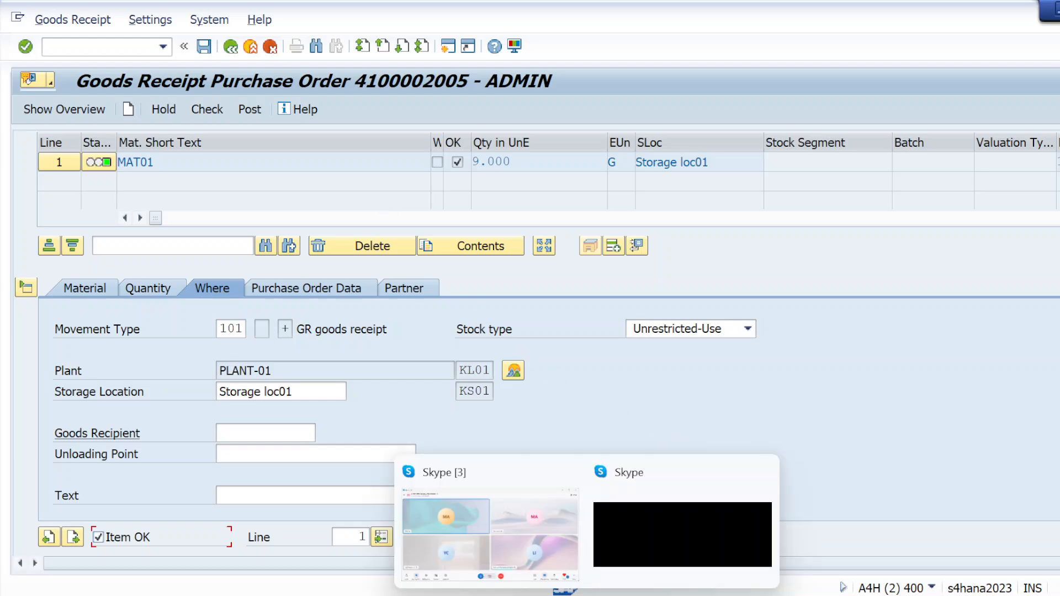
pyautogui.click(516, 547)
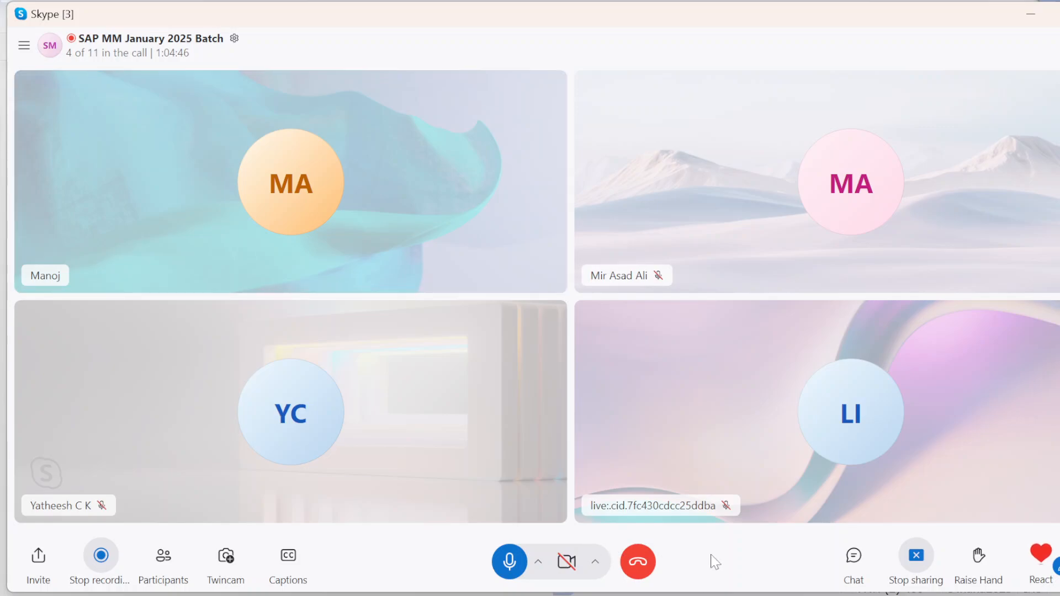
pyautogui.click(853, 556)
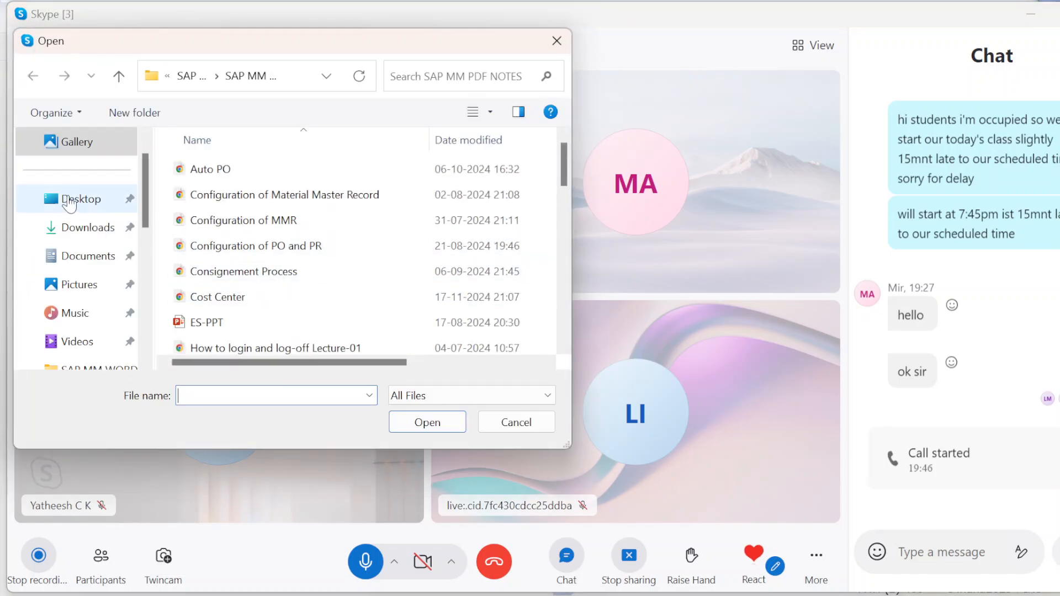
pyautogui.moveTo(565, 171); pyautogui.dragTo(578, 240)
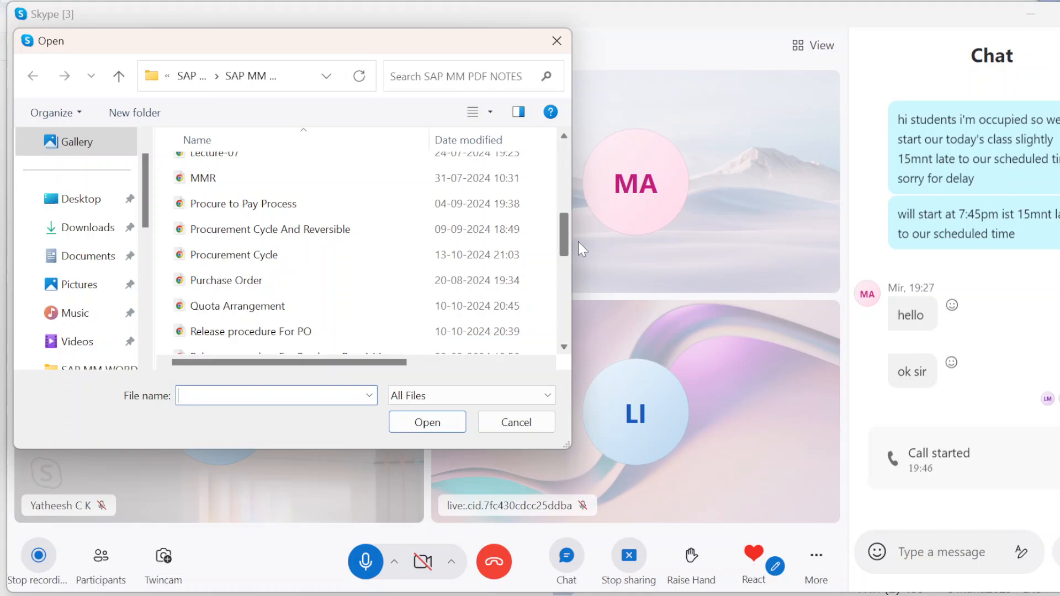
pyautogui.click(258, 336)
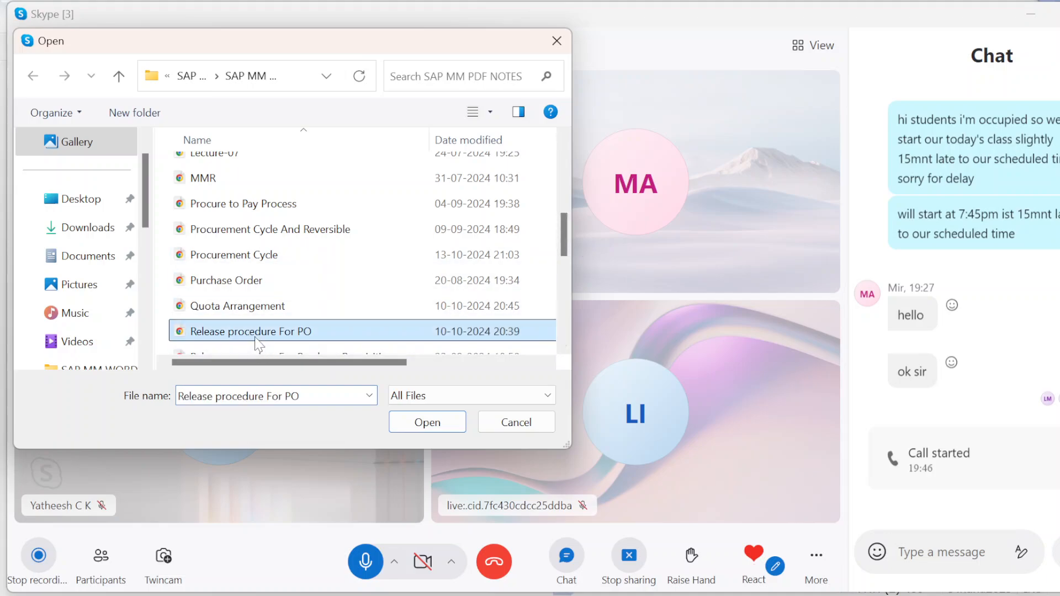
pyautogui.click(427, 422)
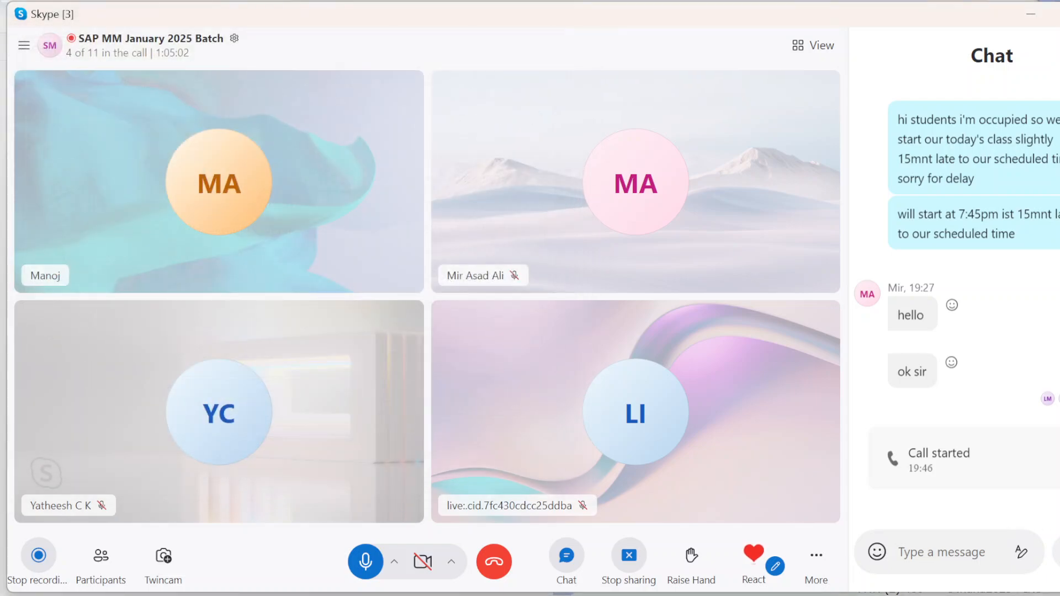
pyautogui.press('Return')
pyautogui.click(1059, 55)
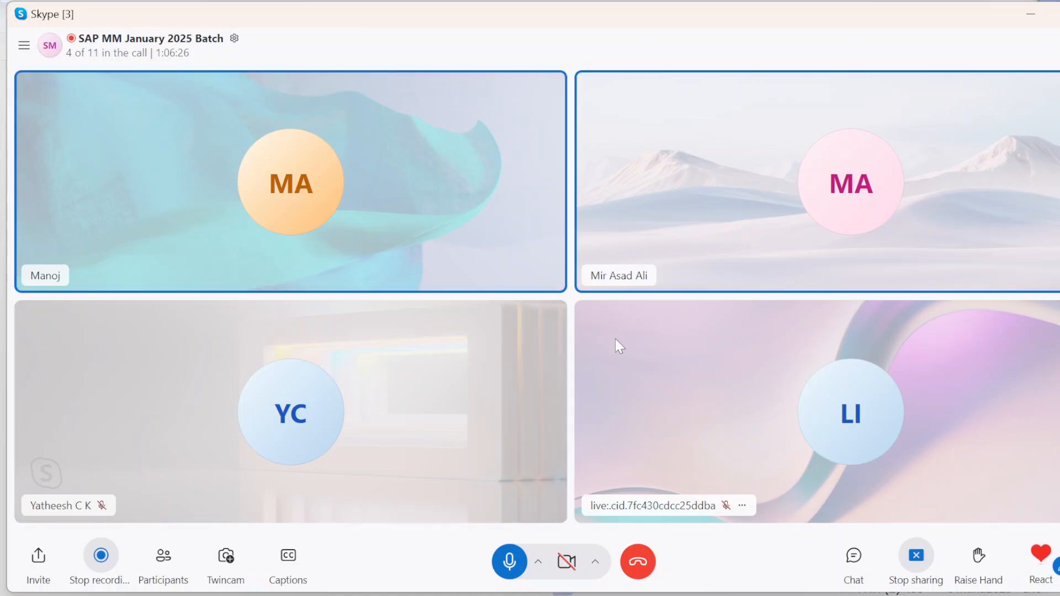
# Step: Stop the Skype call recording, leave the call and switch to OBS
pyautogui.click(105, 564)
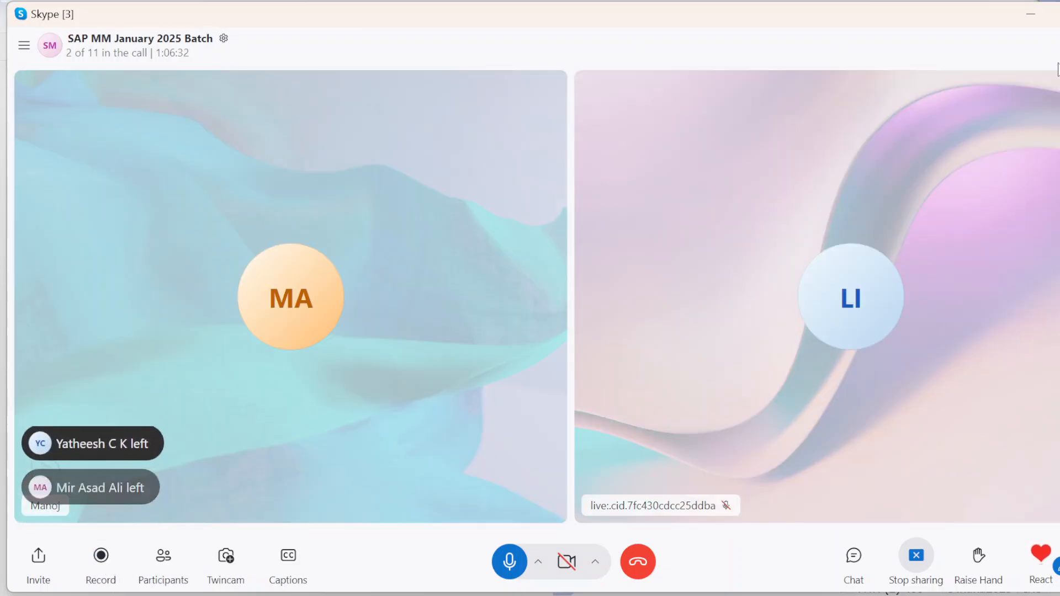
pyautogui.click(637, 562)
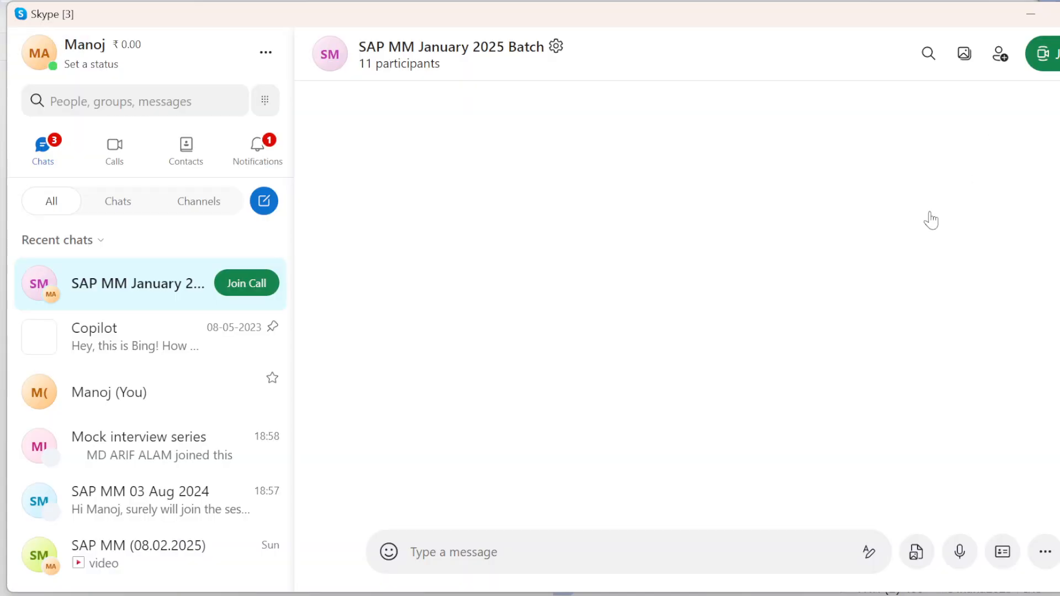
pyautogui.moveTo(648, 595)
pyautogui.click(608, 528)
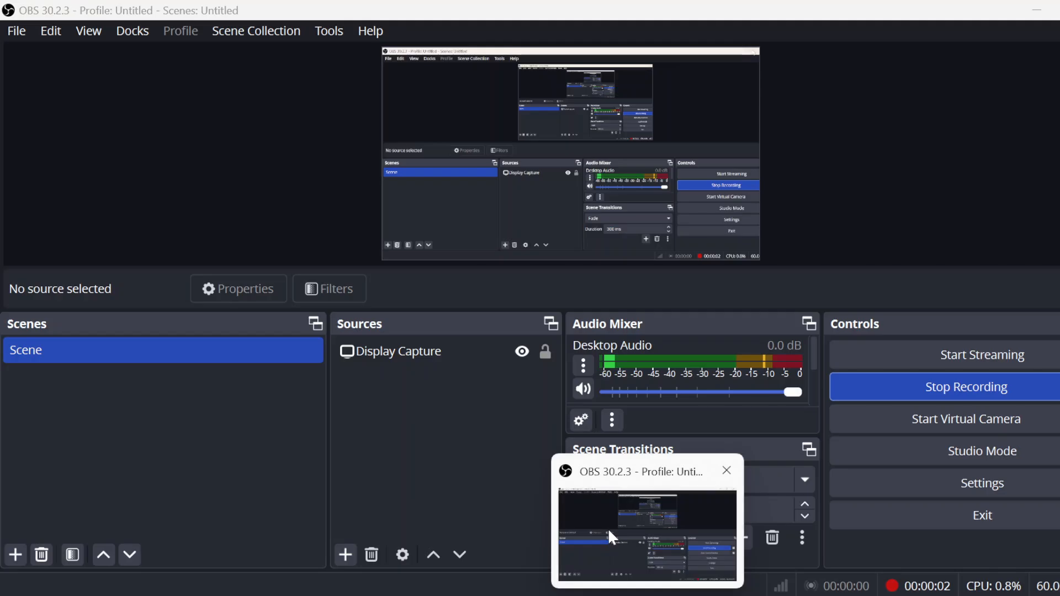